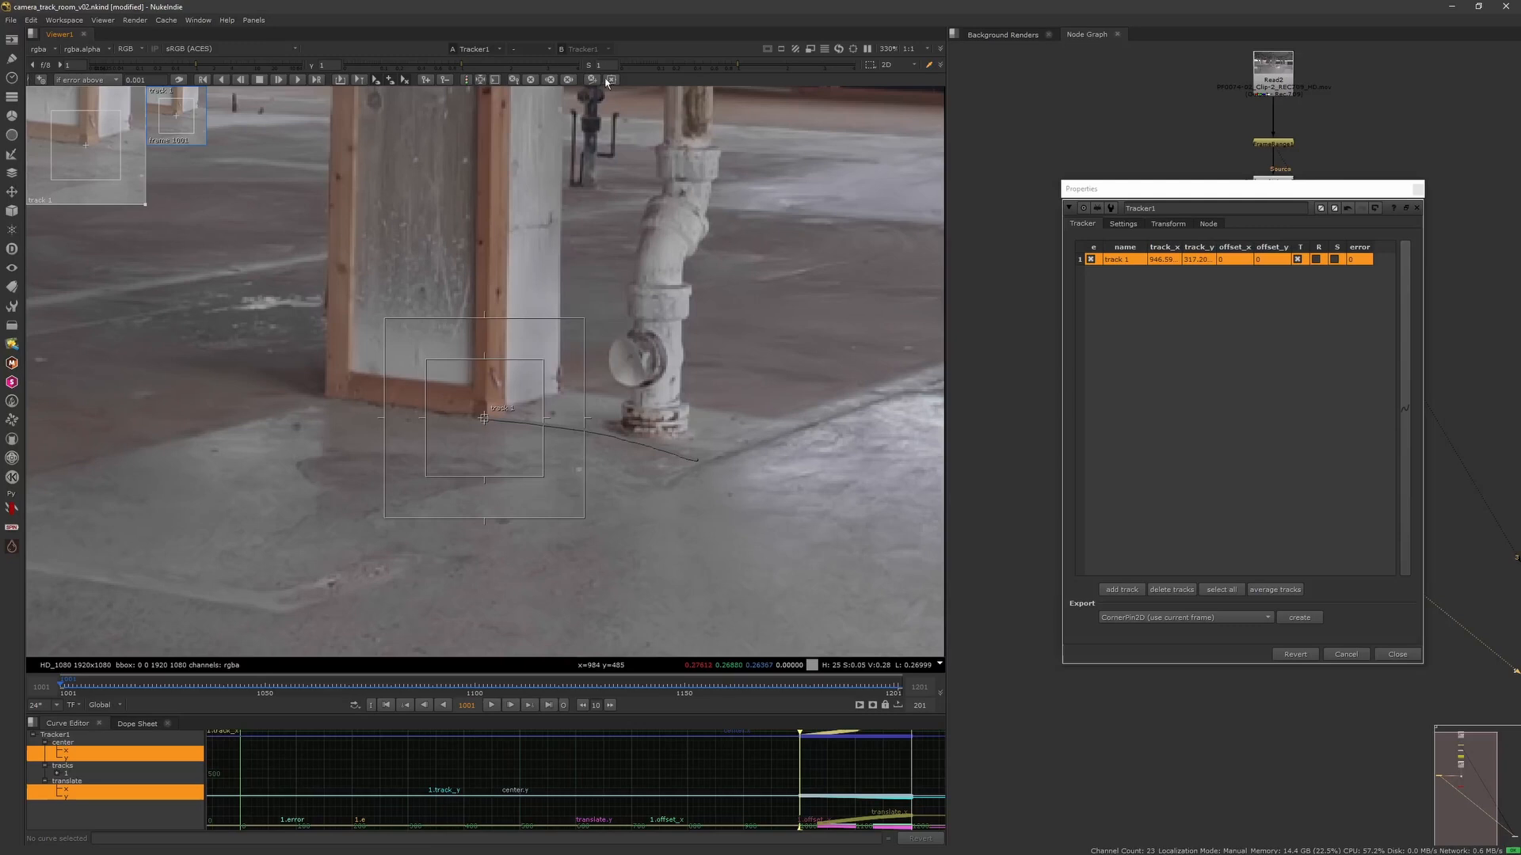
# Add track 2 on the base corner of the distant concrete column and track it forward from frame 1001.
pyautogui.click(481, 81)
pyautogui.moveTo(743, 388); pyautogui.dragTo(493, 418, button='middle')
pyautogui.scroll(-4, 493, 419)
pyautogui.scroll(4, 911, 361)
pyautogui.moveTo(911, 360); pyautogui.dragTo(926, 529, button='middle')
pyautogui.click(1121, 589)
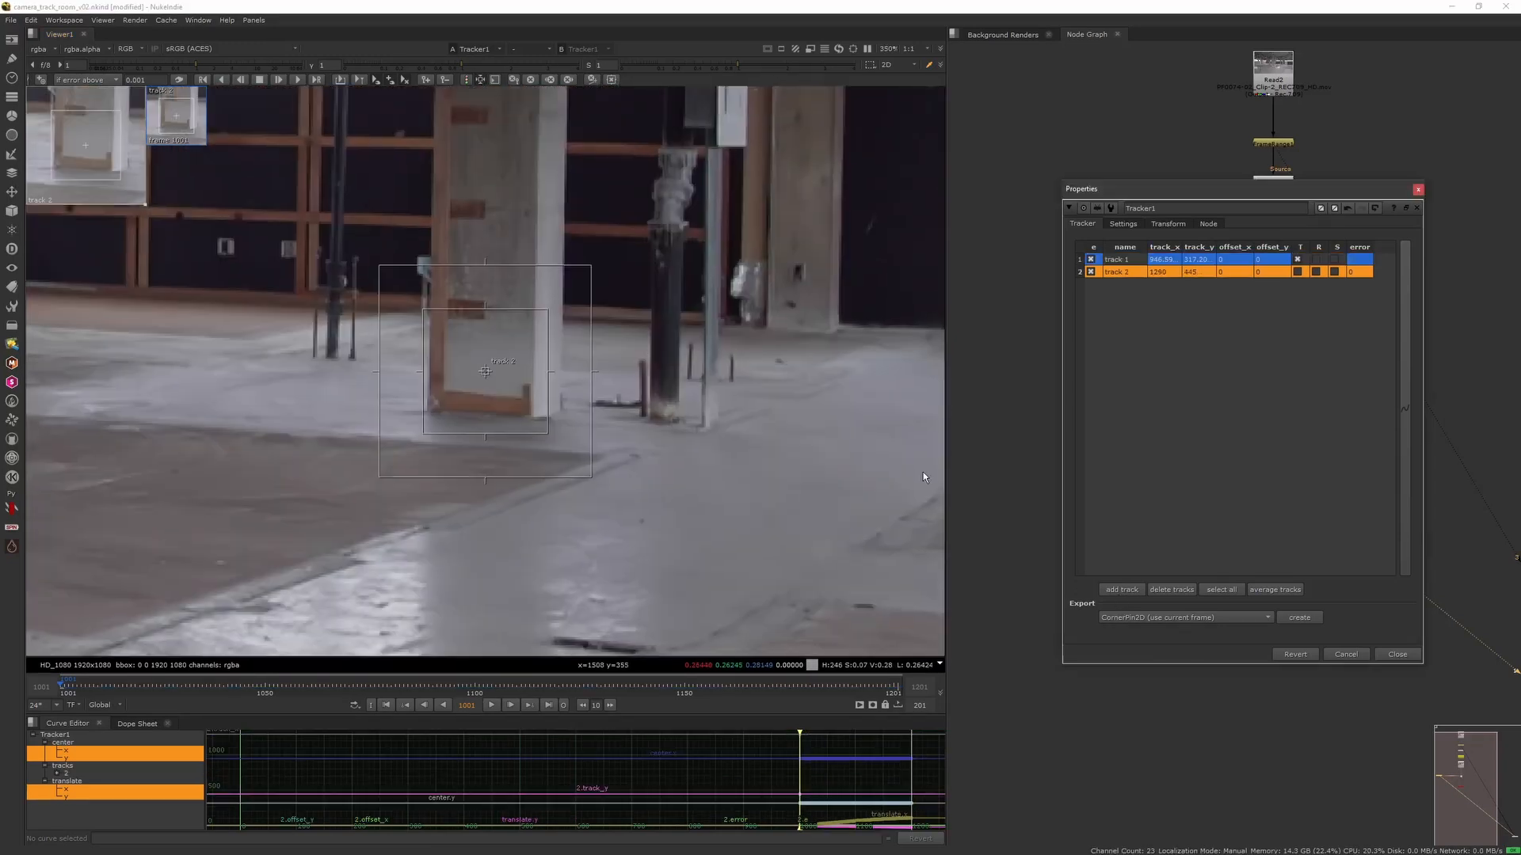
pyautogui.moveTo(479, 356); pyautogui.dragTo(543, 418)
pyautogui.moveTo(484, 371); pyautogui.dragTo(492, 373)
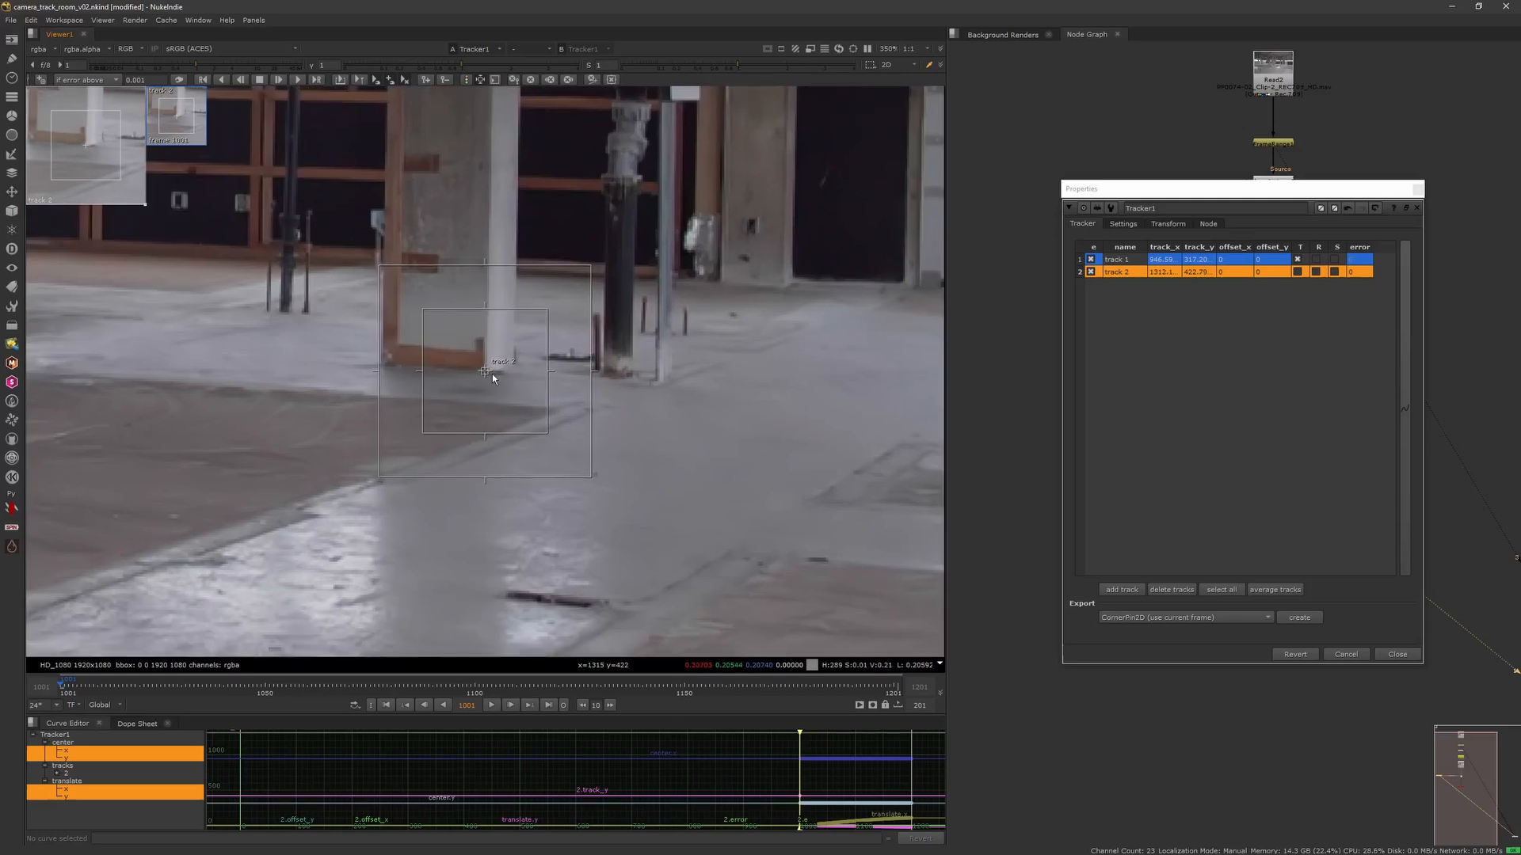
pyautogui.click(295, 79)
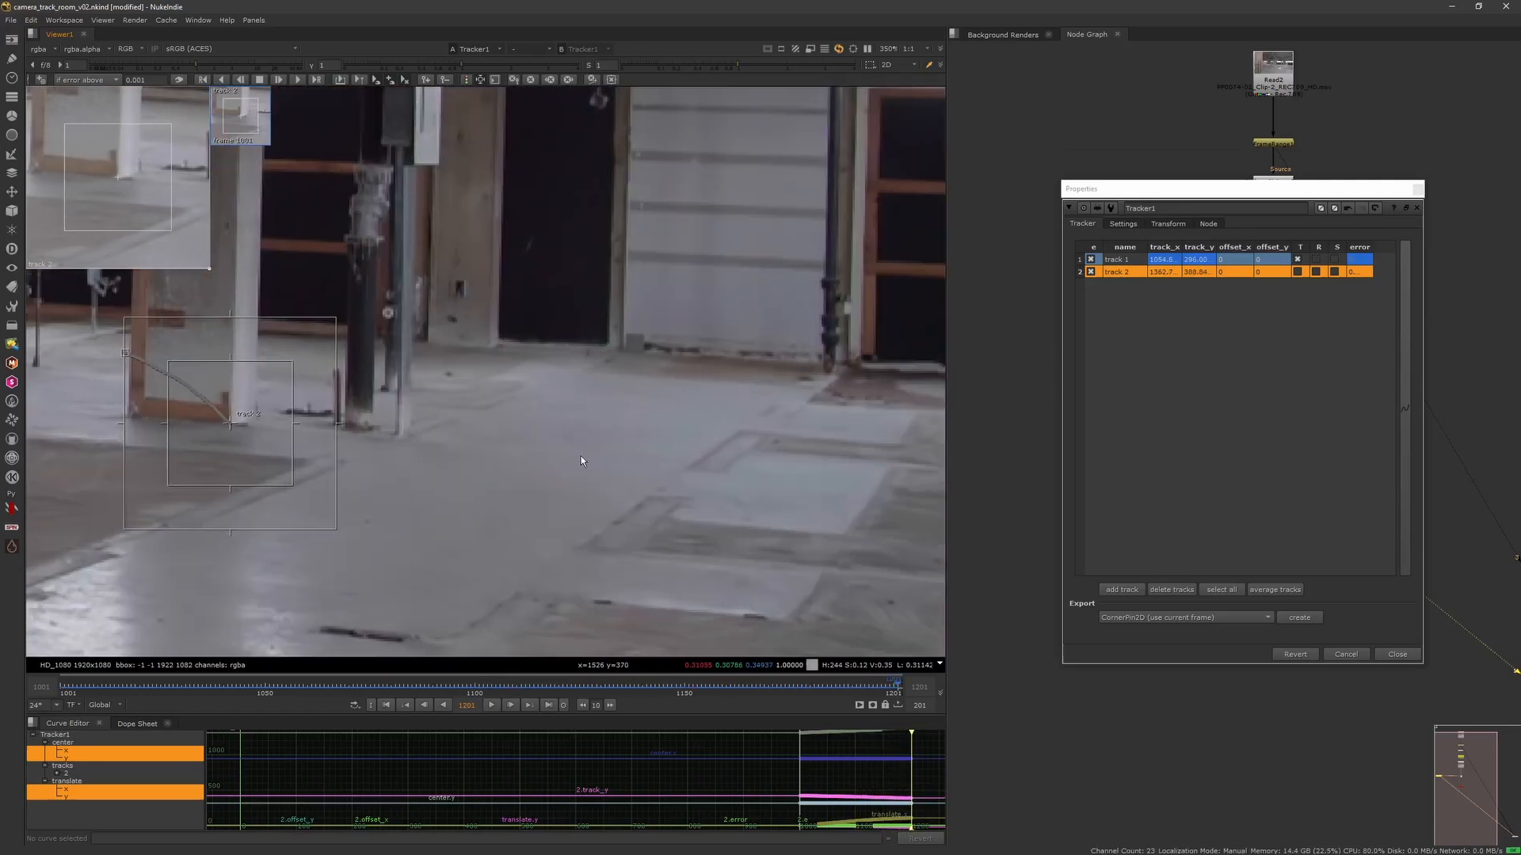
# Add track 3 at the lower corner of the dark doorway on frame 1201 and track it backward.
pyautogui.keyDown('ctrl'); pyautogui.keyDown('alt'); pyautogui.click(404, 411); pyautogui.keyUp('alt'); pyautogui.keyUp('ctrl')
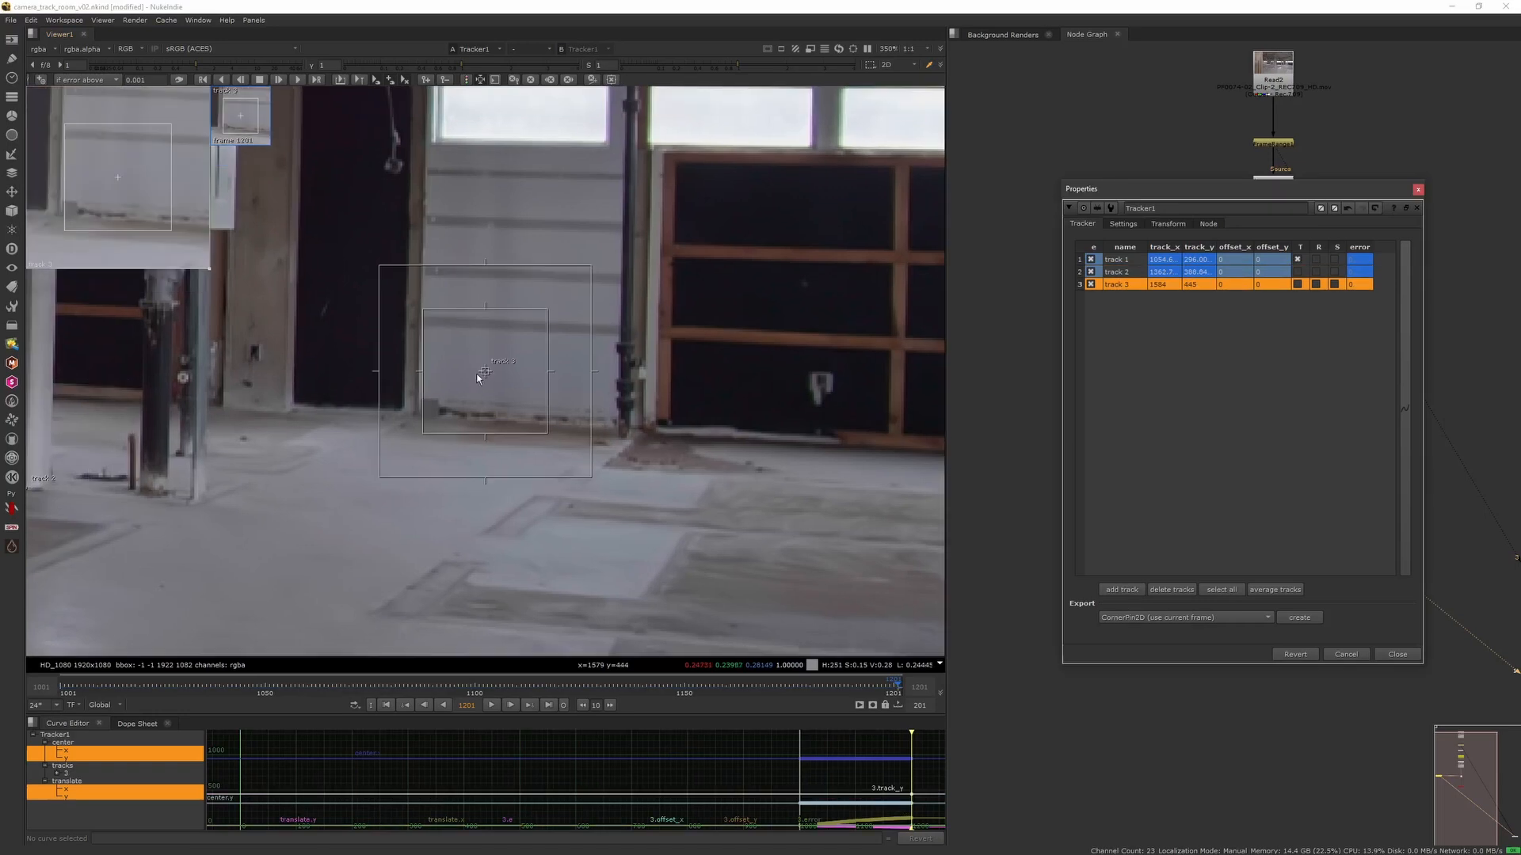
pyautogui.moveTo(242, 119); pyautogui.dragTo(244, 118)
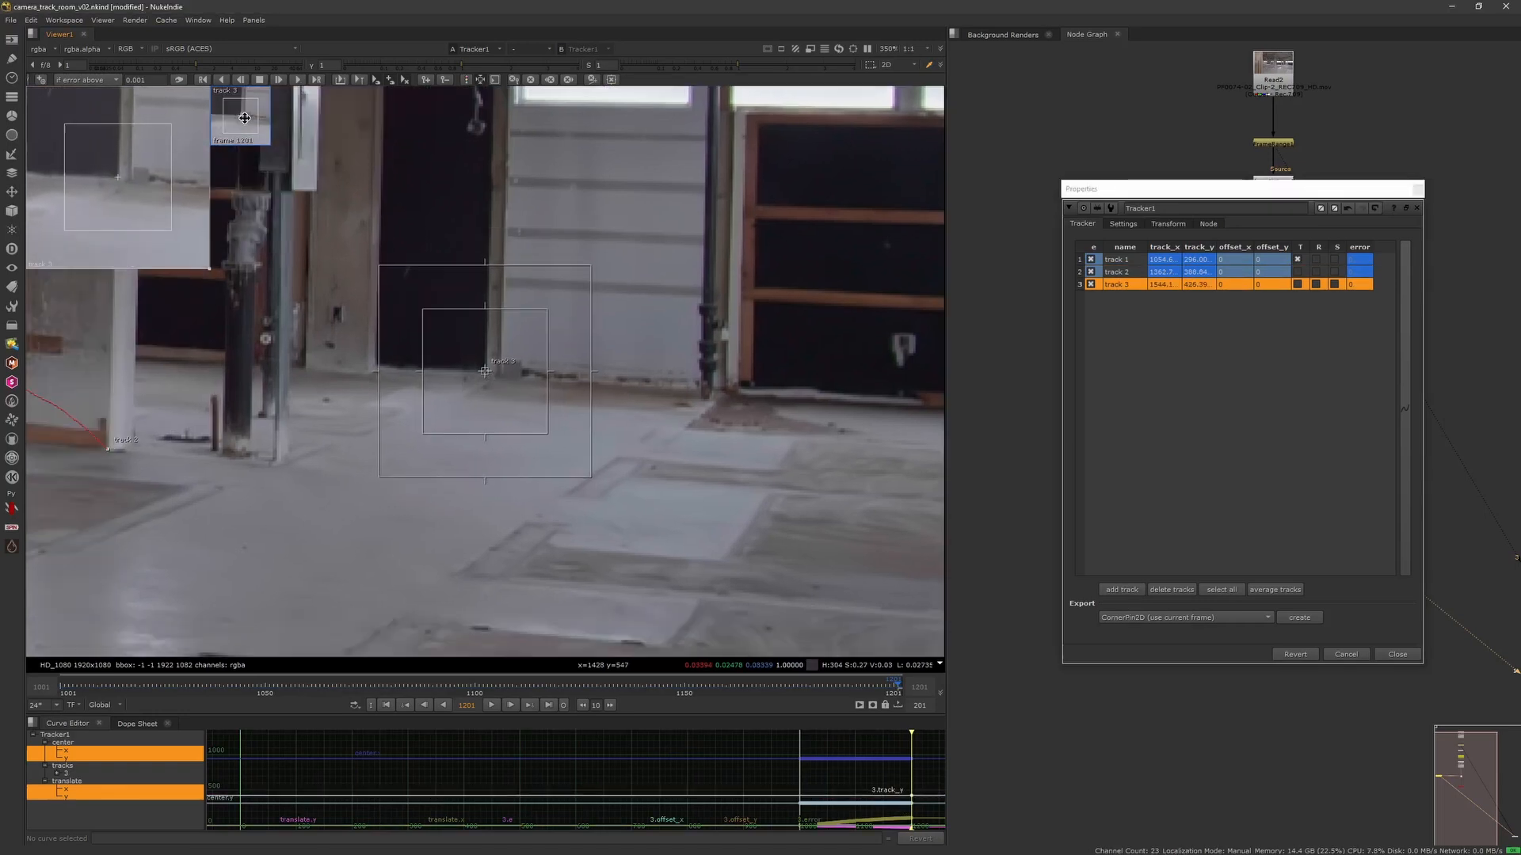
pyautogui.click(223, 80)
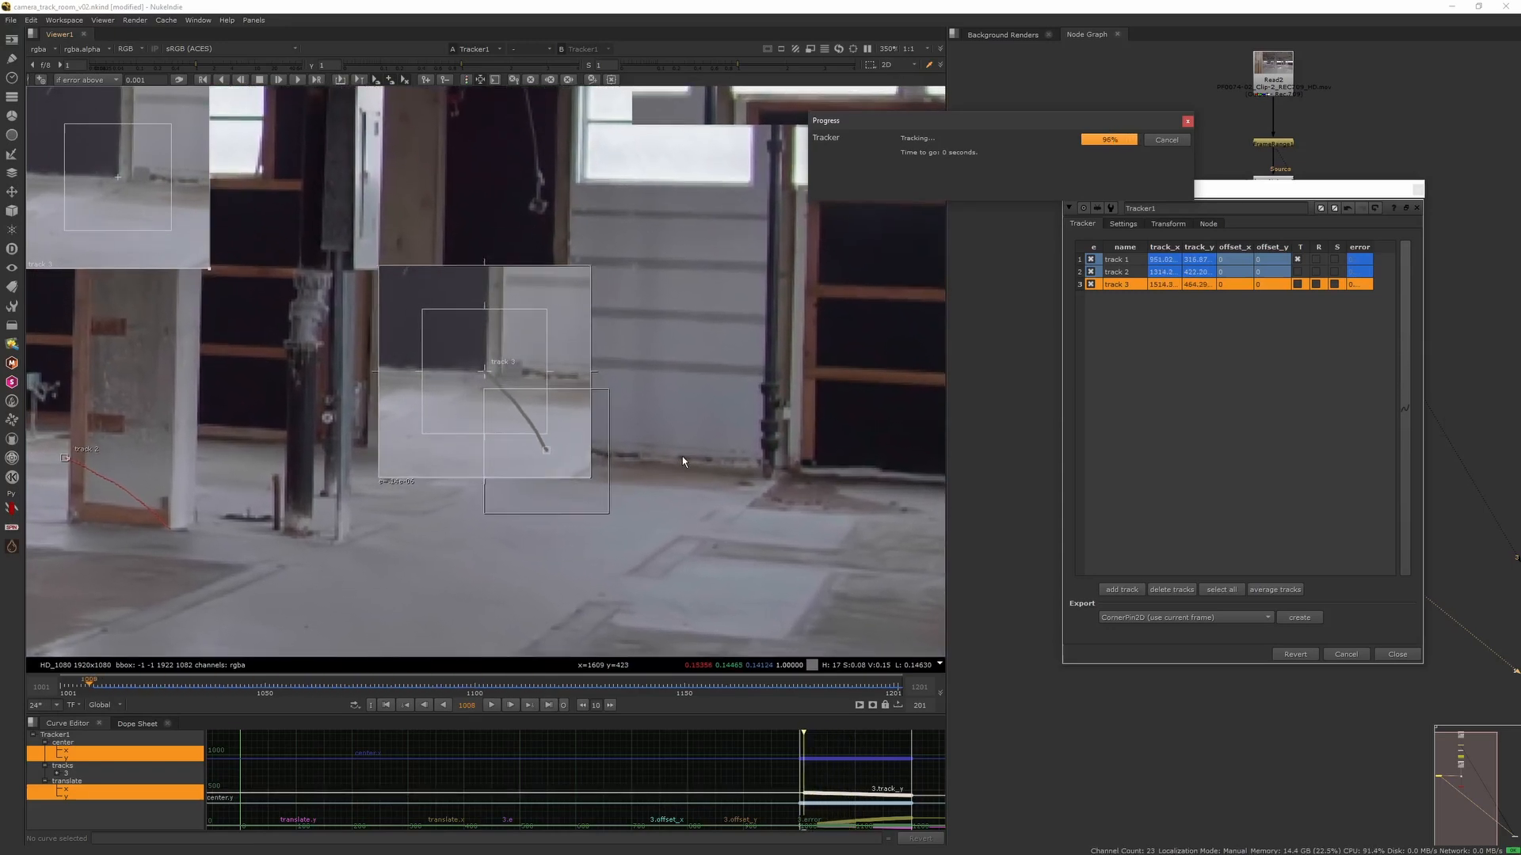
# Add track 4 on the dark floor stain beside the foreground pipe and track it forward from frame 1001.
pyautogui.scroll(-3, 692, 464)
pyautogui.moveTo(642, 519); pyautogui.dragTo(821, 605, button='middle')
pyautogui.scroll(-3, 562, 507)
pyautogui.scroll(5, 309, 467)
pyautogui.moveTo(282, 467); pyautogui.dragTo(534, 570, button='middle')
pyautogui.click(1123, 591)
pyautogui.moveTo(484, 372); pyautogui.dragTo(567, 473)
pyautogui.click(297, 80)
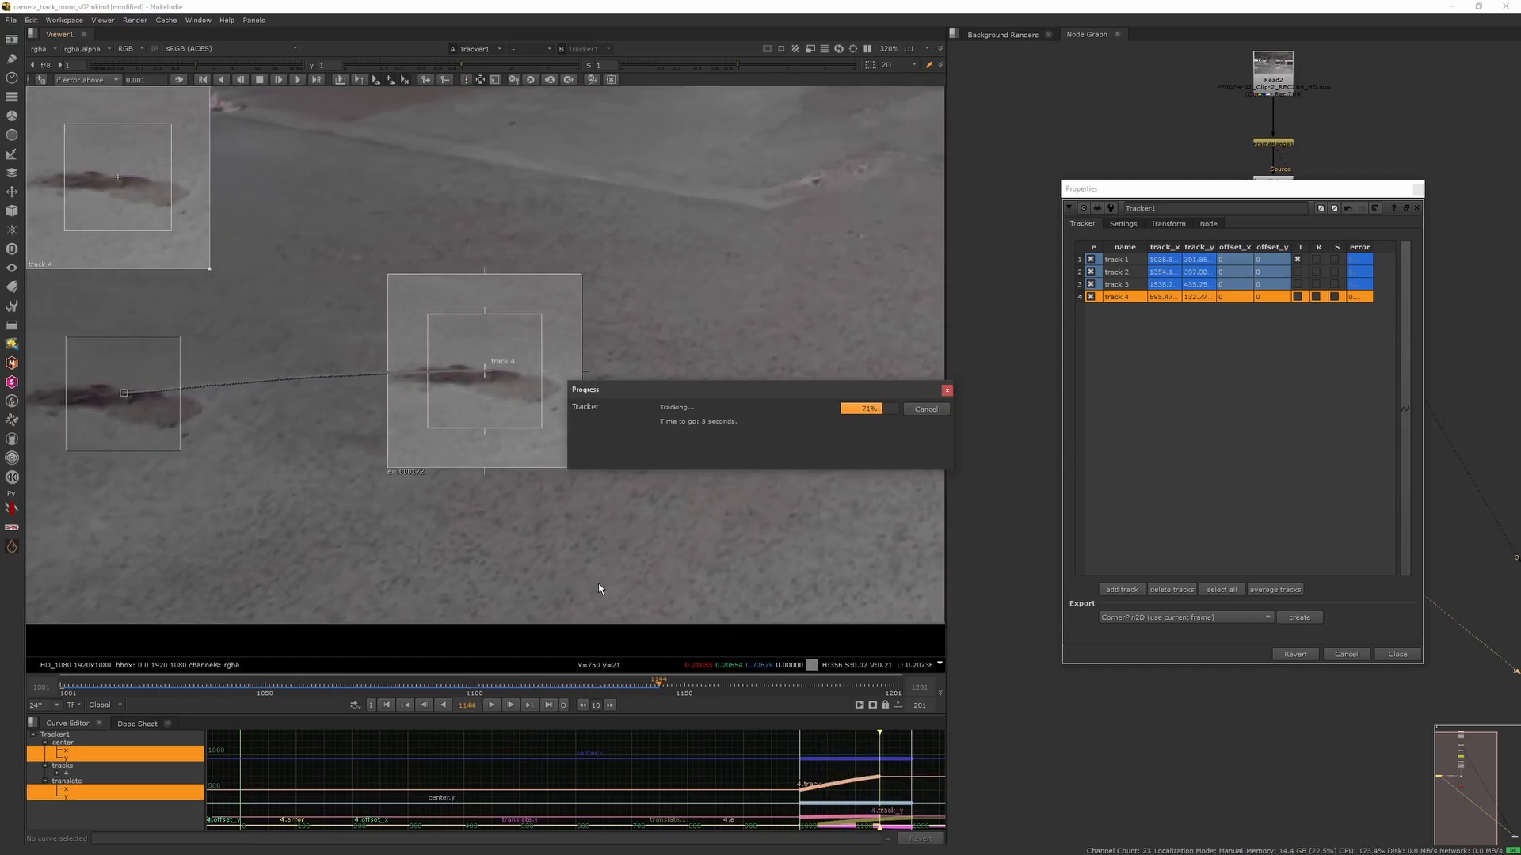
# Add track 5 at the base of the foil-wrapped column on frame 1201 and track it backward.
pyautogui.scroll(-5, 591, 583)
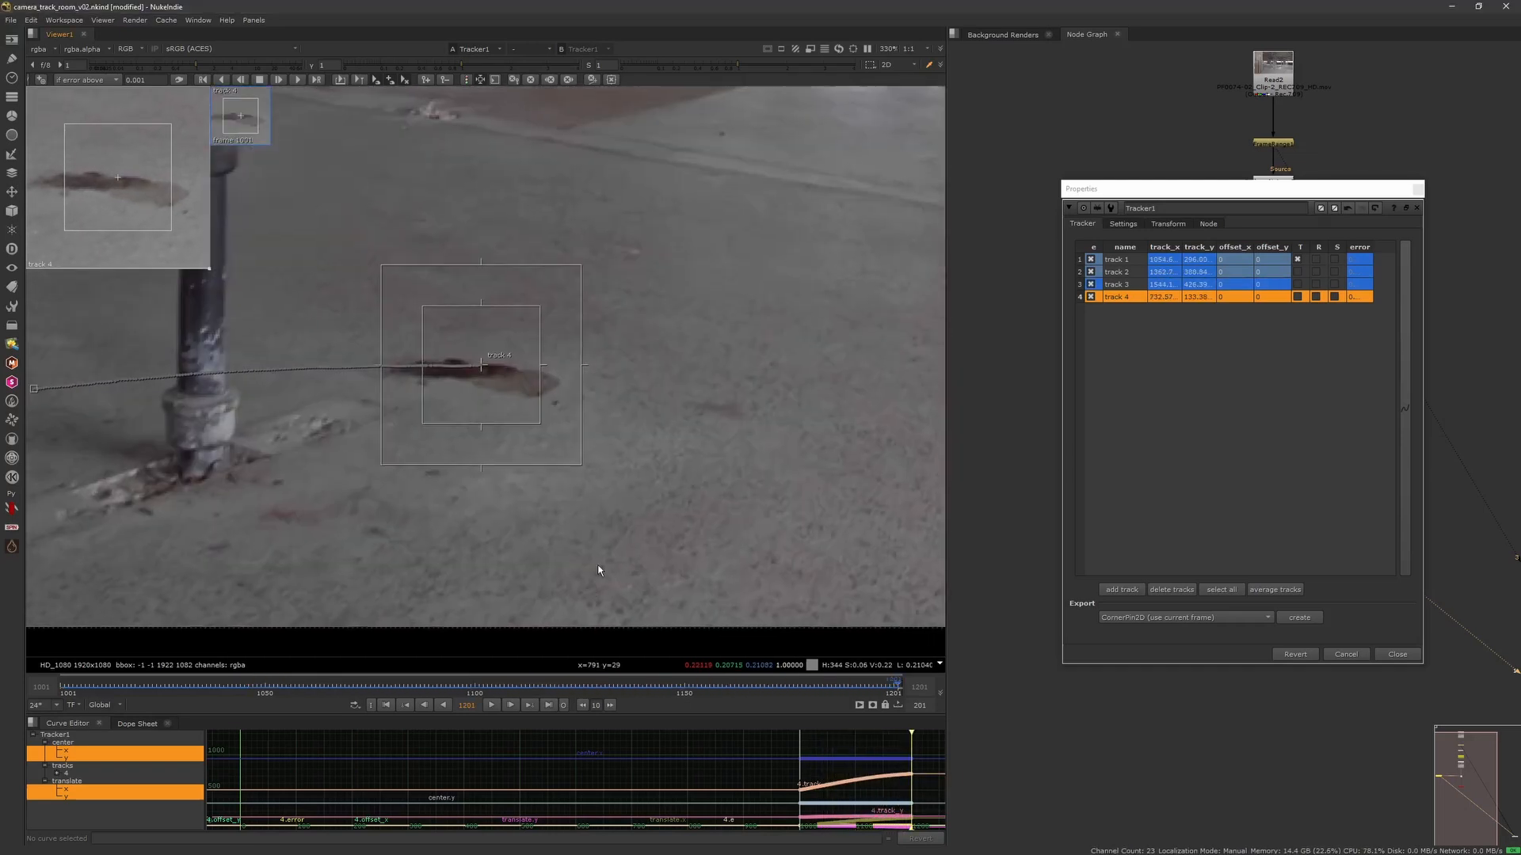
pyautogui.moveTo(444, 437); pyautogui.dragTo(516, 465, button='middle')
pyautogui.scroll(8, 746, 253)
pyautogui.moveTo(747, 254); pyautogui.dragTo(477, 432, button='middle')
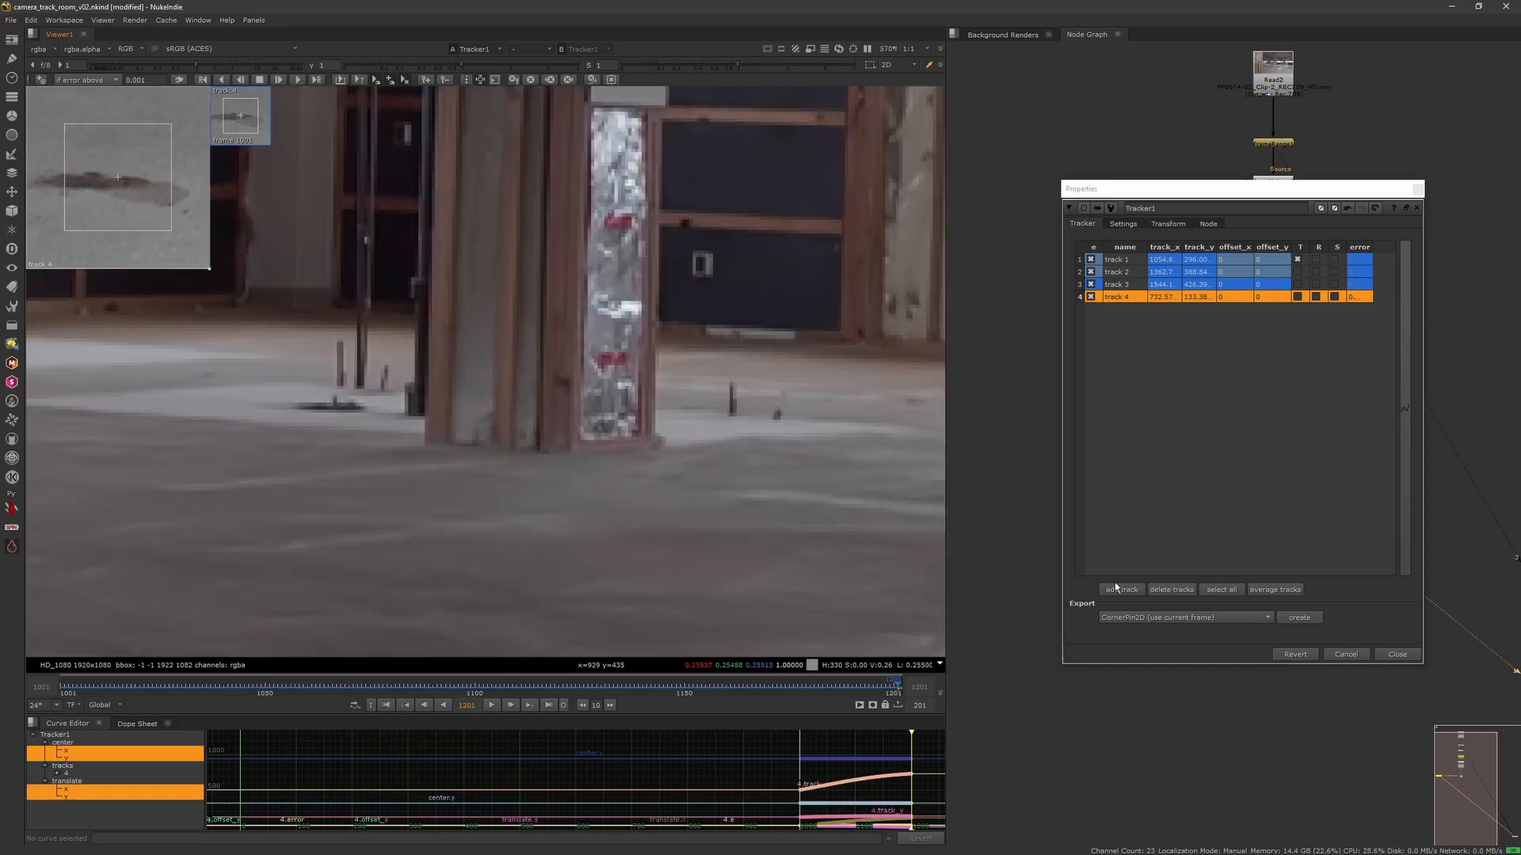
pyautogui.click(1122, 589)
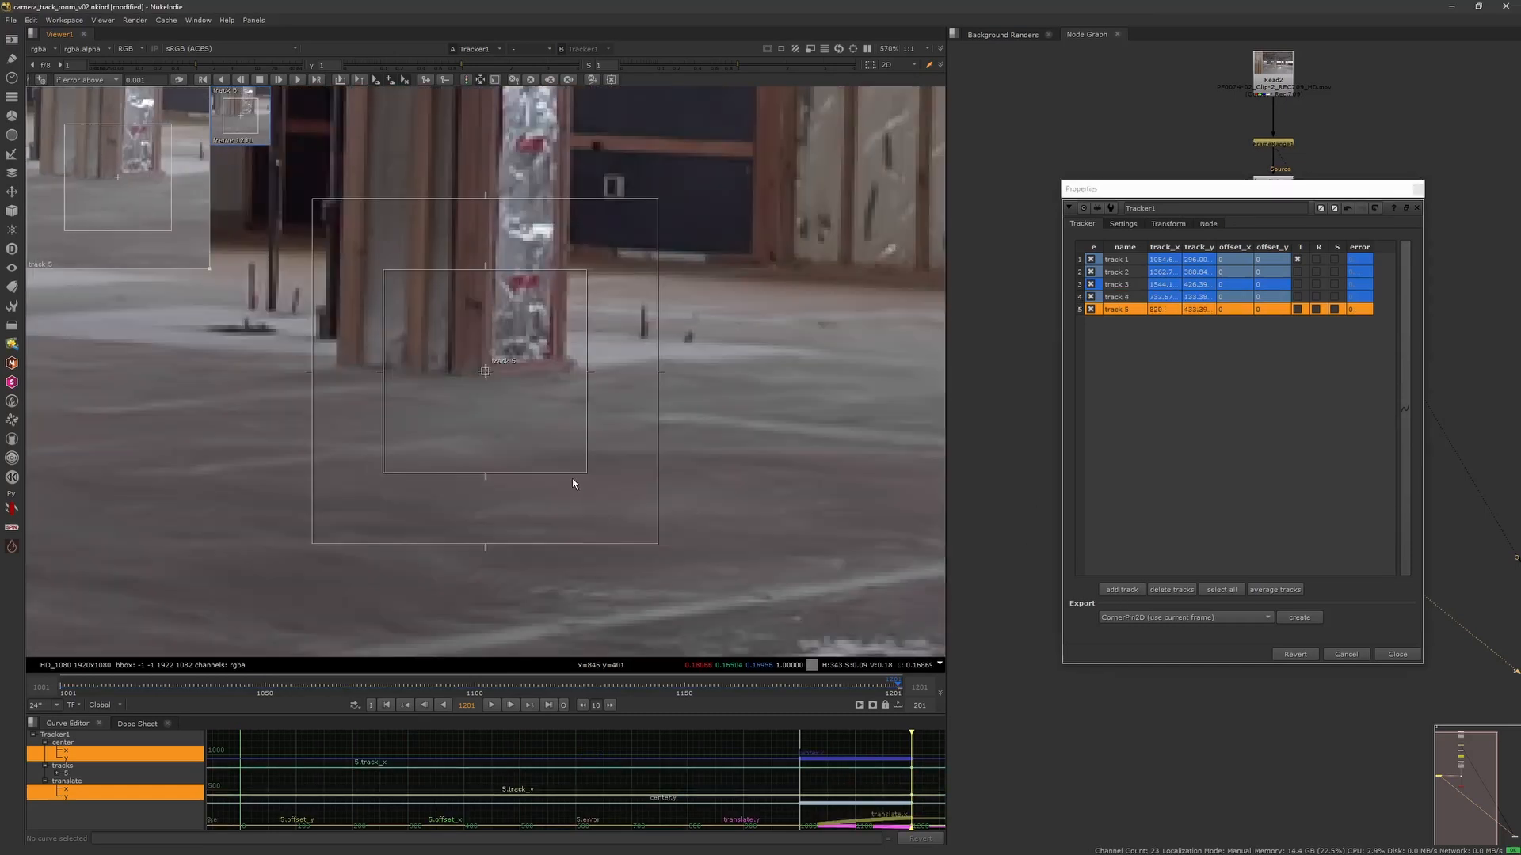
pyautogui.press('z')
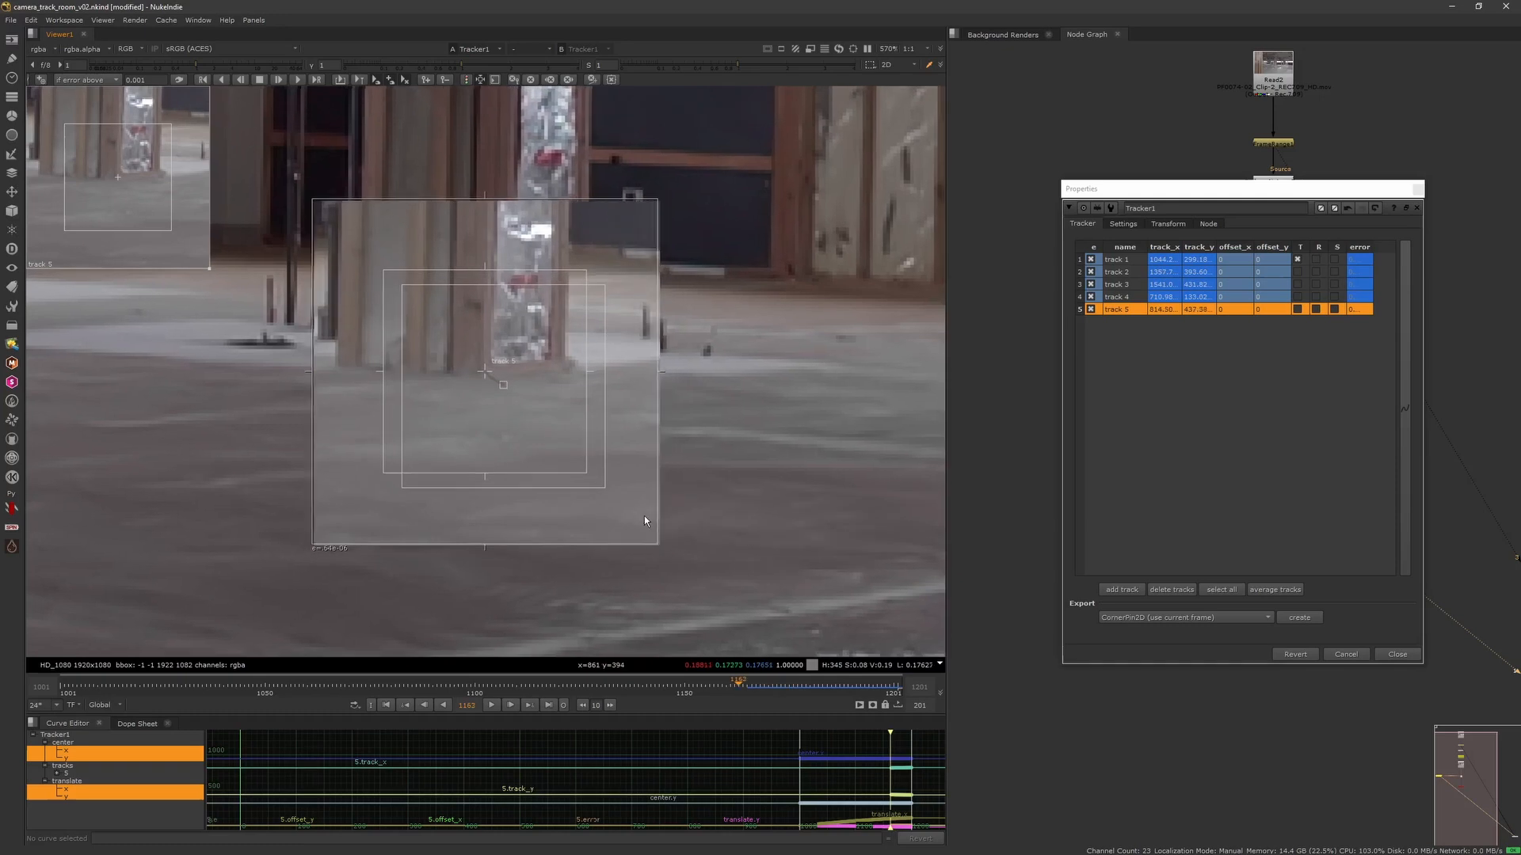
pyautogui.moveTo(795, 397); pyautogui.dragTo(1036, 168)
pyautogui.scroll(-3, 692, 465)
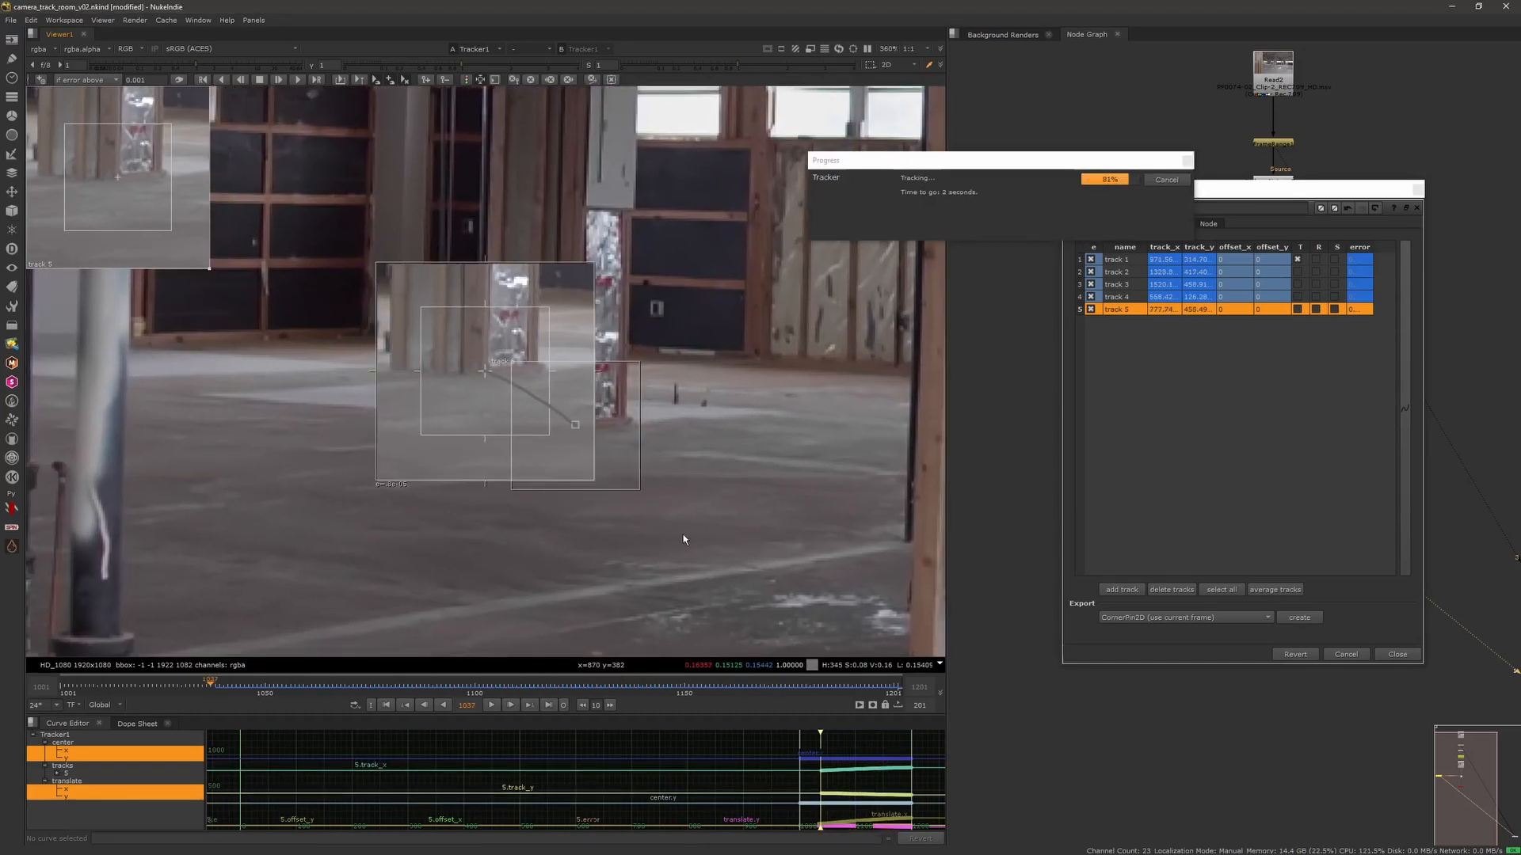
# Return to frame 1001, add track 6 on the small ceiling fixing above the ducts, and track it forward.
pyautogui.scroll(-3, 626, 539)
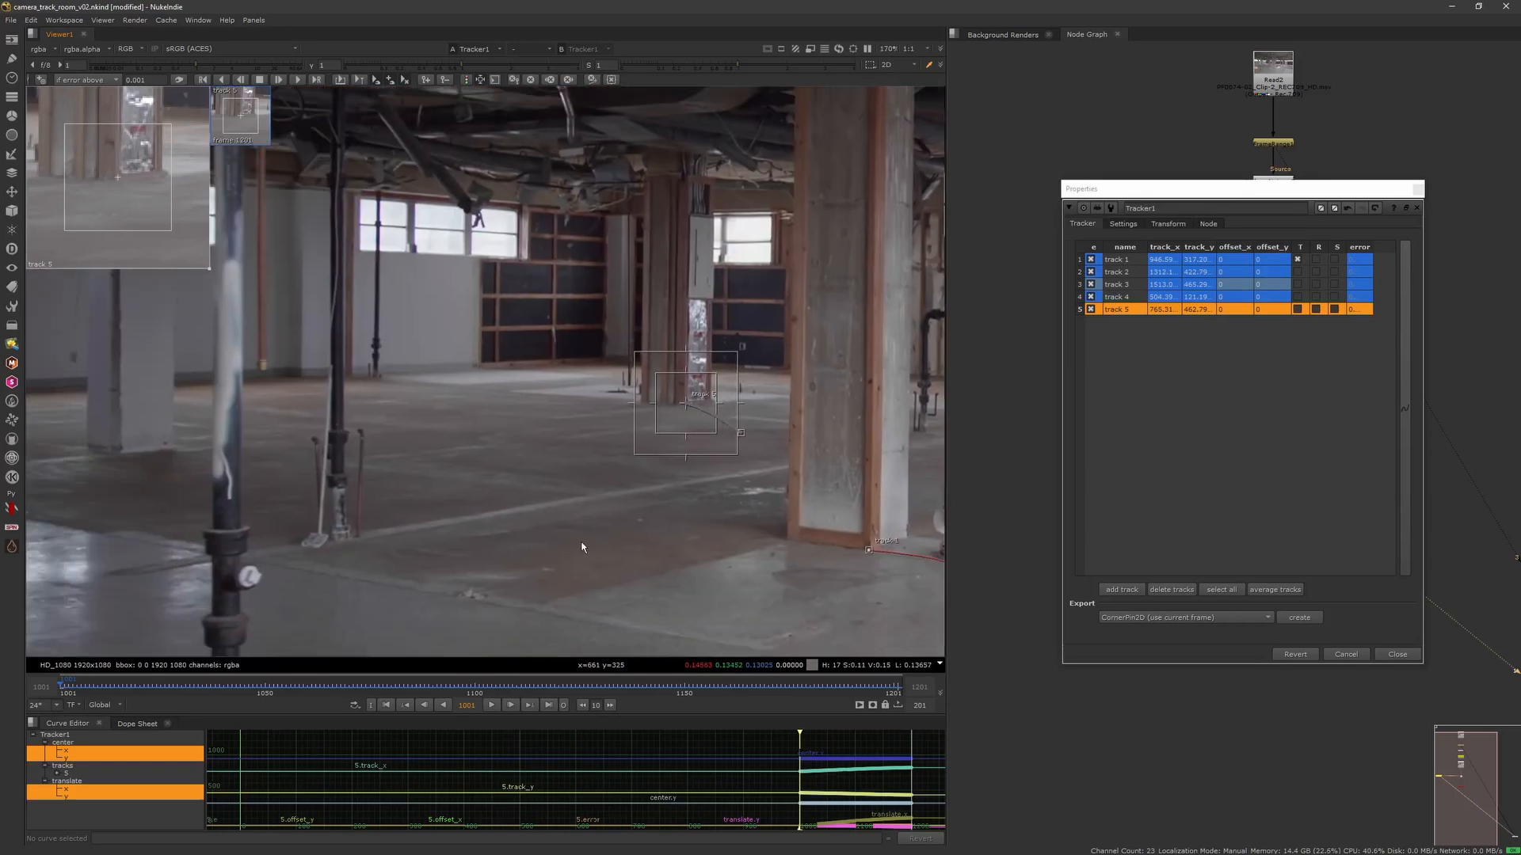
pyautogui.moveTo(141, 690); pyautogui.dragTo(155, 717)
pyautogui.click(385, 705)
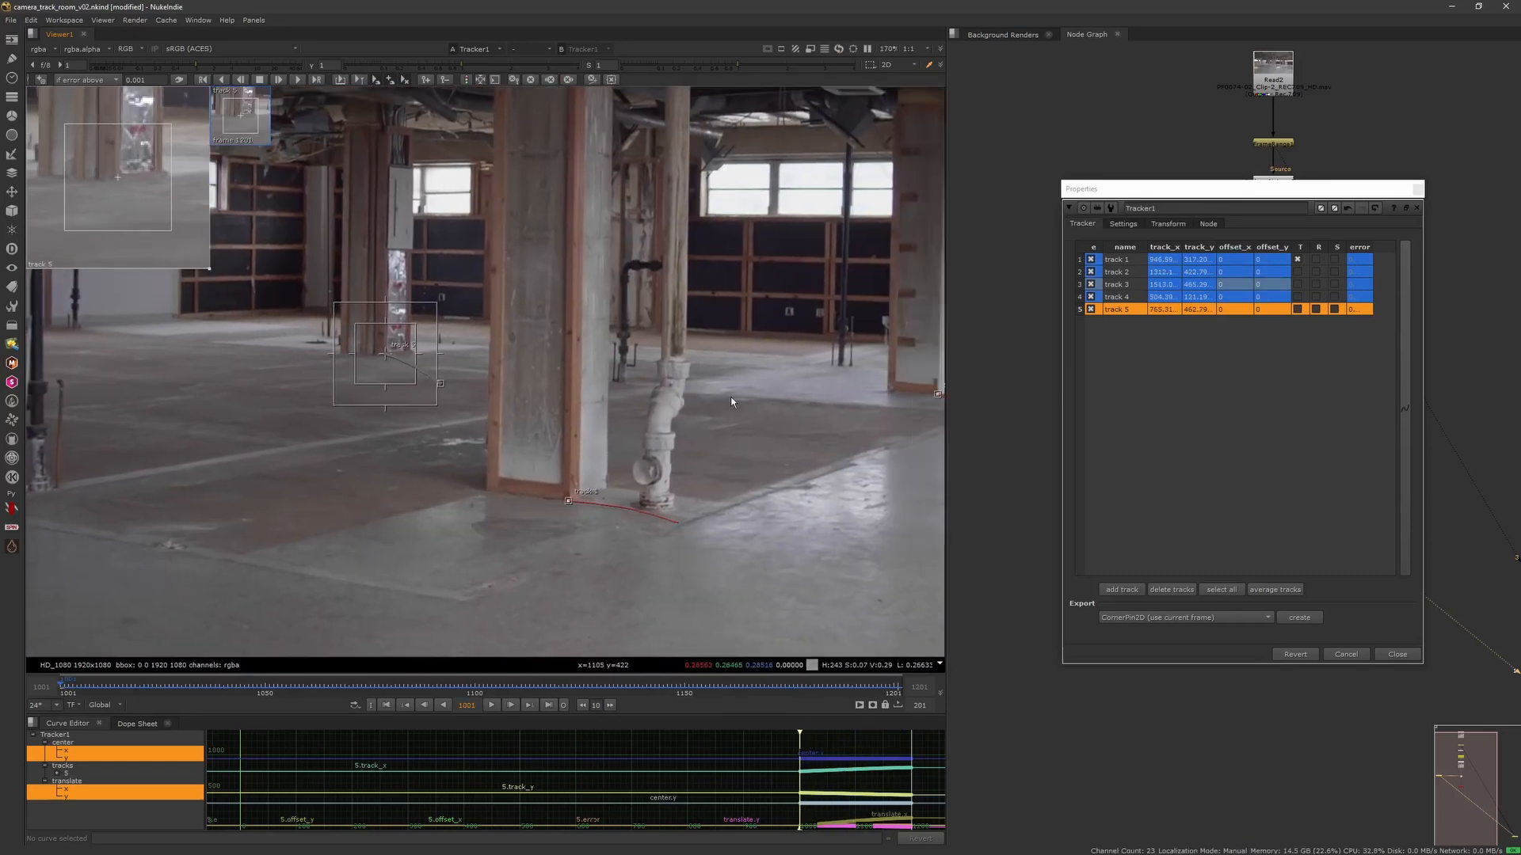
pyautogui.scroll(-3, 721, 388)
pyautogui.scroll(5, 578, 372)
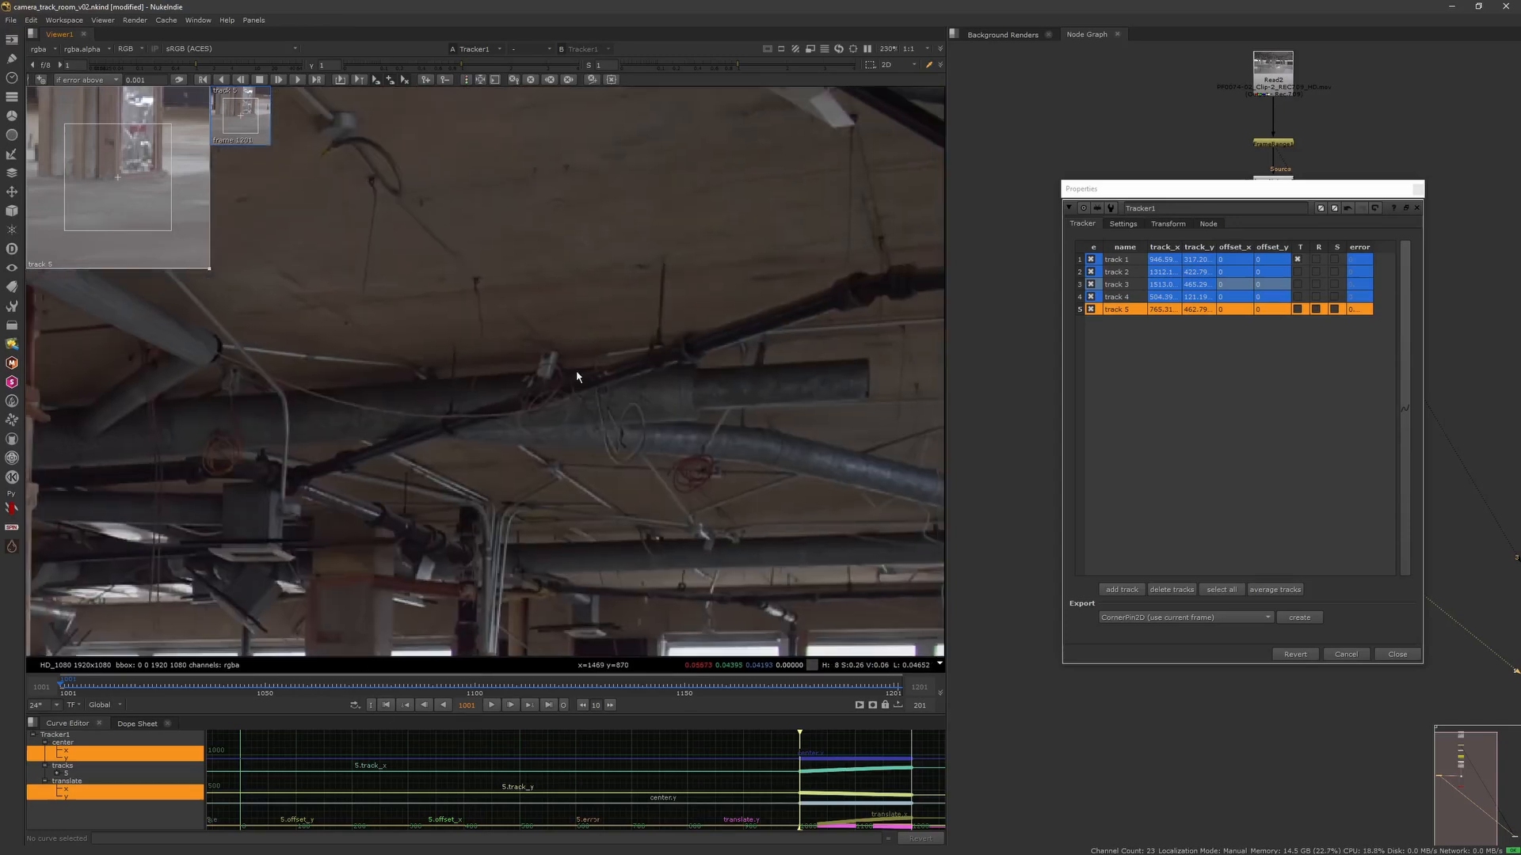
pyautogui.keyDown('ctrl'); pyautogui.keyDown('alt'); pyautogui.click(499, 343); pyautogui.keyUp('alt'); pyautogui.keyUp('ctrl')
pyautogui.moveTo(499, 343); pyautogui.dragTo(505, 404)
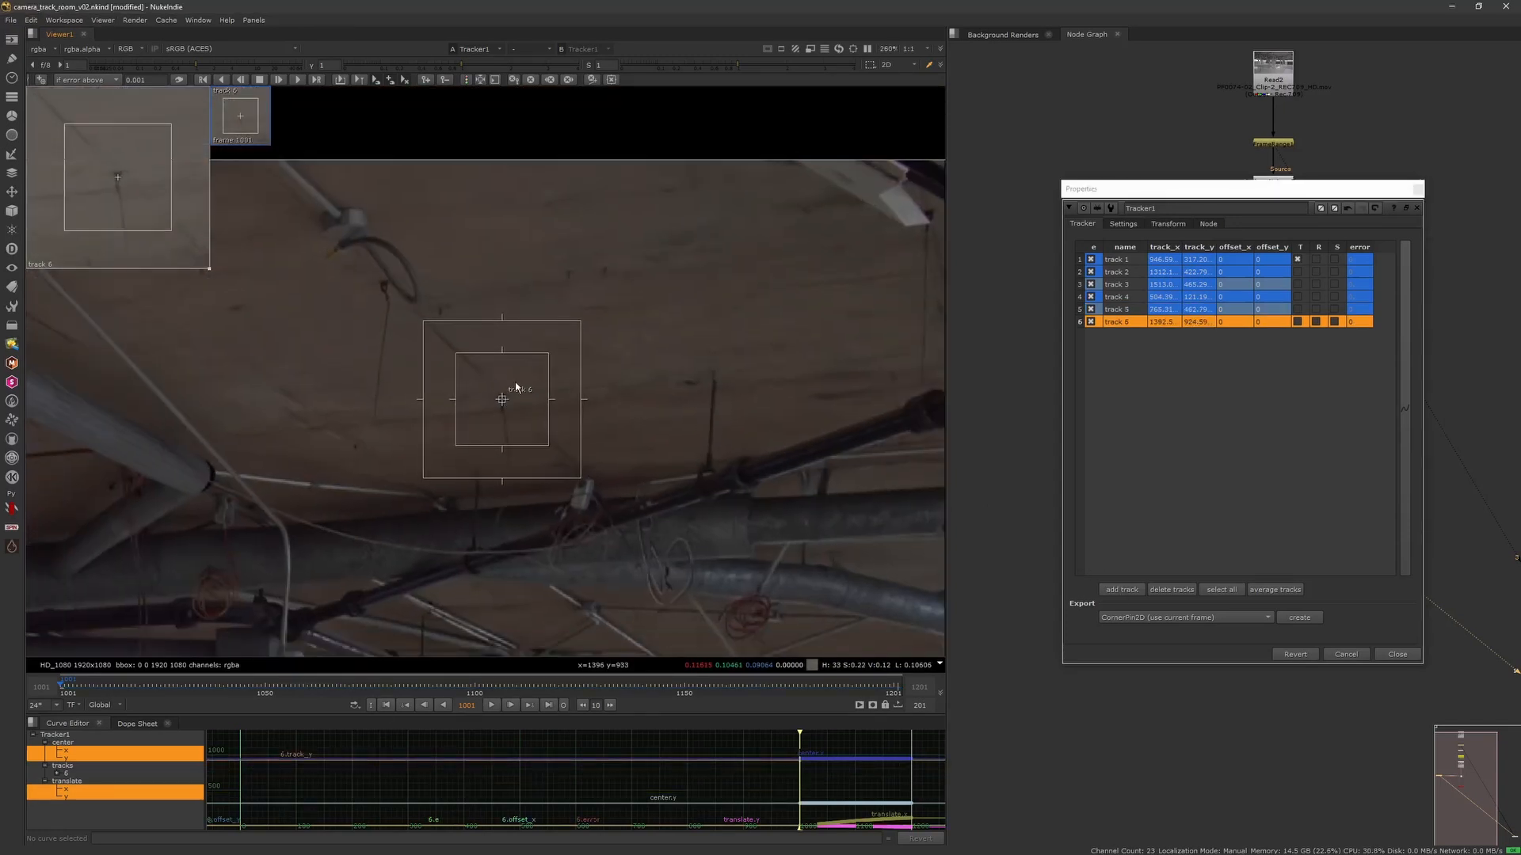
pyautogui.press('v')
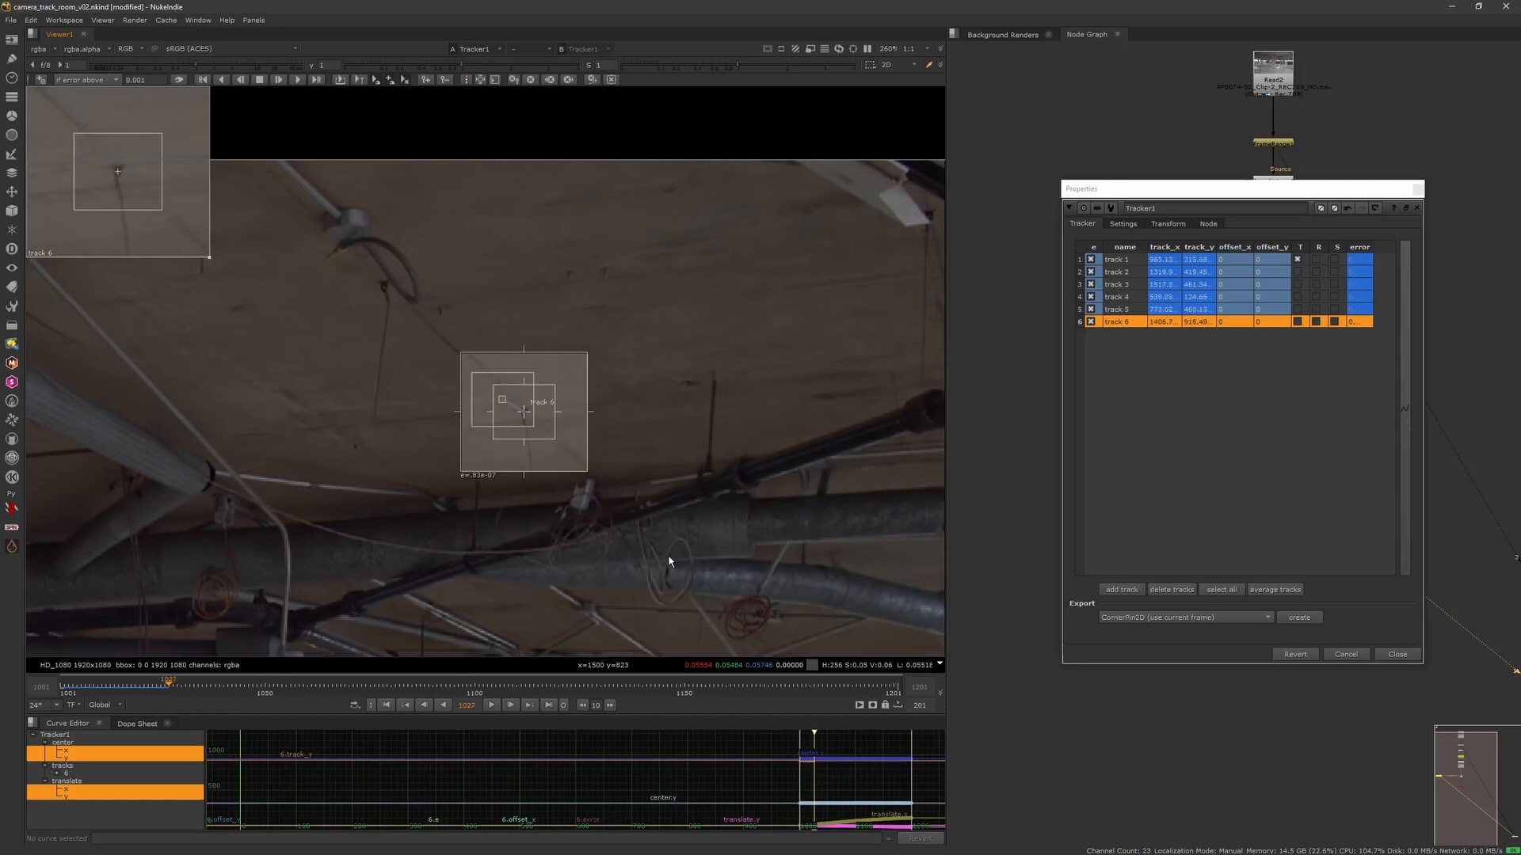
pyautogui.moveTo(767, 387); pyautogui.dragTo(885, 125)
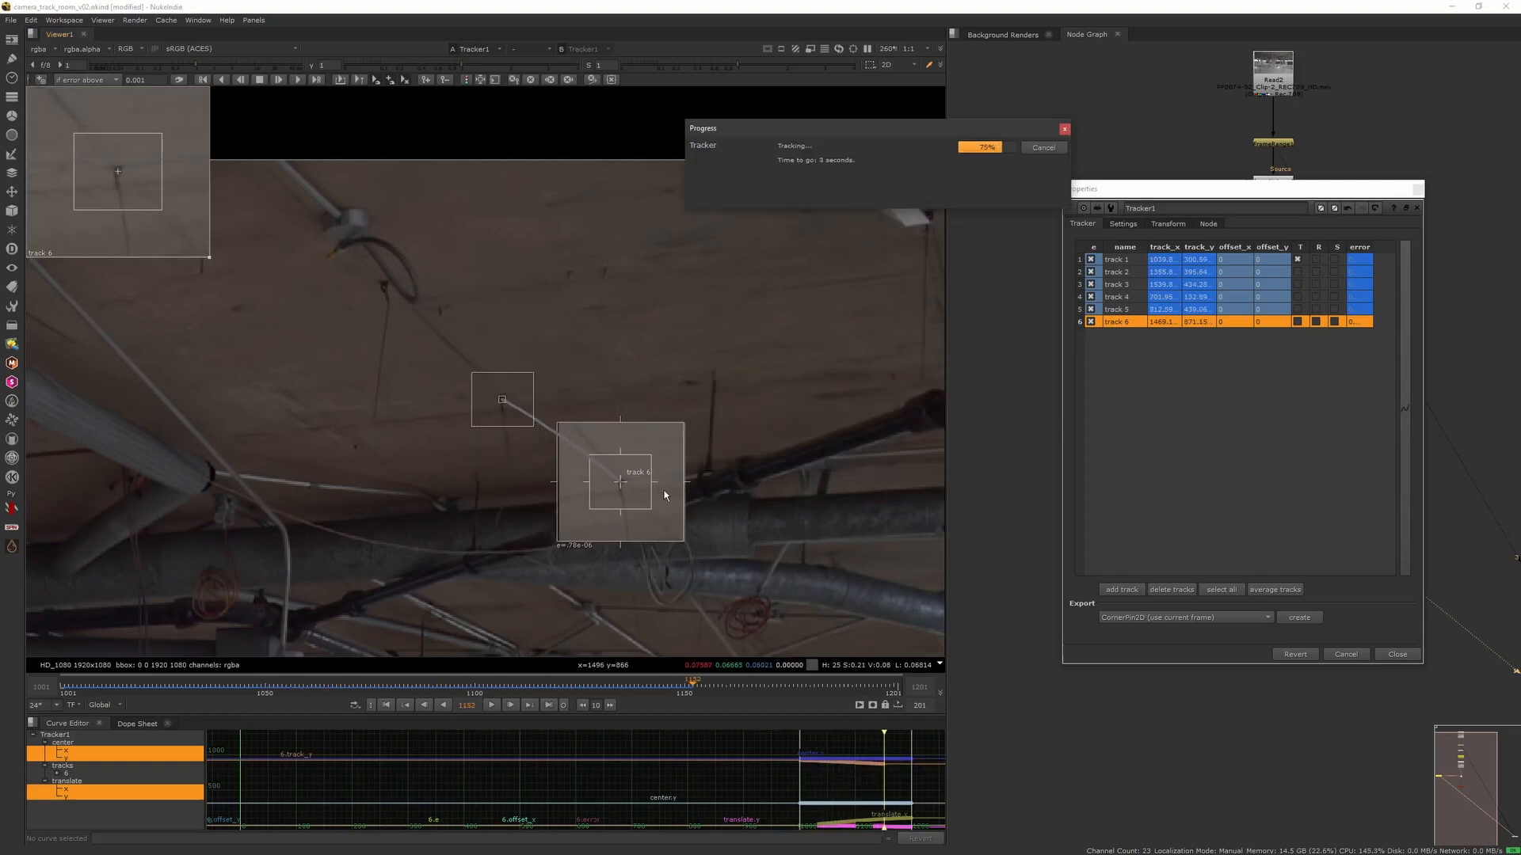
# Add track 7 on a crossing of the wooden wall studs beside the far doorway on frame 1201 and track it backward.
pyautogui.scroll(-6, 685, 376)
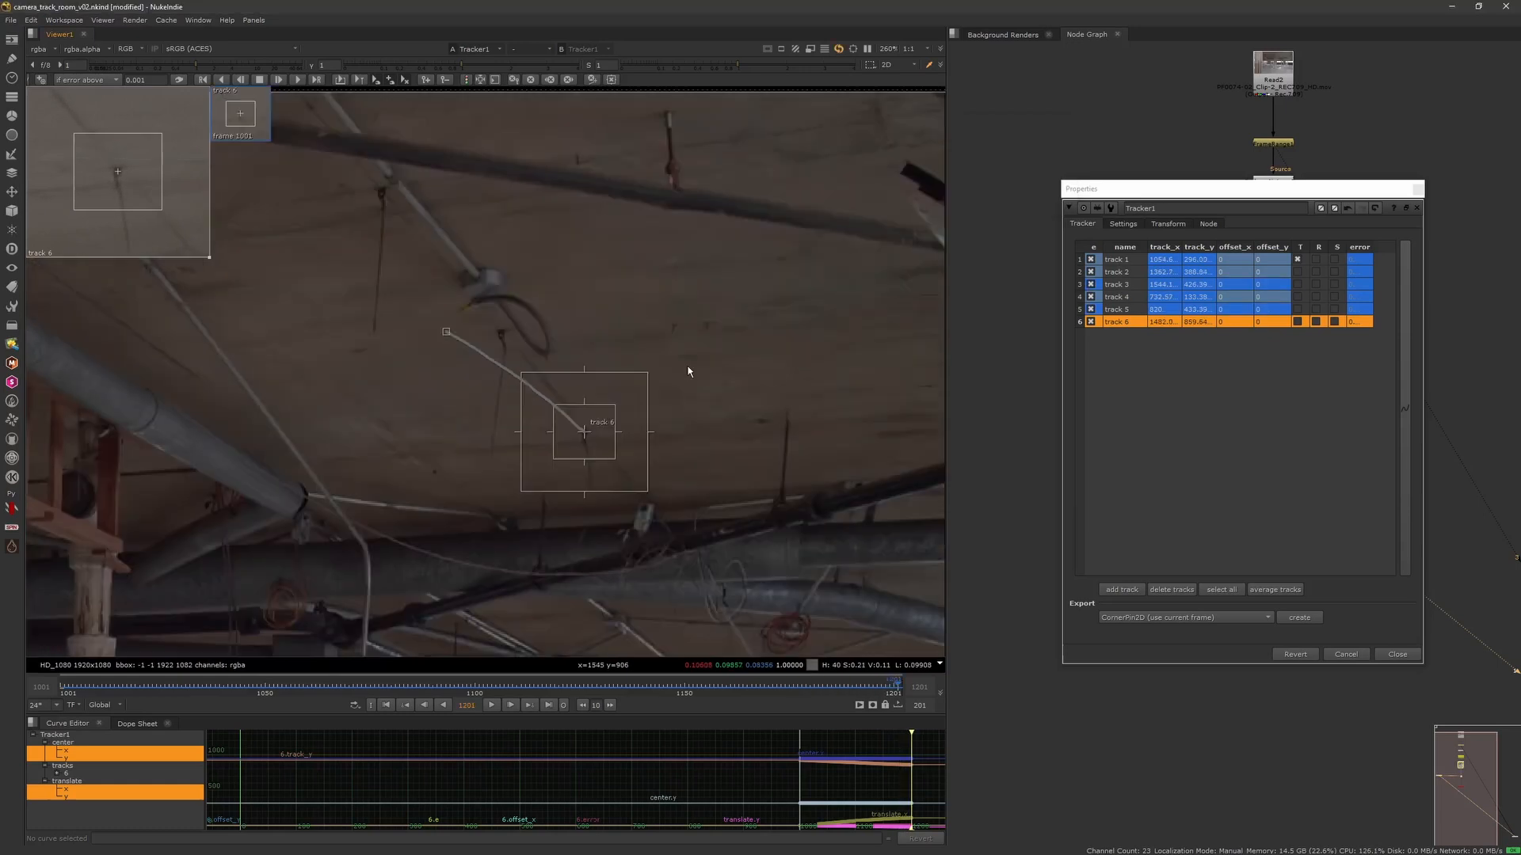
pyautogui.scroll(8, 665, 382)
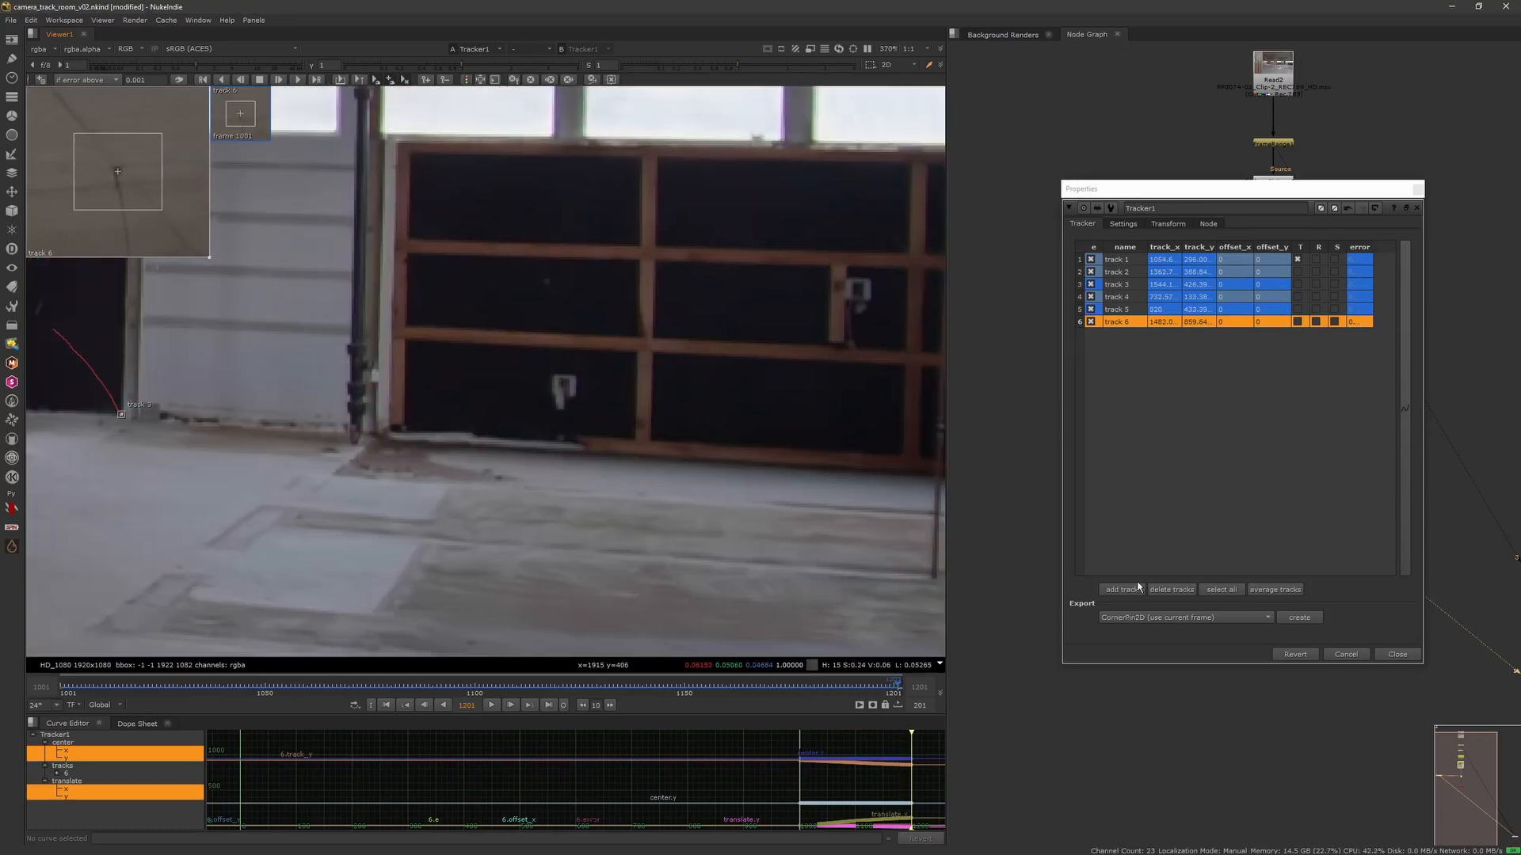
pyautogui.click(1134, 589)
pyautogui.moveTo(486, 355); pyautogui.dragTo(397, 299, button='middle')
pyautogui.moveTo(397, 299); pyautogui.dragTo(564, 290)
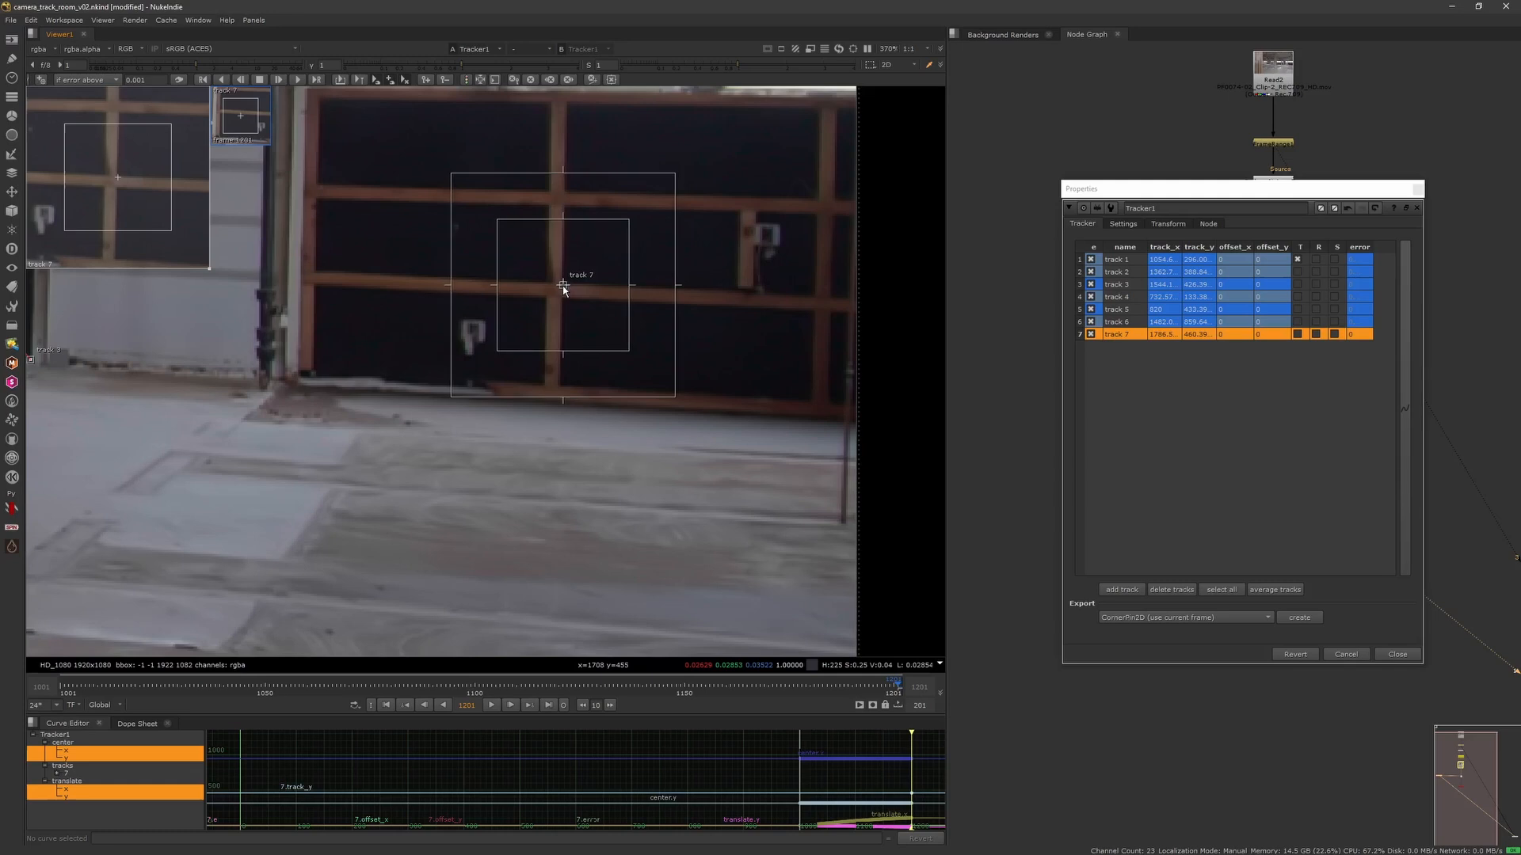
pyautogui.click(239, 80)
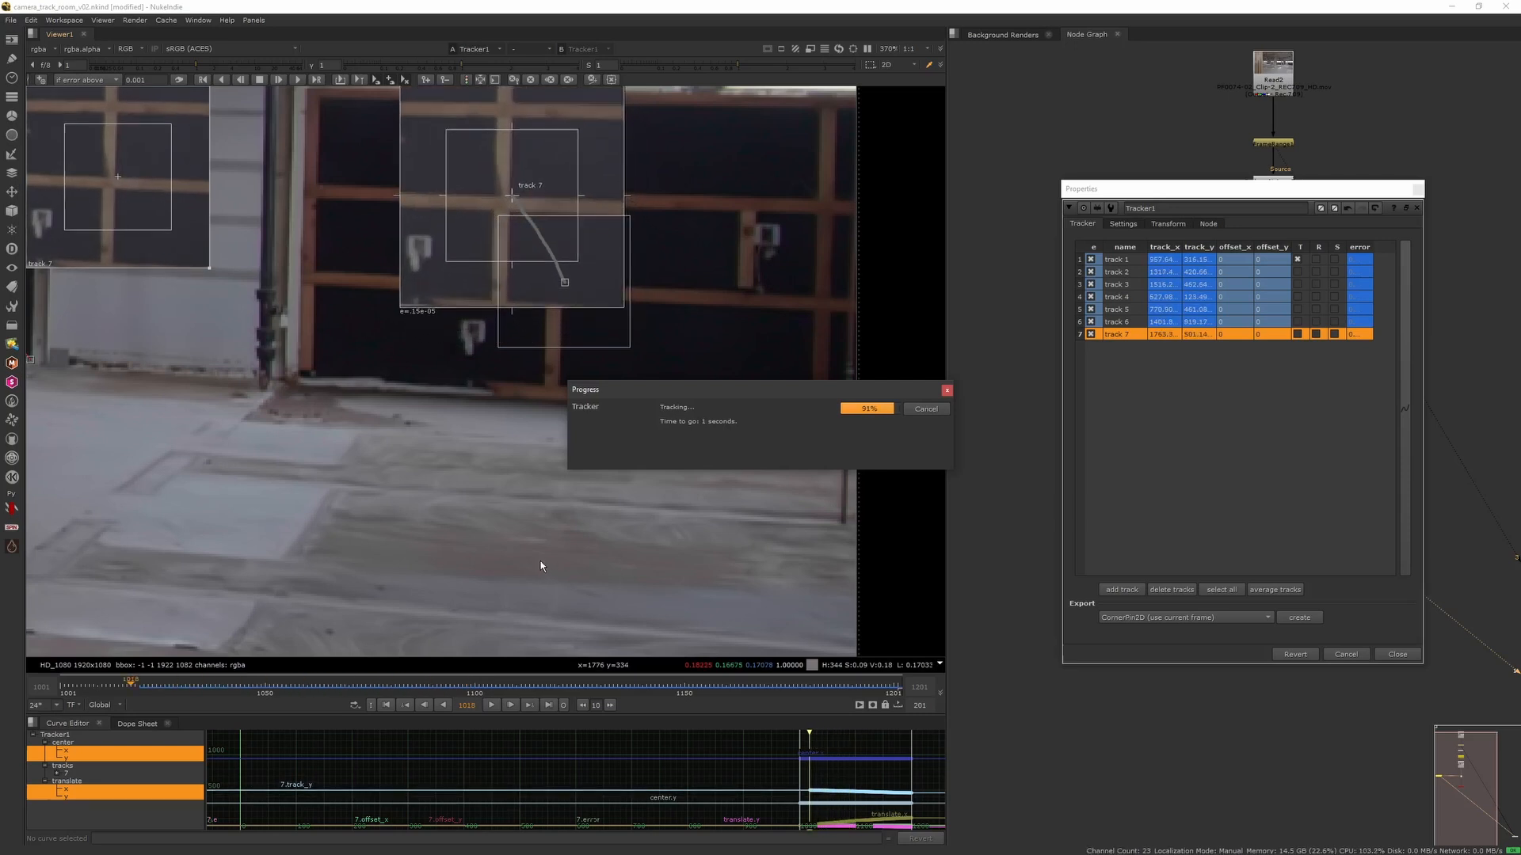
# Add track 8 on the small pale mark on the floor near the foreground pipe at frame 1001.
pyautogui.scroll(-8, 574, 508)
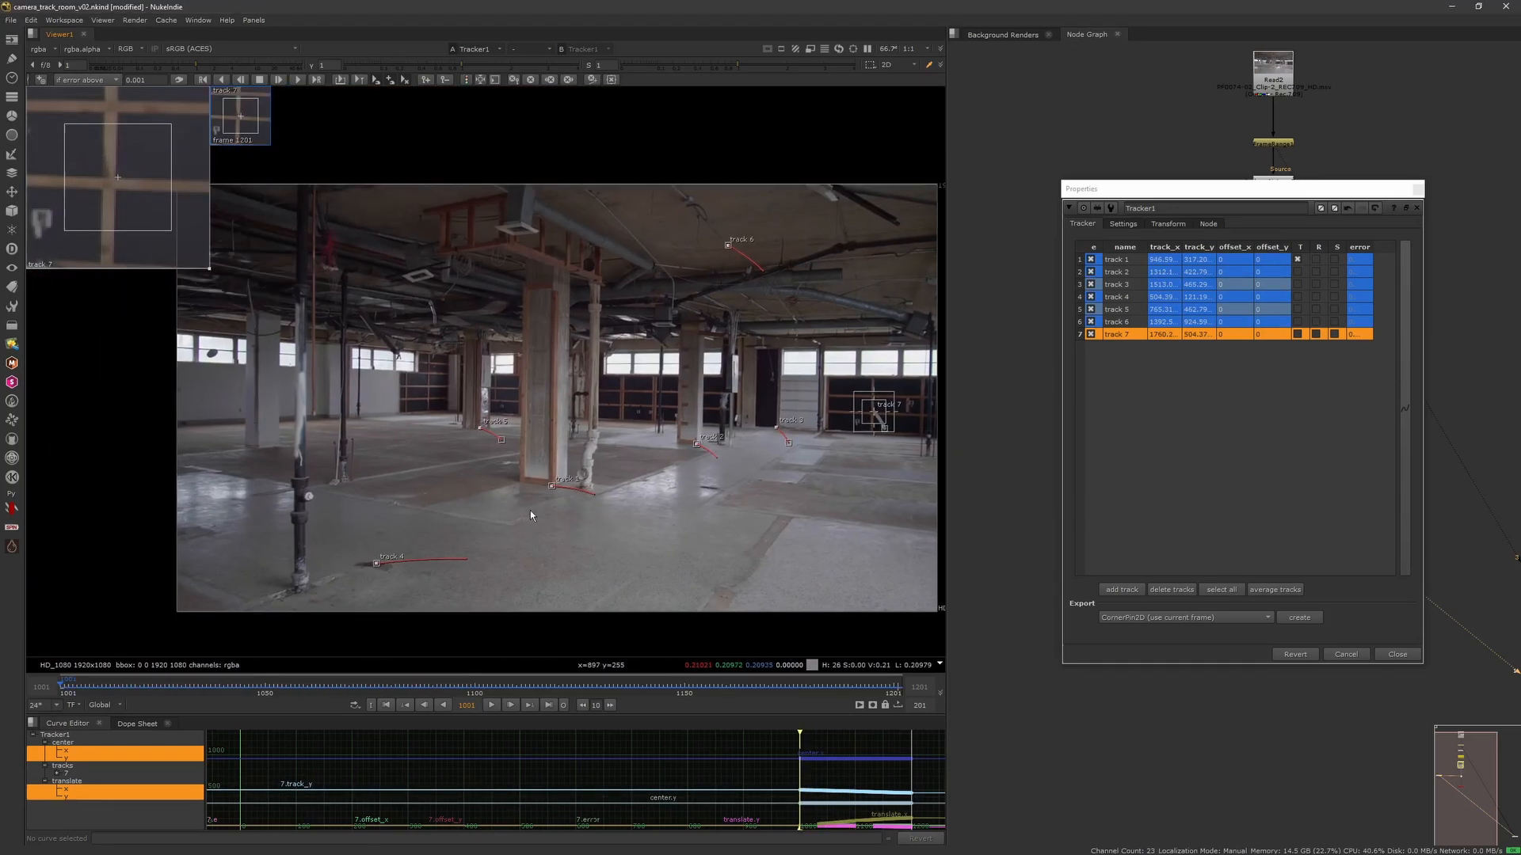
pyautogui.scroll(7, 530, 511)
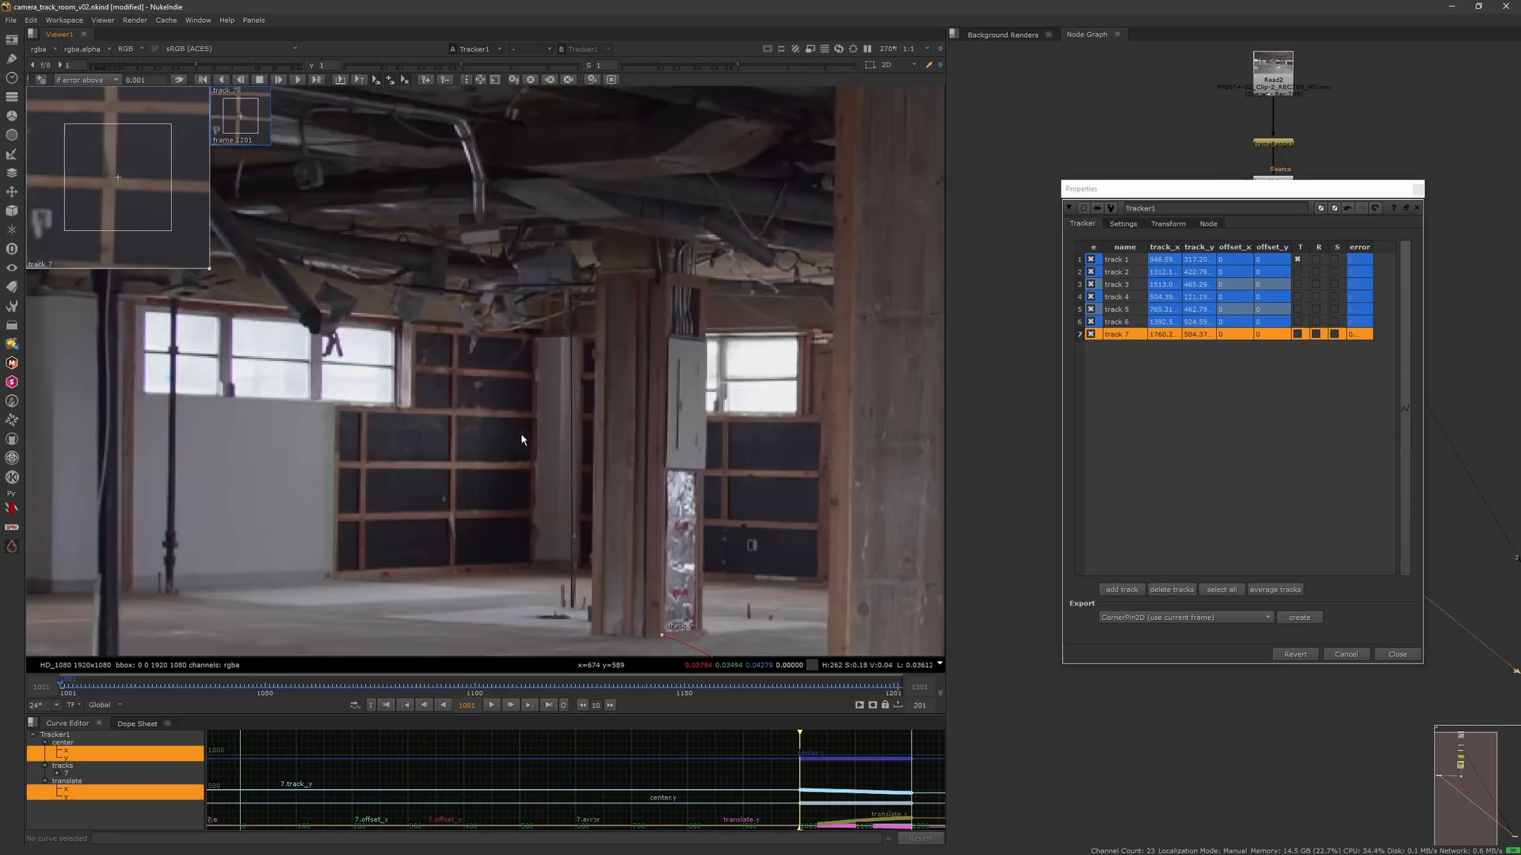
pyautogui.moveTo(634, 442); pyautogui.dragTo(519, 488, button='middle')
pyautogui.scroll(4, 520, 488)
pyautogui.scroll(-7, 513, 484)
pyautogui.moveTo(476, 618); pyautogui.dragTo(486, 450, button='middle')
pyautogui.moveTo(396, 464); pyautogui.dragTo(506, 444, button='middle')
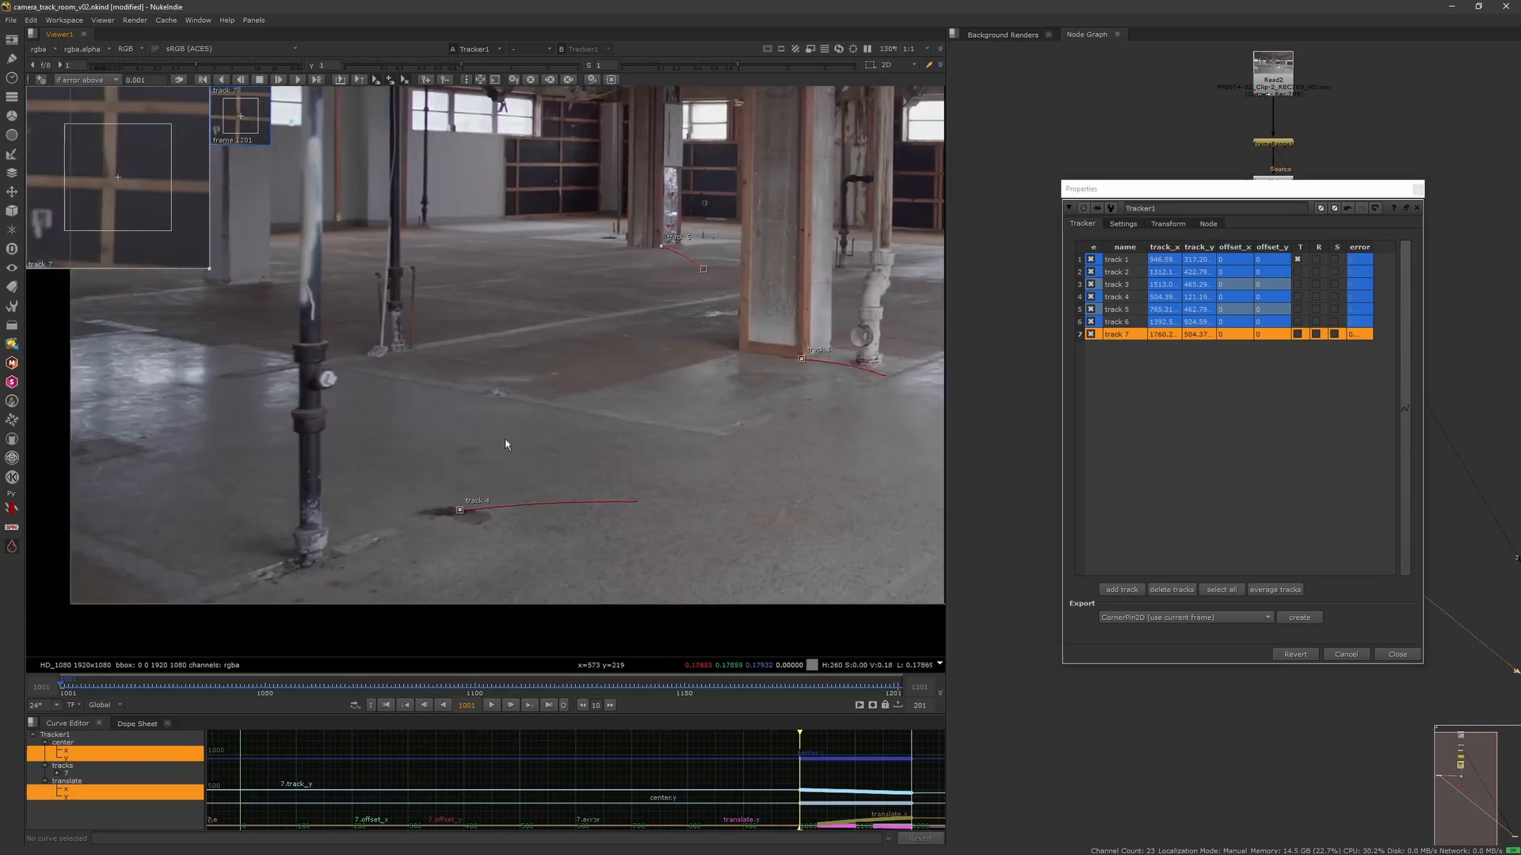
pyautogui.scroll(4, 505, 444)
pyautogui.click(1121, 589)
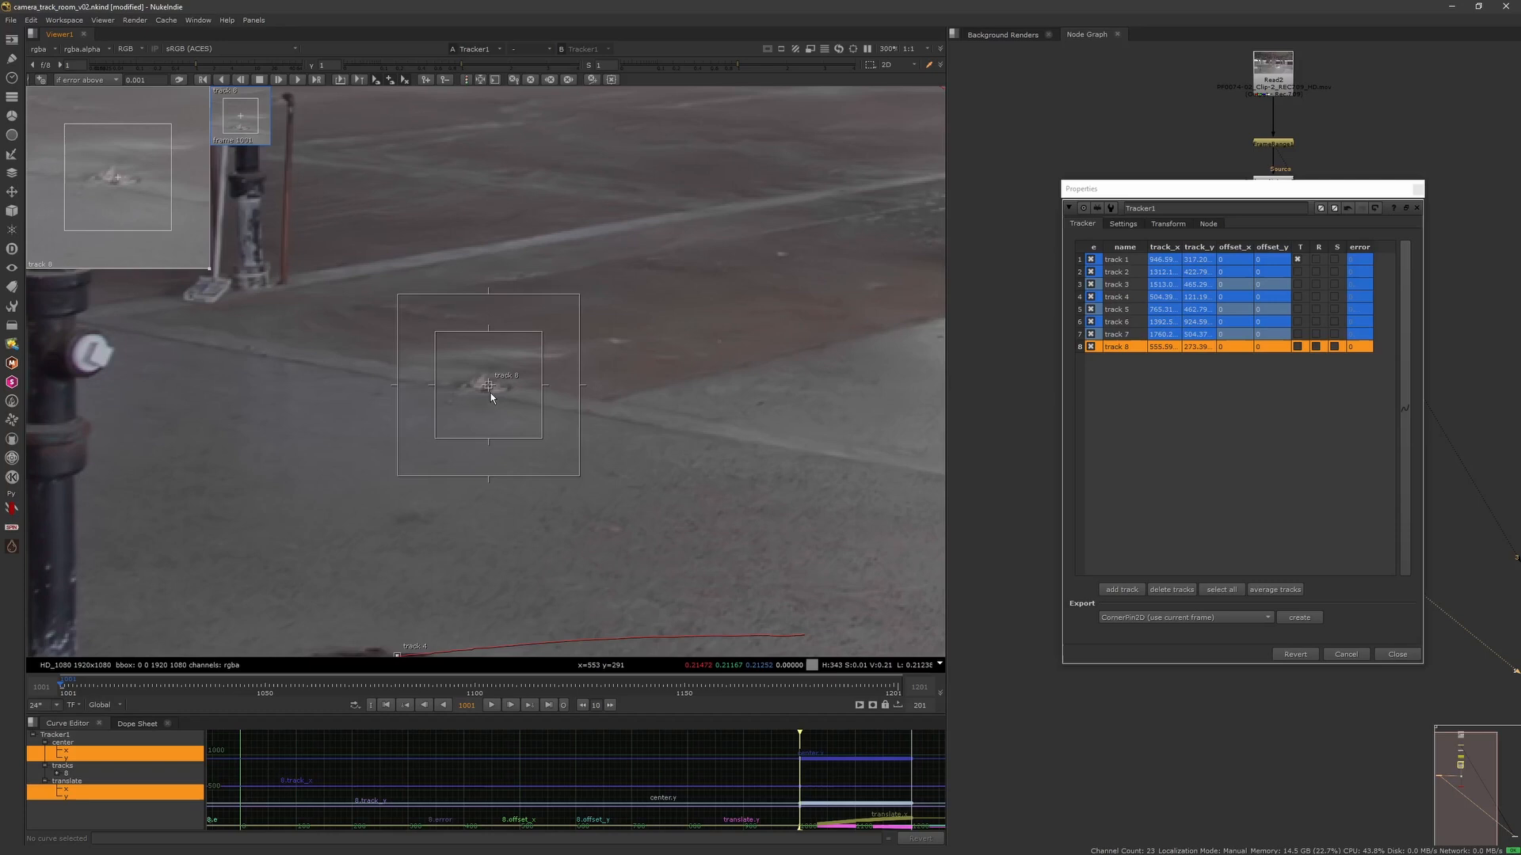
# Disable tracks 1 through 7, leaving only track 8 enabled.
pyautogui.click(1091, 335)
pyautogui.click(1091, 322)
pyautogui.click(1090, 309)
pyautogui.click(1091, 297)
pyautogui.click(1091, 285)
pyautogui.click(1091, 272)
pyautogui.click(1091, 260)
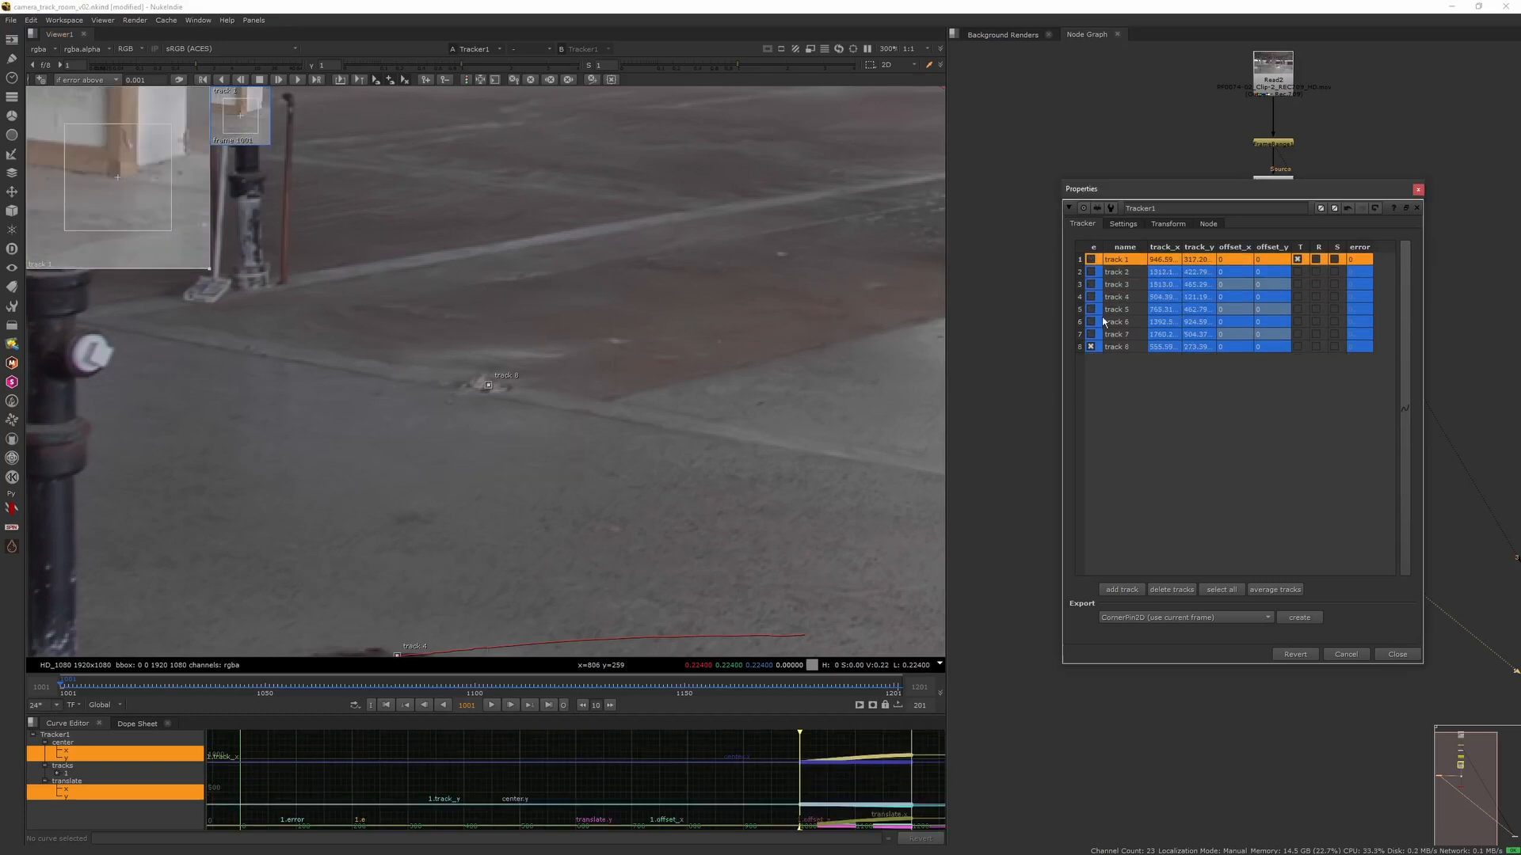
# Fine-tune track 8 on the floor mark, switch the translate option from track 1 to track 8, and track it forward.
pyautogui.click(1114, 347)
pyautogui.moveTo(491, 385); pyautogui.dragTo(490, 385)
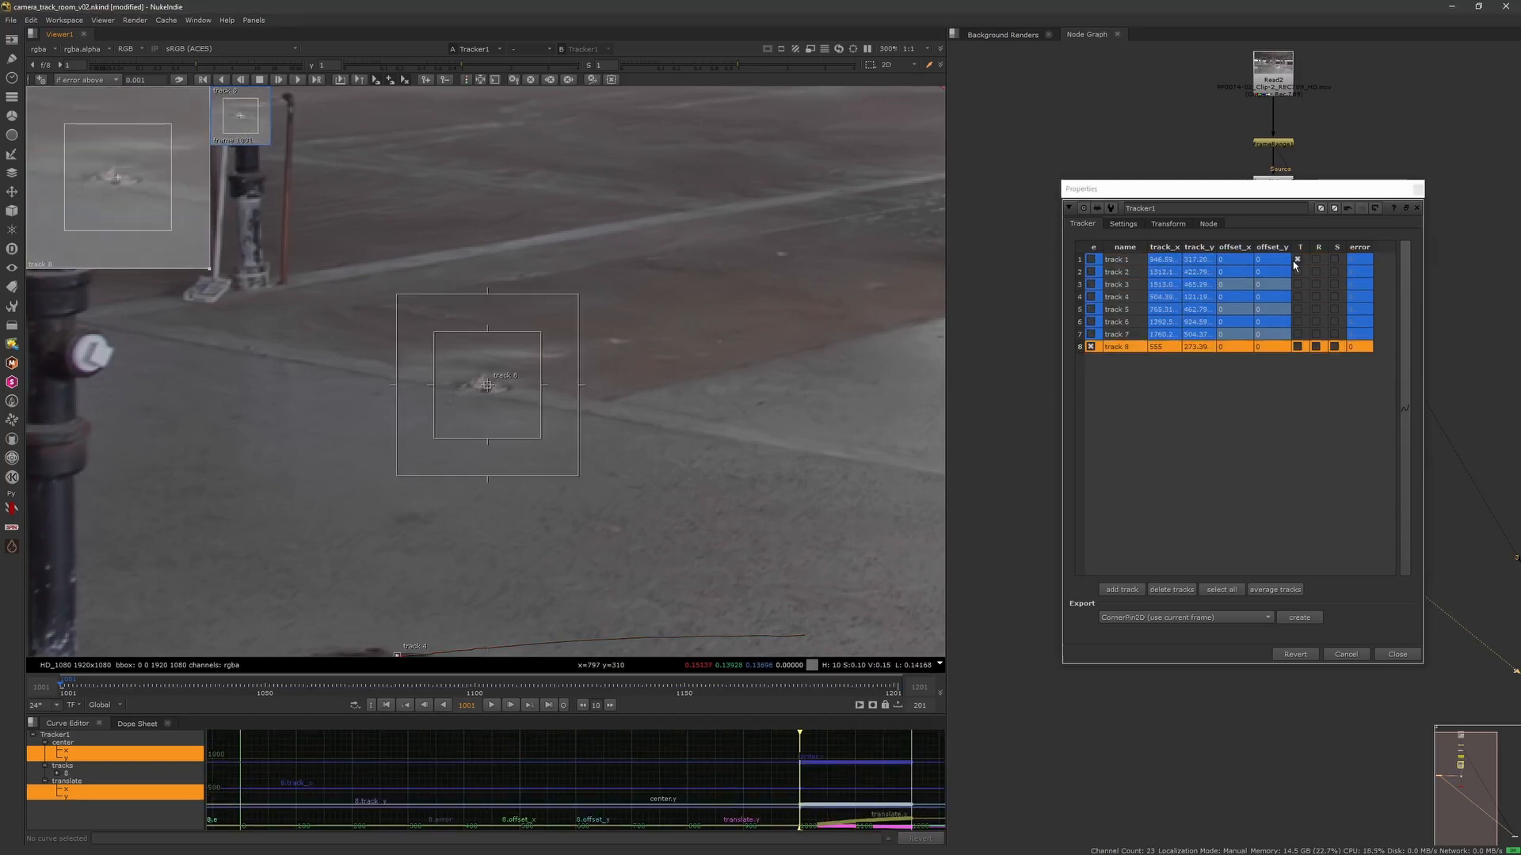
pyautogui.click(1297, 346)
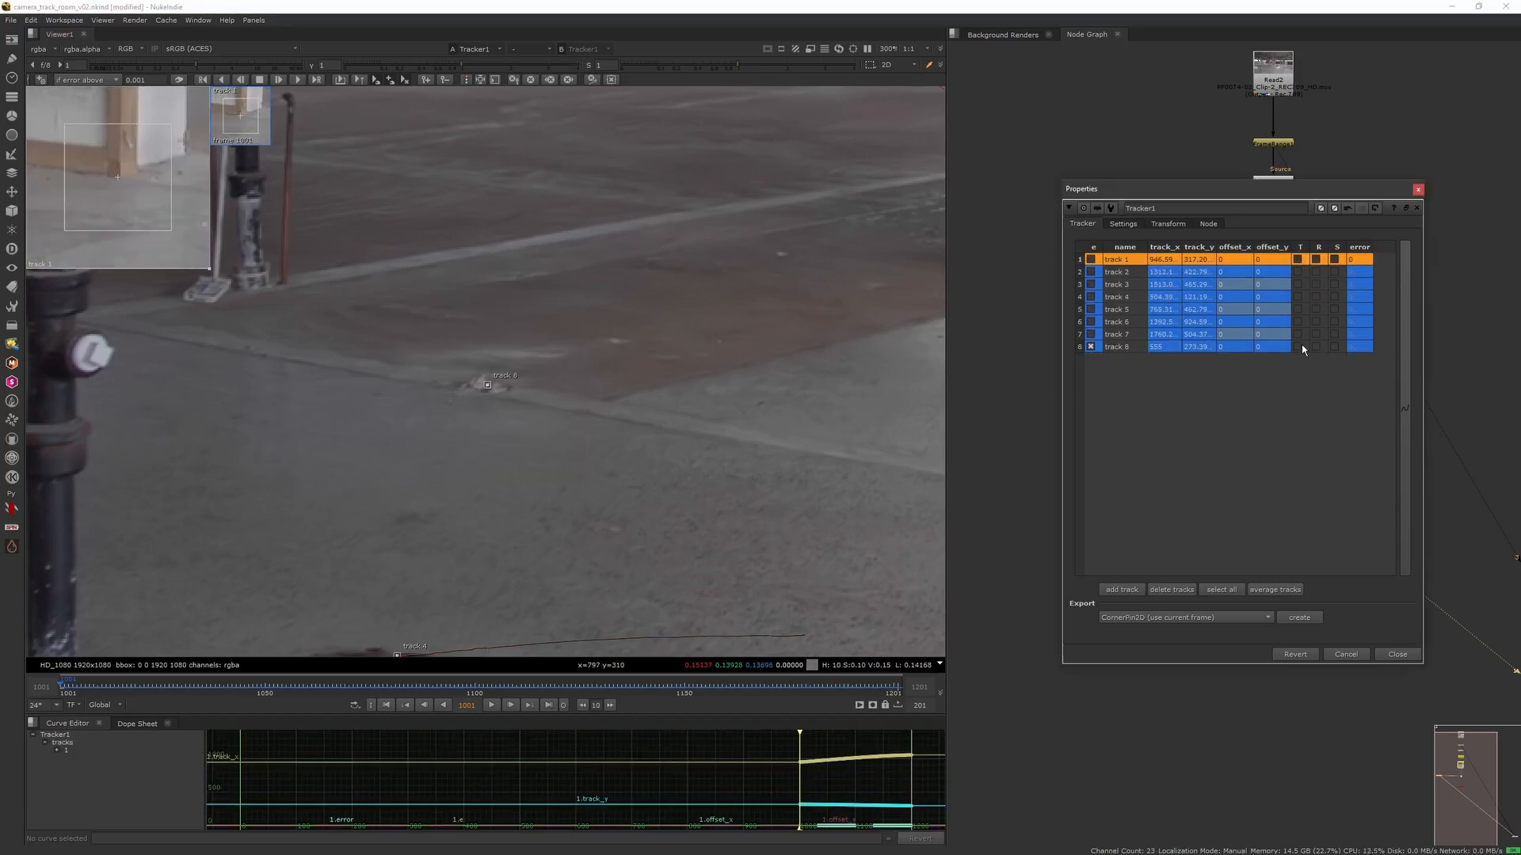
pyautogui.click(299, 79)
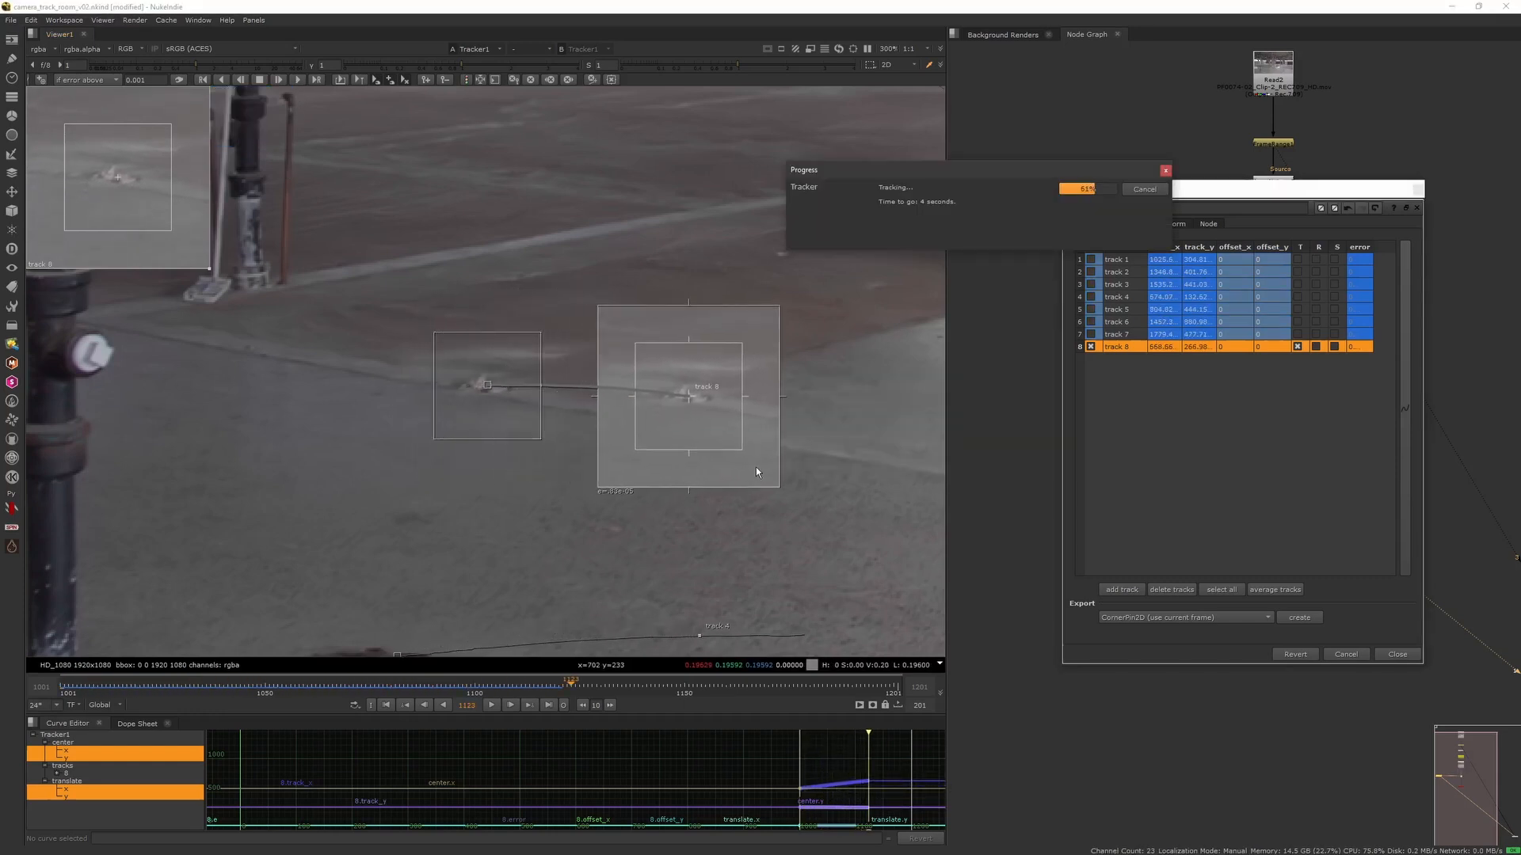
# Disable the tracks that are still enabled at frame 1201.
pyautogui.click(1091, 347)
pyautogui.click(1091, 334)
pyautogui.click(1090, 310)
pyautogui.click(1091, 285)
pyautogui.scroll(-5, 590, 309)
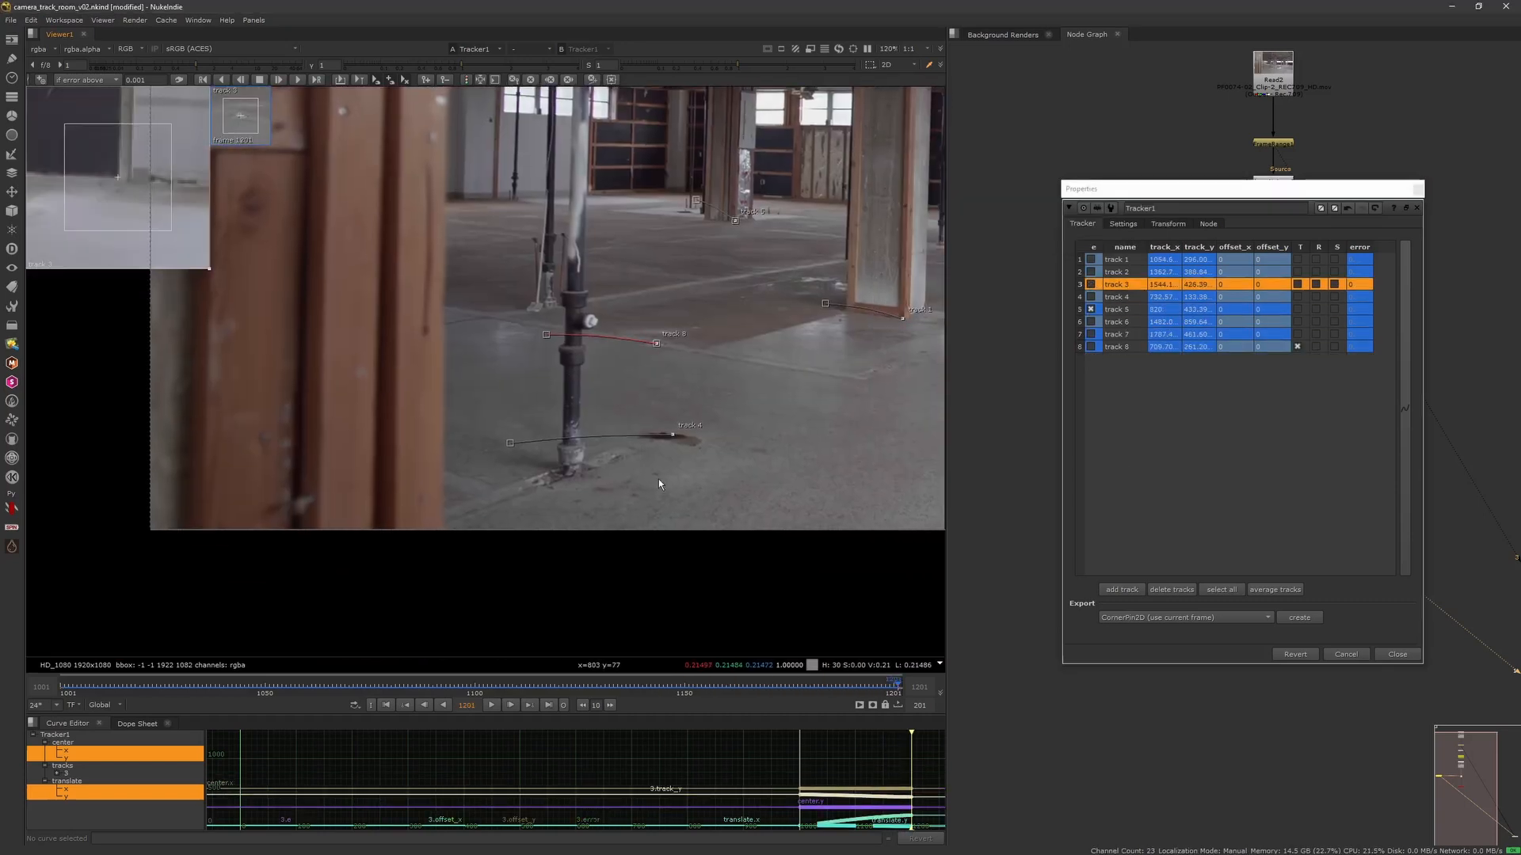
pyautogui.click(1101, 310)
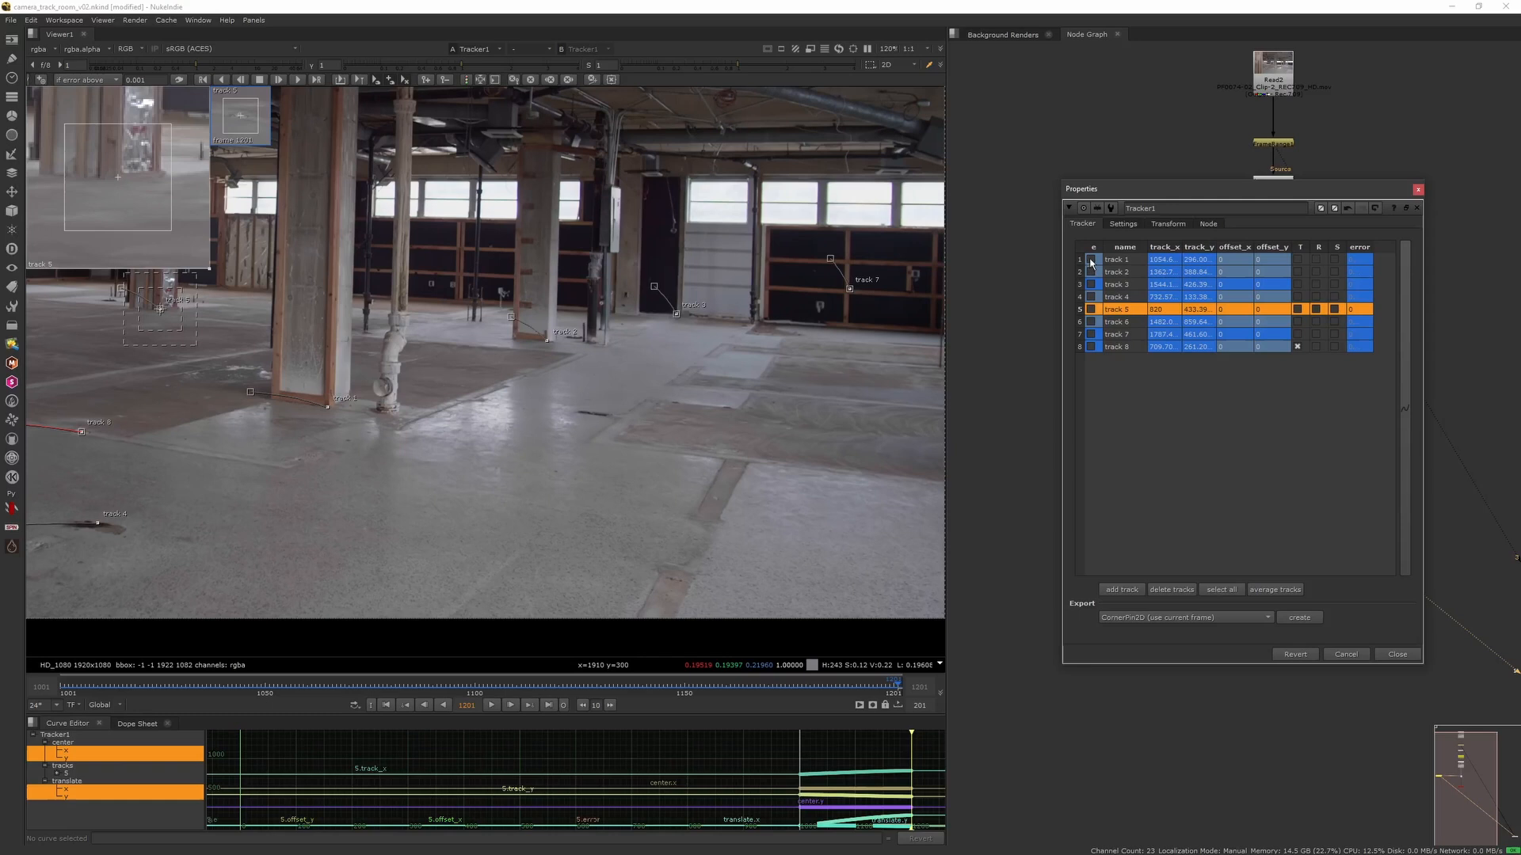
# Enable all eight tracks at frame 1201.
pyautogui.click(1090, 259)
pyautogui.click(1090, 271)
pyautogui.click(1091, 284)
pyautogui.click(1091, 297)
pyautogui.click(1091, 310)
pyautogui.click(1091, 322)
pyautogui.click(1091, 334)
pyautogui.click(1090, 347)
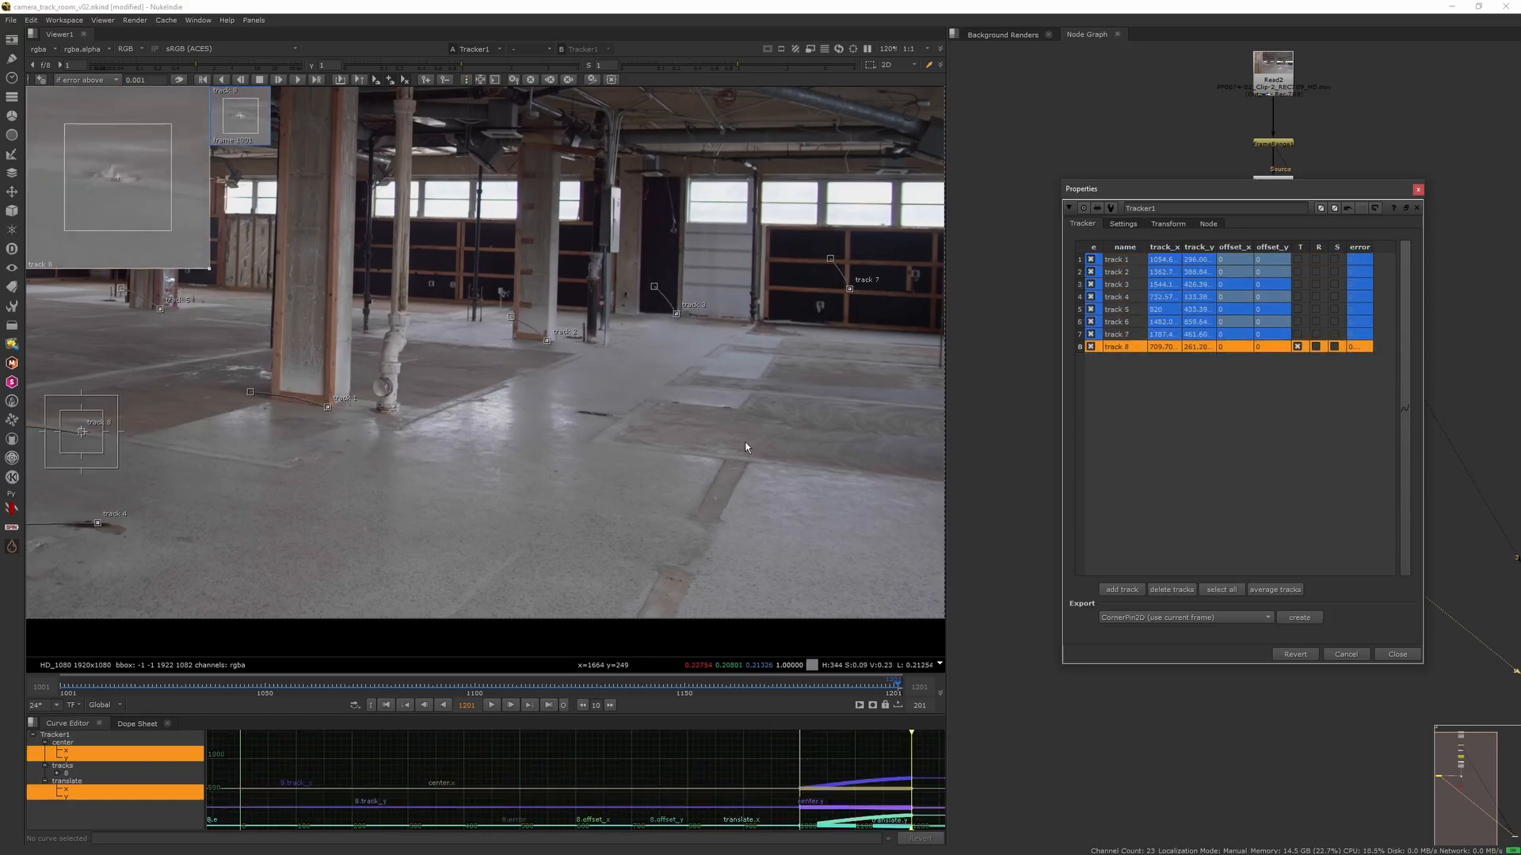
# Add a track at frame 1001 on the red wooden ceiling frame's beam joint, tighten its pattern box, and track it forward.
pyautogui.scroll(-6, 746, 448)
pyautogui.scroll(4, 388, 341)
pyautogui.moveTo(188, 687); pyautogui.dragTo(772, 697)
pyautogui.click(387, 705)
pyautogui.moveTo(517, 307); pyautogui.dragTo(495, 512, button='middle')
pyautogui.scroll(6, 485, 445)
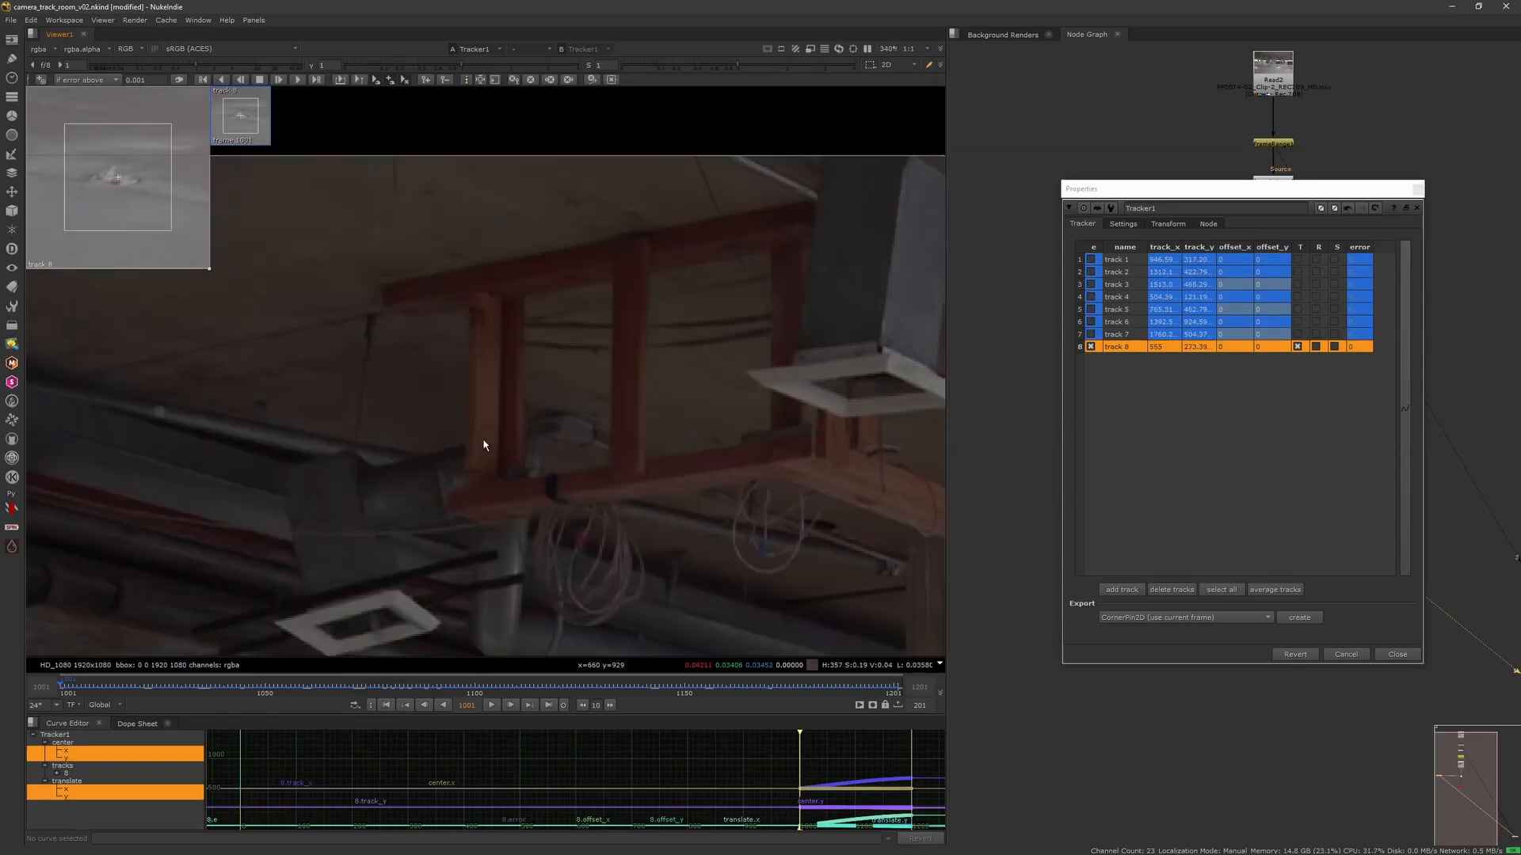
pyautogui.scroll(1, 484, 445)
pyautogui.moveTo(484, 446); pyautogui.dragTo(543, 544, button='middle')
pyautogui.click(1116, 590)
pyautogui.moveTo(486, 372); pyautogui.dragTo(727, 304)
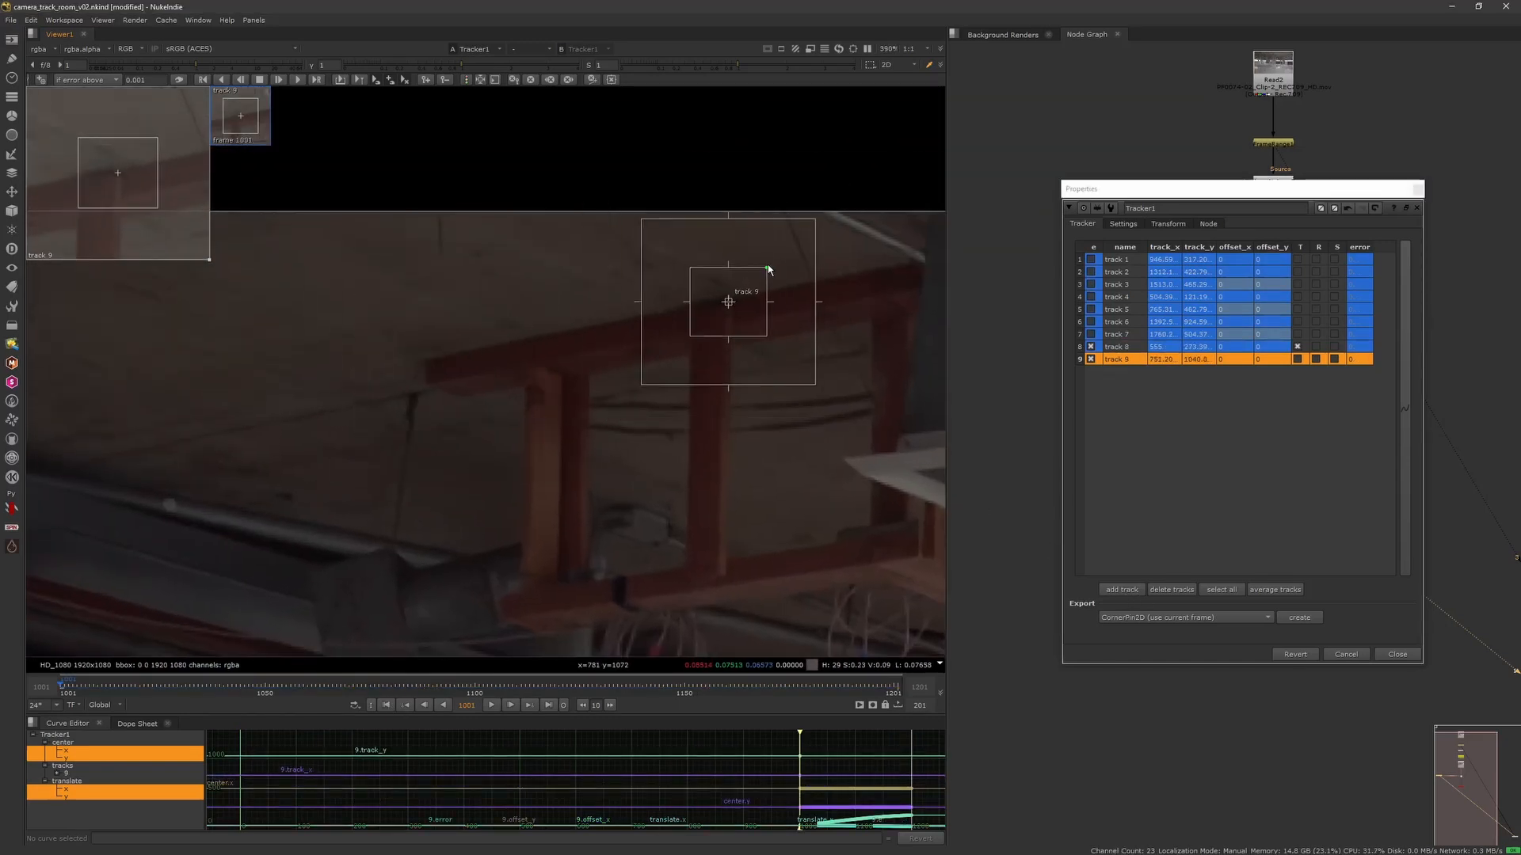
pyautogui.click(297, 80)
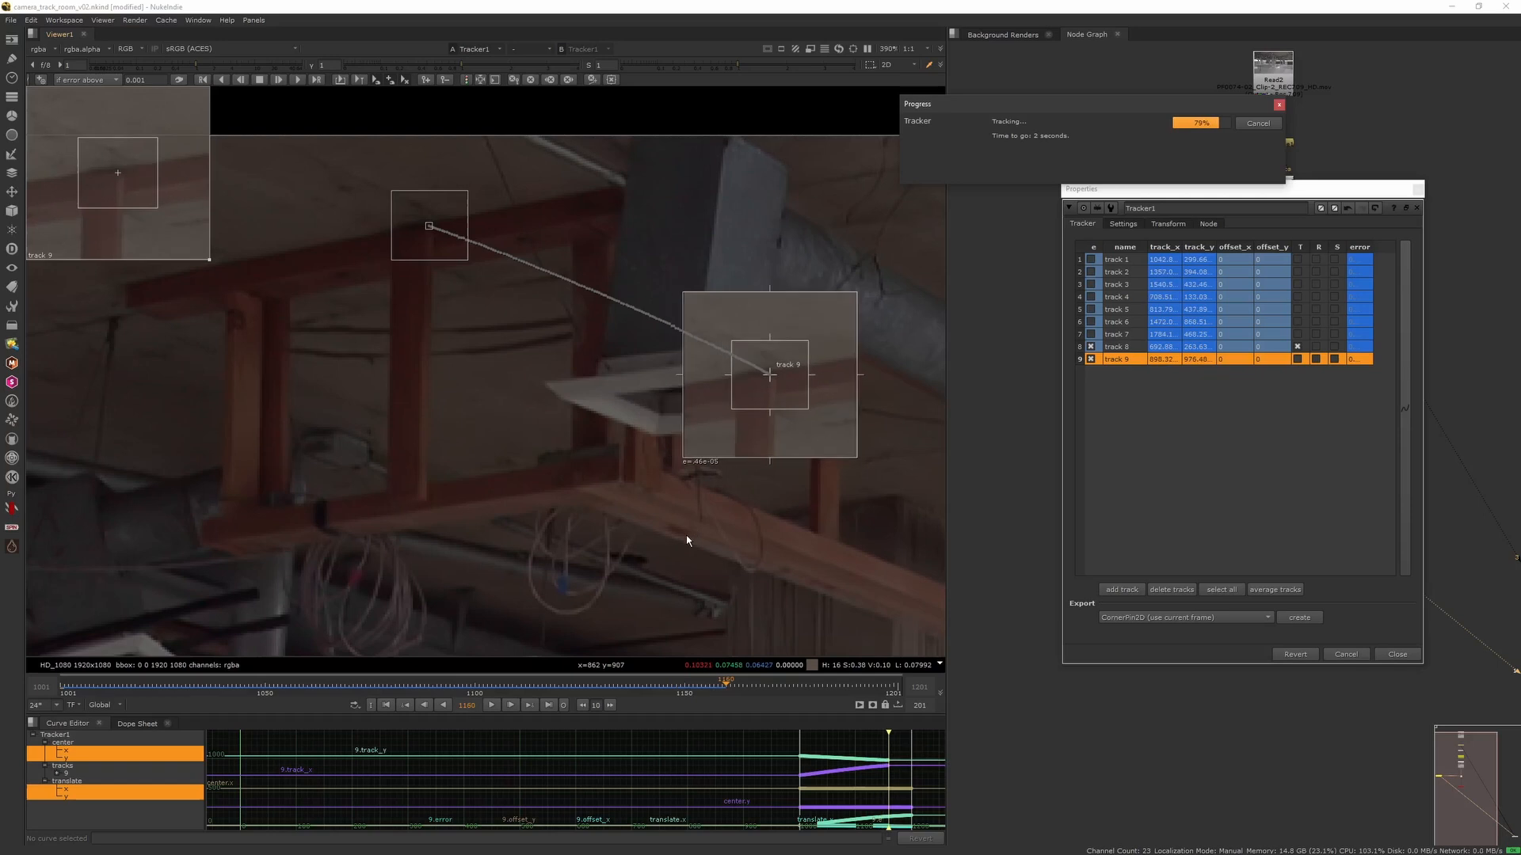
pyautogui.scroll(-6, 657, 543)
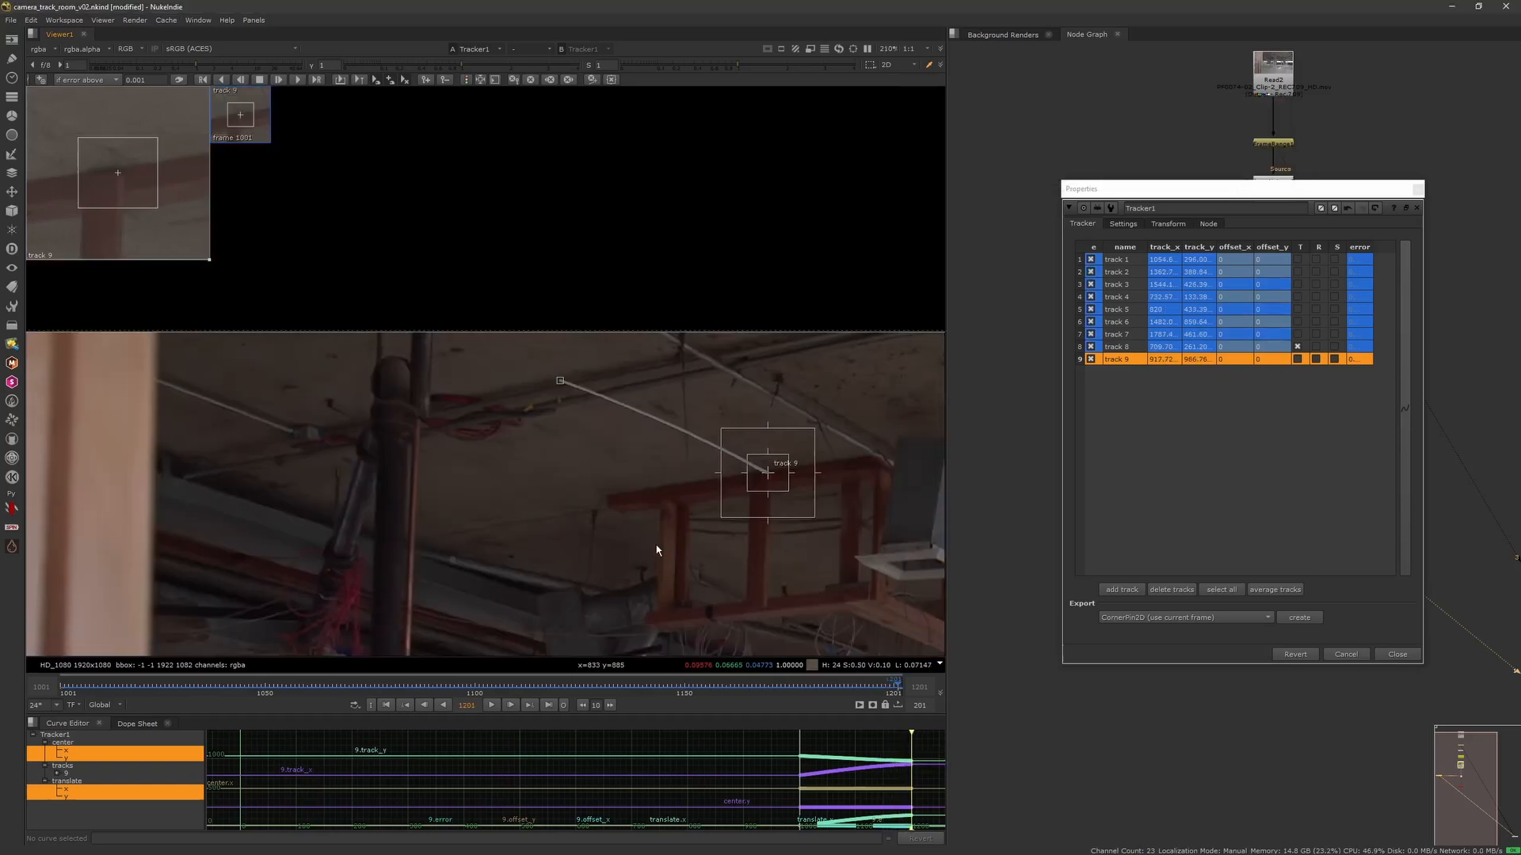
# Add a track at frame 1201 on the floor base of the black foreground pipe and track it backward.
pyautogui.scroll(-5, 563, 407)
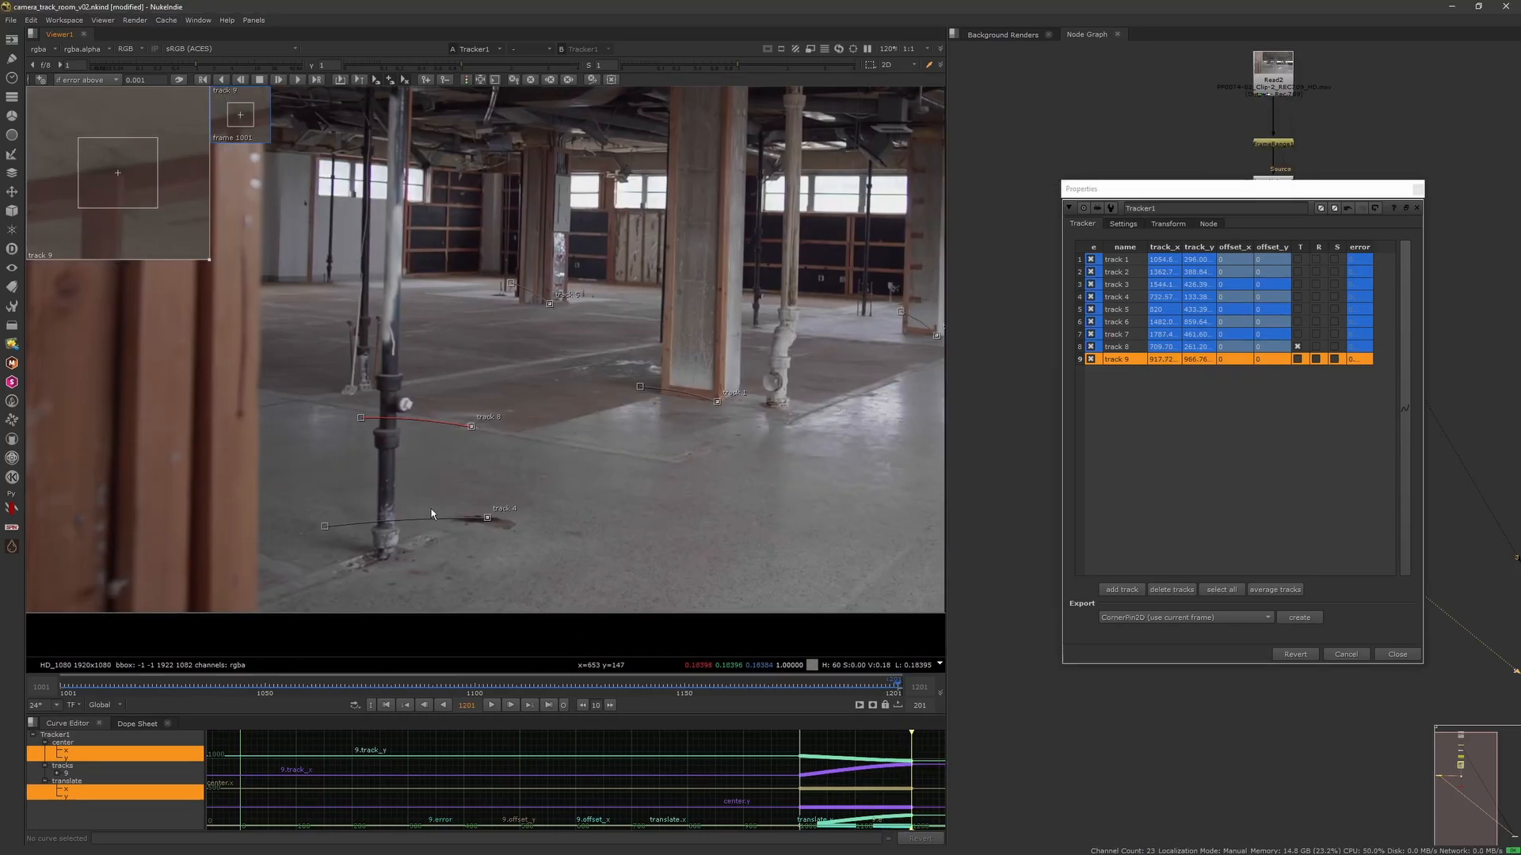
pyautogui.scroll(5, 415, 532)
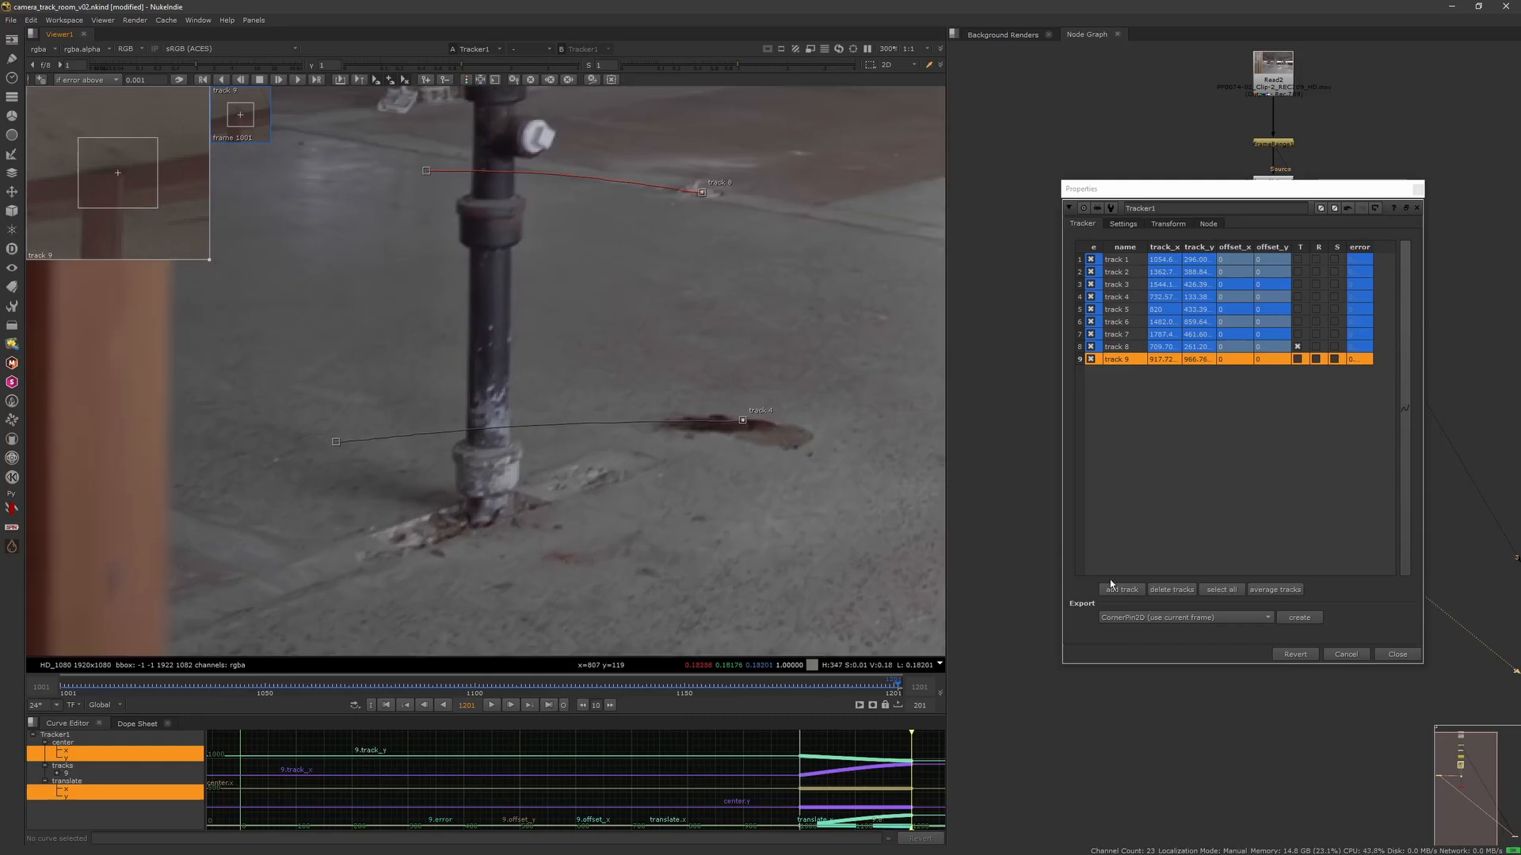
pyautogui.click(1120, 589)
pyautogui.moveTo(496, 363); pyautogui.dragTo(491, 520)
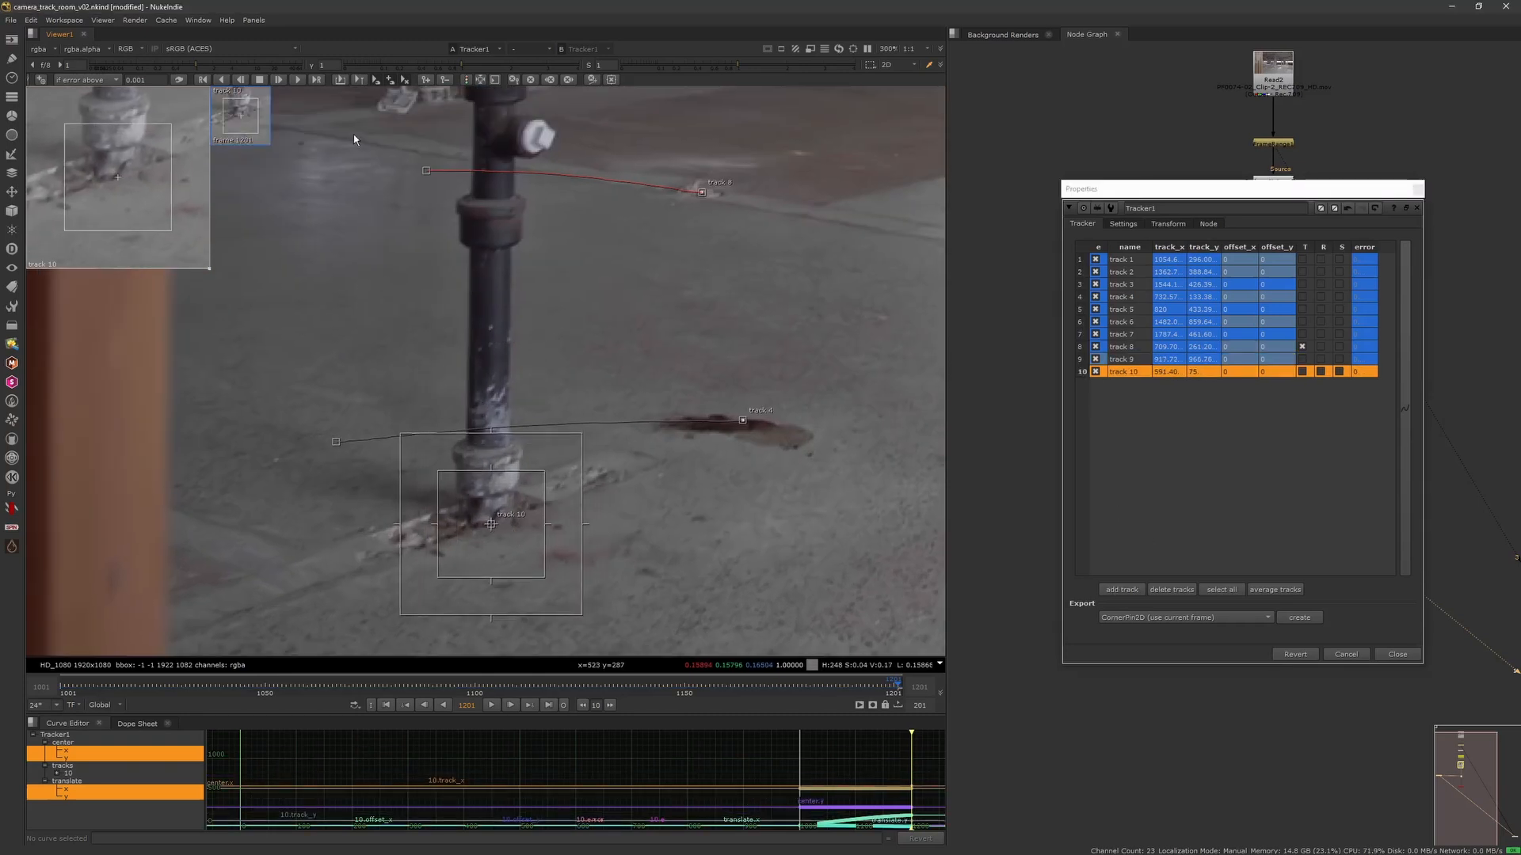
pyautogui.click(222, 79)
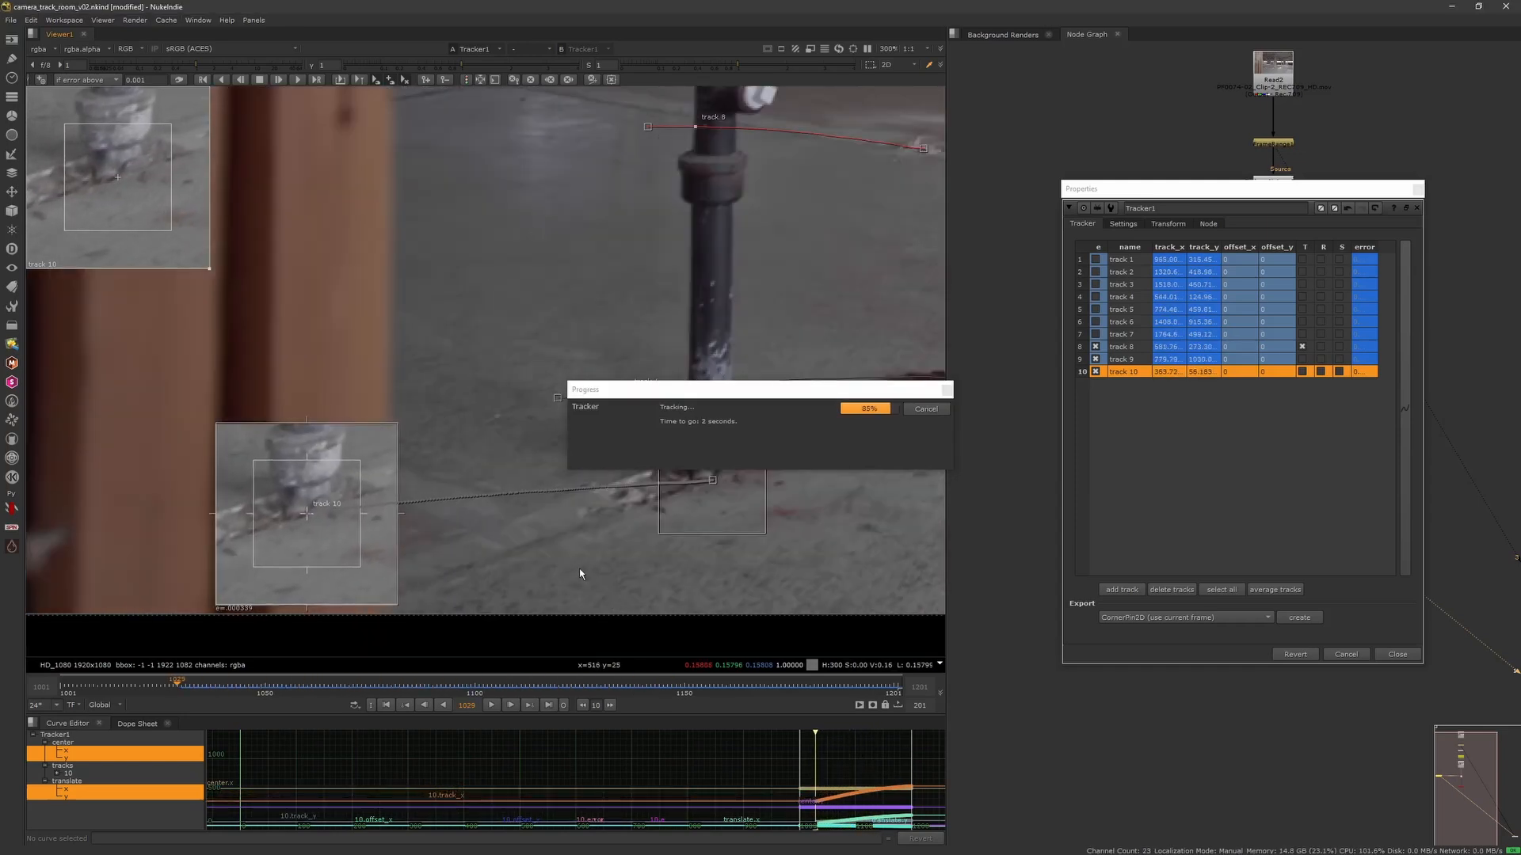
pyautogui.scroll(-6, 572, 564)
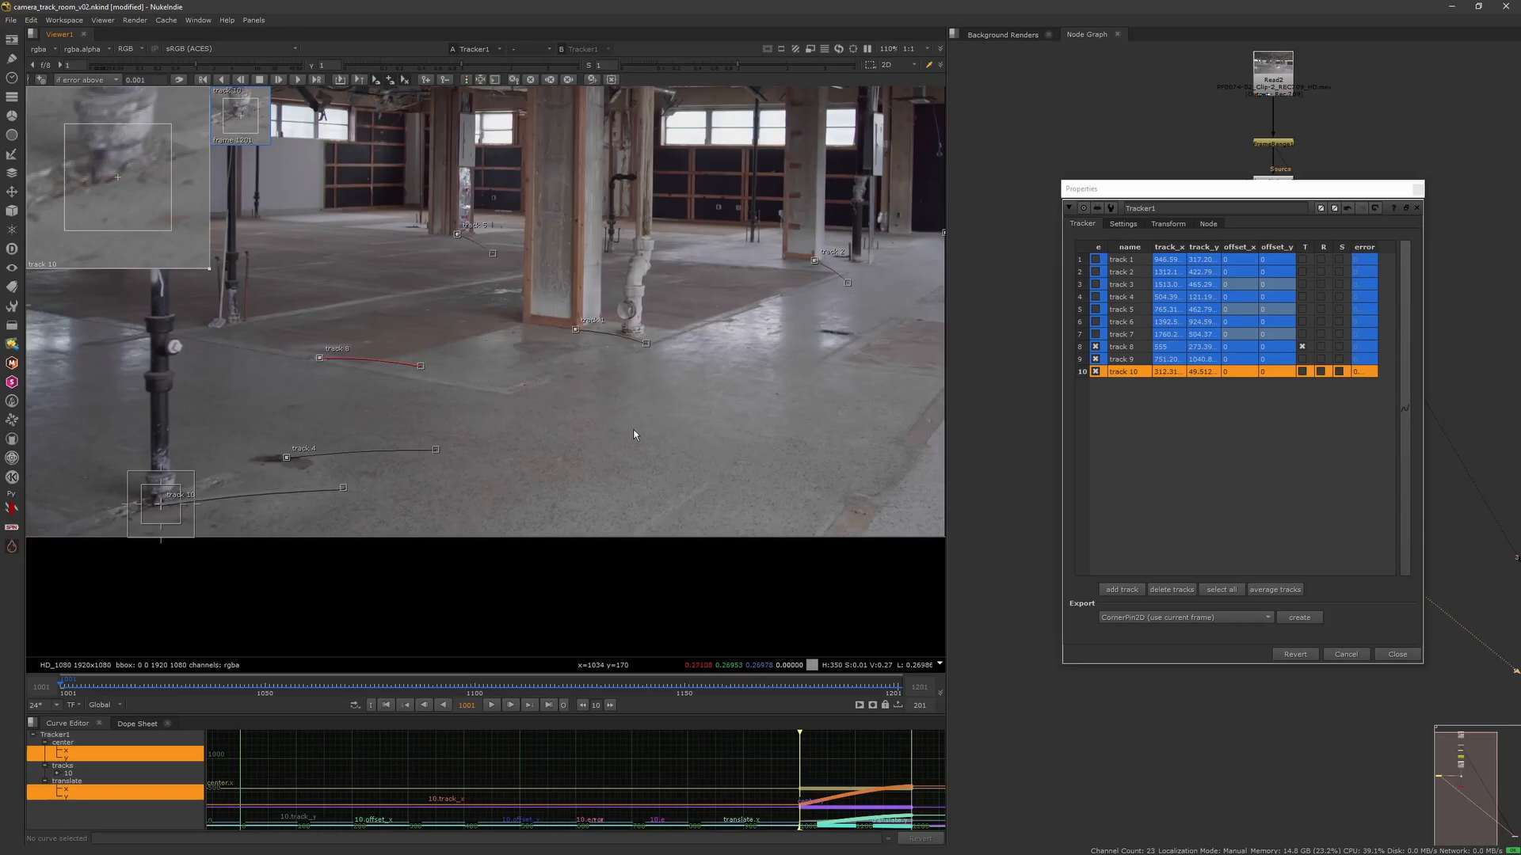
# Add a track at frame 1001 on the base of the thin dark pipes near the back wall, shrink its box, and track it forward.
pyautogui.moveTo(83, 687); pyautogui.dragTo(399, 702)
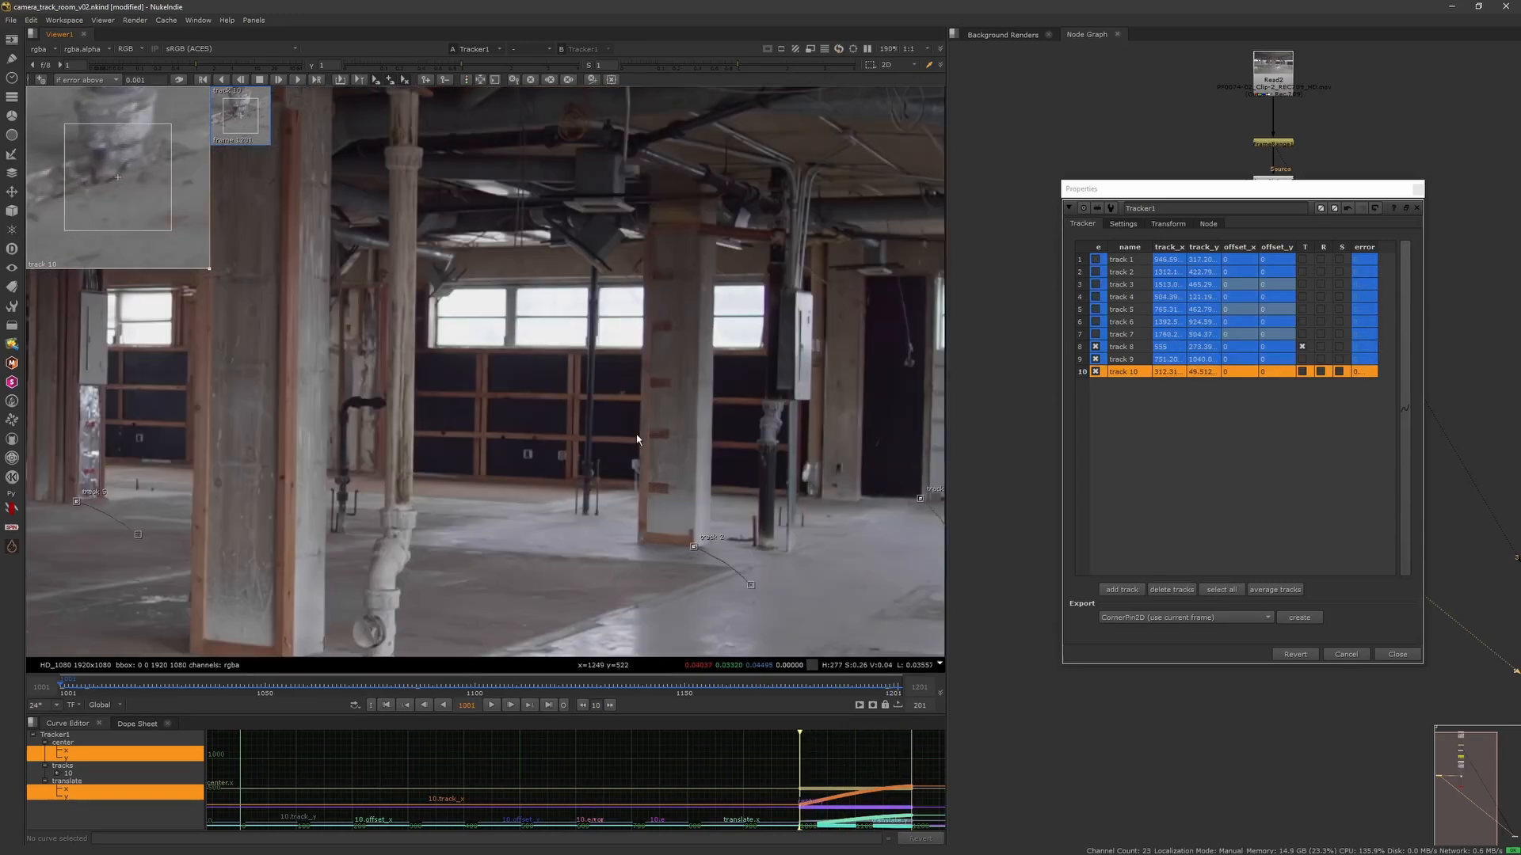
pyautogui.scroll(6, 604, 567)
pyautogui.moveTo(550, 436); pyautogui.dragTo(540, 503, button='middle')
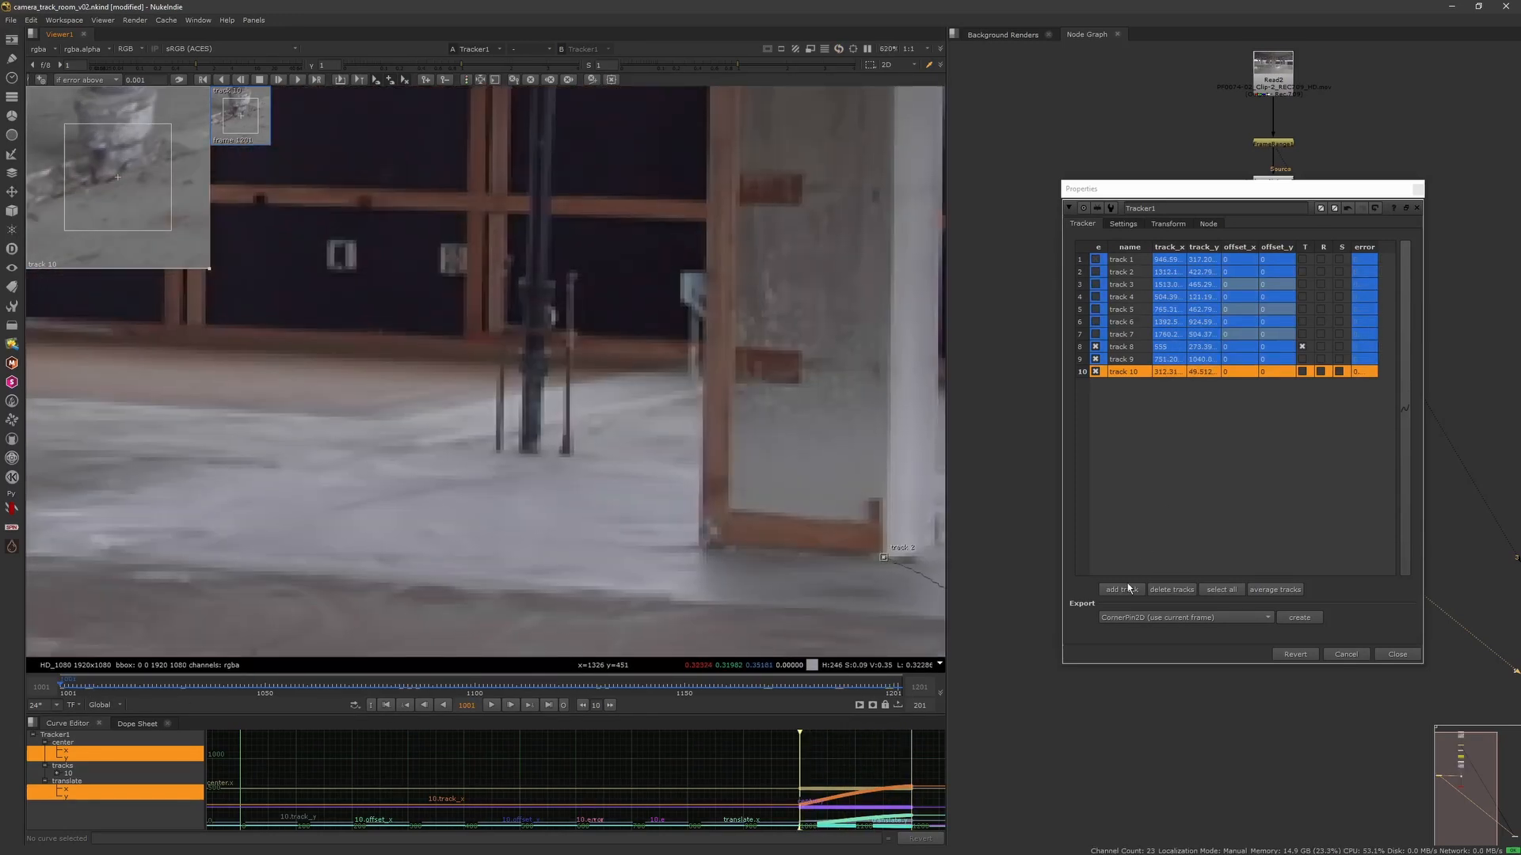
pyautogui.click(1130, 588)
pyautogui.moveTo(486, 351); pyautogui.dragTo(526, 448)
pyautogui.moveTo(634, 343); pyautogui.dragTo(588, 391)
pyautogui.moveTo(526, 451); pyautogui.dragTo(528, 457)
pyautogui.click(298, 80)
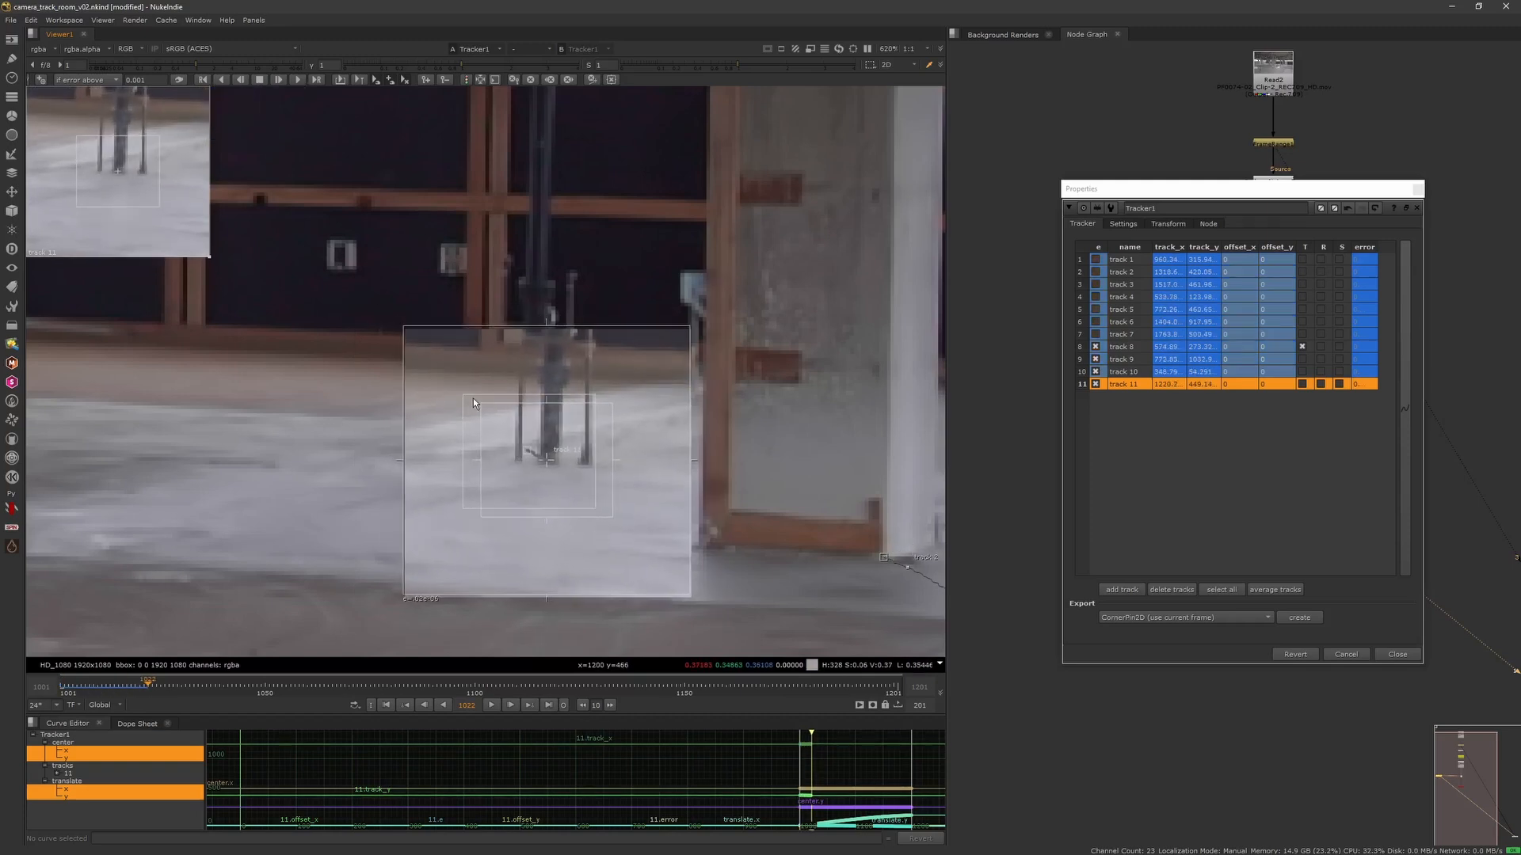
pyautogui.scroll(-5, 626, 440)
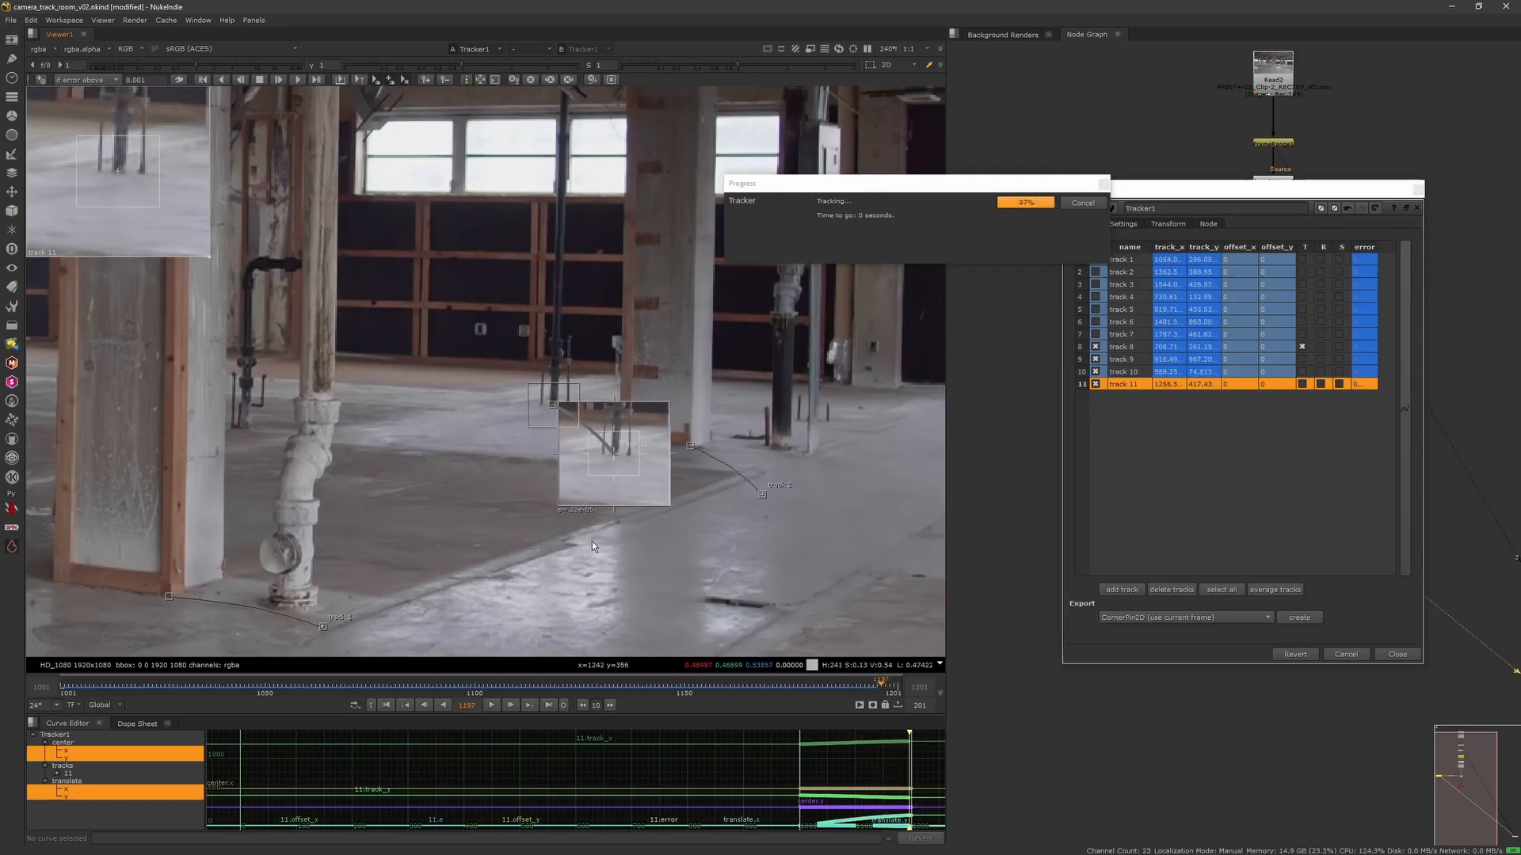
# Add a track at frame 1001 on the end of the window's crossbar beside the electrical panel, tighten its pattern box, and track it forward.
pyautogui.scroll(-2, 534, 520)
pyautogui.moveTo(346, 473); pyautogui.dragTo(544, 548, button='middle')
pyautogui.moveTo(675, 687); pyautogui.dragTo(74, 744)
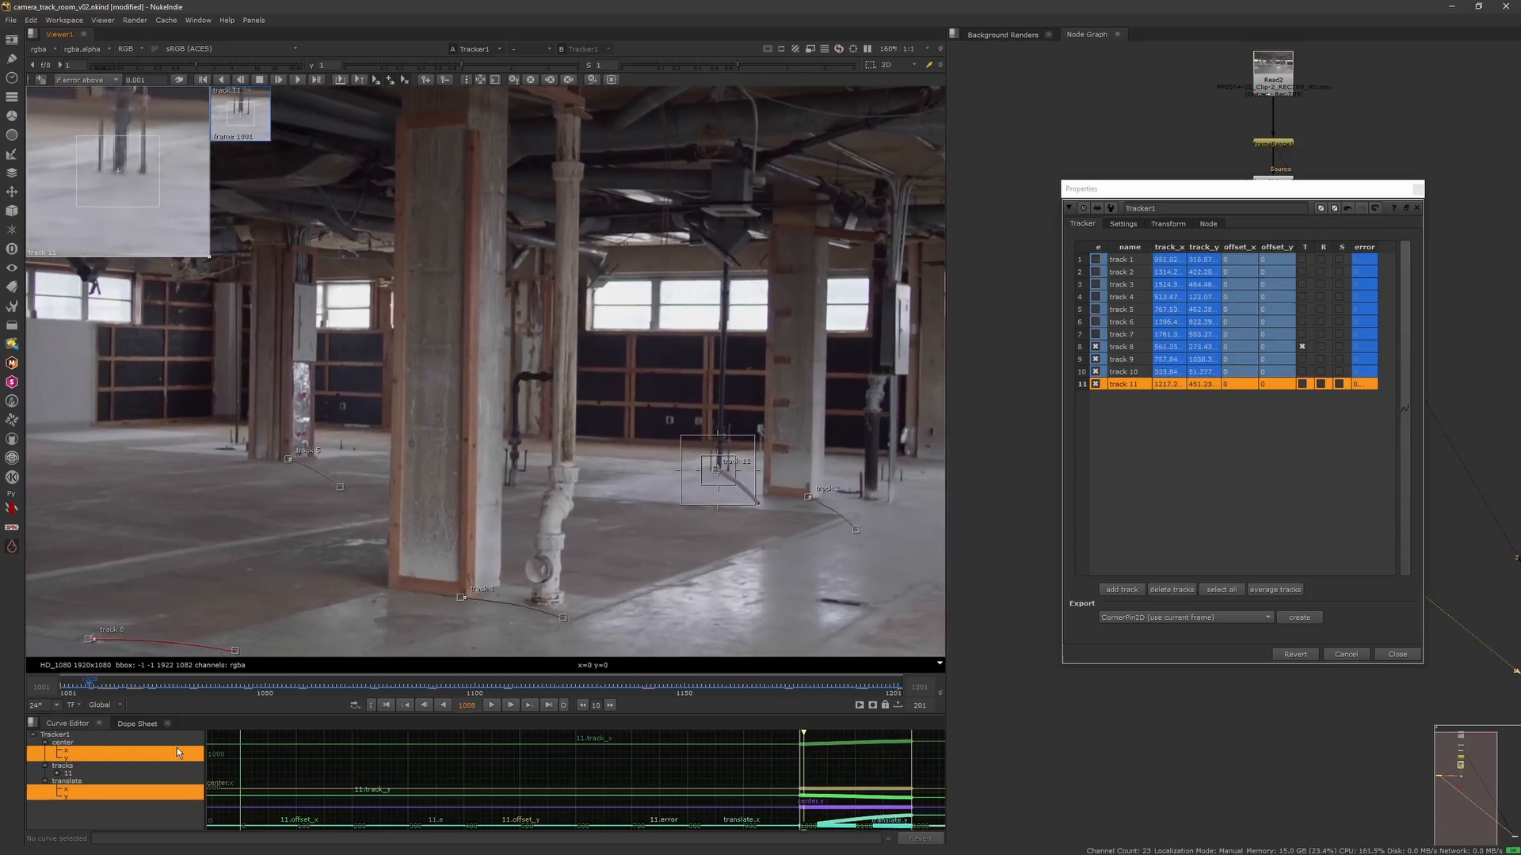
pyautogui.click(386, 704)
pyautogui.scroll(5, 343, 350)
pyautogui.moveTo(344, 350); pyautogui.dragTo(451, 469, button='middle')
pyautogui.scroll(1, 447, 417)
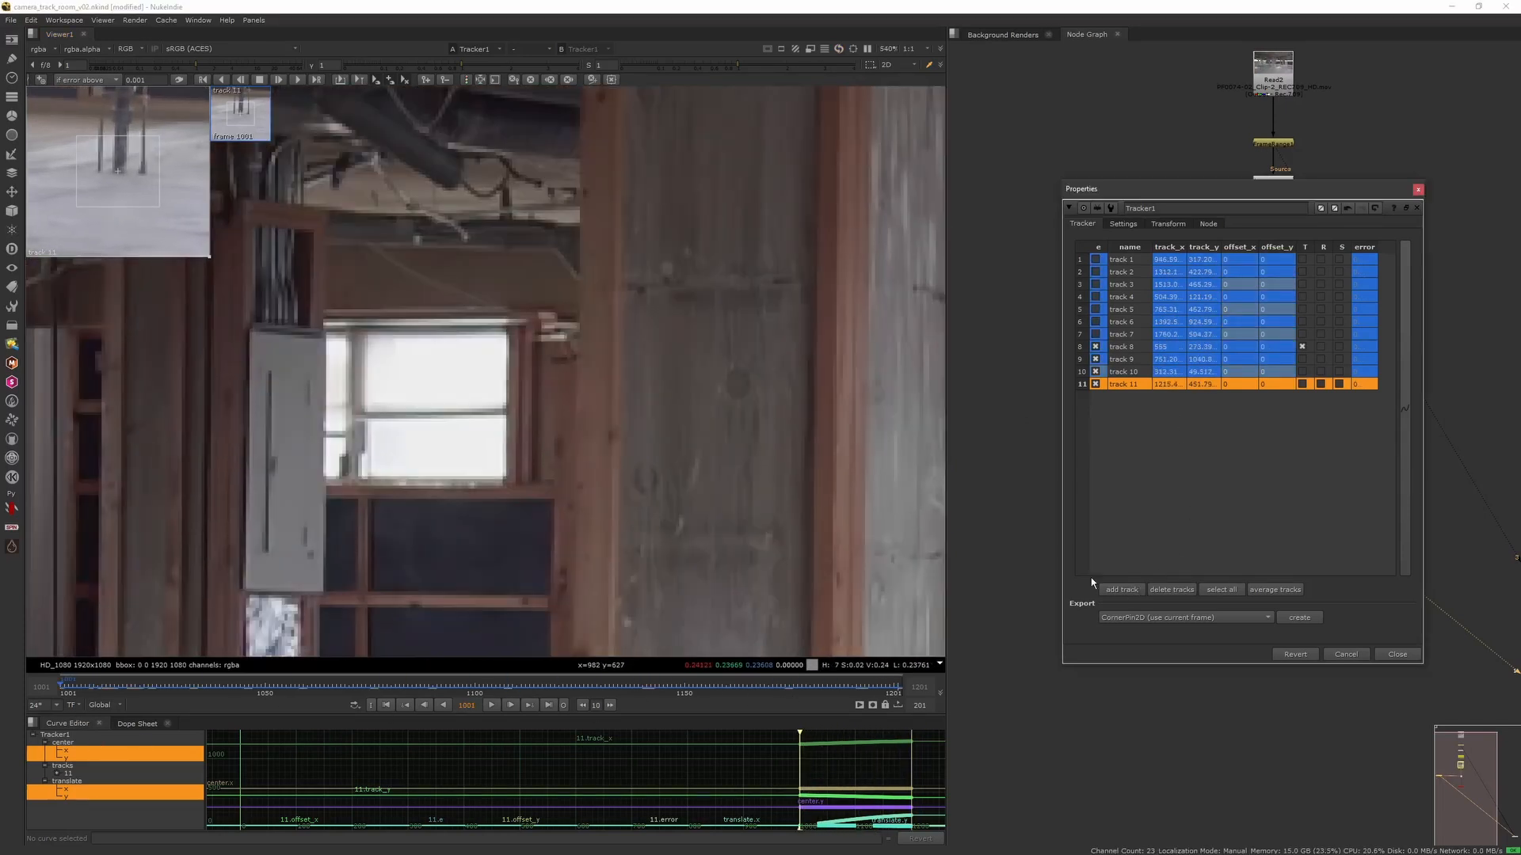
pyautogui.click(1121, 590)
pyautogui.moveTo(600, 314); pyautogui.dragTo(541, 367)
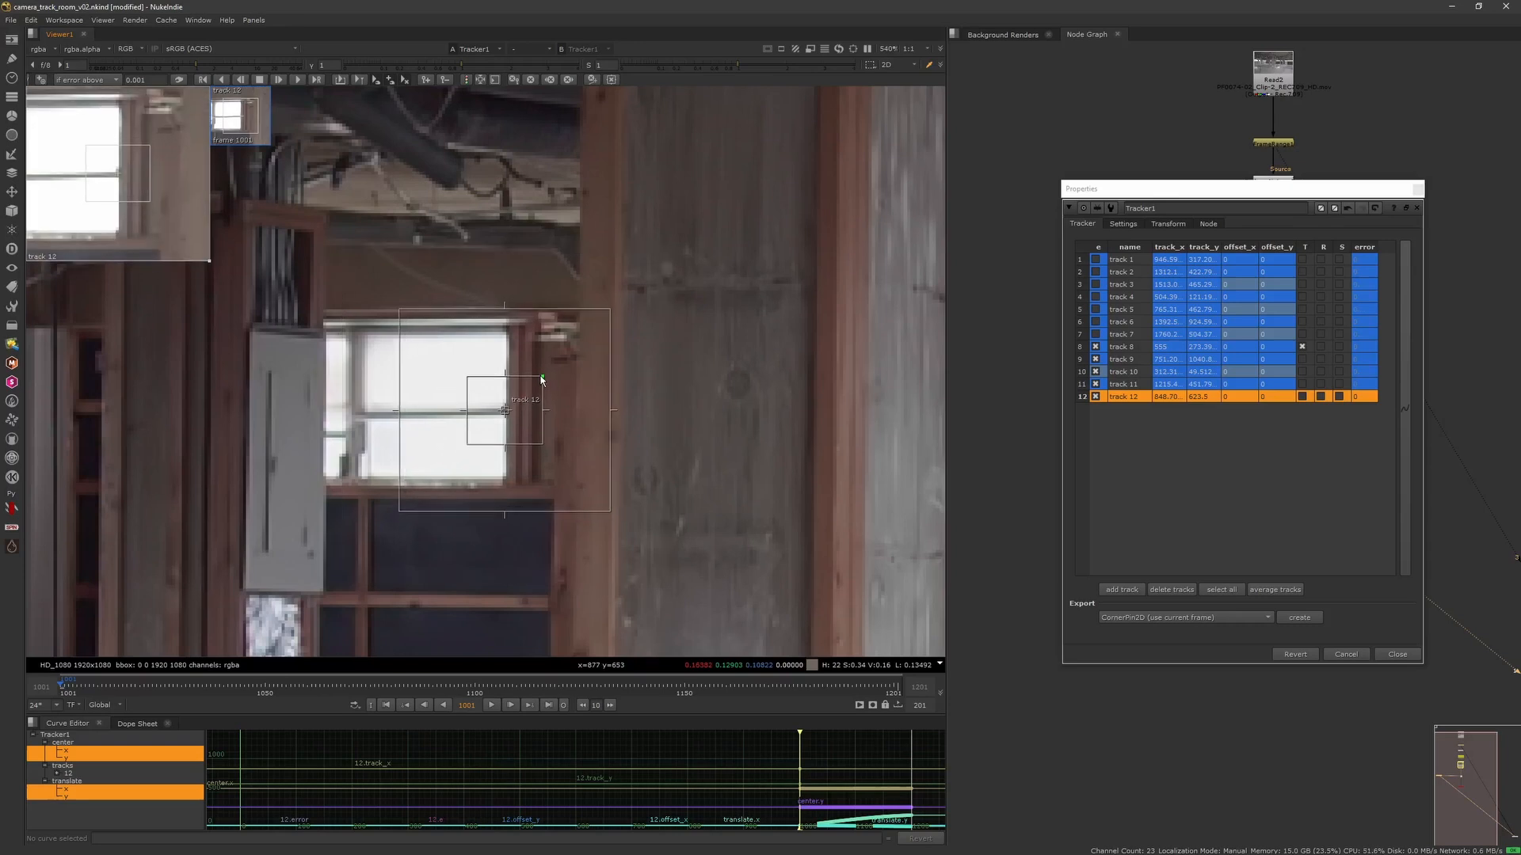
pyautogui.click(299, 80)
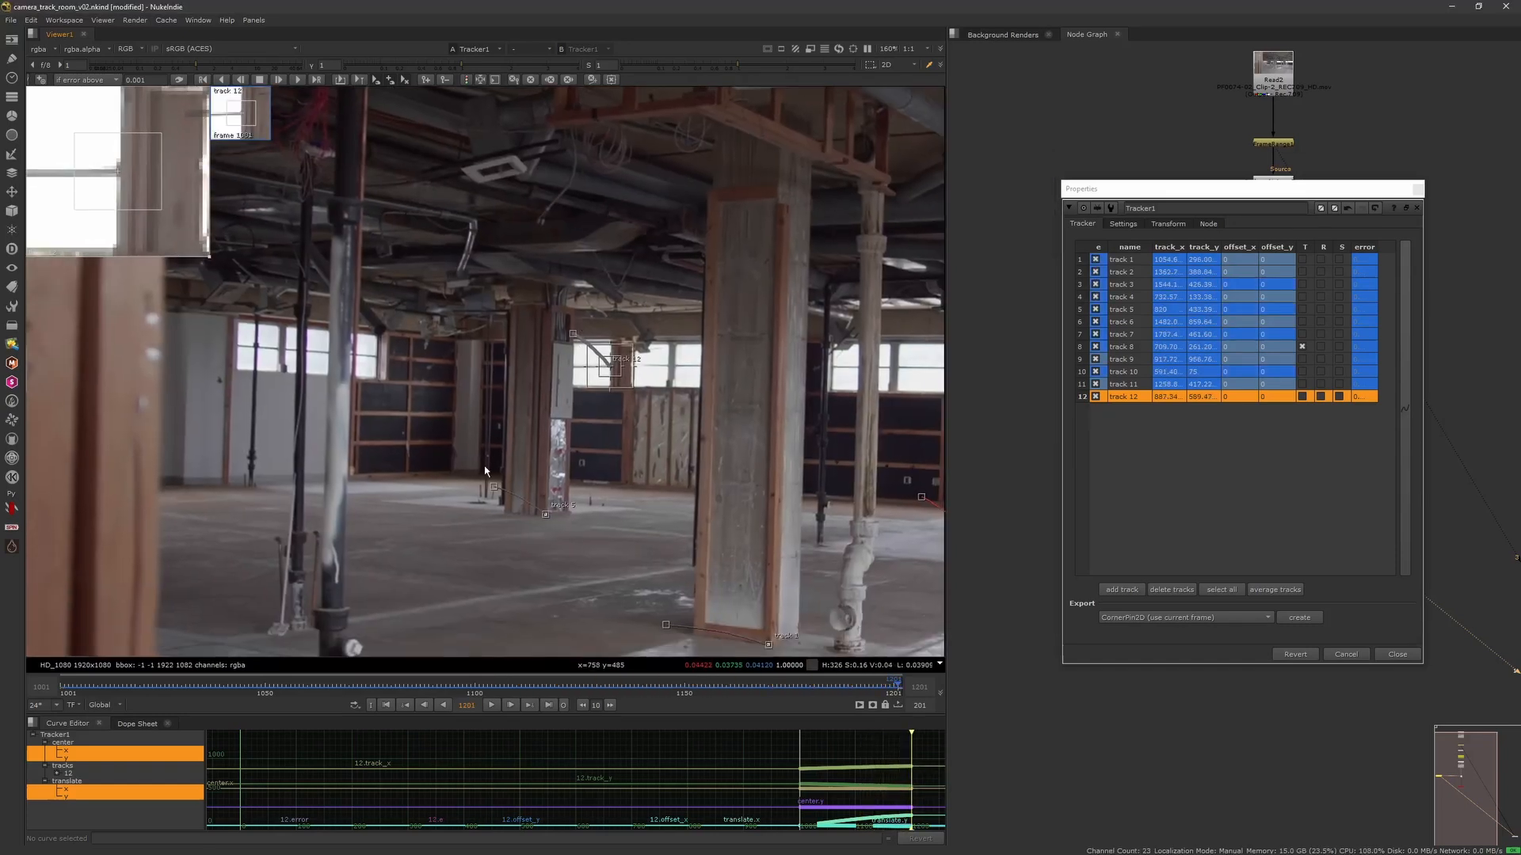
# Add a track at frame 1001 on a stud crossing of the framed black back wall, shrink its pattern box, and track it forward.
pyautogui.moveTo(419, 506); pyautogui.dragTo(459, 441, button='middle')
pyautogui.scroll(2, 459, 440)
pyautogui.moveTo(872, 688); pyautogui.dragTo(406, 709)
pyautogui.scroll(4, 428, 305)
pyautogui.moveTo(428, 304); pyautogui.dragTo(456, 550, button='middle')
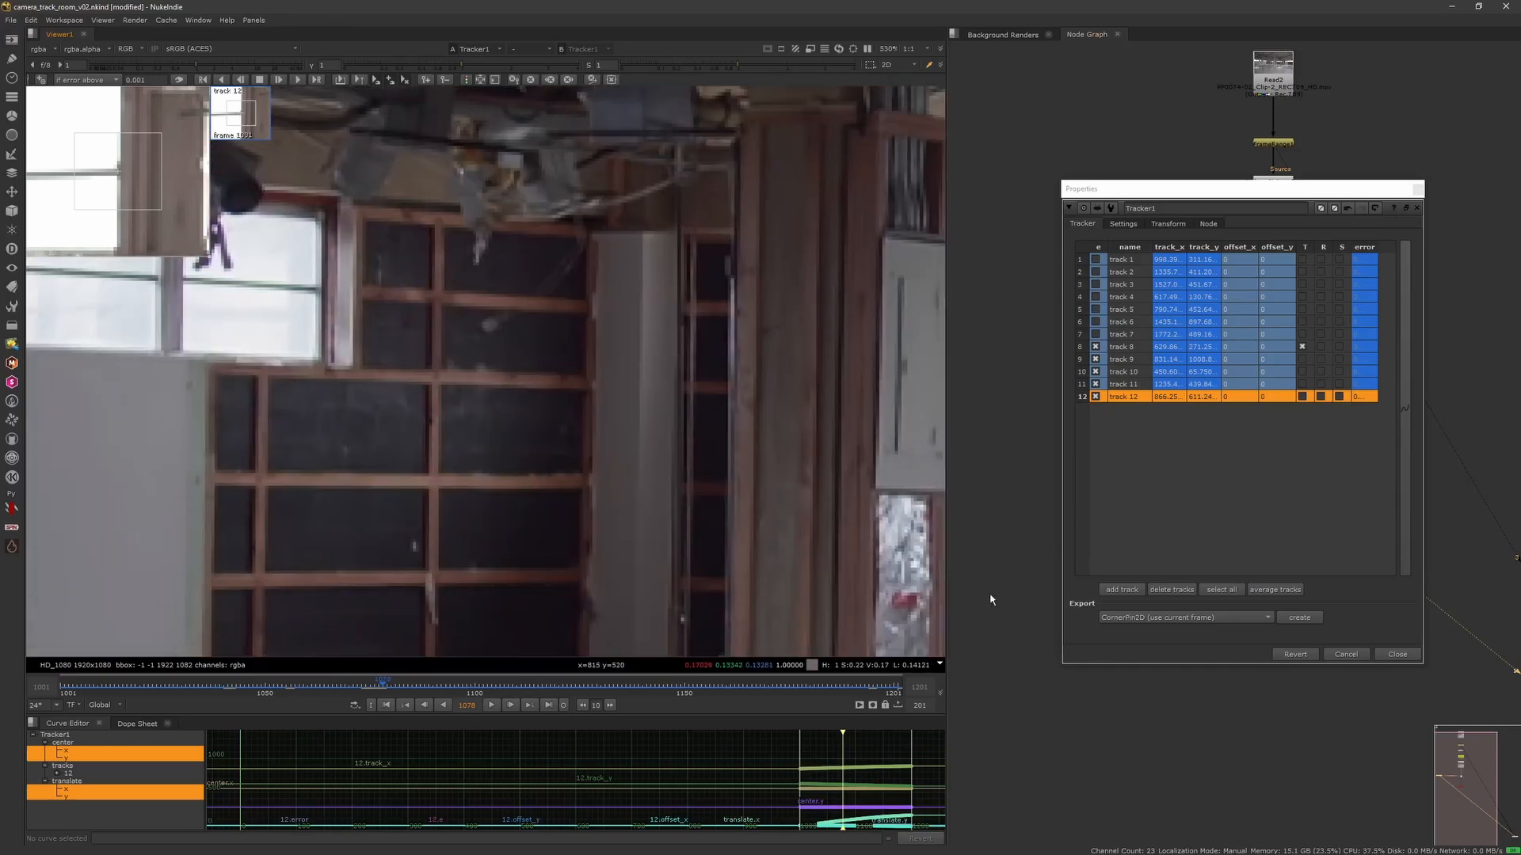
pyautogui.click(388, 705)
pyautogui.keyDown('ctrl'); pyautogui.keyDown('alt'); pyautogui.click(491, 416); pyautogui.keyUp('alt'); pyautogui.keyUp('ctrl')
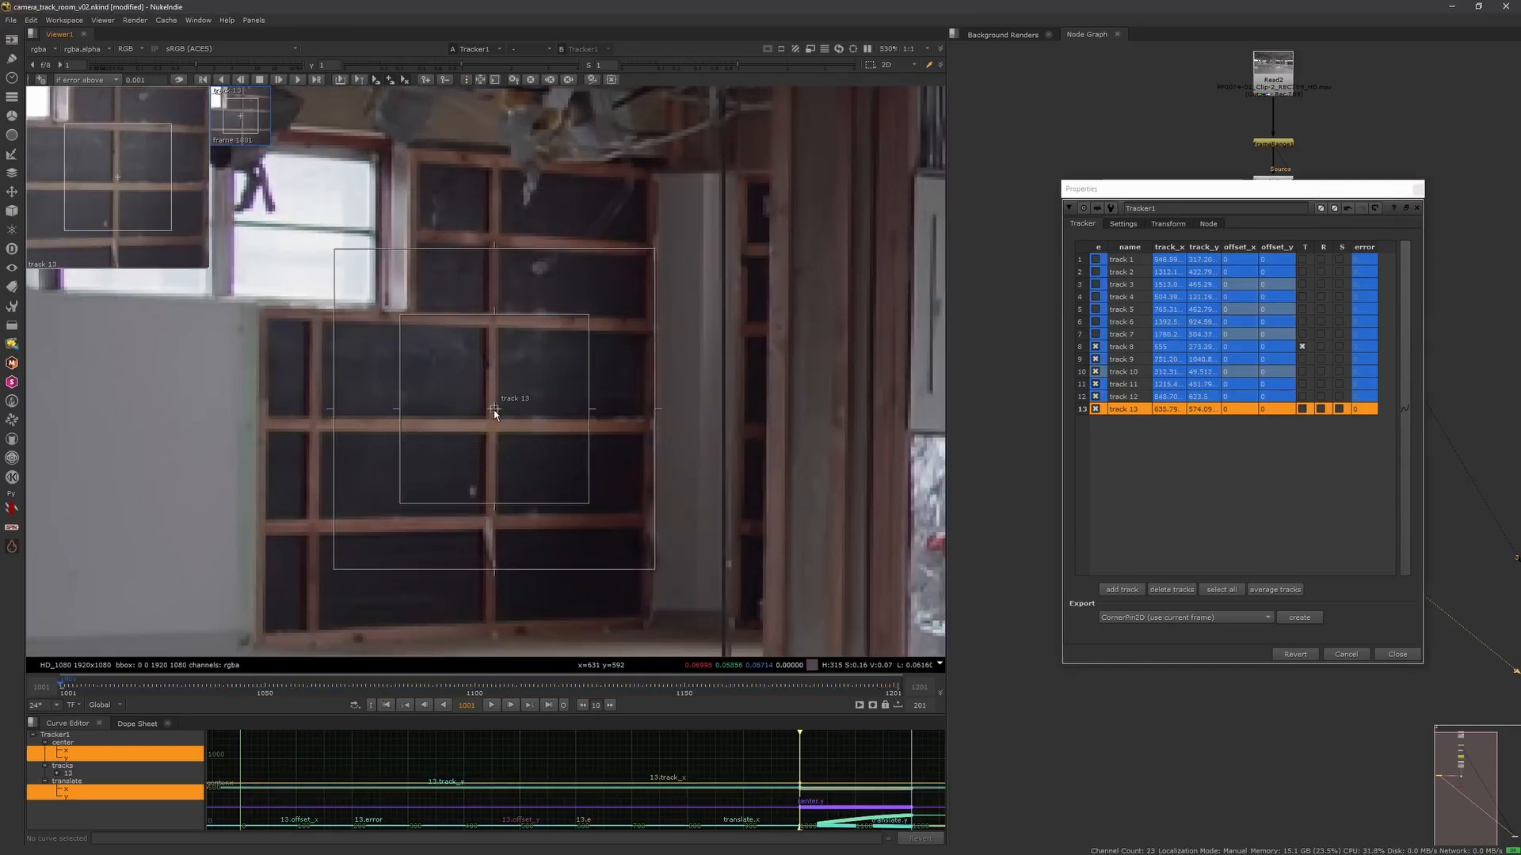
pyautogui.moveTo(585, 324); pyautogui.dragTo(537, 379)
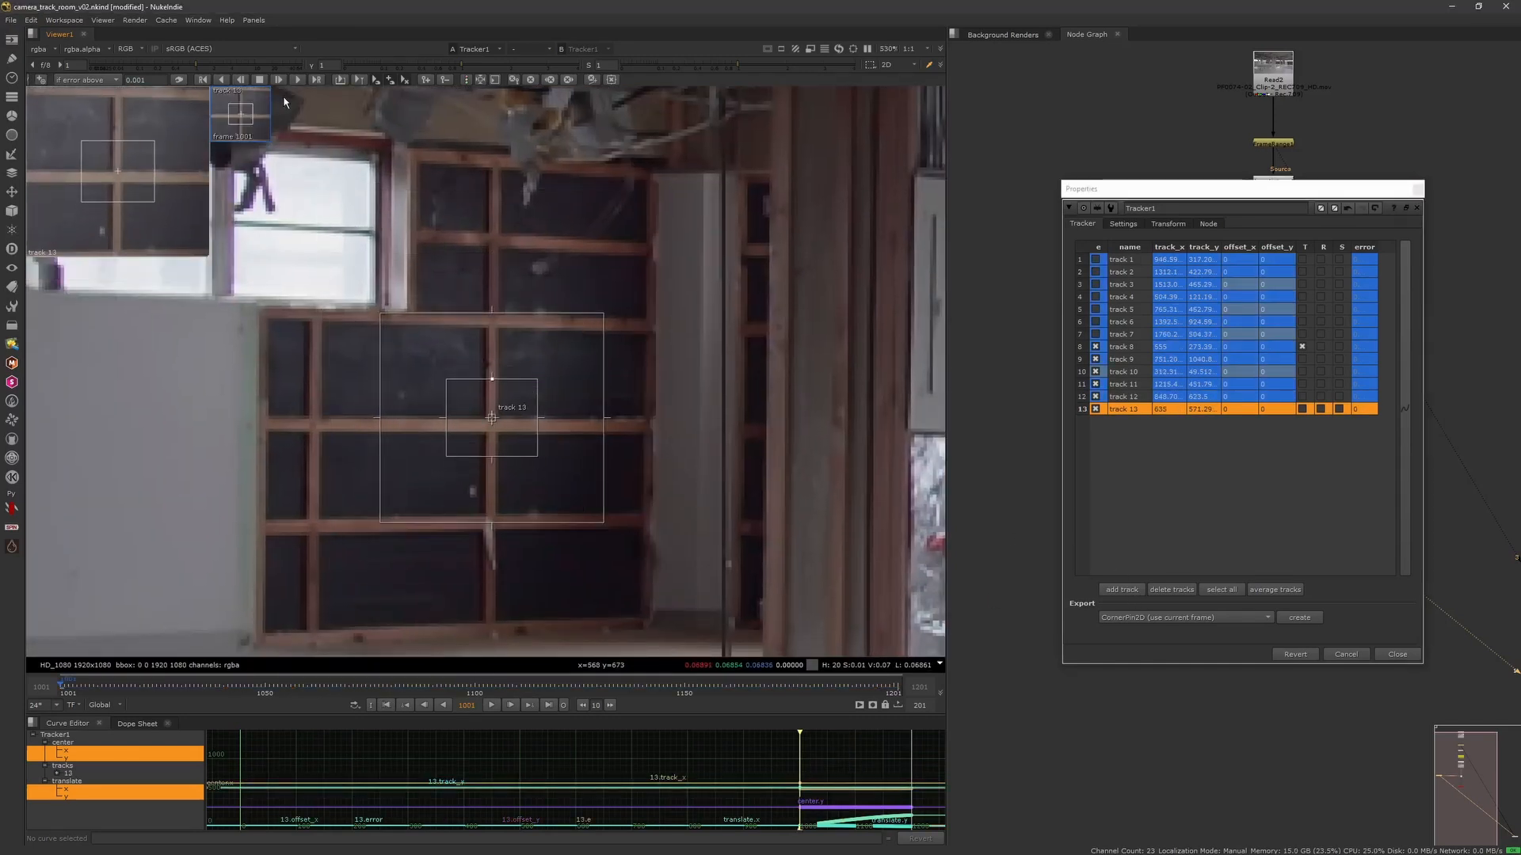
pyautogui.press('v')
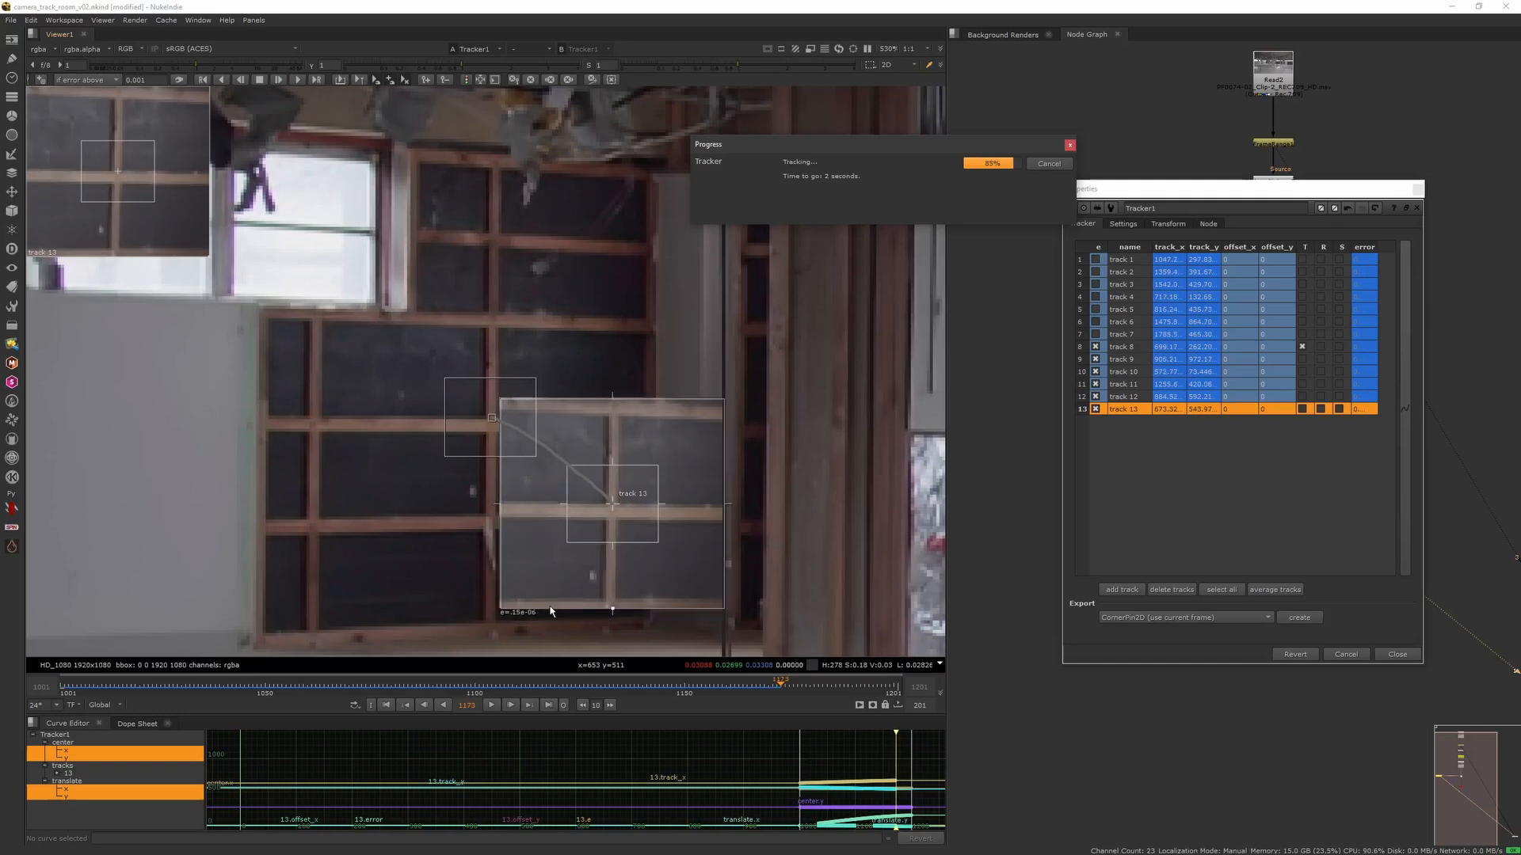
# Add a track at frame 1001 on the dark floor mark beside the foil-wrapped column.
pyautogui.scroll(-5, 547, 610)
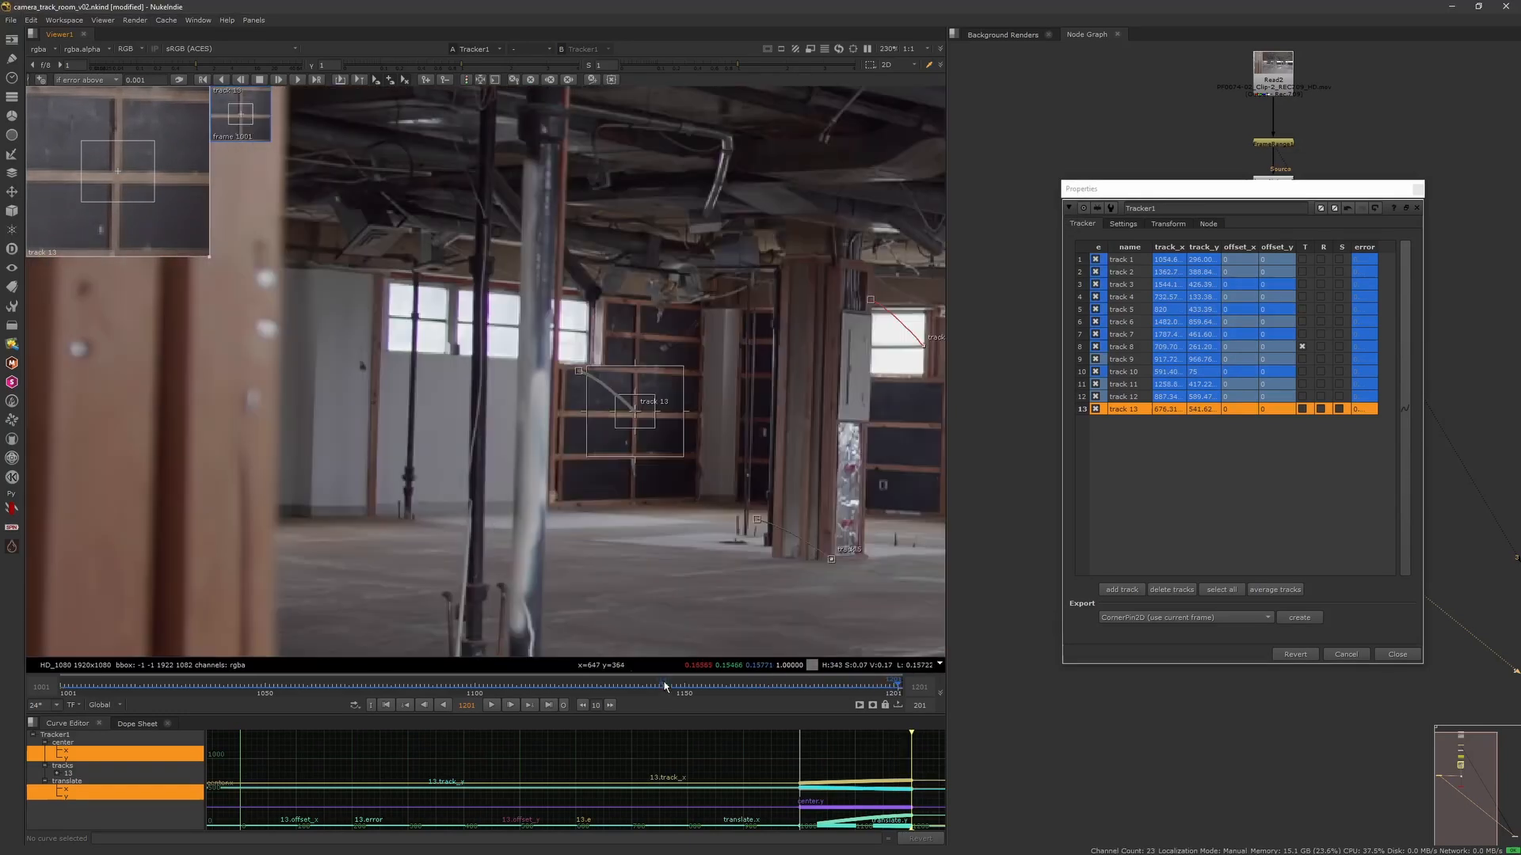
pyautogui.middleClick(488, 683)
pyautogui.moveTo(480, 685); pyautogui.dragTo(60, 699)
pyautogui.moveTo(275, 687); pyautogui.dragTo(634, 707)
pyautogui.click(550, 709)
pyautogui.click(387, 705)
pyautogui.moveTo(640, 519); pyautogui.dragTo(518, 519, button='middle')
pyautogui.scroll(4, 518, 520)
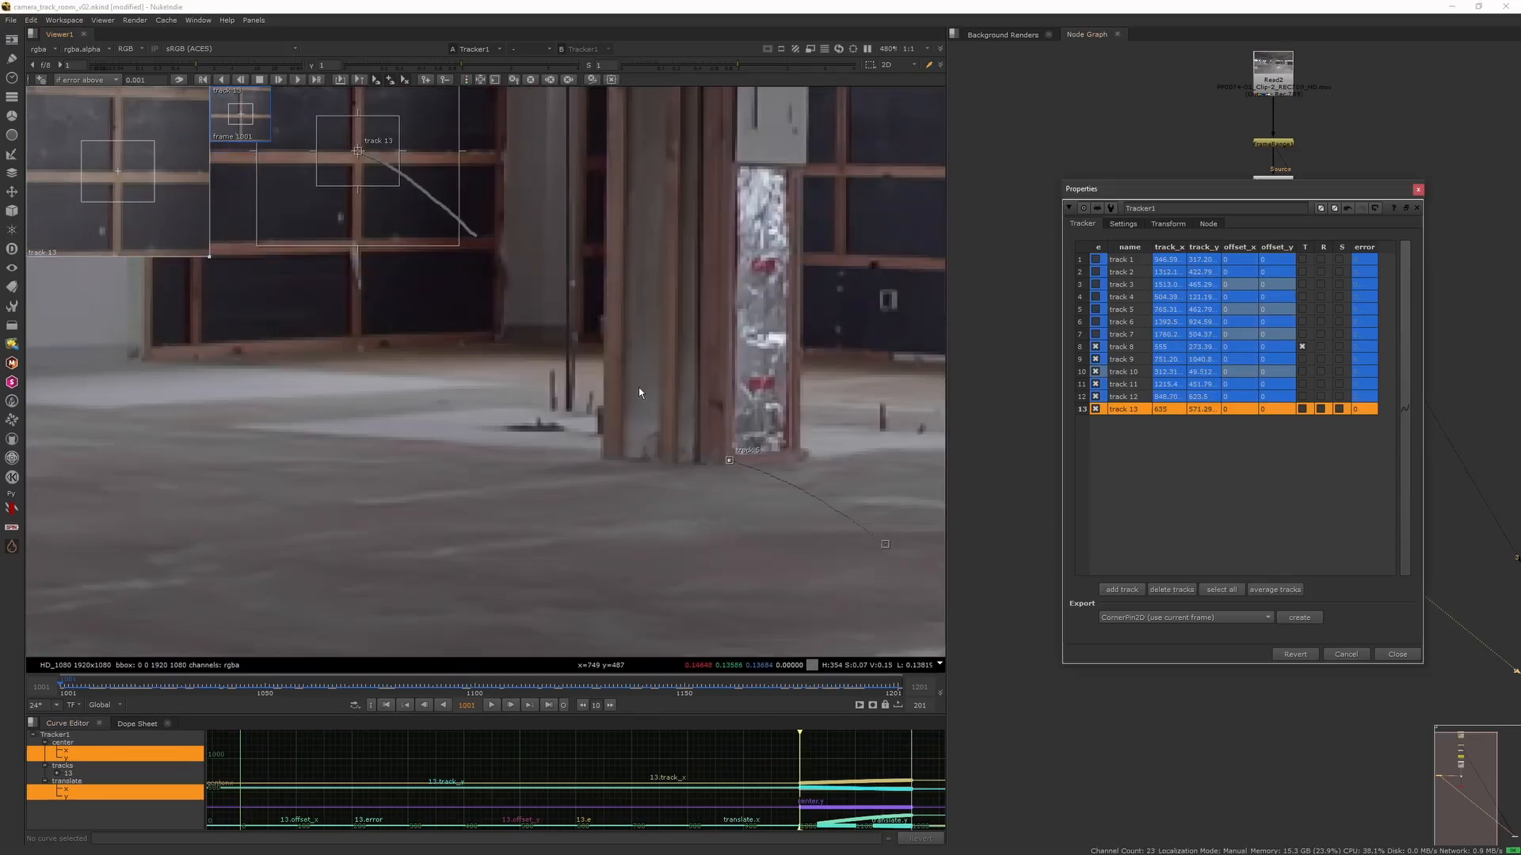
pyautogui.moveTo(543, 449); pyautogui.dragTo(553, 464, button='middle')
pyautogui.scroll(1, 556, 464)
pyautogui.click(1121, 590)
pyautogui.moveTo(482, 350); pyautogui.dragTo(529, 441)
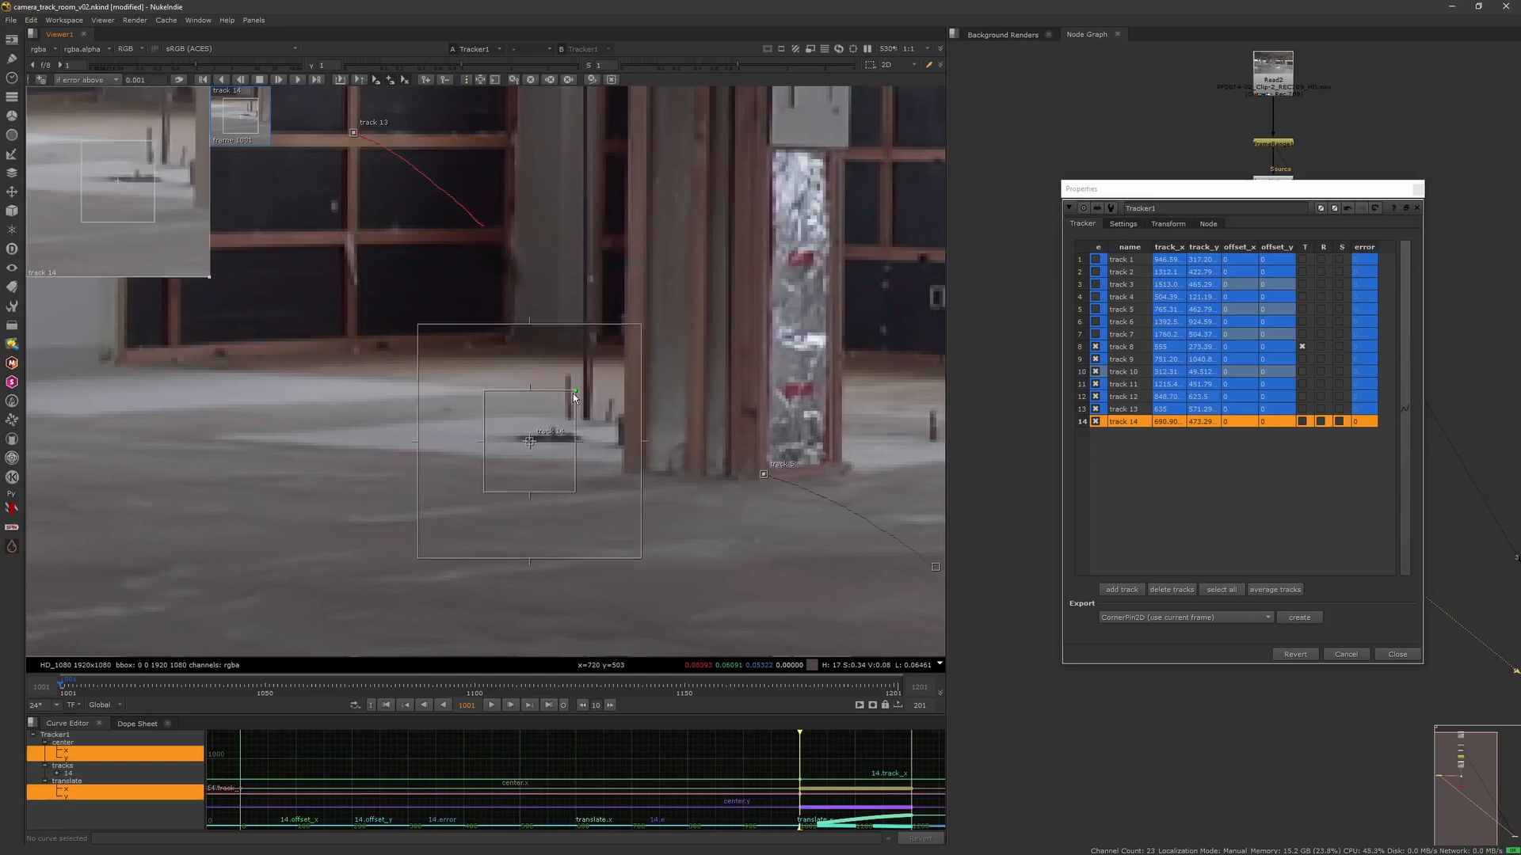
# Tighten the pattern and search boxes around the dark floor mark and track it forward.
pyautogui.moveTo(573, 394); pyautogui.dragTo(575, 408)
pyautogui.moveTo(641, 341); pyautogui.dragTo(597, 374)
pyautogui.moveTo(489, 406); pyautogui.dragTo(511, 409)
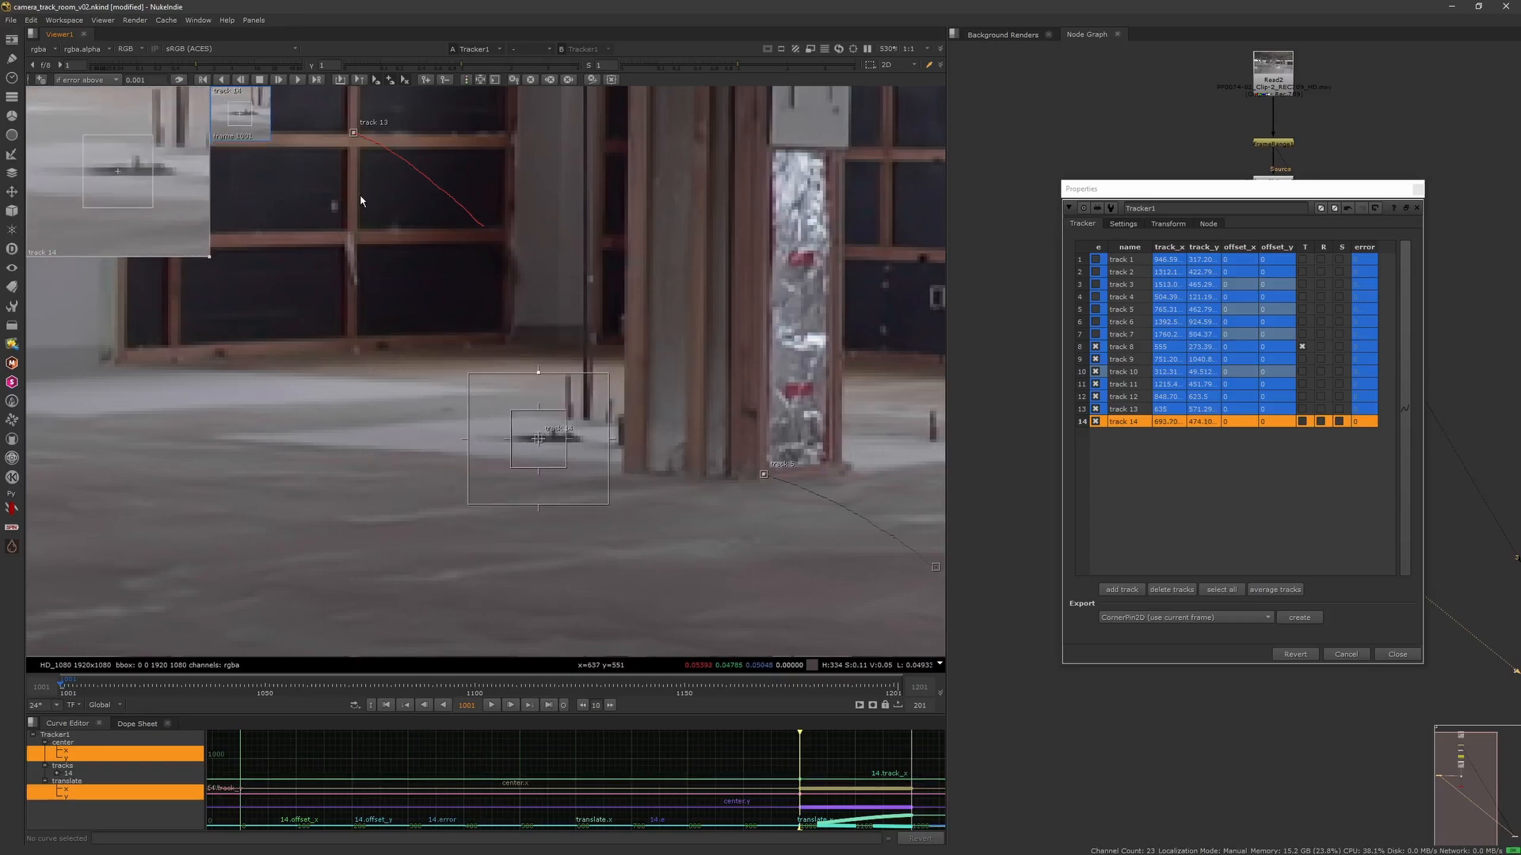
pyautogui.click(298, 80)
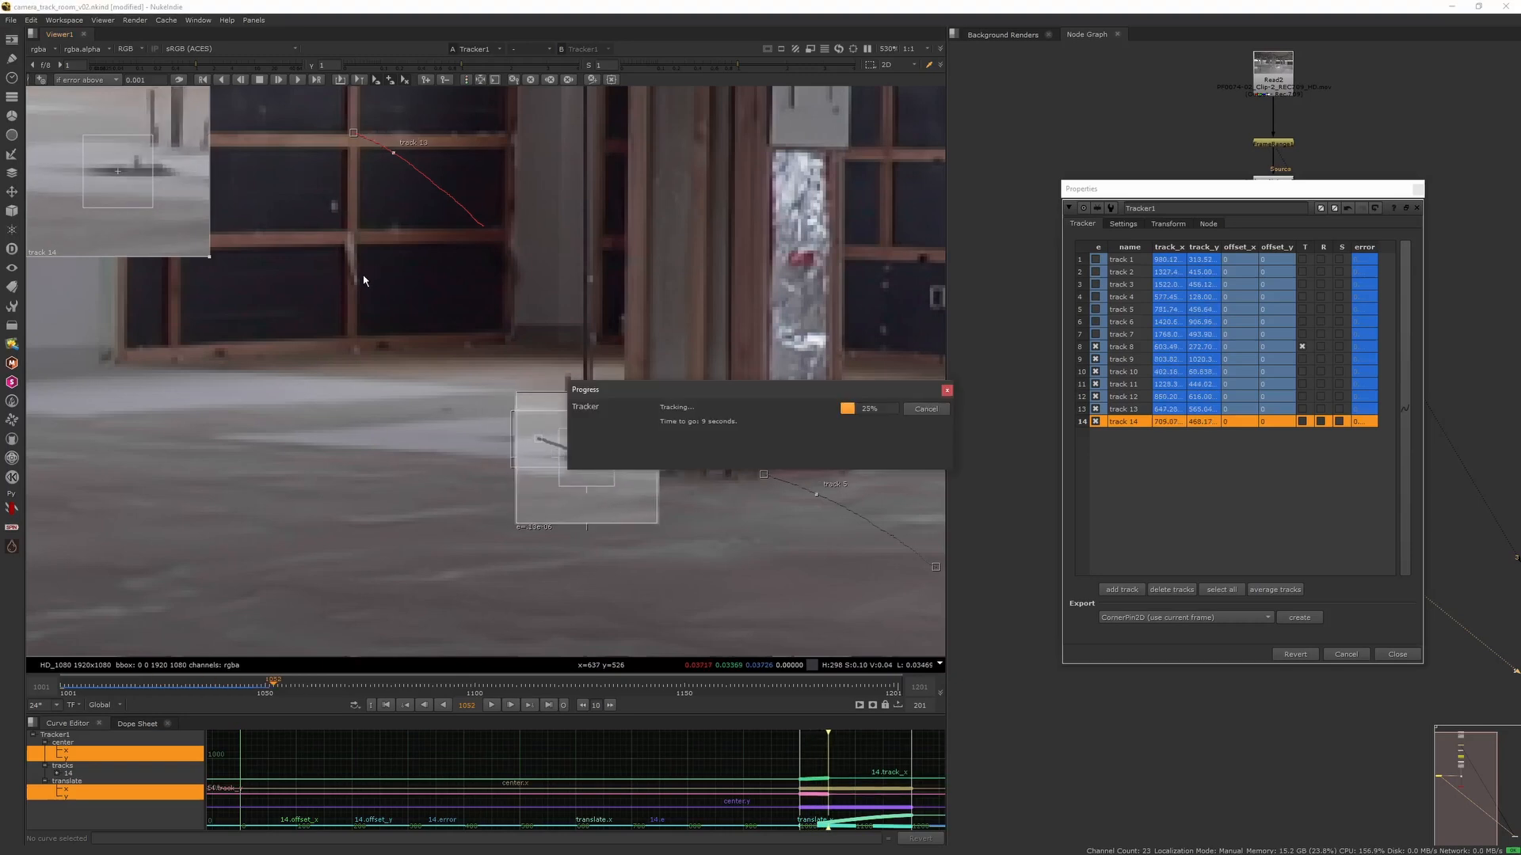
pyautogui.scroll(-5, 343, 398)
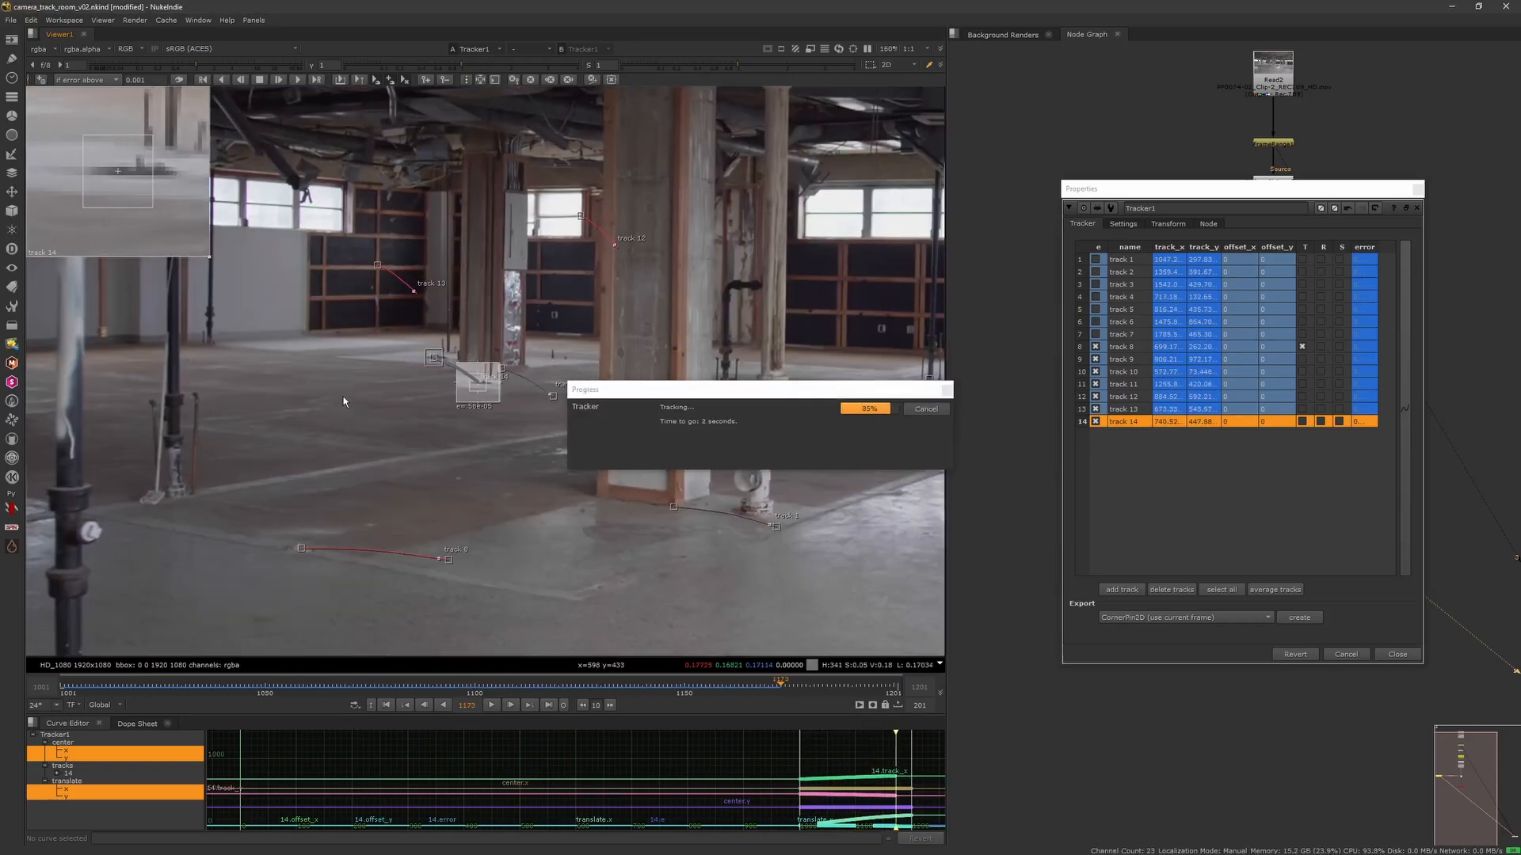
# Add a track at frame 1201 on the corner of the light rectangular floor patch, shrink its pattern box, and track it backward.
pyautogui.moveTo(713, 640); pyautogui.dragTo(664, 555, button='middle')
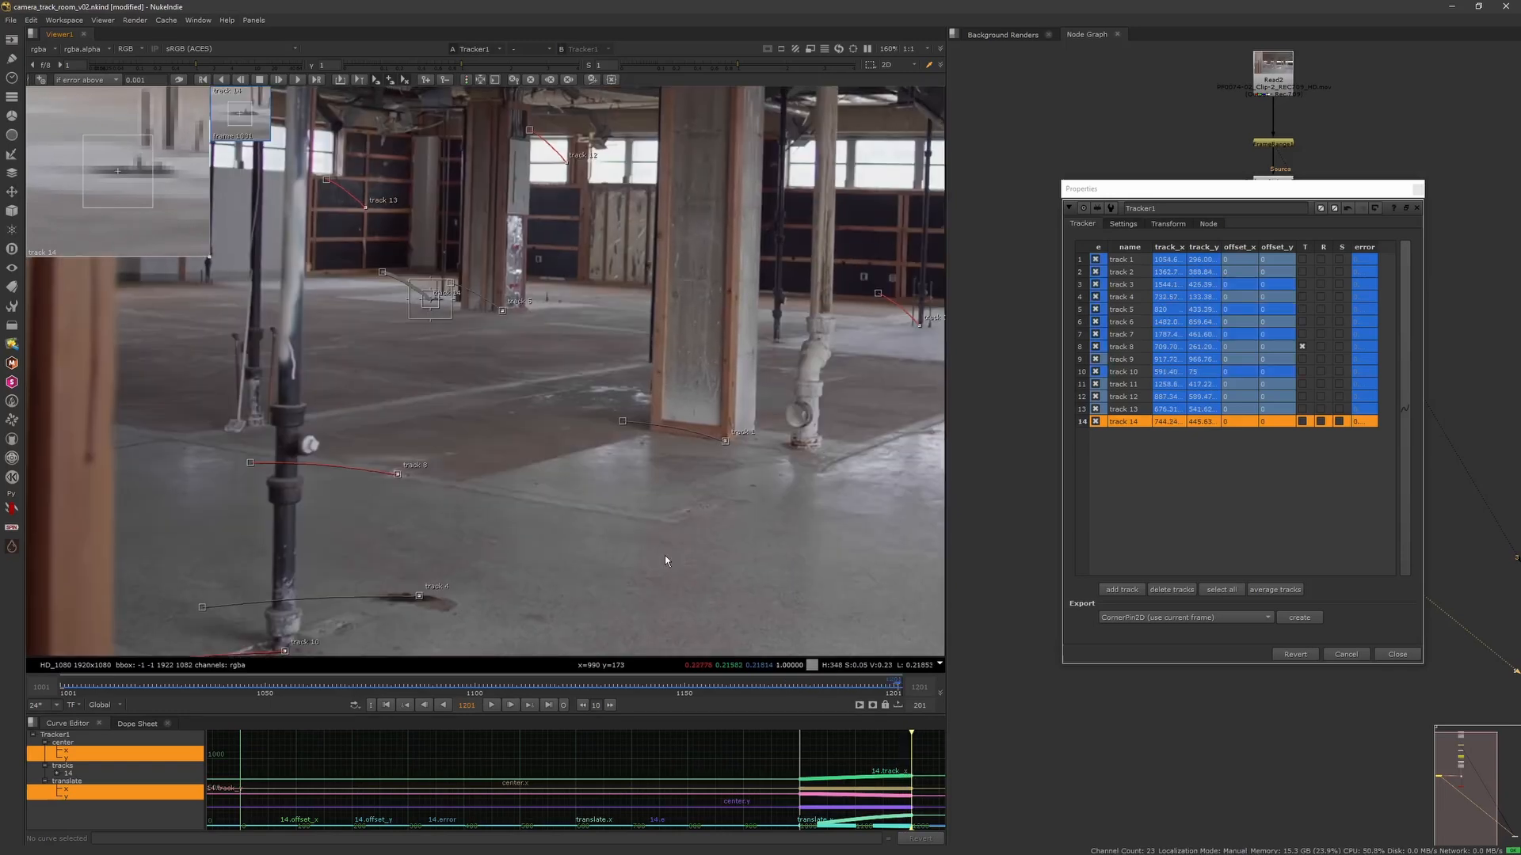
pyautogui.moveTo(832, 616); pyautogui.dragTo(630, 543, button='middle')
pyautogui.moveTo(911, 455); pyautogui.dragTo(697, 526, button='middle')
pyautogui.scroll(3, 617, 507)
pyautogui.moveTo(819, 487); pyautogui.dragTo(595, 551, button='middle')
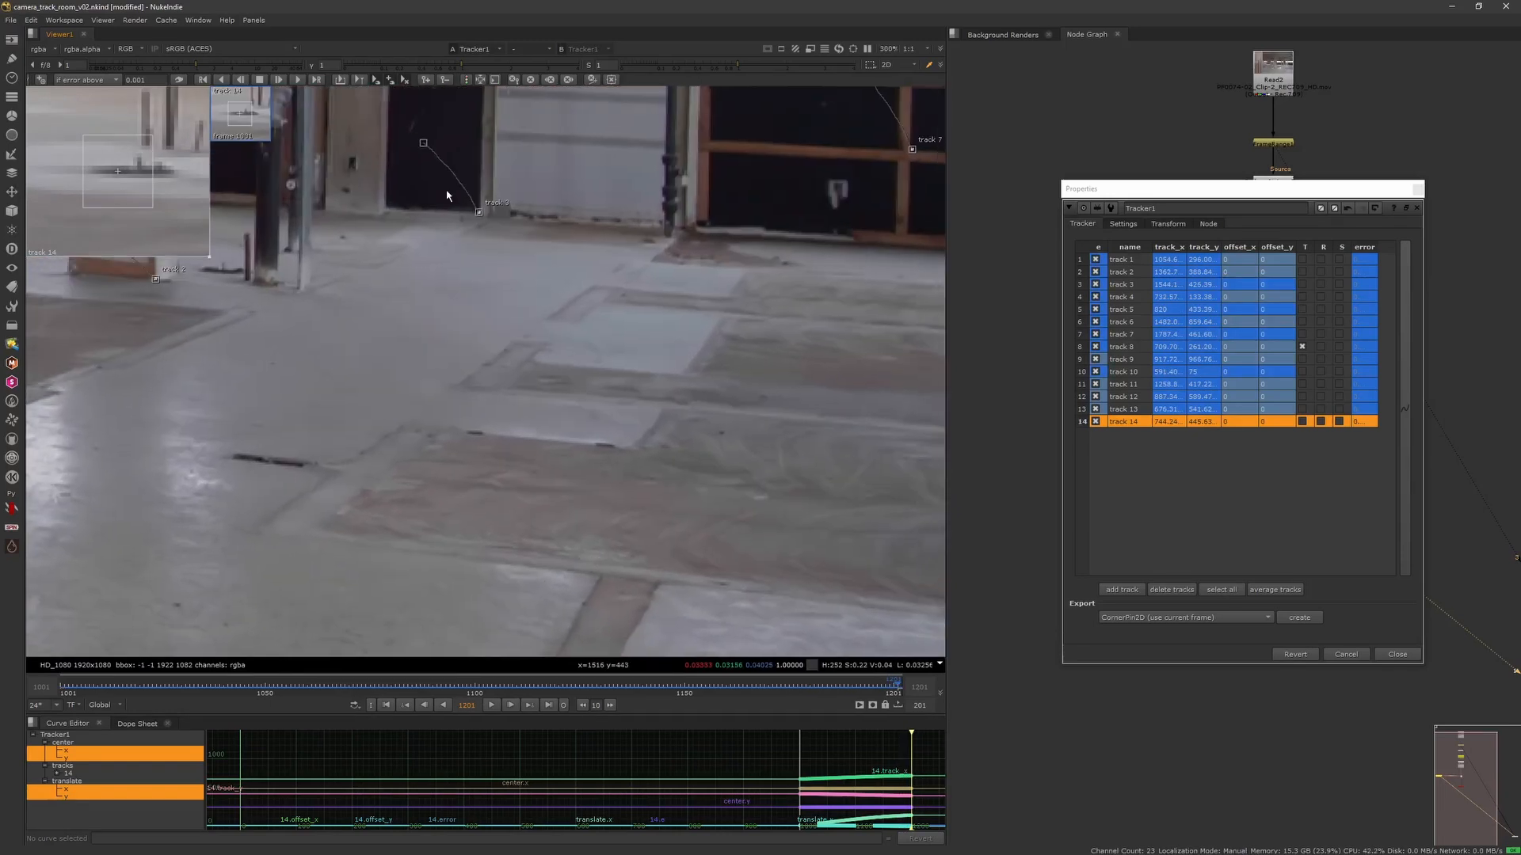
pyautogui.click(1121, 589)
pyautogui.moveTo(485, 348); pyautogui.dragTo(612, 448)
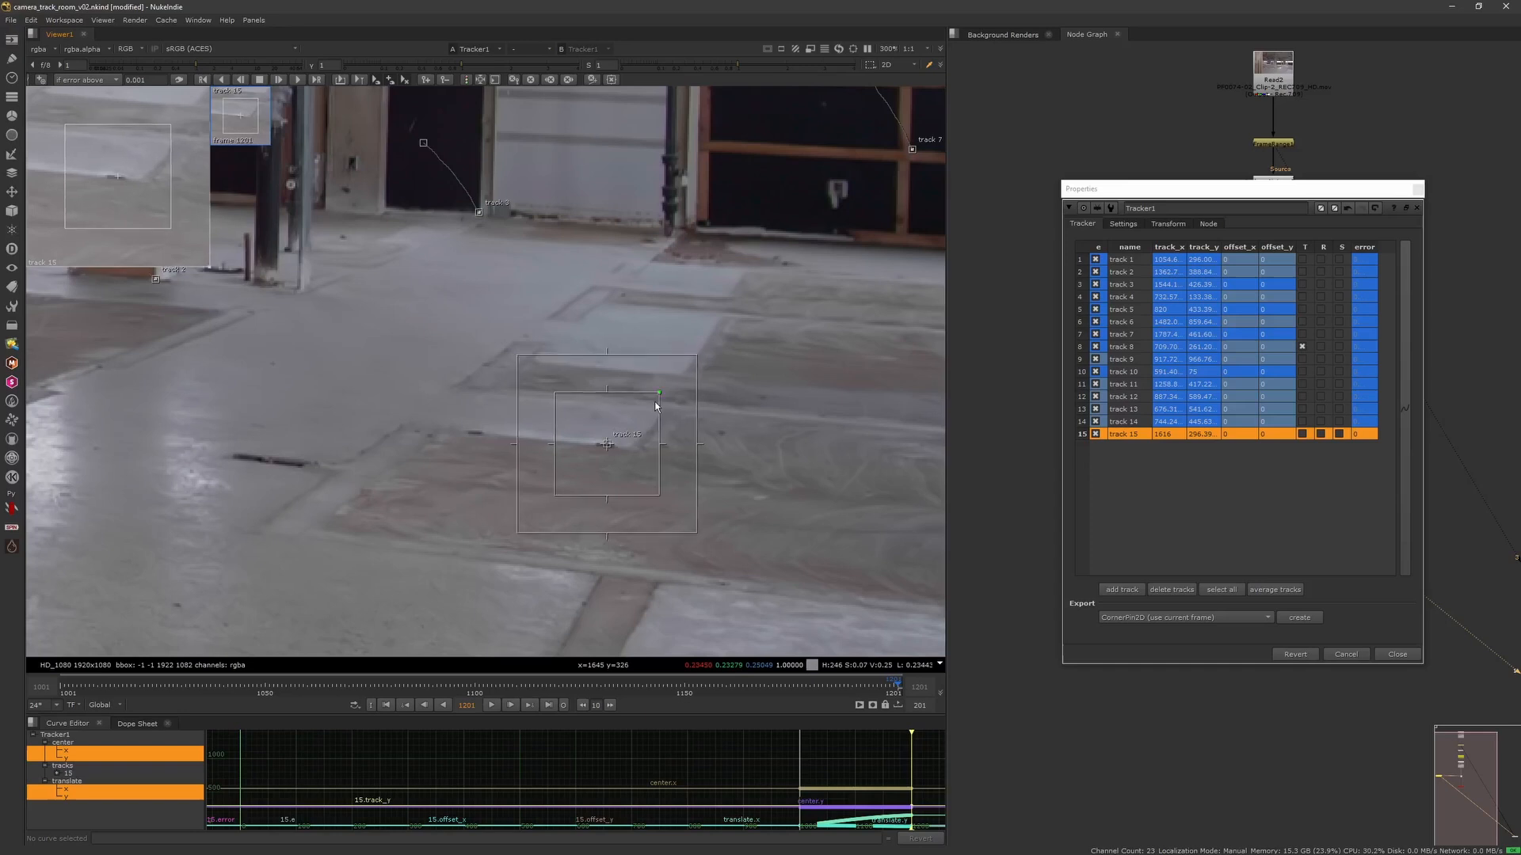
pyautogui.moveTo(657, 394); pyautogui.dragTo(649, 408)
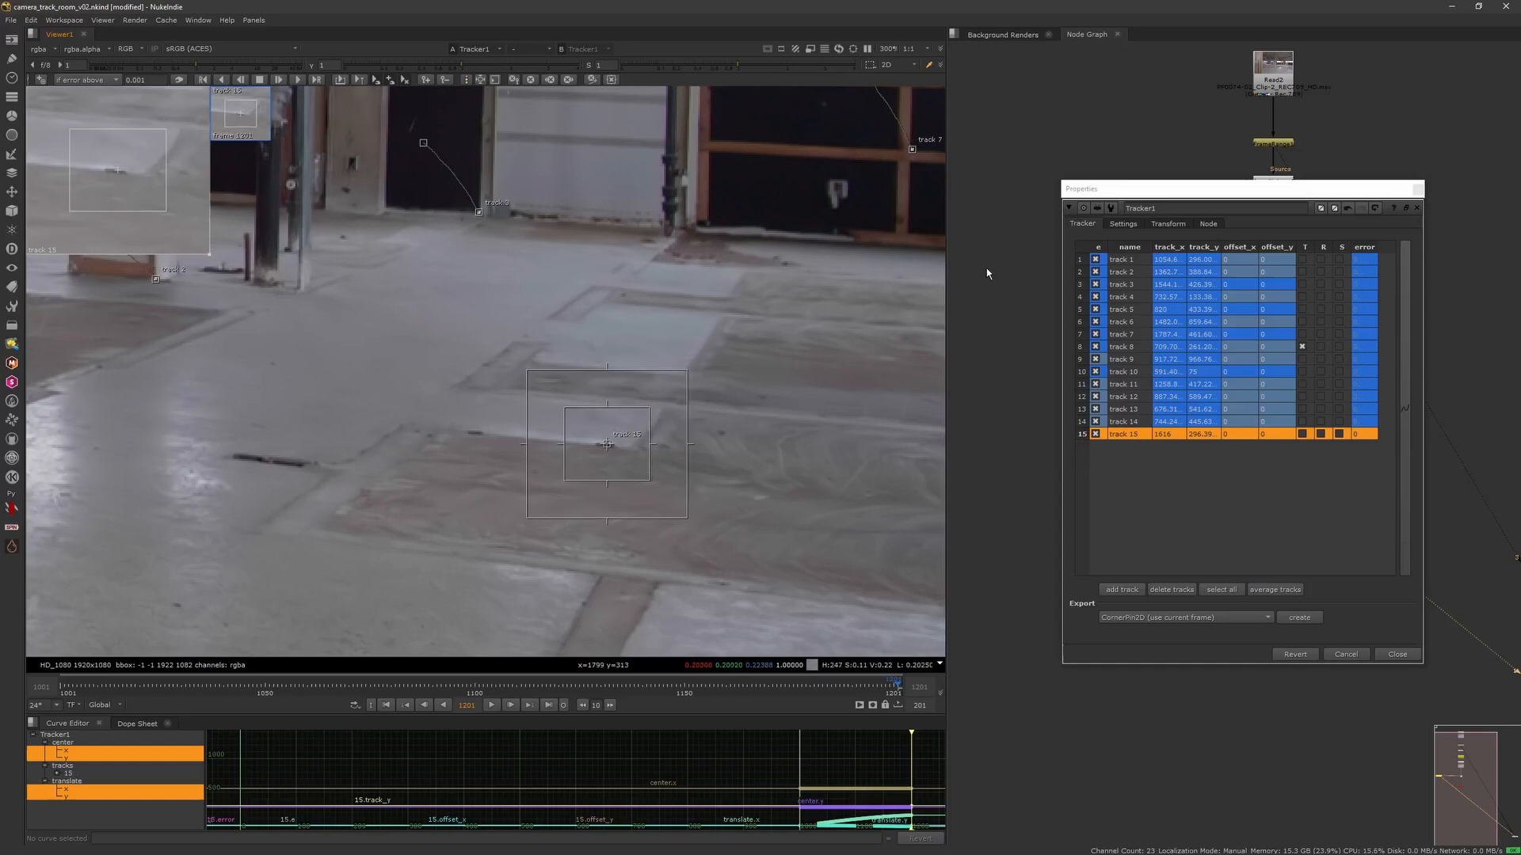
pyautogui.click(223, 80)
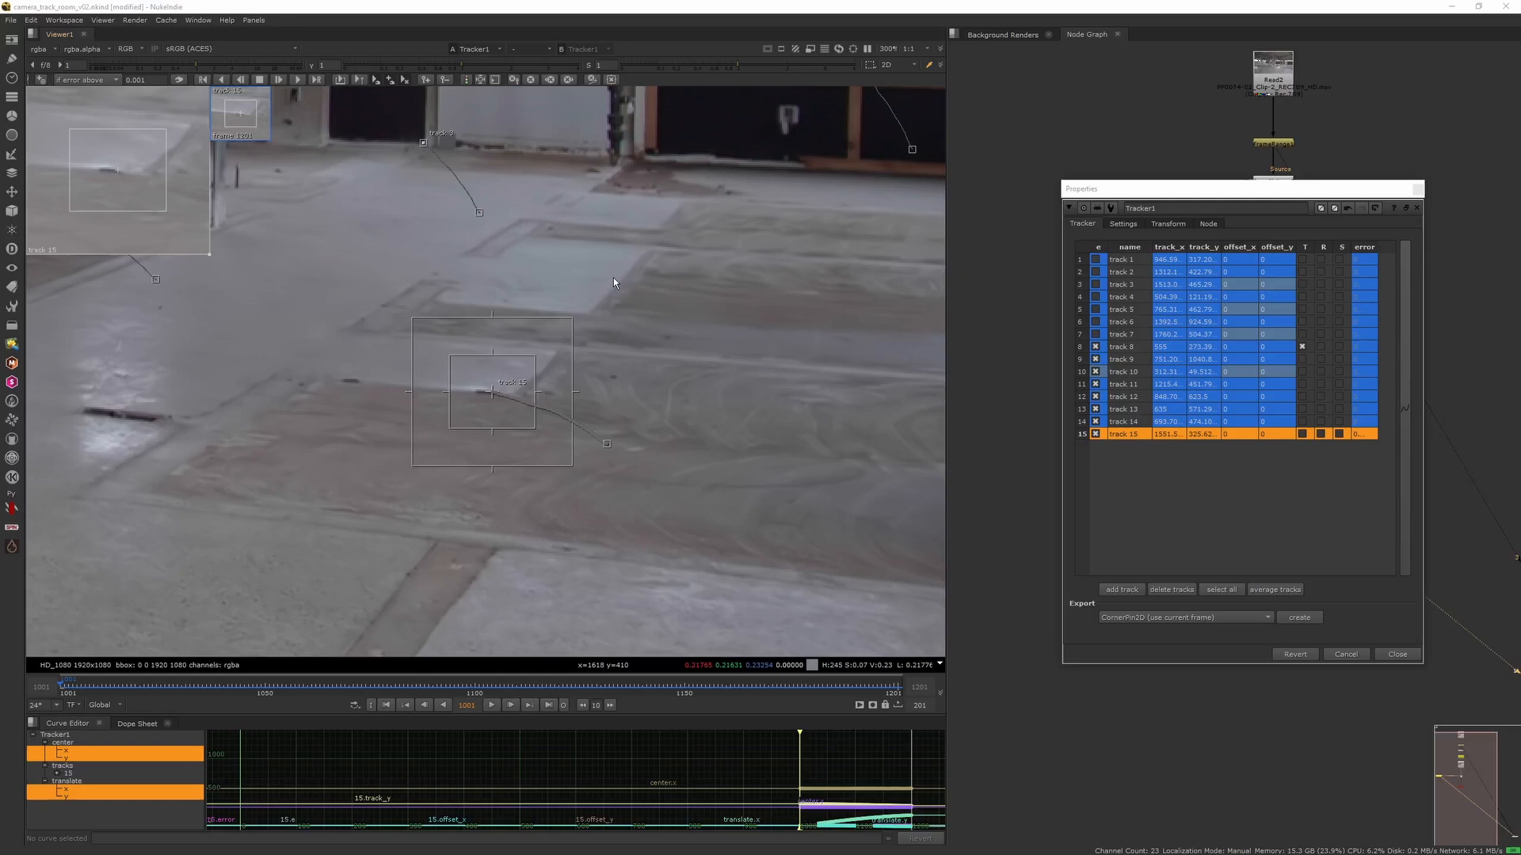
# Add a track at frame 1201 on the dark spots of the brown foreground floor strip and track it backward.
pyautogui.scroll(-3, 608, 459)
pyautogui.scroll(-3, 725, 518)
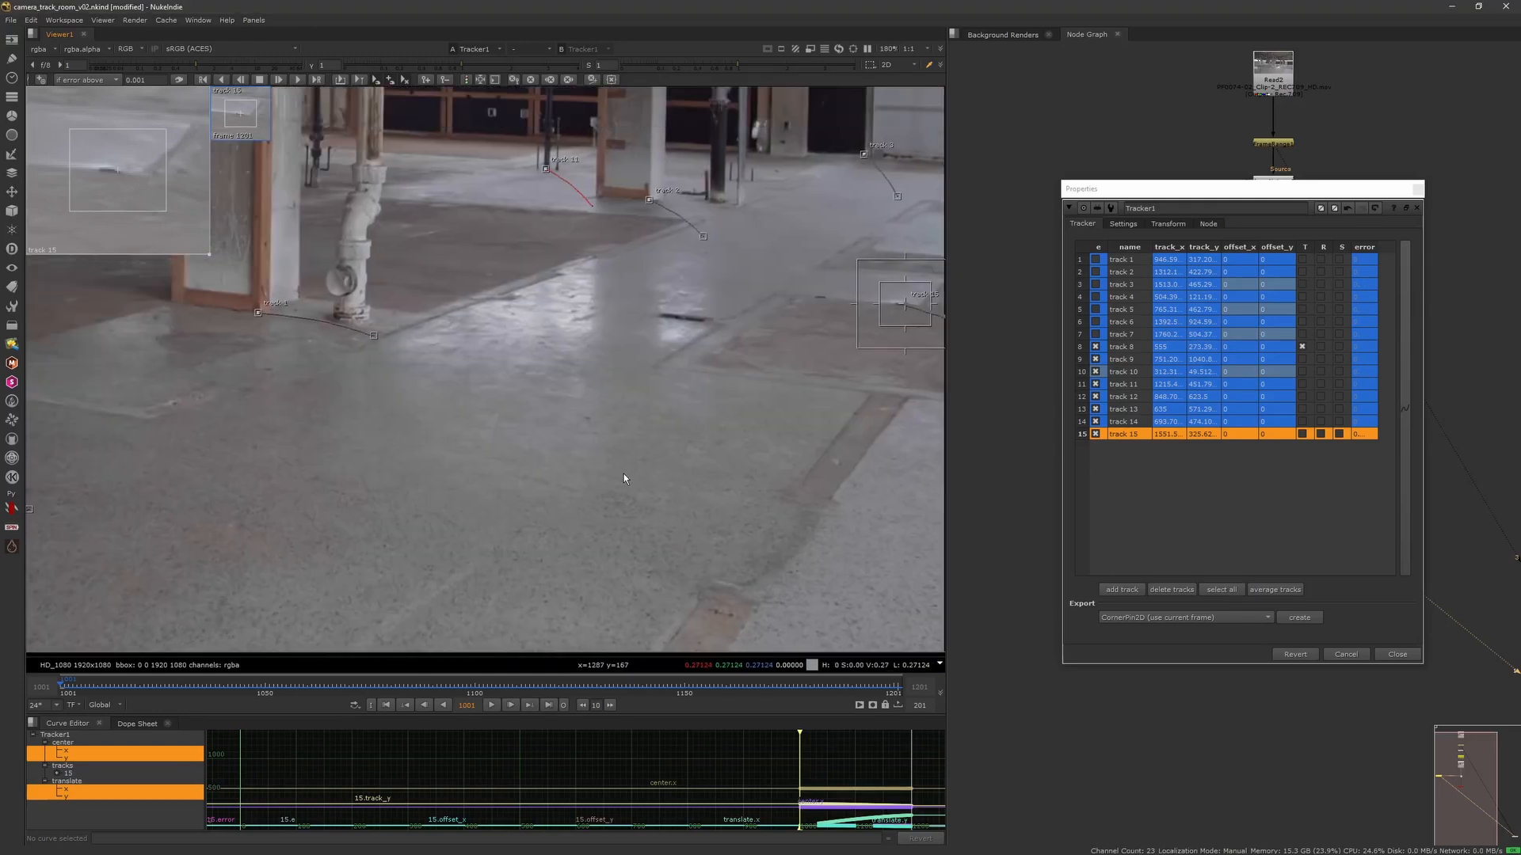
pyautogui.scroll(3, 616, 523)
pyautogui.moveTo(111, 687); pyautogui.dragTo(611, 686)
pyautogui.moveTo(436, 591); pyautogui.dragTo(195, 530, button='middle')
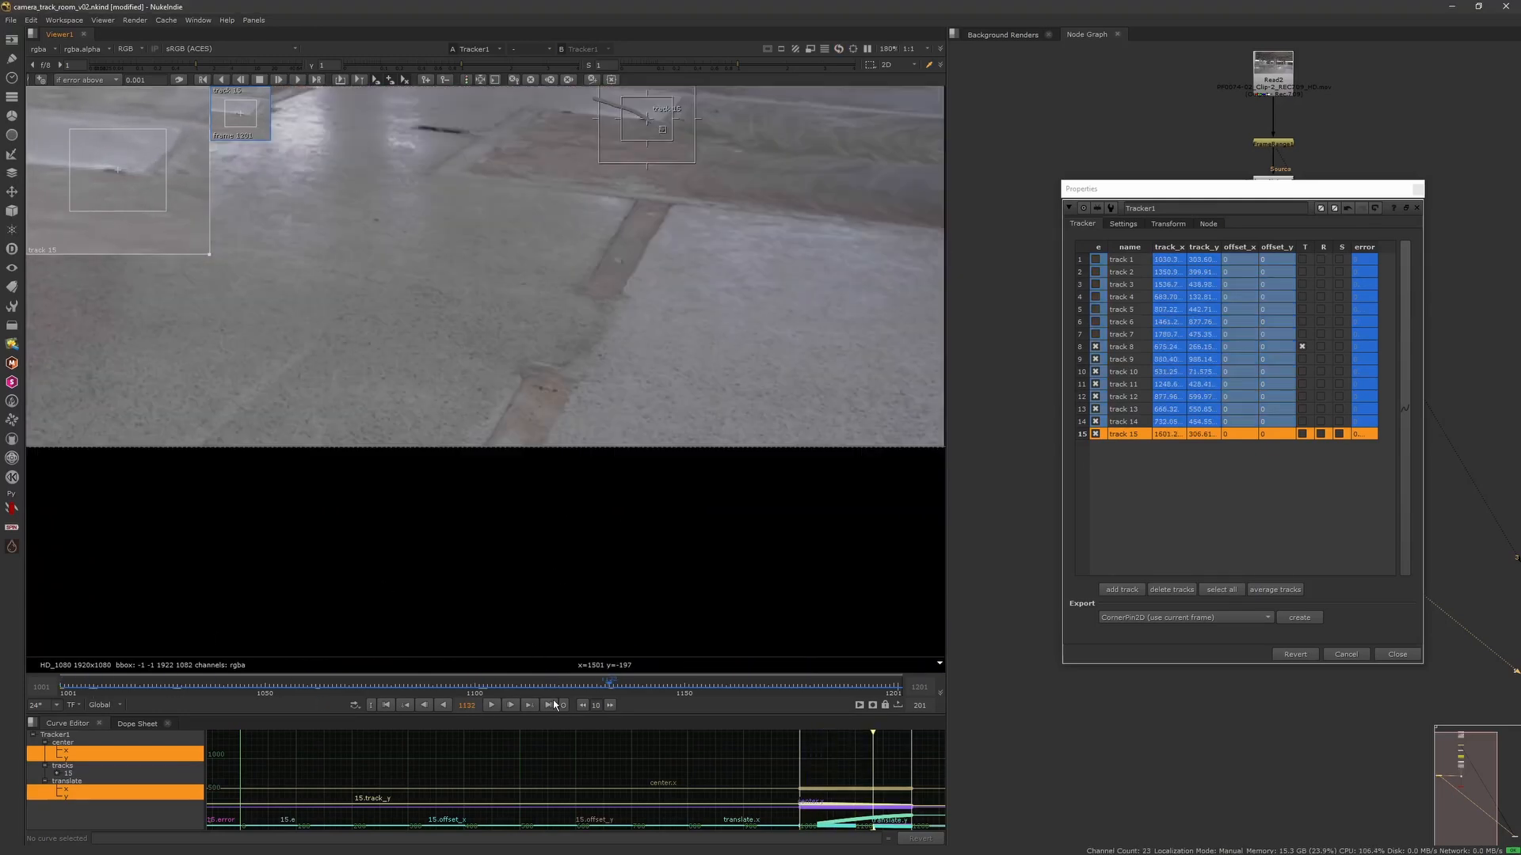
pyautogui.click(550, 705)
pyautogui.moveTo(582, 435); pyautogui.dragTo(593, 482, button='middle')
pyautogui.scroll(3, 592, 482)
pyautogui.scroll(1, 606, 461)
pyautogui.keyDown('alt'); pyautogui.keyDown('shift'); pyautogui.click(608, 340); pyautogui.keyUp('shift'); pyautogui.keyUp('alt')
pyautogui.moveTo(608, 340)
pyautogui.mouseDown()
pyautogui.moveTo(550, 385)
pyautogui.moveTo(613, 331)
pyautogui.mouseUp()
pyautogui.click(222, 80)
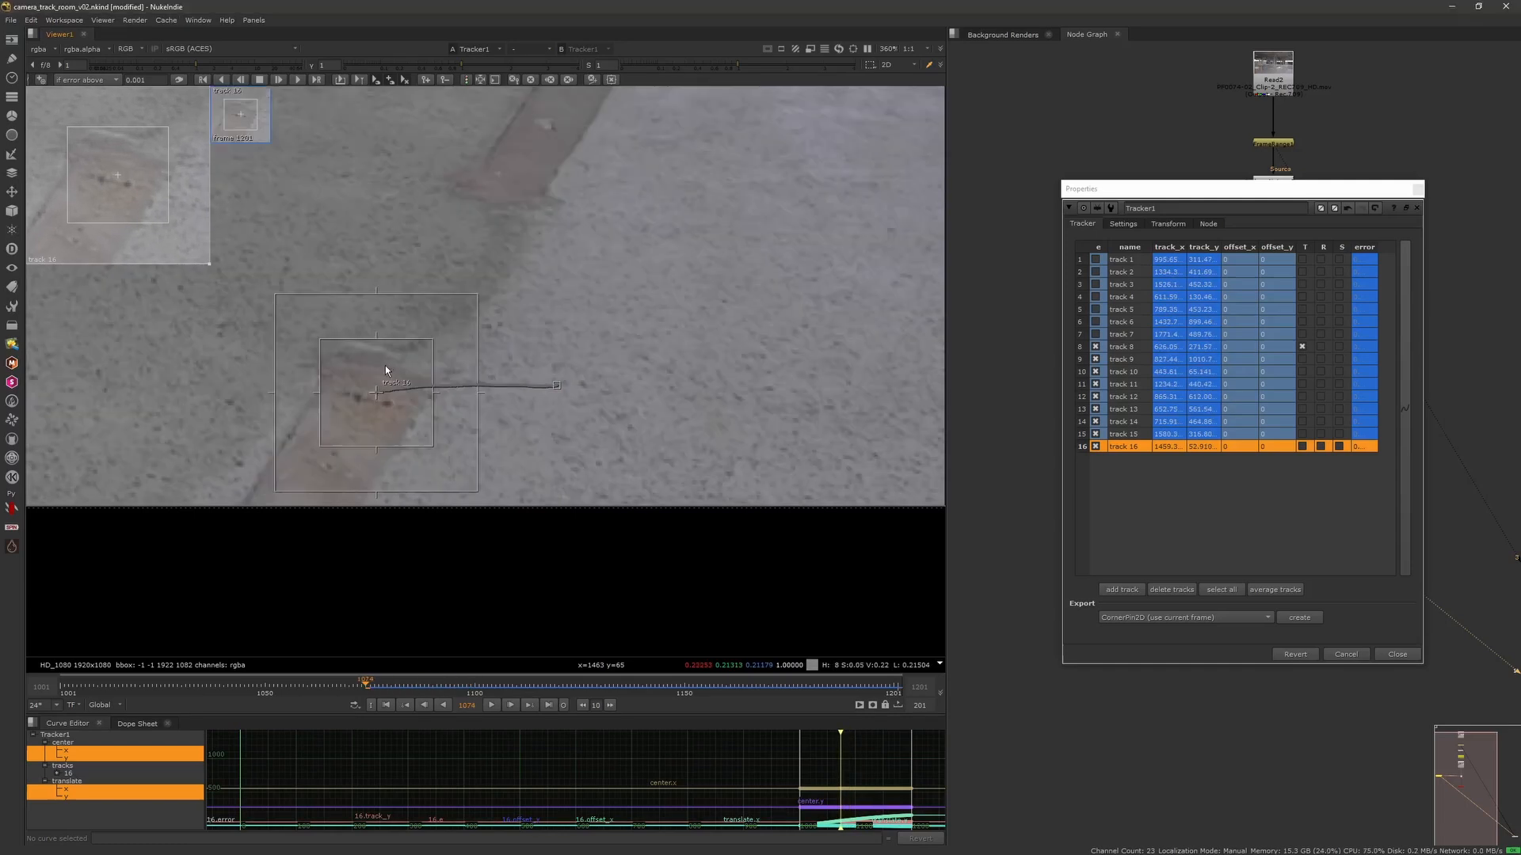
# Correct the position of the foreground floor-strip track at frame 1074 and retrack it backward and forward.
pyautogui.moveTo(149, 196); pyautogui.dragTo(151, 193)
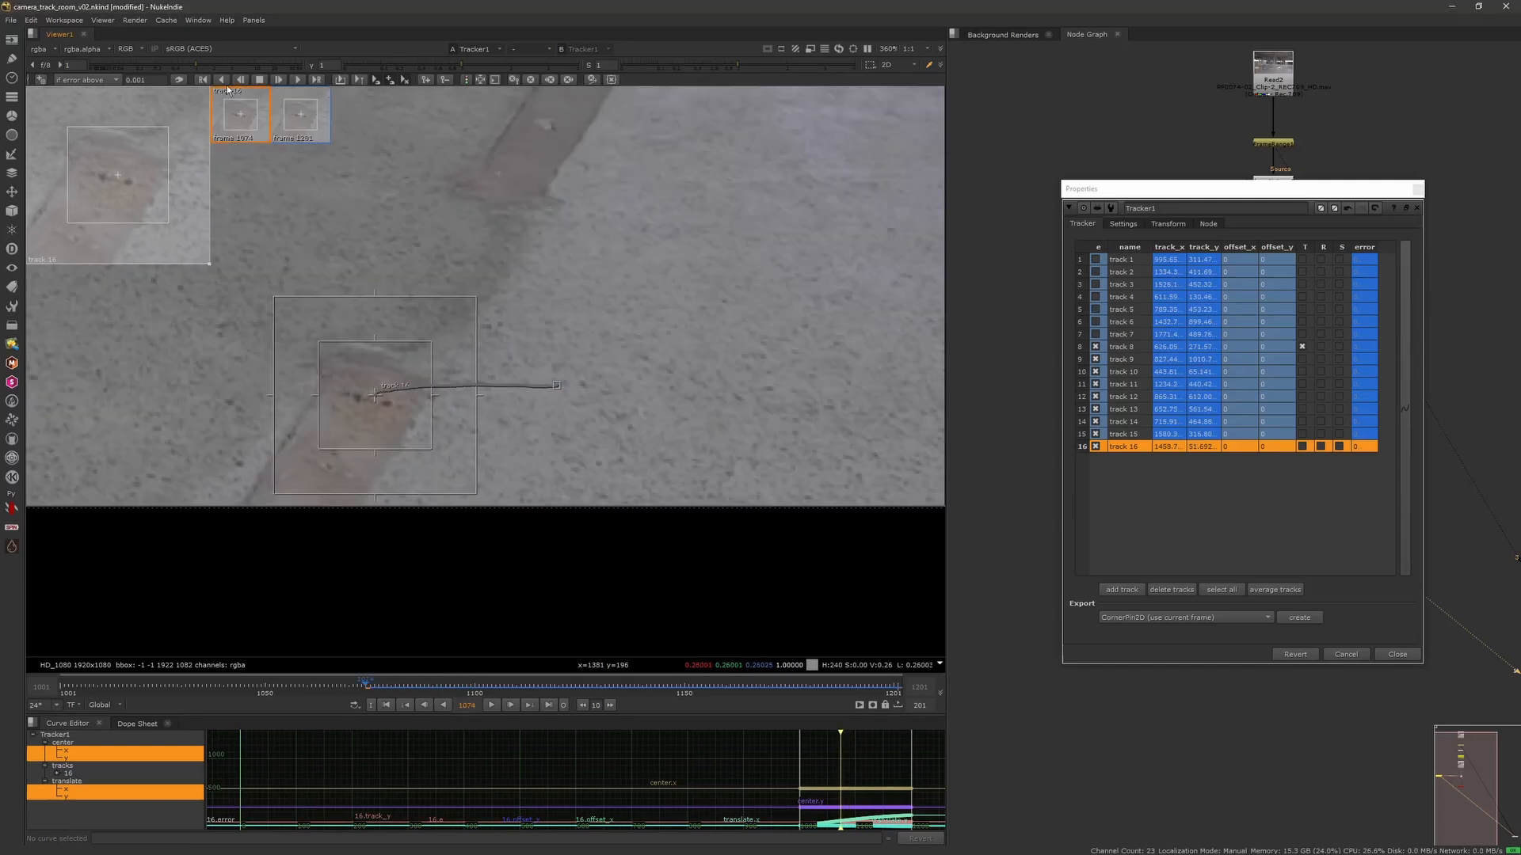
pyautogui.click(222, 80)
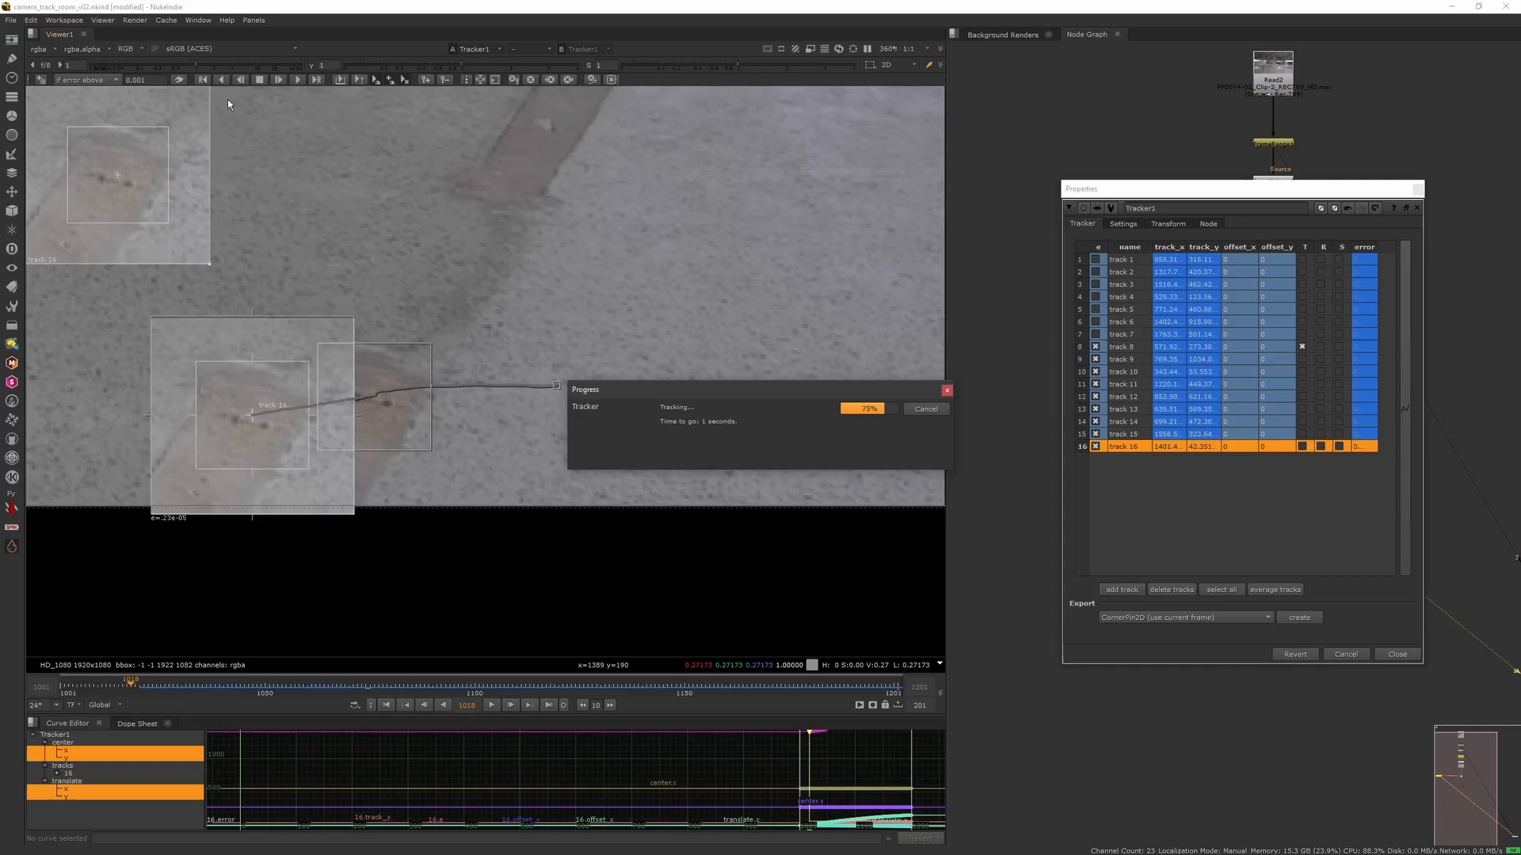
pyautogui.click(297, 81)
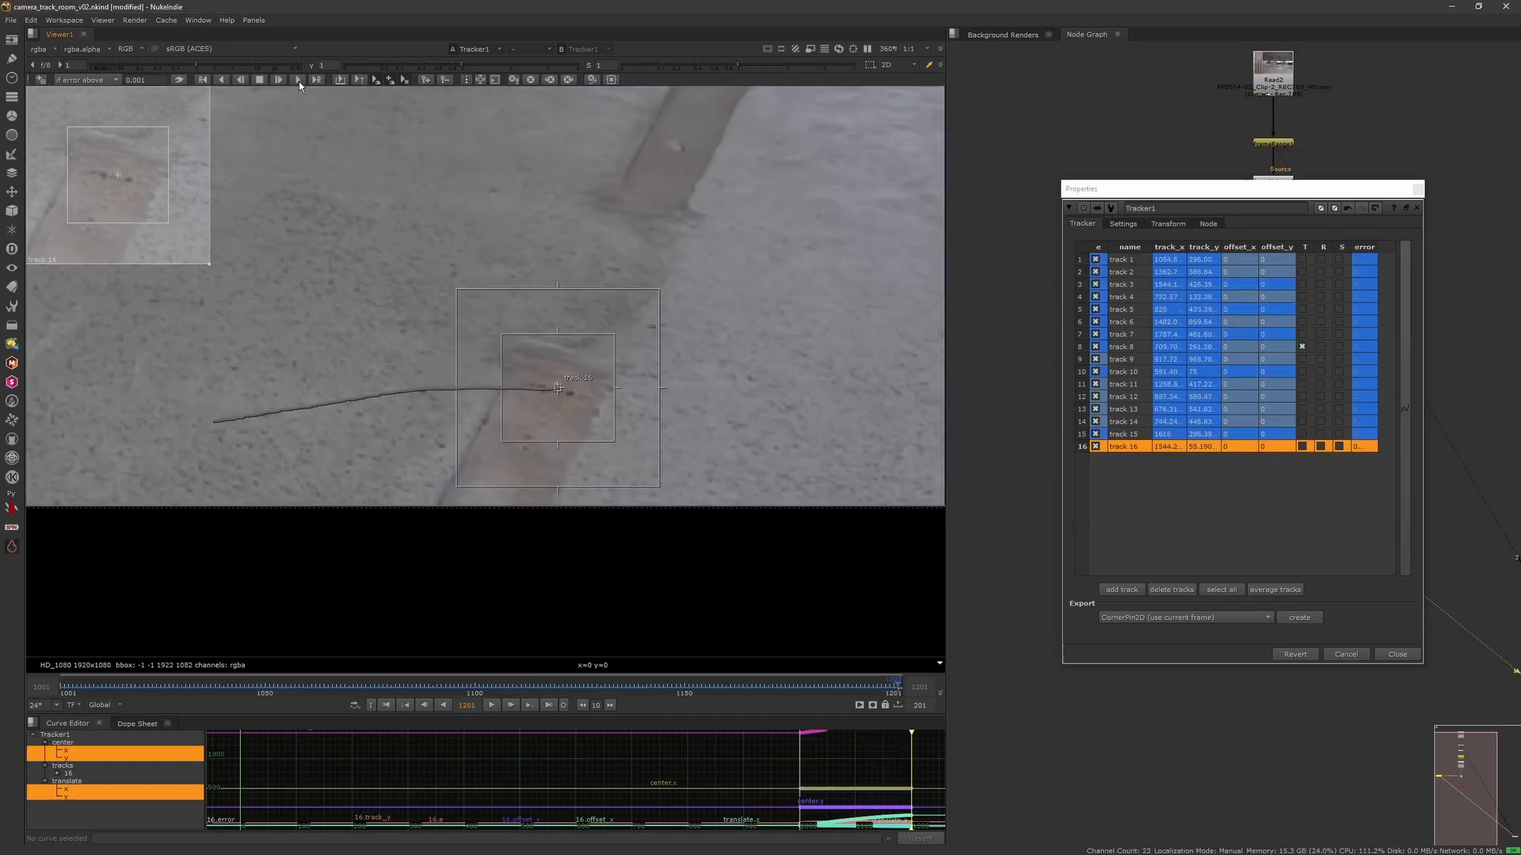
pyautogui.scroll(-8, 454, 542)
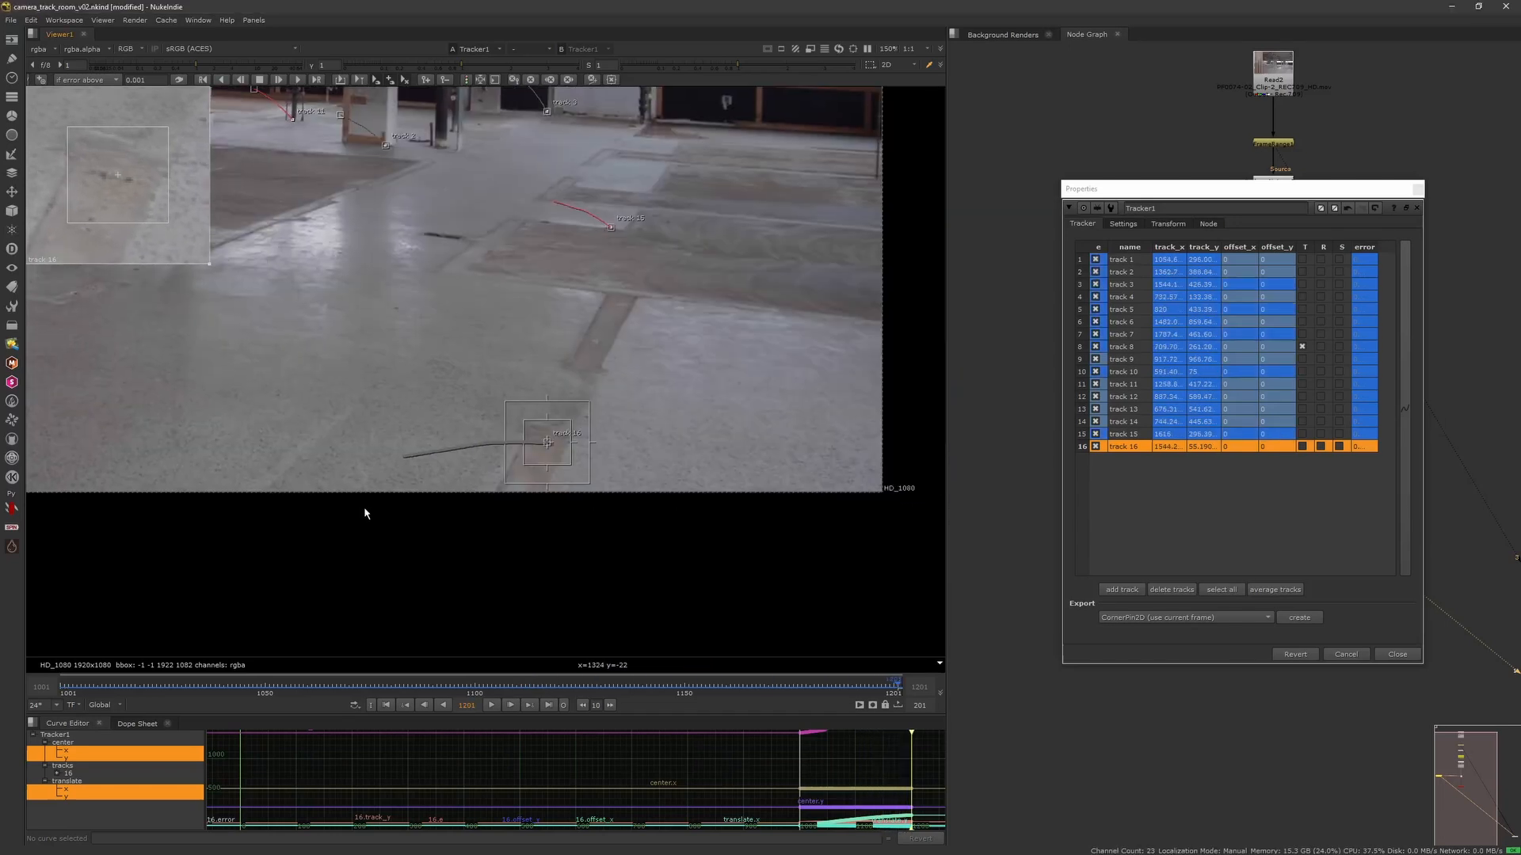
pyautogui.scroll(-1, 454, 542)
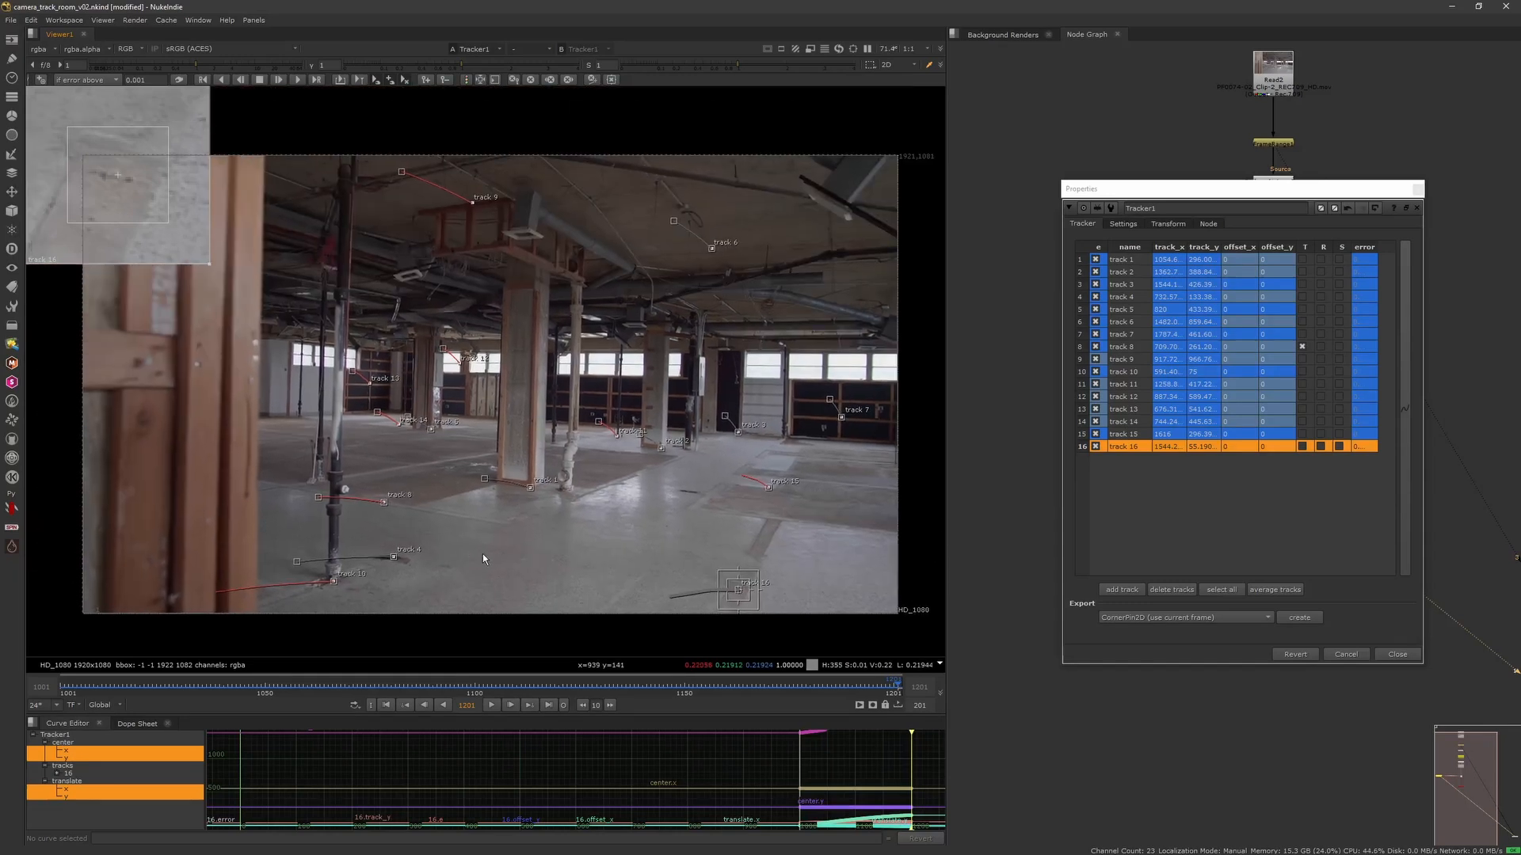
# Add a track at frame 1201 on the wooden stud crossing of the dark back wall, shrink its pattern box, and track it backward.
pyautogui.moveTo(414, 686); pyautogui.dragTo(902, 696)
pyautogui.scroll(7, 606, 404)
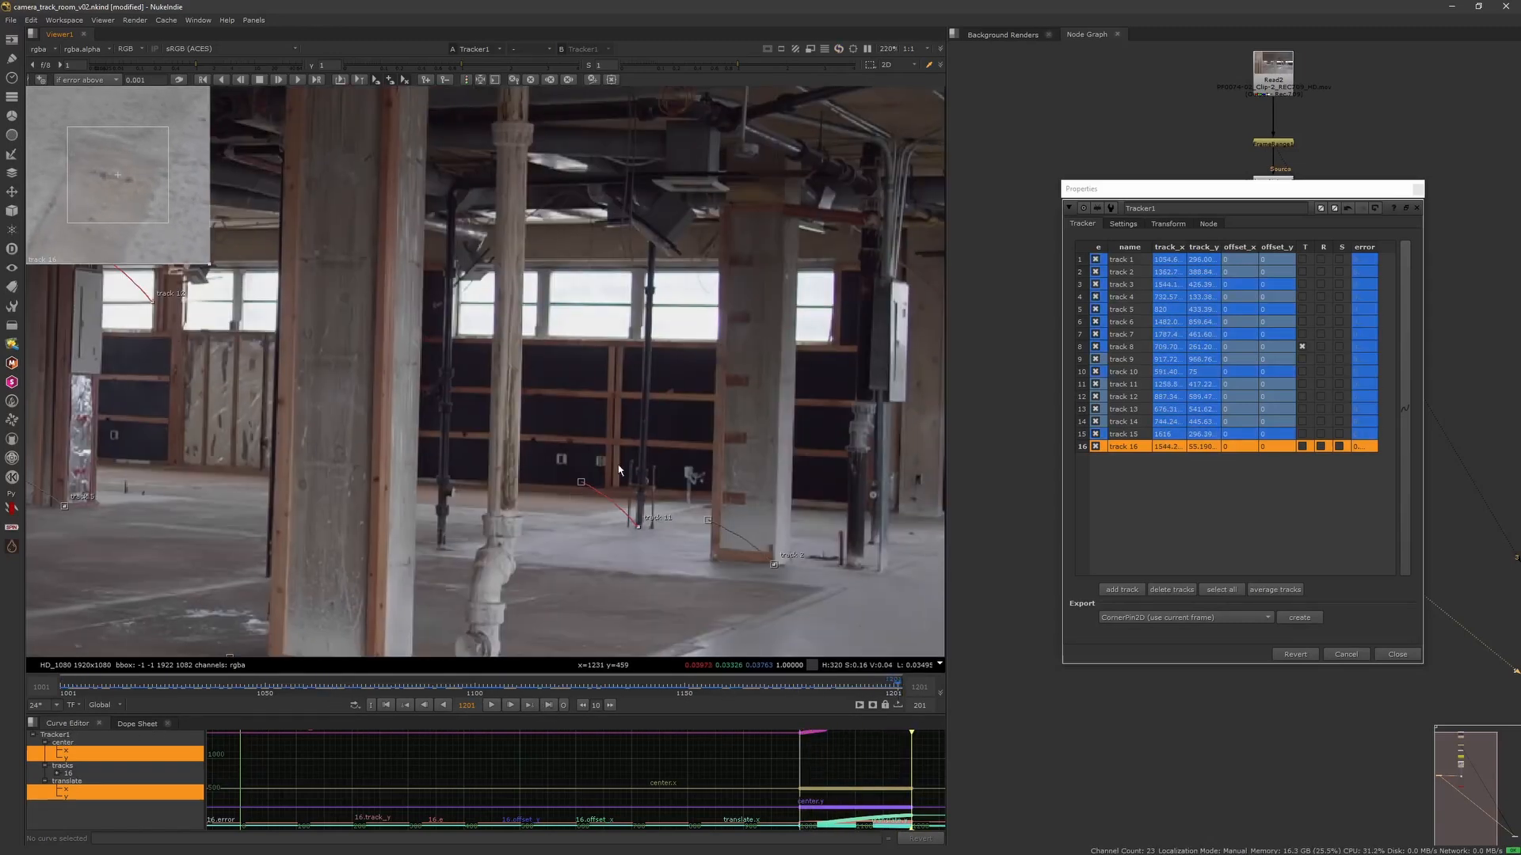
pyautogui.moveTo(521, 435); pyautogui.dragTo(497, 412, button='middle')
pyautogui.click(1117, 587)
pyautogui.moveTo(486, 349); pyautogui.dragTo(580, 293)
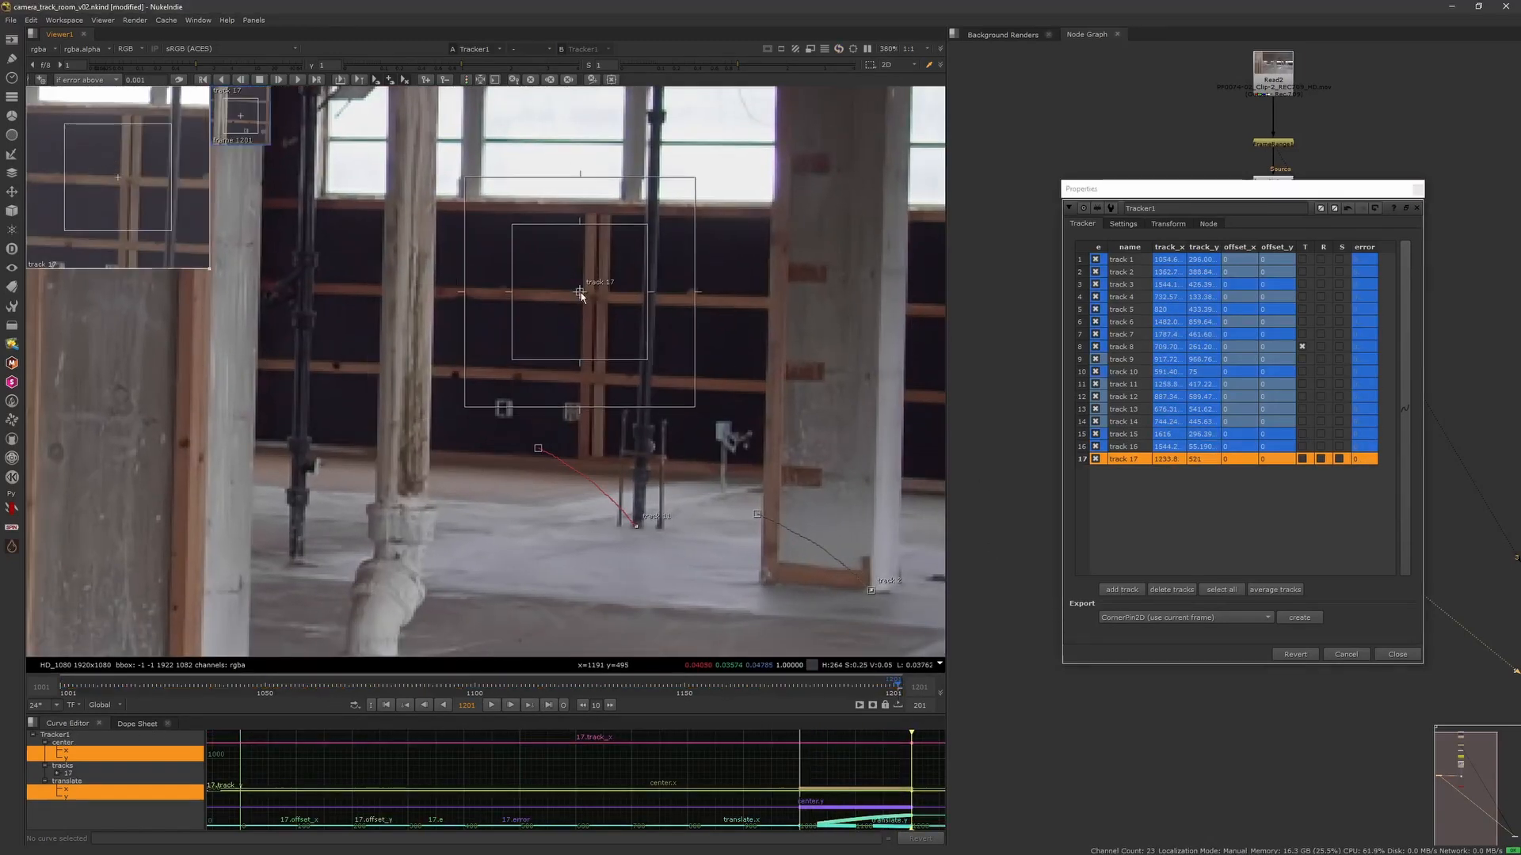
pyautogui.moveTo(648, 230); pyautogui.dragTo(614, 262)
pyautogui.press('z')
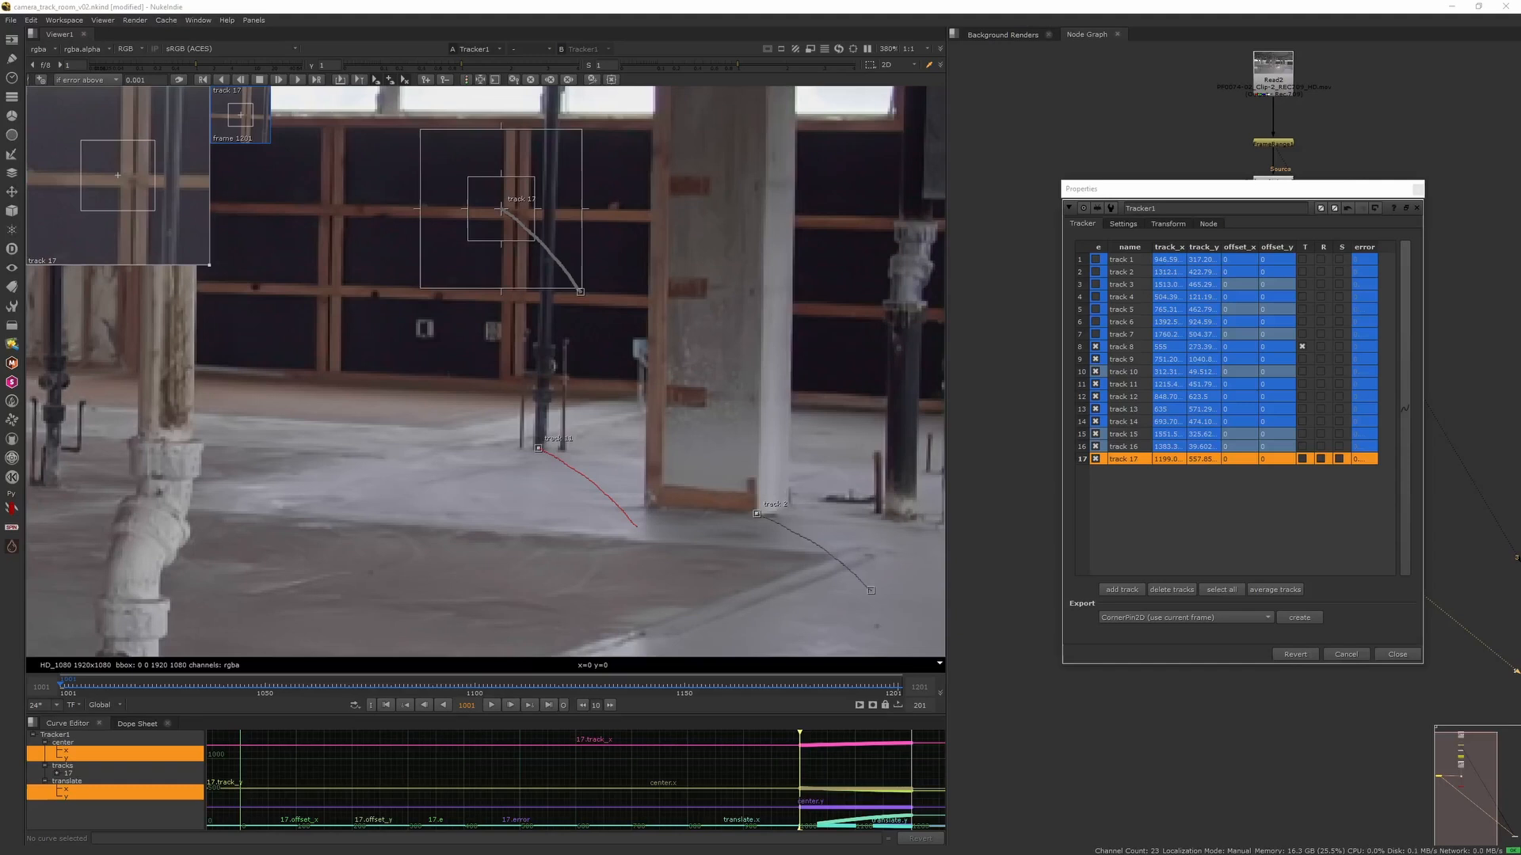
# Enable tracks 1 to 7 at frame 1045.
pyautogui.moveTo(158, 687); pyautogui.dragTo(244, 687)
pyautogui.press('f')
pyautogui.click(1094, 333)
pyautogui.moveTo(1094, 333); pyautogui.dragTo(1094, 259)
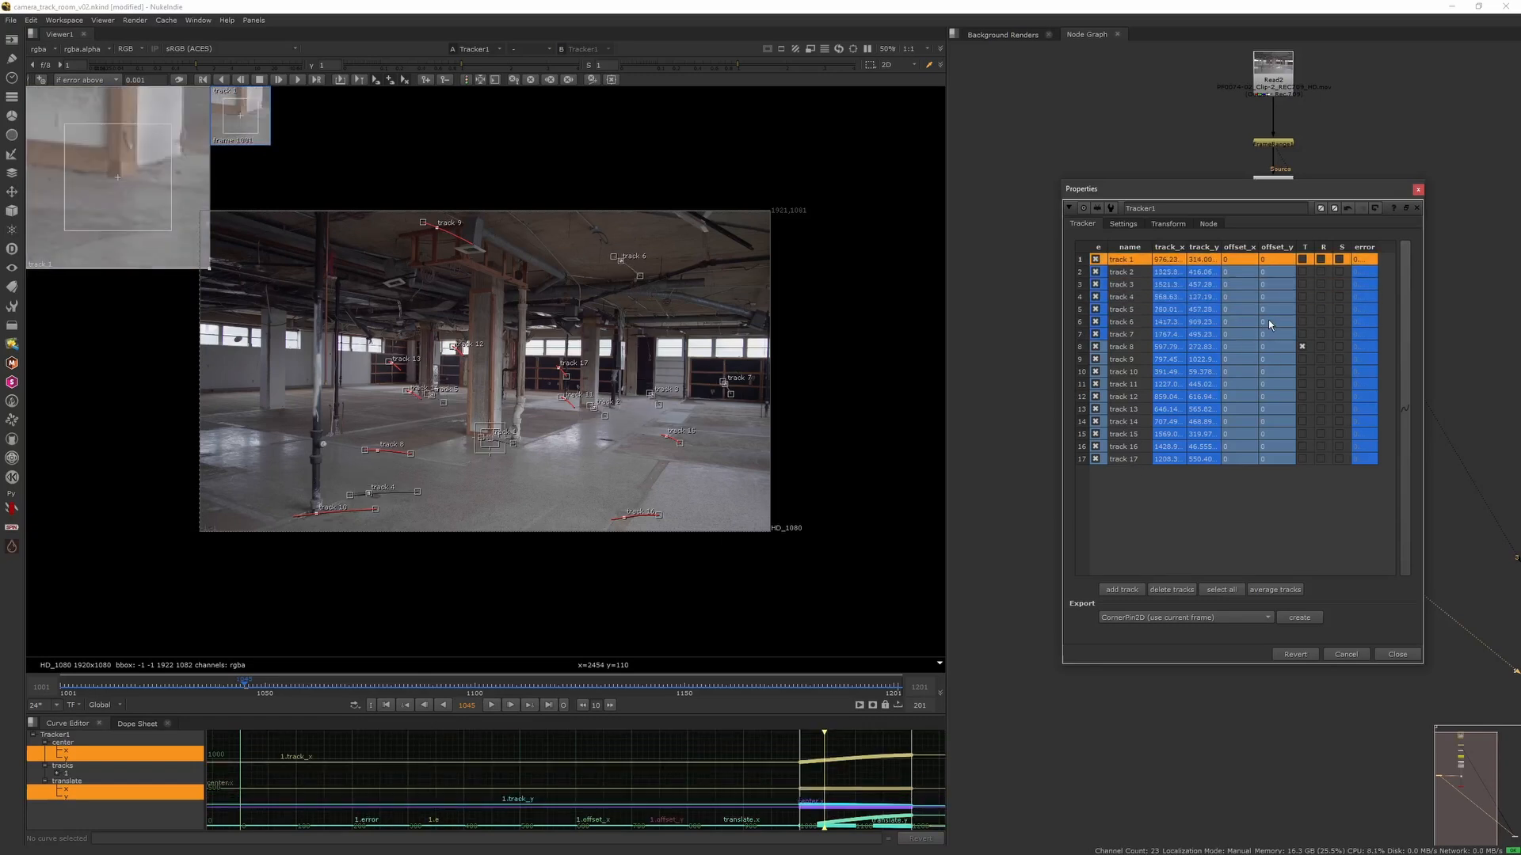
# Turn on translation (T) for all 17 tracks and close the Tracker node's properties.
pyautogui.keyDown('shift'); pyautogui.click(1144, 457); pyautogui.keyUp('shift')
pyautogui.click(1302, 259)
pyautogui.click(1302, 272)
pyautogui.click(1302, 285)
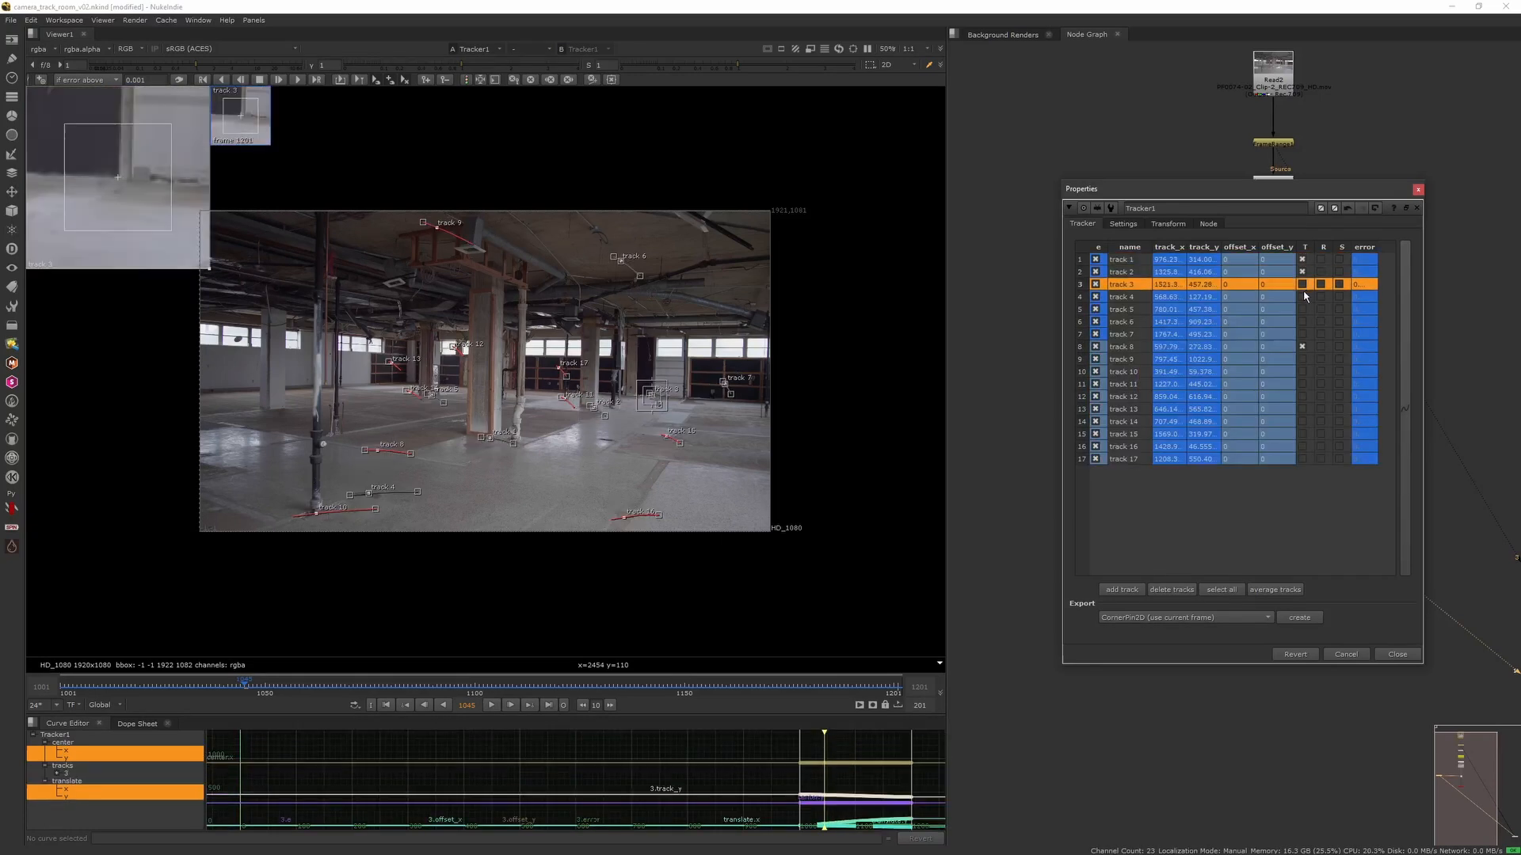
pyautogui.moveTo(1303, 300); pyautogui.dragTo(1302, 458)
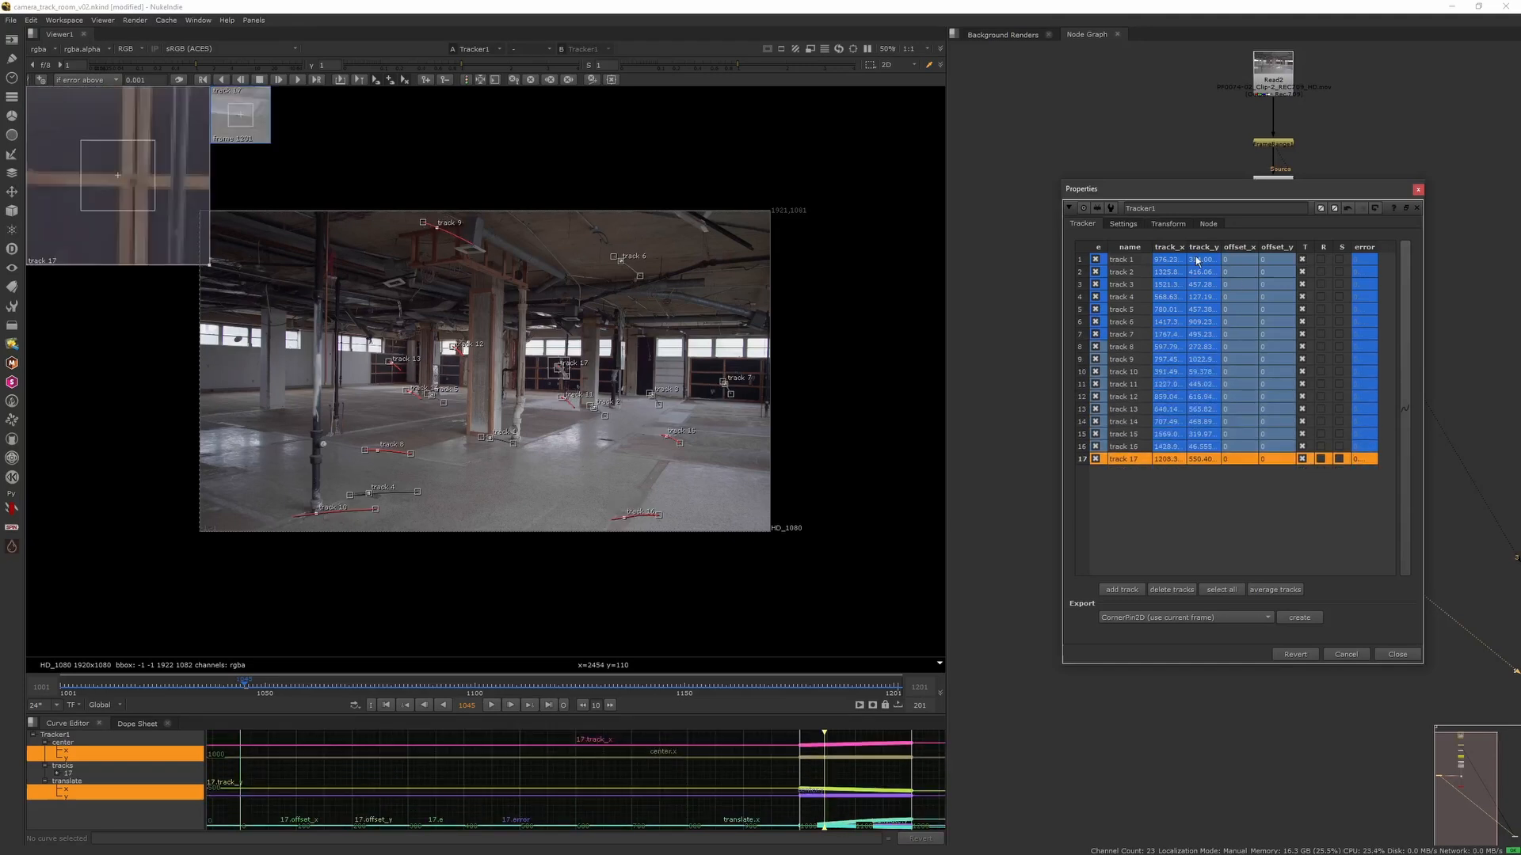
pyautogui.click(1418, 190)
# View the CameraTracker node, open its properties, and track the whole sequence automatically.
pyautogui.click(1271, 434)
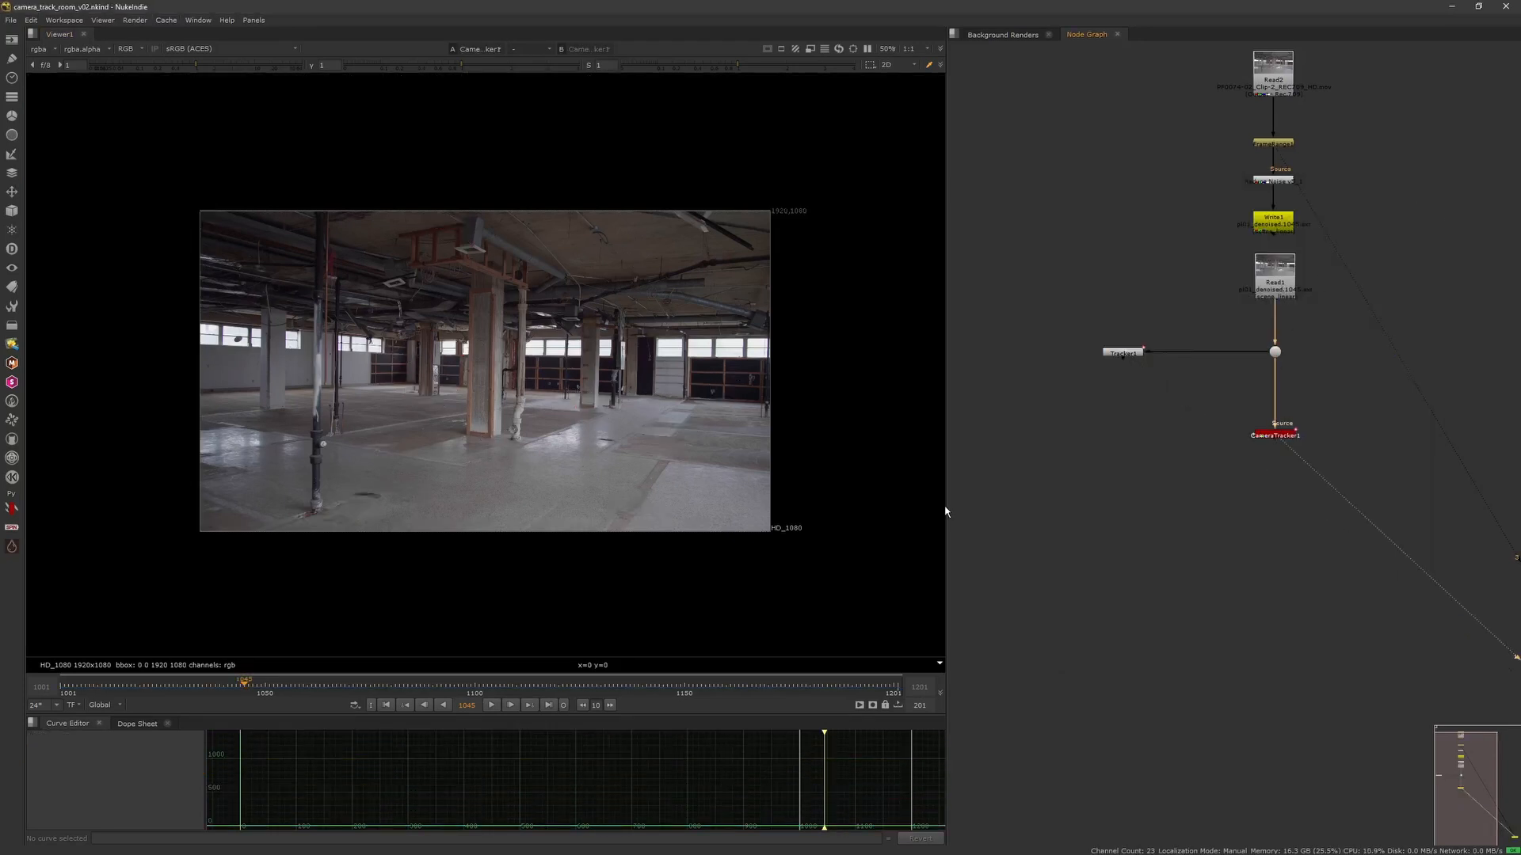
pyautogui.press('1')
pyautogui.press('f')
pyautogui.doubleClick(1275, 435)
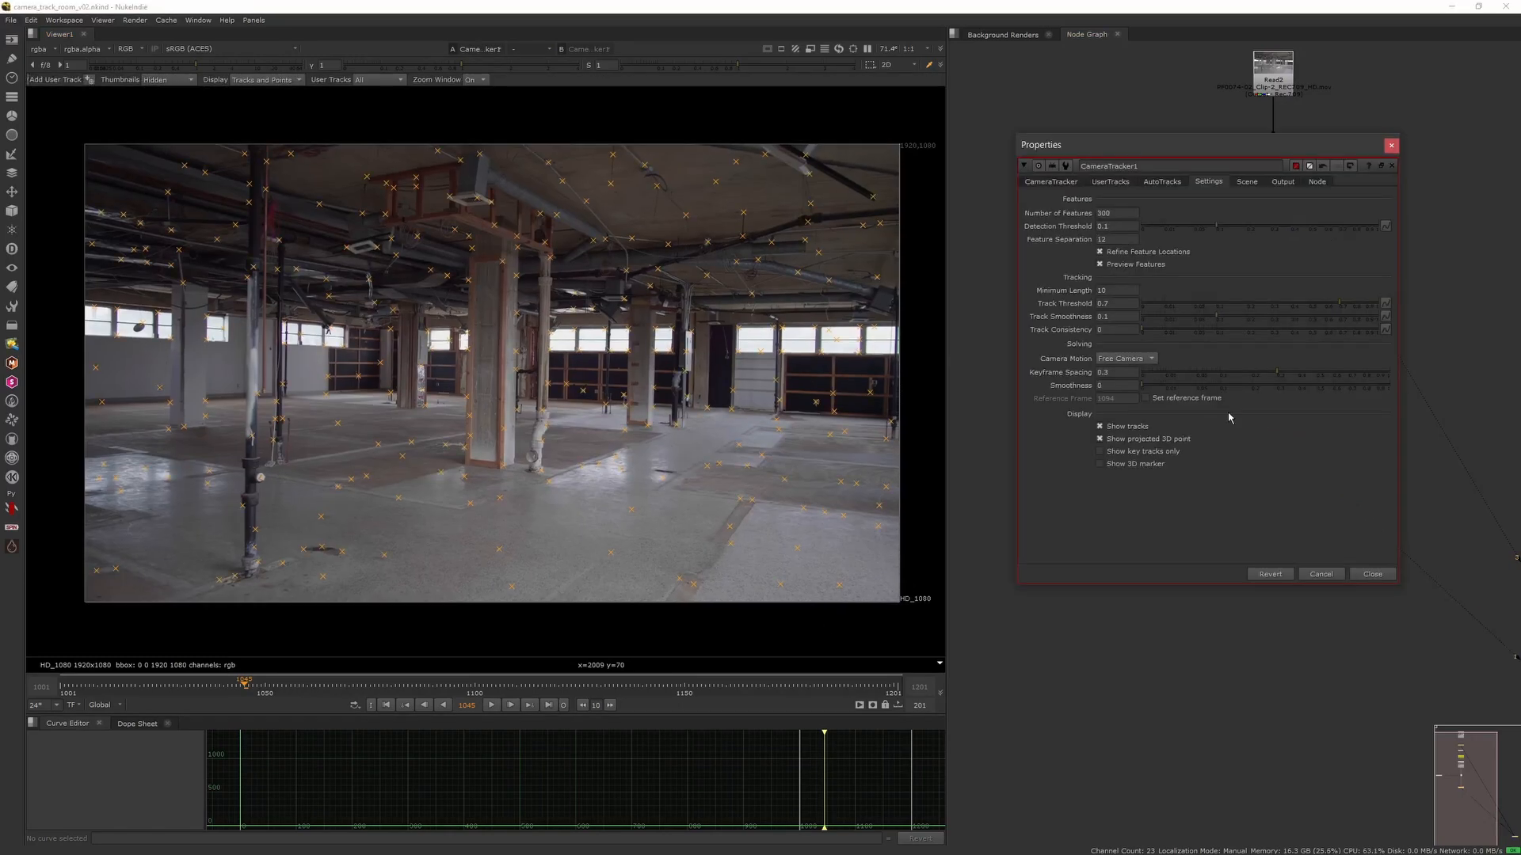
pyautogui.click(1077, 187)
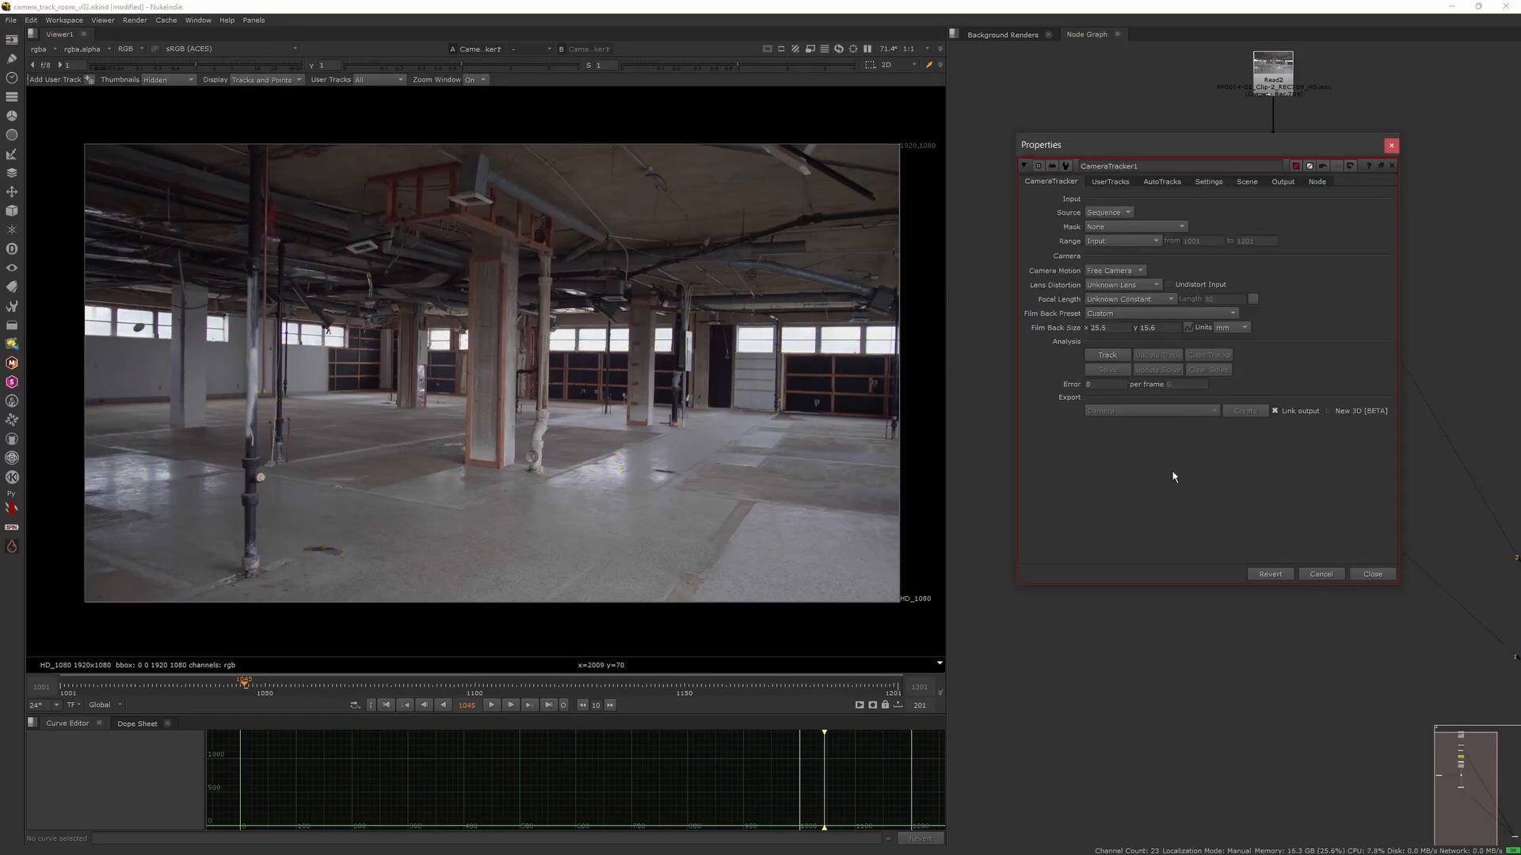
pyautogui.click(1108, 356)
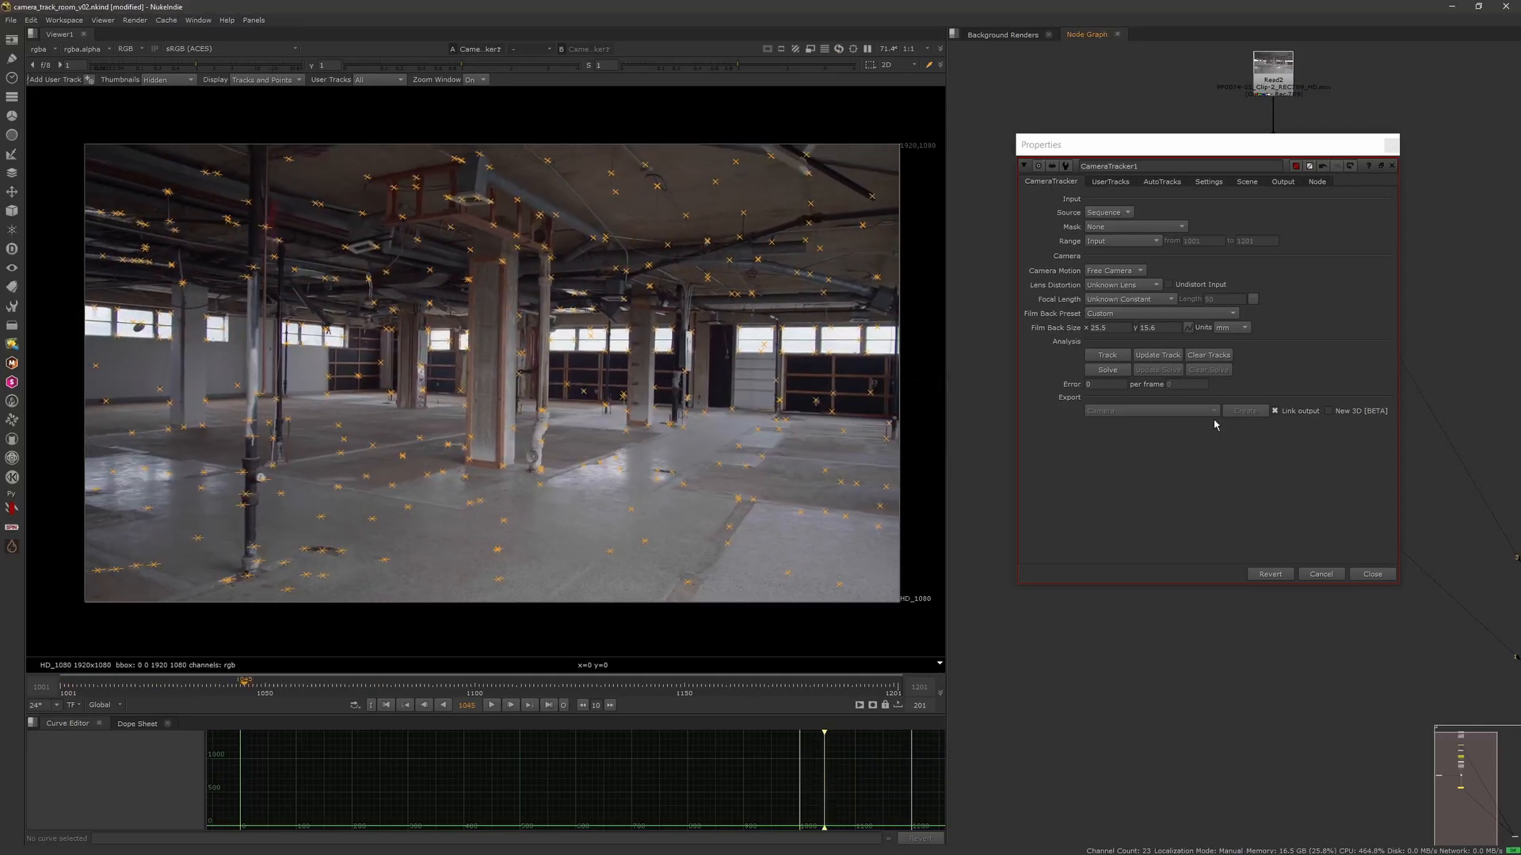
# Solve the camera from the automatic tracks.
pyautogui.click(1121, 184)
pyautogui.click(1161, 182)
pyautogui.click(1207, 182)
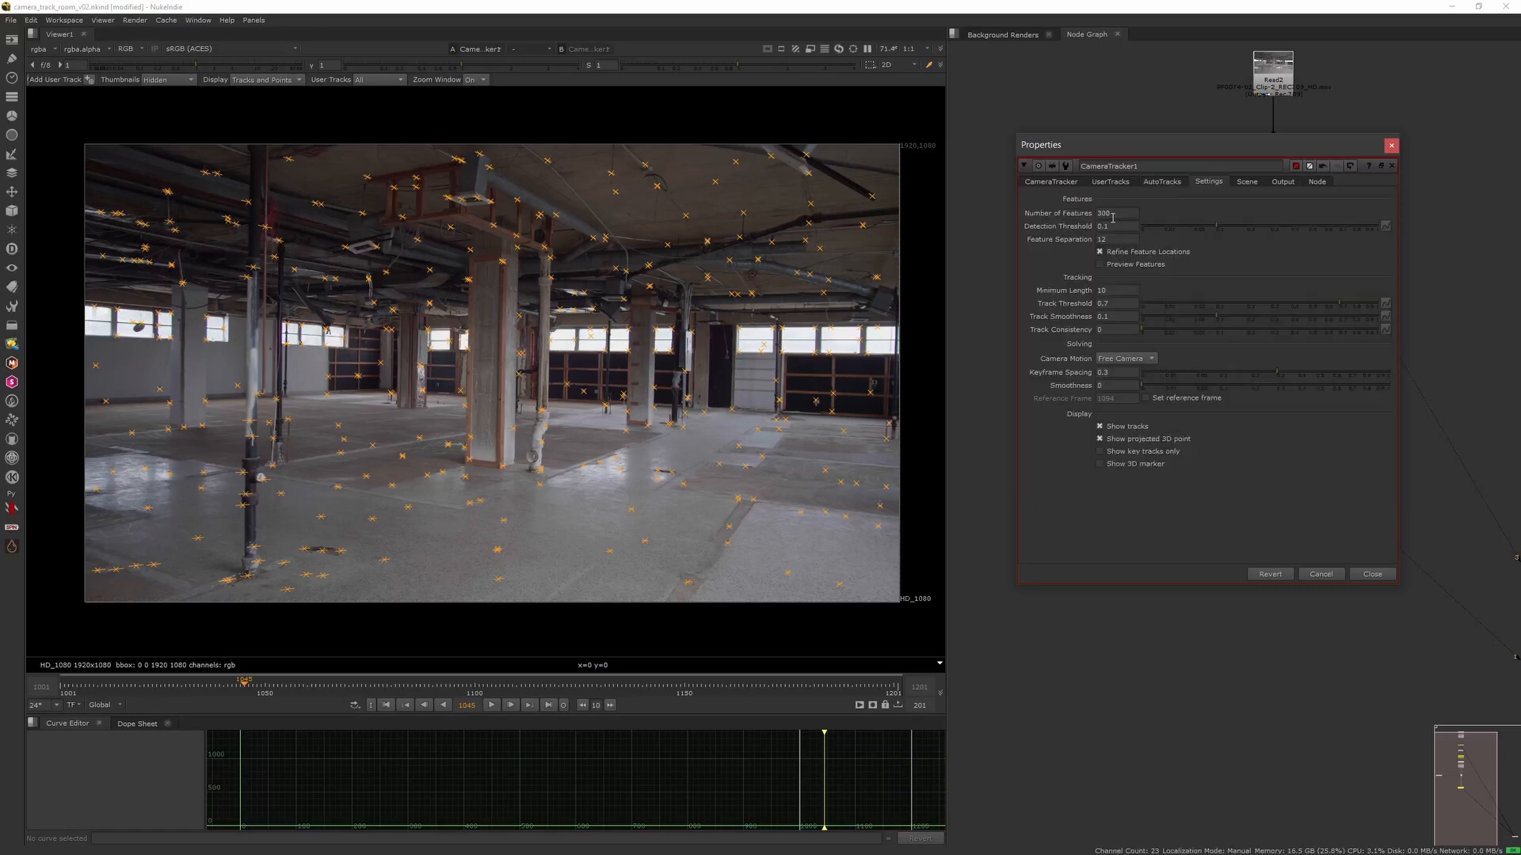
pyautogui.click(1052, 183)
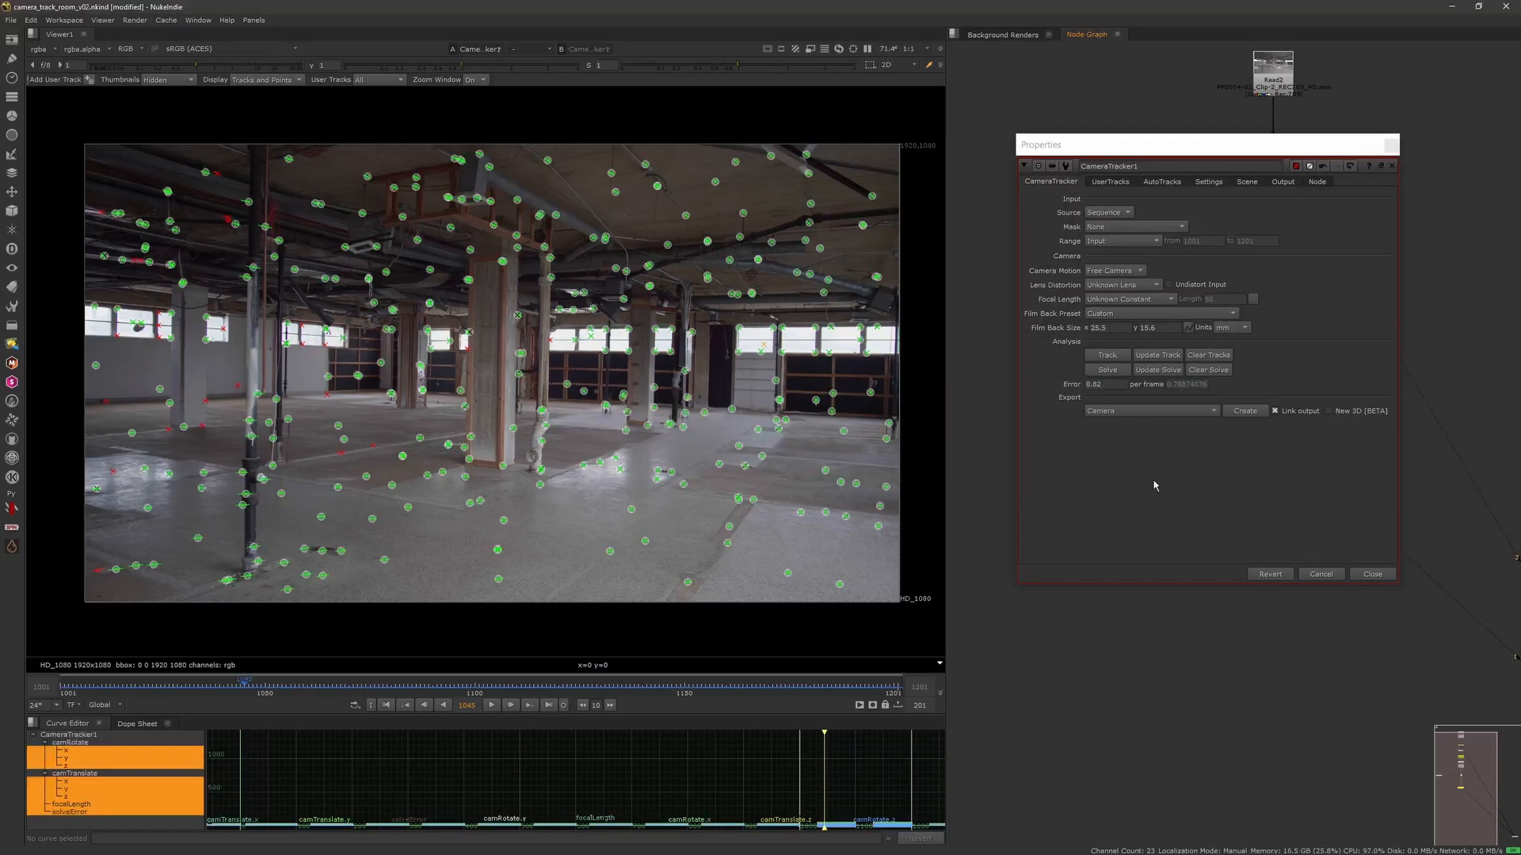
# Show all automatic-track error curves, set Max Track Error to 3 and Max Error to 7, and delete the unsolved and rejected tracks.
pyautogui.click(1112, 183)
pyautogui.click(1161, 182)
pyautogui.click(1208, 182)
pyautogui.click(1162, 182)
pyautogui.moveTo(1059, 295); pyautogui.dragTo(1052, 220)
pyautogui.write('3')
pyautogui.press('Tab')
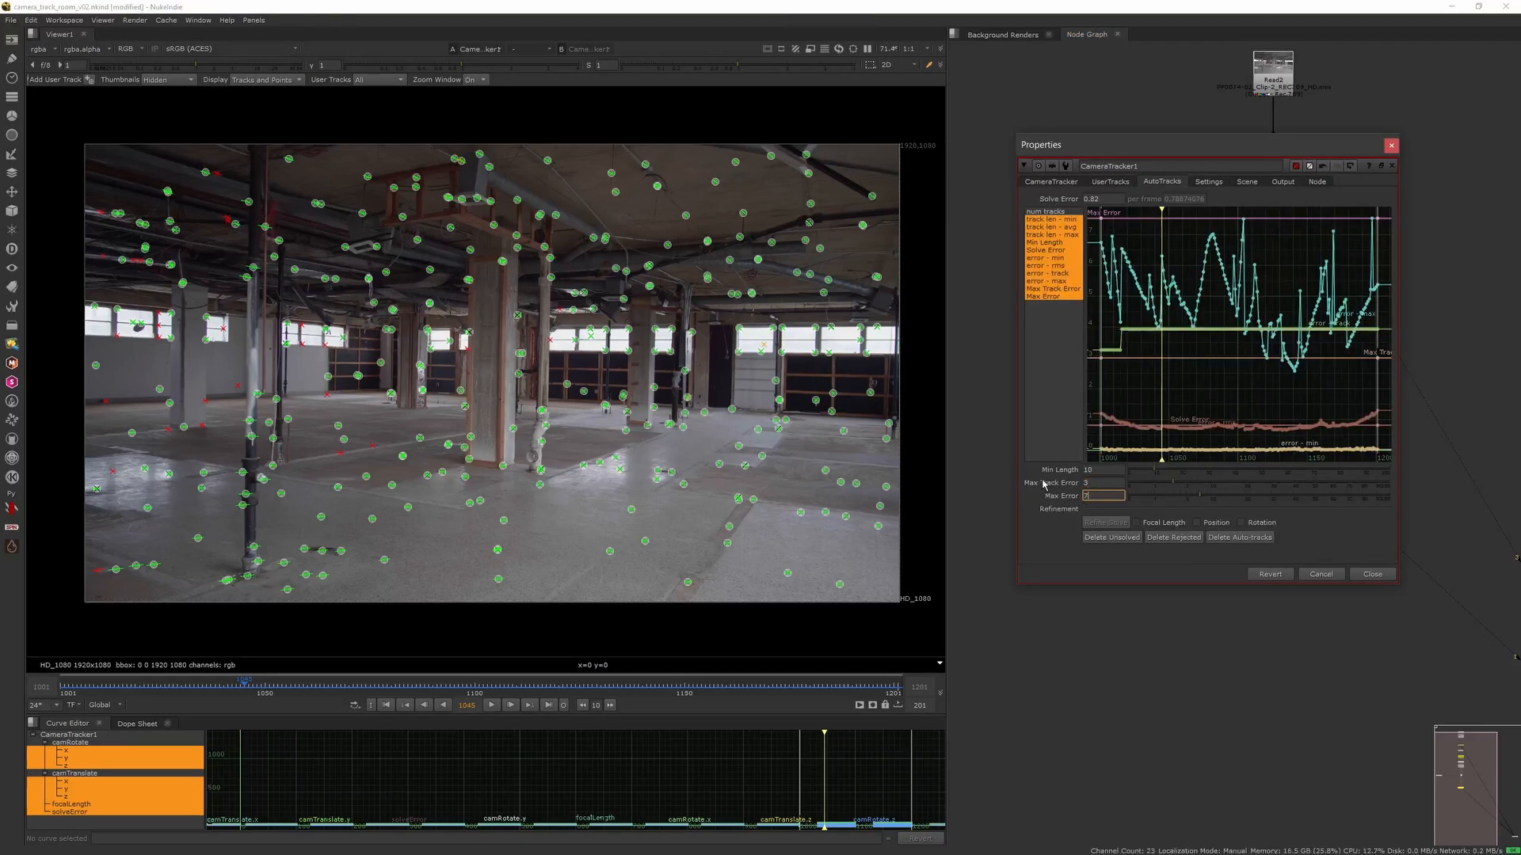
pyautogui.write('7')
pyautogui.click(1111, 537)
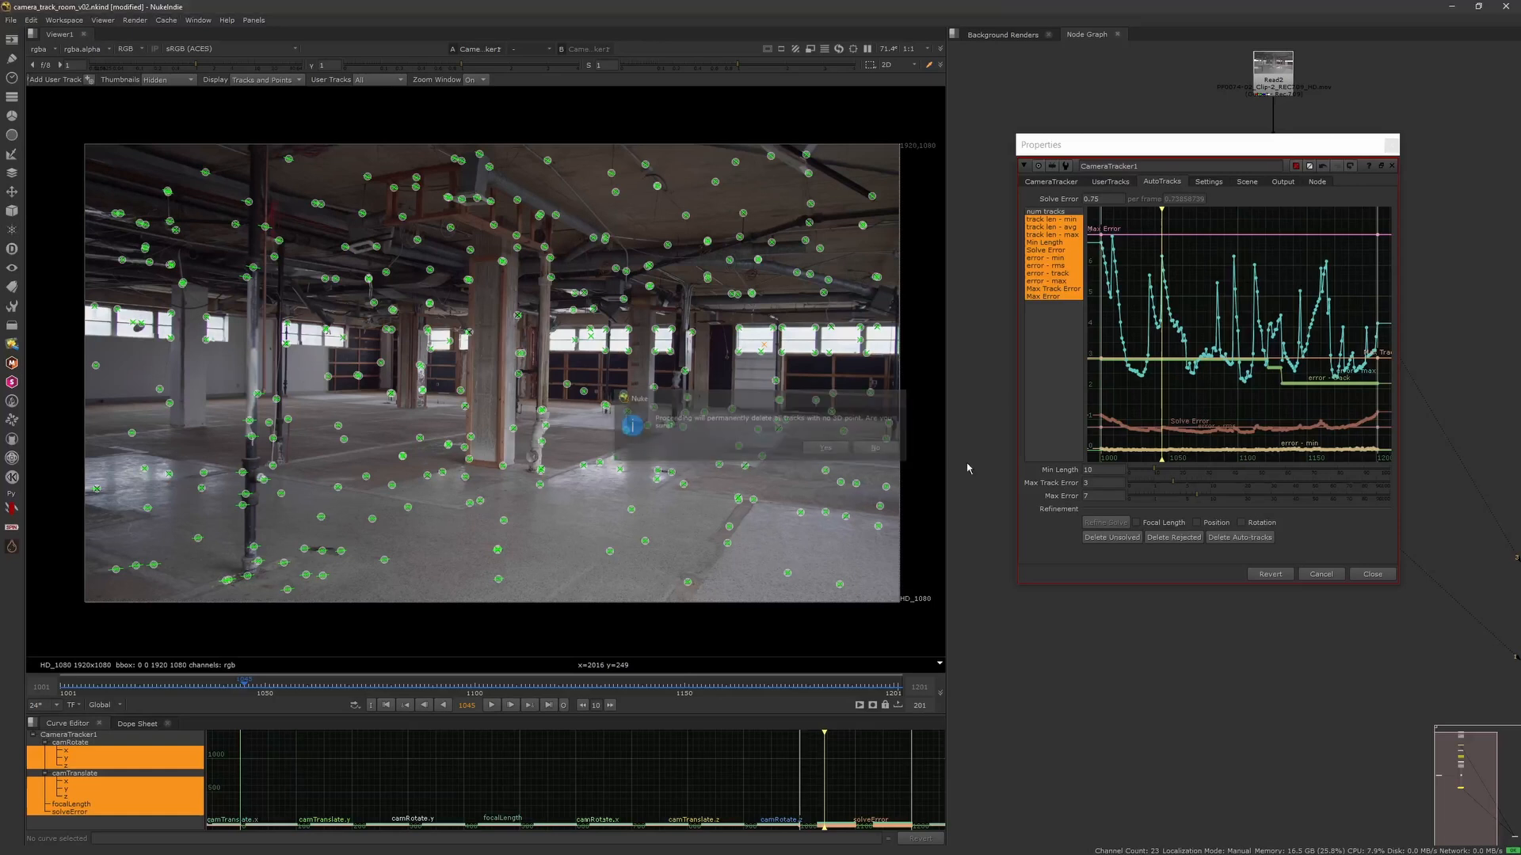
# Lower Max Track Error to 2 and Max Error to 5, and delete the unsolved and rejected tracks.
pyautogui.doubleClick(1088, 484)
pyautogui.write('2')
pyautogui.press('Tab')
pyautogui.write('5')
pyautogui.click(1124, 540)
pyautogui.click(827, 448)
pyautogui.click(827, 449)
# Import the tracks of Tracker1 as user tracks in the CameraTracker.
pyautogui.click(1110, 182)
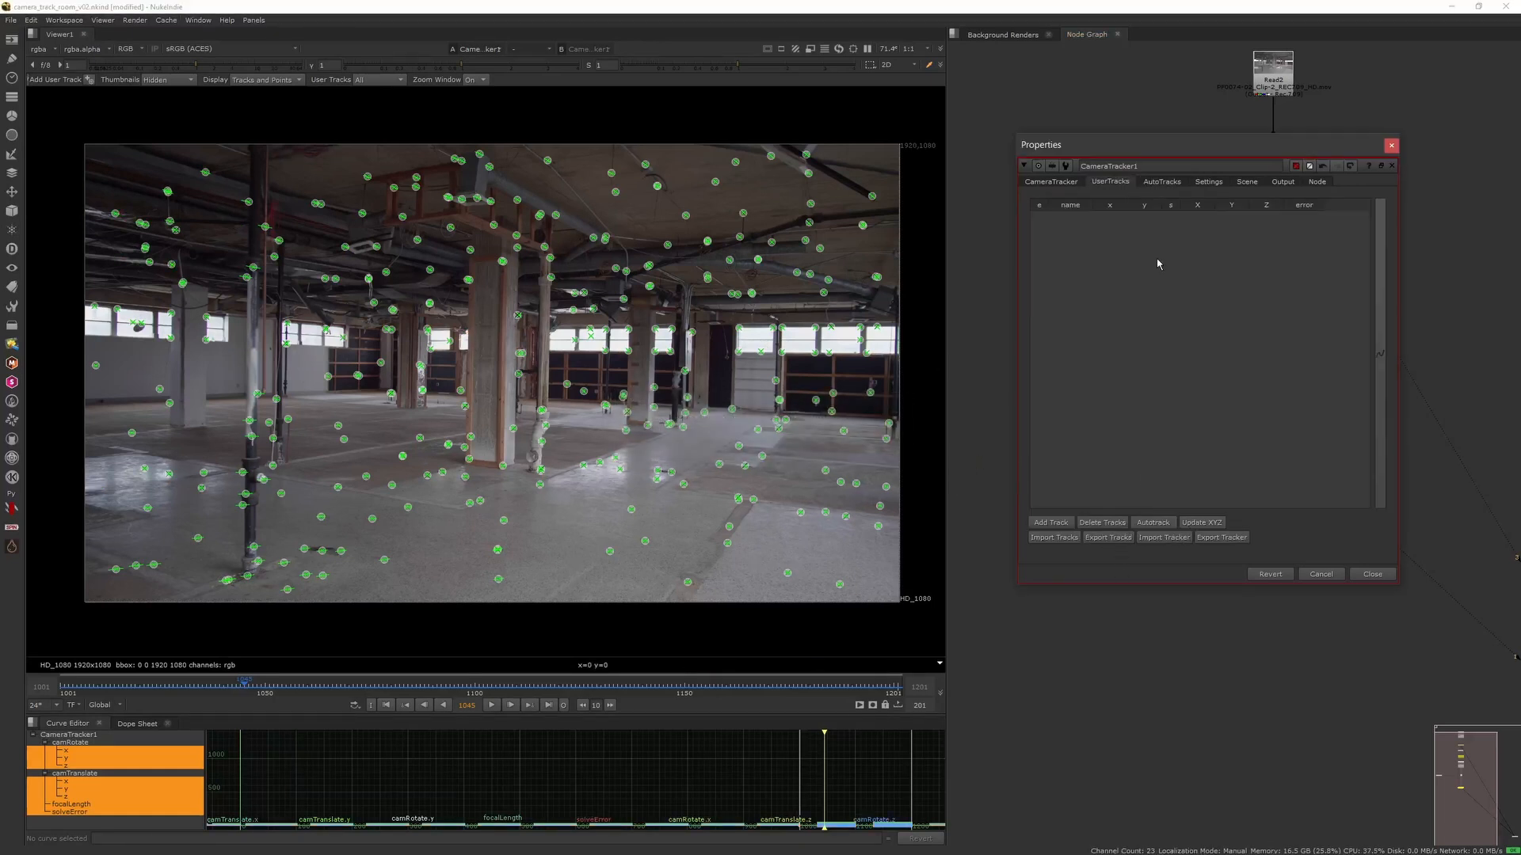
pyautogui.click(1054, 538)
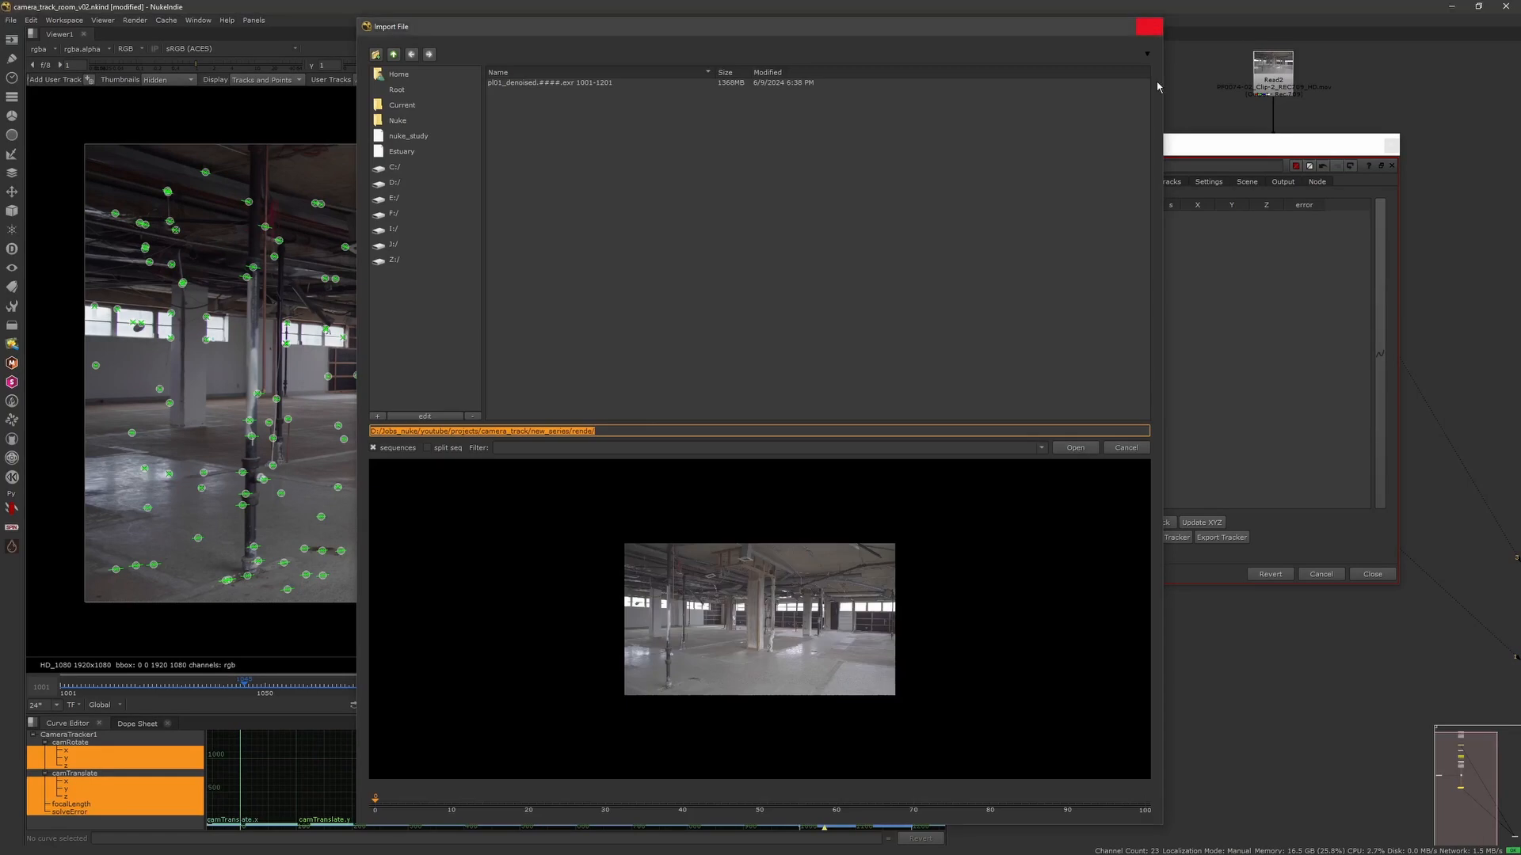
pyautogui.click(1148, 26)
pyautogui.click(1141, 539)
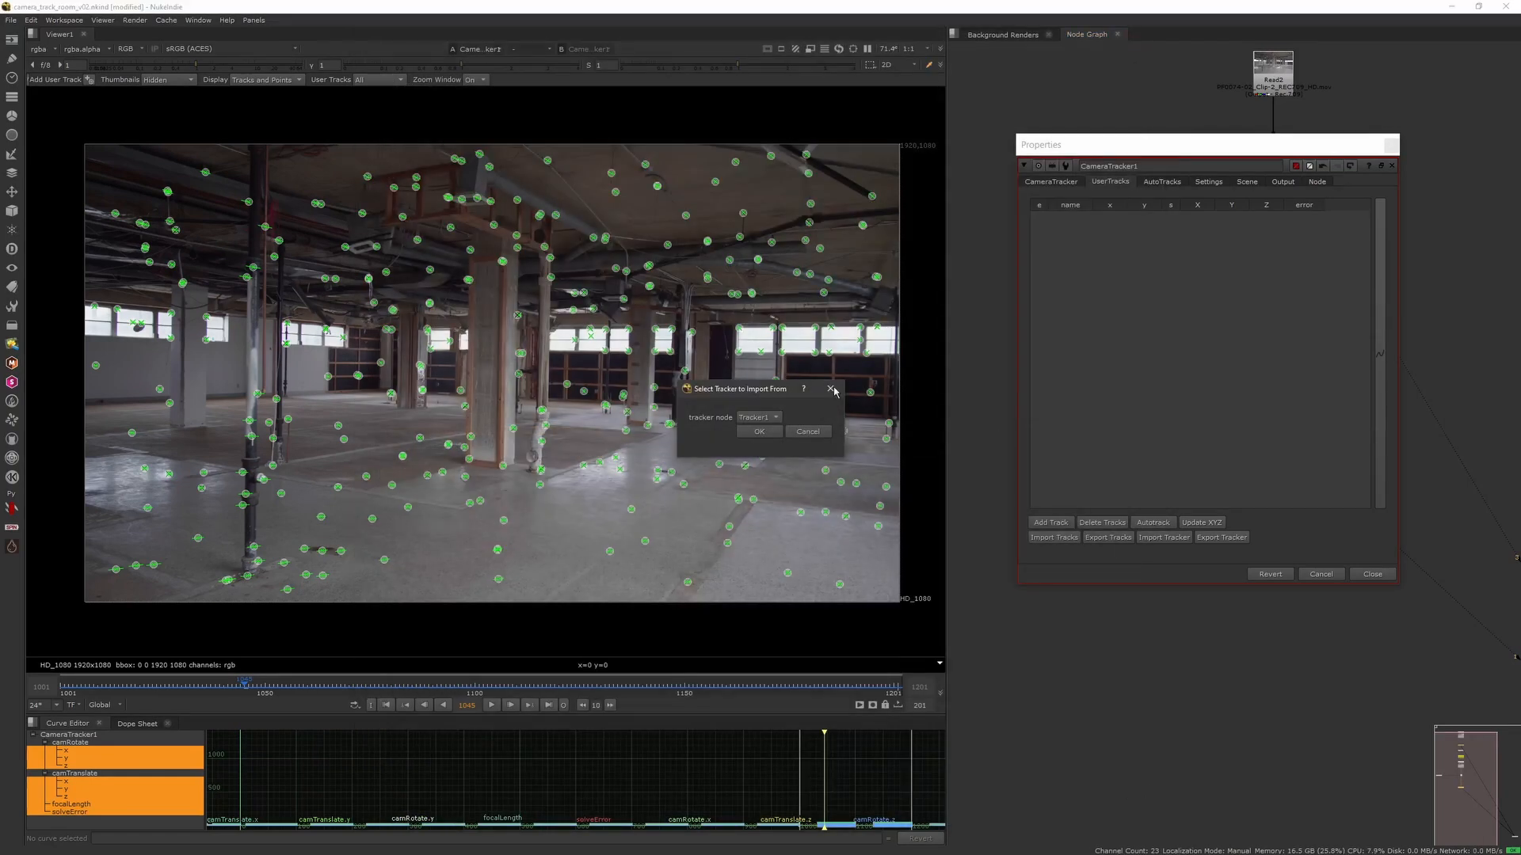
pyautogui.click(832, 390)
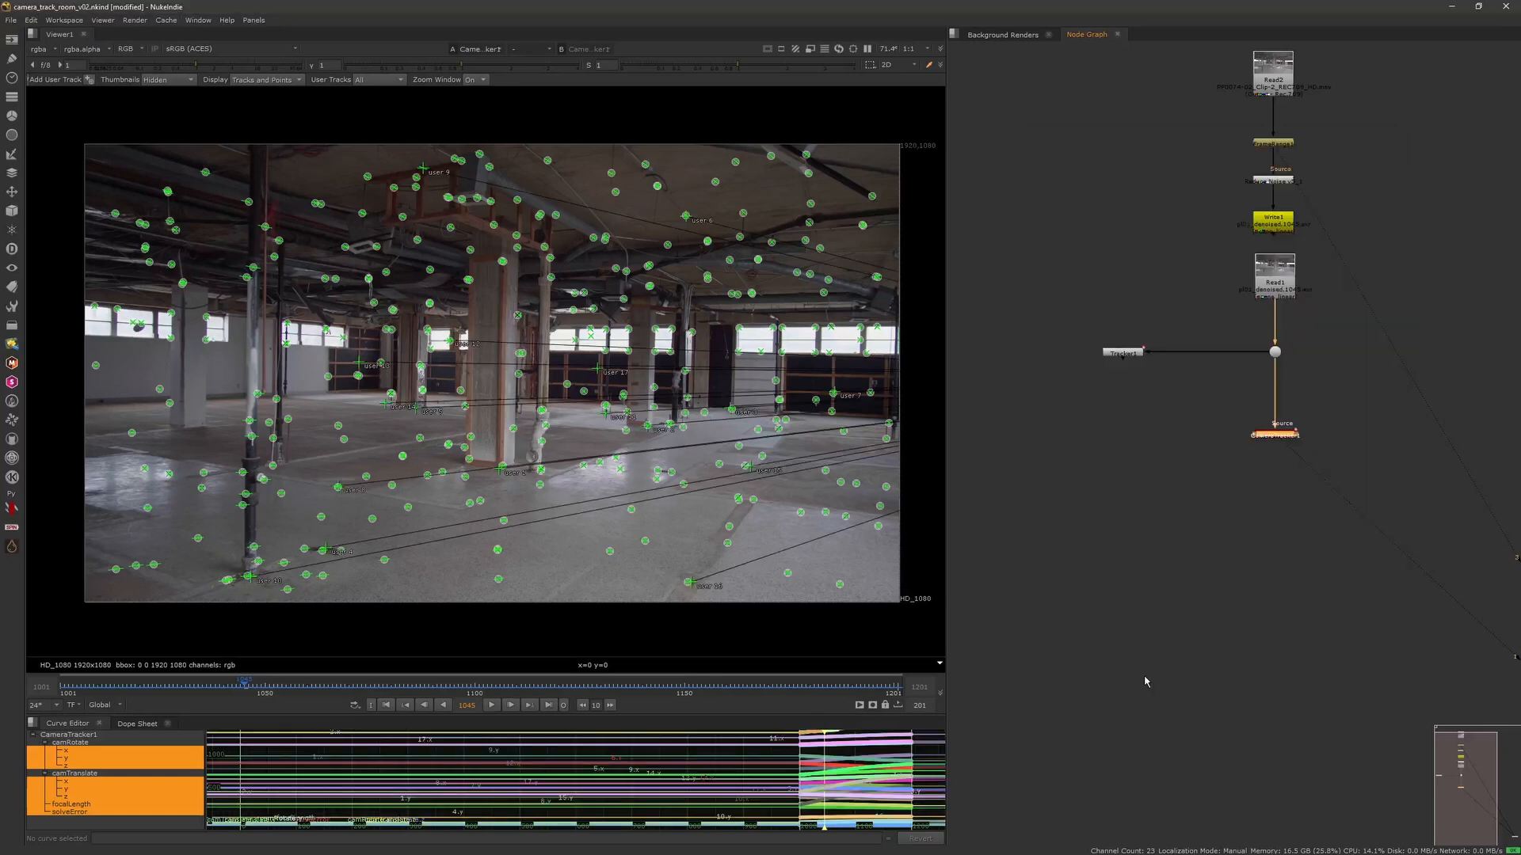
# Reopen the CameraTracker's properties and solve the camera again with the imported user tracks.
pyautogui.doubleClick(1272, 434)
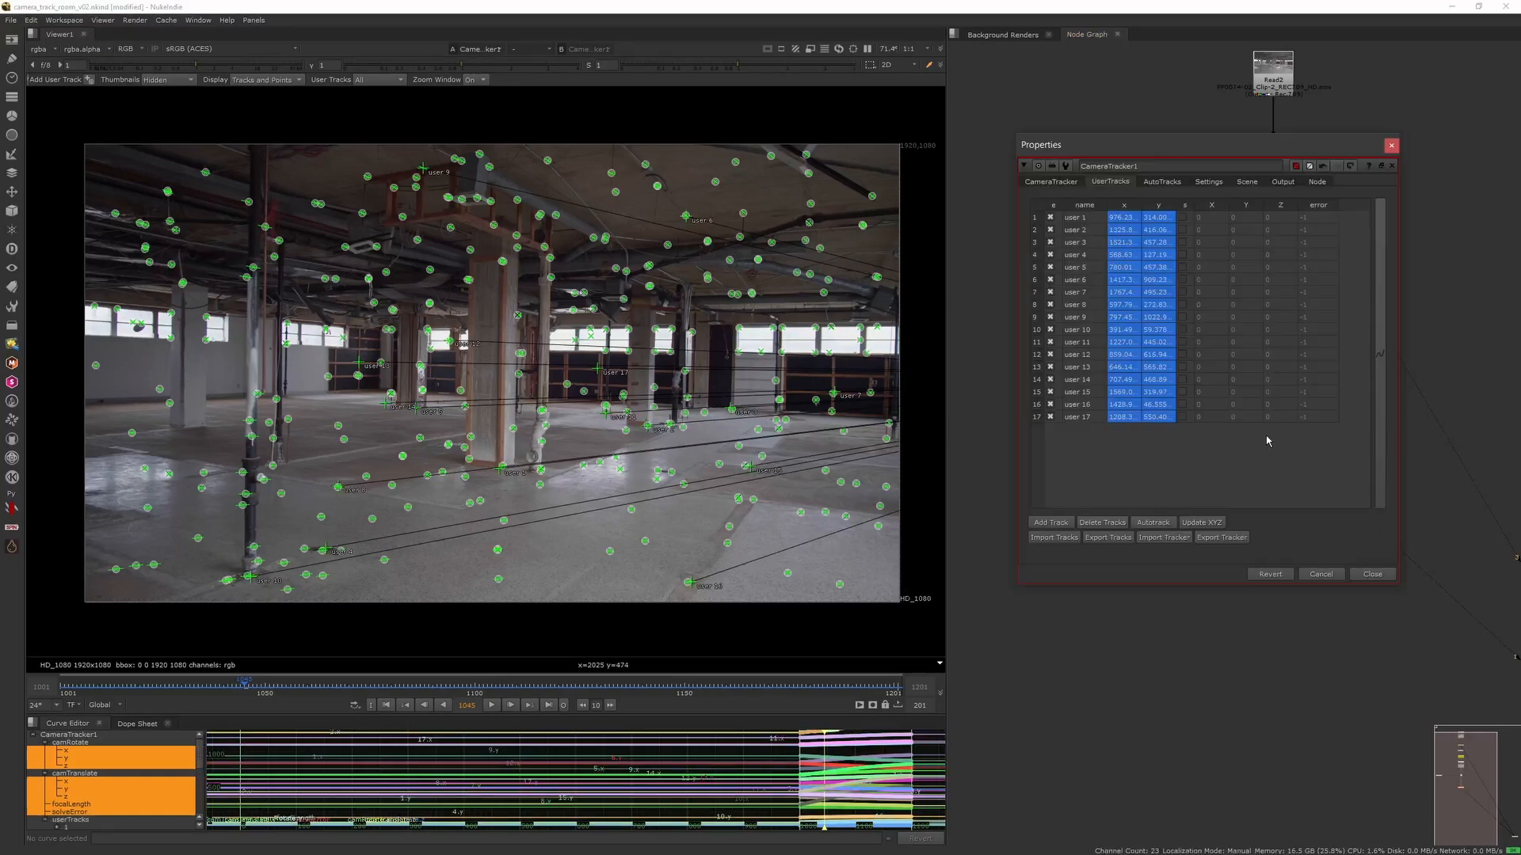
pyautogui.click(1075, 183)
pyautogui.click(1116, 371)
pyautogui.click(795, 449)
pyautogui.click(756, 475)
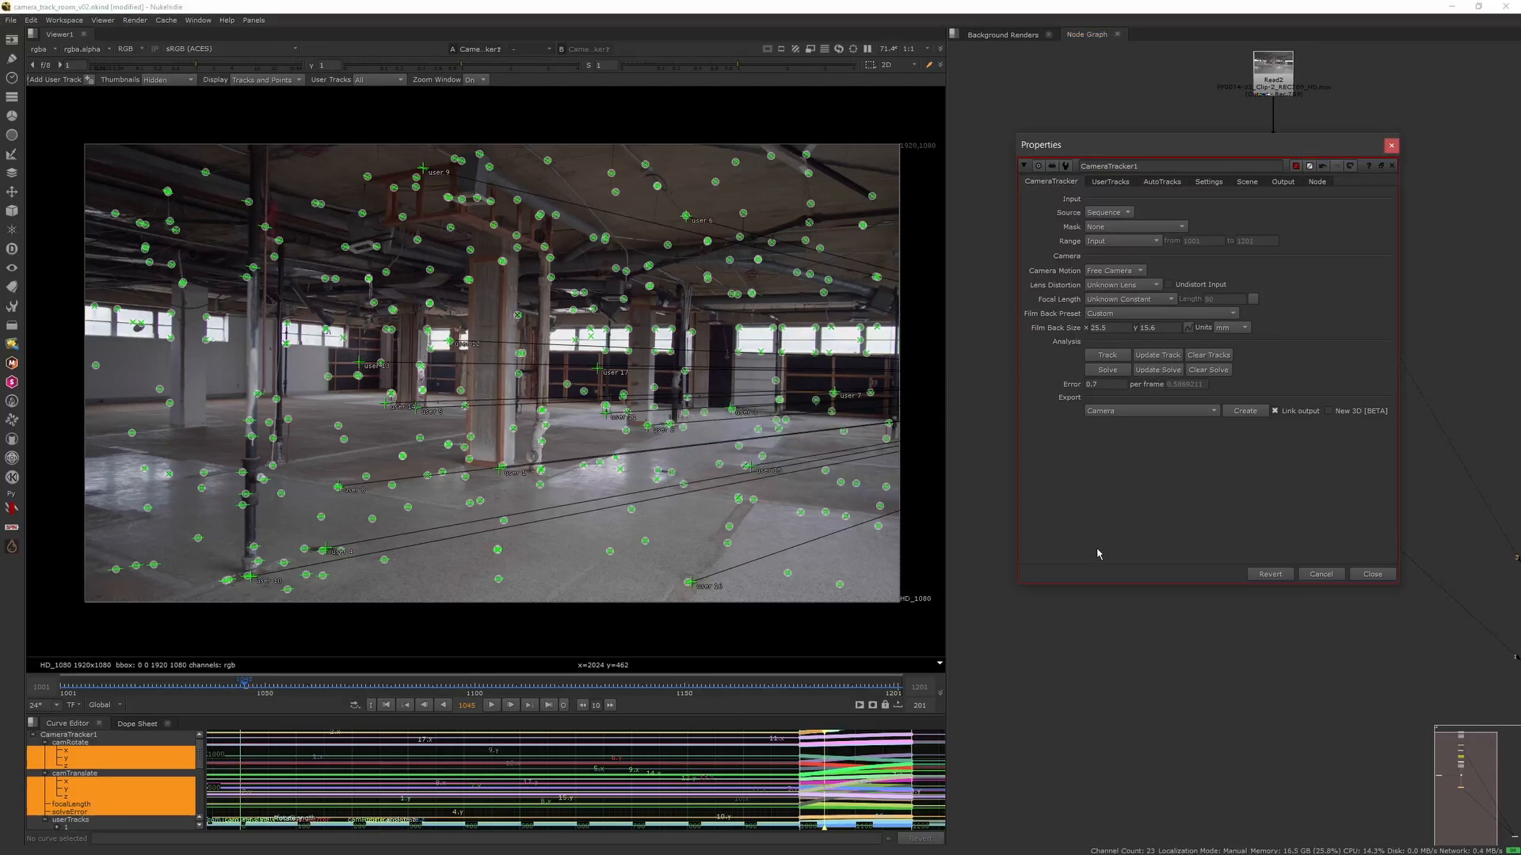
# Set the automatic tracks' Max Track Error to 2 and Max Error to 4, and delete the rejected and unsolved tracks.
pyautogui.click(1162, 182)
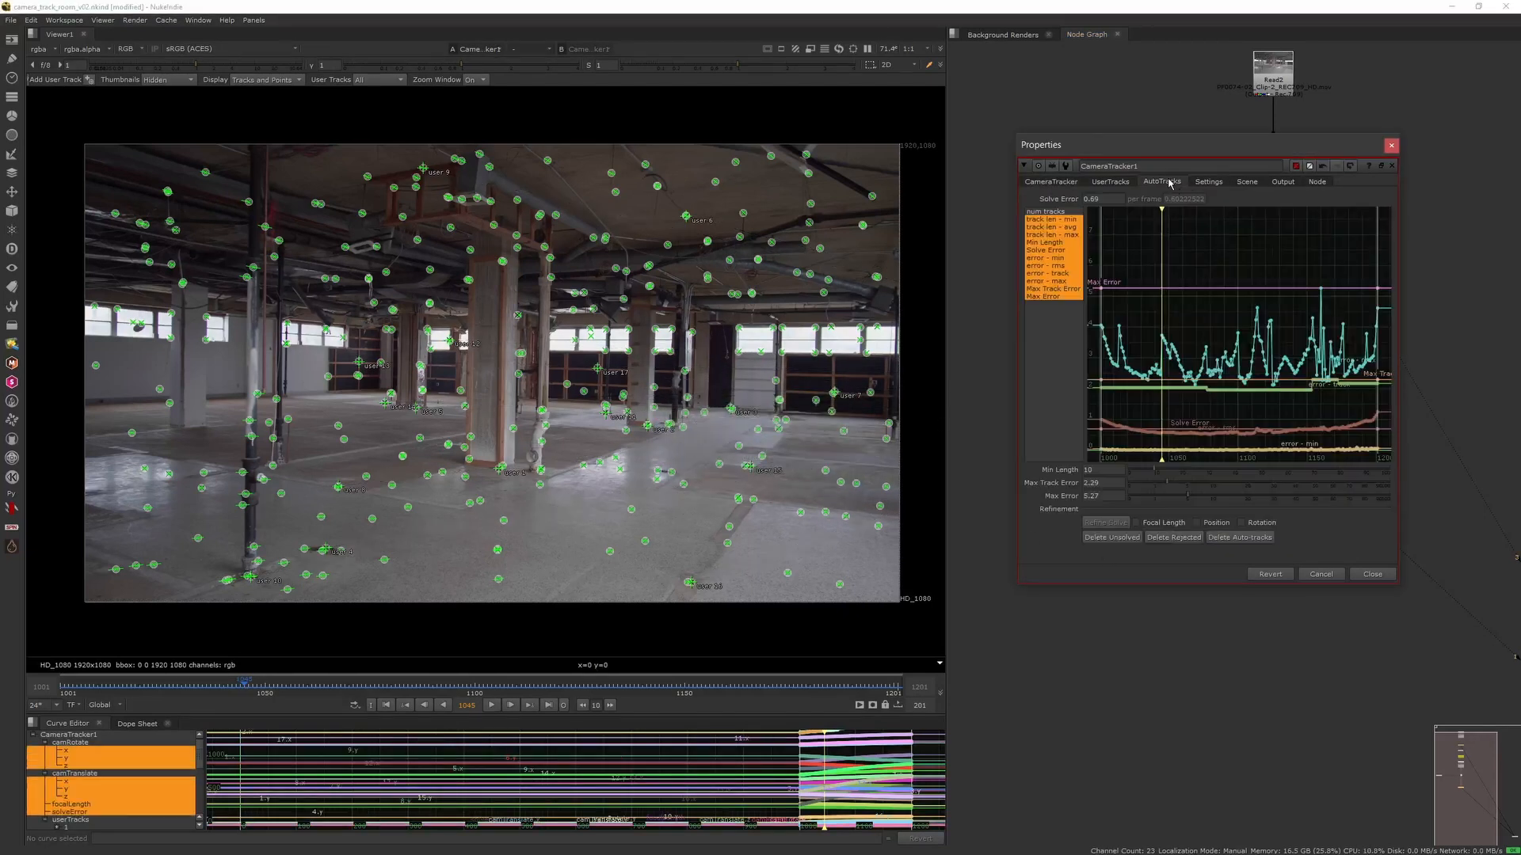
pyautogui.moveTo(483, 688); pyautogui.dragTo(361, 687)
pyautogui.moveTo(1095, 484); pyautogui.dragTo(1057, 497)
pyautogui.write('4')
pyautogui.click(1174, 541)
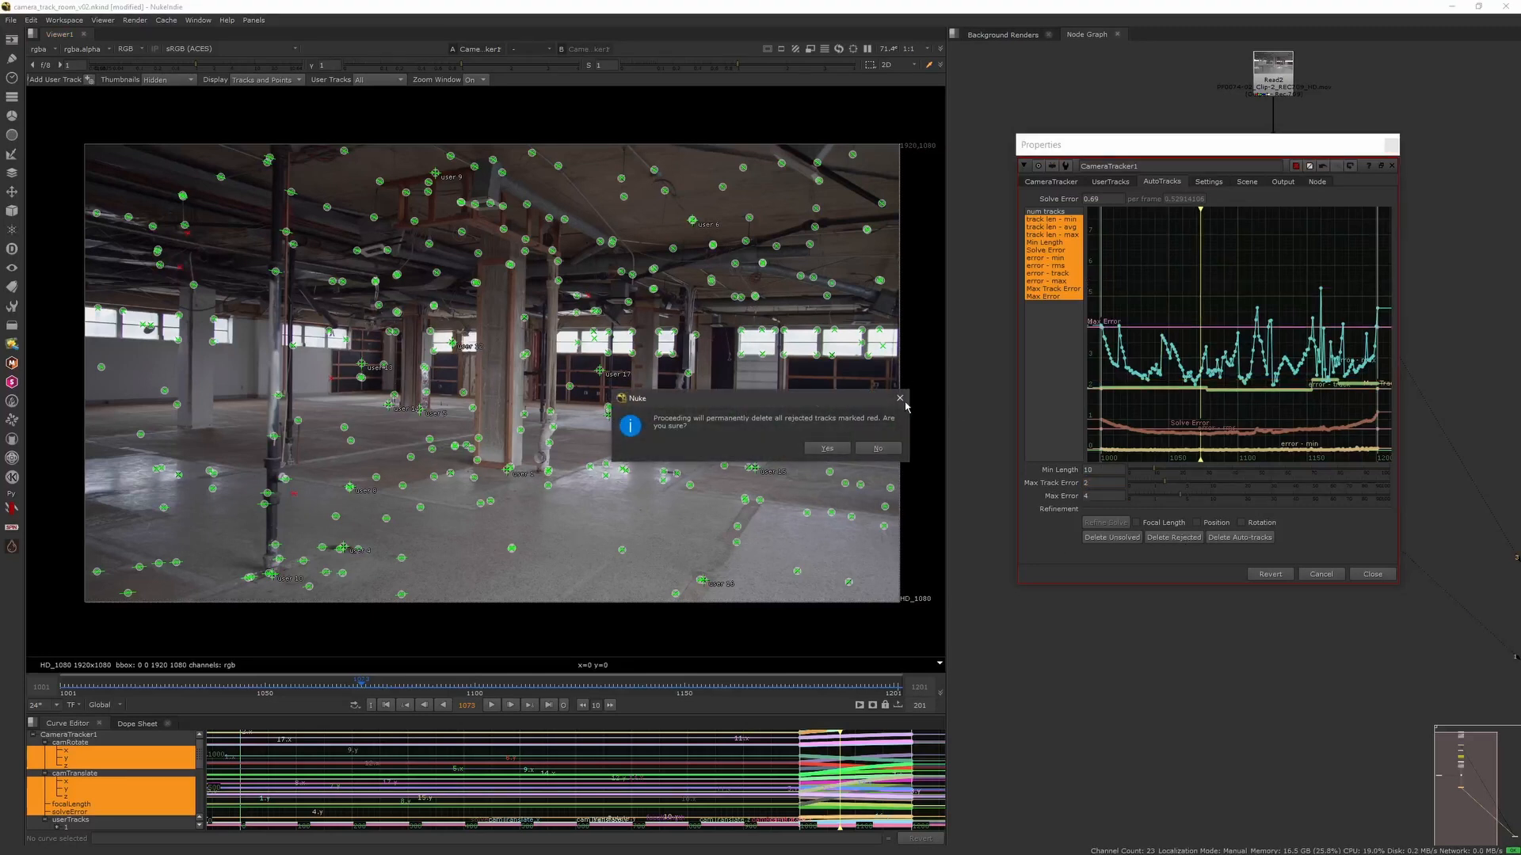
pyautogui.press('Return')
pyautogui.click(1112, 538)
pyautogui.press('Return')
# Check the tracks at other frames, set Max Track Error to 1.5 and Max Error to 3.5, and delete the unsolved and rejected tracks.
pyautogui.click(140, 686)
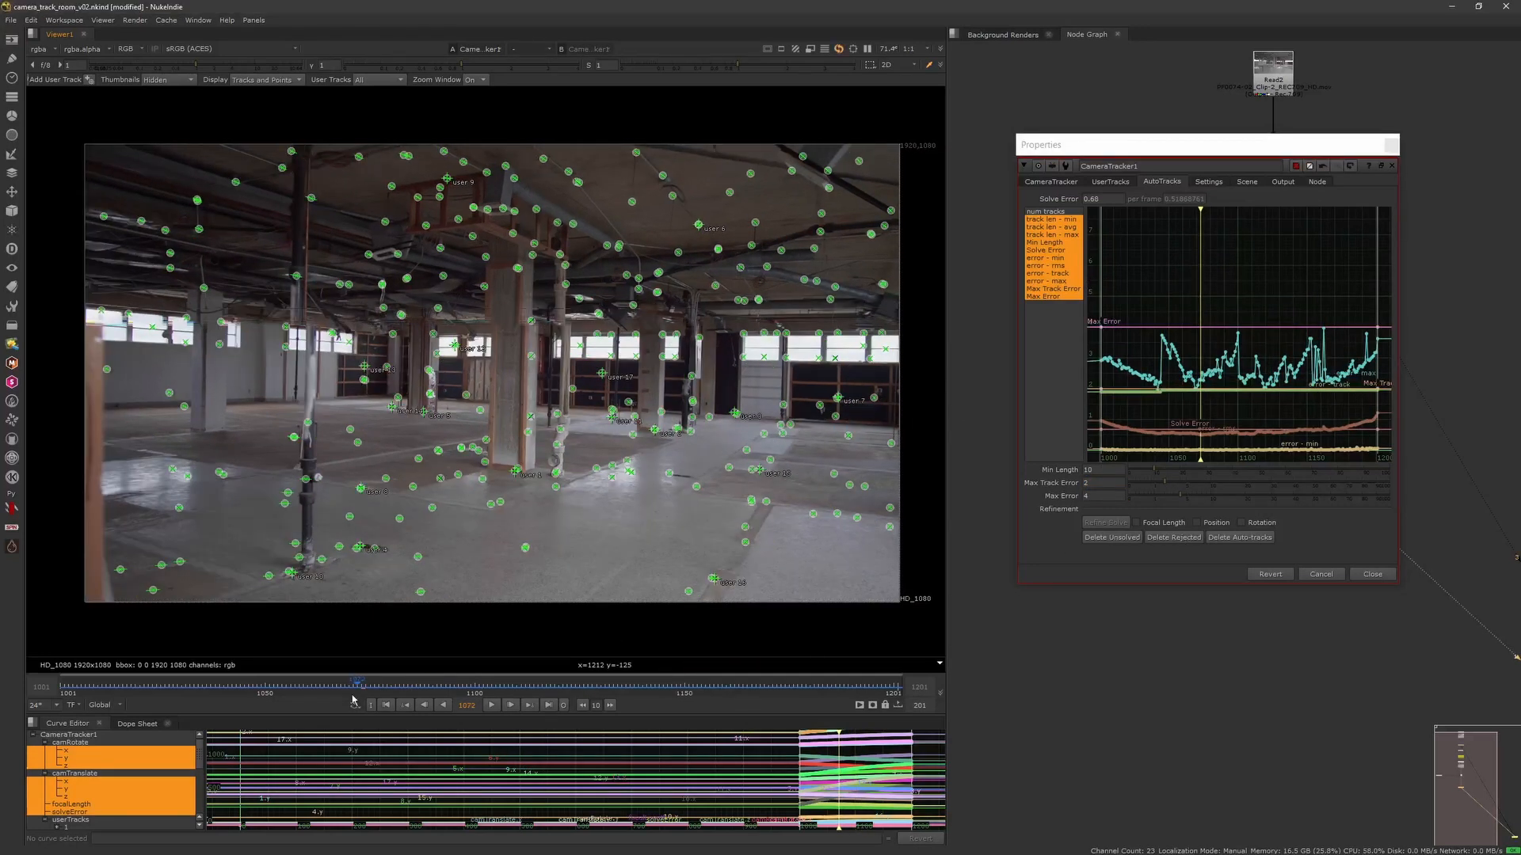
pyautogui.click(437, 686)
pyautogui.click(1093, 495)
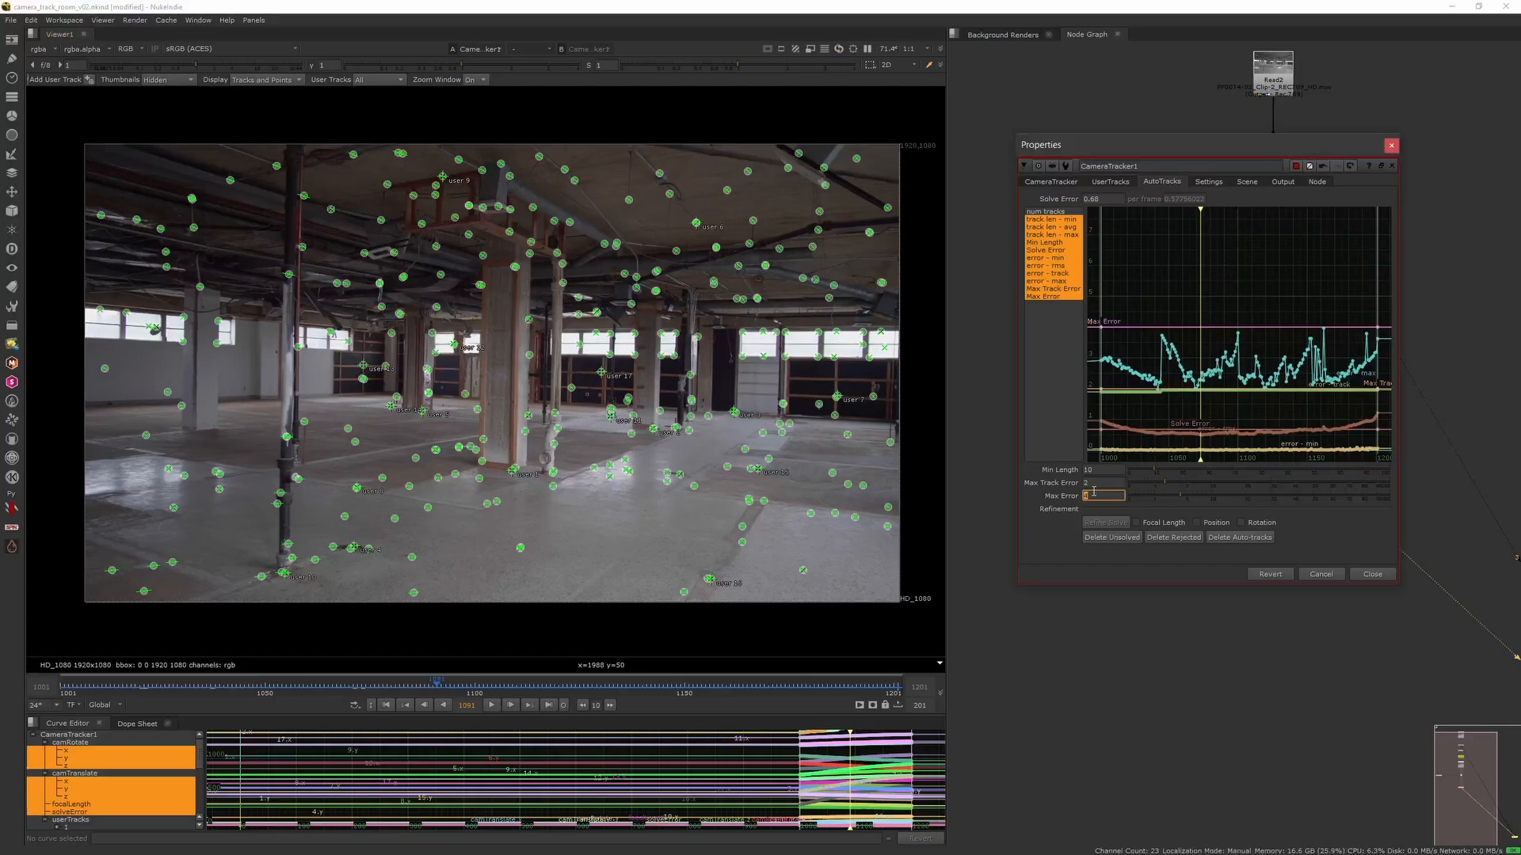
pyautogui.write('1.5')
pyautogui.press('Tab')
pyautogui.write('3.5')
pyautogui.press('Return')
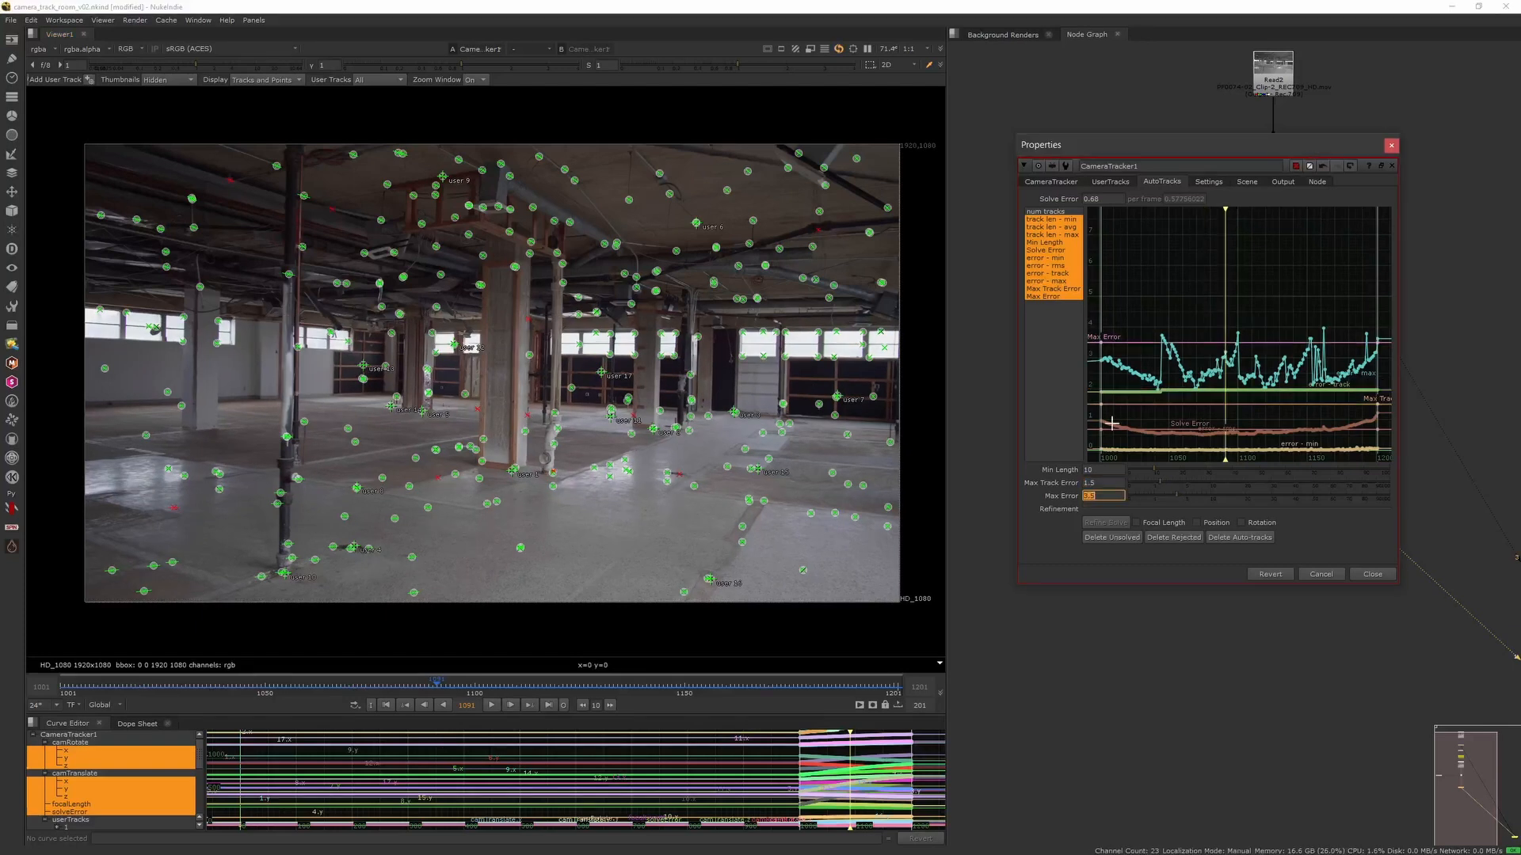
pyautogui.click(1135, 541)
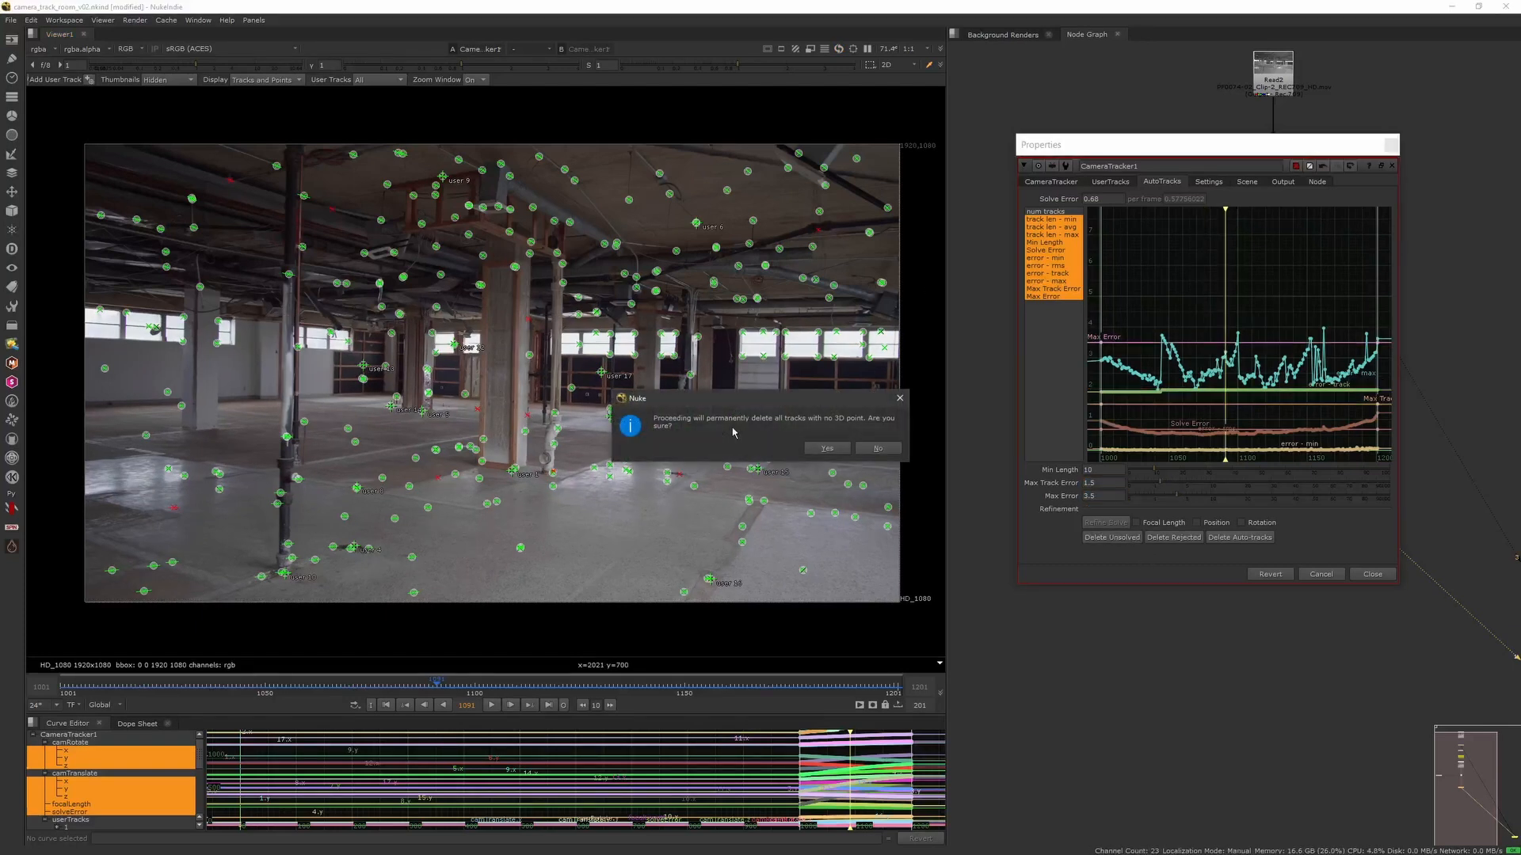
pyautogui.click(839, 447)
pyautogui.click(1174, 540)
pyautogui.click(827, 448)
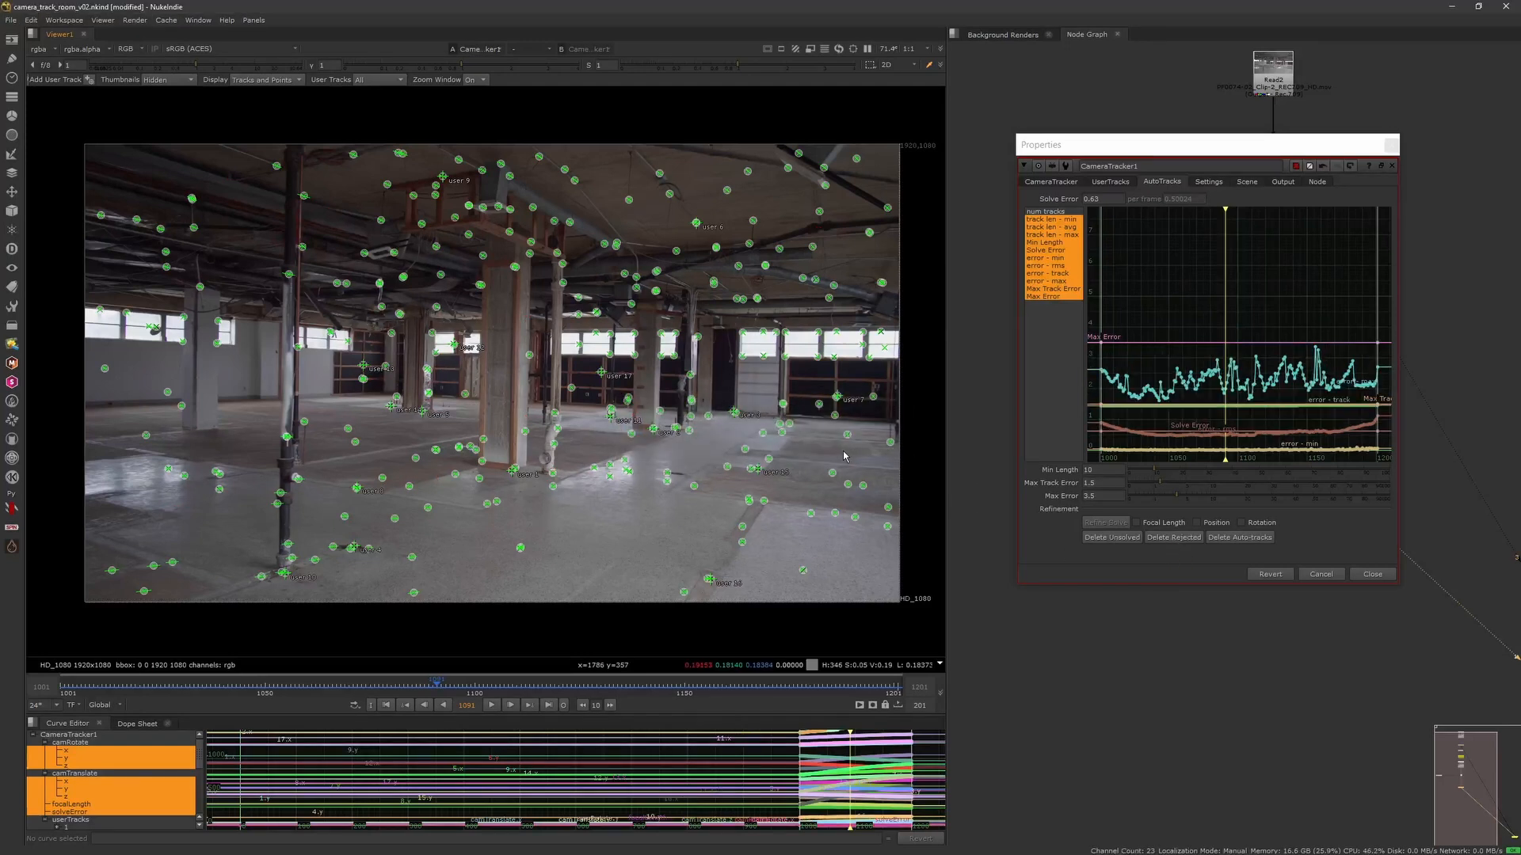
# Set Max Track Error to 1 and Max Error to 3, delete the rejected tracks, and check the remaining ones across the shot.
pyautogui.moveTo(1102, 483); pyautogui.dragTo(1086, 496)
pyautogui.write('1')
pyautogui.press('Tab')
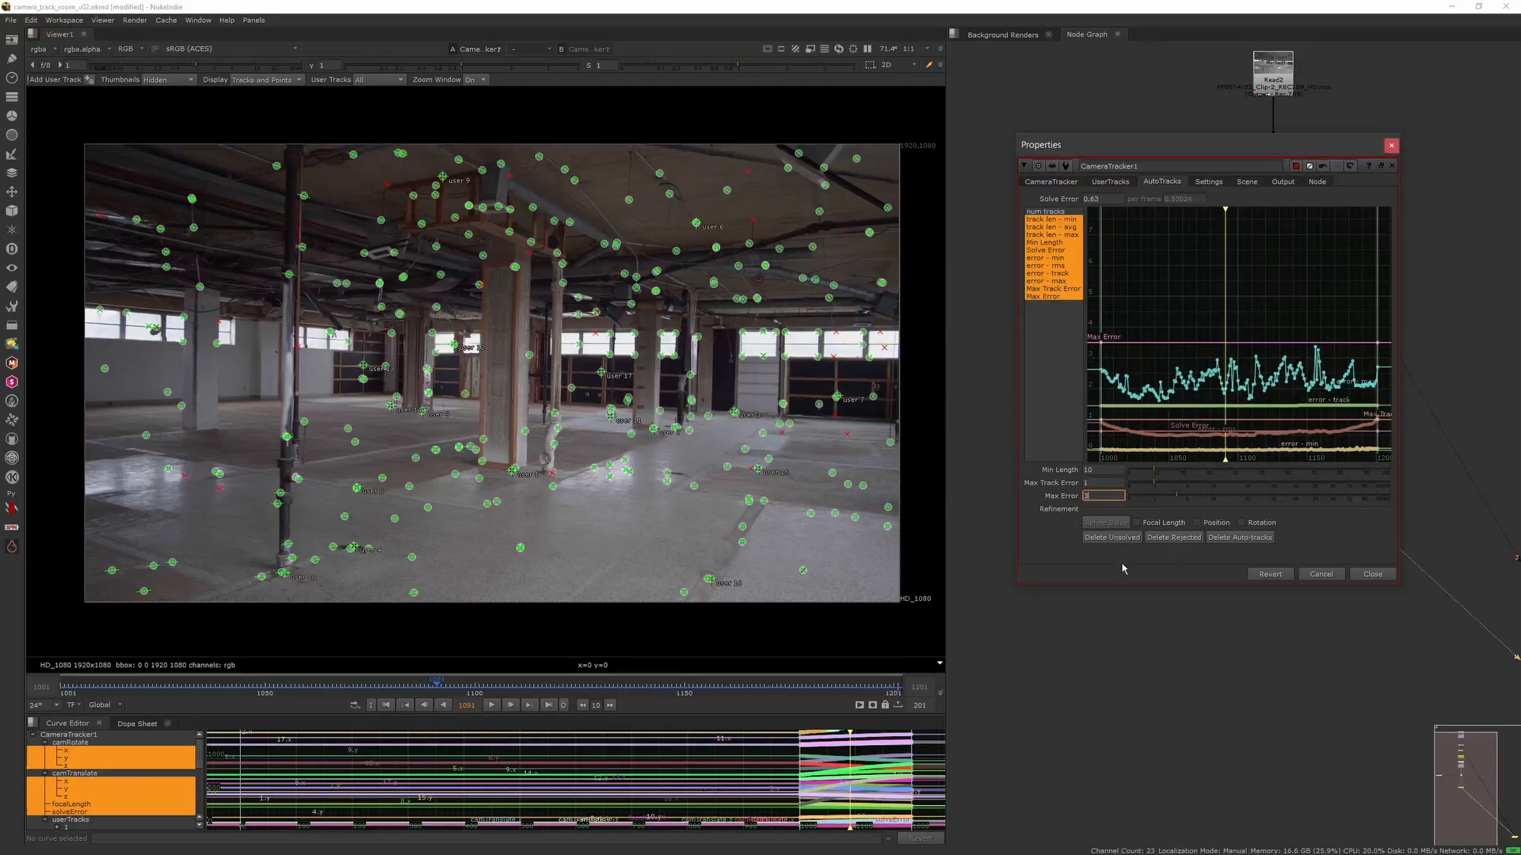
pyautogui.write('3')
pyautogui.press('Return')
pyautogui.moveTo(153, 697); pyautogui.dragTo(624, 694)
pyautogui.moveTo(702, 696); pyautogui.dragTo(249, 687)
pyautogui.click(1043, 186)
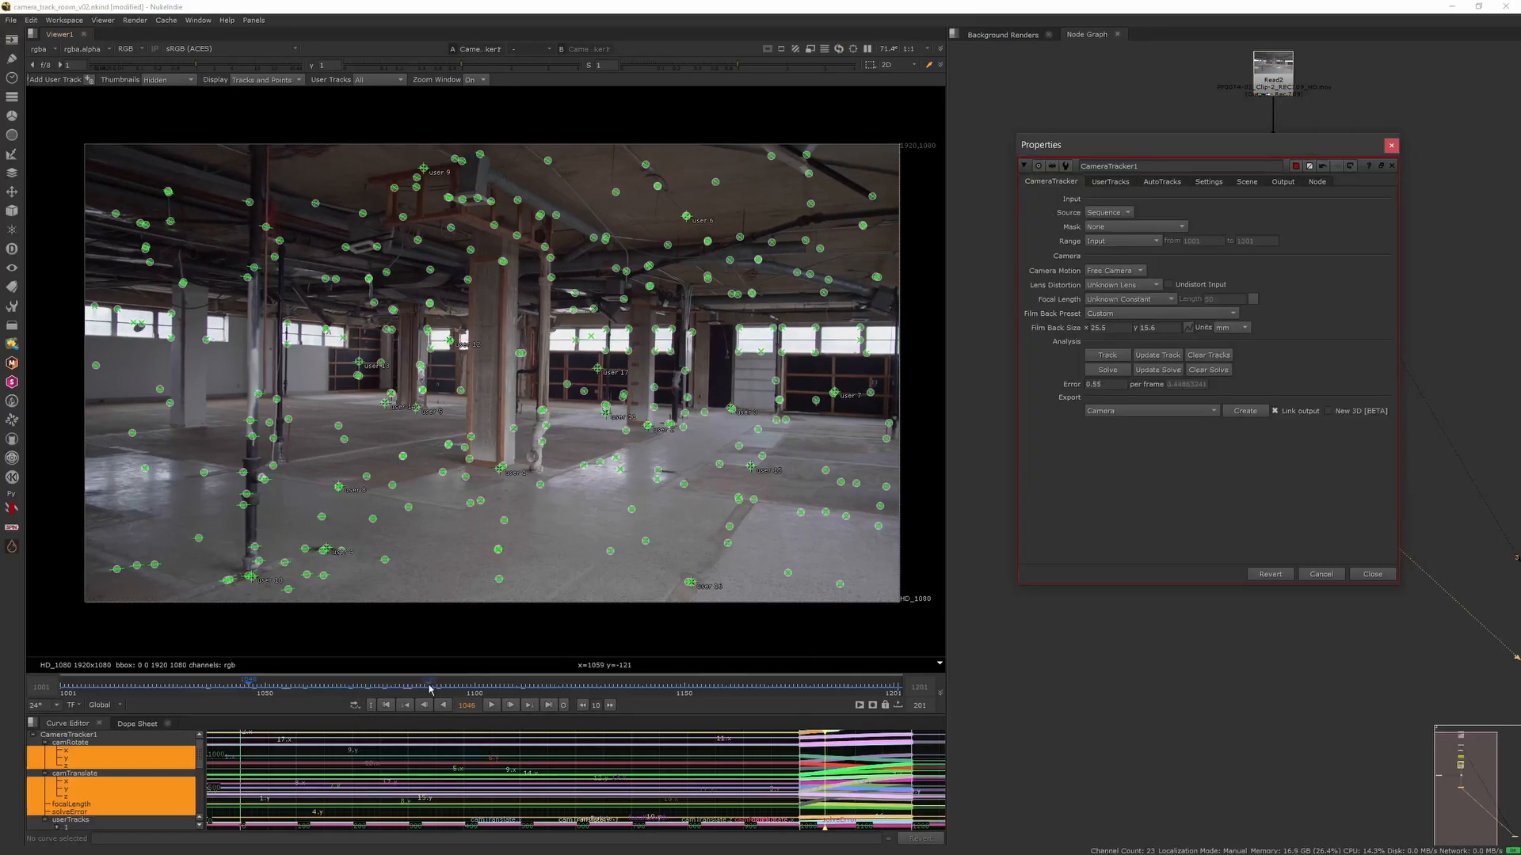
# Go to the first frame, inspect the tracked point cloud in 3D, and set the scene transform's Uniform Scale to 8.
pyautogui.press('Home')
pyautogui.moveTo(1237, 146); pyautogui.dragTo(1218, 454)
pyautogui.moveTo(1212, 412); pyautogui.dragTo(1173, 308, button='middle')
pyautogui.moveTo(1218, 452); pyautogui.dragTo(1151, 342)
pyautogui.click(1199, 373)
pyautogui.press('Tab')
pyautogui.keyDown('ctrl'); pyautogui.moveTo(626, 473); pyautogui.dragTo(322, 481); pyautogui.keyUp('ctrl')
pyautogui.moveTo(323, 482); pyautogui.dragTo(353, 549, button='middle')
pyautogui.keyDown('ctrl'); pyautogui.moveTo(353, 548); pyautogui.dragTo(432, 555); pyautogui.keyUp('ctrl')
pyautogui.moveTo(1067, 662); pyautogui.dragTo(1003, 654)
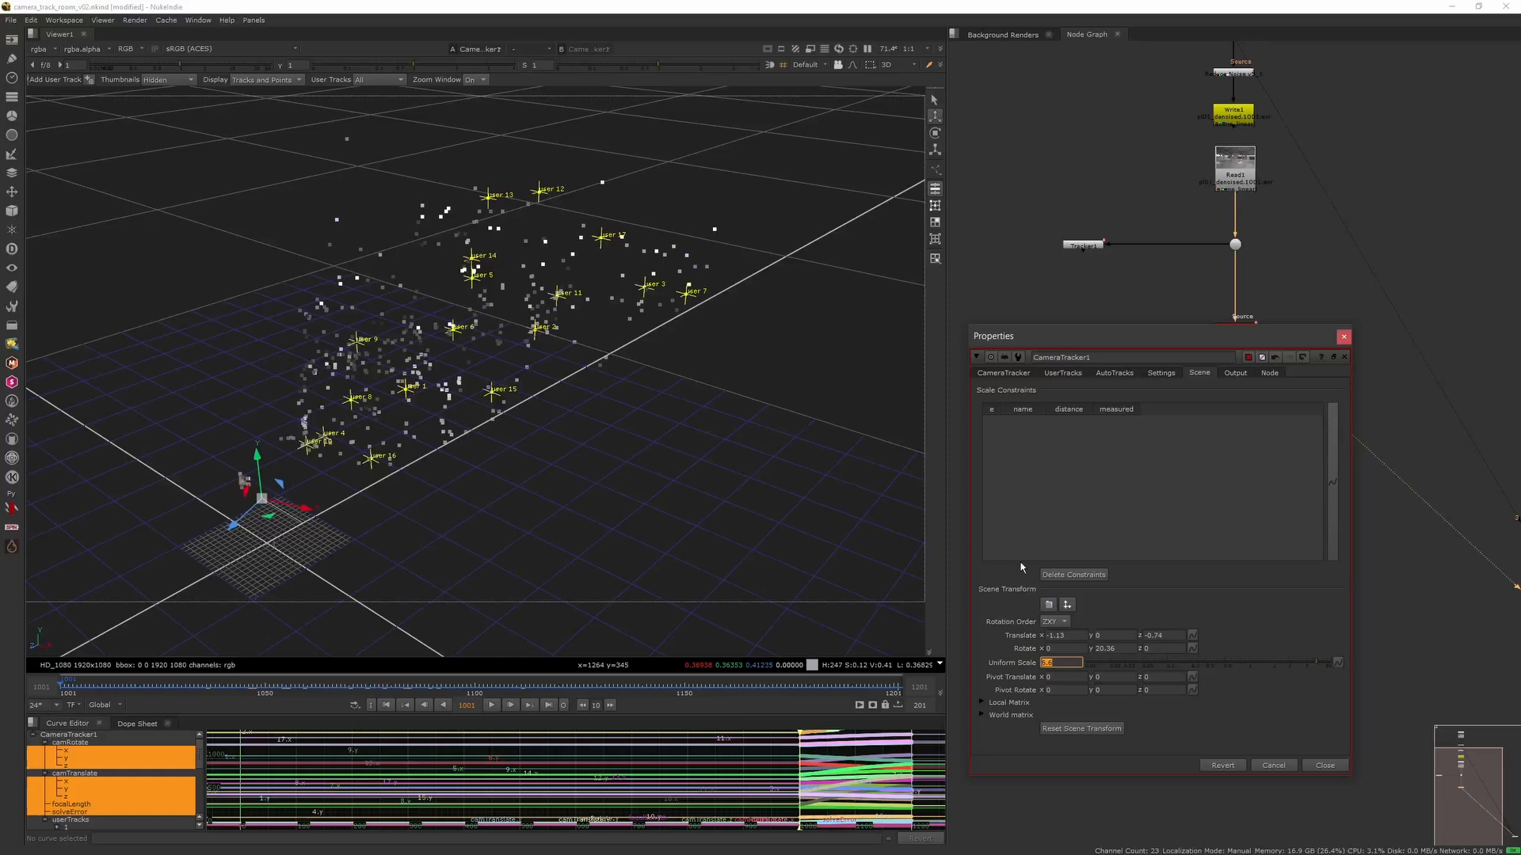
pyautogui.press('Return')
pyautogui.keyDown('ctrl'); pyautogui.moveTo(635, 492); pyautogui.dragTo(808, 498); pyautogui.keyUp('ctrl')
# Select tracks spread across the floor in the 2D view and set them as the scene's ground plane.
pyautogui.press('Tab')
pyautogui.keyDown('shift'); pyautogui.moveTo(365, 425); pyautogui.dragTo(290, 473); pyautogui.keyUp('shift')
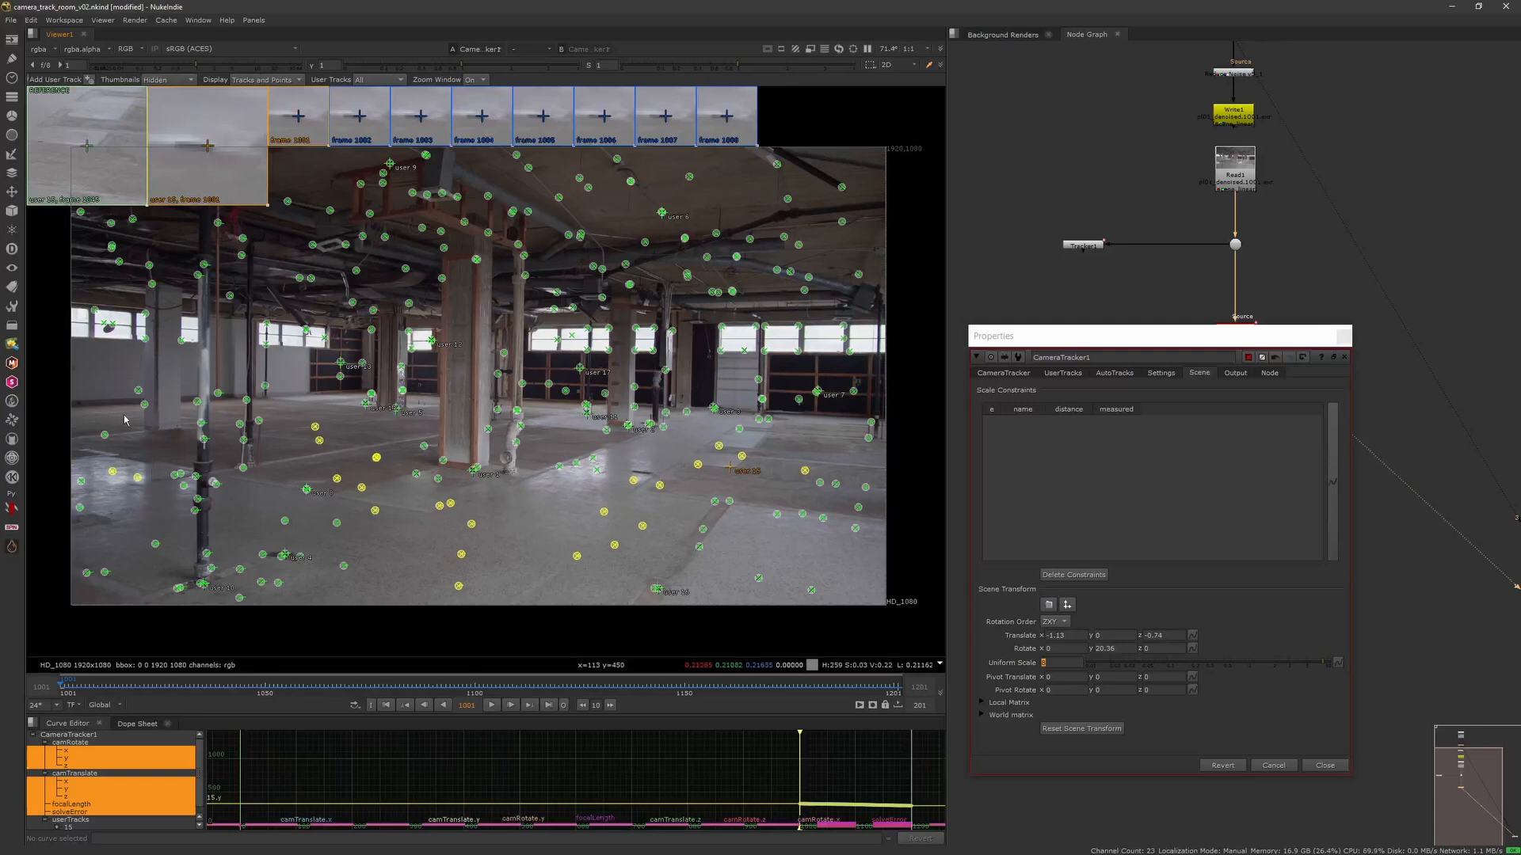
pyautogui.keyDown('shift'); pyautogui.moveTo(148, 533); pyautogui.dragTo(163, 553); pyautogui.keyUp('shift')
pyautogui.keyDown('shift'); pyautogui.moveTo(196, 594); pyautogui.dragTo(210, 578); pyautogui.keyUp('shift')
pyautogui.keyDown('shift'); pyautogui.moveTo(466, 486); pyautogui.dragTo(484, 465); pyautogui.keyUp('shift')
pyautogui.keyDown('shift'); pyautogui.moveTo(389, 423); pyautogui.dragTo(404, 403); pyautogui.keyUp('shift')
pyautogui.keyDown('shift'); pyautogui.moveTo(638, 442); pyautogui.dragTo(597, 402); pyautogui.keyUp('shift')
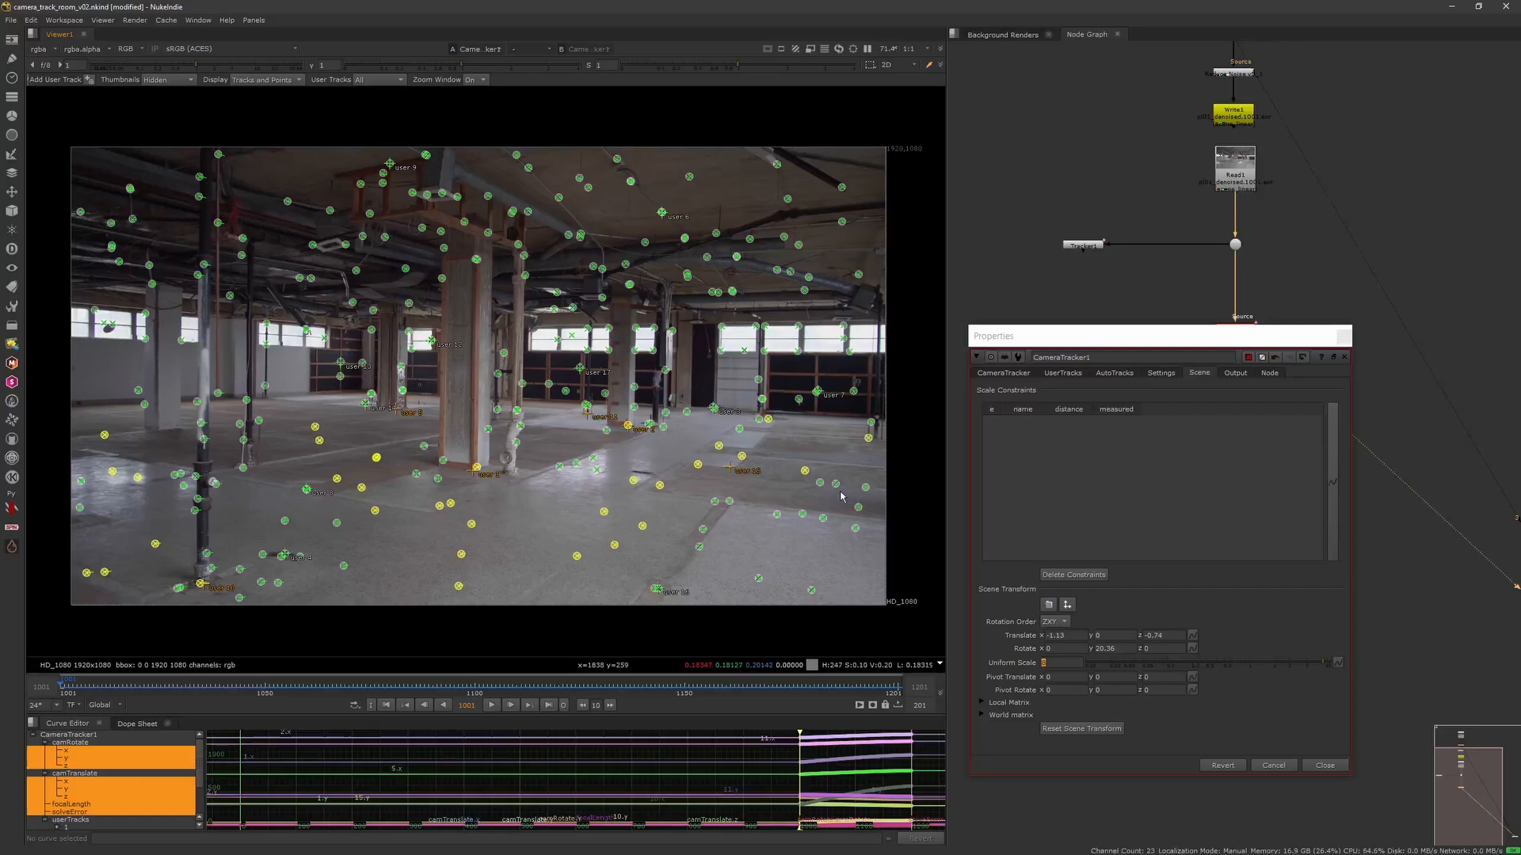
pyautogui.rightClick(806, 467)
pyautogui.moveTo(846, 528)
pyautogui.click(937, 527)
# Check the ground plane in 3D, create a card from the selected floor tracks, and close the open properties.
pyautogui.press('Tab')
pyautogui.keyDown('ctrl'); pyautogui.moveTo(762, 518); pyautogui.dragTo(312, 448); pyautogui.keyUp('ctrl')
pyautogui.press('Tab')
pyautogui.rightClick(693, 480)
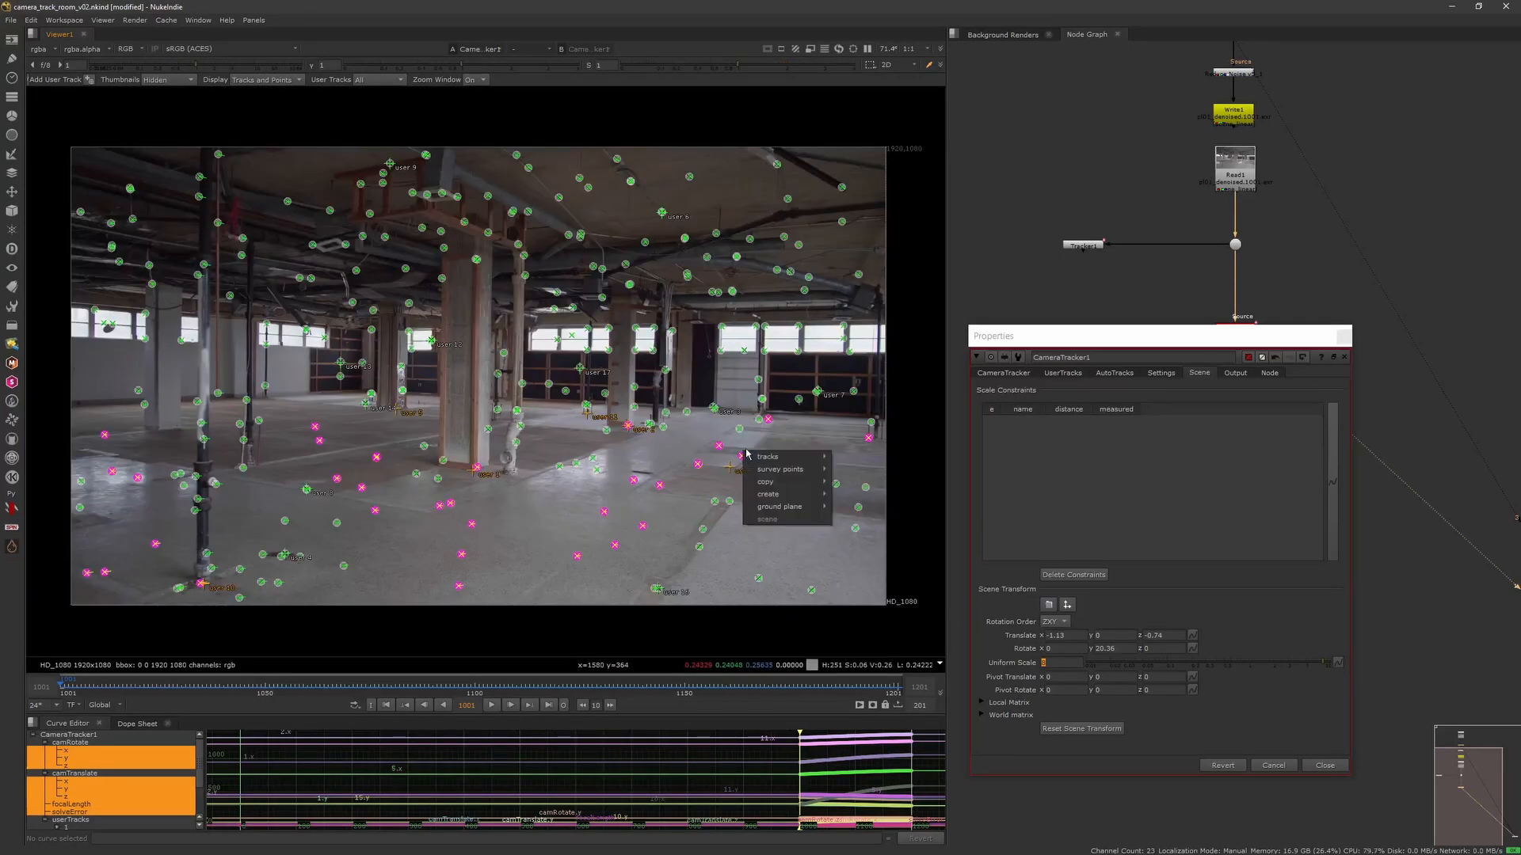
pyautogui.click(863, 535)
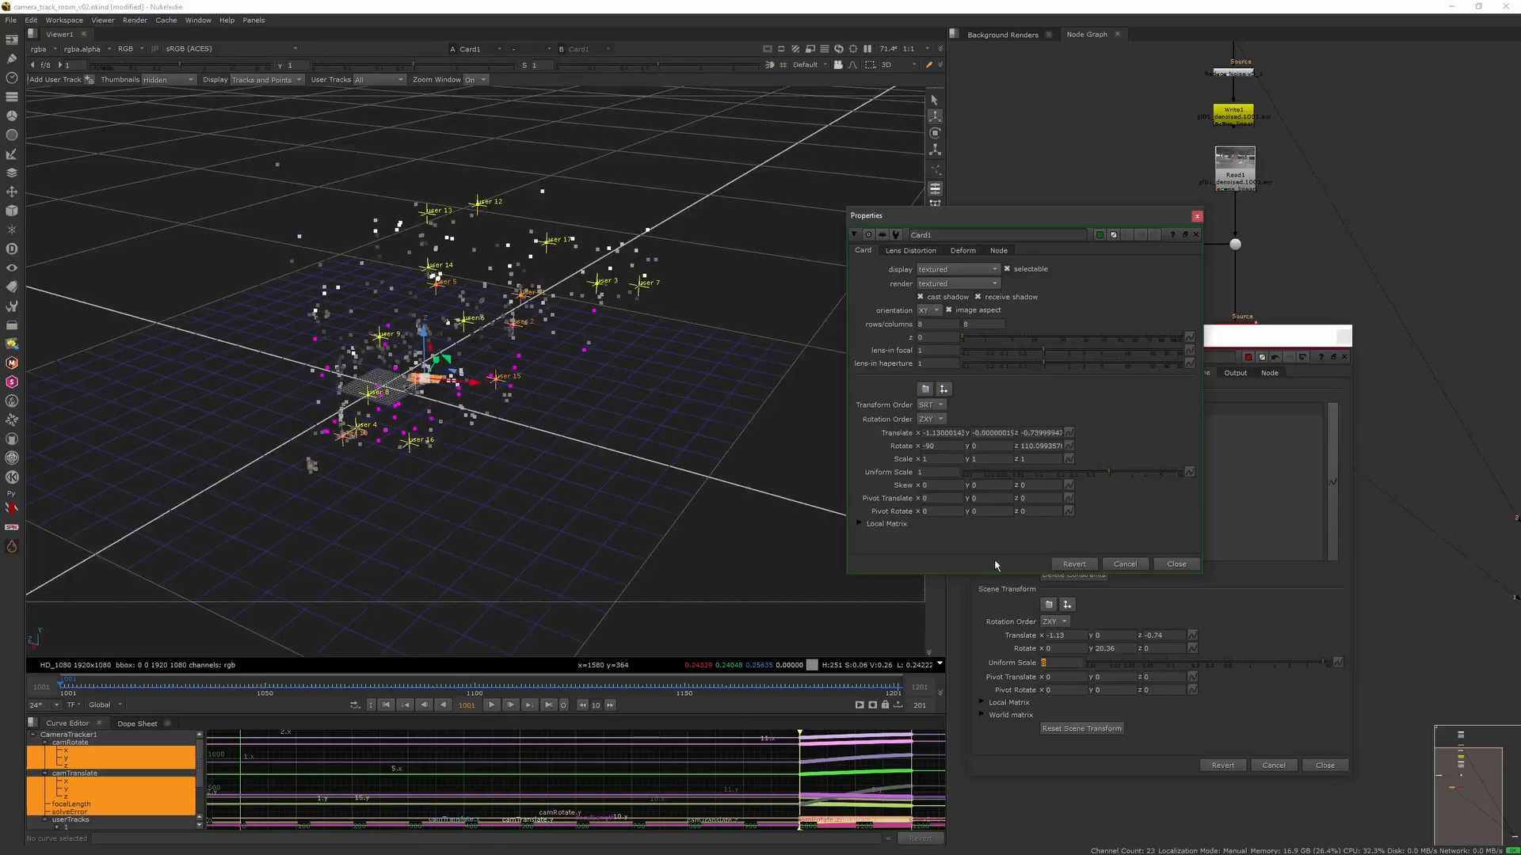
pyautogui.click(1176, 564)
pyautogui.click(1329, 334)
# Add a CheckerBoard node feeding the new card and move both beside the CameraTracker.
pyautogui.press('Tab')
pyautogui.write('chec')
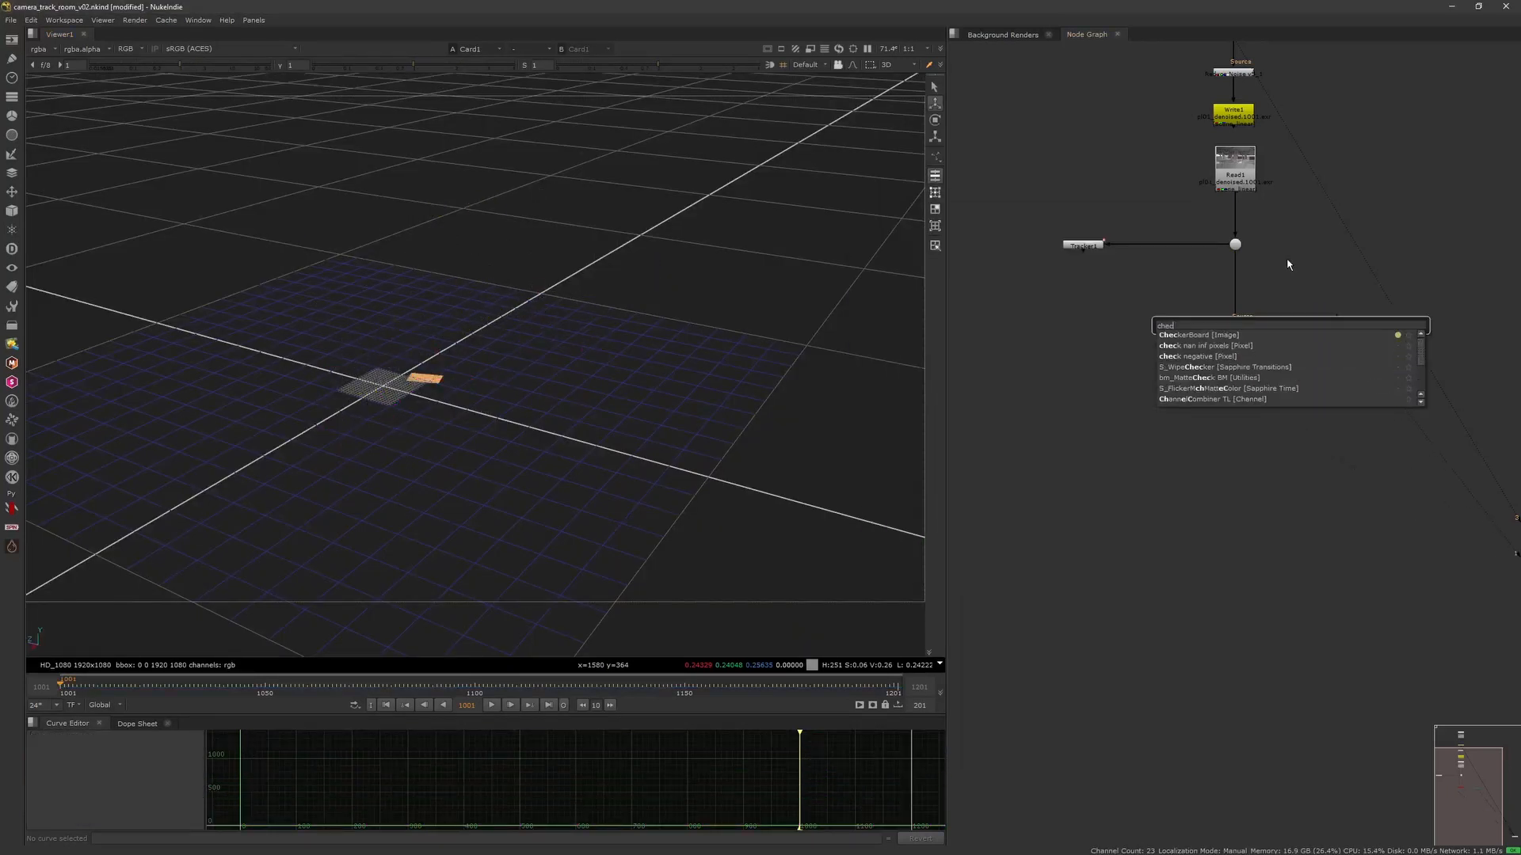
pyautogui.click(1202, 339)
pyautogui.moveTo(1282, 363); pyautogui.dragTo(1328, 287)
# Export a scene setup with camera, point cloud, lens distortion and ScanlineRender from the CameraTracker, and close its properties.
pyautogui.hotkey('ctrl', 'shift', 'a')
pyautogui.doubleClick(1236, 328)
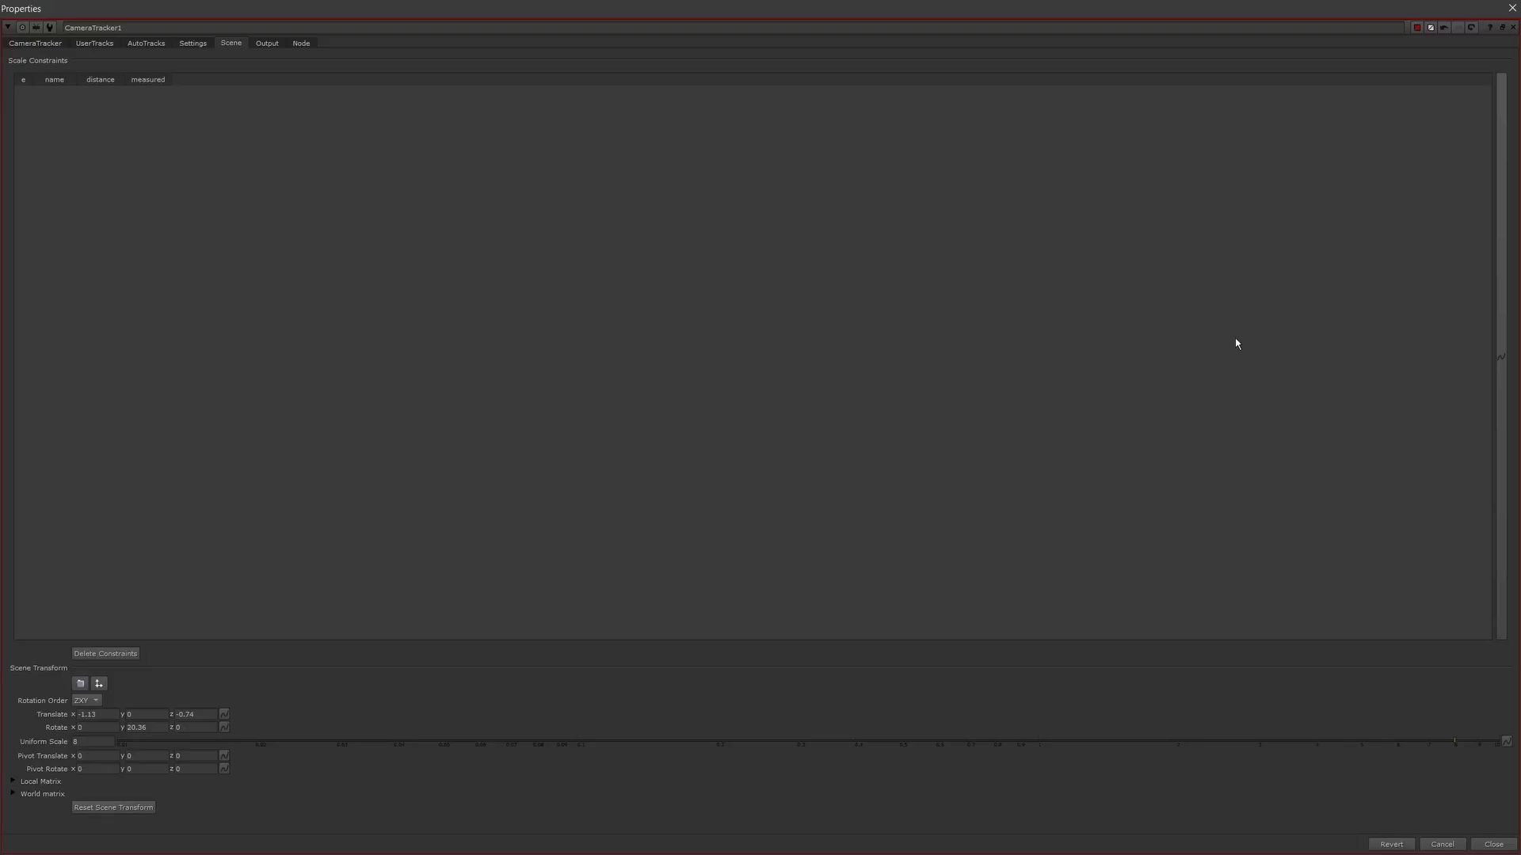
pyautogui.click(1512, 9)
pyautogui.doubleClick(1237, 329)
pyautogui.moveTo(1483, 4); pyautogui.dragTo(845, 111)
pyautogui.click(1354, 144)
pyautogui.click(1353, 145)
pyautogui.click(468, 147)
pyautogui.click(577, 376)
pyautogui.click(596, 428)
pyautogui.click(659, 379)
pyautogui.click(915, 111)
# Move the Scene and ScanlineRender nodes further down the graph and delete the dot feeding the render's background input.
pyautogui.moveTo(1136, 308); pyautogui.dragTo(1097, 258, button='middle')
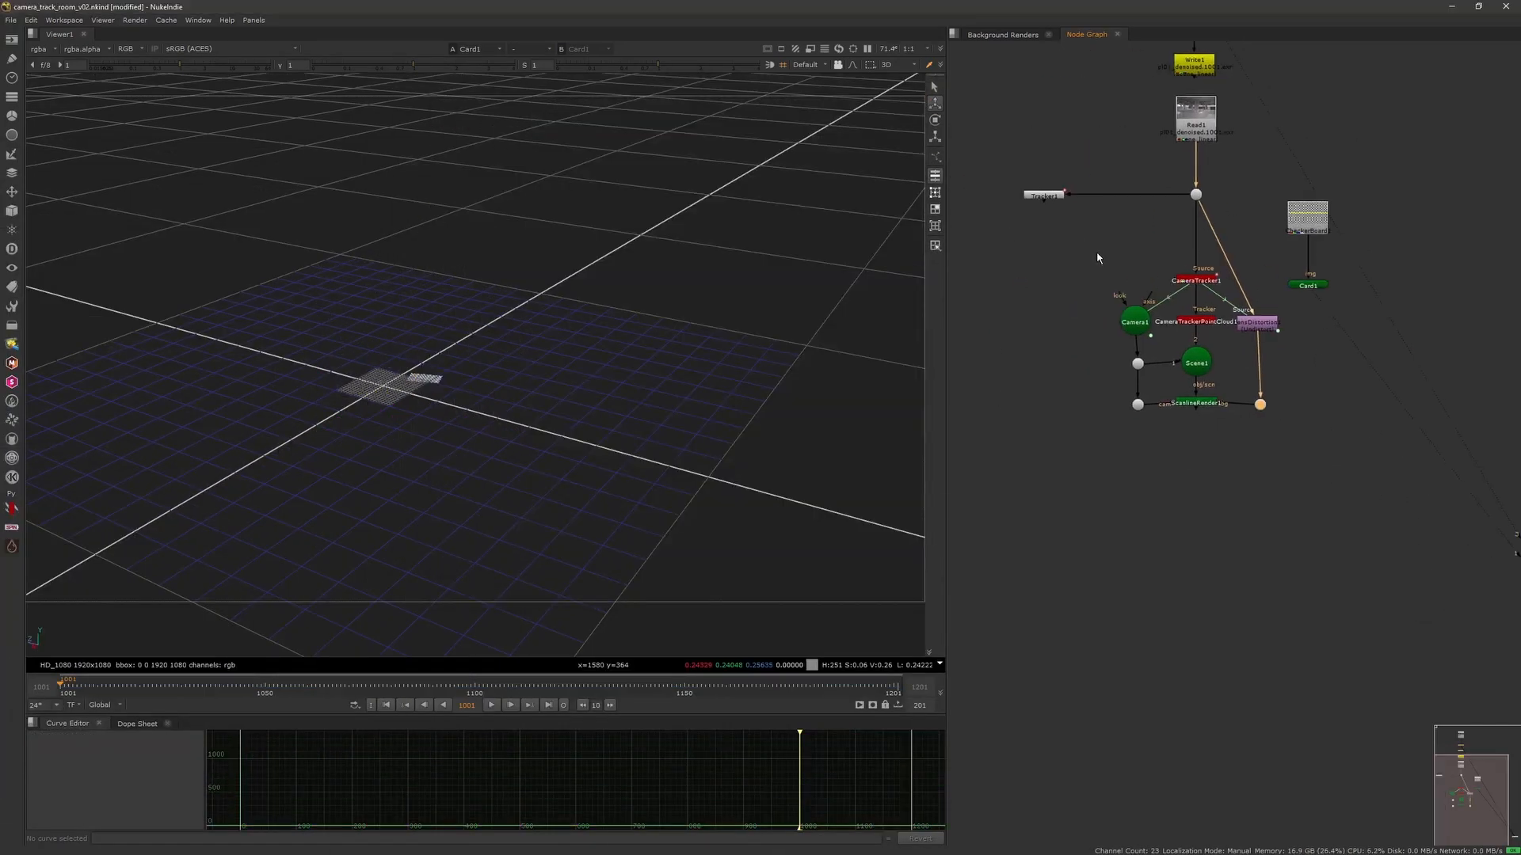
pyautogui.moveTo(1076, 451); pyautogui.dragTo(1301, 359)
pyautogui.moveTo(1239, 405); pyautogui.dragTo(1195, 445)
pyautogui.moveTo(1081, 462); pyautogui.dragTo(1296, 364)
pyautogui.moveTo(1077, 473); pyautogui.dragTo(1292, 358)
pyautogui.moveTo(1197, 366); pyautogui.dragTo(1196, 678)
pyautogui.moveTo(1288, 706); pyautogui.dragTo(1262, 507, button='middle')
pyautogui.moveTo(1270, 445); pyautogui.dragTo(1207, 549)
pyautogui.press('Delete')
# Add a Reformat node, view it, and connect it to the ScanlineRender's background input.
pyautogui.click(1253, 458)
pyautogui.press('Tab')
pyautogui.press('Return')
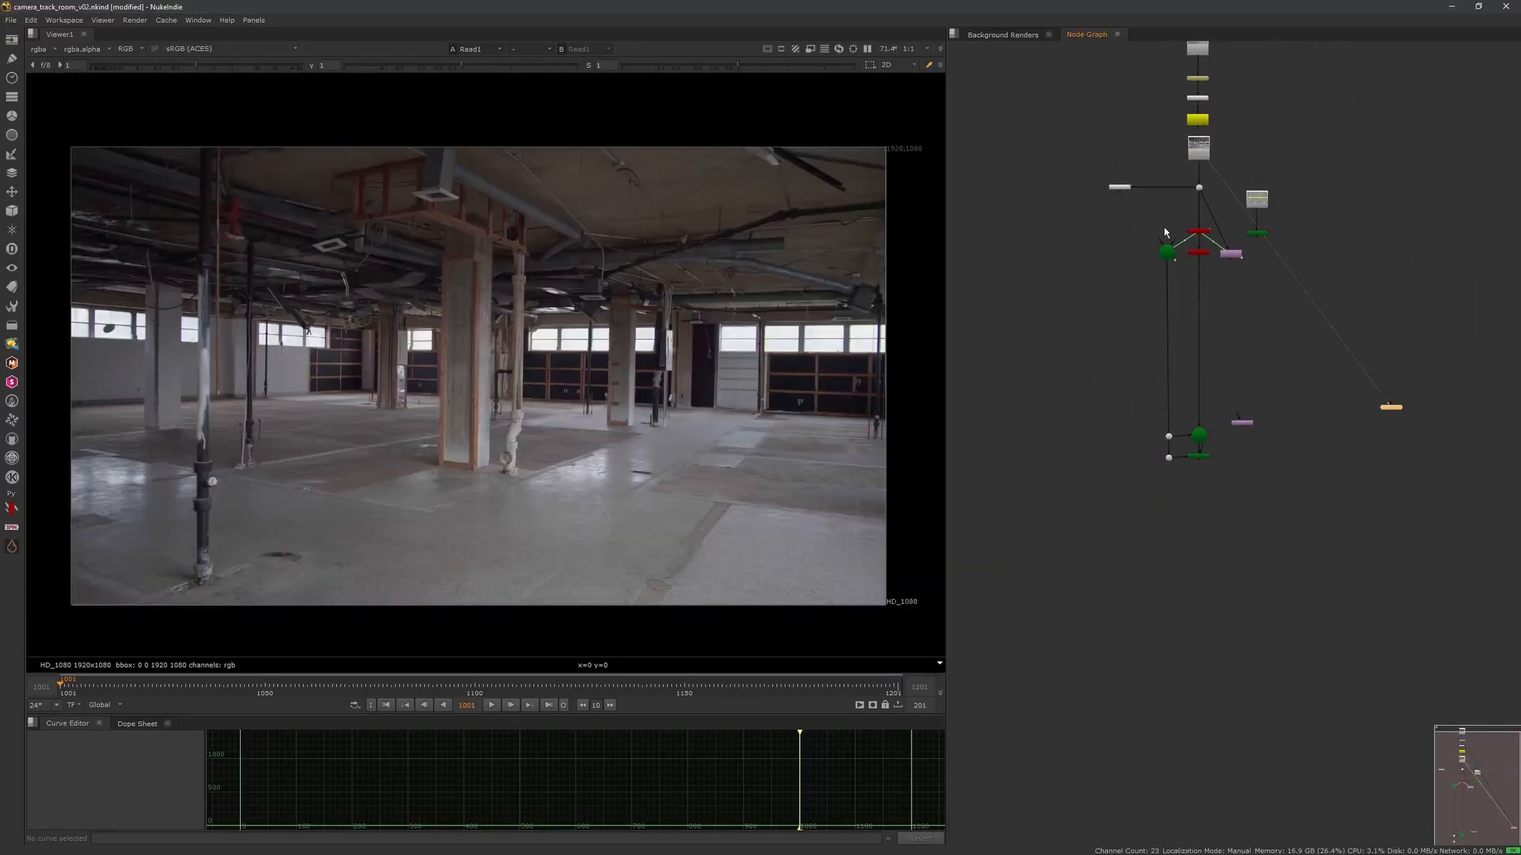
pyautogui.scroll(5, 1204, 428)
pyautogui.click(1224, 453)
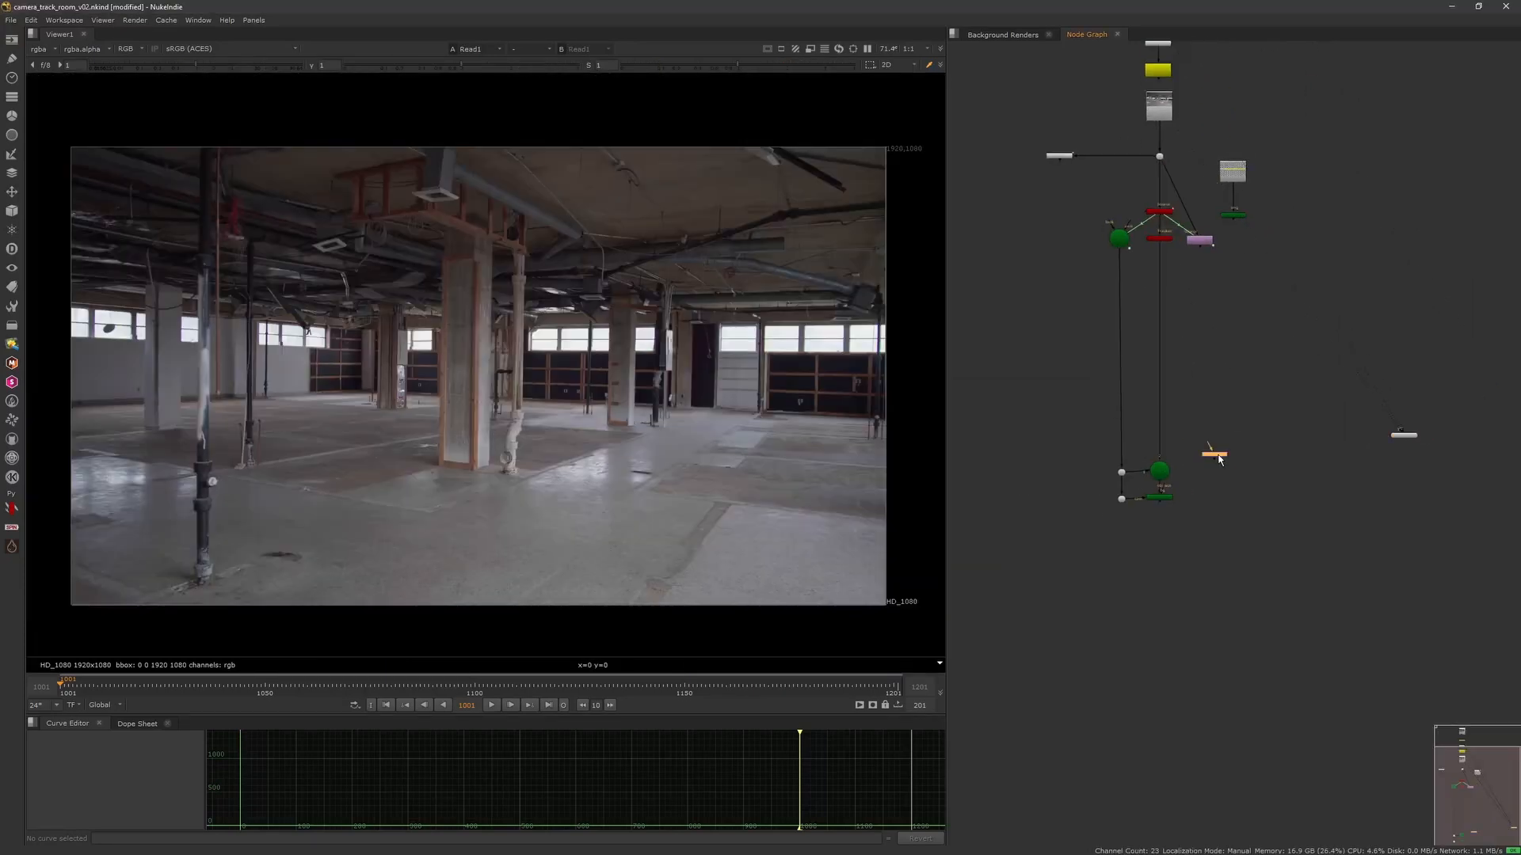
pyautogui.press('1')
pyautogui.doubleClick(1231, 453)
pyautogui.click(1215, 380)
pyautogui.click(1129, 474)
pyautogui.moveTo(1134, 508); pyautogui.dragTo(1221, 452)
pyautogui.moveTo(1230, 452); pyautogui.dragTo(1263, 521)
# Place the LensDistortion node after the ScanlineRender and switch its output mode to redistort.
pyautogui.scroll(-4, 1266, 521)
pyautogui.moveTo(1269, 336); pyautogui.dragTo(1292, 395)
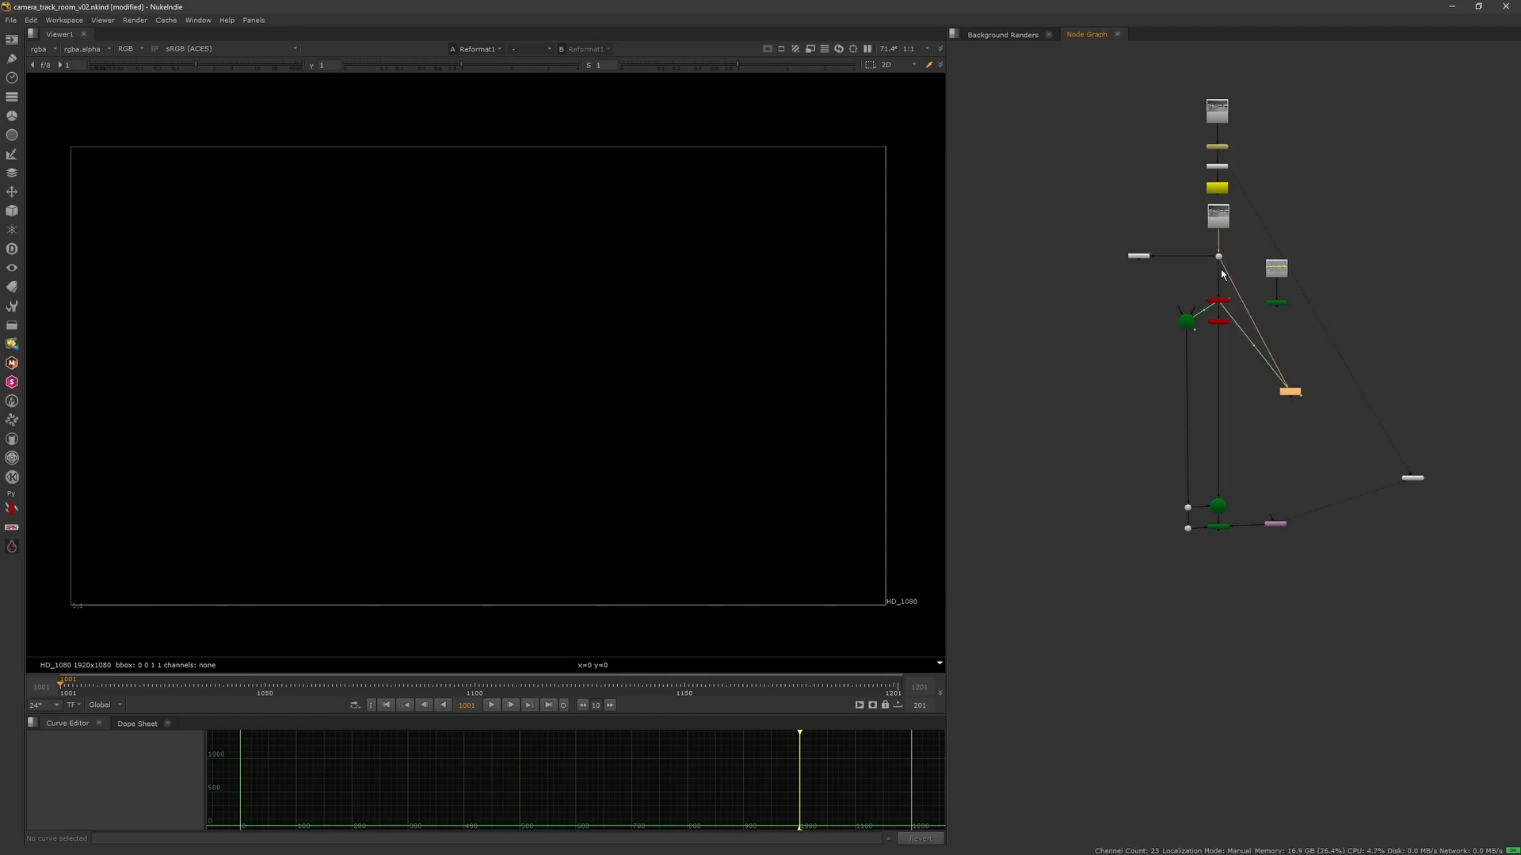
pyautogui.scroll(4, 1276, 665)
pyautogui.moveTo(1309, 482); pyautogui.dragTo(1158, 347)
pyautogui.doubleClick(1325, 505)
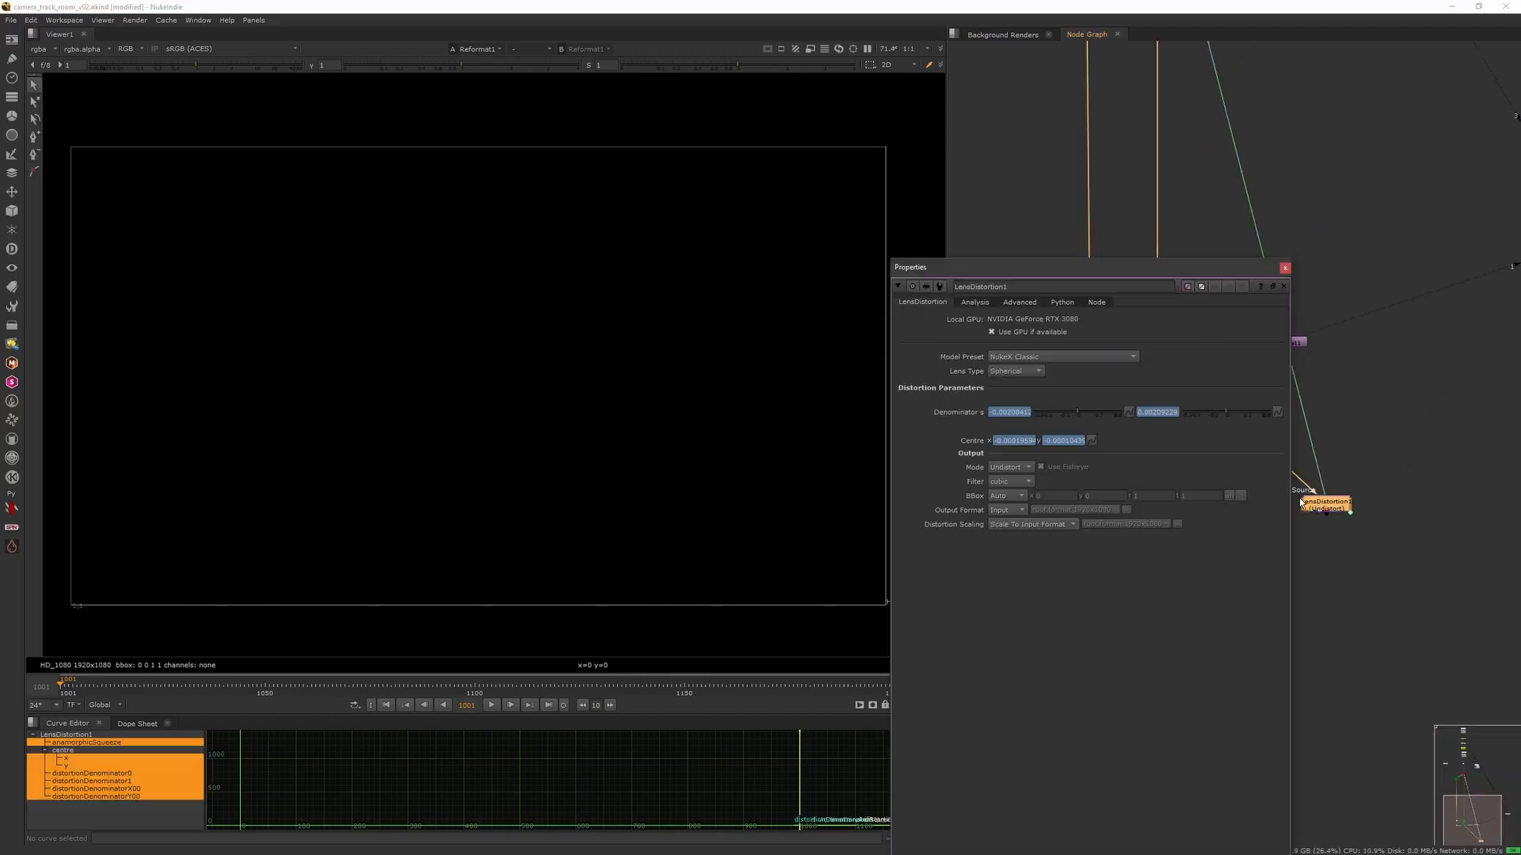
pyautogui.click(1010, 469)
pyautogui.click(1017, 480)
pyautogui.click(1285, 269)
# Branch the plate off to the side through two dots leading down to below the render nodes.
pyautogui.scroll(-5, 1299, 436)
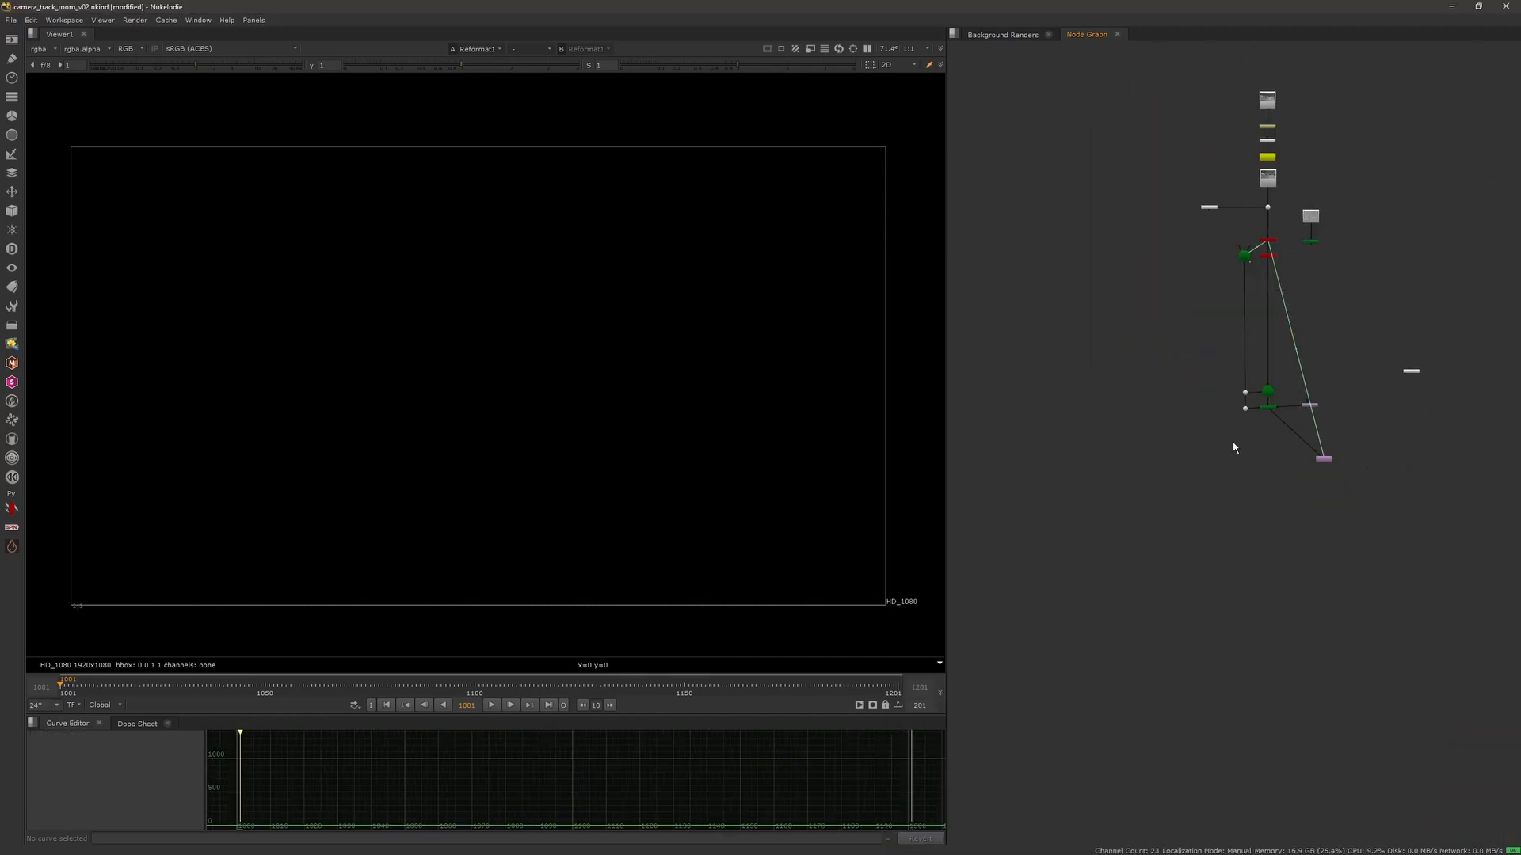
pyautogui.moveTo(1104, 292); pyautogui.dragTo(1065, 339, button='middle')
pyautogui.click(1068, 295)
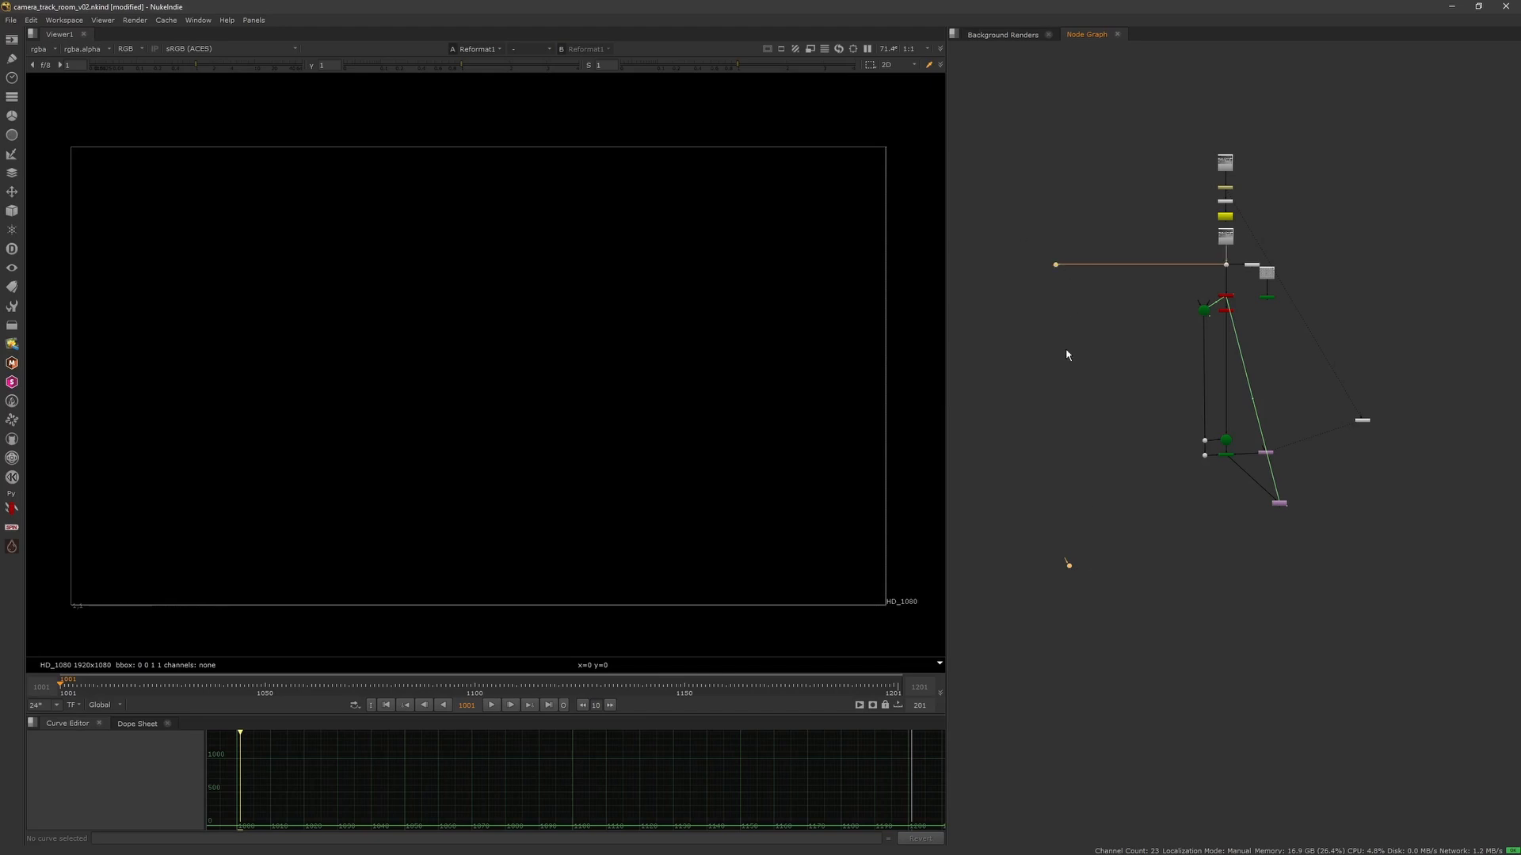
pyautogui.moveTo(1070, 565); pyautogui.dragTo(1066, 564)
# Add a Merge node below the ScanlineRender that puts the render over the plate, and view the result.
pyautogui.keyDown('shift'); pyautogui.moveTo(1242, 493); pyautogui.dragTo(1298, 523); pyautogui.keyUp('shift')
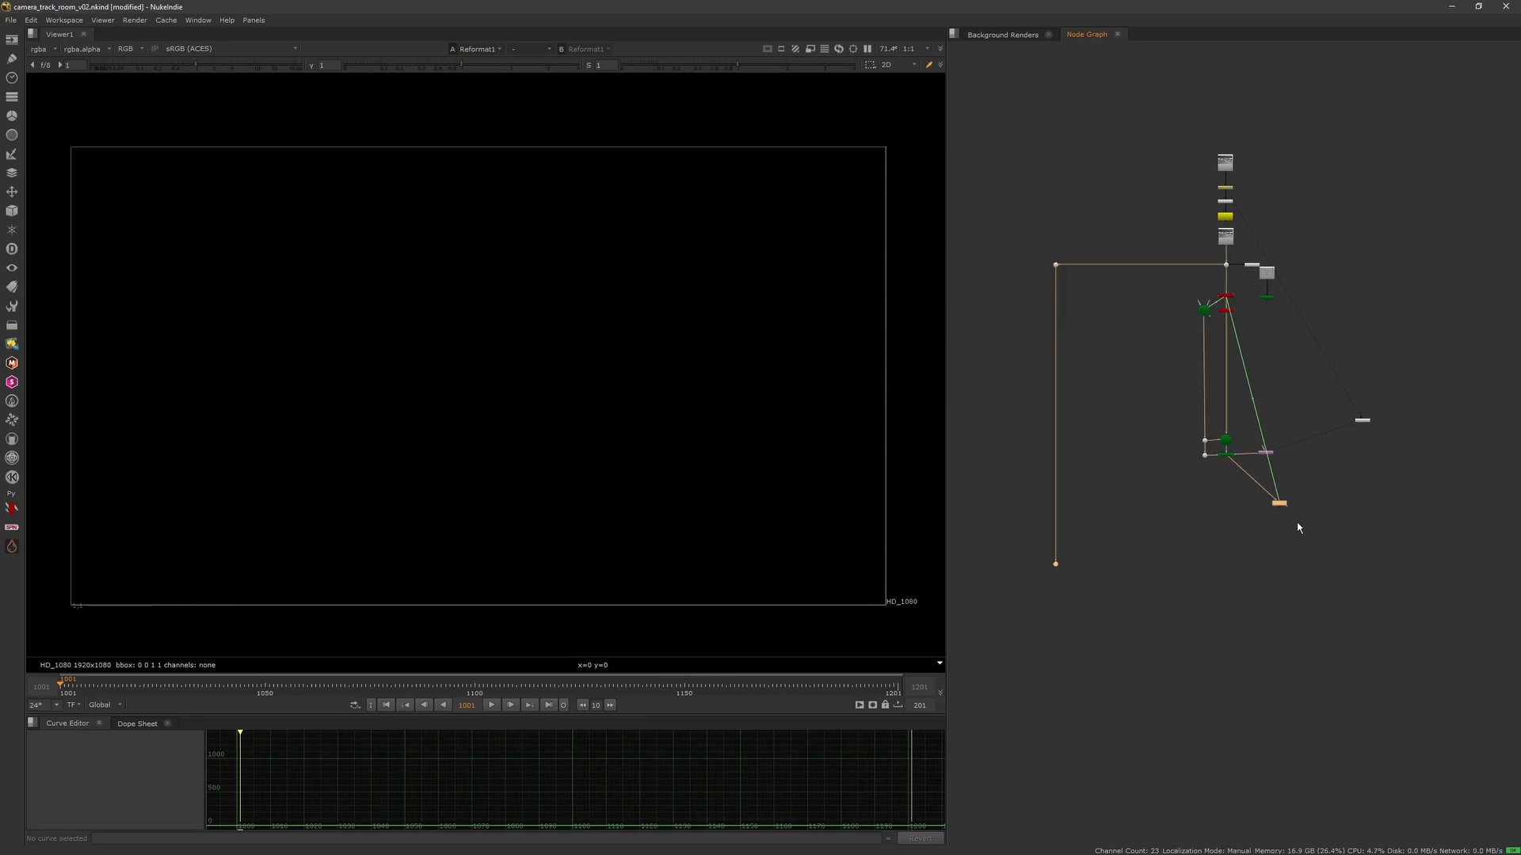
pyautogui.click(1200, 544)
pyautogui.press('m')
pyautogui.click(1174, 475)
pyautogui.moveTo(1057, 566); pyautogui.dragTo(1057, 565)
pyautogui.moveTo(1196, 533); pyautogui.dragTo(1227, 455)
pyautogui.click(1249, 514)
pyautogui.click(1203, 545)
pyautogui.moveTo(1203, 548); pyautogui.dragTo(1224, 574)
pyautogui.press('1')
pyautogui.scroll(5, 1116, 471)
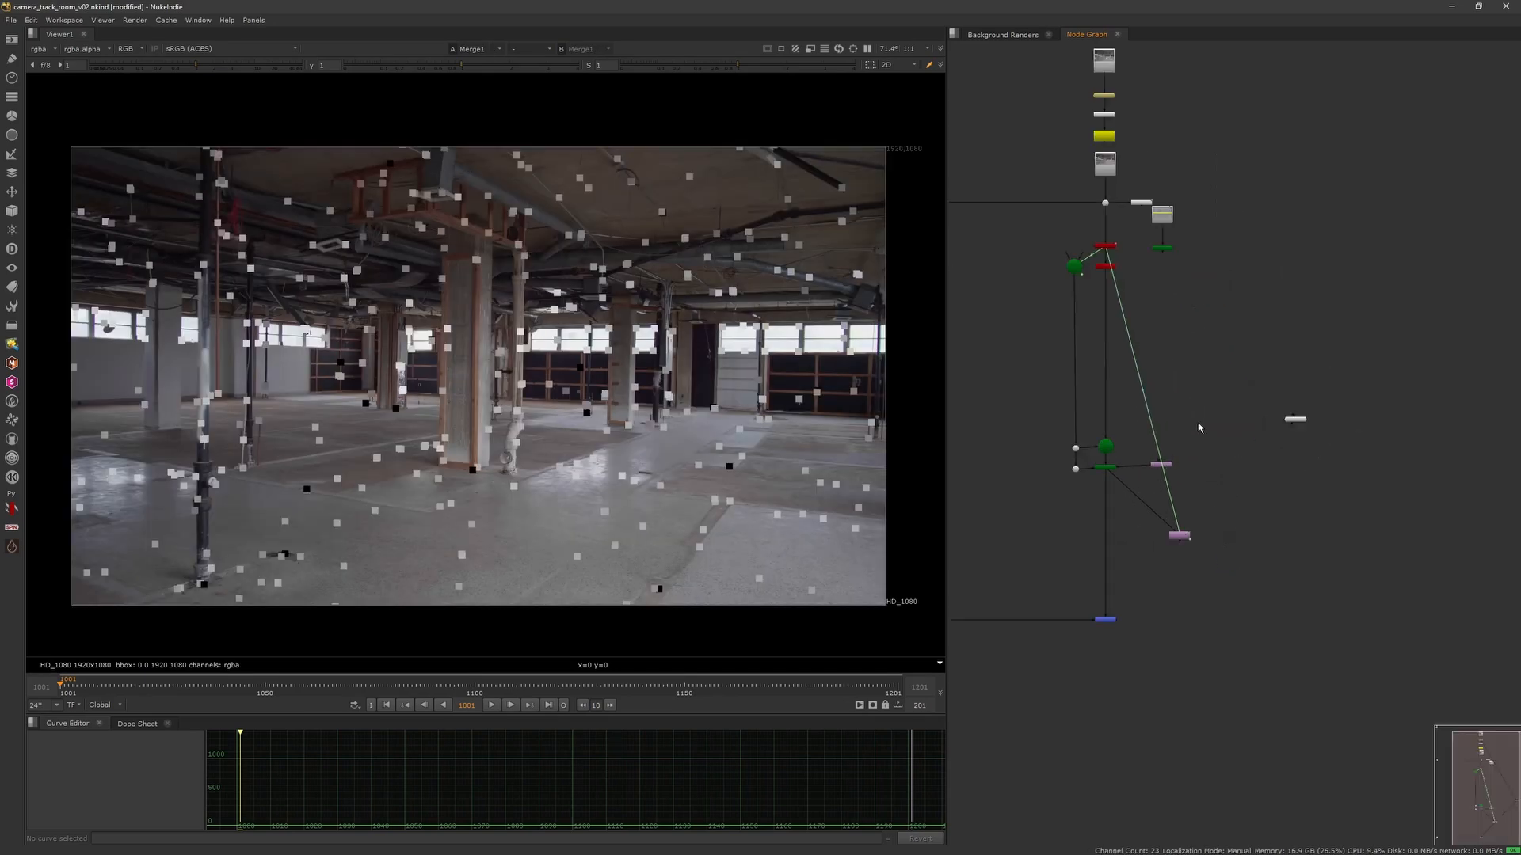
# Move the checkerboard and card down, connect the card to the Scene node, and view the scene in 3D.
pyautogui.moveTo(1123, 628); pyautogui.dragTo(1121, 629)
pyautogui.moveTo(1263, 235); pyautogui.dragTo(1252, 563)
pyautogui.click(1117, 629)
pyautogui.press('1')
pyautogui.moveTo(693, 533)
pyautogui.keyDown('ctrl'); pyautogui.mouseDown()
pyautogui.moveTo(565, 365)
pyautogui.moveTo(692, 502)
pyautogui.mouseUp(); pyautogui.keyUp('ctrl')
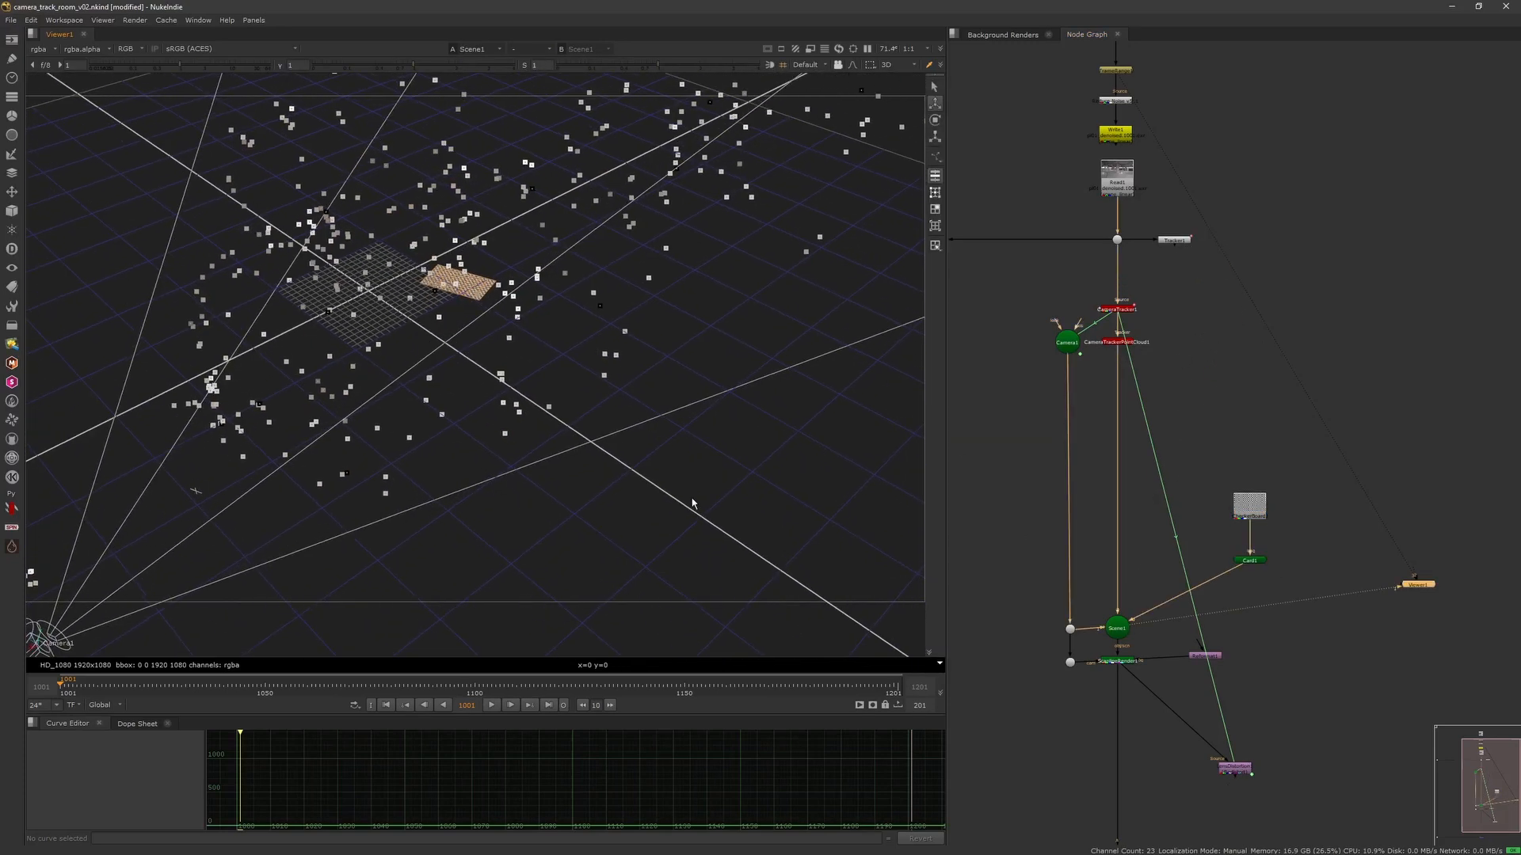
# Look through Camera1 in the 3D viewer and lock the view to it.
pyautogui.moveTo(1117, 628); pyautogui.dragTo(1178, 507, button='middle')
pyautogui.click(1177, 507)
pyautogui.click(808, 65)
pyautogui.click(832, 105)
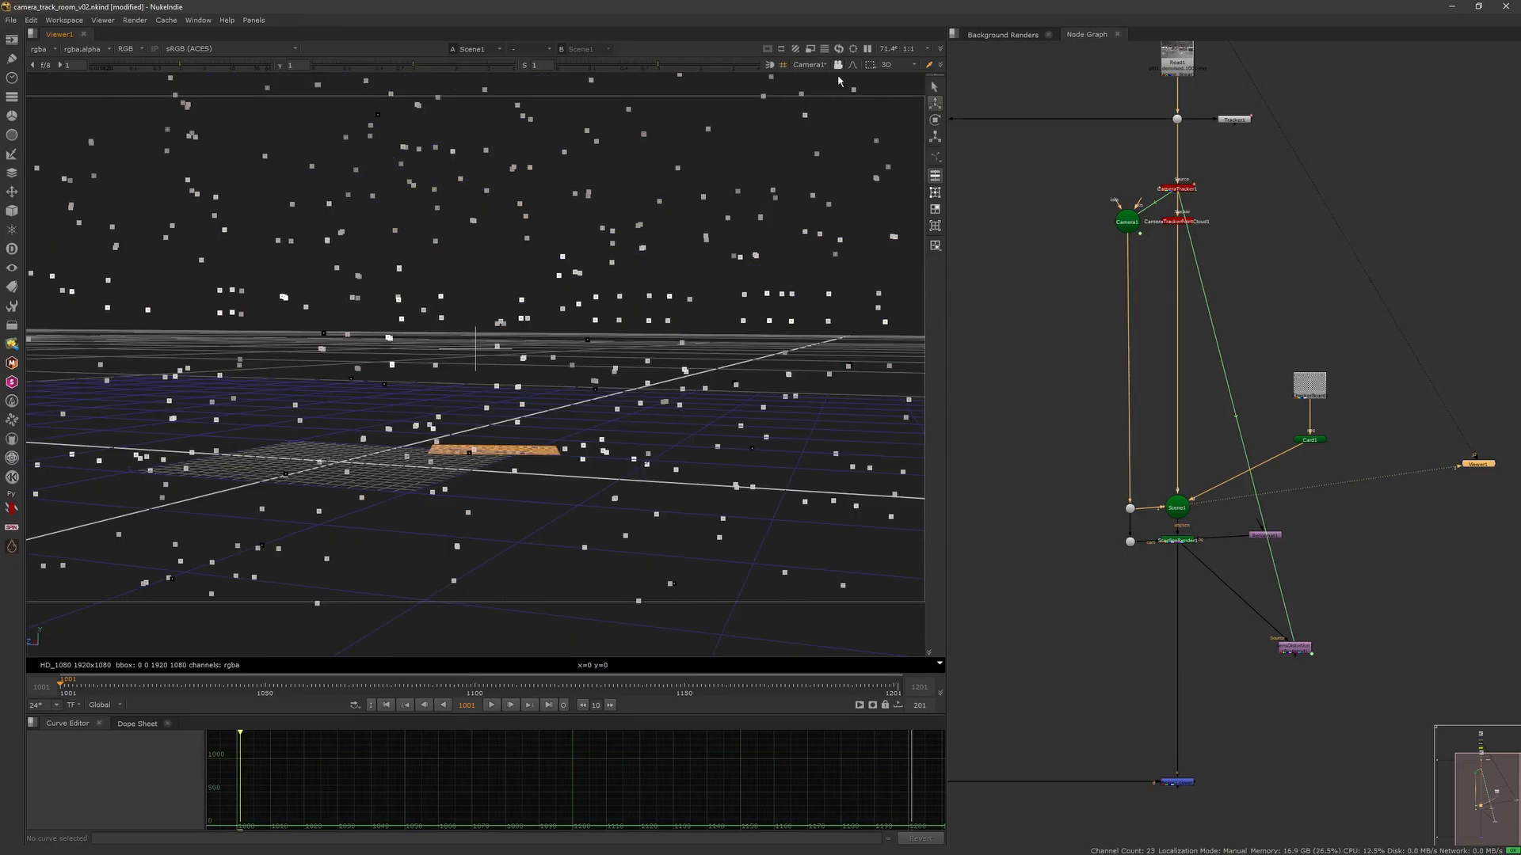
pyautogui.click(838, 64)
# Overlay the 3D scene and the plate using the viewer's under mode, with Scene1 as A and Dot1 as B.
pyautogui.click(1177, 119)
pyautogui.press('1')
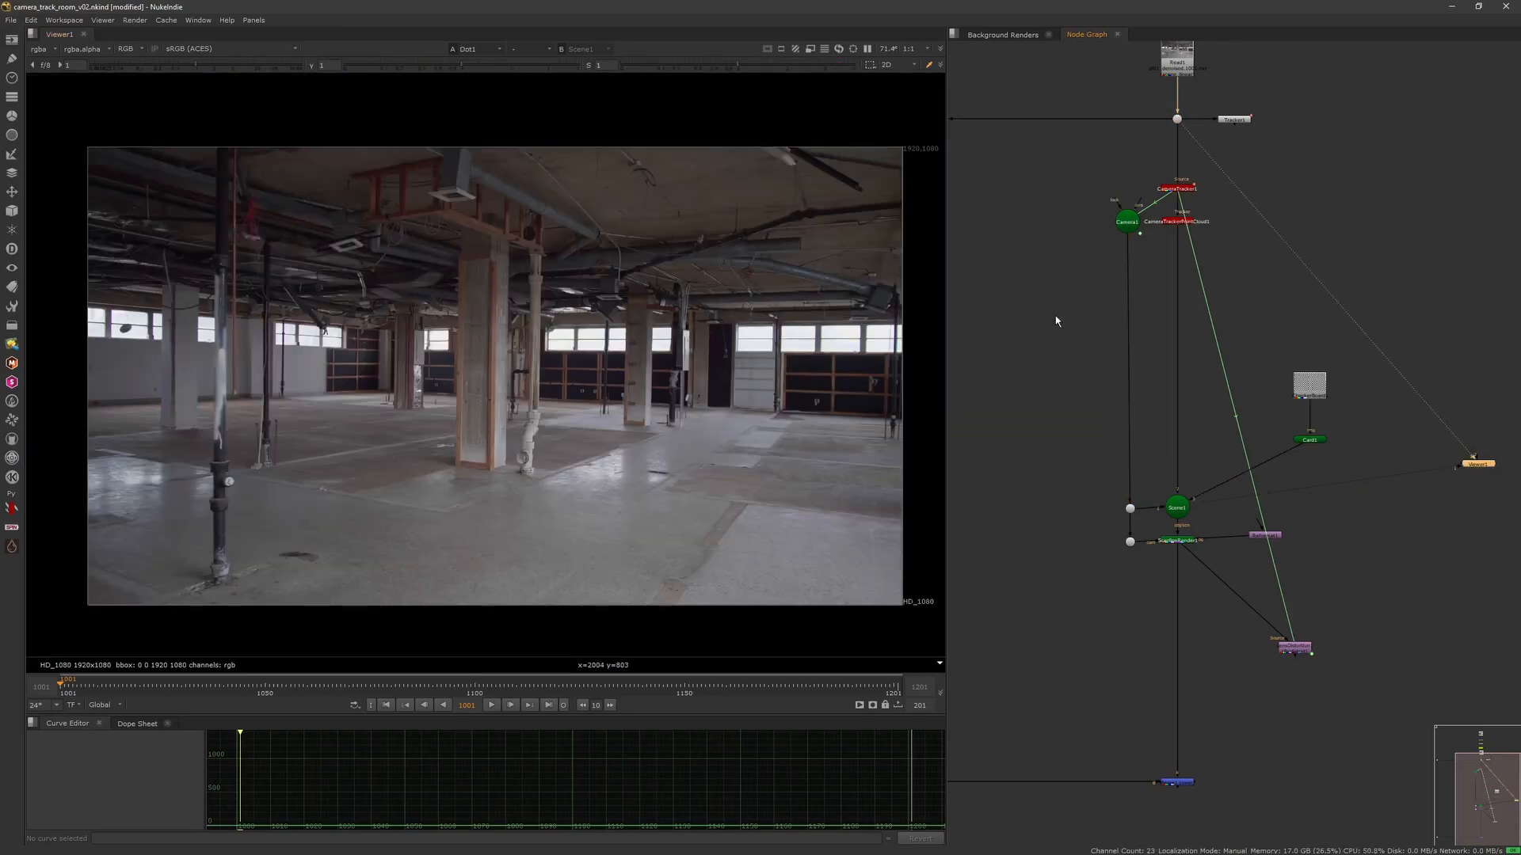
pyautogui.click(1178, 508)
pyautogui.press('2')
pyautogui.click(533, 49)
pyautogui.click(533, 80)
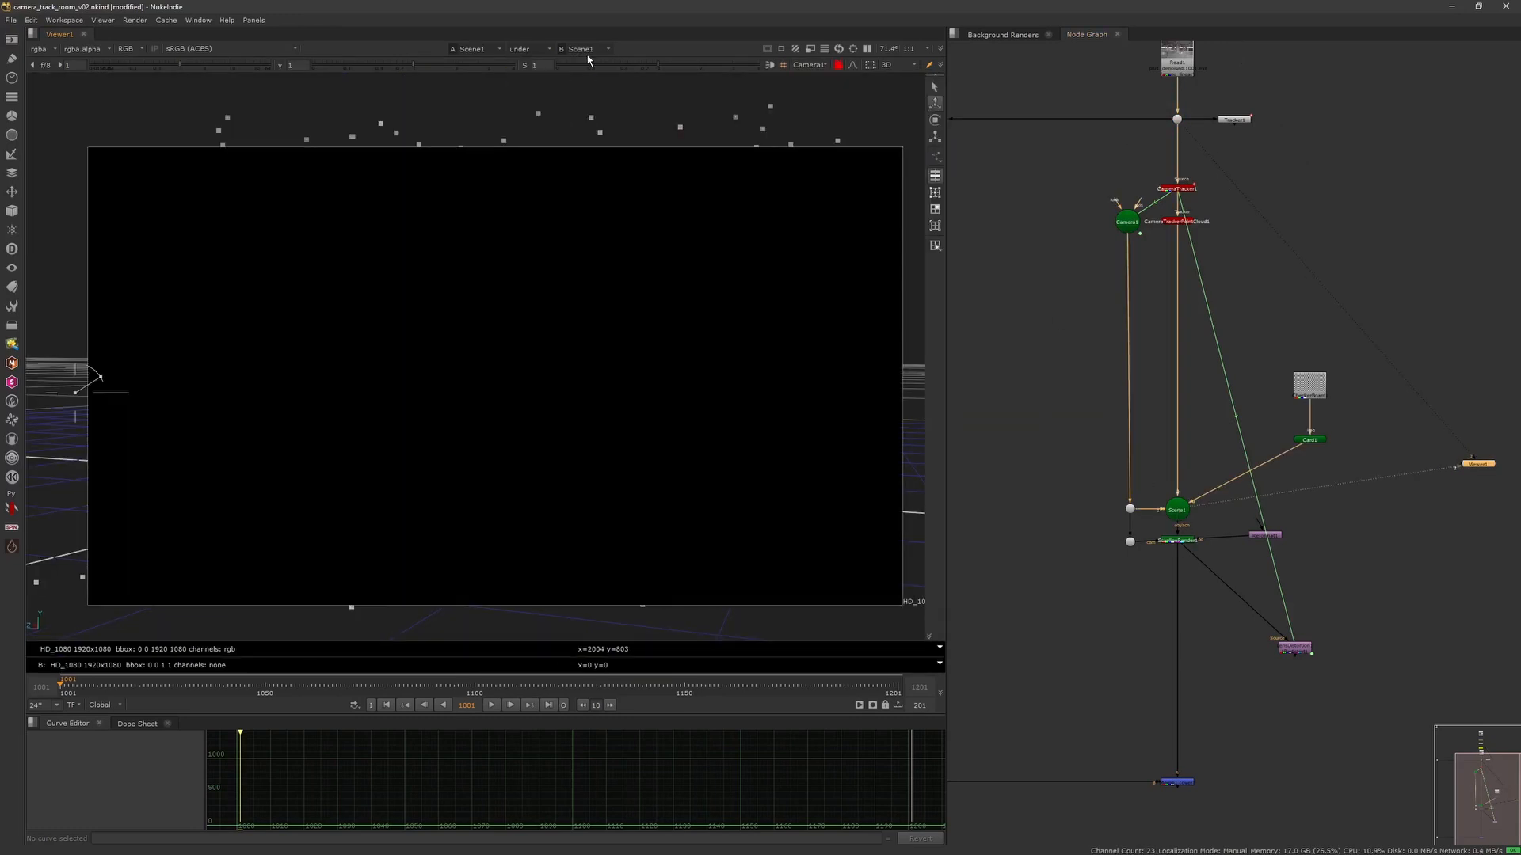
pyautogui.click(603, 86)
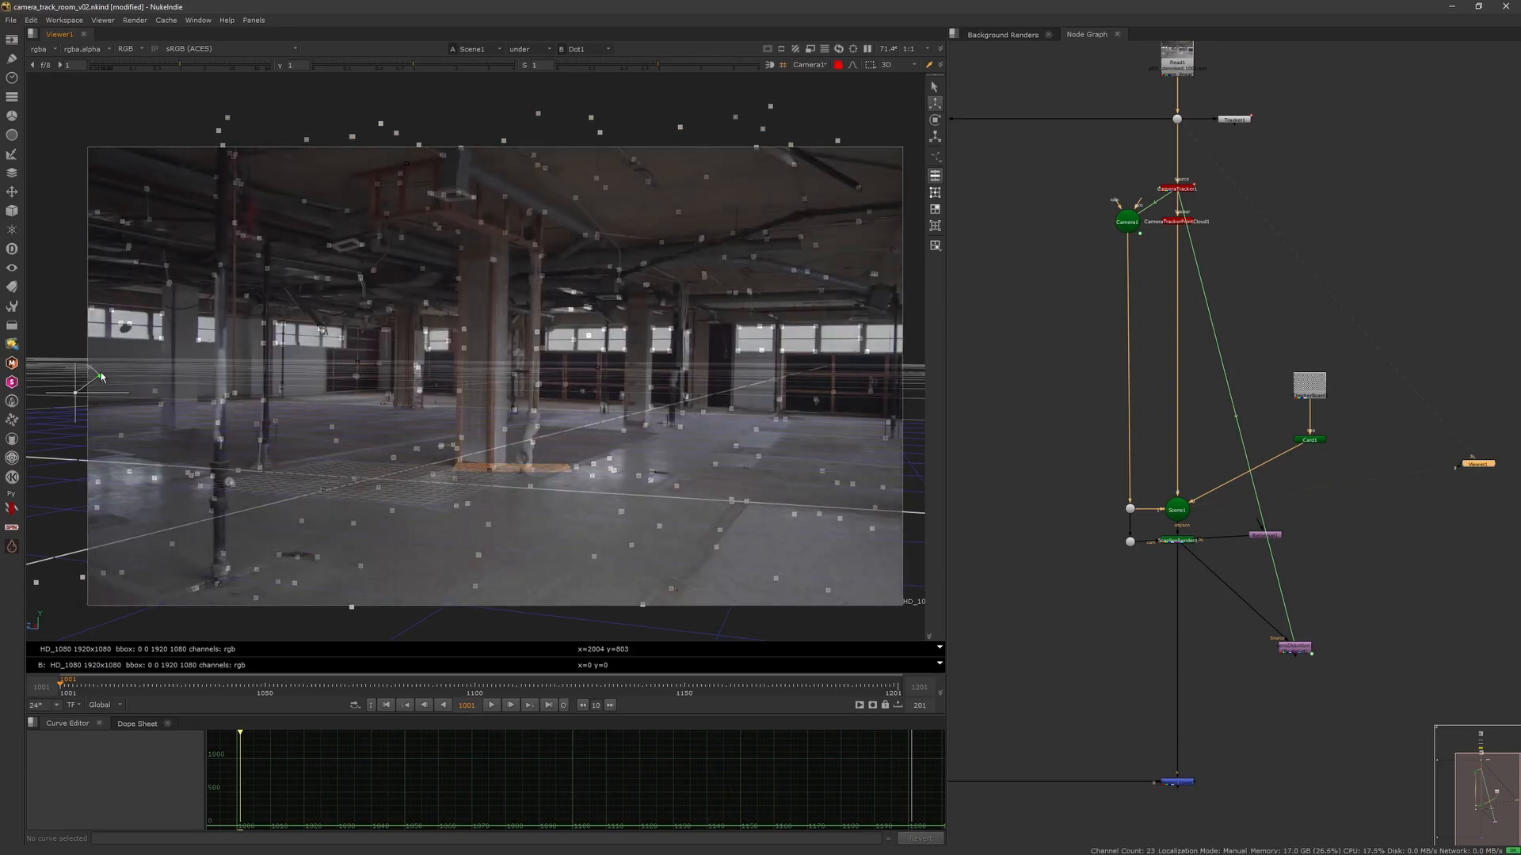
# Open the card's properties and enlarge it to a Uniform Scale of 6.6.
pyautogui.moveTo(1243, 297); pyautogui.dragTo(1293, 227, button='middle')
pyautogui.doubleClick(1361, 370)
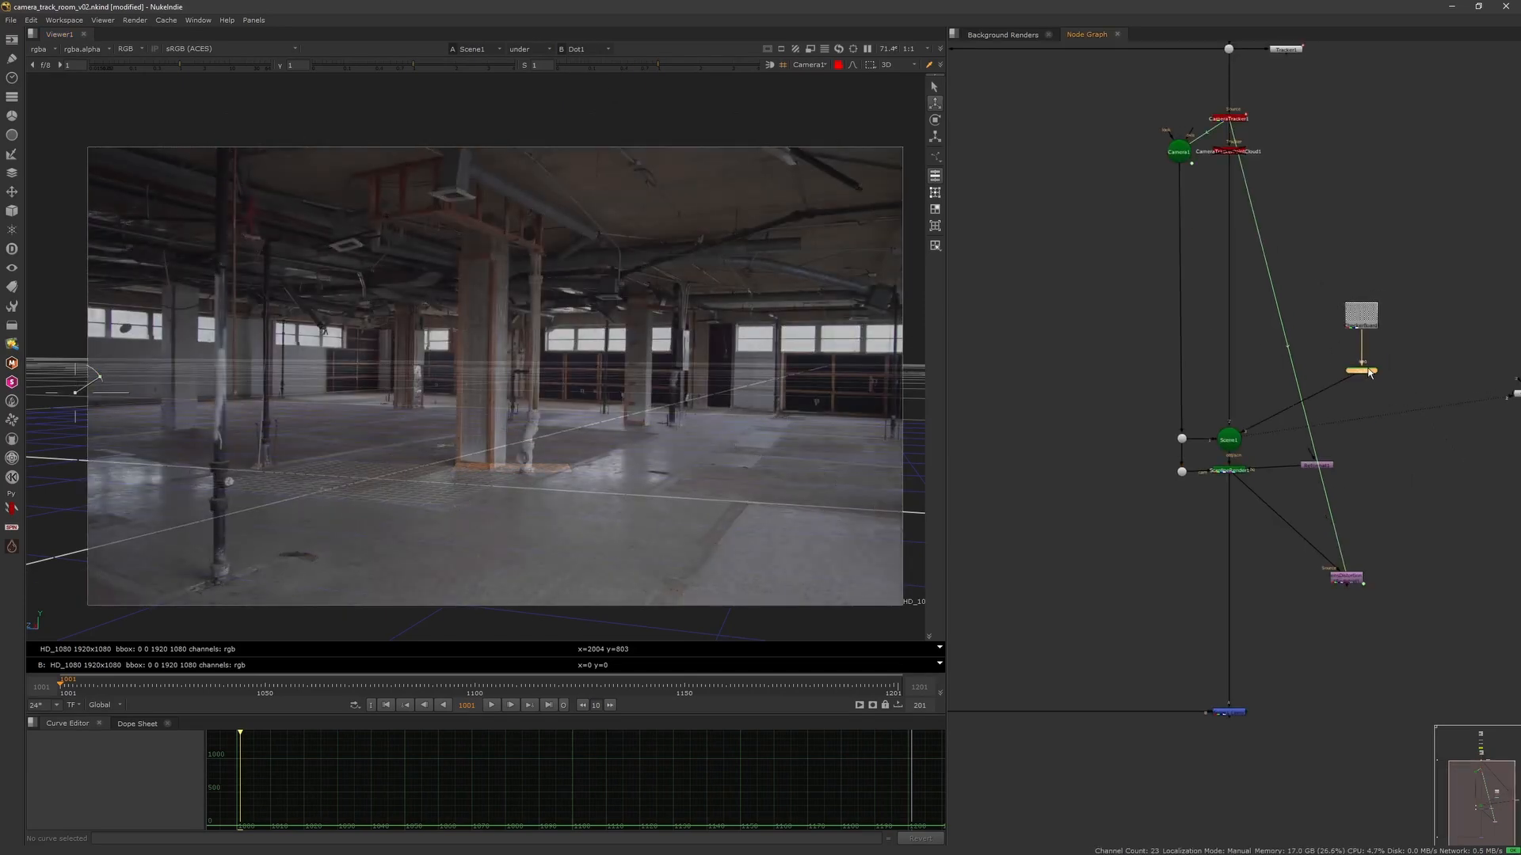
pyautogui.moveTo(1089, 480); pyautogui.dragTo(1168, 471)
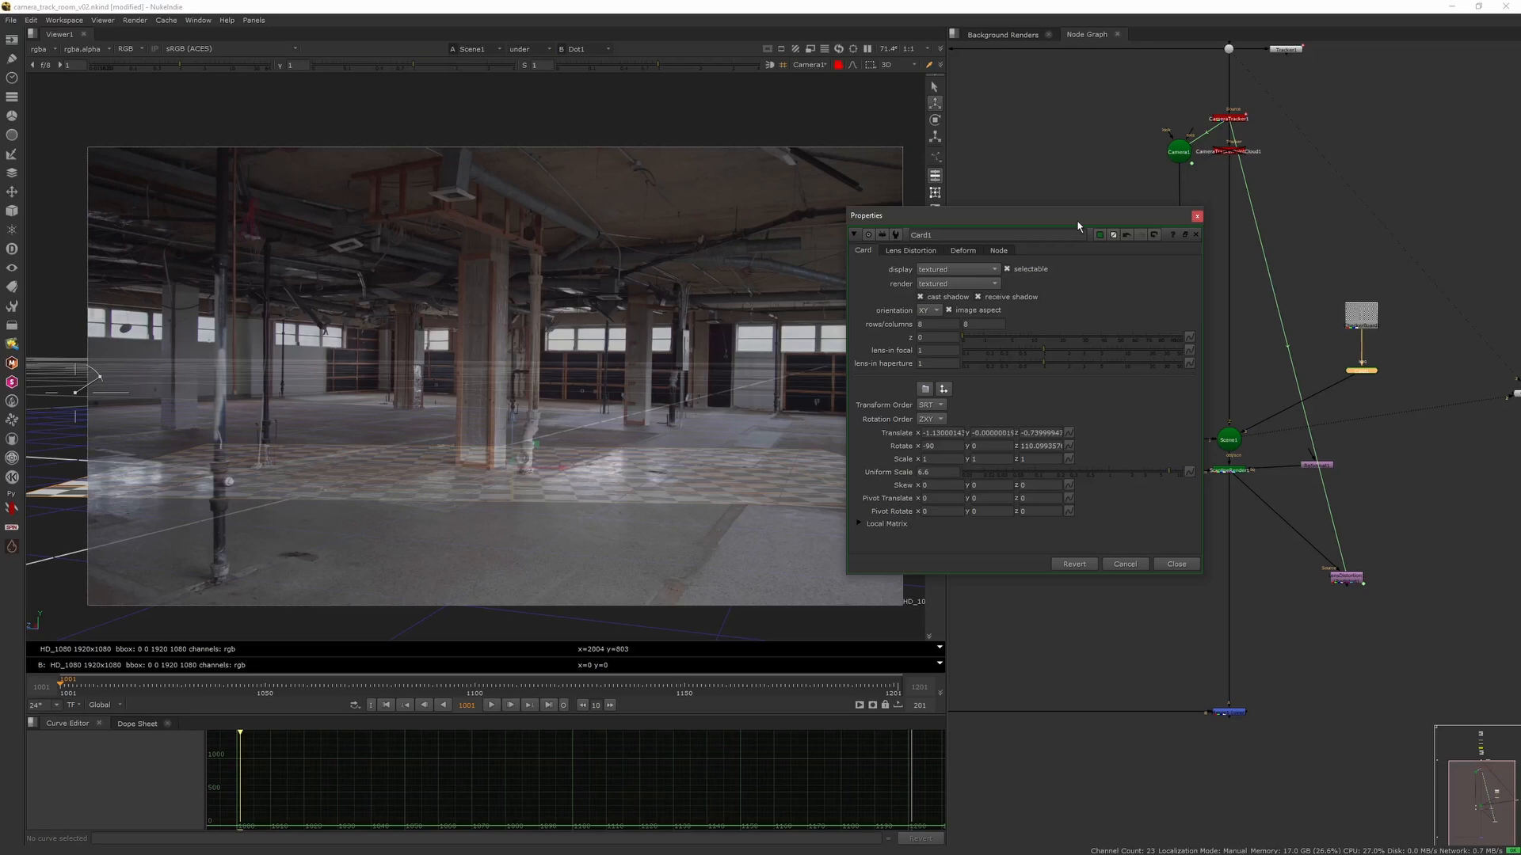
# Adjust the card's Y rotation in increments to line up the checker pattern with the floor.
pyautogui.moveTo(1078, 225); pyautogui.dragTo(1261, 169)
pyautogui.write('20')
pyautogui.press('Return')
pyautogui.press('Left')
pyautogui.press('Down')
pyautogui.press('Down')
pyautogui.press('Down')
pyautogui.press('Down')
pyautogui.press('Down')
pyautogui.press('Down')
pyautogui.press('Down')
pyautogui.press('Down')
pyautogui.press('Down')
pyautogui.press('Down')
pyautogui.press('Down')
pyautogui.press('Down')
pyautogui.press('Down')
pyautogui.press('Down')
pyautogui.press('Down')
pyautogui.press('Down')
pyautogui.press('Down')
pyautogui.press('Down')
pyautogui.press('Down')
pyautogui.press('Down')
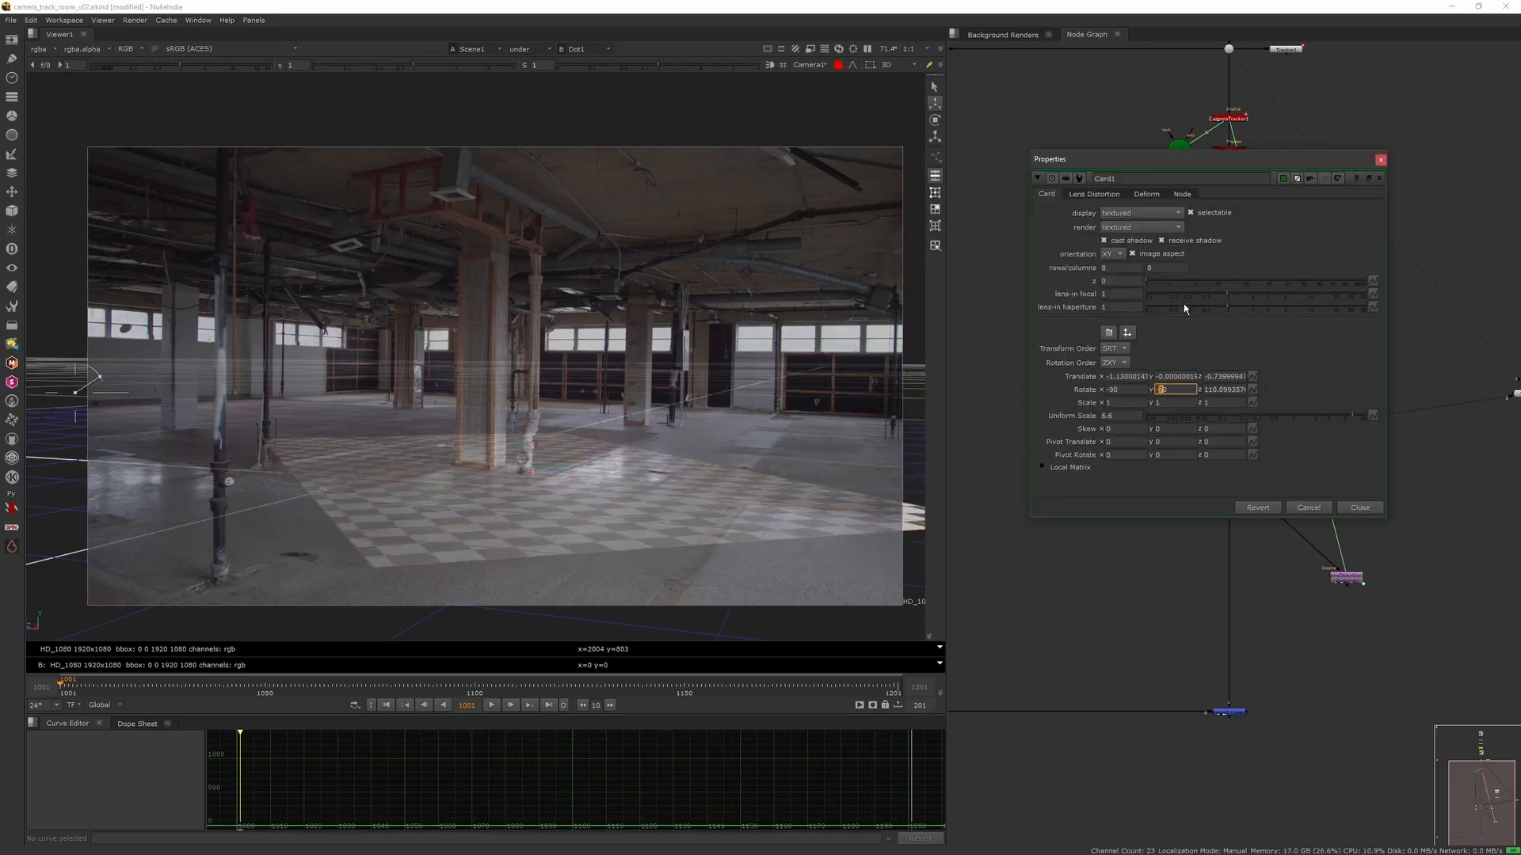
pyautogui.press('Up')
pyautogui.press('Up')
pyautogui.press('Right')
pyautogui.press('Right')
pyautogui.press('Down')
pyautogui.press('Down')
pyautogui.press('Down')
# Move the card along the floor to about X -1.11, Z -2.01 and fine-tune its Y rotation to -110.37.
pyautogui.moveTo(558, 477); pyautogui.dragTo(719, 497)
pyautogui.moveTo(1182, 389); pyautogui.dragTo(1267, 358, button='middle')
pyautogui.moveTo(719, 479); pyautogui.dragTo(715, 481)
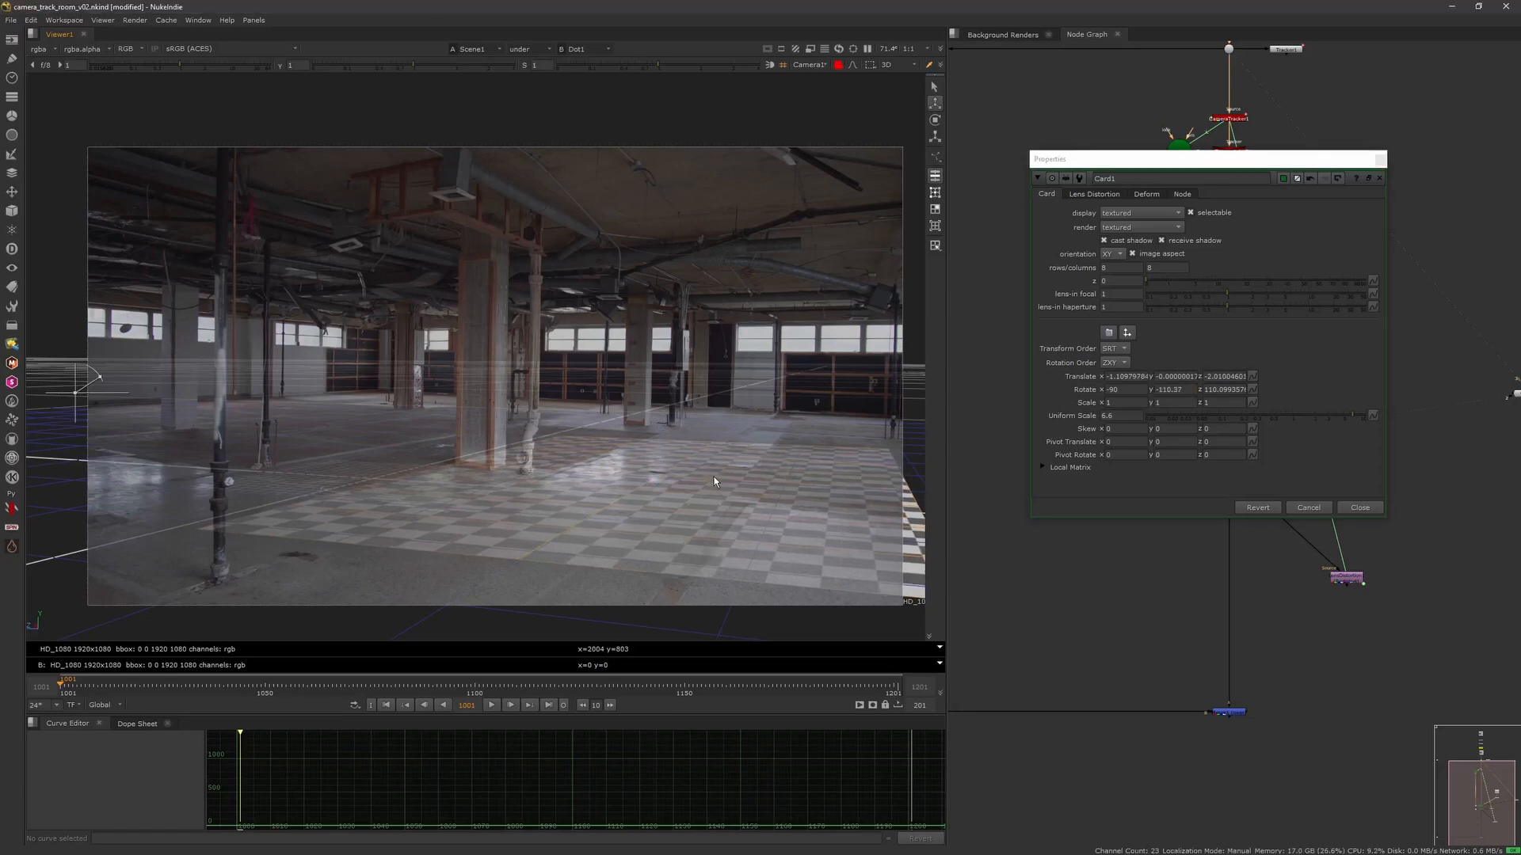
# Stretch the card to a scale of 1.9 in X and 3.3 in Y, repositioning it on the floor.
pyautogui.moveTo(1112, 402); pyautogui.dragTo(1131, 404, button='middle')
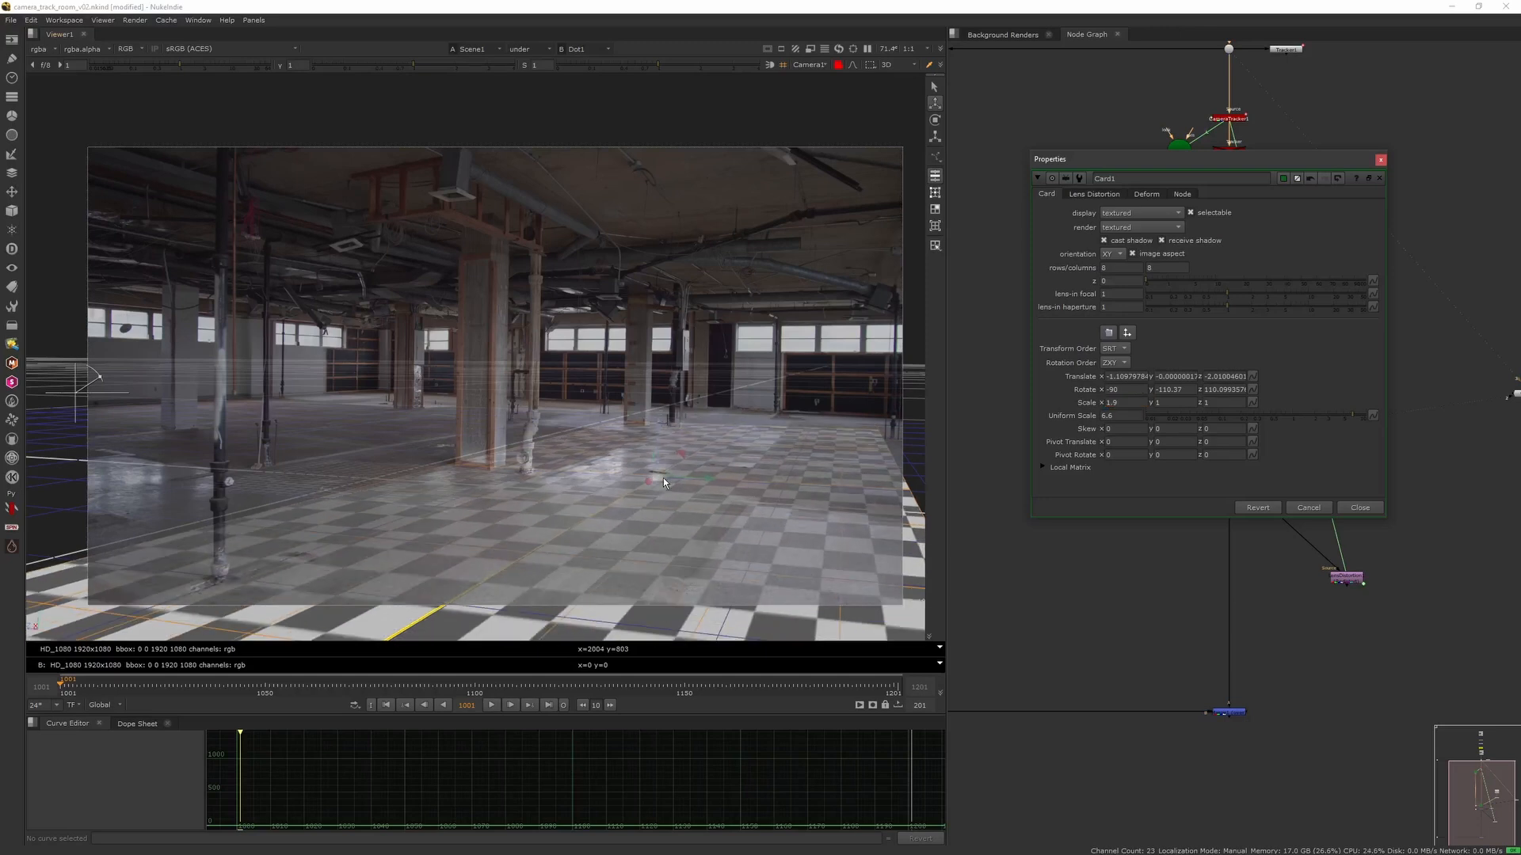
pyautogui.moveTo(667, 467); pyautogui.dragTo(881, 397)
pyautogui.moveTo(1164, 403); pyautogui.dragTo(1196, 404, button='middle')
# Move the card to about X -4.23, Z 2.34 and set its Y rotation to -109.94.
pyautogui.moveTo(766, 443); pyautogui.dragTo(355, 441)
pyautogui.moveTo(1170, 389); pyautogui.dragTo(1209, 383, button='middle')
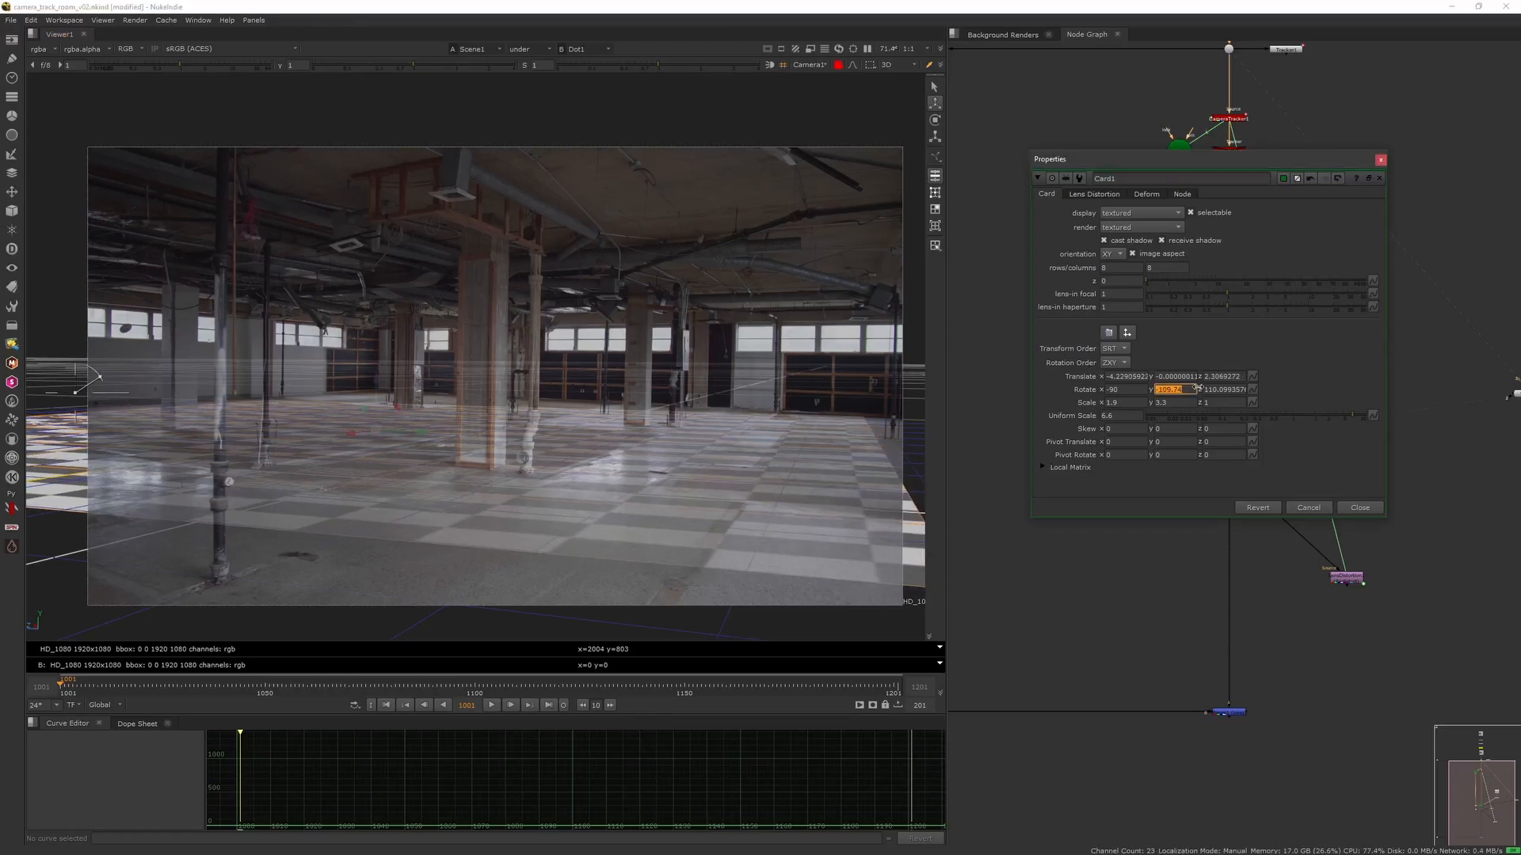
pyautogui.moveTo(417, 441); pyautogui.dragTo(410, 444)
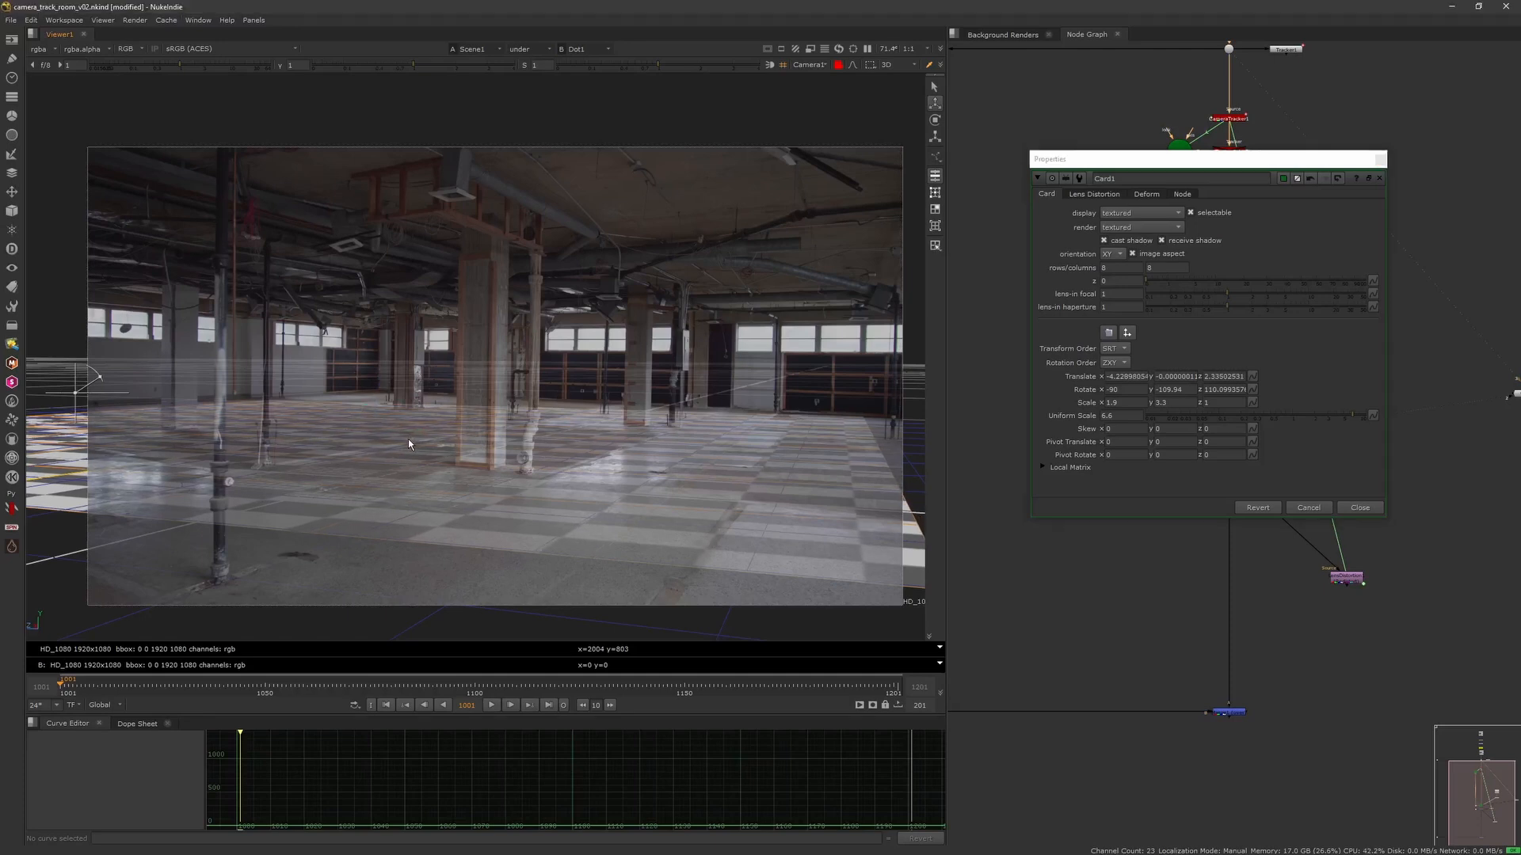
# Set the card's X scale to 3.5, X translation to -2.06, skew to X 1.16 and Y -2.845, and refine its Y rotation.
pyautogui.moveTo(1129, 406); pyautogui.dragTo(862, 448, button='middle')
pyautogui.moveTo(1235, 373); pyautogui.dragTo(1079, 472, button='middle')
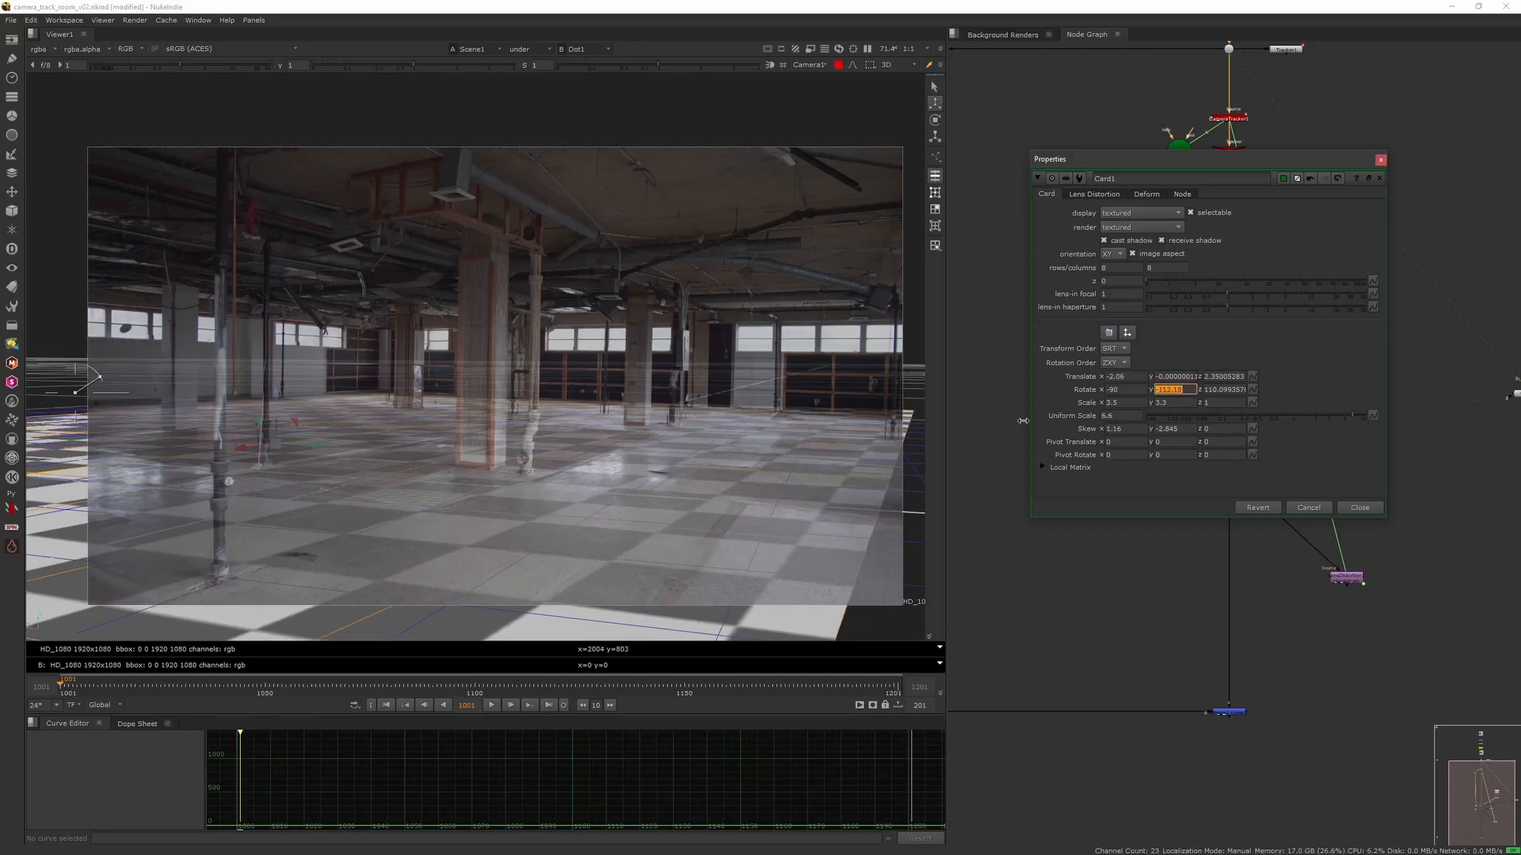
pyautogui.moveTo(1023, 420); pyautogui.dragTo(1190, 402, button='middle')
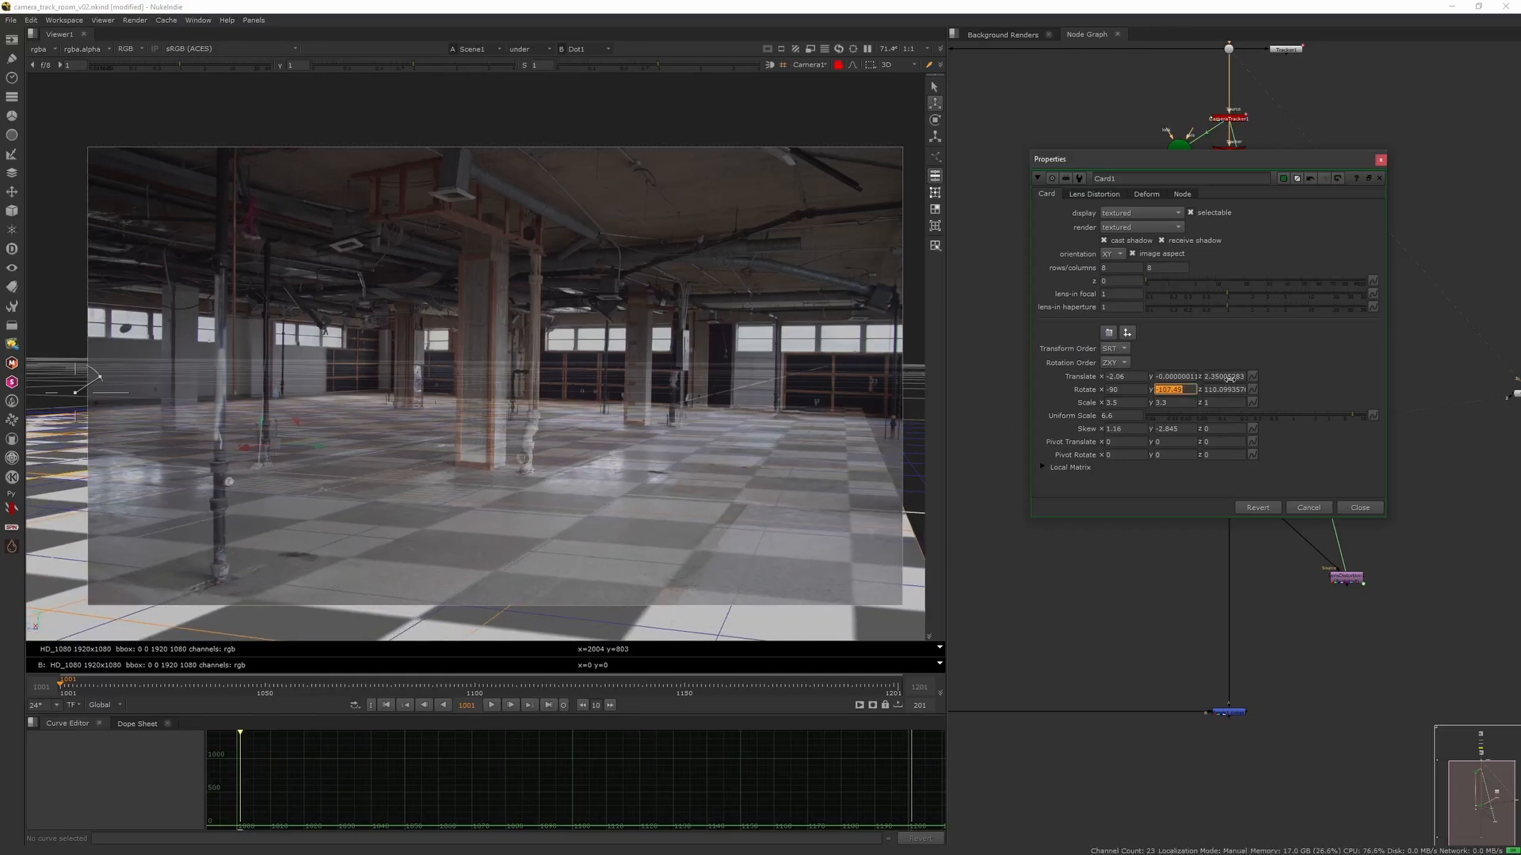
# Set the card's skew to 29.99 in X and 0.37 in Z, and its translation to X -2.02 and Z 2.
pyautogui.moveTo(1133, 431); pyautogui.dragTo(1410, 435, button='middle')
pyautogui.moveTo(1133, 437); pyautogui.dragTo(1509, 493, button='middle')
pyautogui.moveTo(1121, 377); pyautogui.dragTo(1093, 388, button='middle')
pyautogui.moveTo(1230, 377); pyautogui.dragTo(1390, 394, button='middle')
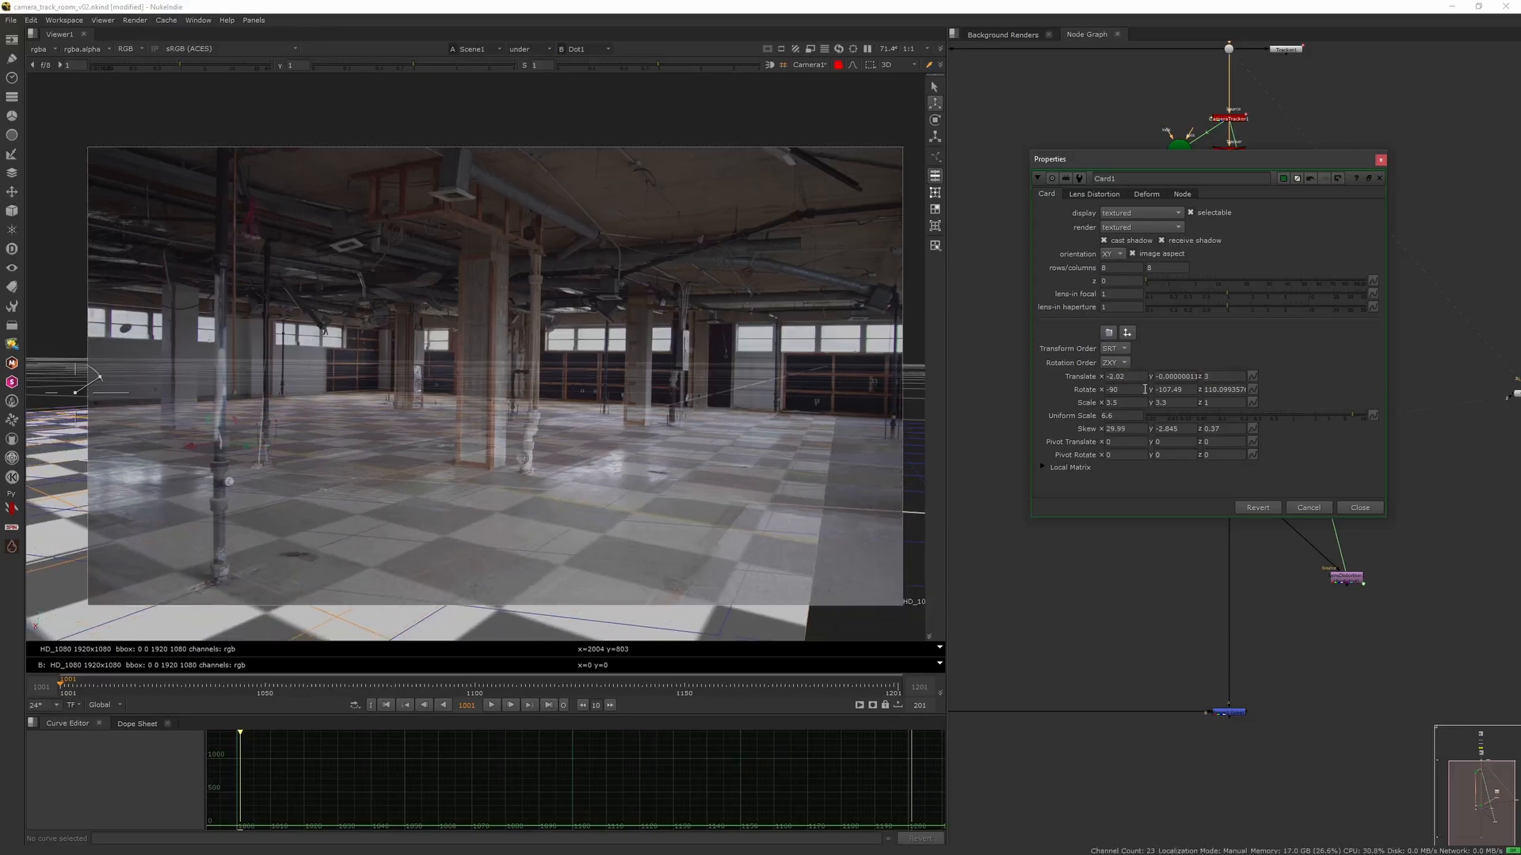
# Set the card's scale to X 3.7 and Y 3.9, X translation to -1.76 and Y rotation to -107.23, and adjust its Z translation.
pyautogui.moveTo(1126, 402); pyautogui.dragTo(1255, 372, button='middle')
pyautogui.moveTo(1164, 391); pyautogui.dragTo(1223, 379, button='middle')
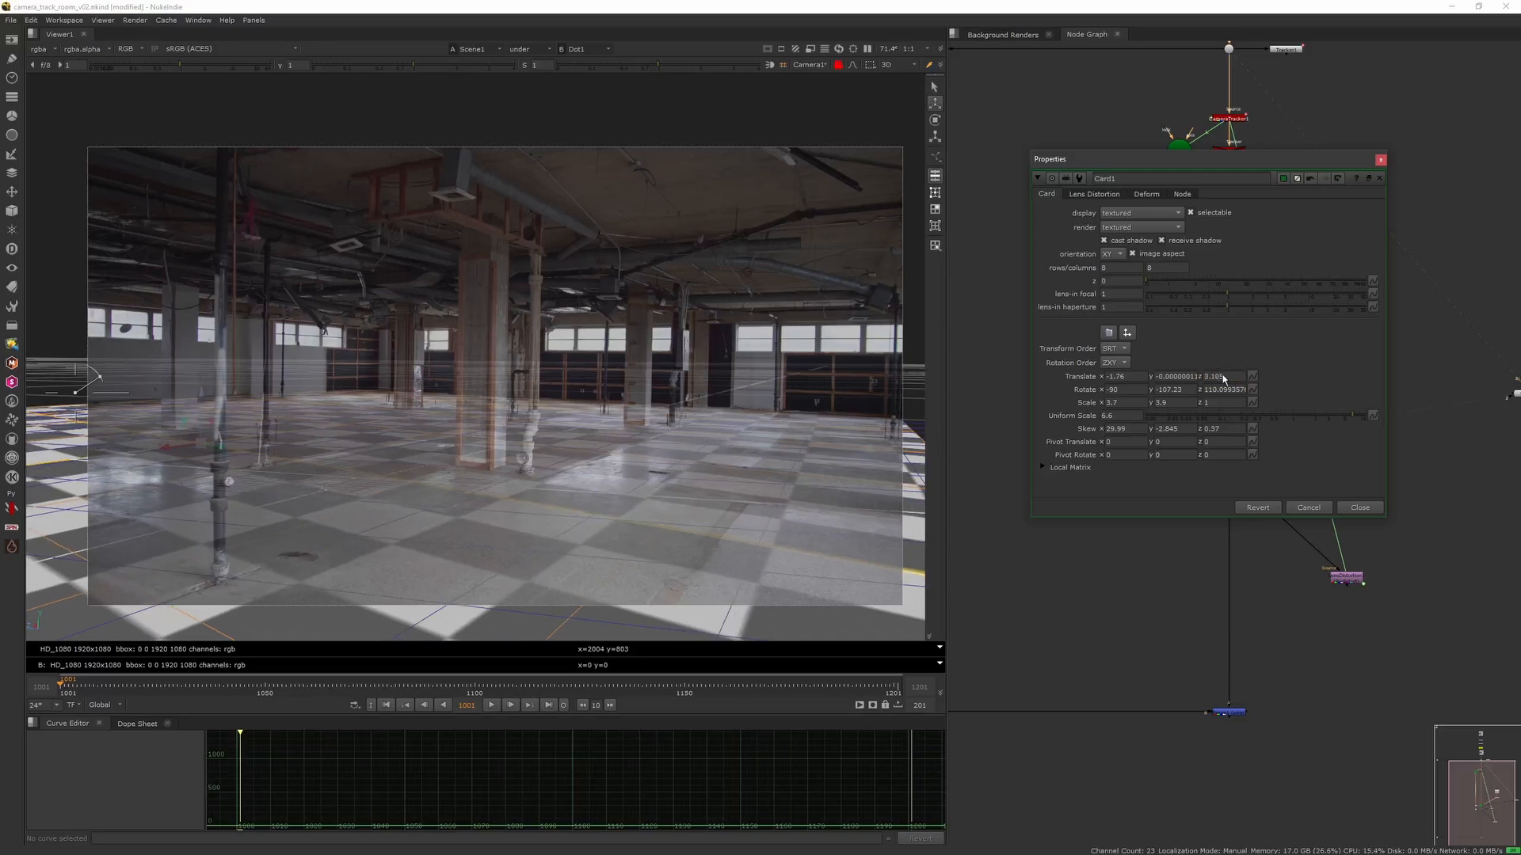
pyautogui.press('Up')
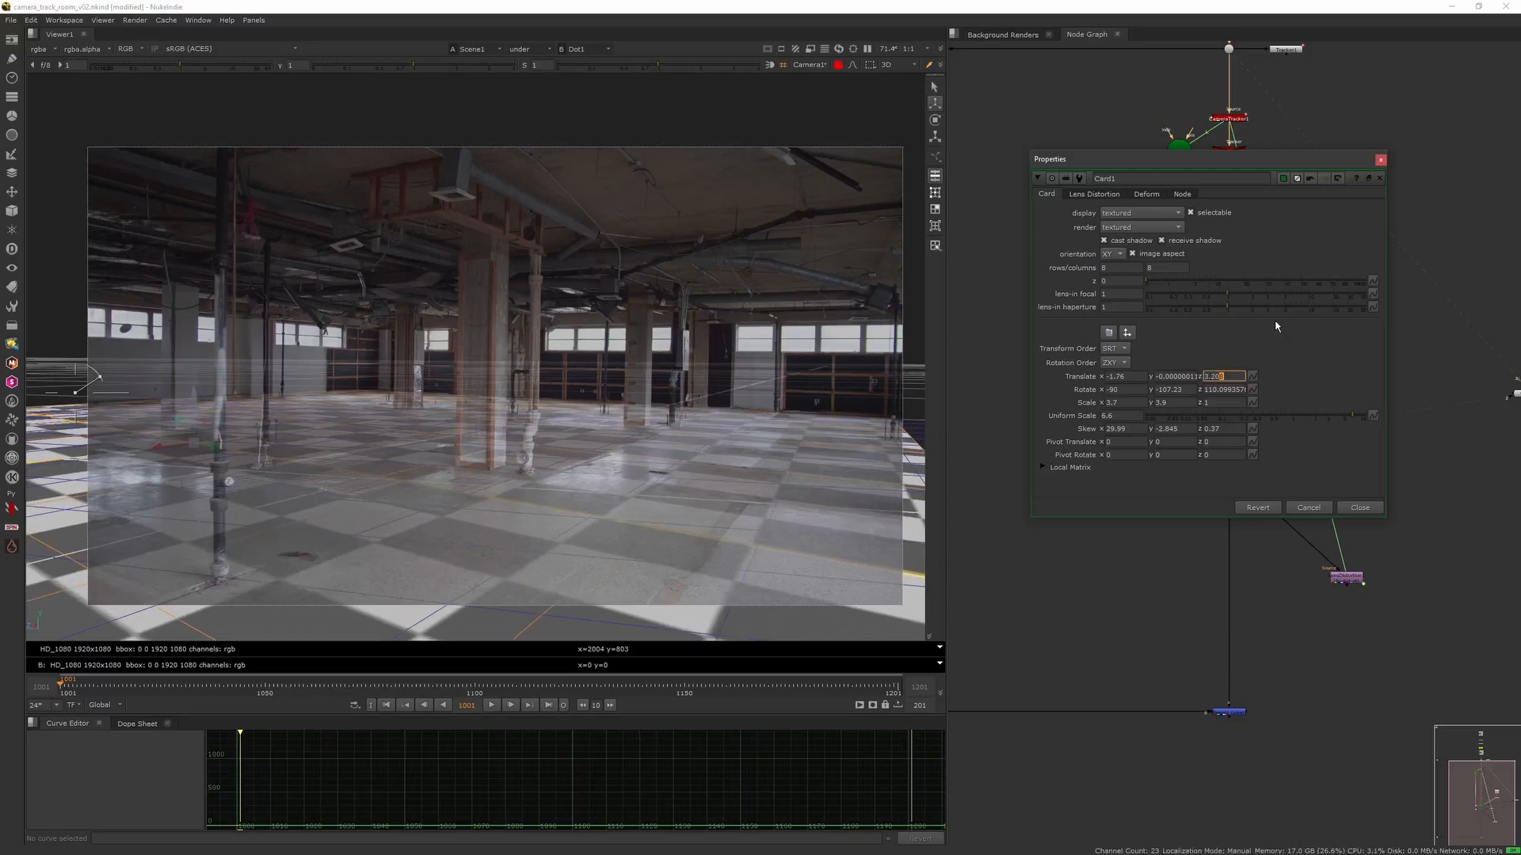
# Set the card's Z translation to 3.269, scrub the shot to check the floor alignment, and return to the first frame.
pyautogui.press('Up')
pyautogui.press('Up')
pyautogui.press('Up')
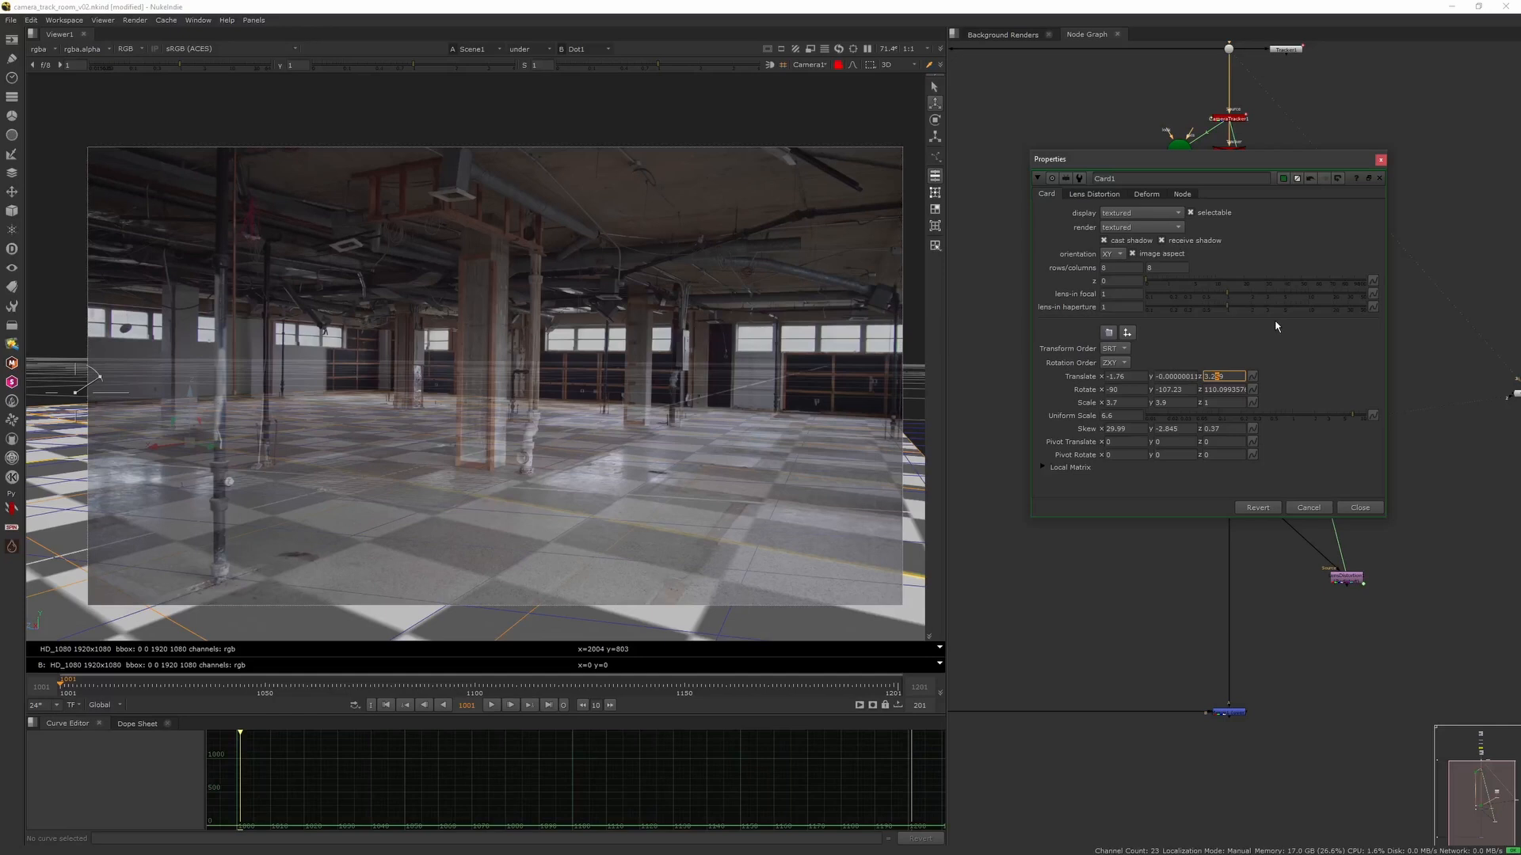
pyautogui.moveTo(374, 691)
pyautogui.mouseDown()
pyautogui.moveTo(875, 689)
pyautogui.moveTo(364, 703)
pyautogui.mouseUp()
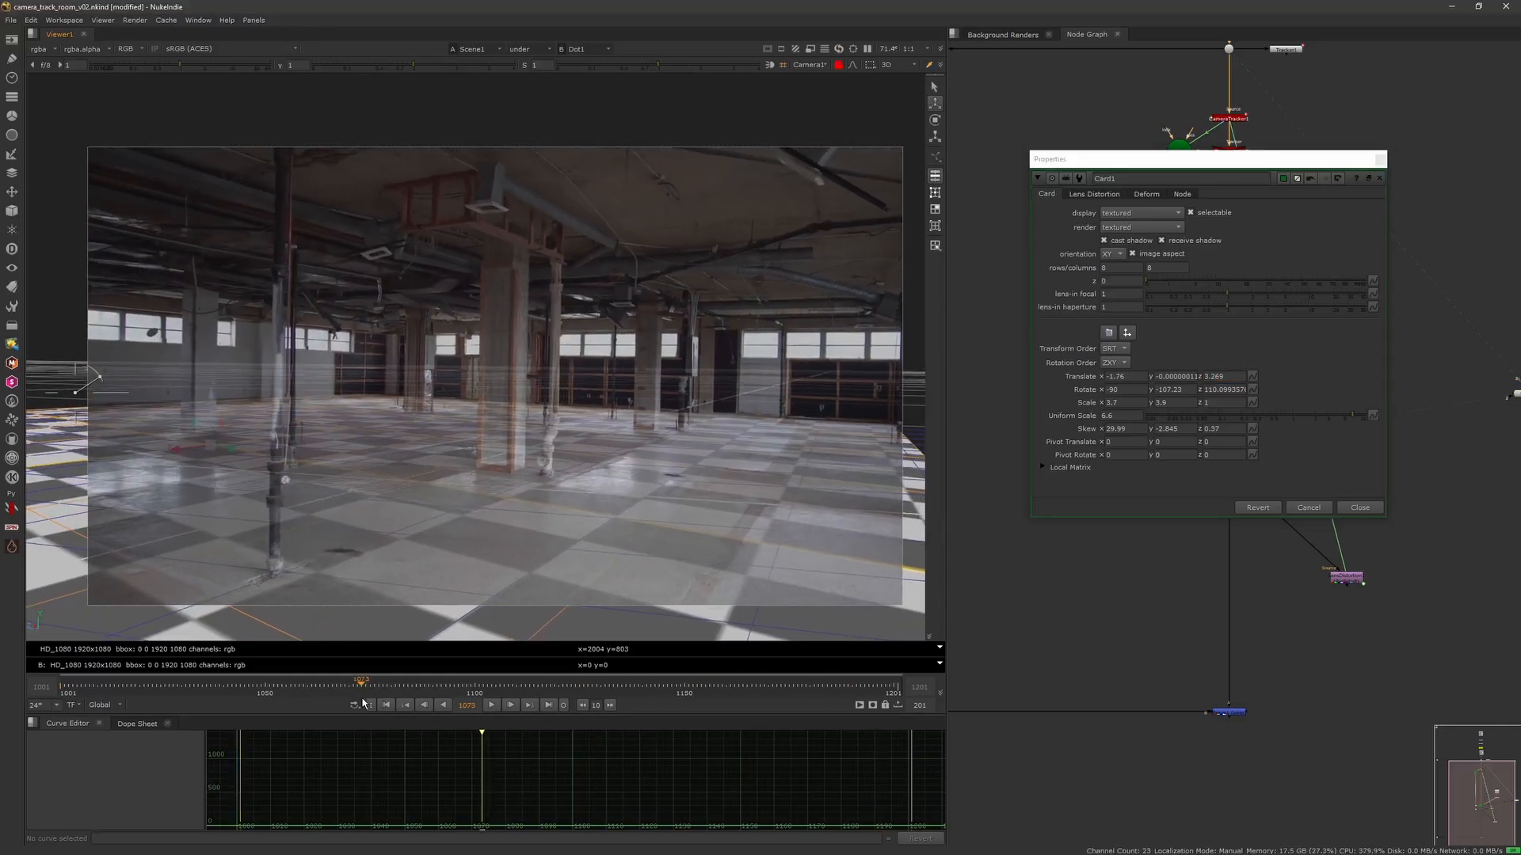
pyautogui.click(387, 705)
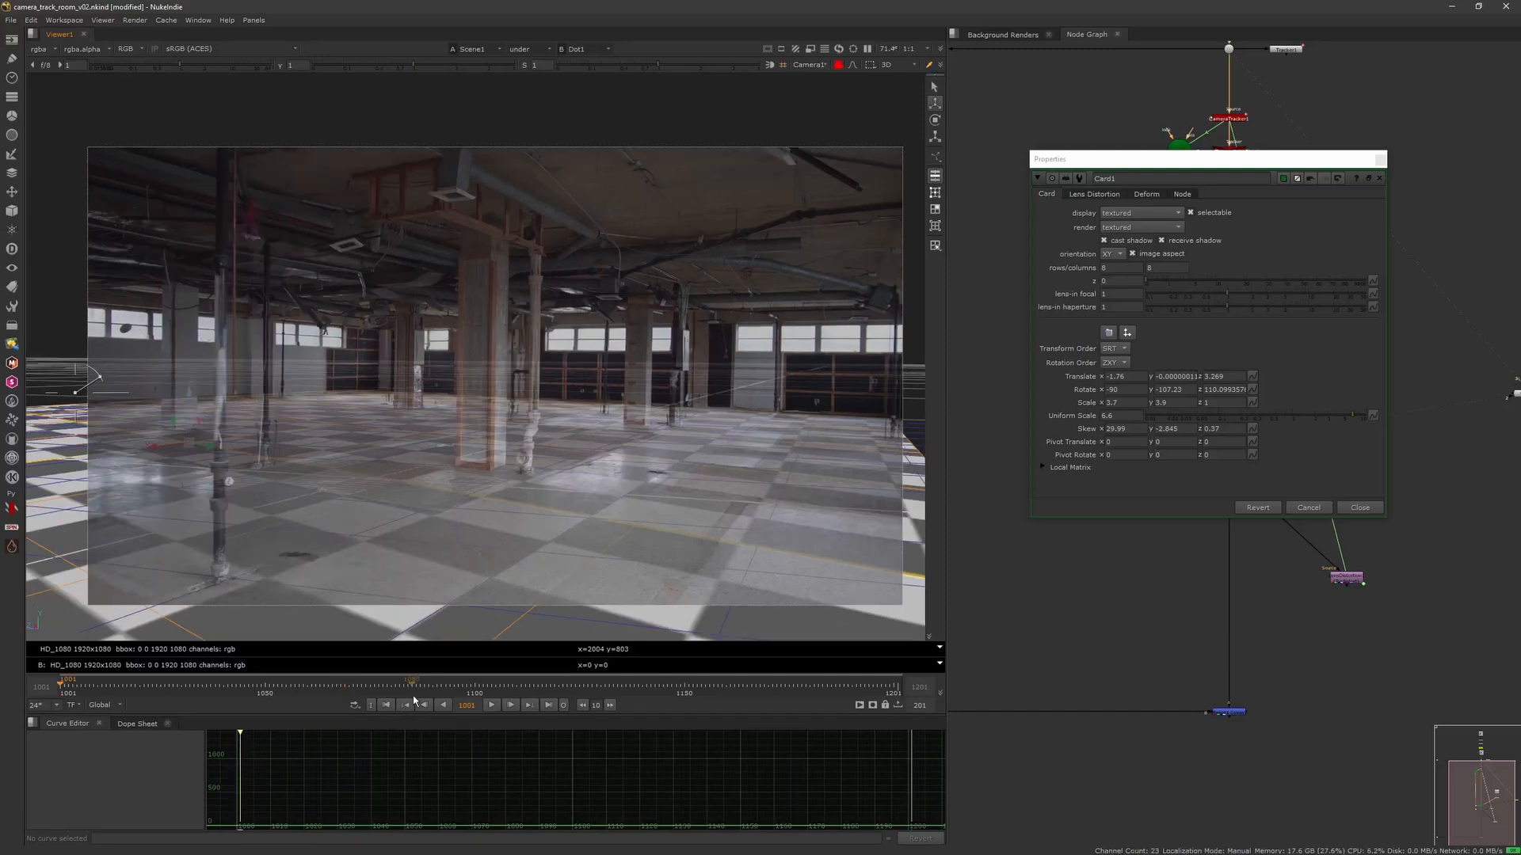
pyautogui.click(1380, 161)
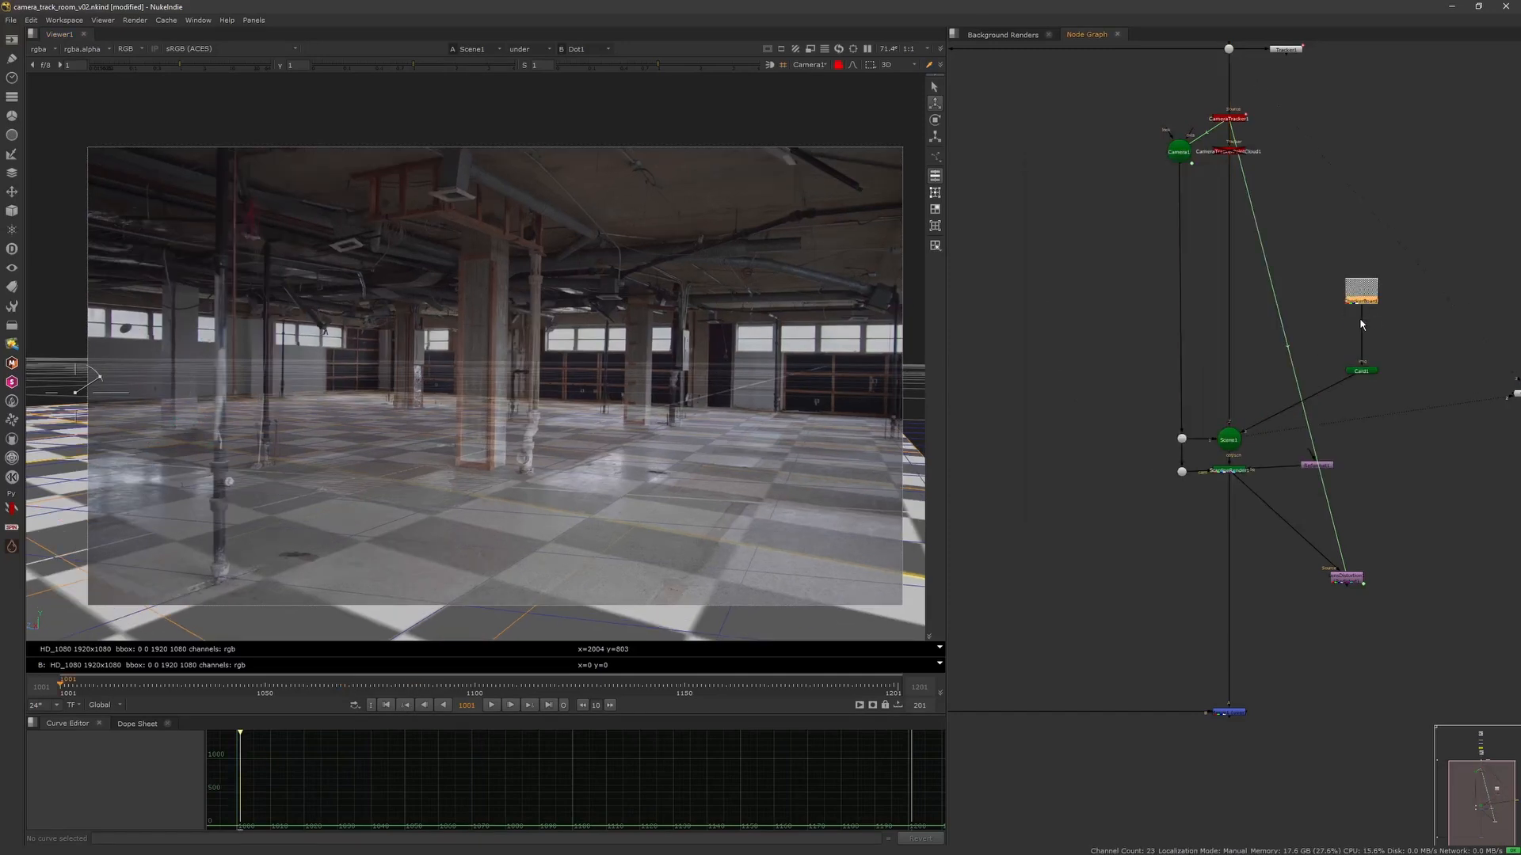
# Reduce the square size of the CheckerBoard feeding the floor card.
pyautogui.press('t')
pyautogui.moveTo(1189, 305); pyautogui.dragTo(1188, 305)
pyautogui.click(1327, 225)
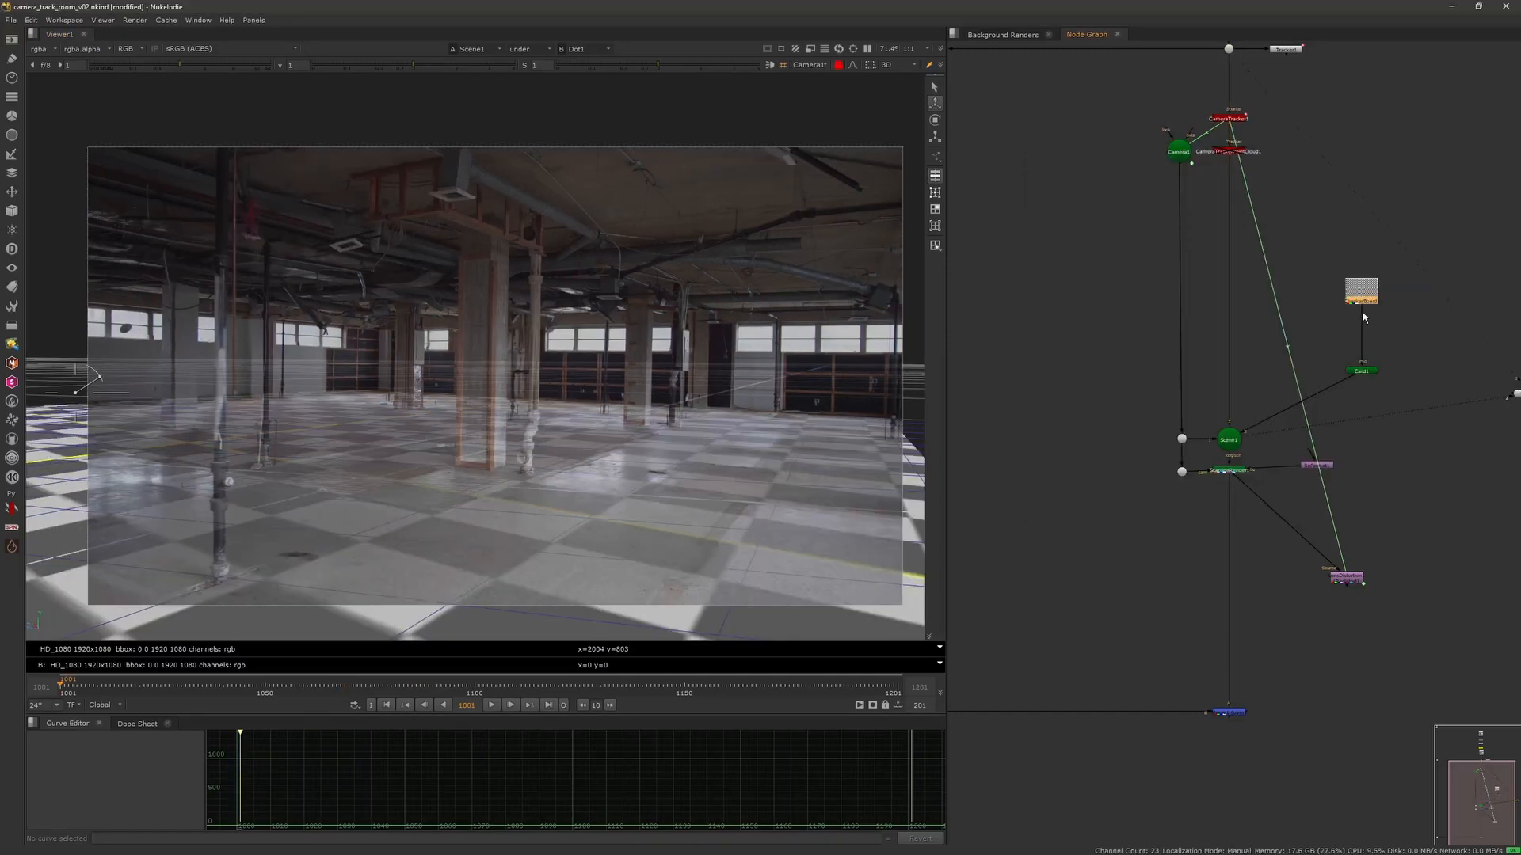
pyautogui.doubleClick(1362, 296)
pyautogui.moveTo(1299, 304); pyautogui.dragTo(1273, 318)
pyautogui.moveTo(1266, 322); pyautogui.dragTo(1262, 316)
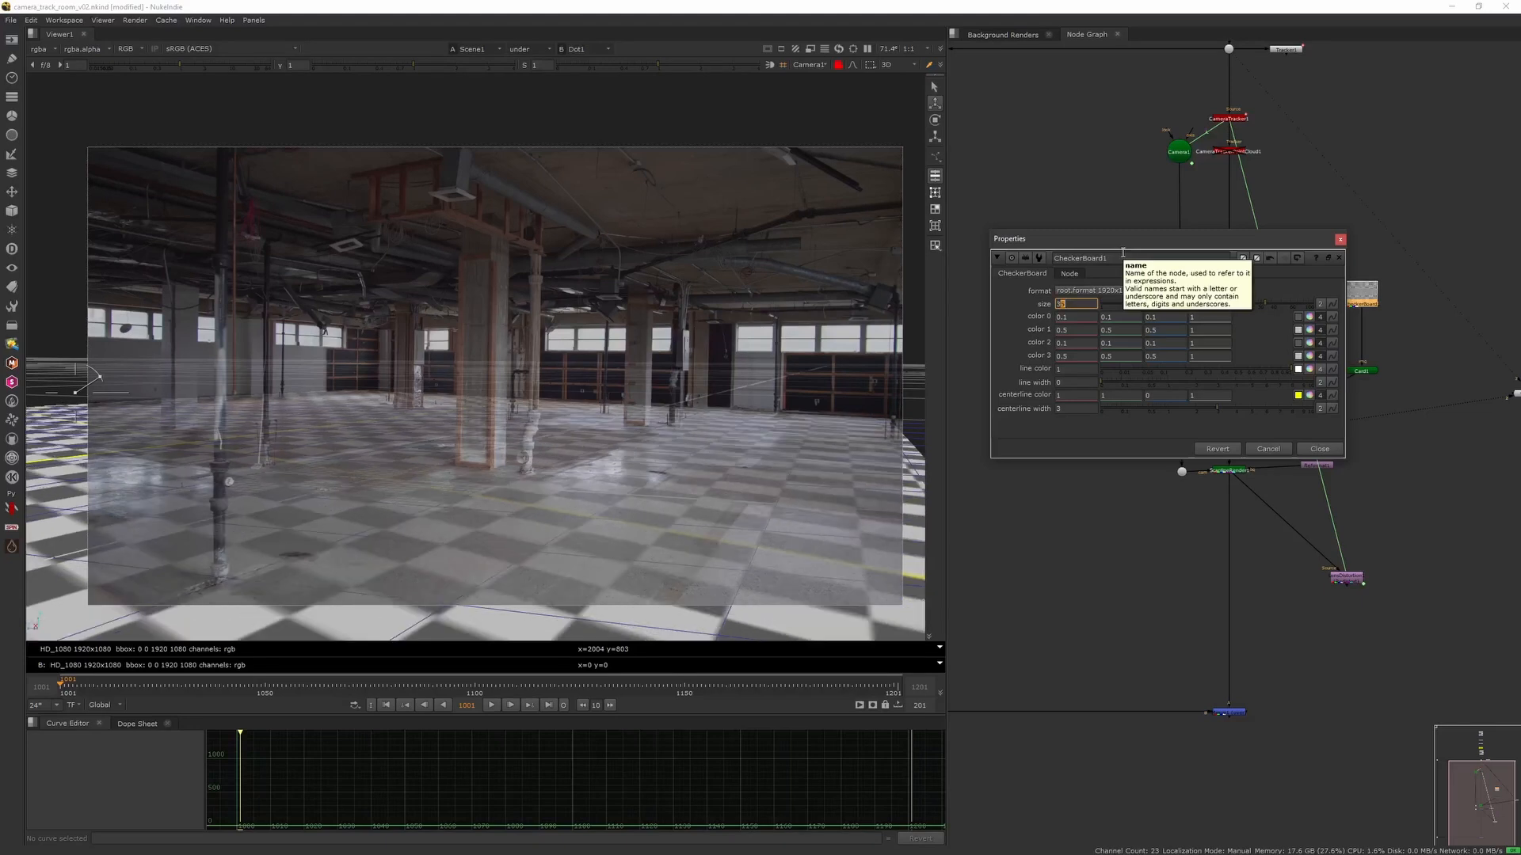
pyautogui.press('Up')
pyautogui.press('Up')
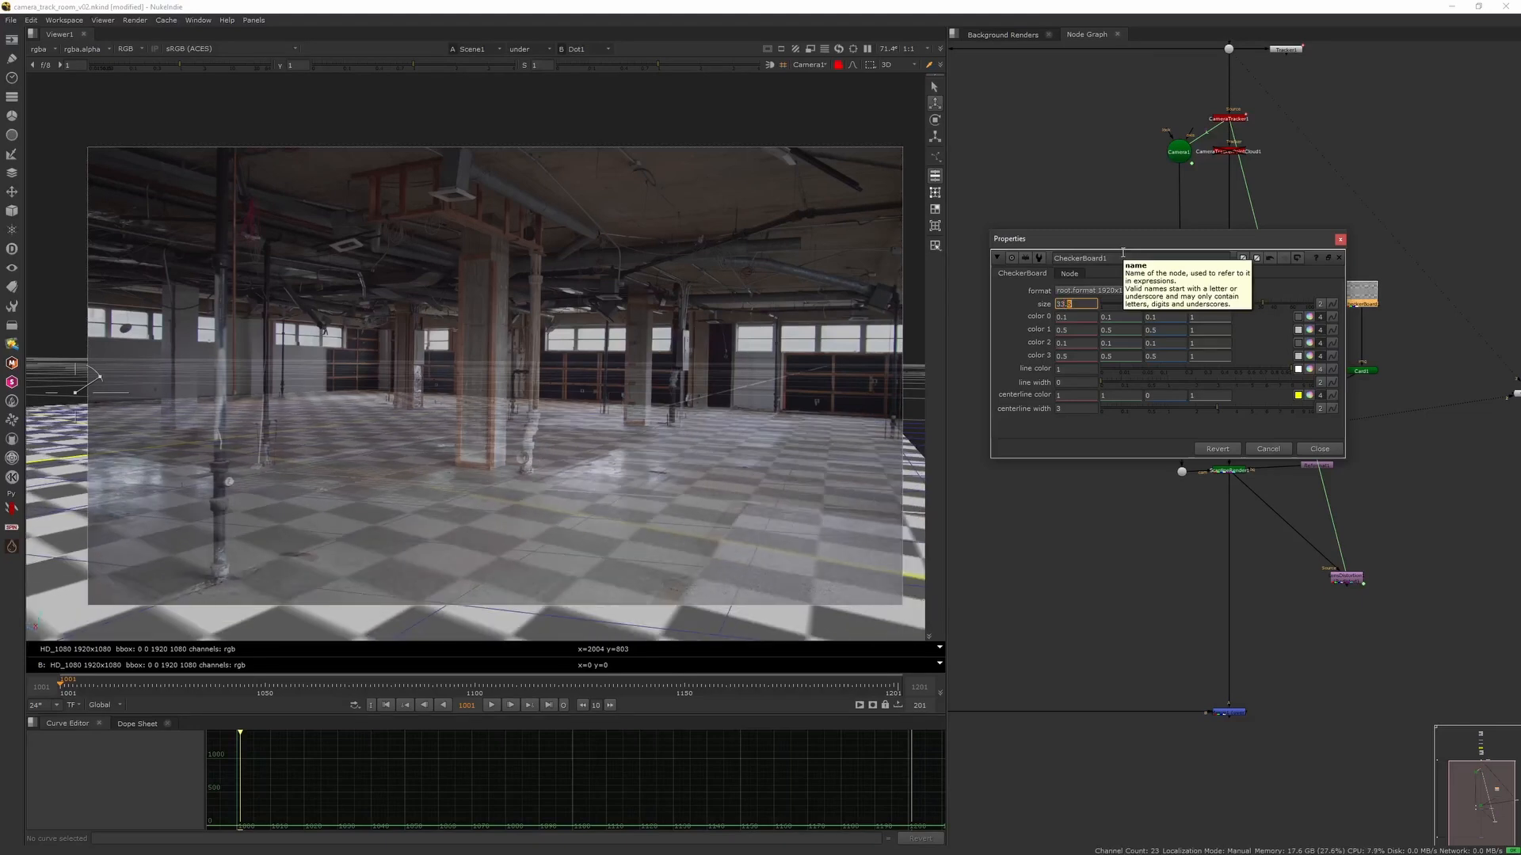
# Realign the card with translation X -1.65 and Z 2.88 and a Z rotation of 110.92.
pyautogui.doubleClick(1361, 370)
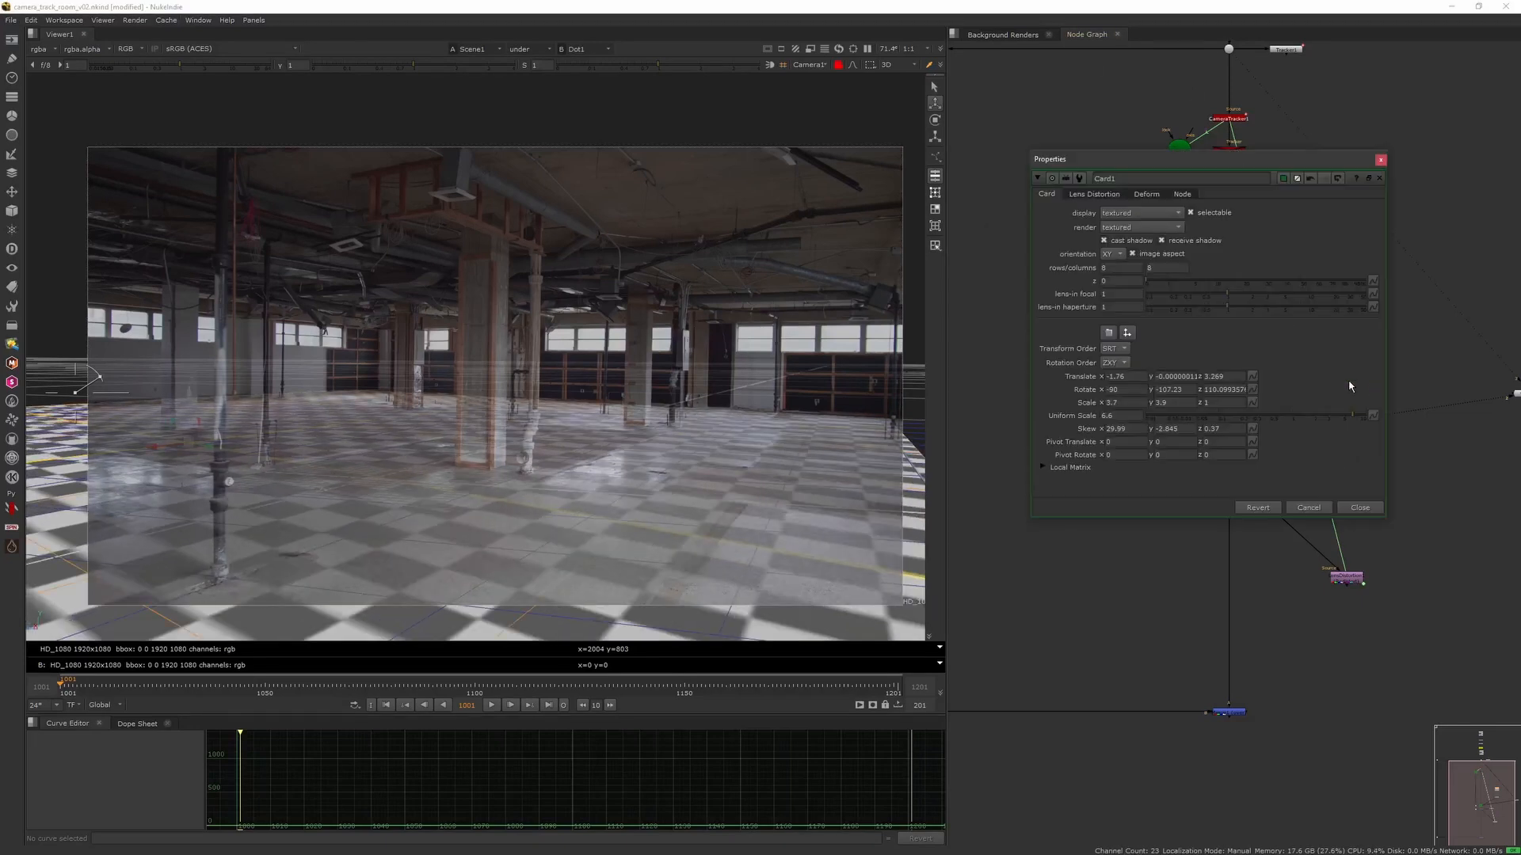
pyautogui.moveTo(1121, 378); pyautogui.dragTo(1123, 381, button='middle')
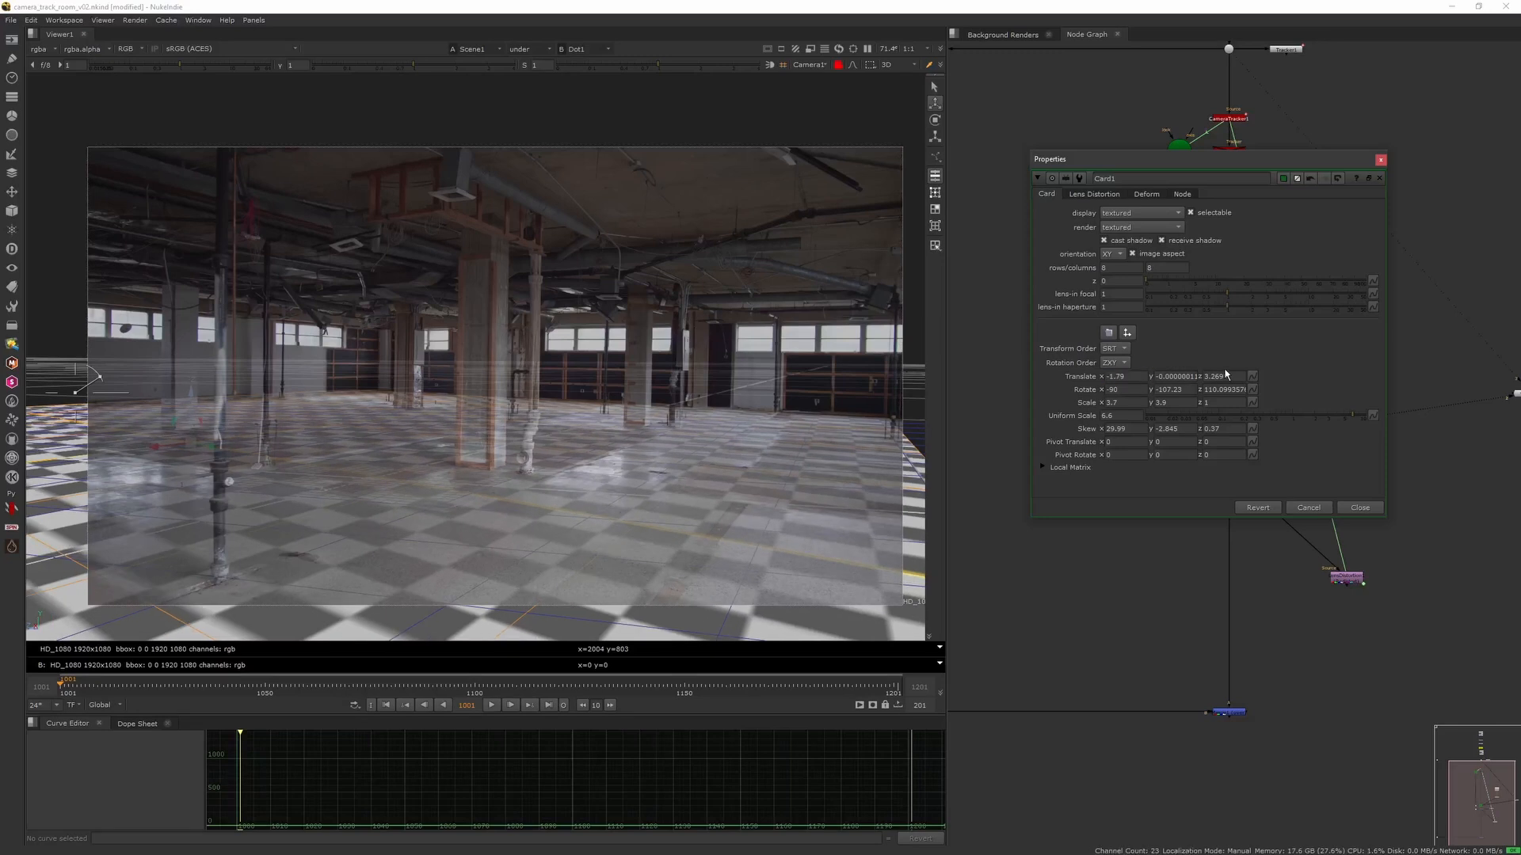
pyautogui.moveTo(1224, 377); pyautogui.dragTo(1349, 372, button='middle')
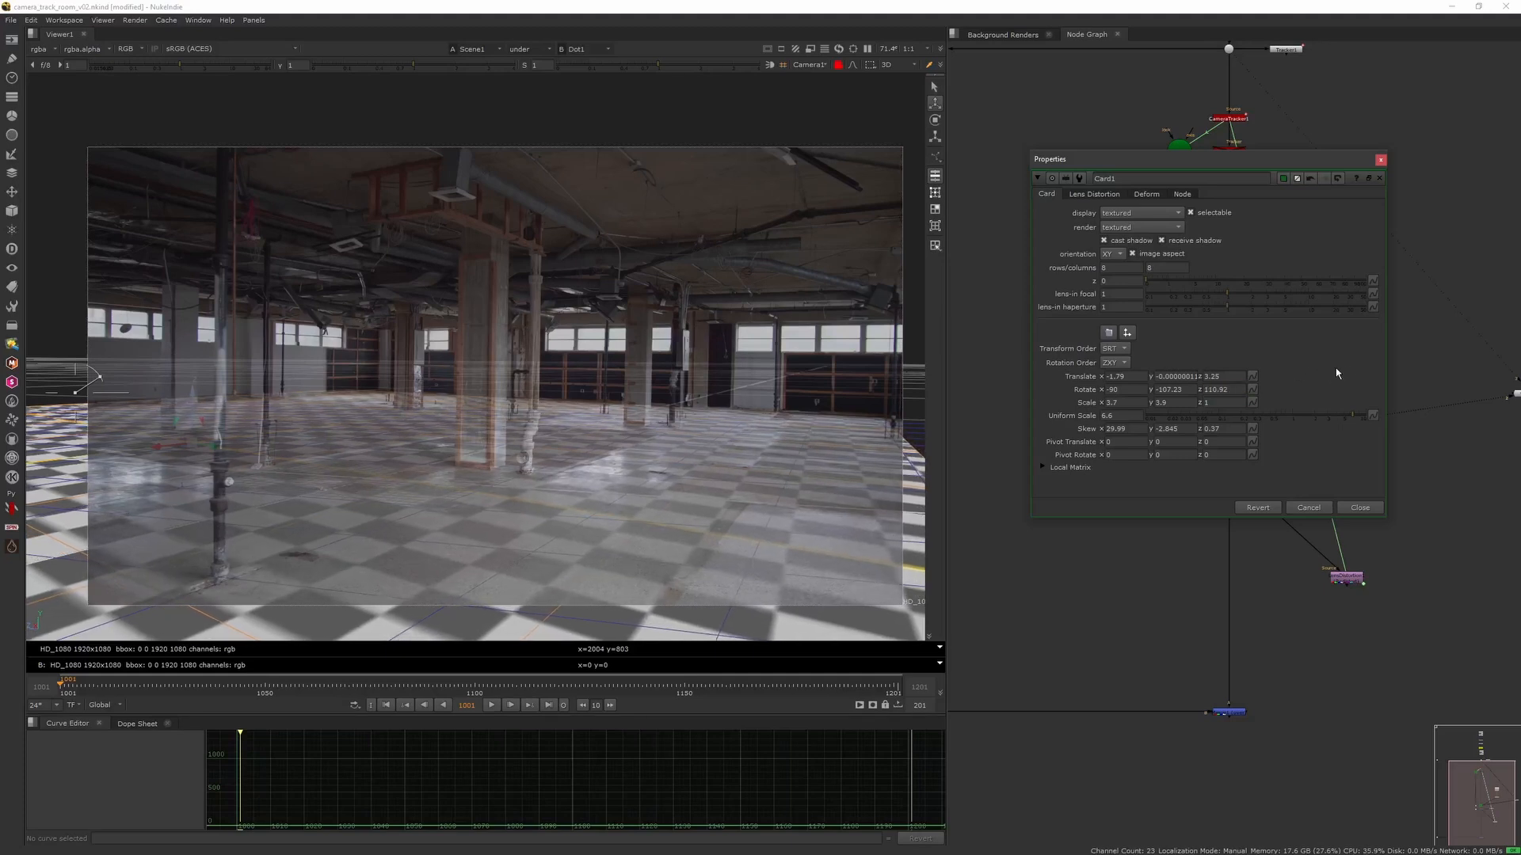
pyautogui.moveTo(1128, 380); pyautogui.dragTo(1212, 382, button='middle')
pyautogui.hotkey('ctrl', 'z')
# Scrub and play the shot to check that the checkerboard sticks to the floor.
pyautogui.moveTo(330, 688); pyautogui.dragTo(278, 712)
pyautogui.click(410, 705)
pyautogui.click(491, 708)
pyautogui.click(494, 706)
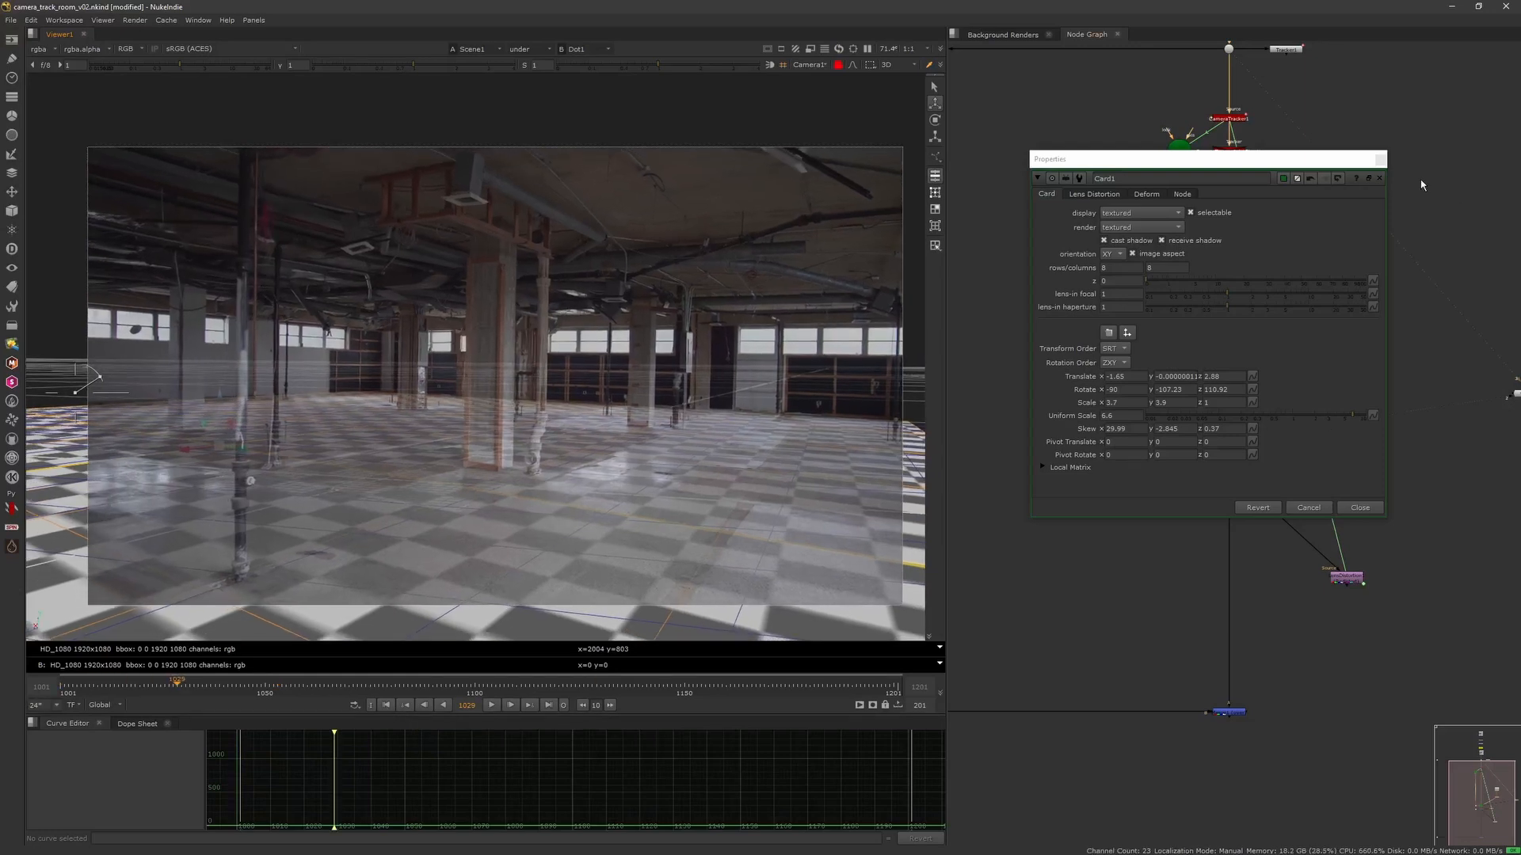
# Turn off the viewer's A/B overlay and connect the Merge beneath the LensDistortion node.
pyautogui.click(525, 50)
pyautogui.click(524, 55)
pyautogui.click(1380, 159)
pyautogui.moveTo(1232, 384); pyautogui.dragTo(1351, 473)
pyautogui.moveTo(1235, 607); pyautogui.dragTo(1351, 607)
# View the ScanlineRender output and set its overscan to 50.
pyautogui.click(1232, 365)
pyautogui.press('1')
pyautogui.press('Tab')
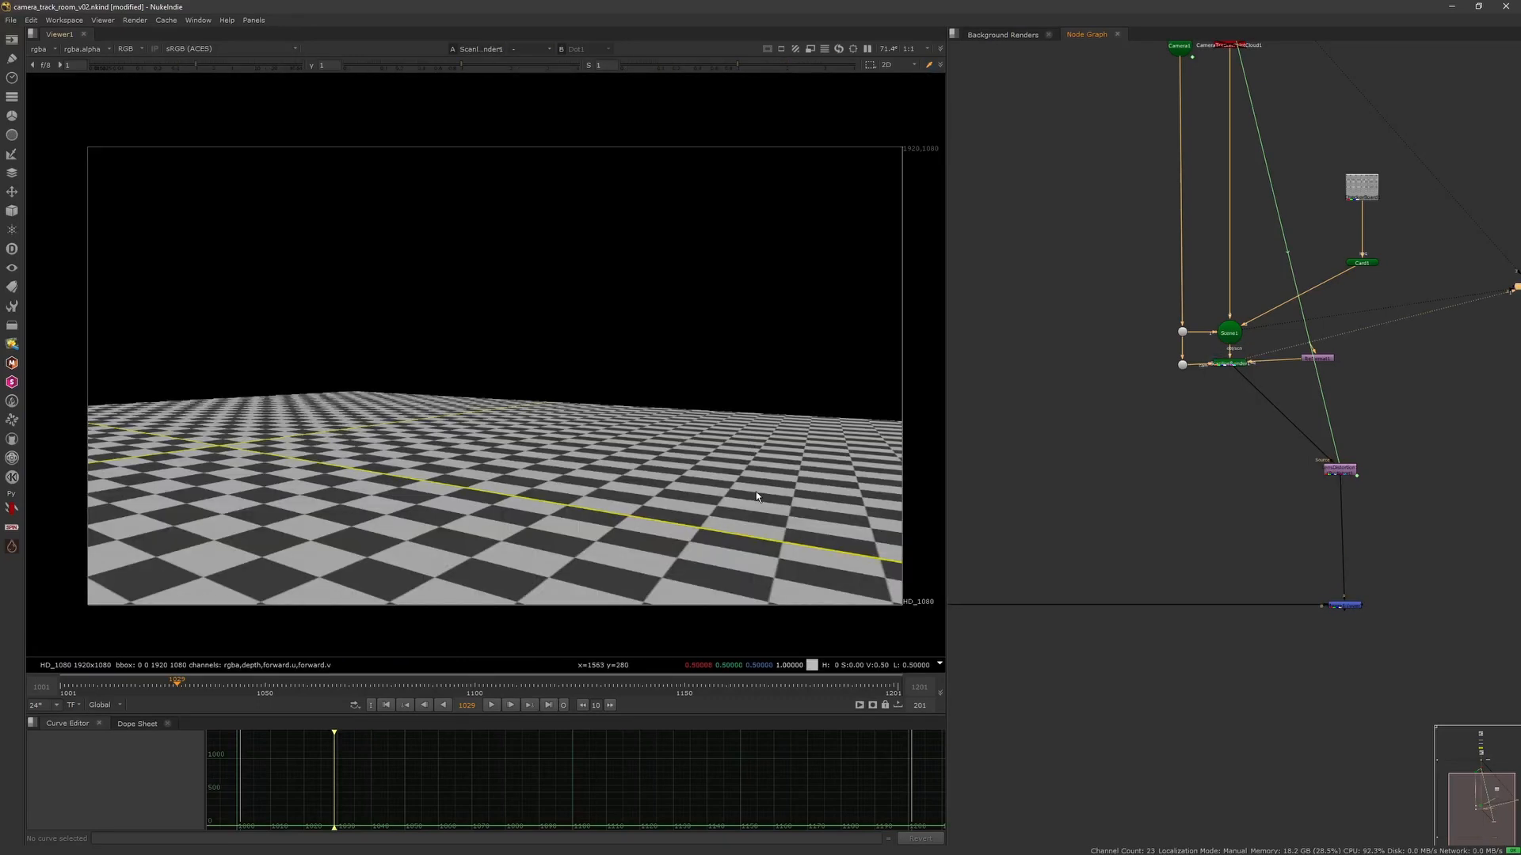
pyautogui.doubleClick(1230, 367)
pyautogui.click(930, 436)
pyautogui.write('50')
pyautogui.press('Return')
pyautogui.click(1174, 500)
# View the LensDistortion output and align the Merge node directly below it.
pyautogui.click(1340, 469)
pyautogui.press('1')
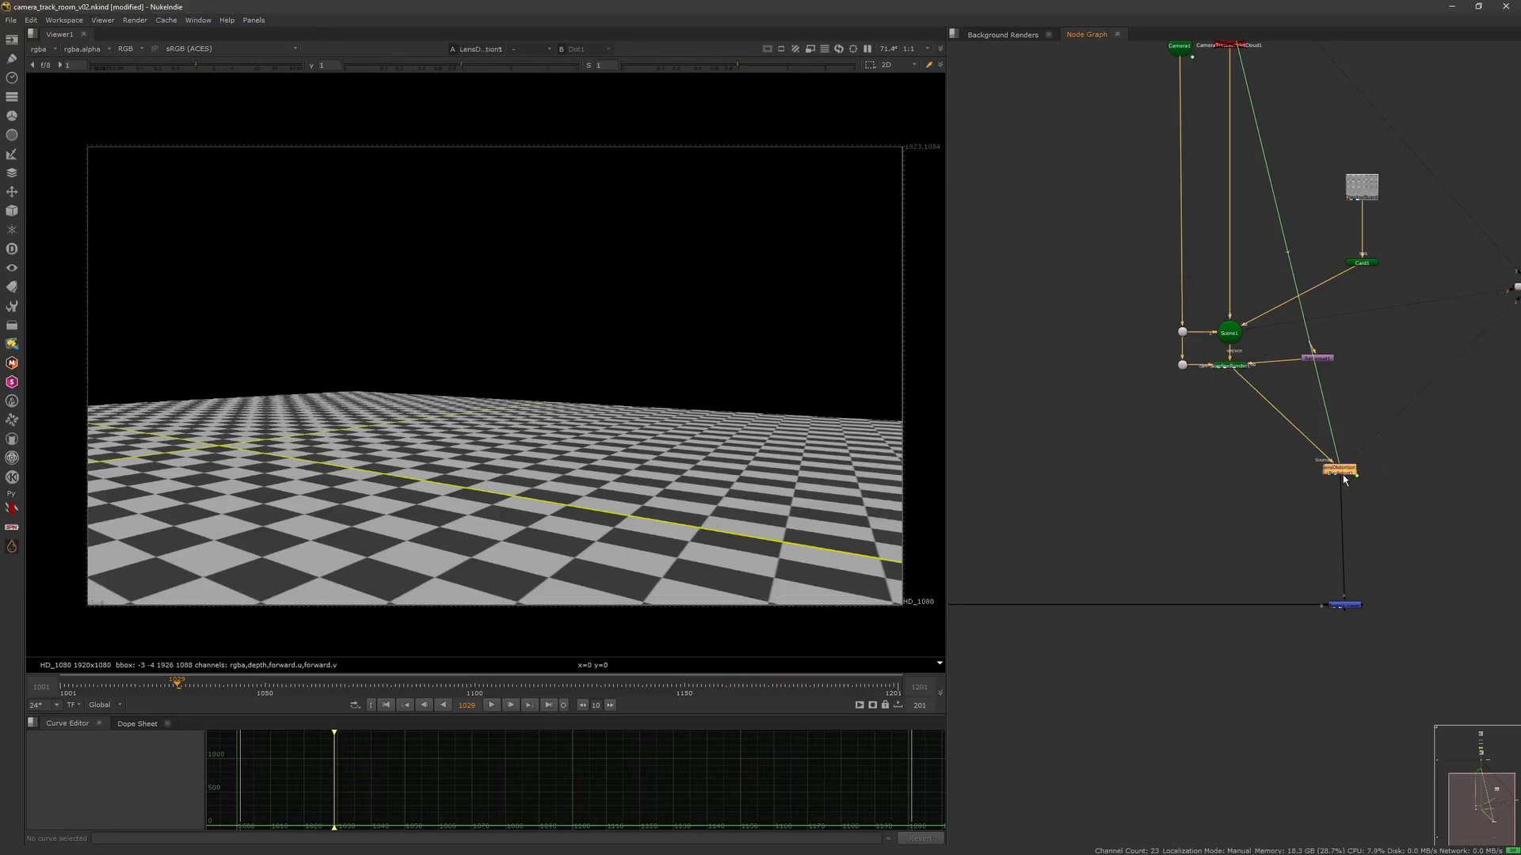
pyautogui.doubleClick(1341, 472)
pyautogui.click(1337, 476)
pyautogui.moveTo(1345, 606); pyautogui.dragTo(1340, 606)
# Examine the rendered checkerboard's edges while toggling the LensDistortion node off and on.
pyautogui.moveTo(329, 488); pyautogui.dragTo(1155, 484, button='middle')
pyautogui.click(1344, 472)
pyautogui.press('d')
pyautogui.press('d')
pyautogui.press('f')
pyautogui.moveTo(710, 473); pyautogui.dragTo(1161, 449, button='middle')
# Inspect the LensDistortion node's output mode and filter settings, and examine the overscan around the render.
pyautogui.moveTo(1274, 165); pyautogui.dragTo(1290, 317, button='middle')
pyautogui.doubleClick(1350, 639)
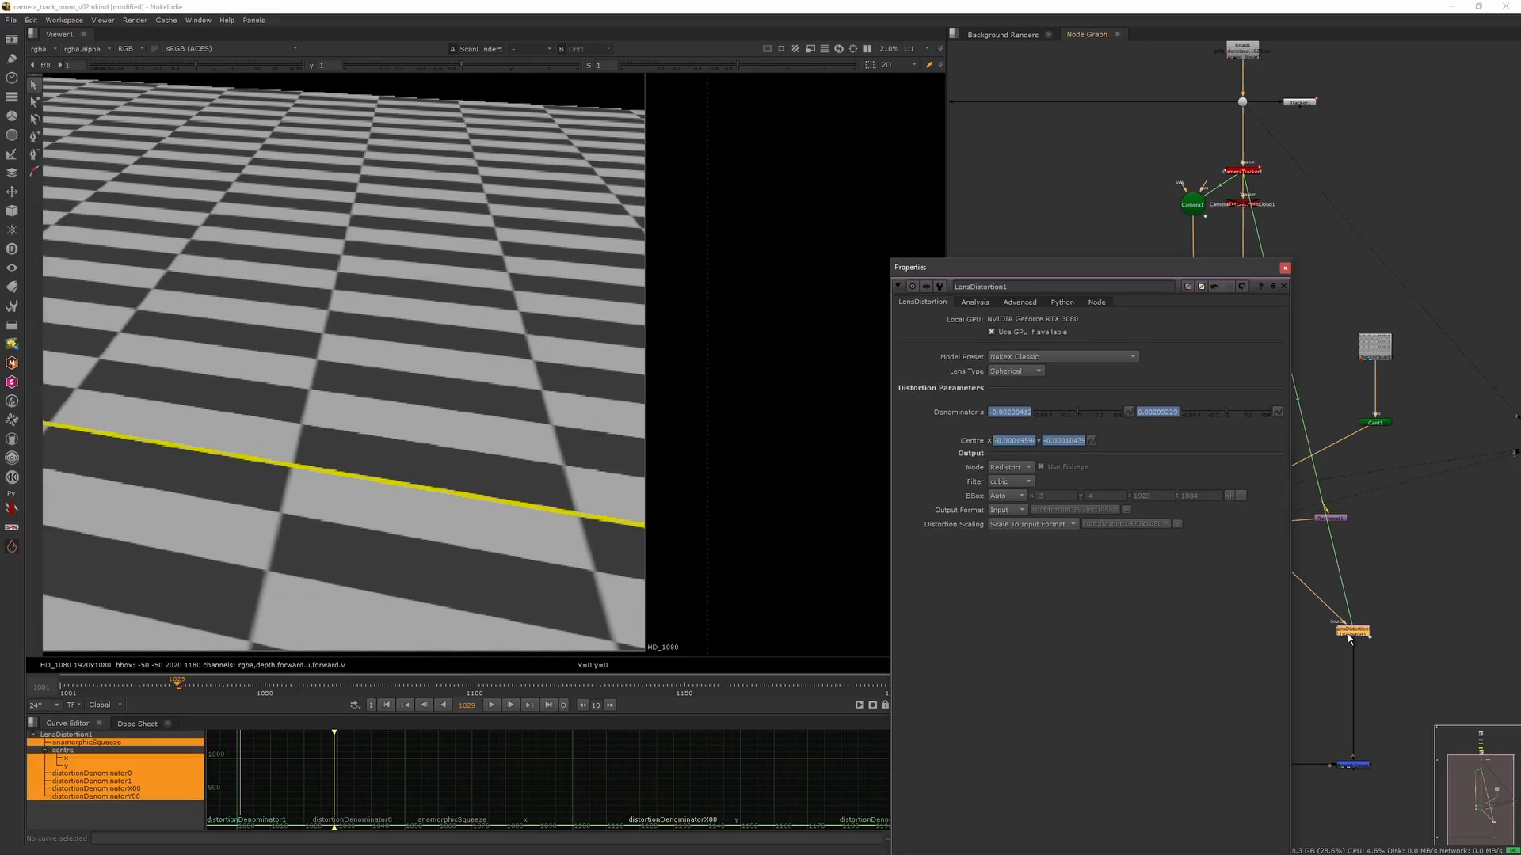
pyautogui.click(1020, 480)
pyautogui.keyDown('alt'); pyautogui.moveTo(818, 480); pyautogui.dragTo(190, 586, button='middle'); pyautogui.keyUp('alt')
pyautogui.click(1285, 269)
pyautogui.moveTo(674, 422); pyautogui.dragTo(934, 385, button='middle')
# Review the CameraTracker's focal length and film back settings.
pyautogui.doubleClick(1242, 171)
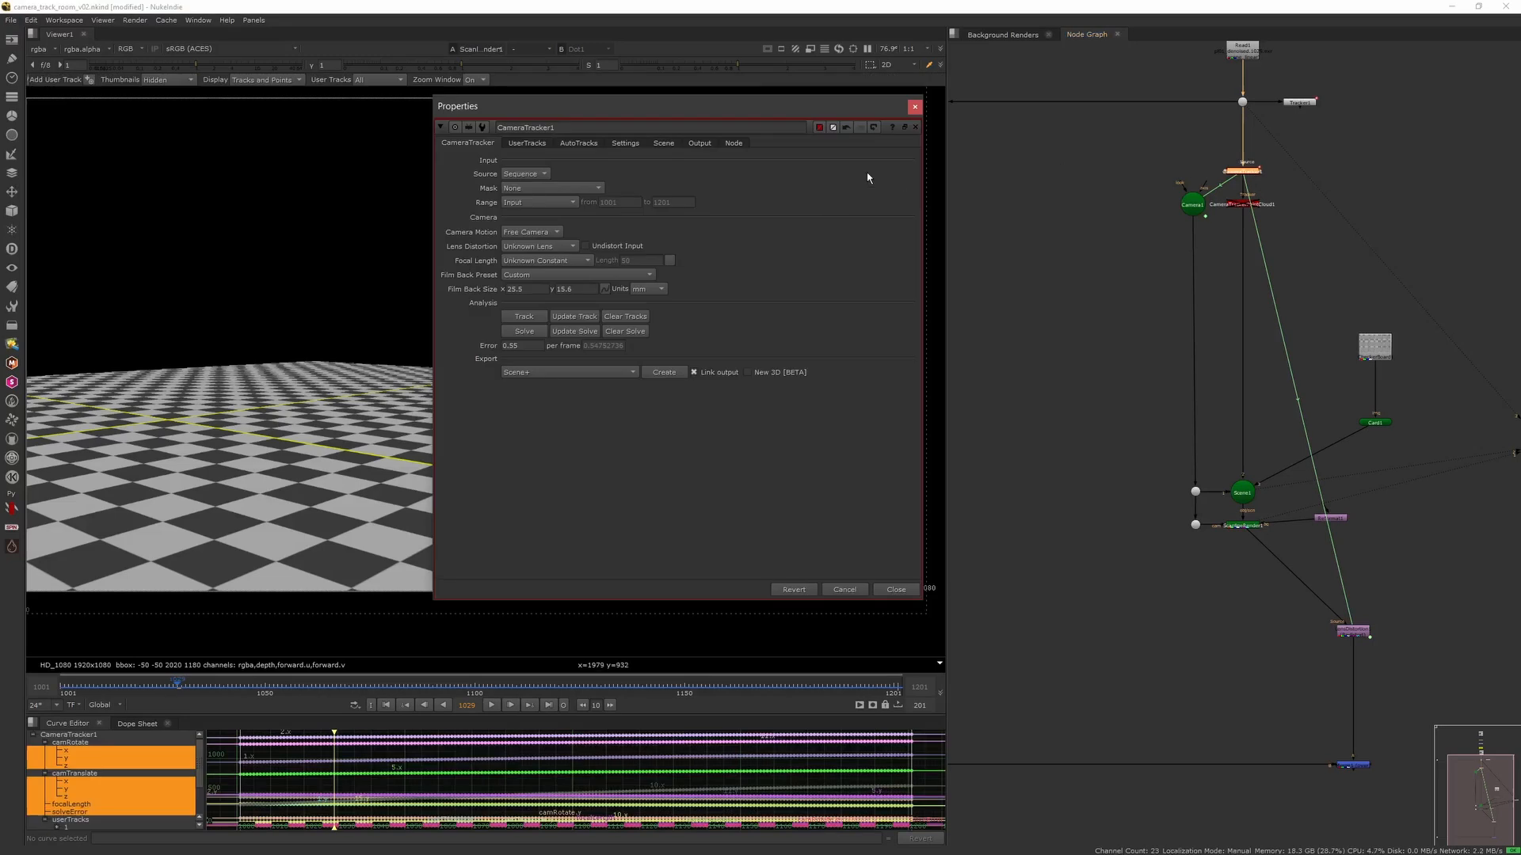
pyautogui.click(913, 109)
pyautogui.press('f')
# Add a ViewMetaData node, connect it to the original footage's Read node, and open its properties.
pyautogui.moveTo(1362, 150); pyautogui.dragTo(1386, 259, button='middle')
pyautogui.click(1409, 140)
pyautogui.scroll(2, 1408, 138)
pyautogui.moveTo(1408, 138); pyautogui.dragTo(1338, 417, button='middle')
pyautogui.press('Tab')
pyautogui.write('view')
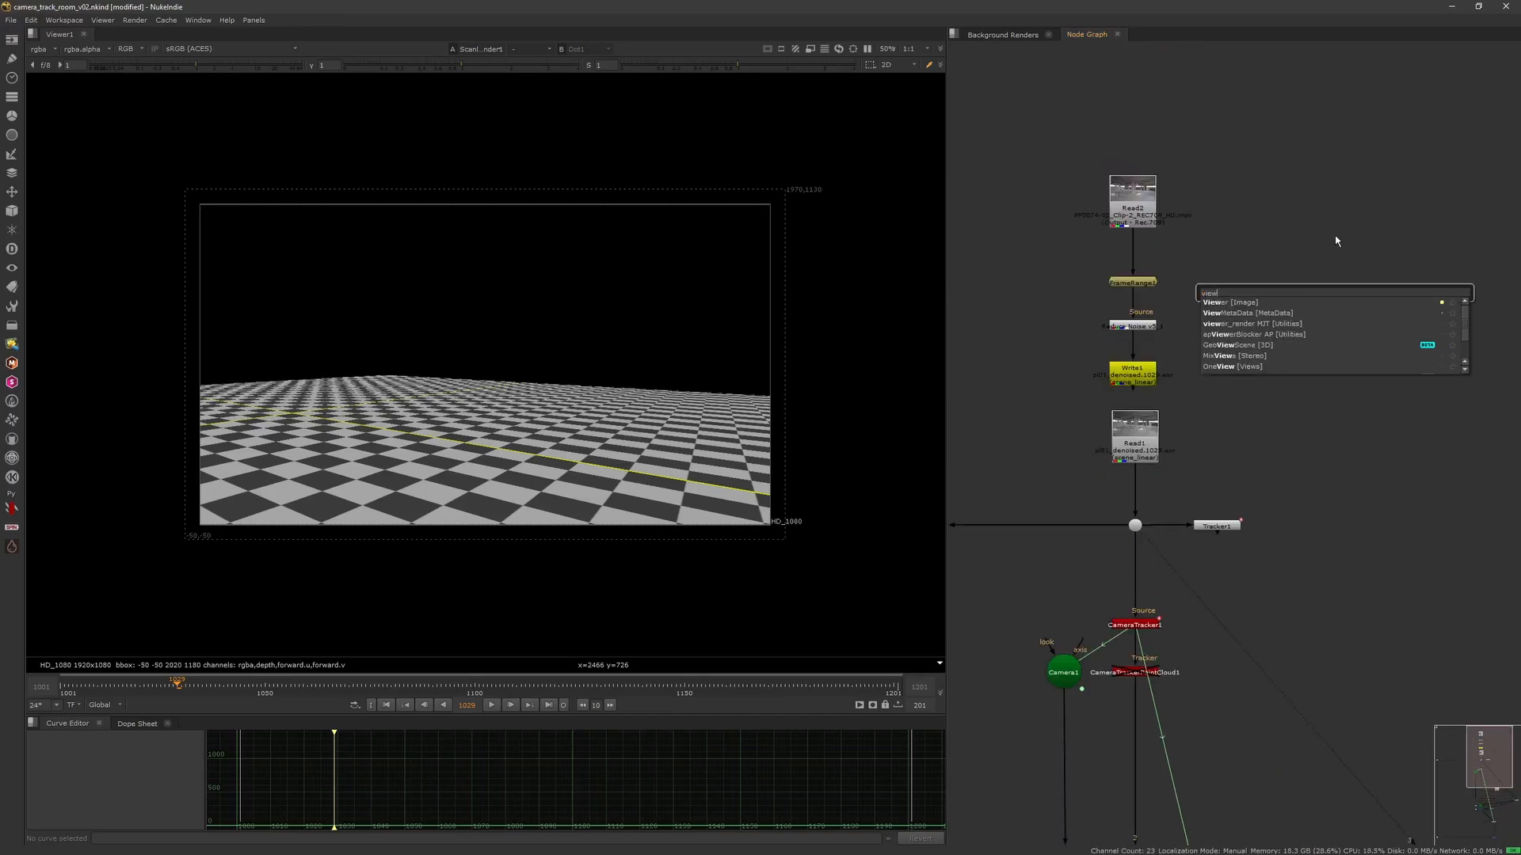
pyautogui.click(1241, 312)
pyautogui.moveTo(1339, 291); pyautogui.dragTo(1143, 223)
pyautogui.doubleClick(1365, 313)
# Examine the clip's metadata, enlarging the list and widening the key column to read the values.
pyautogui.moveTo(1314, 465); pyautogui.dragTo(1468, 674)
pyautogui.moveTo(1042, 282); pyautogui.dragTo(1136, 284)
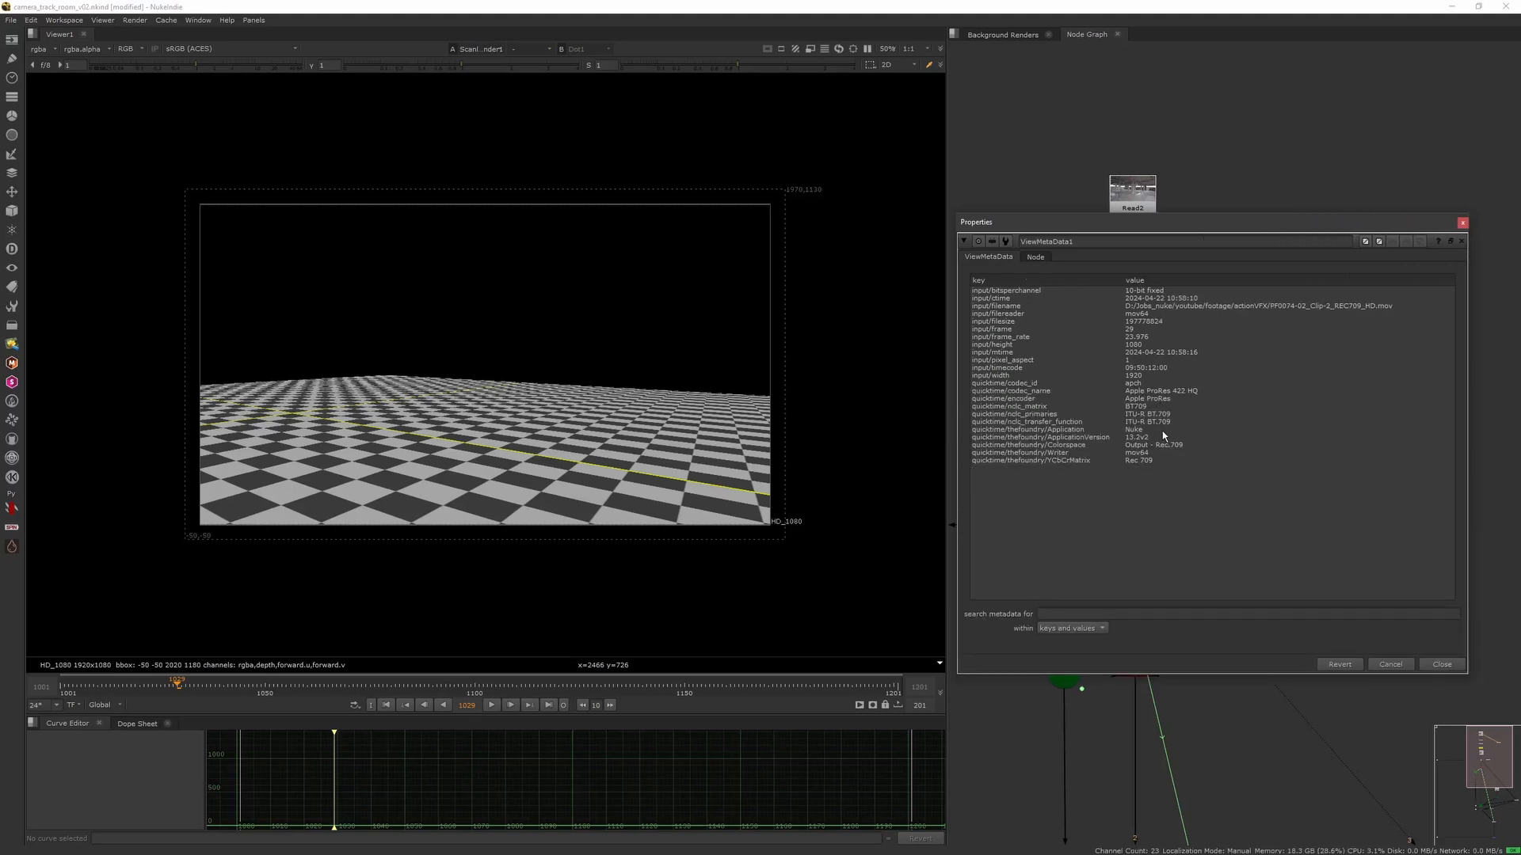
pyautogui.click(1139, 337)
pyautogui.click(1463, 240)
# Inspect the tracked camera's focal length and aperture in its projection settings.
pyautogui.moveTo(1151, 463); pyautogui.dragTo(1294, 292, button='middle')
pyautogui.moveTo(1210, 492); pyautogui.dragTo(1183, 259, button='middle')
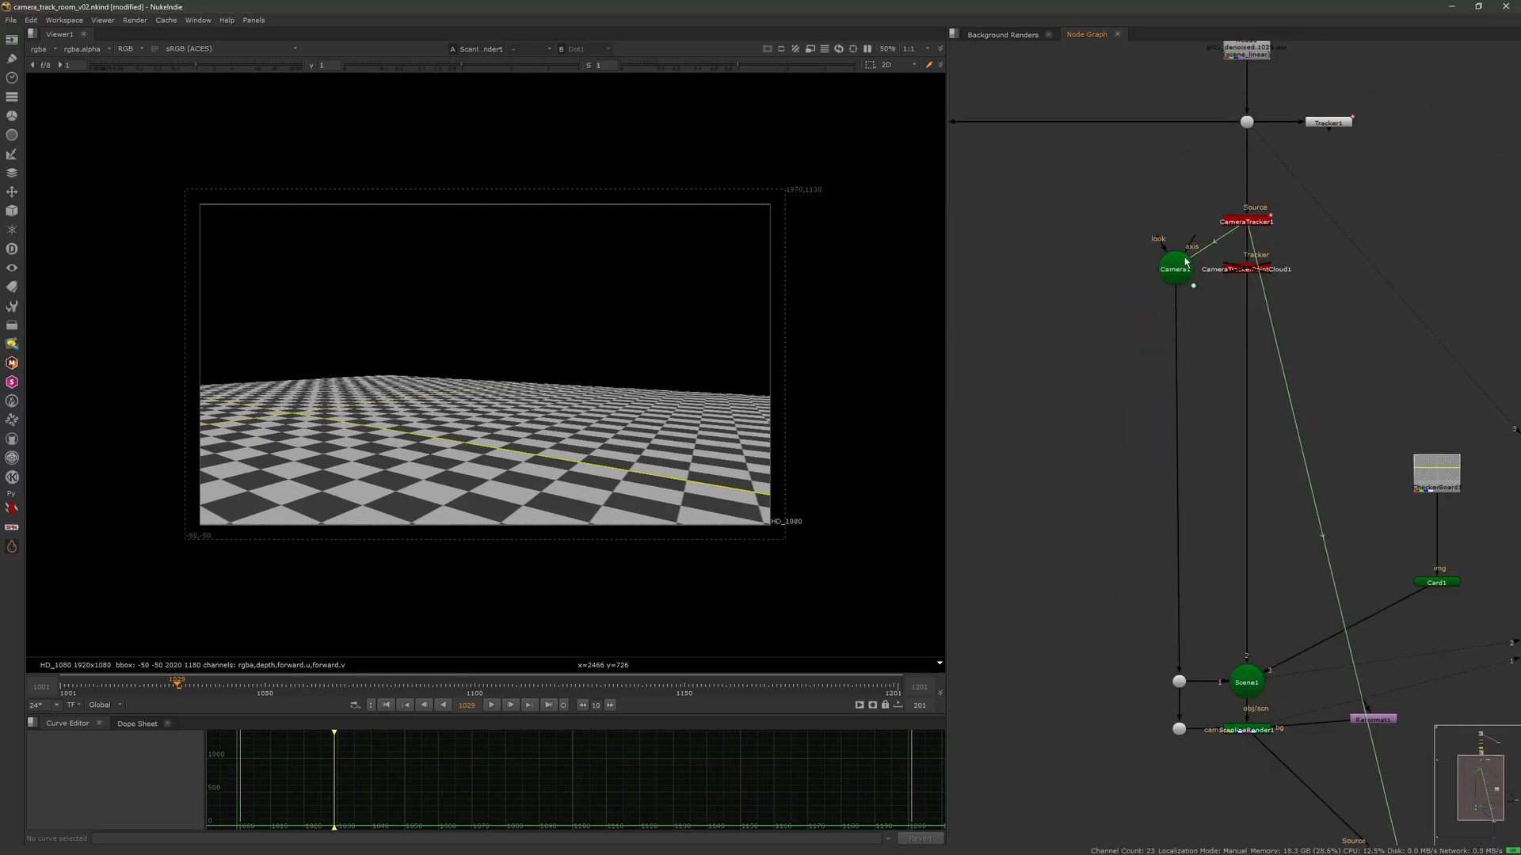
pyautogui.doubleClick(1181, 263)
pyautogui.click(860, 184)
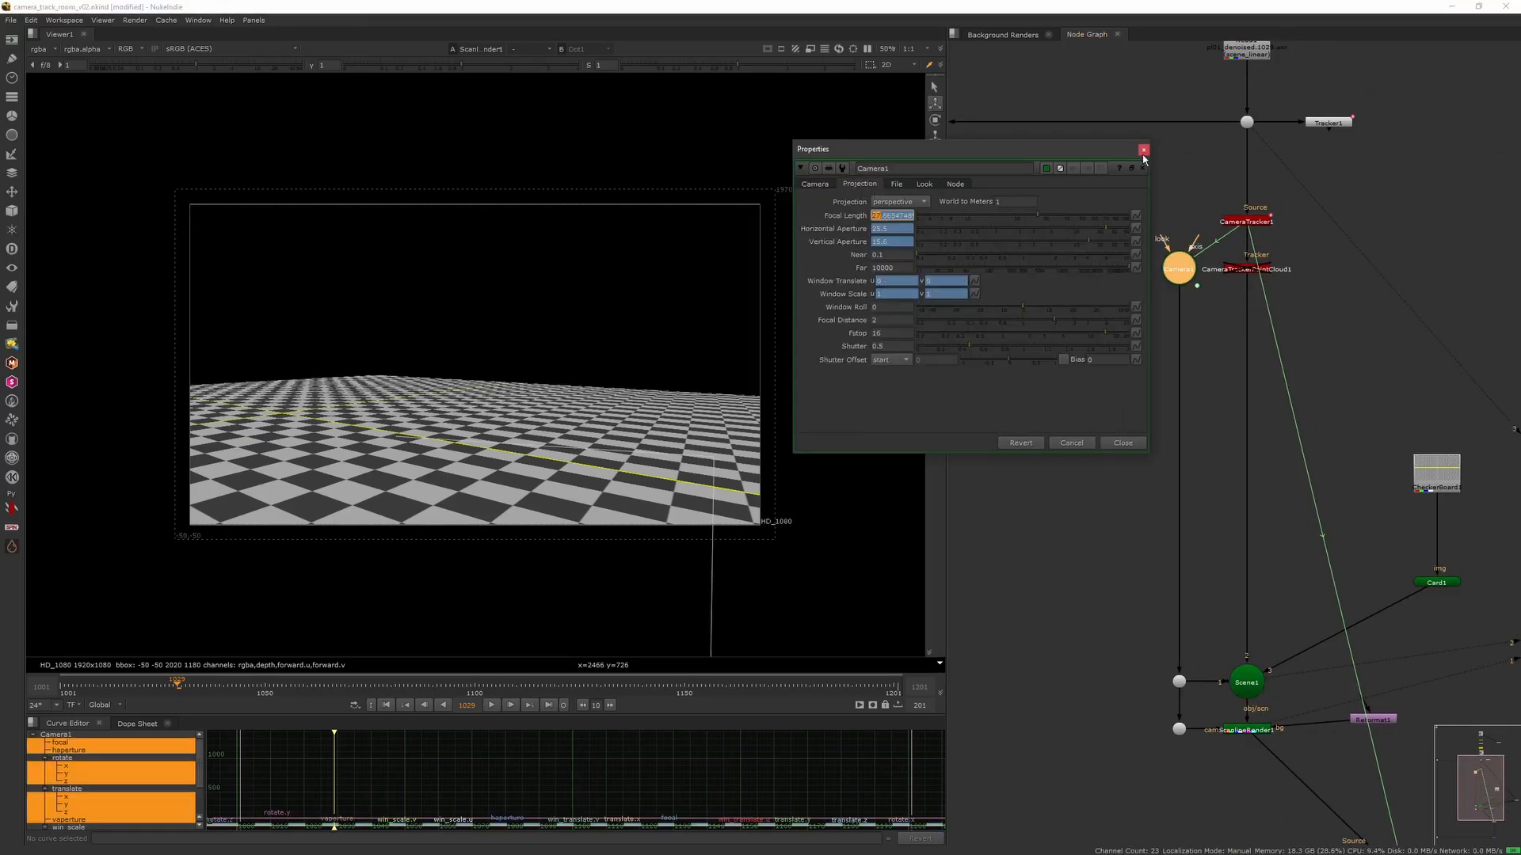
pyautogui.click(1143, 153)
# View the LensDistortion output followed by the Merge output.
pyautogui.scroll(-2, 1145, 274)
pyautogui.moveTo(1165, 538); pyautogui.dragTo(1114, 277, button='middle')
pyautogui.click(1288, 470)
pyautogui.press('1')
pyautogui.click(1288, 614)
pyautogui.press('1')
# Move the Merge node beneath the footage branch and delete the redundant dot on its background connection.
pyautogui.scroll(-6, 1386, 529)
pyautogui.scroll(4, 1205, 562)
pyautogui.moveTo(1326, 562)
pyautogui.mouseDown(button='middle')
pyautogui.moveTo(1205, 562)
pyautogui.moveTo(1316, 555)
pyautogui.mouseUp(button='middle')
pyautogui.scroll(-4, 1205, 563)
pyautogui.scroll(4, 1307, 559)
pyautogui.moveTo(1459, 492); pyautogui.dragTo(1073, 558)
pyautogui.moveTo(1063, 442); pyautogui.dragTo(1115, 497)
pyautogui.press('Delete')
pyautogui.moveTo(1076, 556)
pyautogui.mouseDown()
pyautogui.moveTo(1071, 488)
pyautogui.moveTo(1079, 561)
pyautogui.mouseUp()
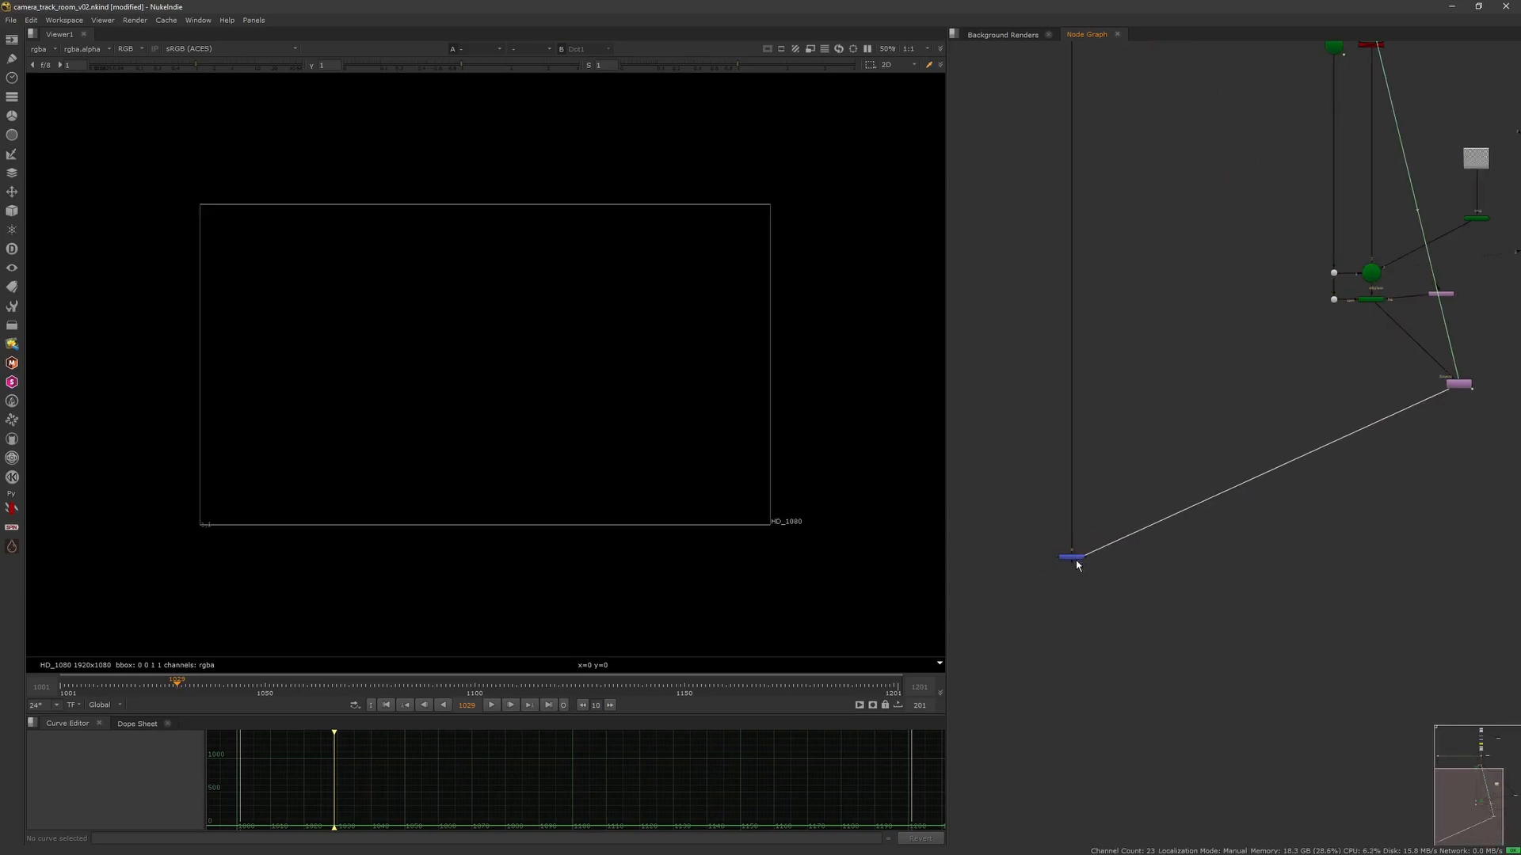
# Set the Merge node's mix to 0.2 and play back the checkerboard over the footage.
pyautogui.doubleClick(1075, 559)
pyautogui.click(1037, 640)
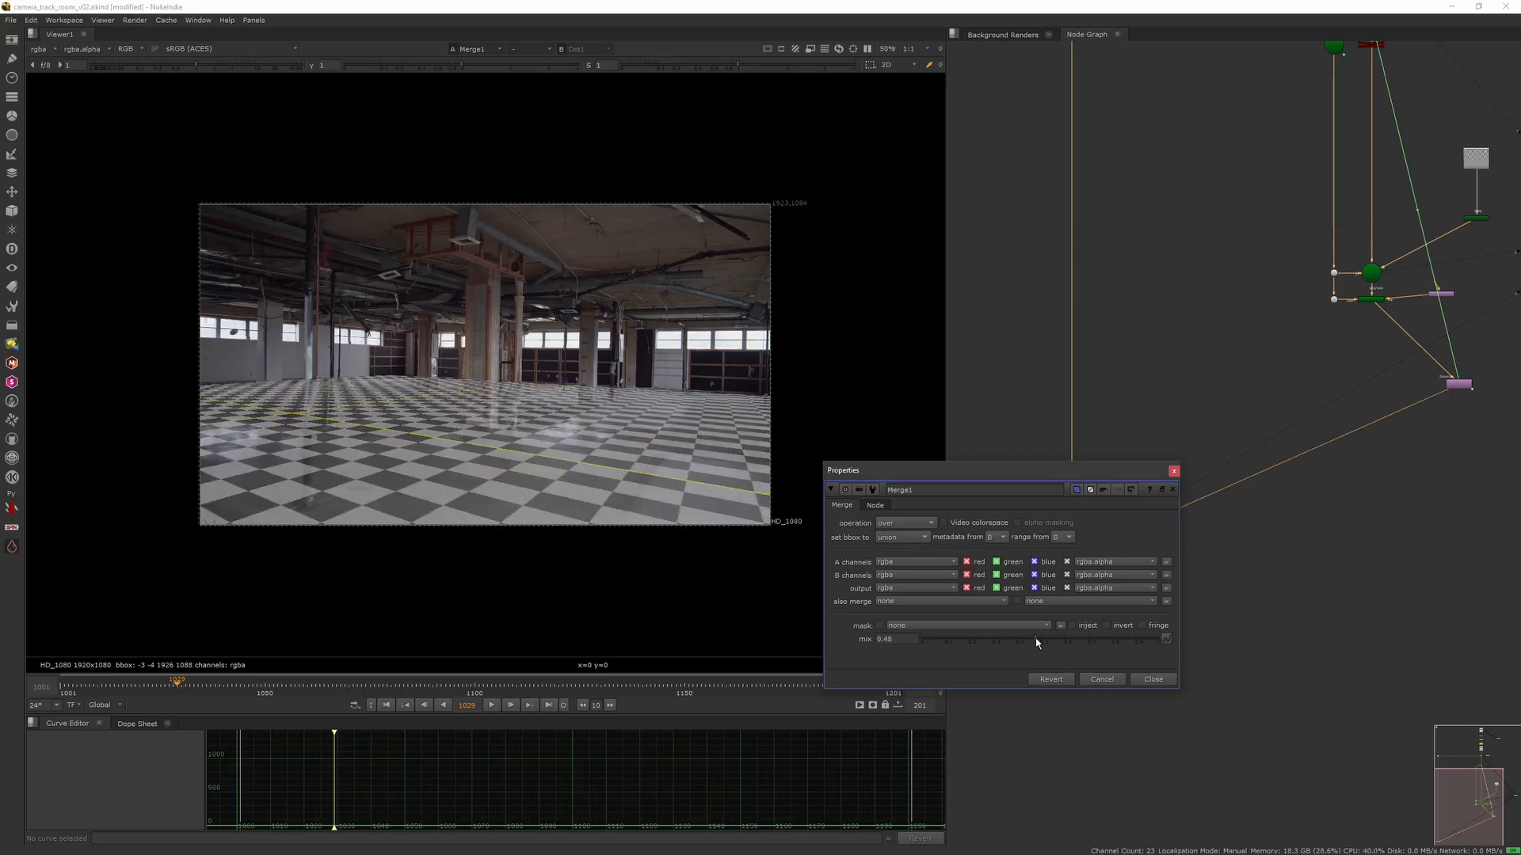
pyautogui.moveTo(1019, 646); pyautogui.dragTo(955, 648)
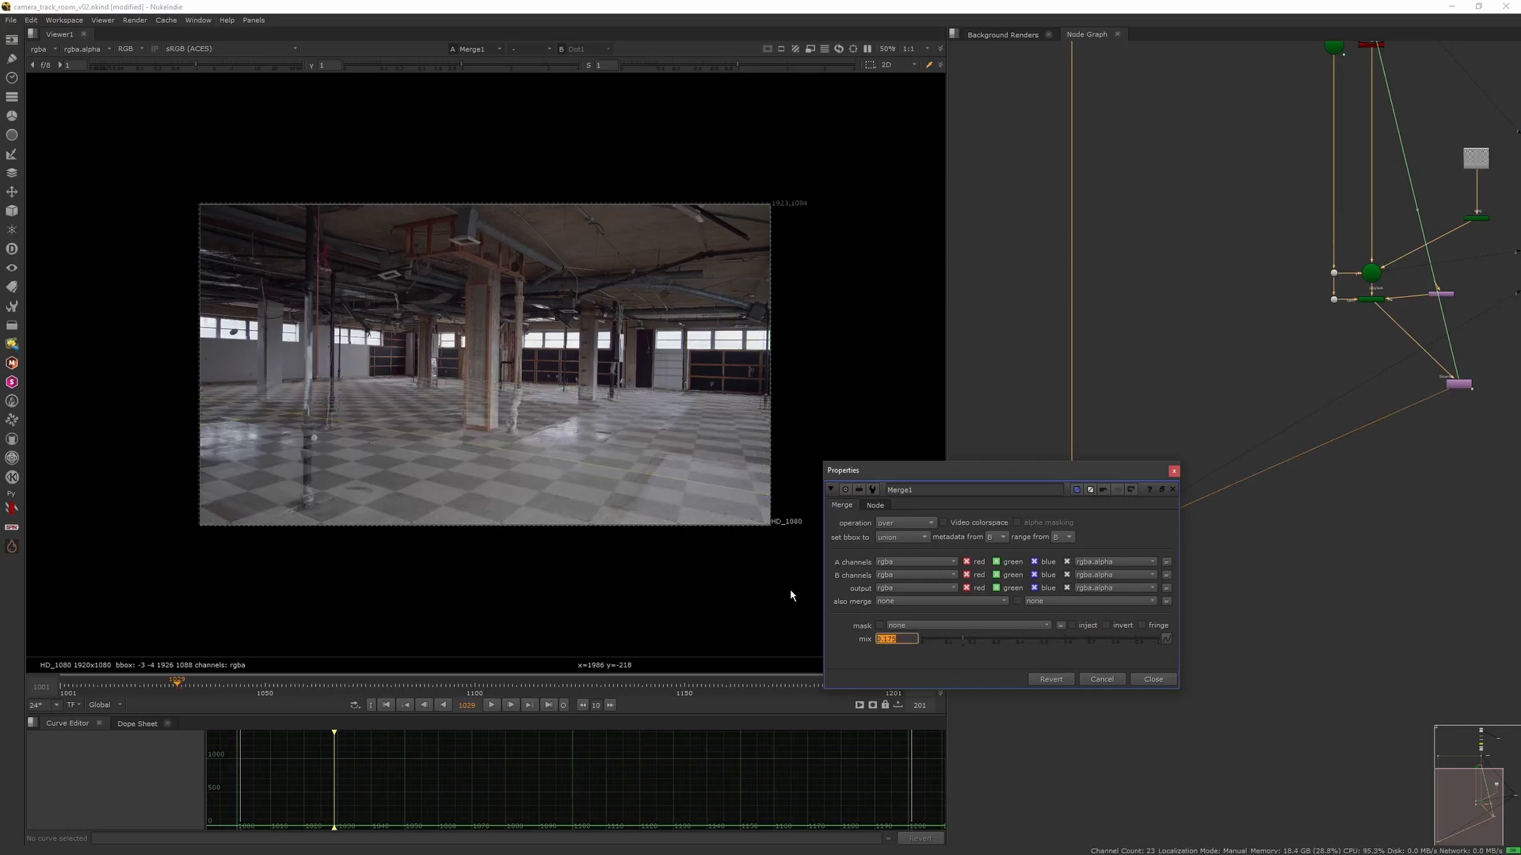
pyautogui.scroll(2, 696, 545)
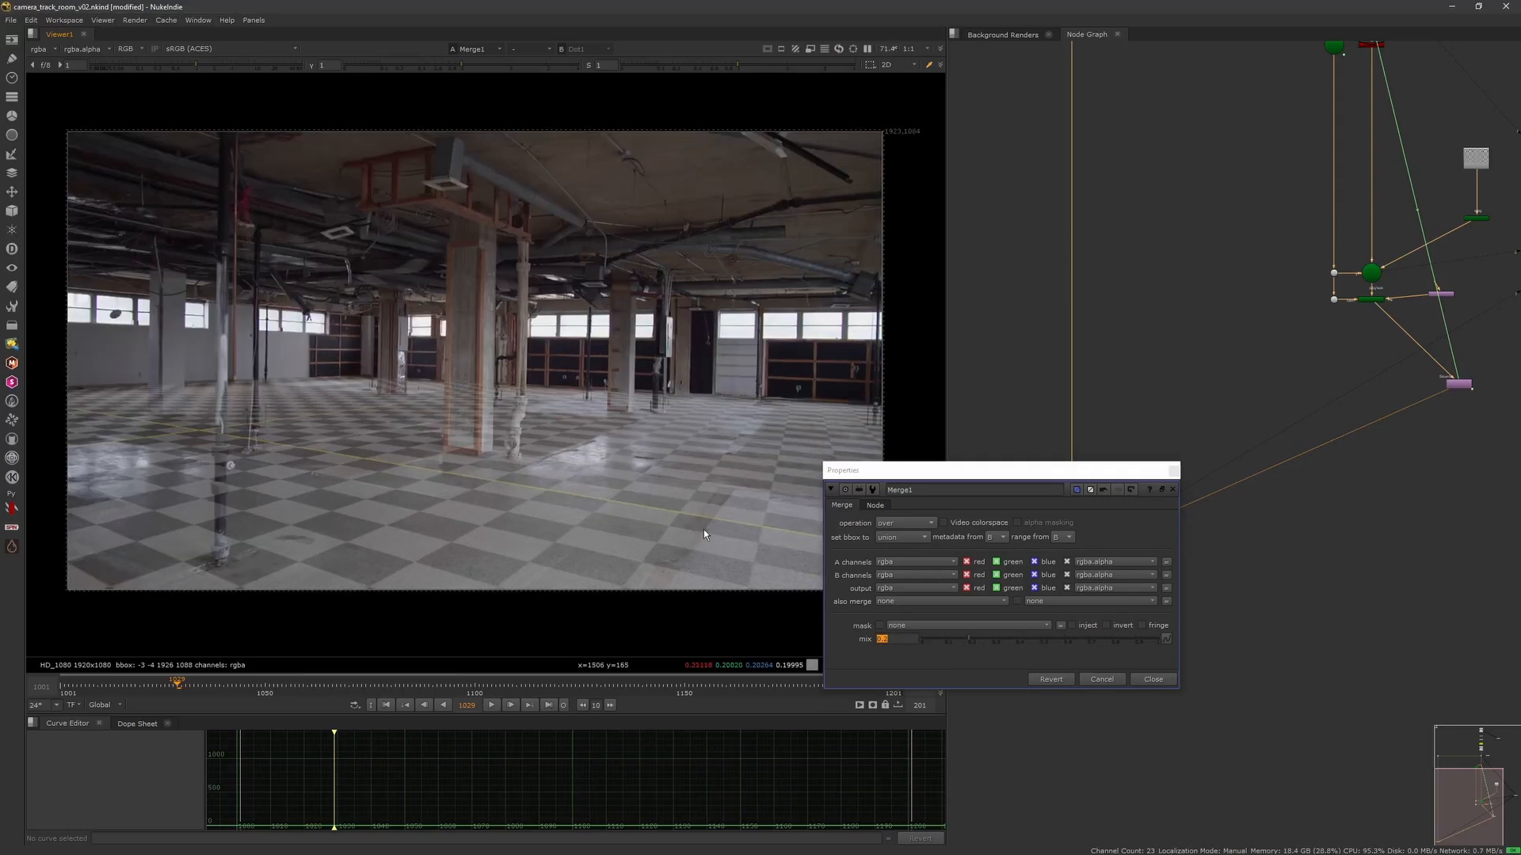
pyautogui.moveTo(871, 471); pyautogui.dragTo(1049, 456)
pyautogui.click(488, 705)
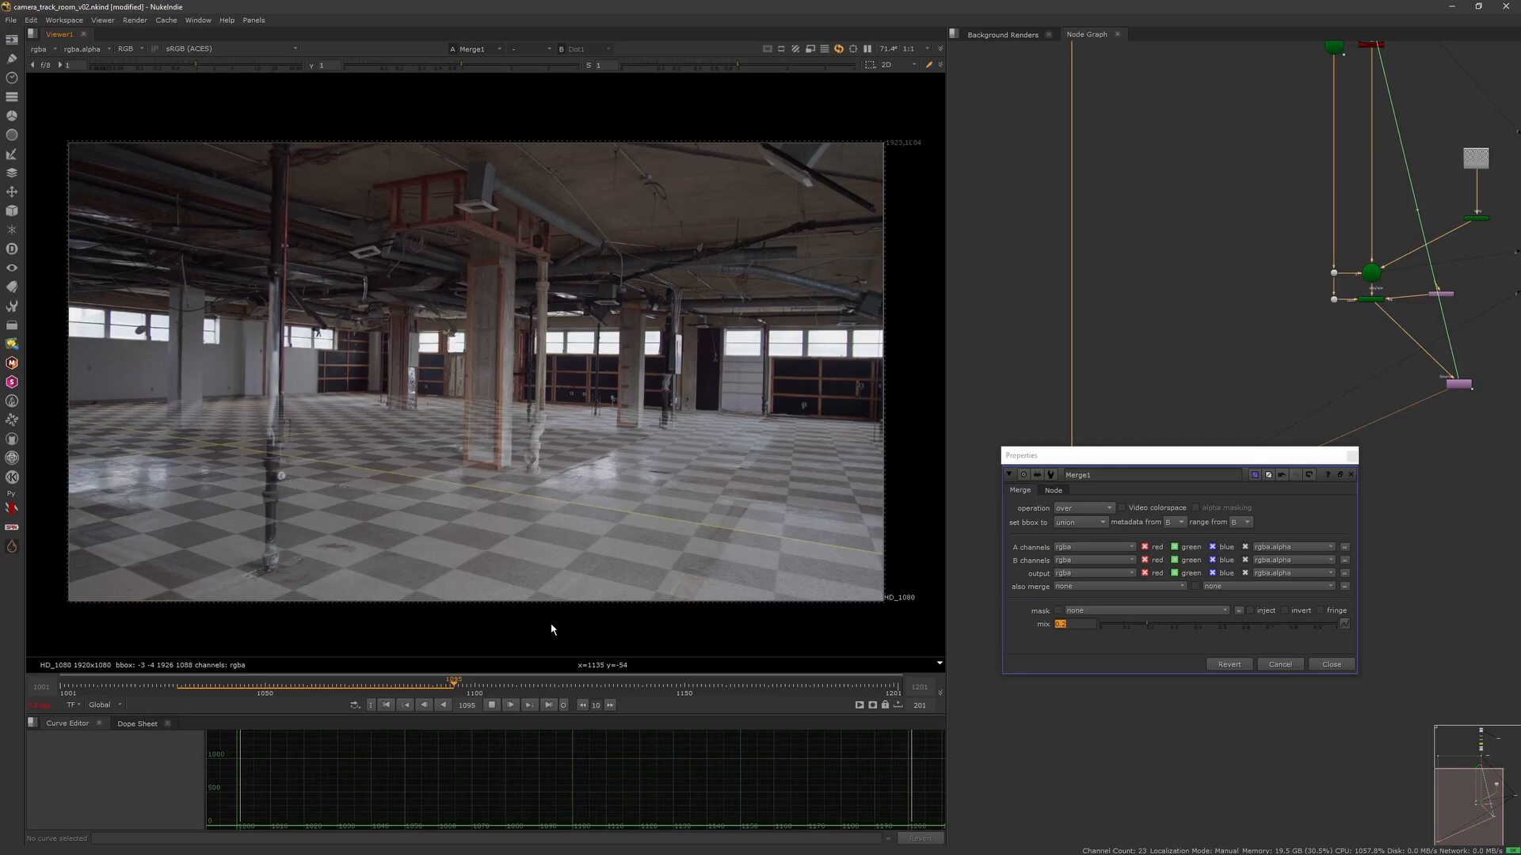
pyautogui.click(1350, 475)
pyautogui.click(1372, 473)
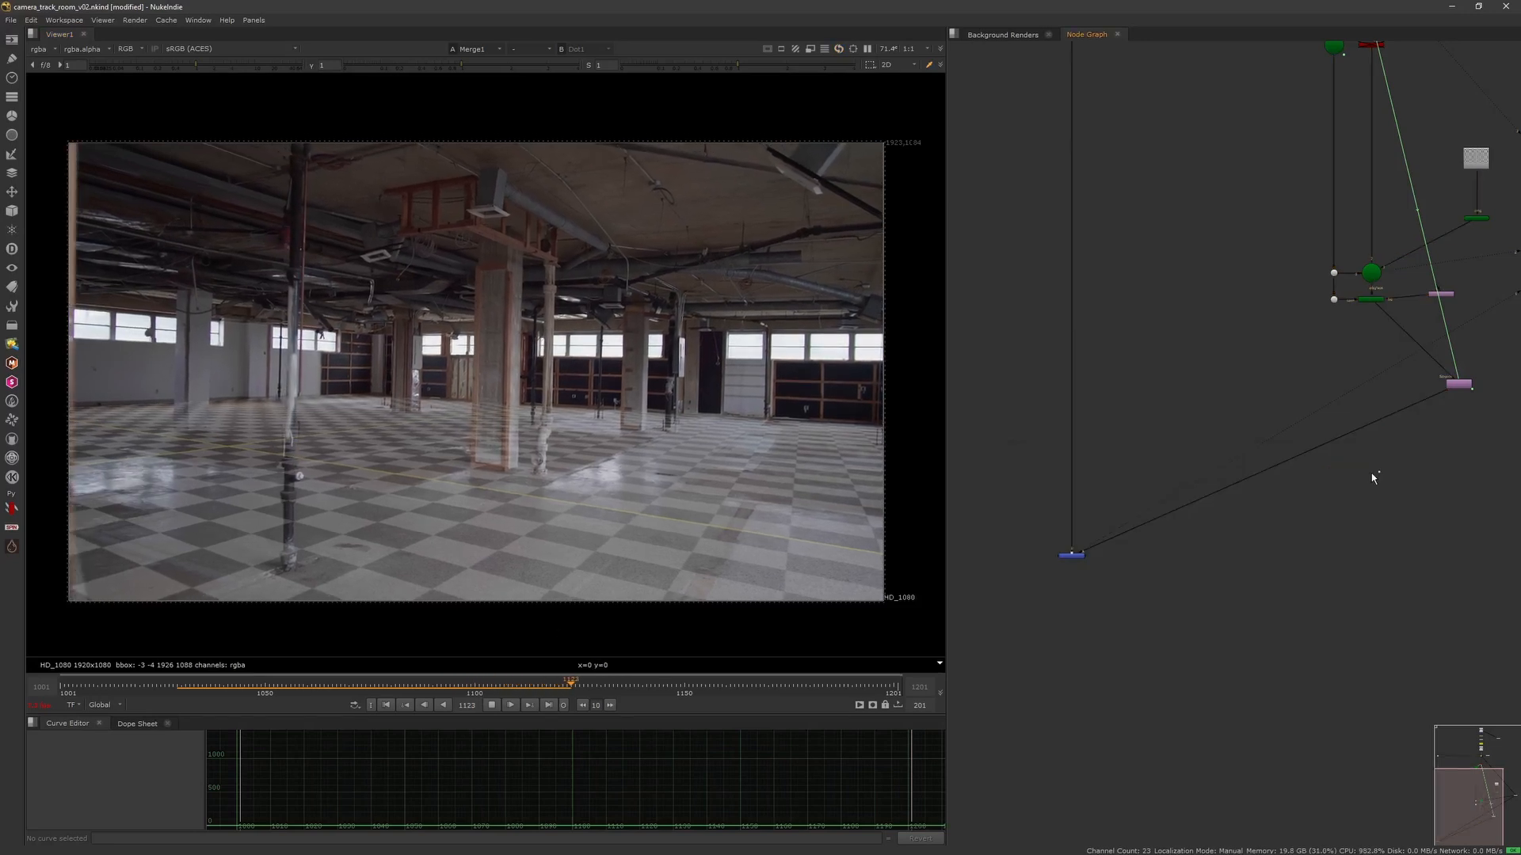
# Insert a dot between LensDistortion and Merge, placed so the connection runs at a right angle.
pyautogui.moveTo(1371, 473); pyautogui.dragTo(1368, 472, button='middle')
pyautogui.keyDown('ctrl'); pyautogui.moveTo(1269, 472); pyautogui.dragTo(1457, 556); pyautogui.keyUp('ctrl')
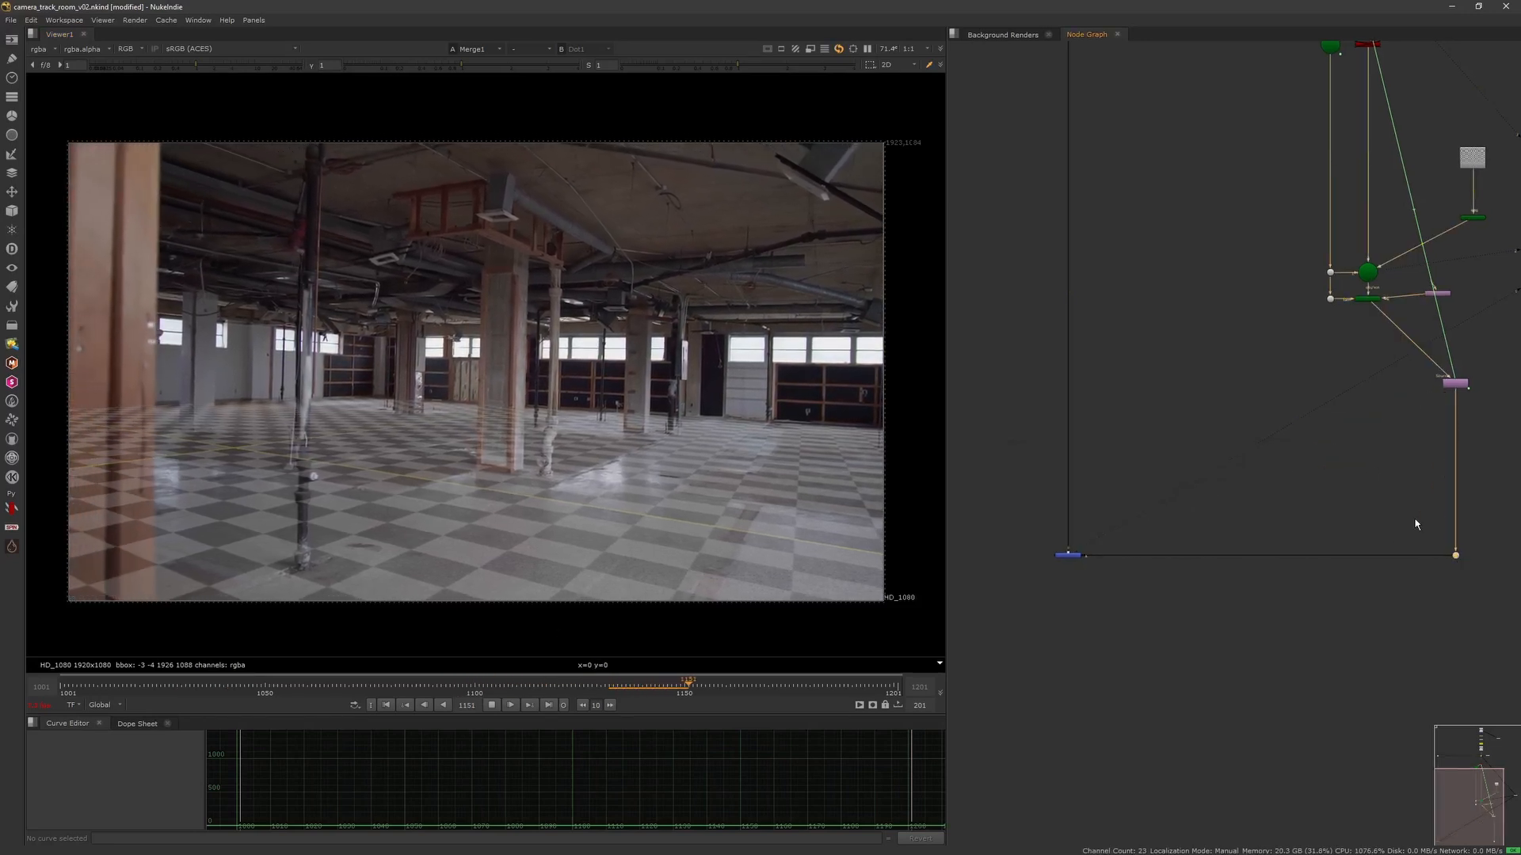
pyautogui.click(1416, 523)
pyautogui.click(1456, 555)
pyautogui.click(1418, 513)
# Watch the merged checkerboard play from different parts of the shot, then stop playback.
pyautogui.moveTo(1417, 512); pyautogui.dragTo(1364, 524, button='middle')
pyautogui.scroll(-2, 1364, 523)
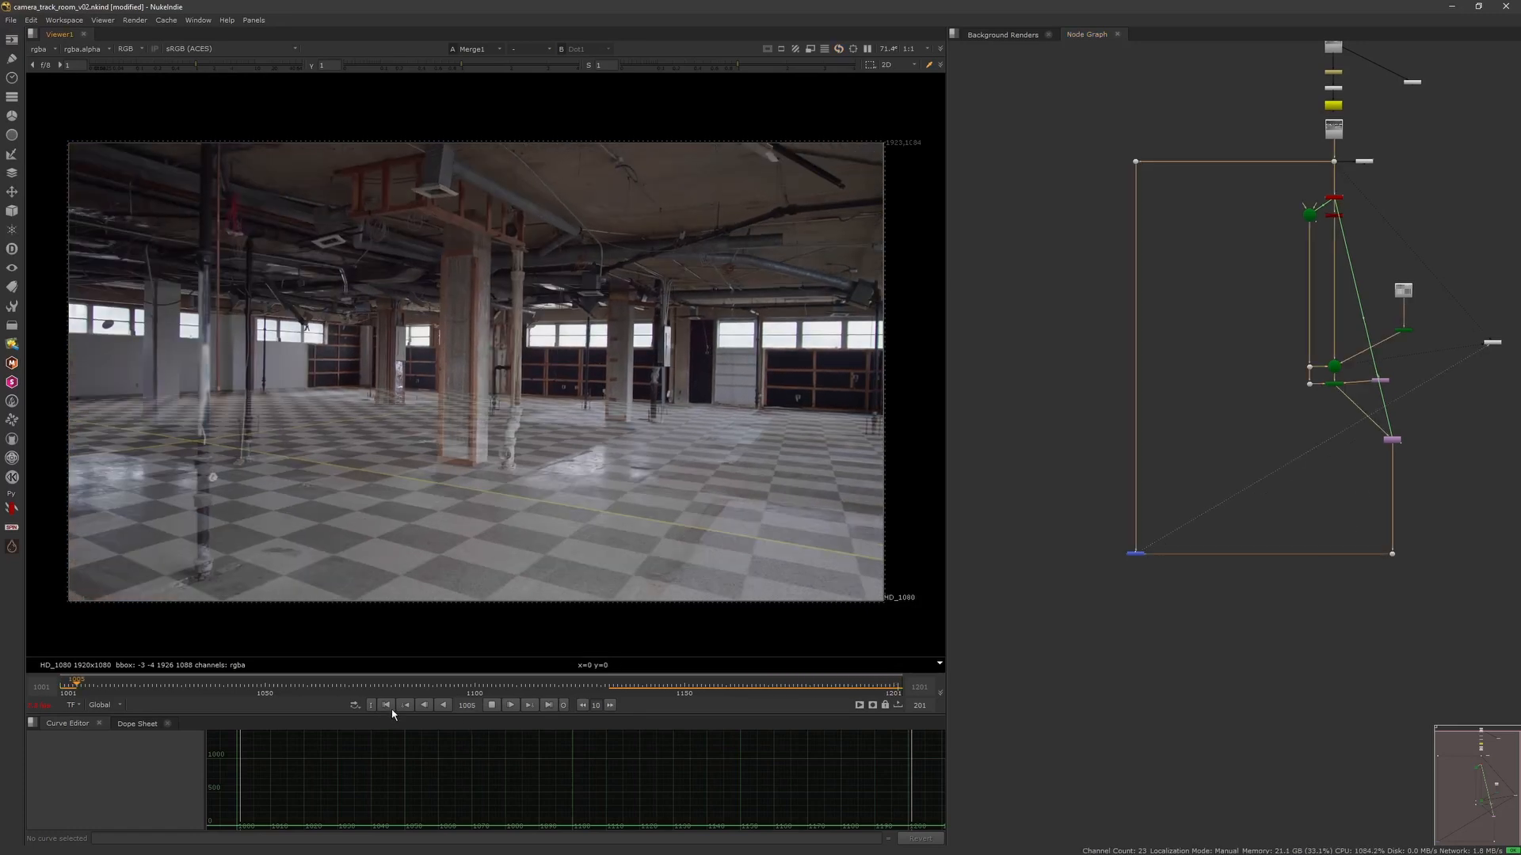
pyautogui.click(627, 687)
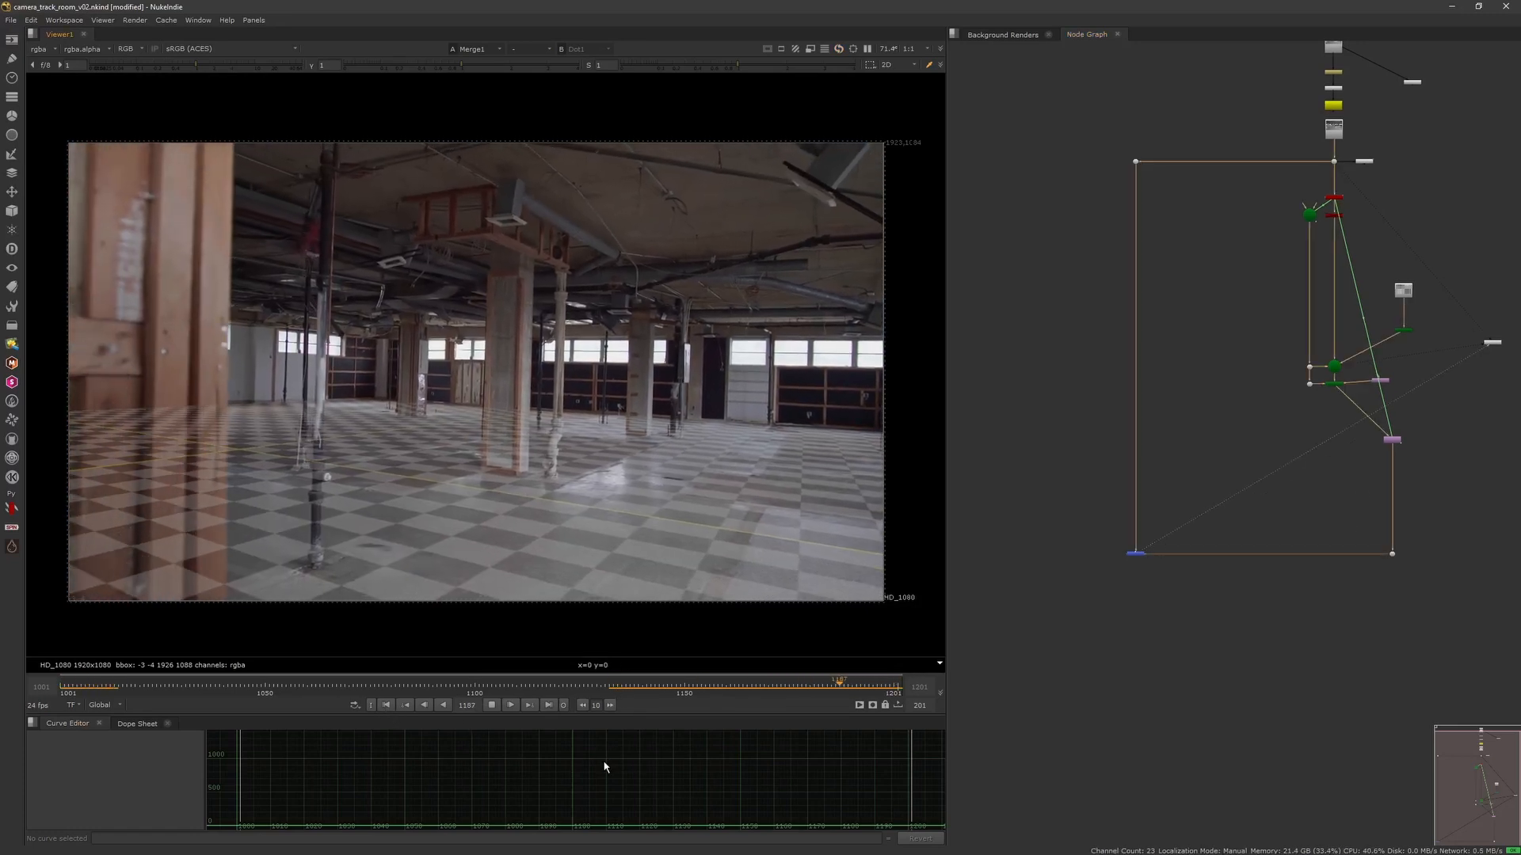
pyautogui.click(491, 705)
# Add a ModelBuilder node to the graph near the CameraTracker.
pyautogui.scroll(3, 1253, 457)
pyautogui.moveTo(1253, 457); pyautogui.dragTo(1248, 509, button='middle')
pyautogui.press('Tab')
pyautogui.write('model')
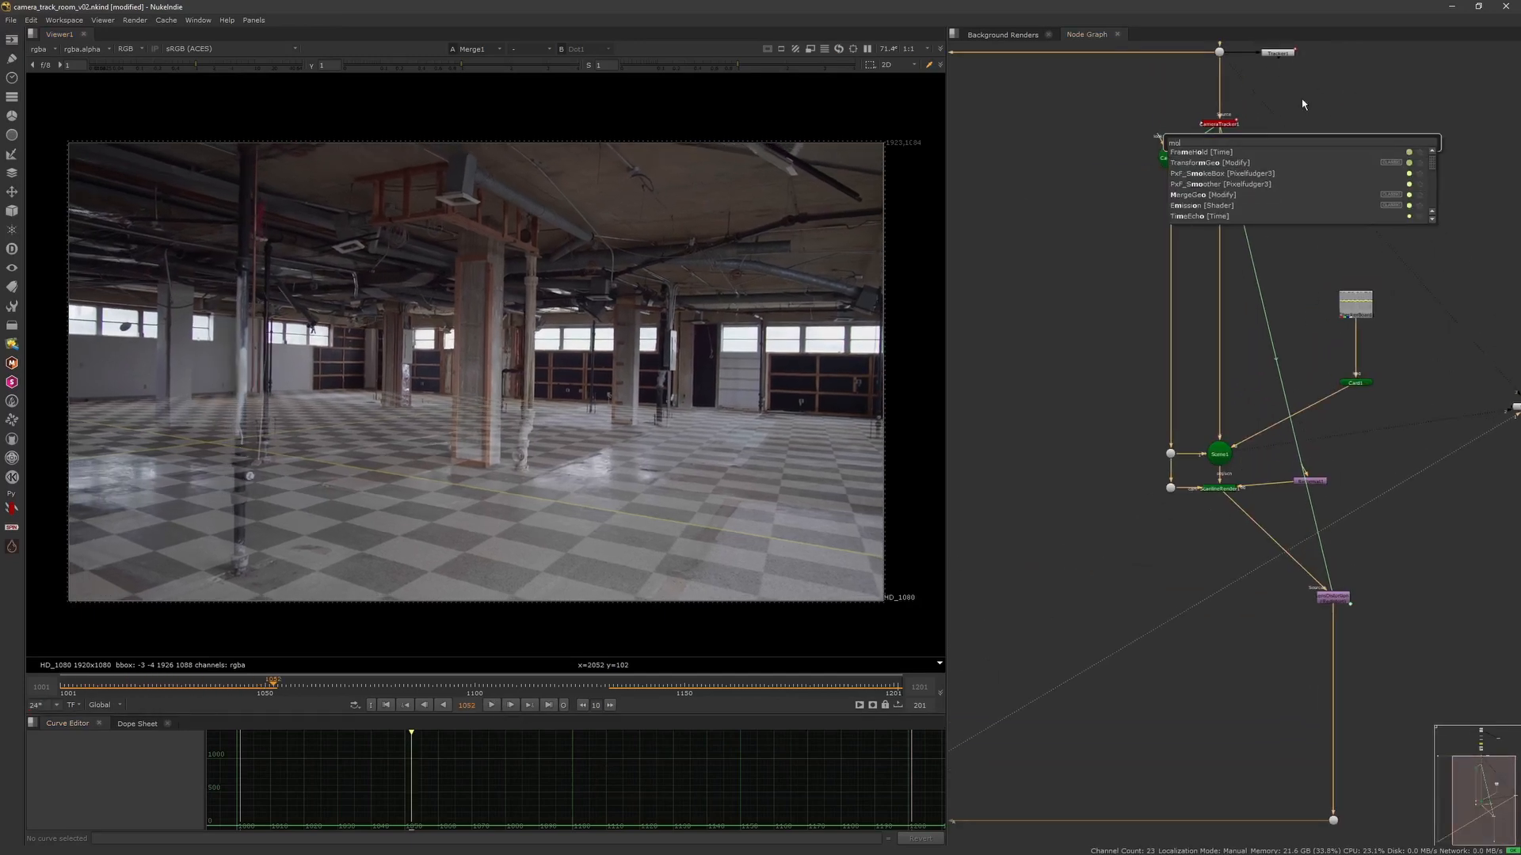
pyautogui.press('Down')
pyautogui.press('Return')
pyautogui.click(1288, 144)
# Add a dot below the camera, link it to the ModelBuilder's cam input, and connect the footage as its source.
pyautogui.scroll(-2, 1212, 282)
pyautogui.moveTo(1196, 281); pyautogui.dragTo(1129, 388, button='middle')
pyautogui.scroll(3, 1128, 387)
pyautogui.keyDown('ctrl'); pyautogui.click(1121, 386); pyautogui.keyUp('ctrl')
pyautogui.press('1')
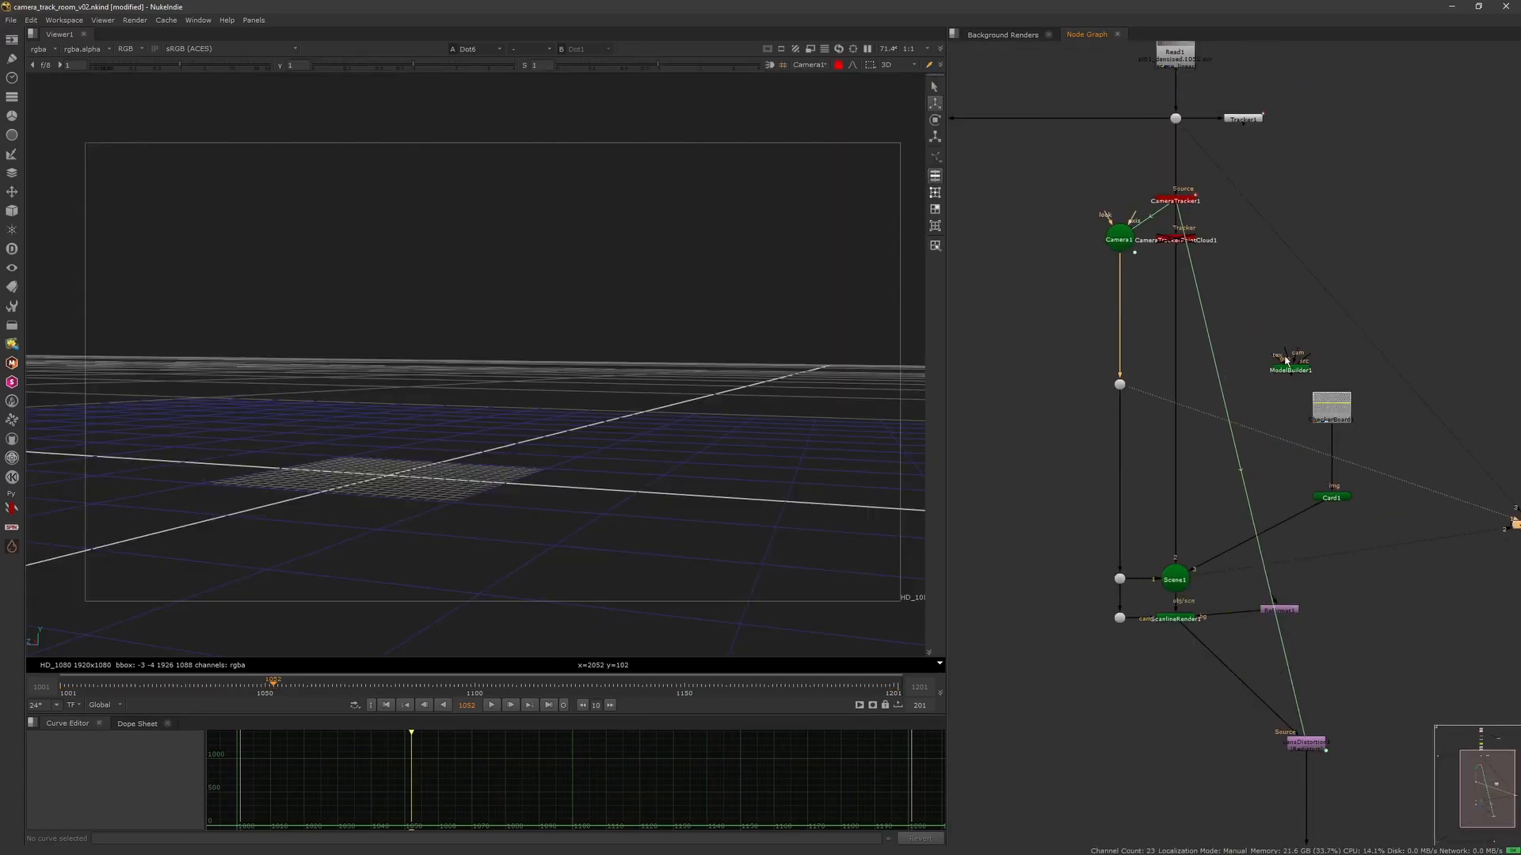
pyautogui.moveTo(1123, 387); pyautogui.dragTo(1123, 381)
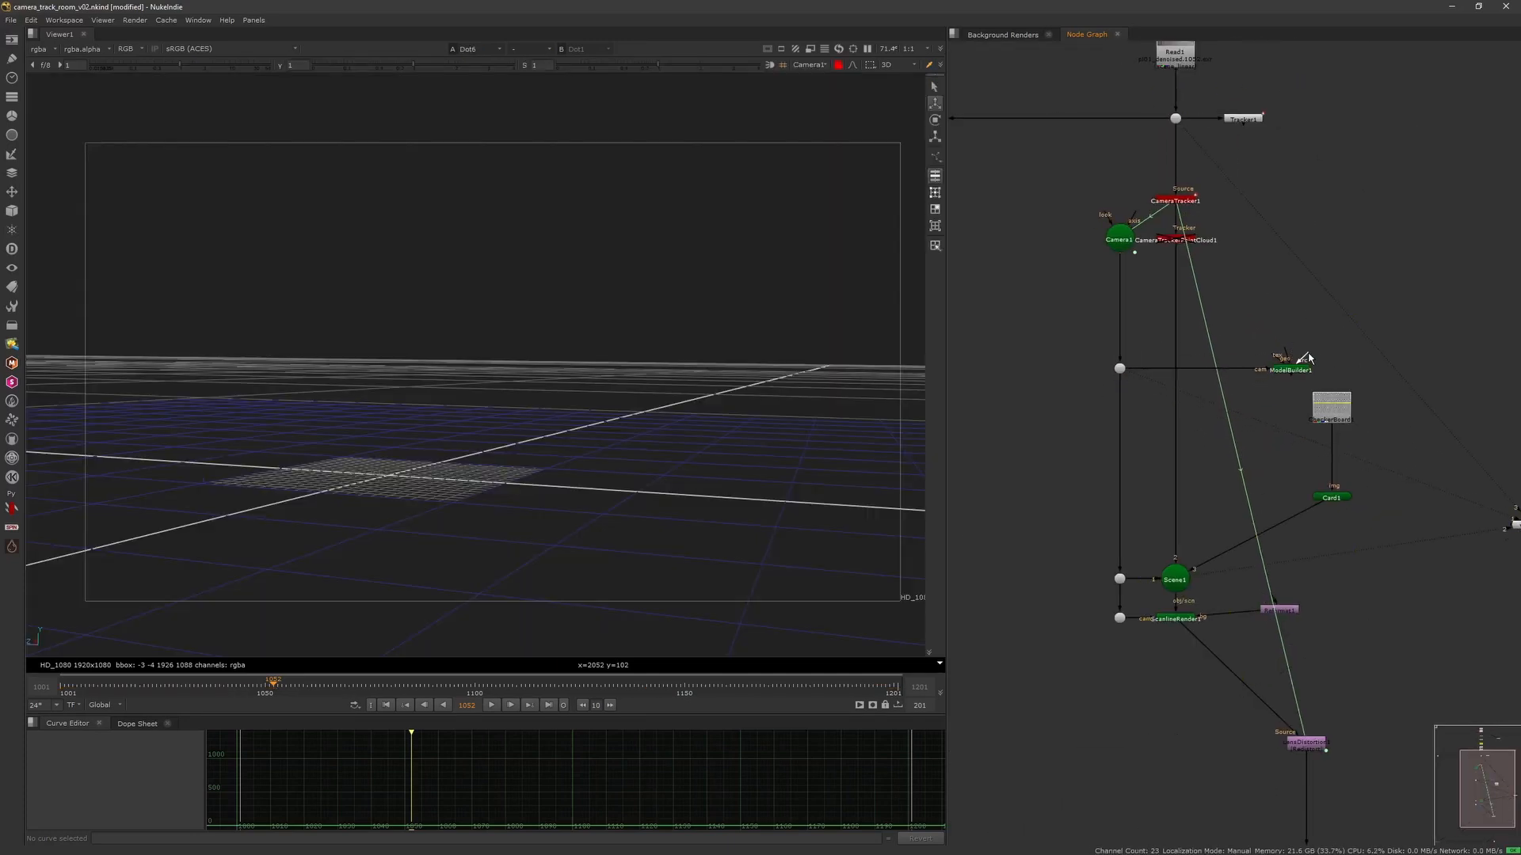
pyautogui.moveTo(1178, 122); pyautogui.dragTo(1176, 119)
# Copy the LensDistortion node and insert the copy between the footage and the ModelBuilder.
pyautogui.click(1326, 745)
pyautogui.click(1368, 219)
pyautogui.hotkey('ctrl', 'v')
pyautogui.moveTo(1368, 219); pyautogui.dragTo(1324, 188)
pyautogui.click(1311, 196)
pyautogui.press('Delete')
# Set the copied LensDistortion node's mode to Undistort and view its output.
pyautogui.doubleClick(1326, 192)
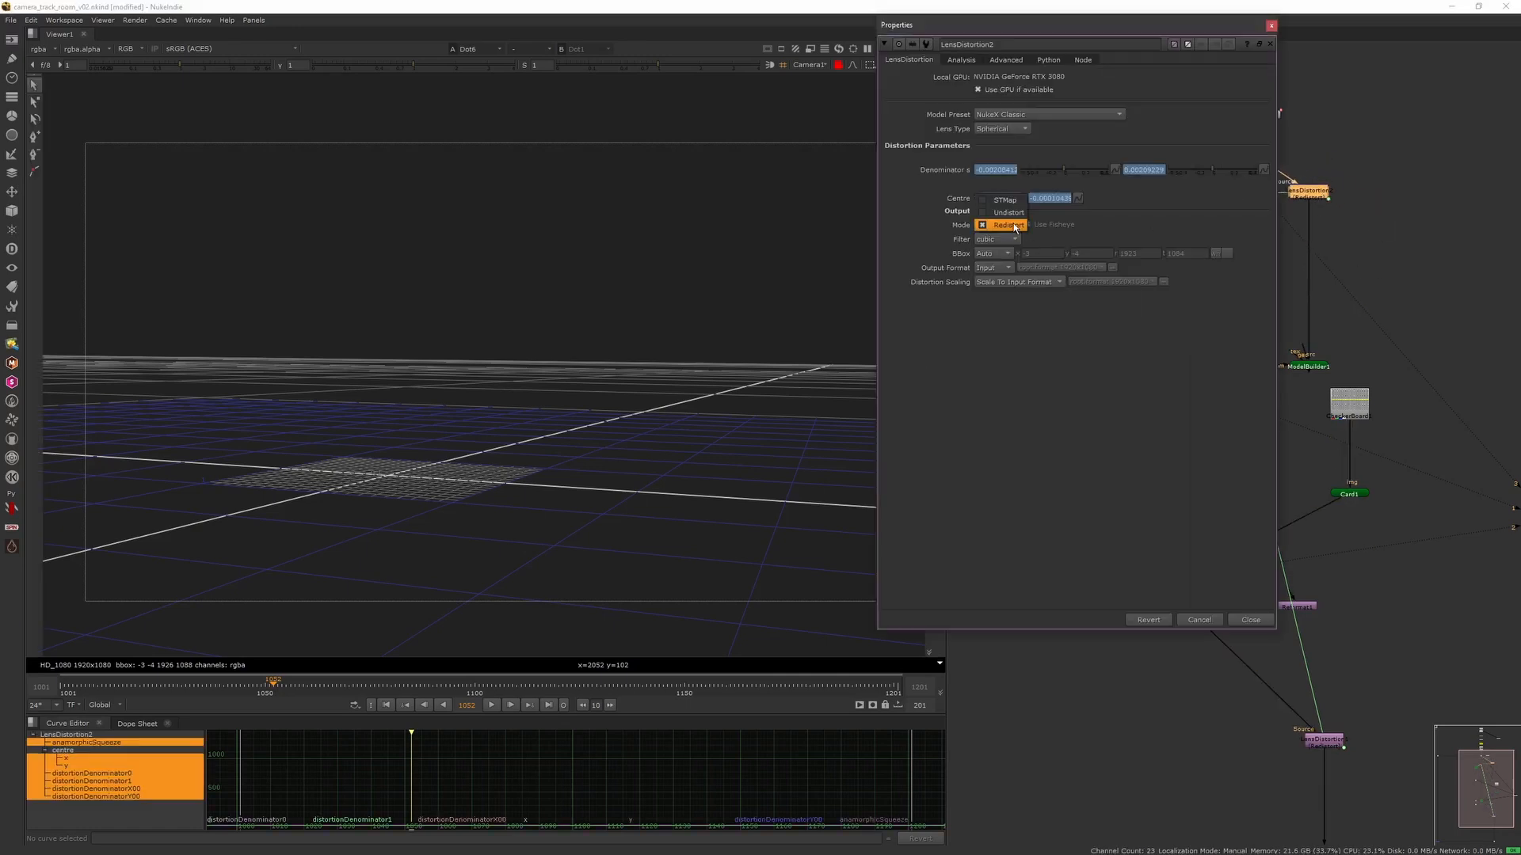
pyautogui.click(1272, 26)
pyautogui.press('1')
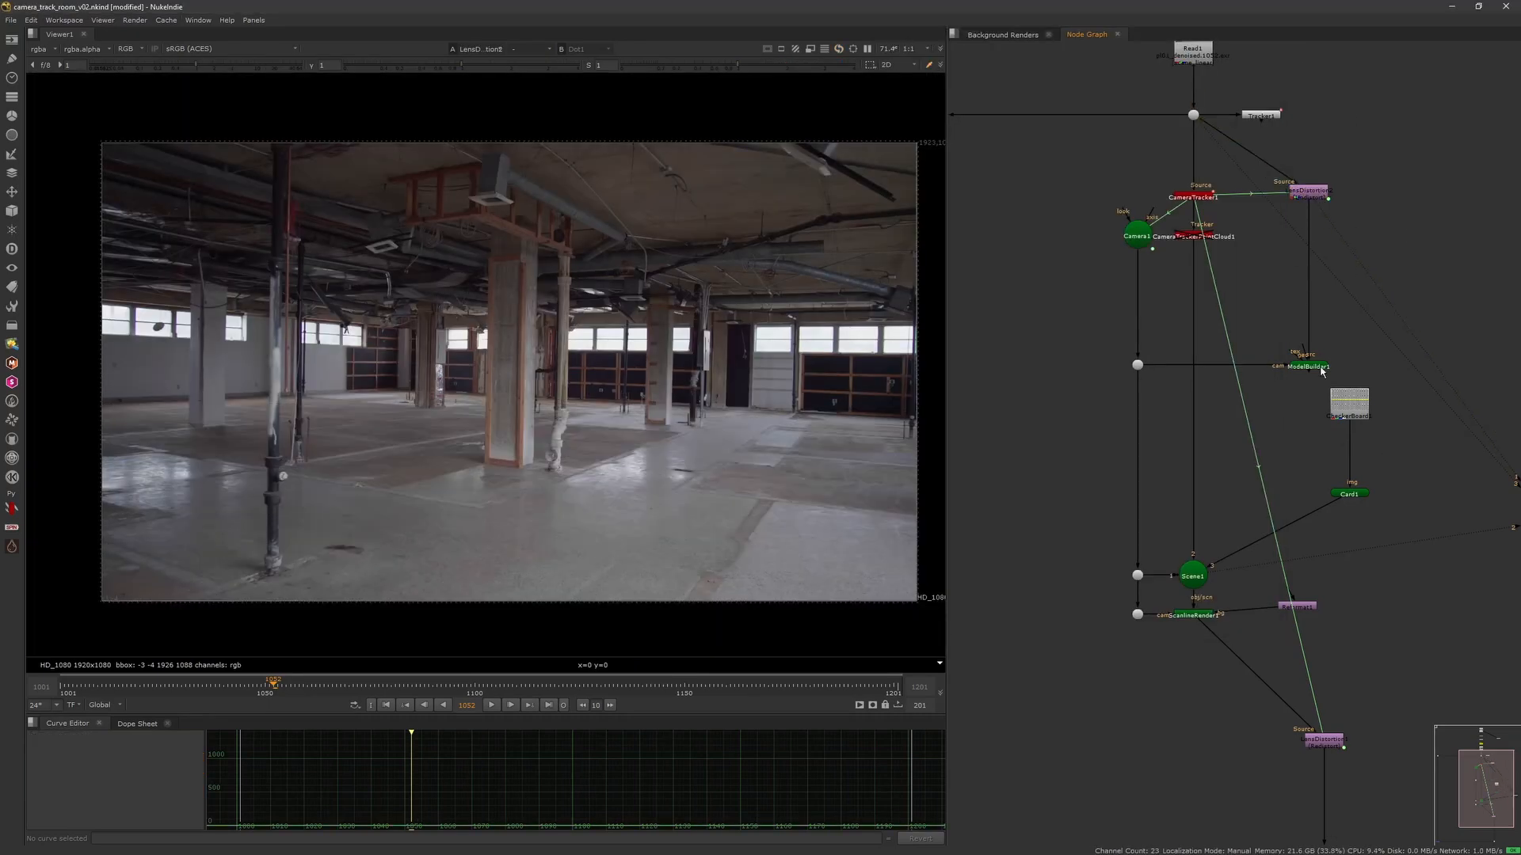
# View the ModelBuilder with its properties open and add a cube near the central column on the first frame.
pyautogui.click(1321, 369)
pyautogui.press('1')
pyautogui.doubleClick(1315, 374)
pyautogui.click(396, 686)
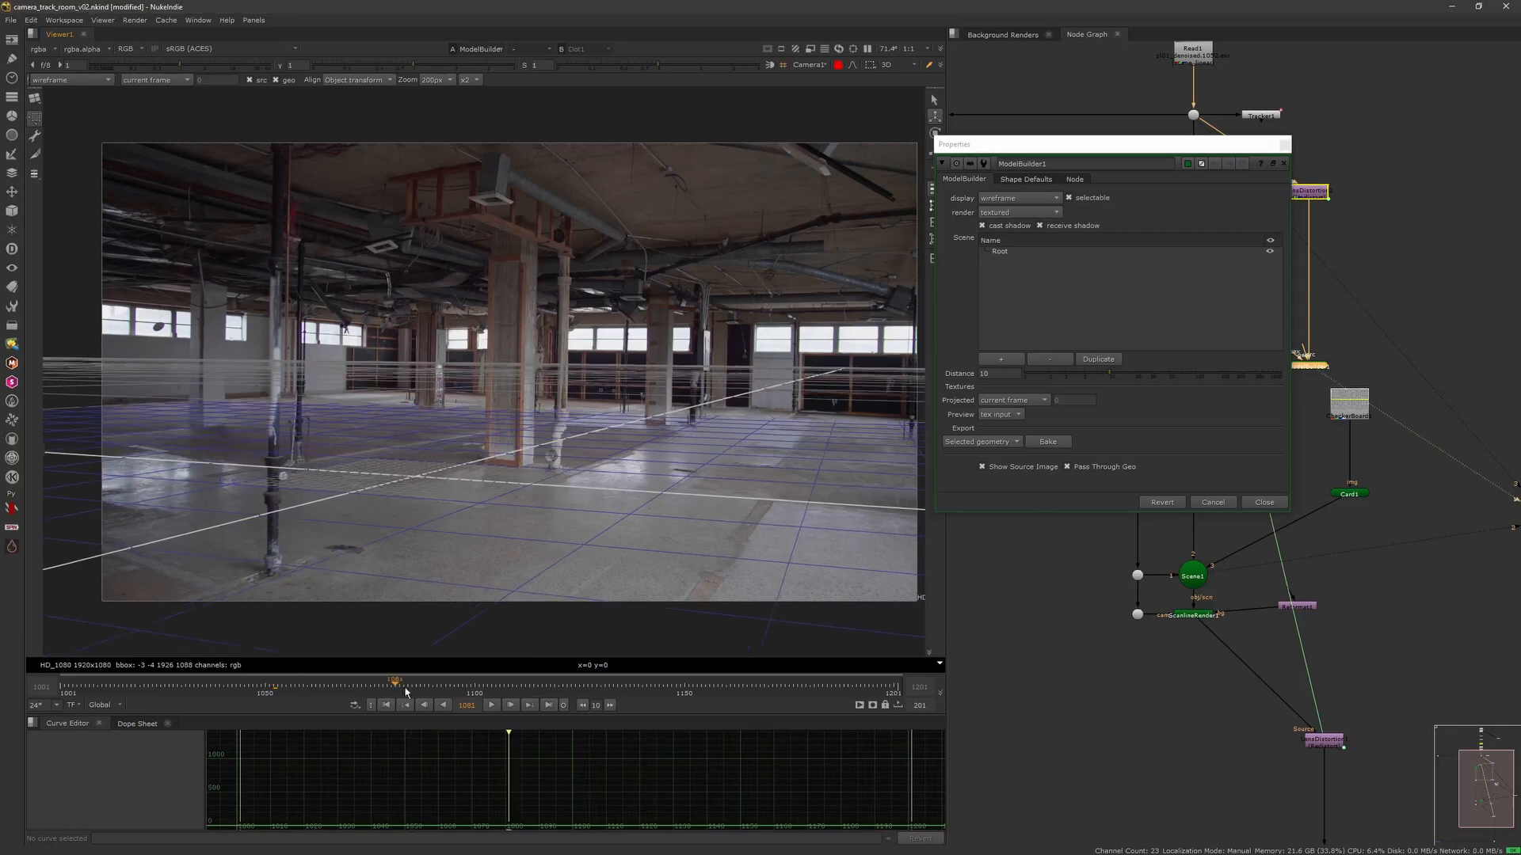
pyautogui.click(386, 705)
pyautogui.click(34, 97)
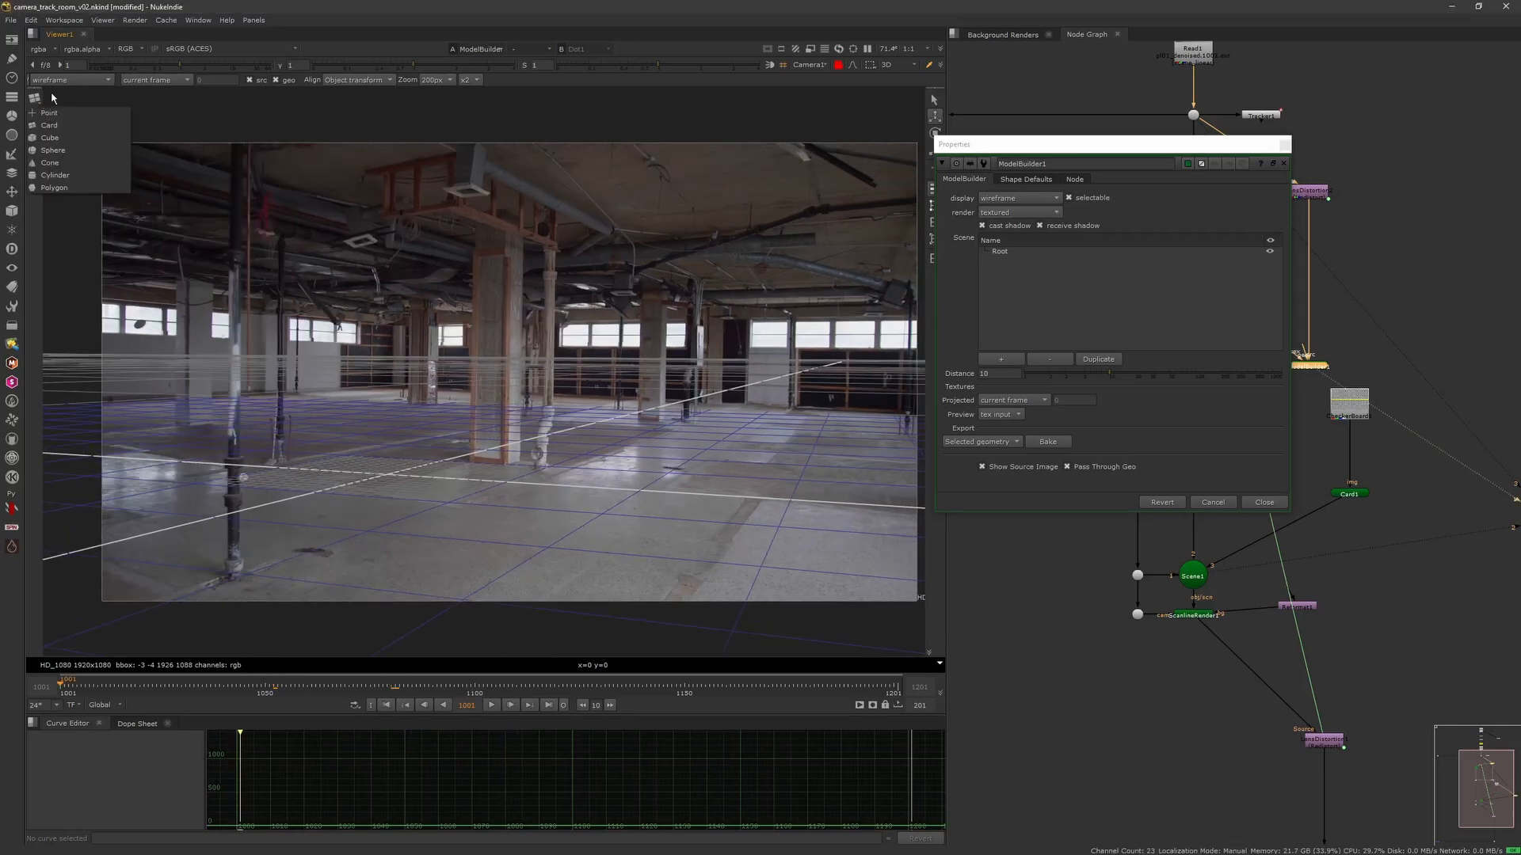
pyautogui.click(71, 139)
pyautogui.click(408, 467)
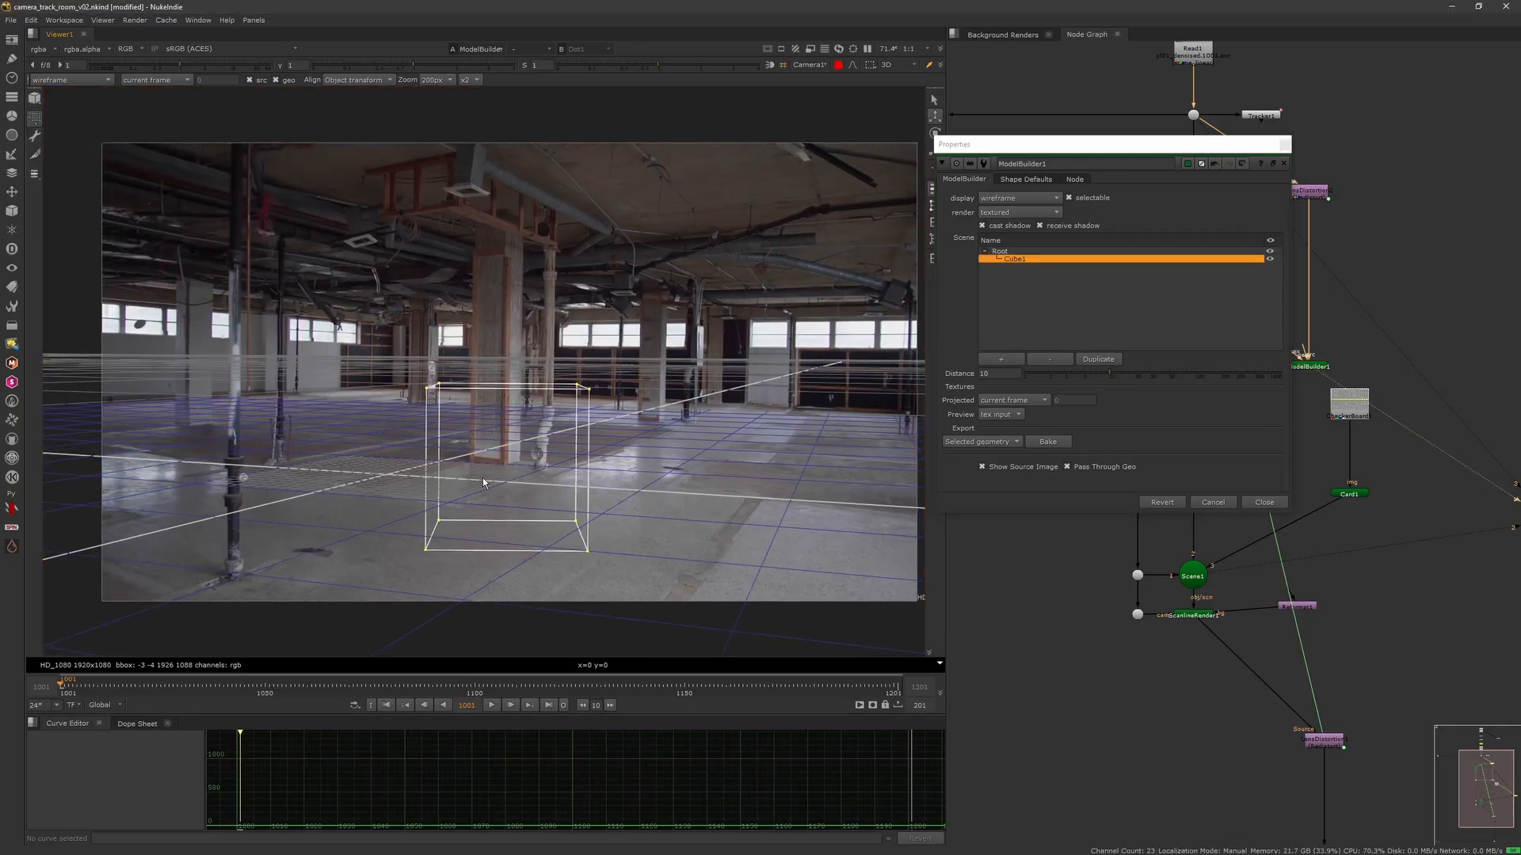
# Snap the cube's bottom corners to the central column's base and stretch its top up to the ceiling beam.
pyautogui.scroll(3, 475, 483)
pyautogui.moveTo(404, 548); pyautogui.dragTo(467, 417)
pyautogui.moveTo(161, 204)
pyautogui.mouseDown()
pyautogui.moveTo(210, 251)
pyautogui.moveTo(159, 205)
pyautogui.mouseUp()
pyautogui.moveTo(717, 416); pyautogui.dragTo(546, 415)
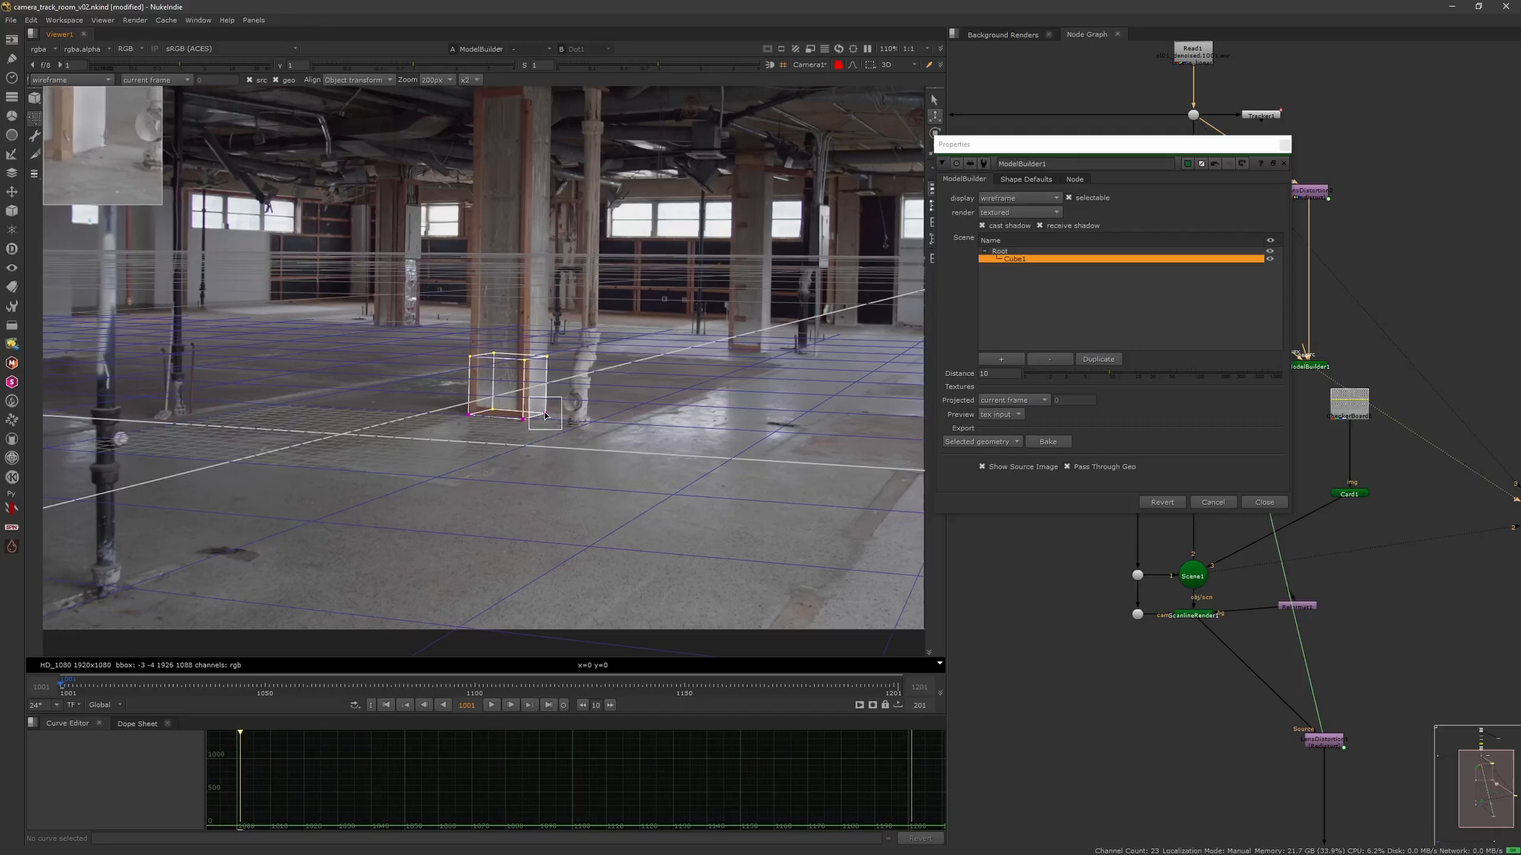
pyautogui.moveTo(548, 354); pyautogui.dragTo(554, 99)
pyautogui.moveTo(555, 99); pyautogui.dragTo(555, 297, button='middle')
pyautogui.moveTo(555, 297); pyautogui.dragTo(474, 232)
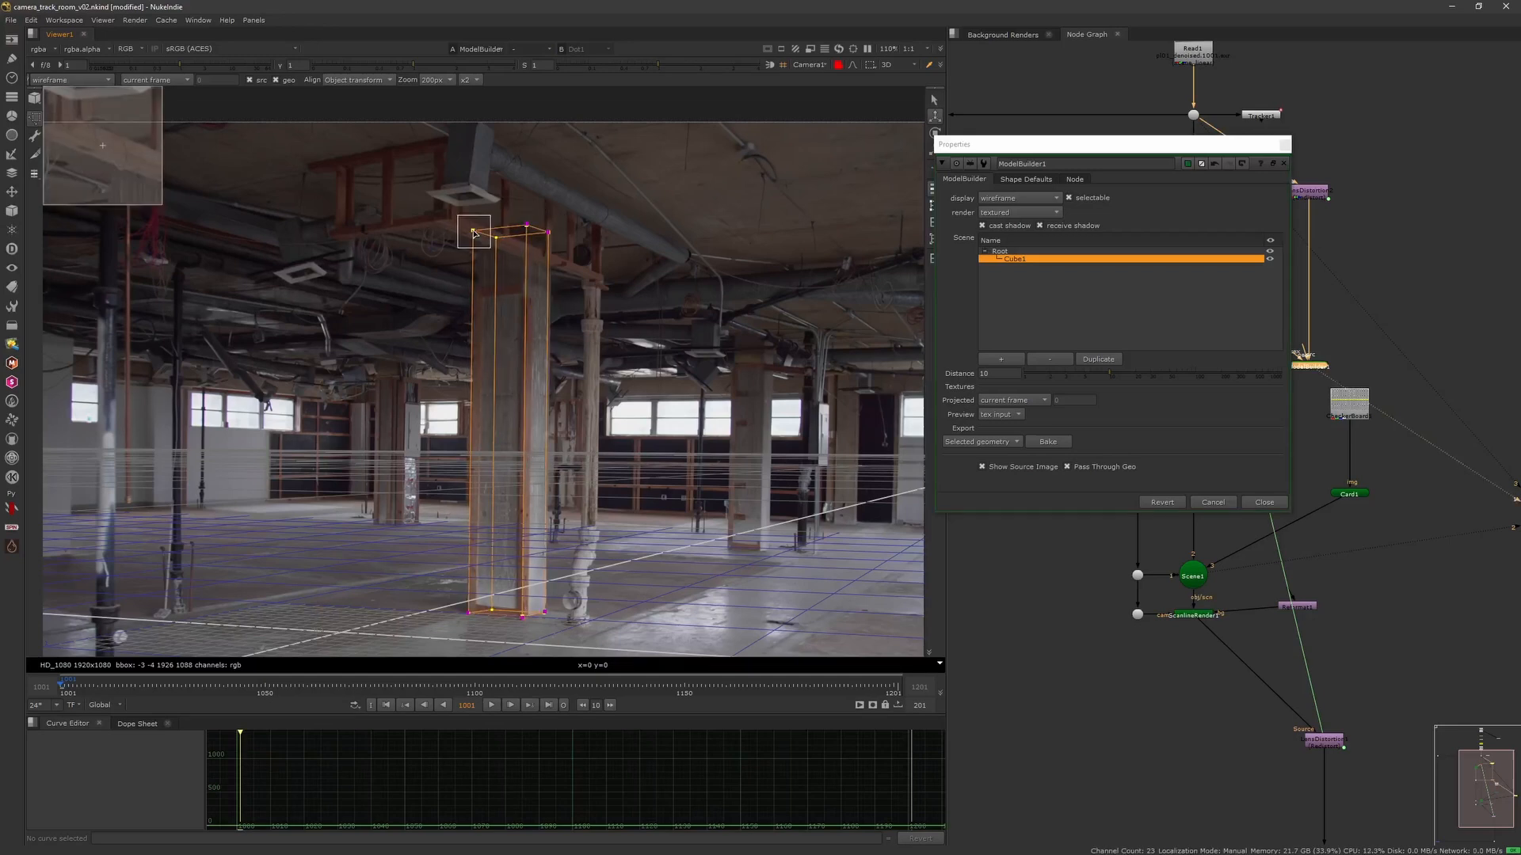
# Refine the cube's bottom corners so they match the central column's base on frame 1001.
pyautogui.scroll(5, 470, 453)
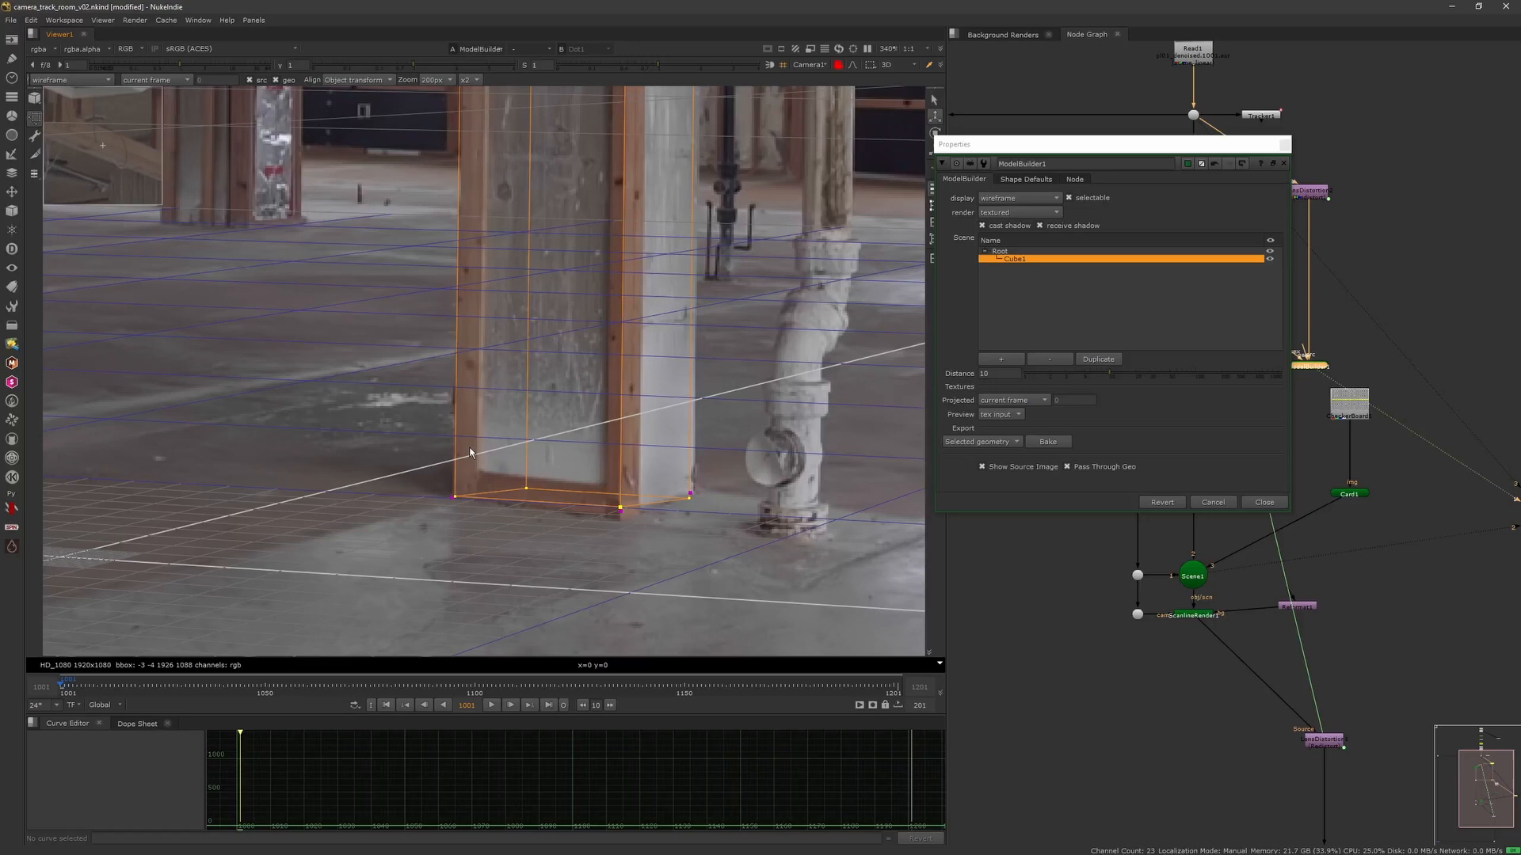
pyautogui.moveTo(690, 498); pyautogui.dragTo(696, 489)
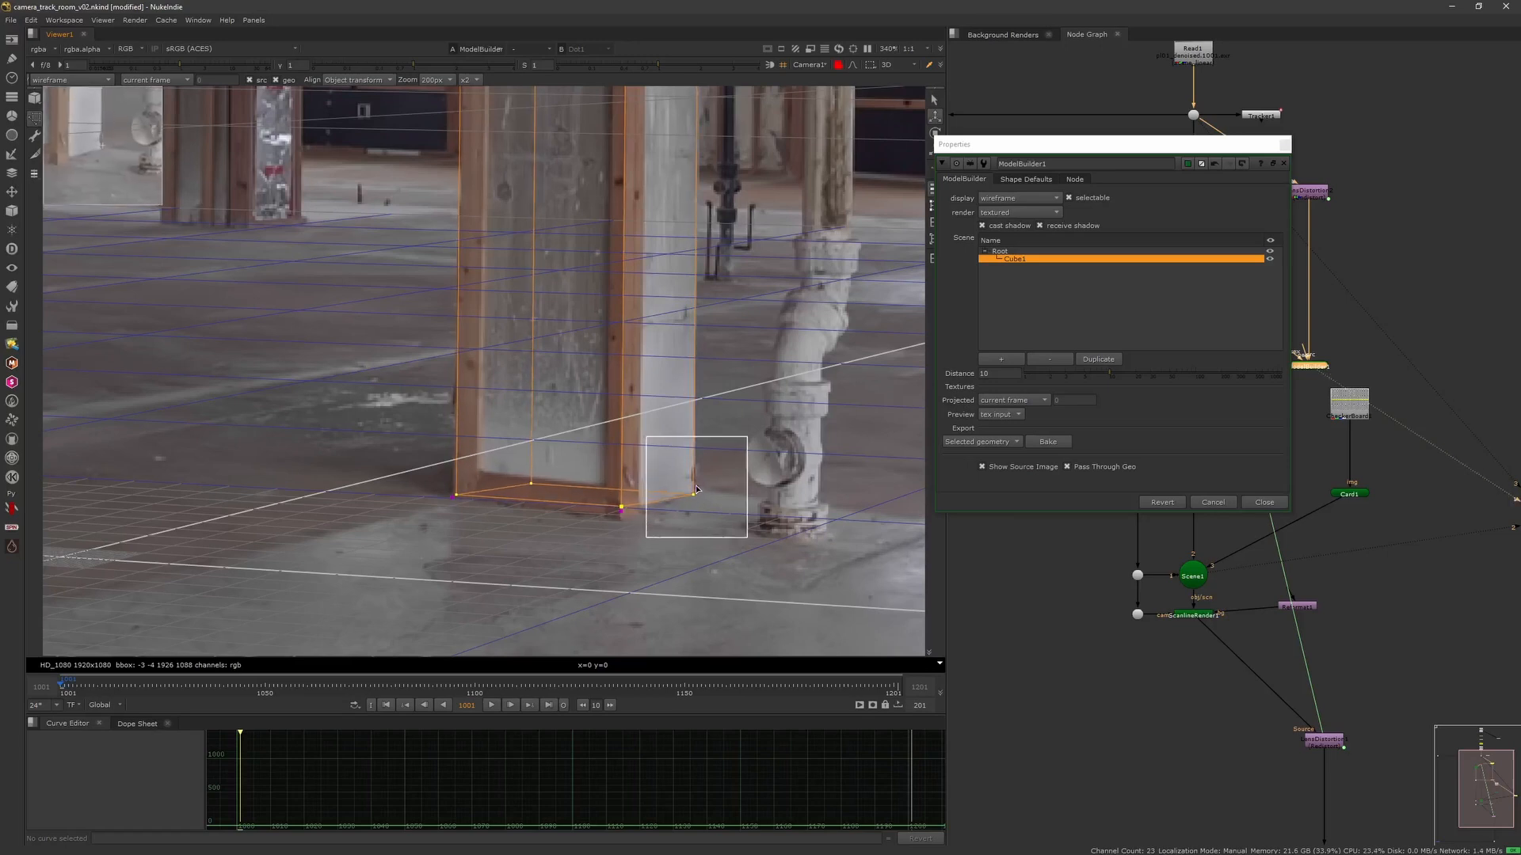
pyautogui.moveTo(452, 499); pyautogui.dragTo(444, 504)
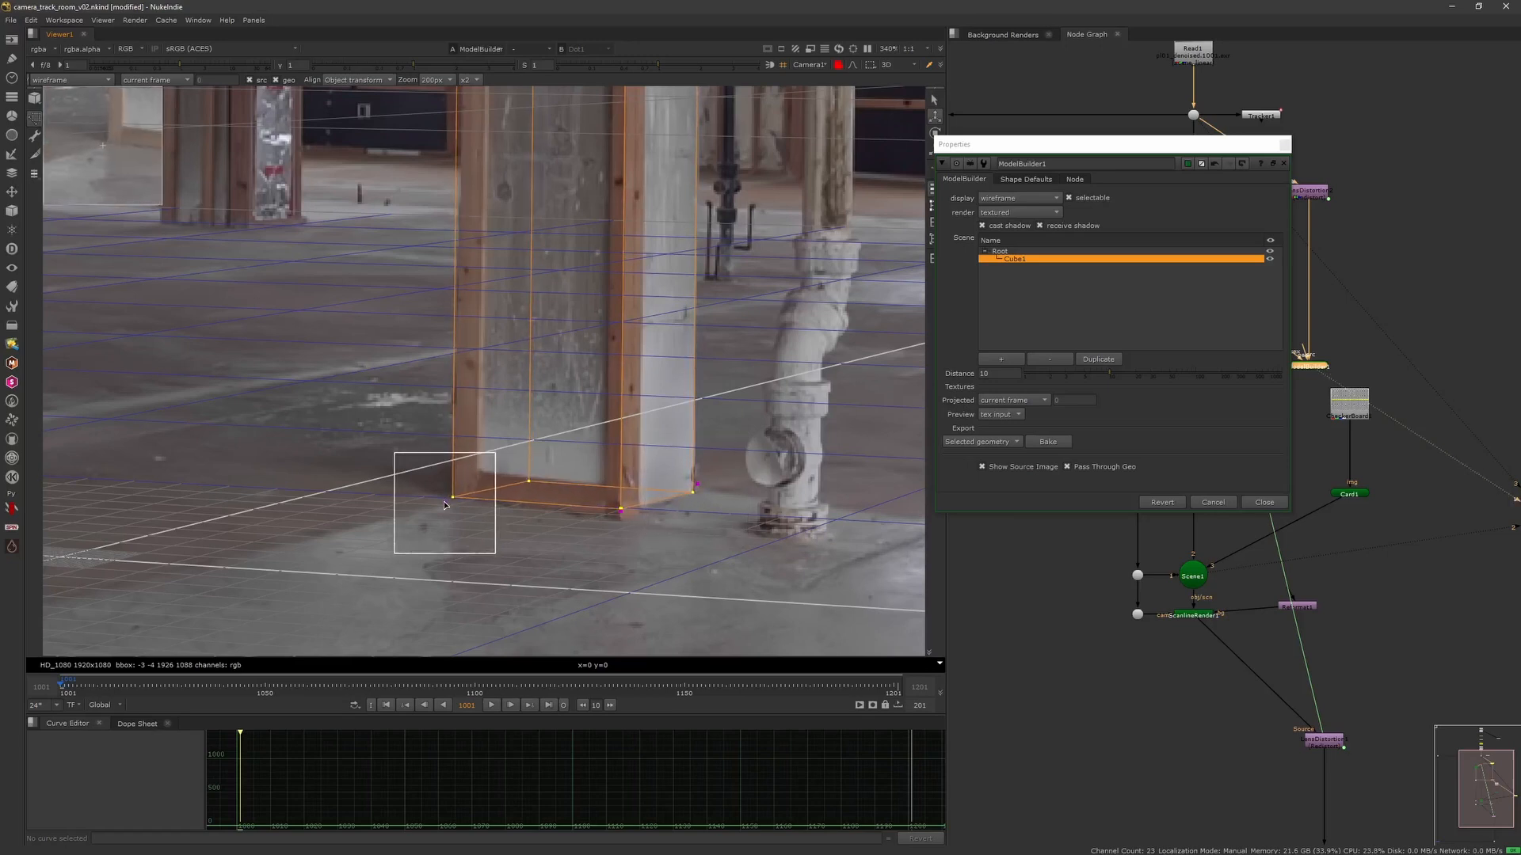
pyautogui.moveTo(621, 510); pyautogui.dragTo(623, 515)
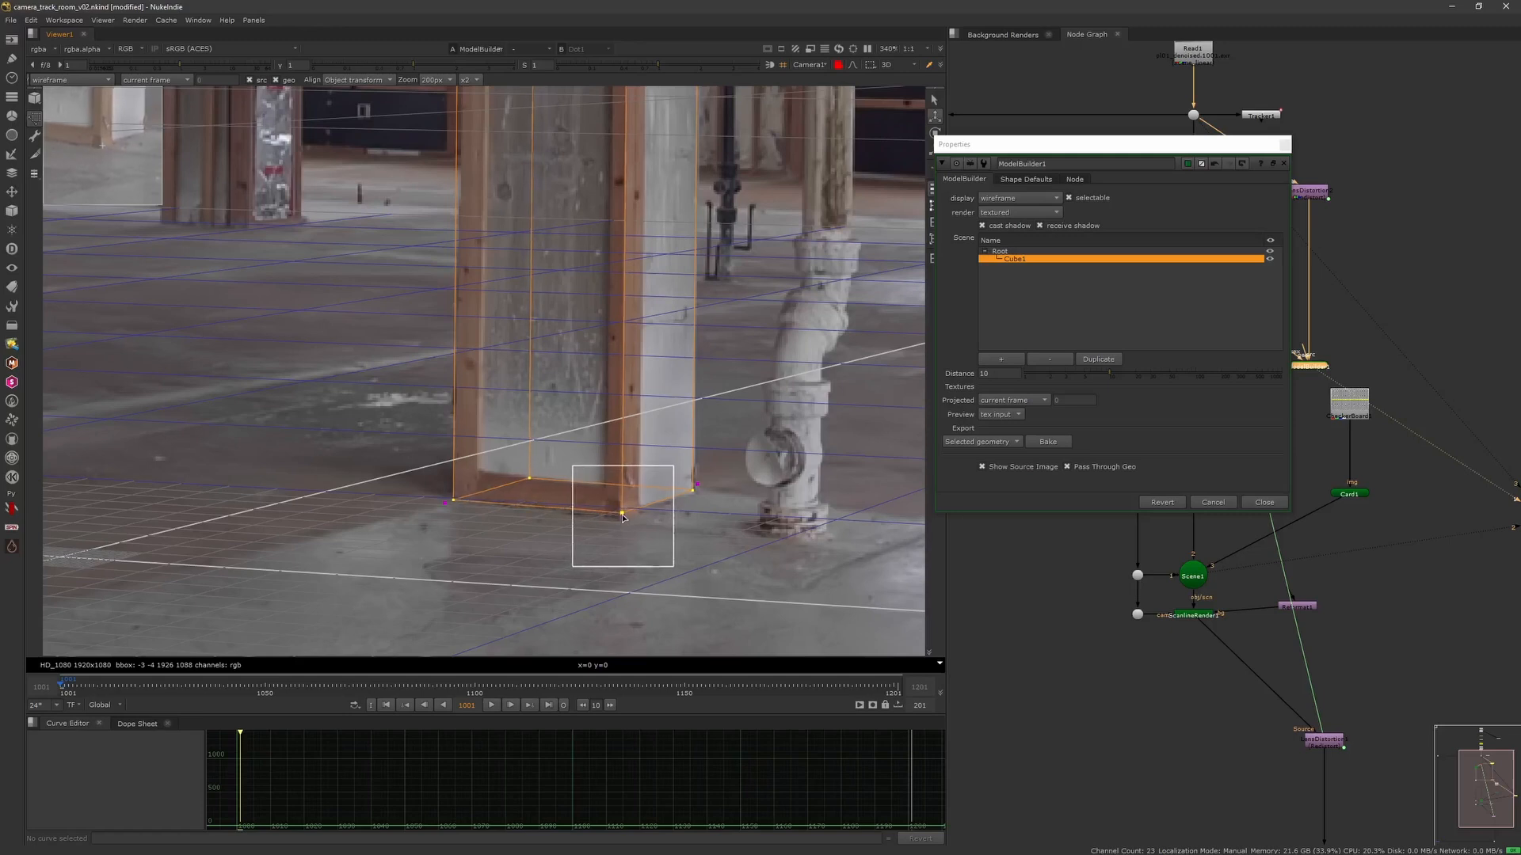
pyautogui.moveTo(697, 484); pyautogui.dragTo(699, 484)
# Align the first cube's top corners with the upper end of the central column on frame 1001.
pyautogui.moveTo(472, 184); pyautogui.dragTo(550, 345, button='middle')
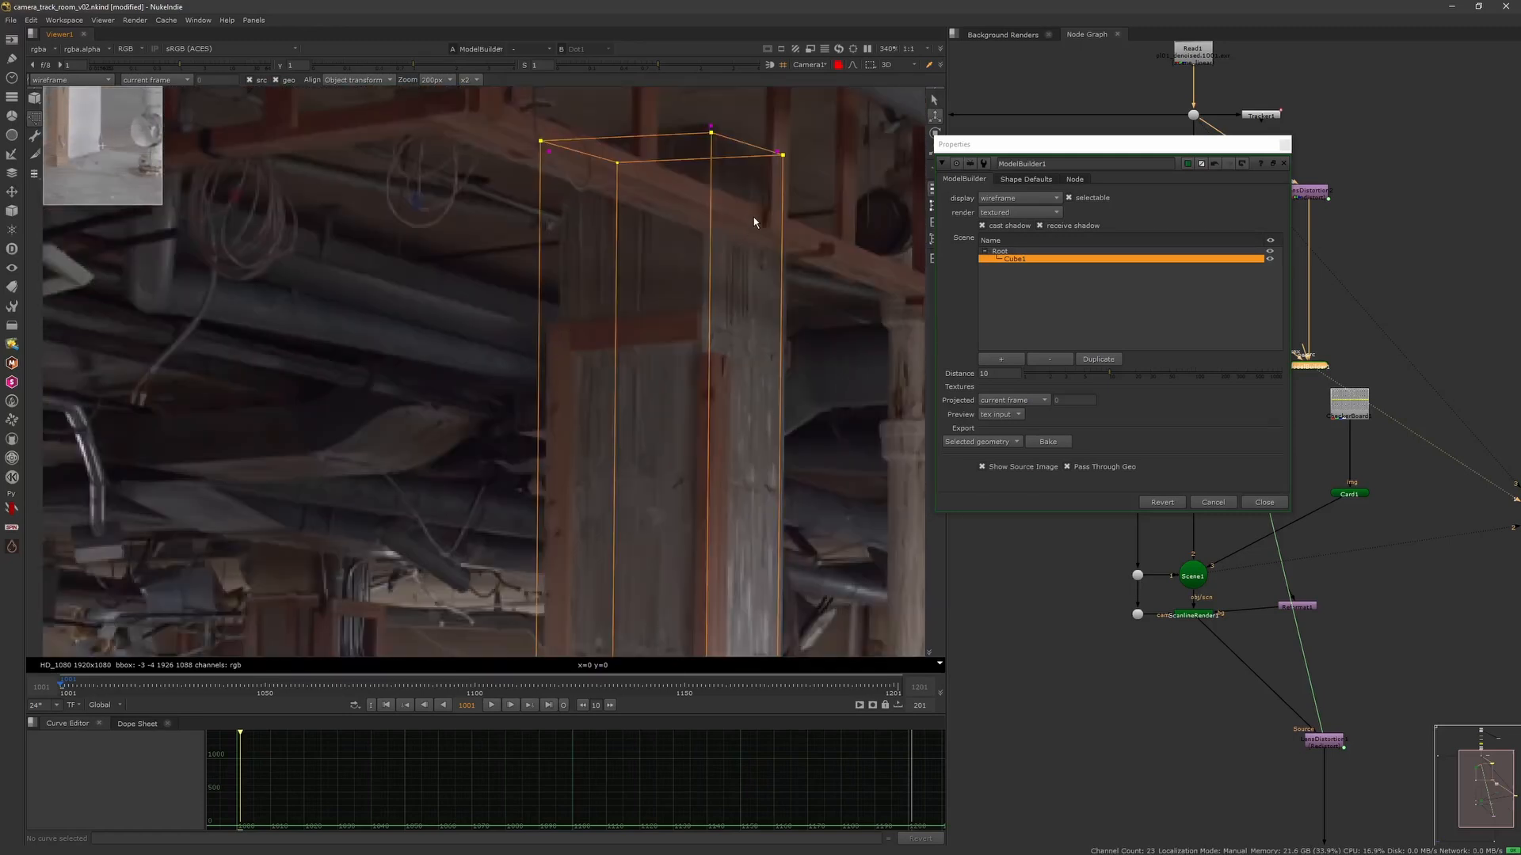
pyautogui.moveTo(712, 132); pyautogui.dragTo(709, 120)
pyautogui.moveTo(541, 142); pyautogui.dragTo(560, 151)
pyautogui.moveTo(780, 152); pyautogui.dragTo(773, 153)
pyautogui.moveTo(759, 404); pyautogui.dragTo(719, 103, button='middle')
pyautogui.scroll(-5, 713, 119)
pyautogui.moveTo(659, 432); pyautogui.dragTo(625, 374, button='middle')
# Check the cube at other frames and align its bottom corners with the central column's base on the last frame.
pyautogui.click(548, 705)
pyautogui.scroll(-5, 607, 505)
pyautogui.scroll(3, 592, 506)
pyautogui.moveTo(592, 505); pyautogui.dragTo(483, 440, button='middle')
pyautogui.moveTo(455, 686); pyautogui.dragTo(132, 685)
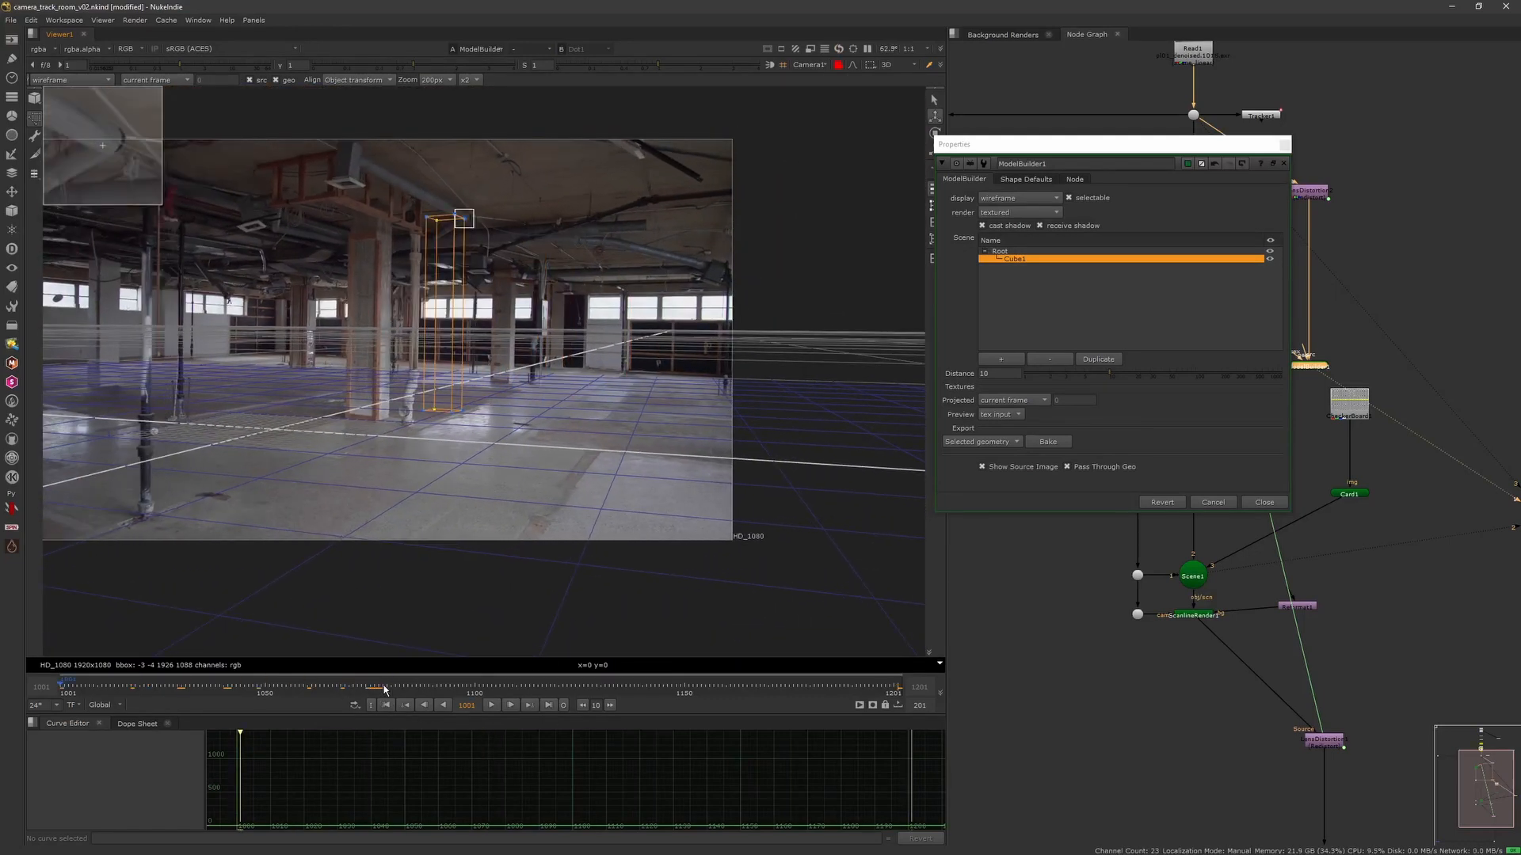
pyautogui.scroll(6, 543, 375)
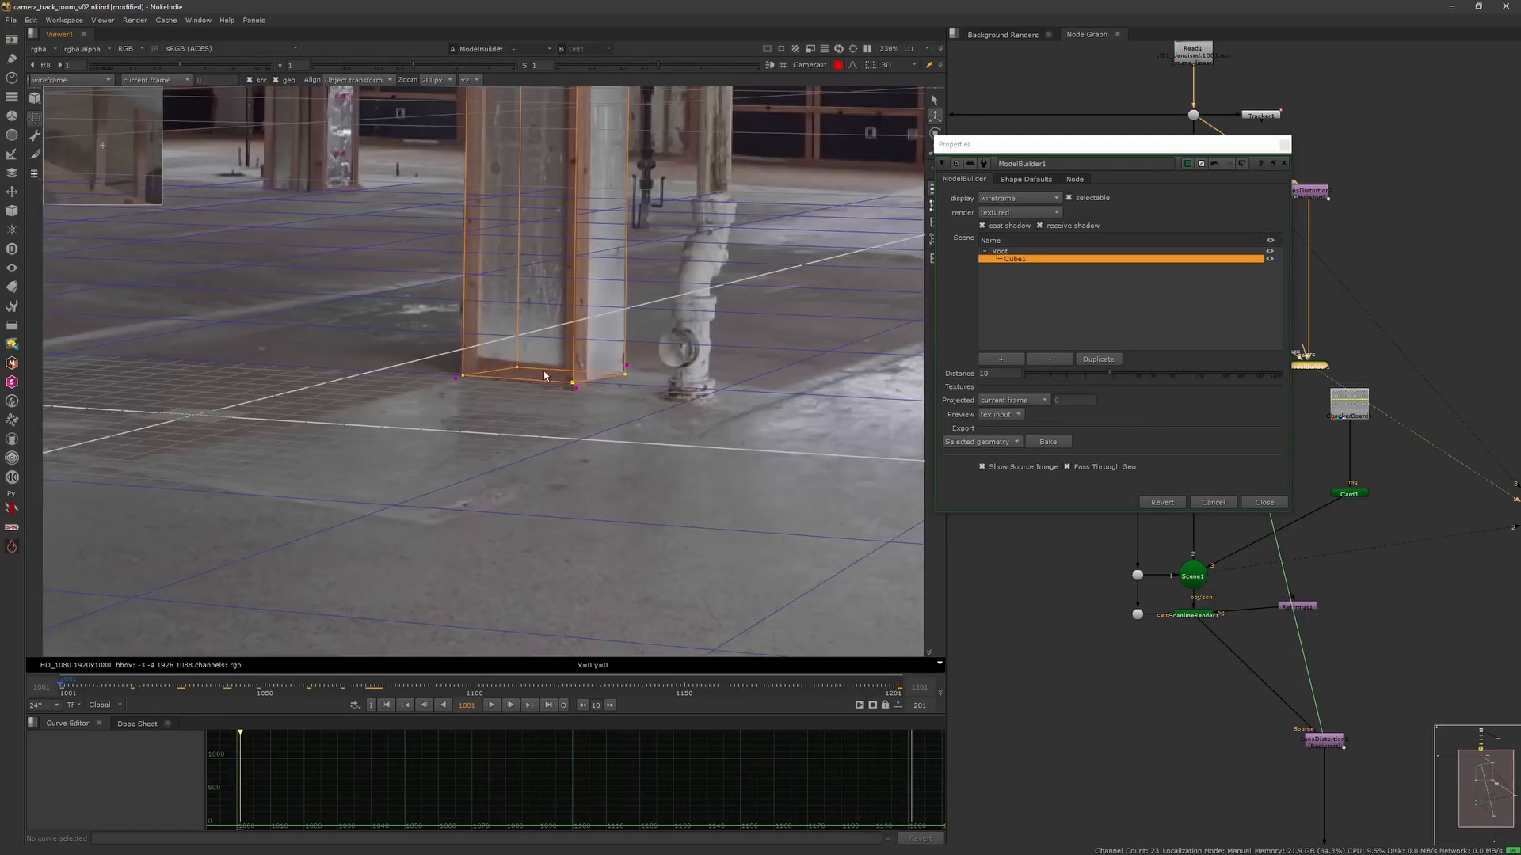
pyautogui.click(549, 705)
pyautogui.scroll(-6, 450, 598)
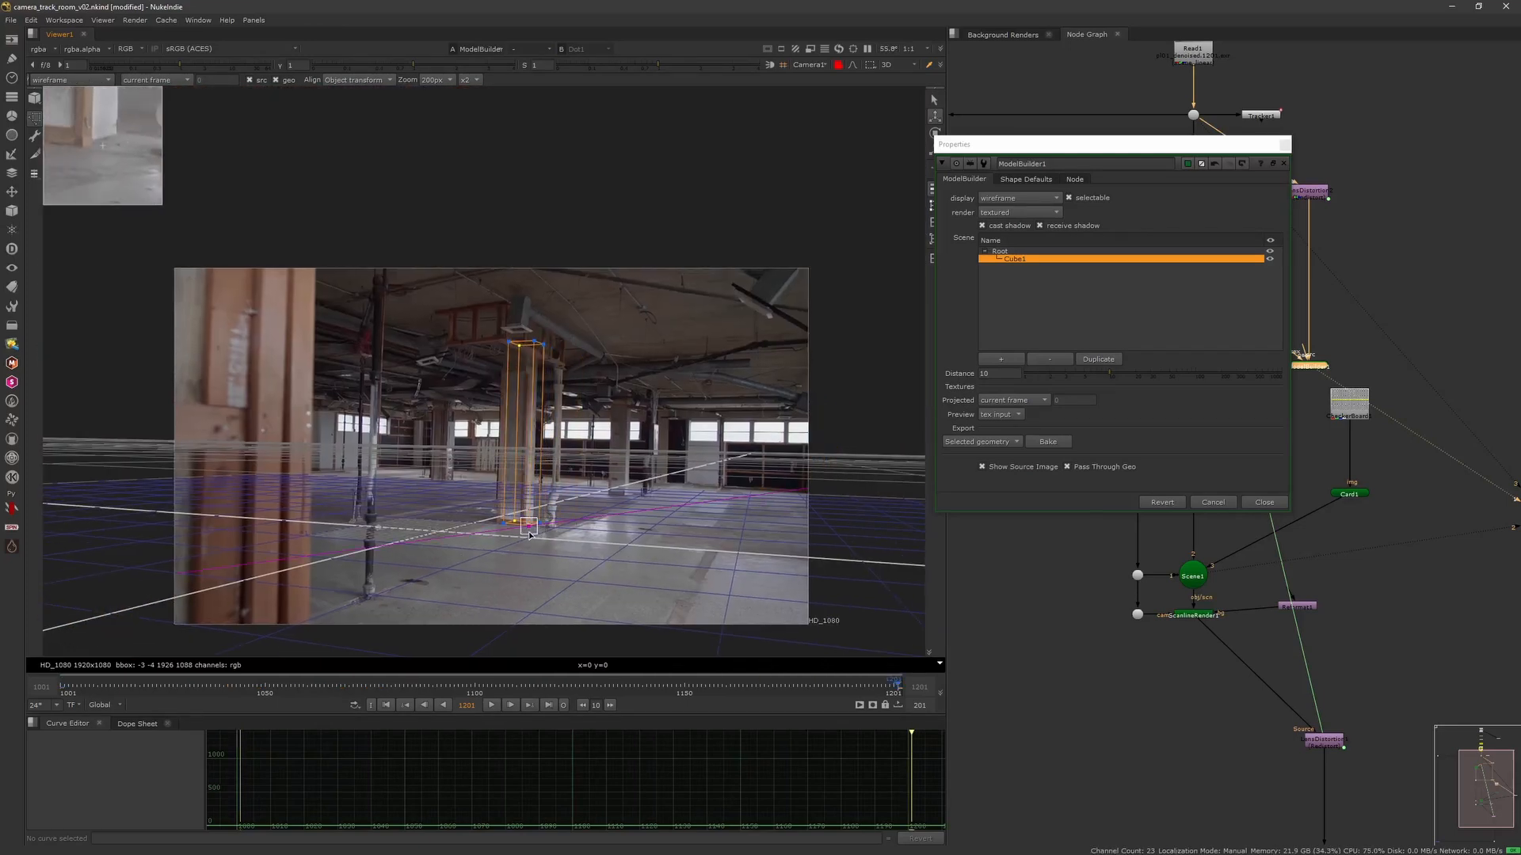
pyautogui.scroll(10, 530, 536)
pyautogui.moveTo(530, 456); pyautogui.dragTo(534, 455)
pyautogui.moveTo(271, 432); pyautogui.dragTo(250, 430)
pyautogui.moveTo(638, 425); pyautogui.dragTo(631, 424)
# Adjust the first cube's top corners and re-align its base on the last frame, then scrub back to frame 1001.
pyautogui.scroll(-3, 629, 420)
pyautogui.moveTo(584, 375); pyautogui.dragTo(621, 634, button='middle')
pyautogui.moveTo(606, 142); pyautogui.dragTo(648, 529, button='middle')
pyautogui.moveTo(696, 238); pyautogui.dragTo(745, 261)
pyautogui.moveTo(577, 372); pyautogui.dragTo(519, 236, button='middle')
pyautogui.moveTo(485, 168); pyautogui.dragTo(502, 183)
pyautogui.moveTo(529, 618); pyautogui.dragTo(469, 362, button='middle')
pyautogui.moveTo(388, 429); pyautogui.dragTo(381, 425)
pyautogui.moveTo(593, 416); pyautogui.dragTo(597, 415)
pyautogui.scroll(-6, 607, 630)
pyautogui.moveTo(603, 686); pyautogui.dragTo(62, 686)
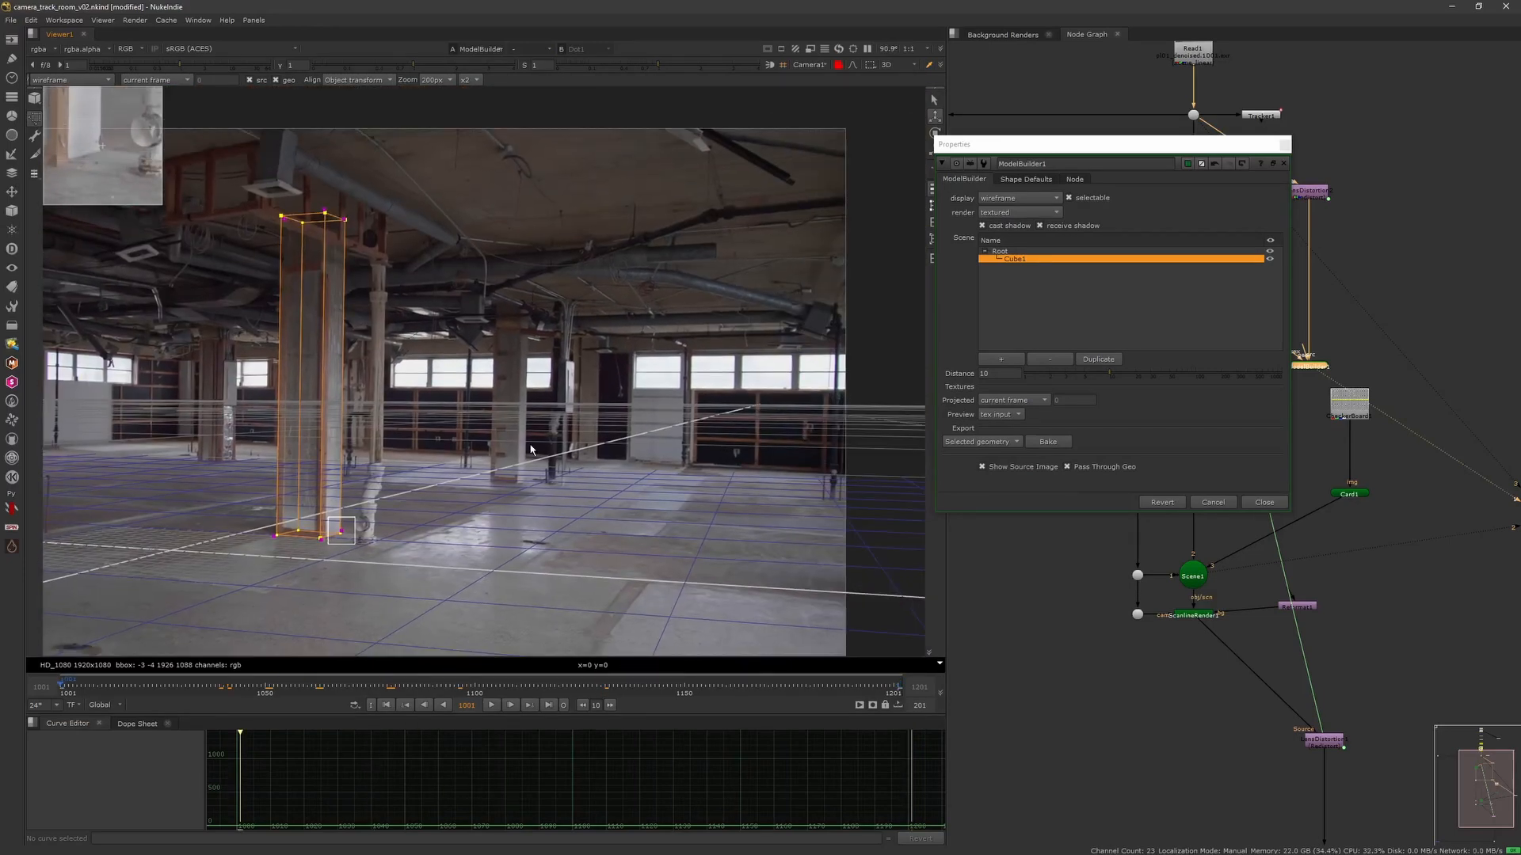
# Add a second cube at the column behind and right of the central one, and fit its bottom corners to the base.
pyautogui.click(34, 100)
pyautogui.click(52, 140)
pyautogui.scroll(4, 545, 491)
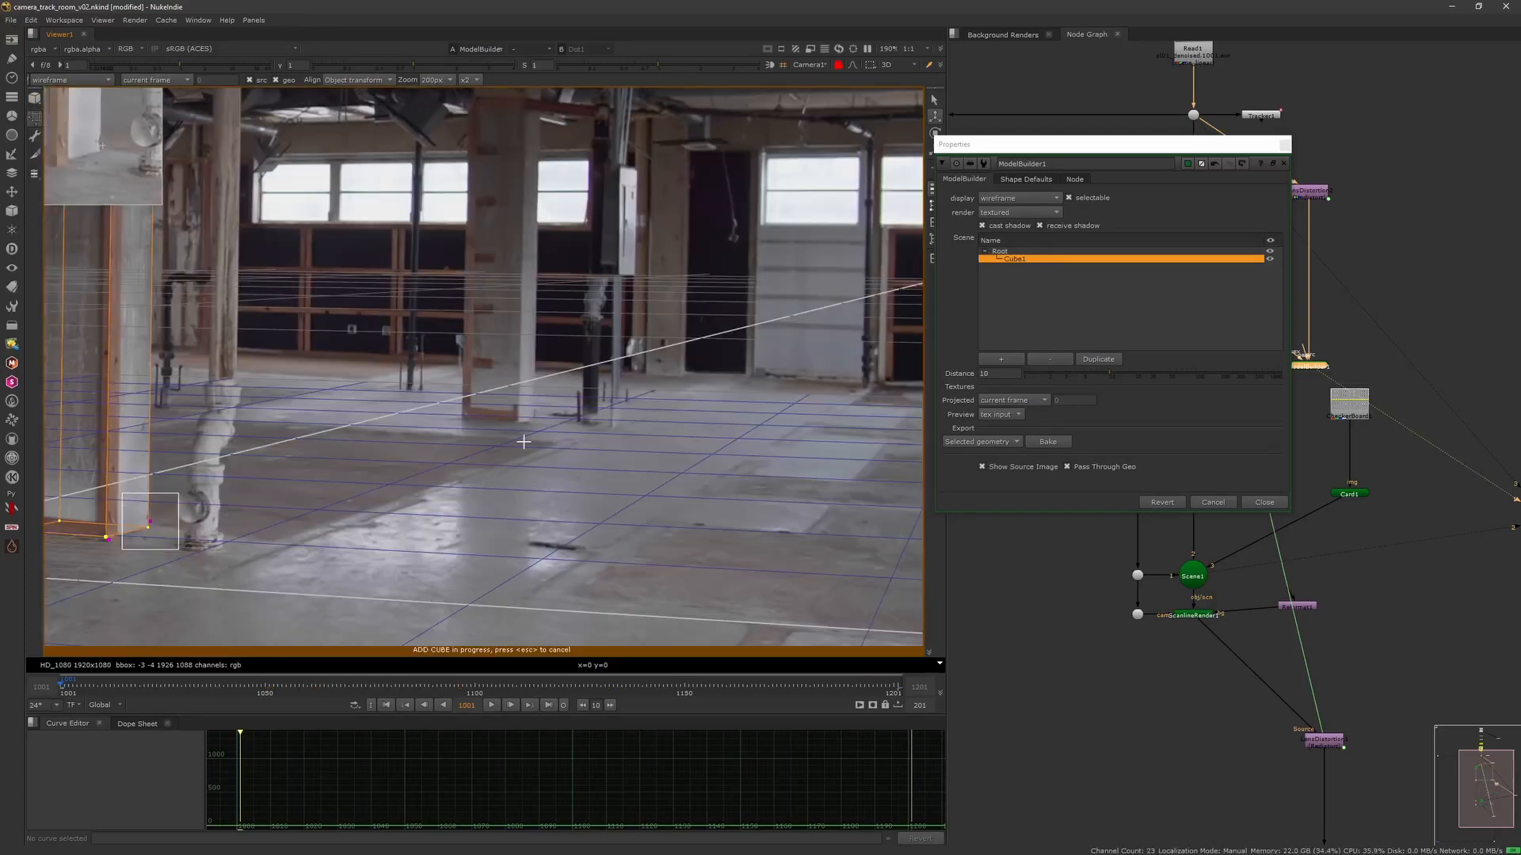
pyautogui.click(513, 364)
pyautogui.scroll(6, 511, 370)
pyautogui.moveTo(567, 376); pyautogui.dragTo(673, 380)
pyautogui.moveTo(631, 360); pyautogui.dragTo(509, 373)
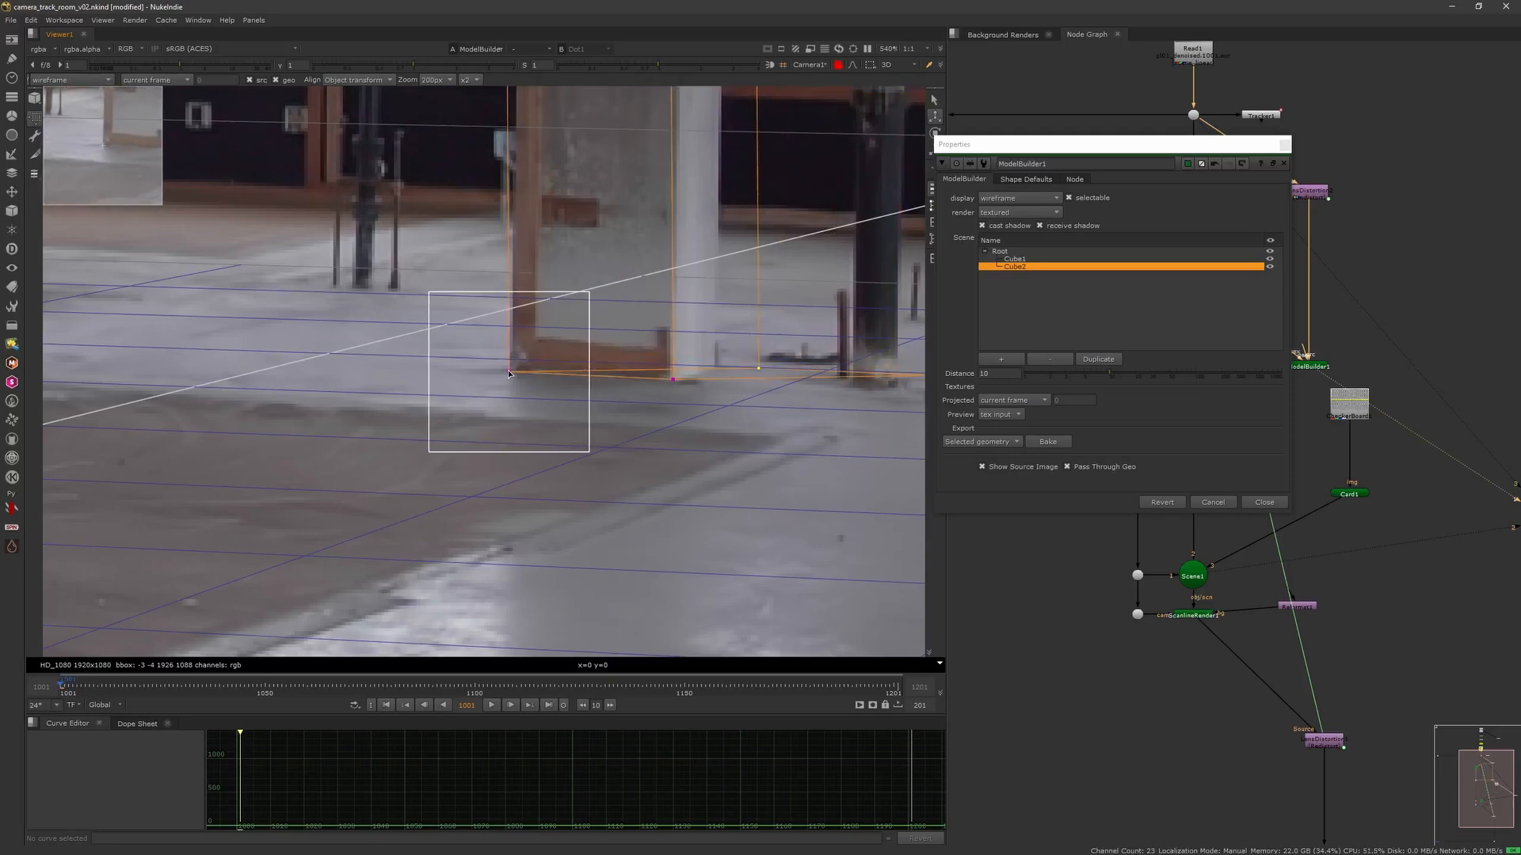
pyautogui.moveTo(509, 372); pyautogui.dragTo(356, 384, button='middle')
pyautogui.moveTo(762, 388); pyautogui.dragTo(560, 386)
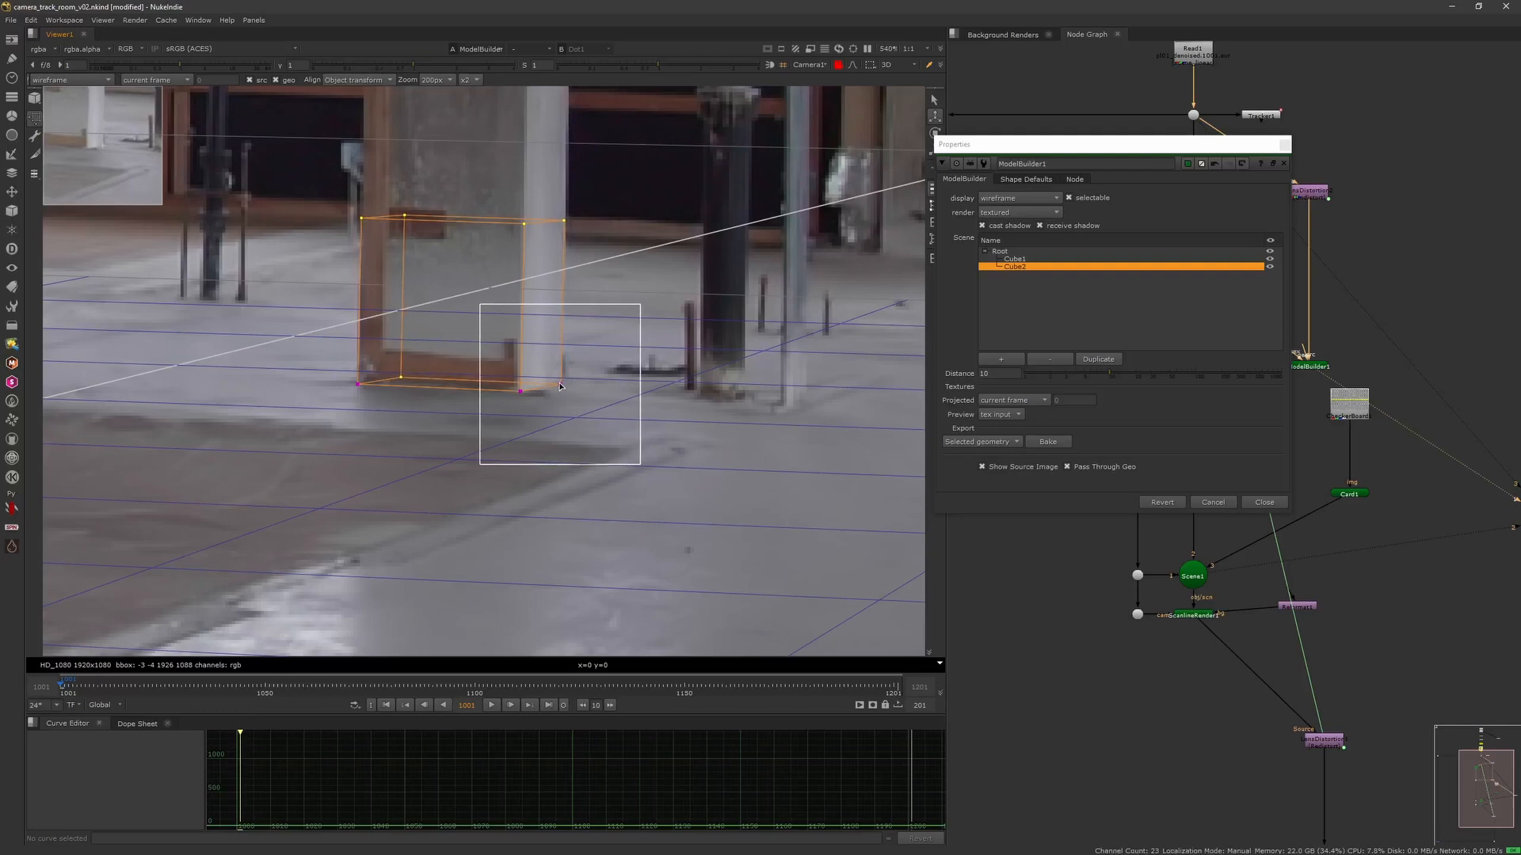
# Stretch the second cube up to the rear column's top and align its top corners with the column edges.
pyautogui.moveTo(402, 228); pyautogui.dragTo(427, 471, button='middle')
pyautogui.moveTo(475, 504); pyautogui.dragTo(485, 507, button='middle')
pyautogui.moveTo(533, 485); pyautogui.dragTo(538, 167)
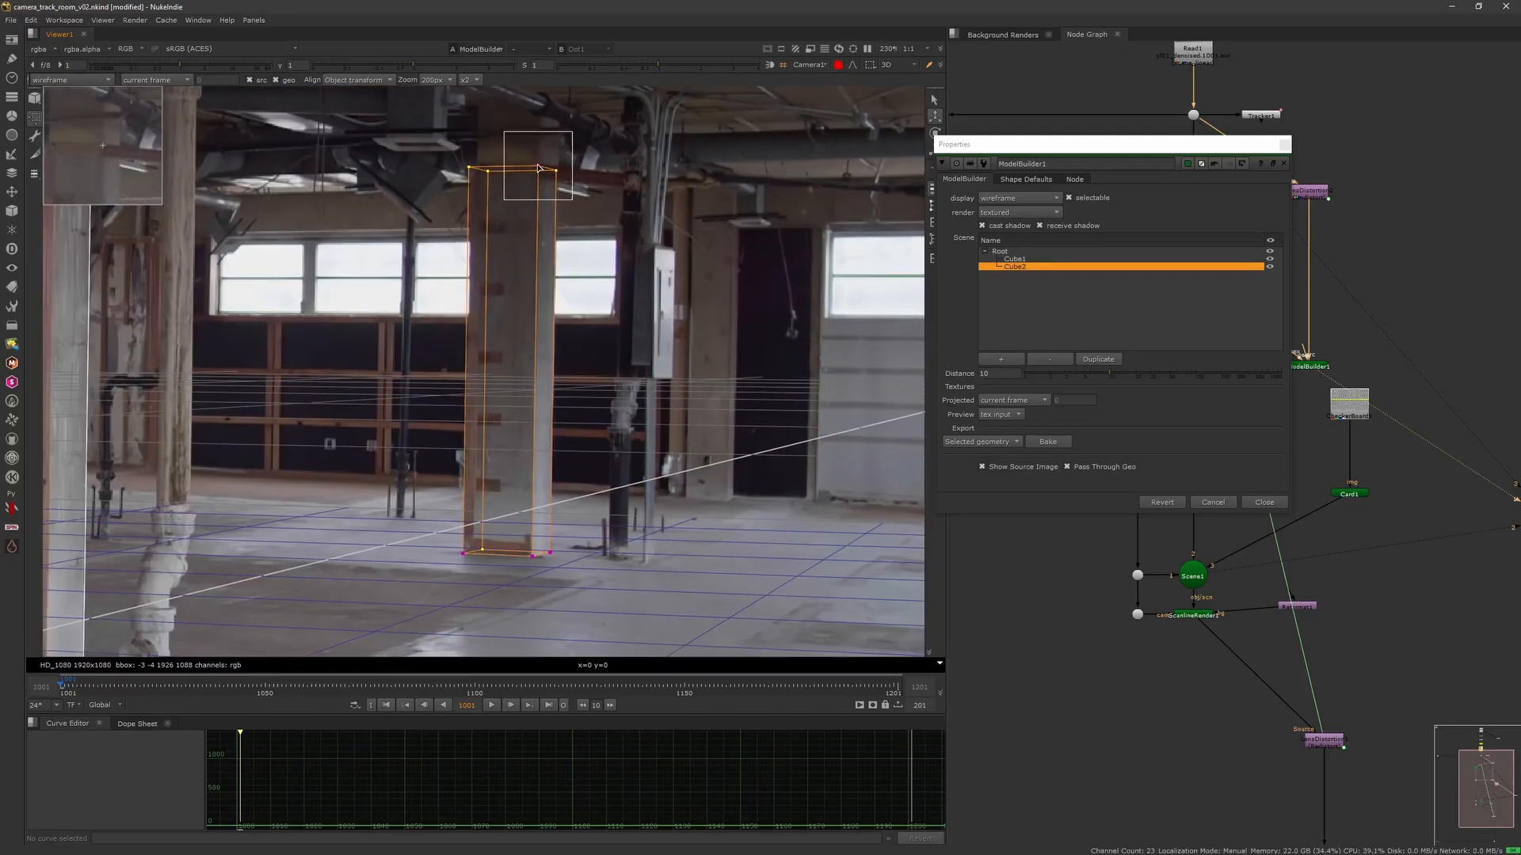
pyautogui.scroll(5, 483, 180)
pyautogui.moveTo(483, 181); pyautogui.dragTo(510, 247, button='middle')
pyautogui.moveTo(479, 215); pyautogui.dragTo(484, 222)
pyautogui.moveTo(683, 224); pyautogui.dragTo(686, 232)
pyautogui.scroll(-8, 701, 340)
pyautogui.moveTo(705, 349); pyautogui.dragTo(597, 324, button='middle')
# Align the second cube's bottom corners with the rear column's base on the last frame.
pyautogui.click(549, 705)
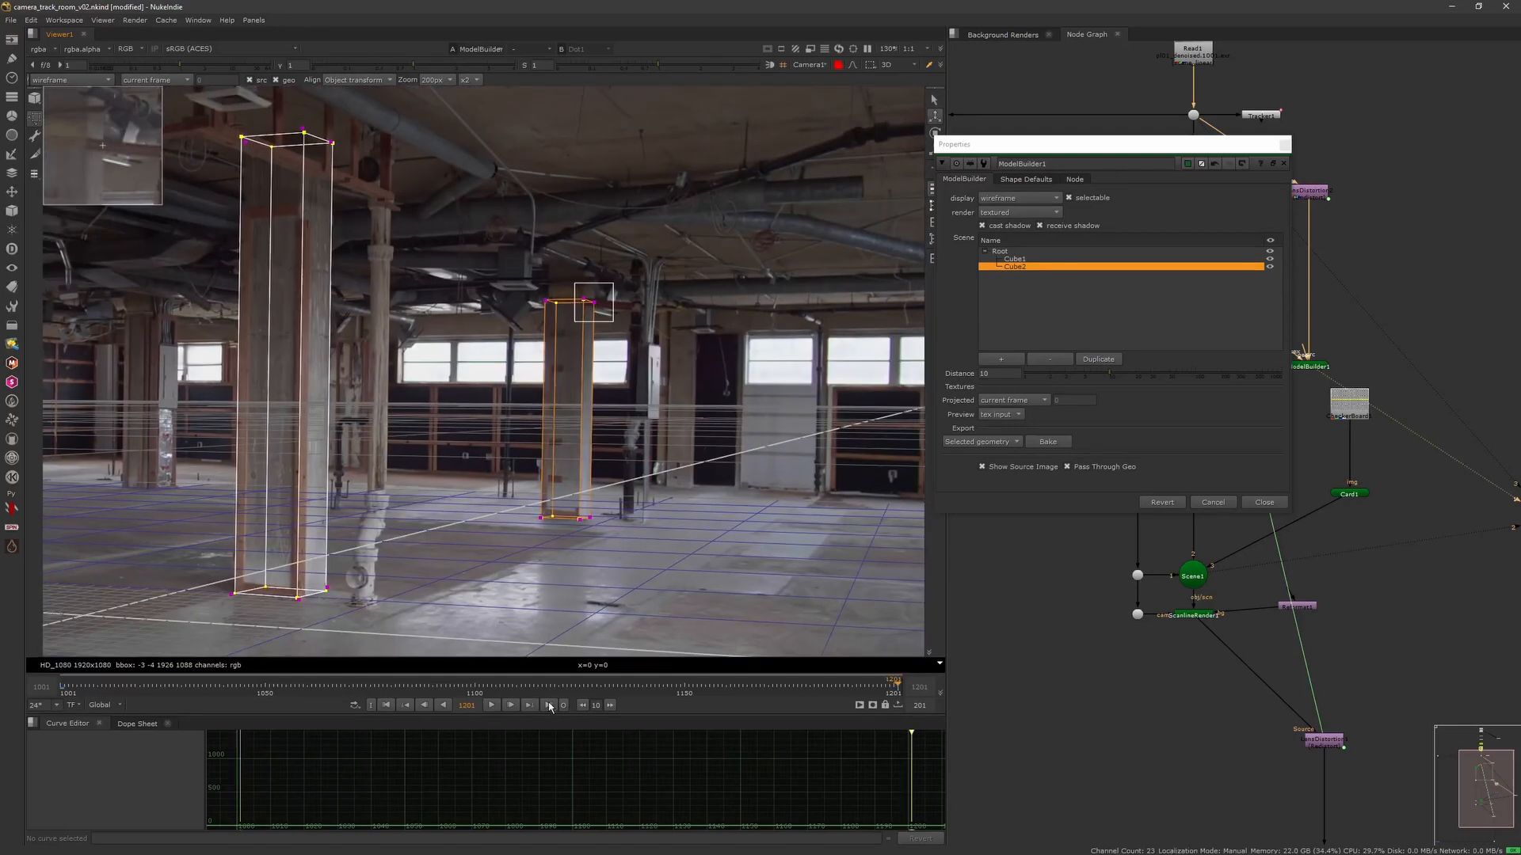
pyautogui.scroll(4, 622, 347)
pyautogui.scroll(4, 567, 550)
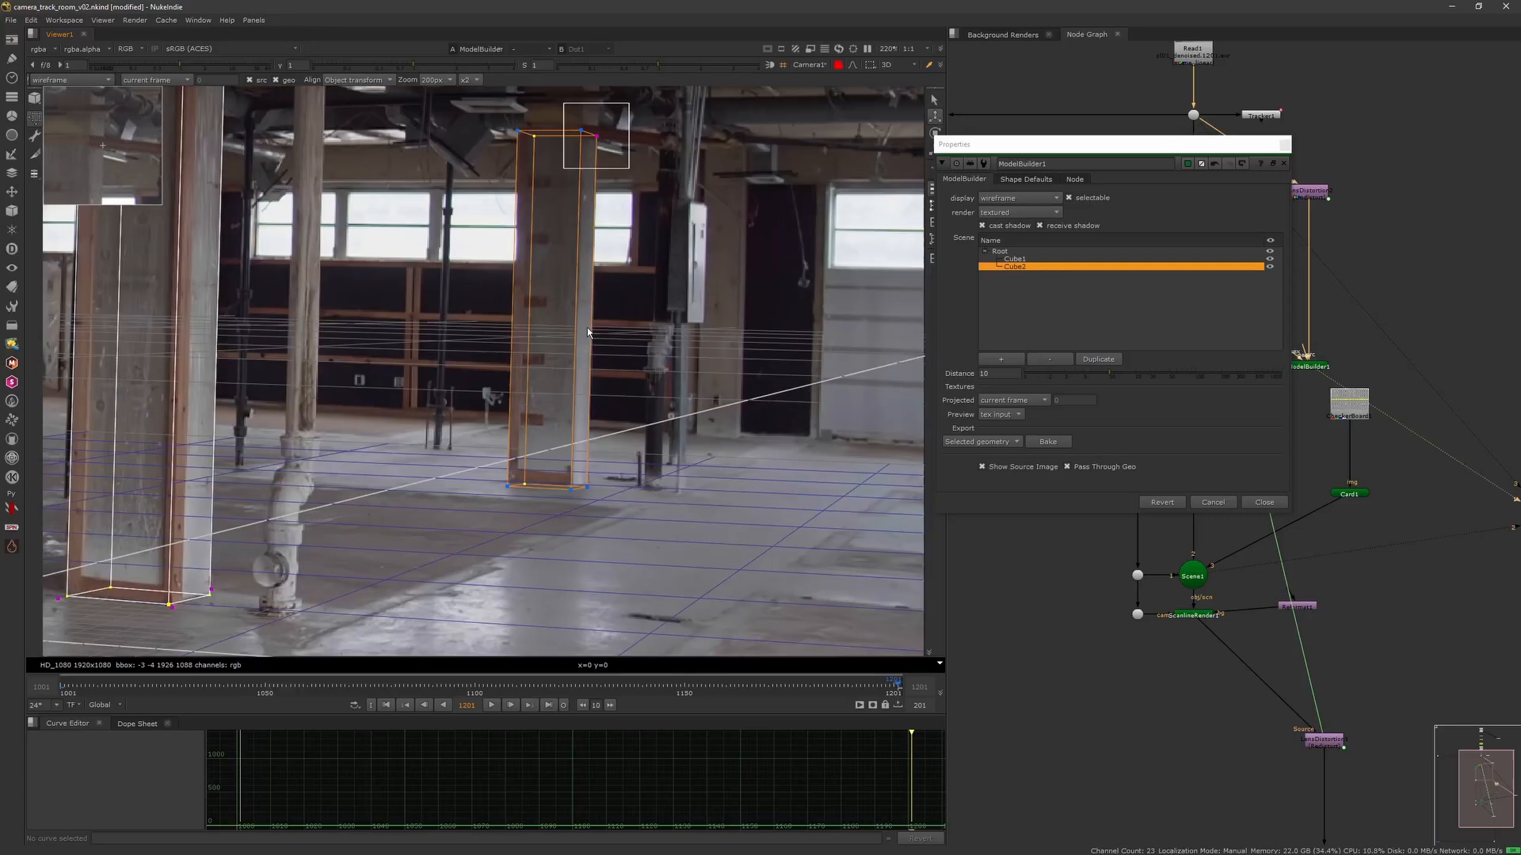
pyautogui.moveTo(567, 550); pyautogui.dragTo(571, 548)
pyautogui.moveTo(406, 548); pyautogui.dragTo(409, 537)
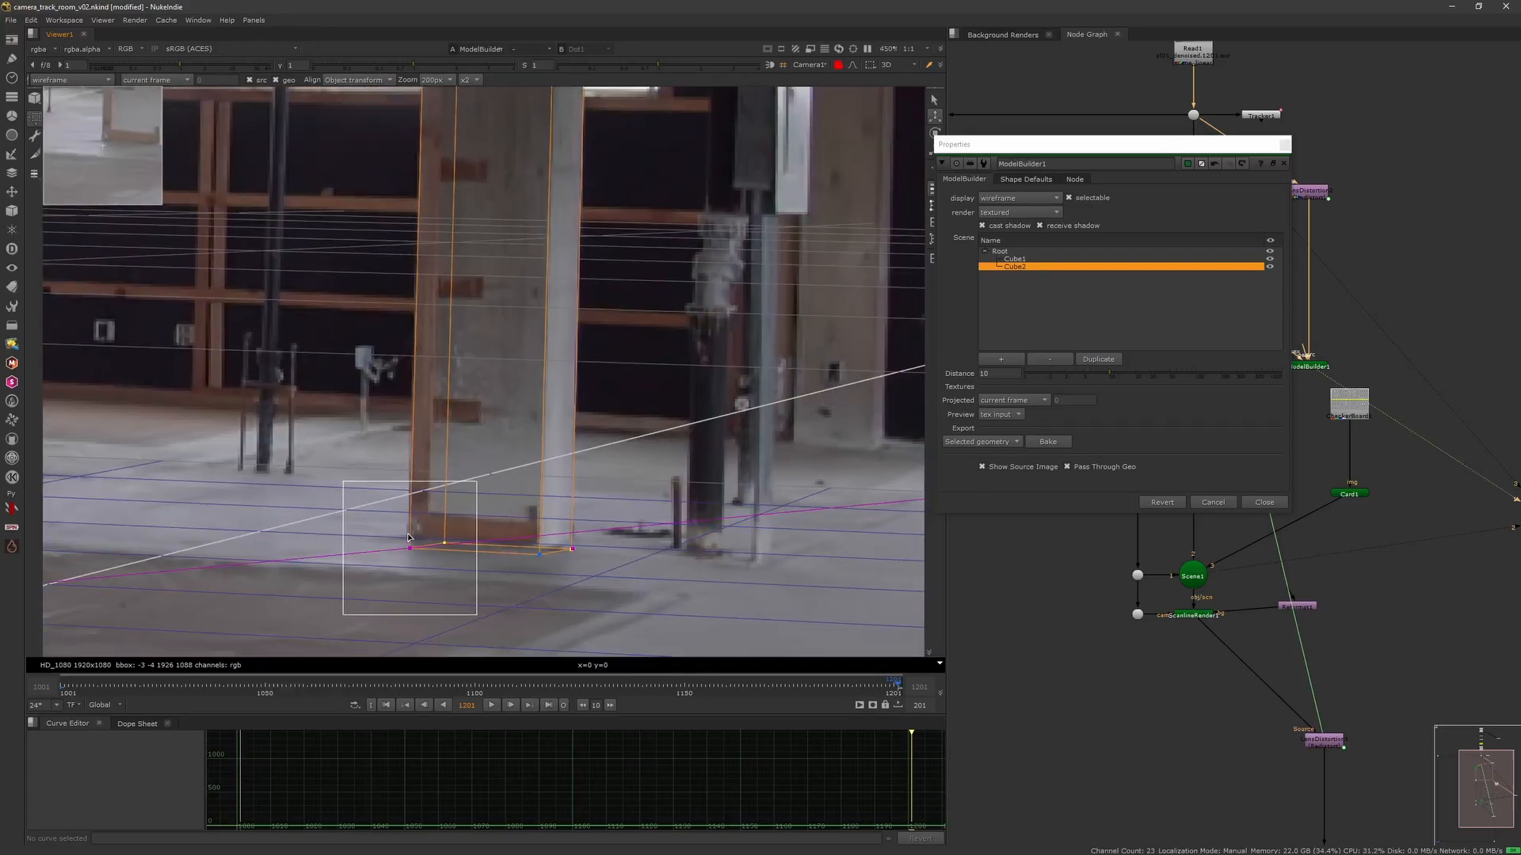
pyautogui.moveTo(538, 556); pyautogui.dragTo(540, 556)
pyautogui.moveTo(571, 549); pyautogui.dragTo(566, 495)
# Scrub through the shot to check both cubes against their columns, and examine the far-left column near the windows.
pyautogui.scroll(-6, 559, 499)
pyautogui.moveTo(539, 688); pyautogui.dragTo(152, 694)
pyautogui.click(391, 702)
pyautogui.scroll(-4, 392, 611)
pyautogui.moveTo(348, 614); pyautogui.dragTo(447, 512, button='middle')
pyautogui.scroll(2, 447, 513)
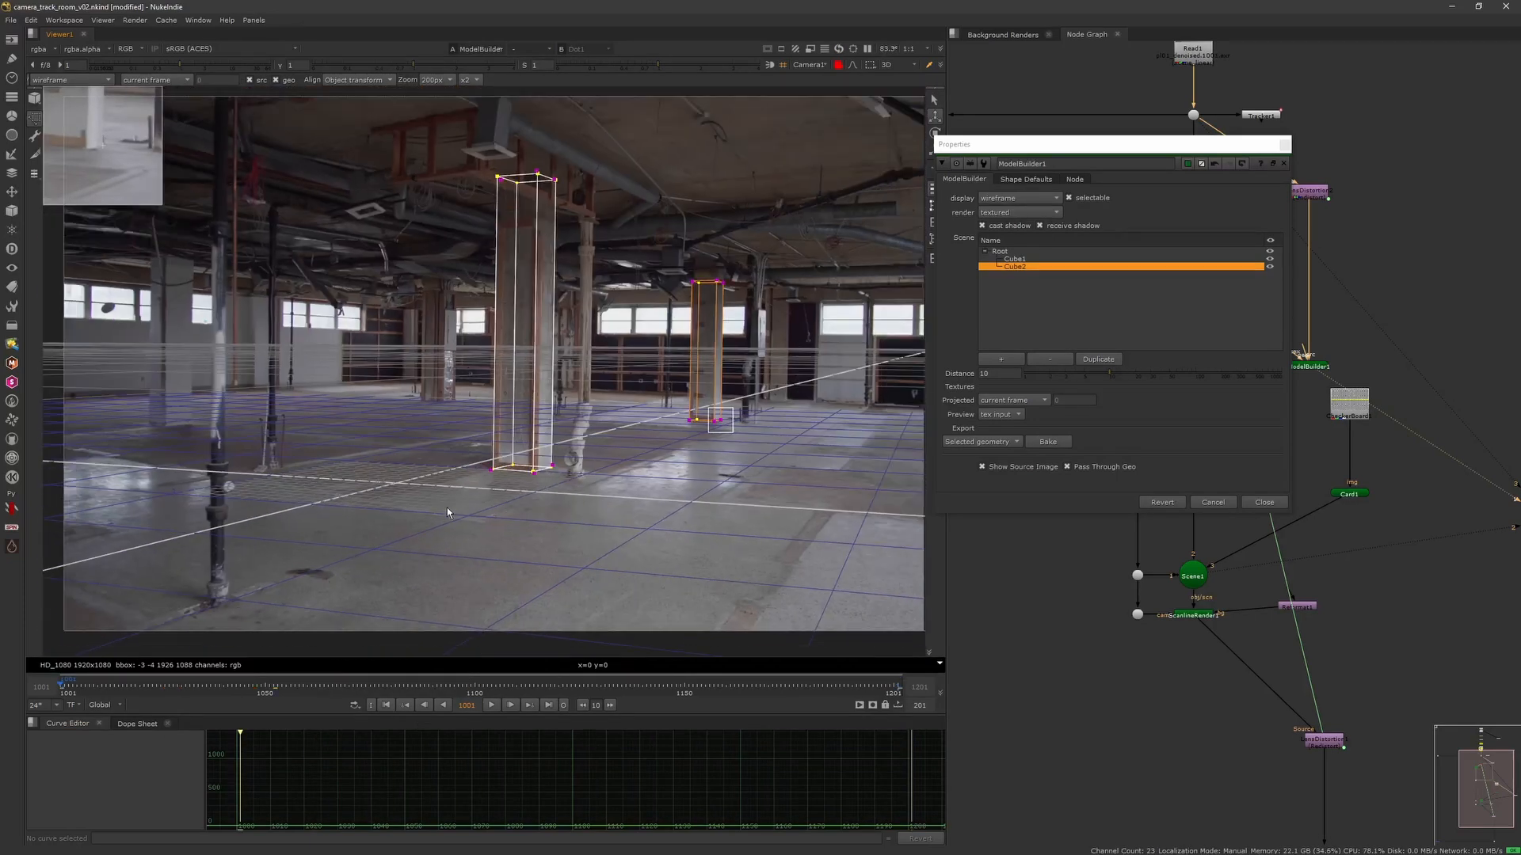
pyautogui.moveTo(388, 453); pyautogui.dragTo(432, 473, button='middle')
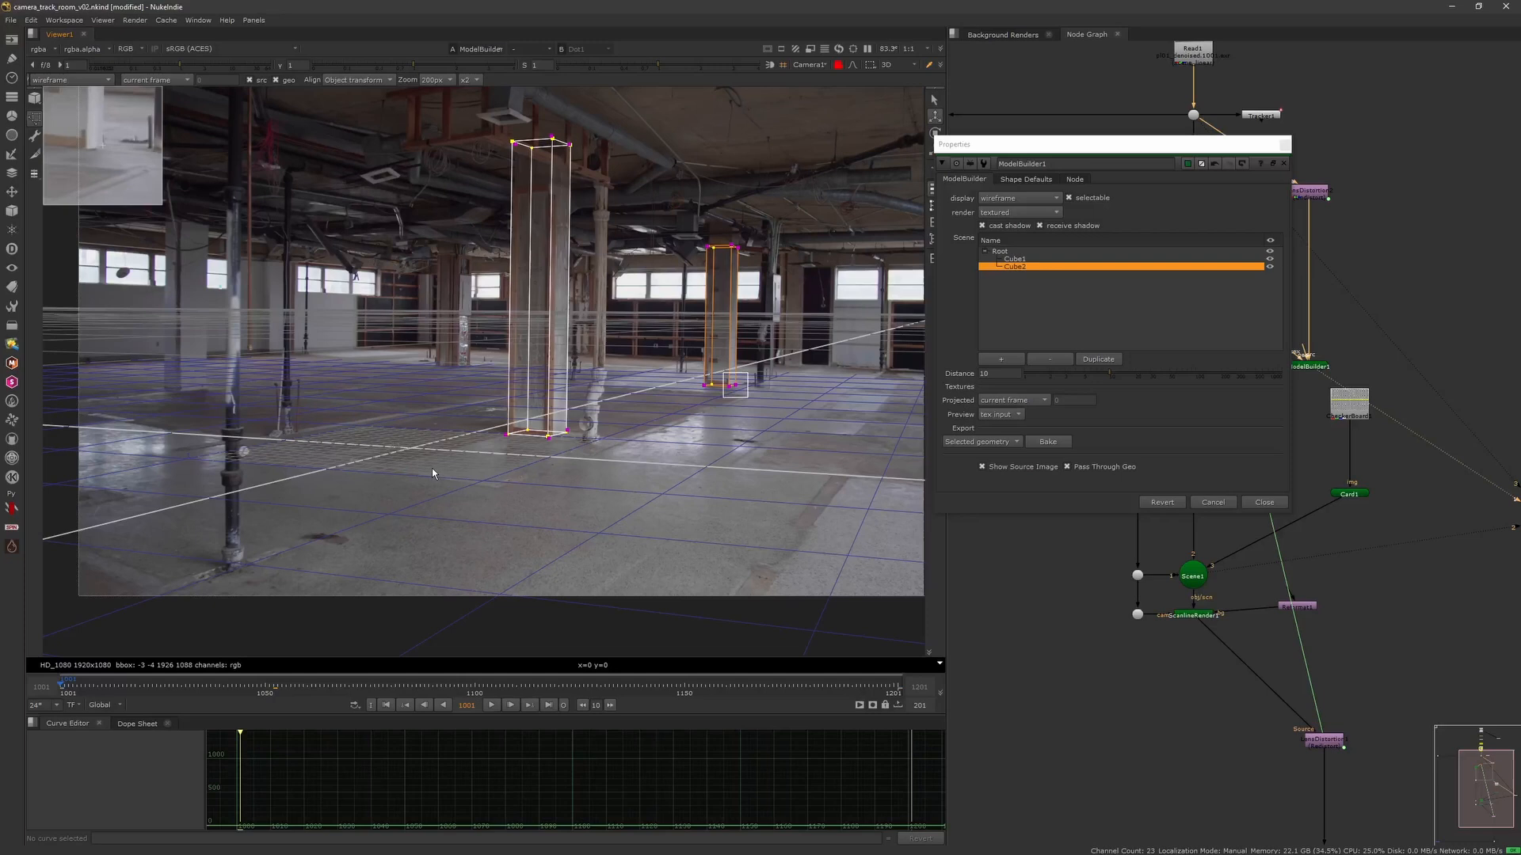
pyautogui.moveTo(245, 417); pyautogui.dragTo(351, 503, button='middle')
pyautogui.scroll(2, 351, 503)
pyautogui.scroll(4, 351, 503)
pyautogui.moveTo(146, 424); pyautogui.dragTo(390, 466, button='middle')
pyautogui.scroll(-7, 377, 563)
pyautogui.moveTo(644, 686); pyautogui.dragTo(459, 682)
pyautogui.click(385, 706)
# Add a third cube at the far-left column and fit its bottom corners to the column's base.
pyautogui.scroll(5, 436, 515)
pyautogui.click(36, 100)
pyautogui.moveTo(477, 435); pyautogui.dragTo(285, 475)
pyautogui.moveTo(540, 535); pyautogui.dragTo(486, 502)
pyautogui.moveTo(245, 510); pyautogui.dragTo(405, 505)
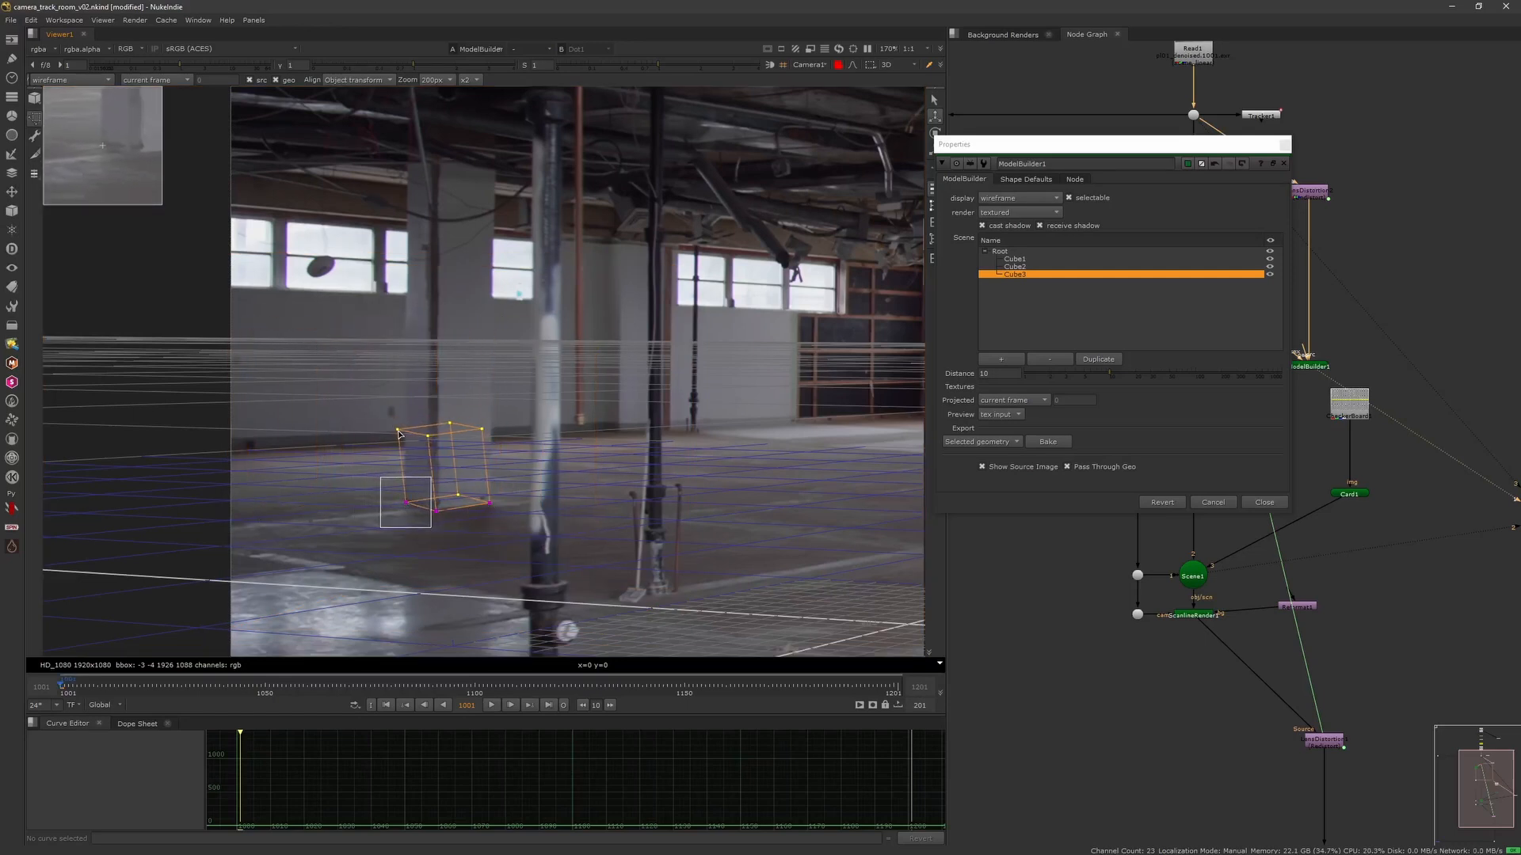
# Stretch the third cube to the far-left column's top and refine its top and bottom corners.
pyautogui.moveTo(400, 434); pyautogui.dragTo(408, 146)
pyautogui.moveTo(487, 502); pyautogui.dragTo(453, 502)
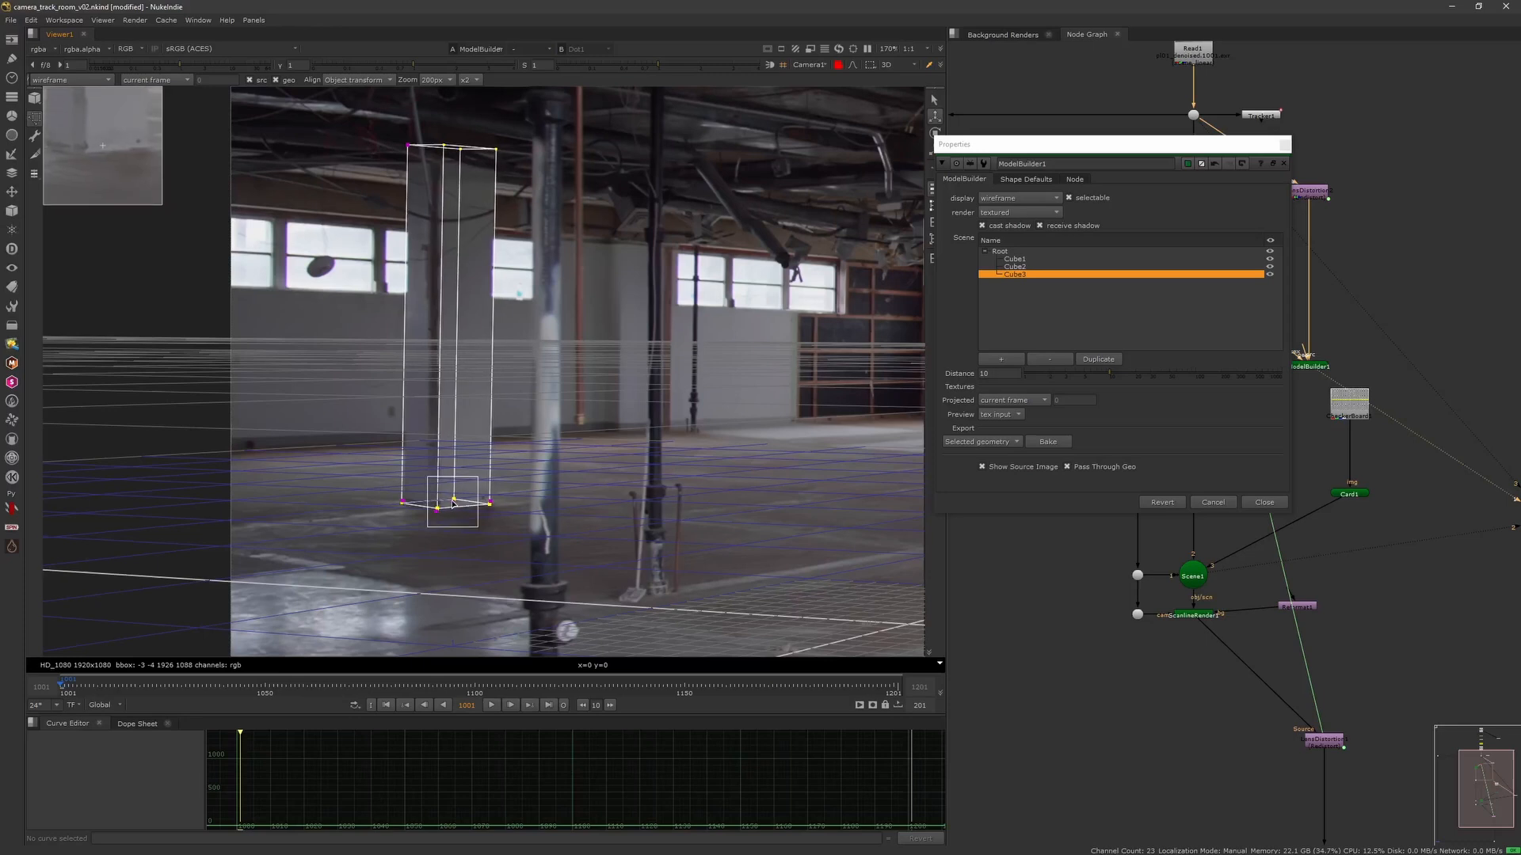
pyautogui.moveTo(407, 146); pyautogui.dragTo(405, 147)
pyautogui.moveTo(403, 504); pyautogui.dragTo(405, 504)
# Correct the third cube's corners against the far-left column at mid-shot, then scrub back to check all three cubes.
pyautogui.click(550, 706)
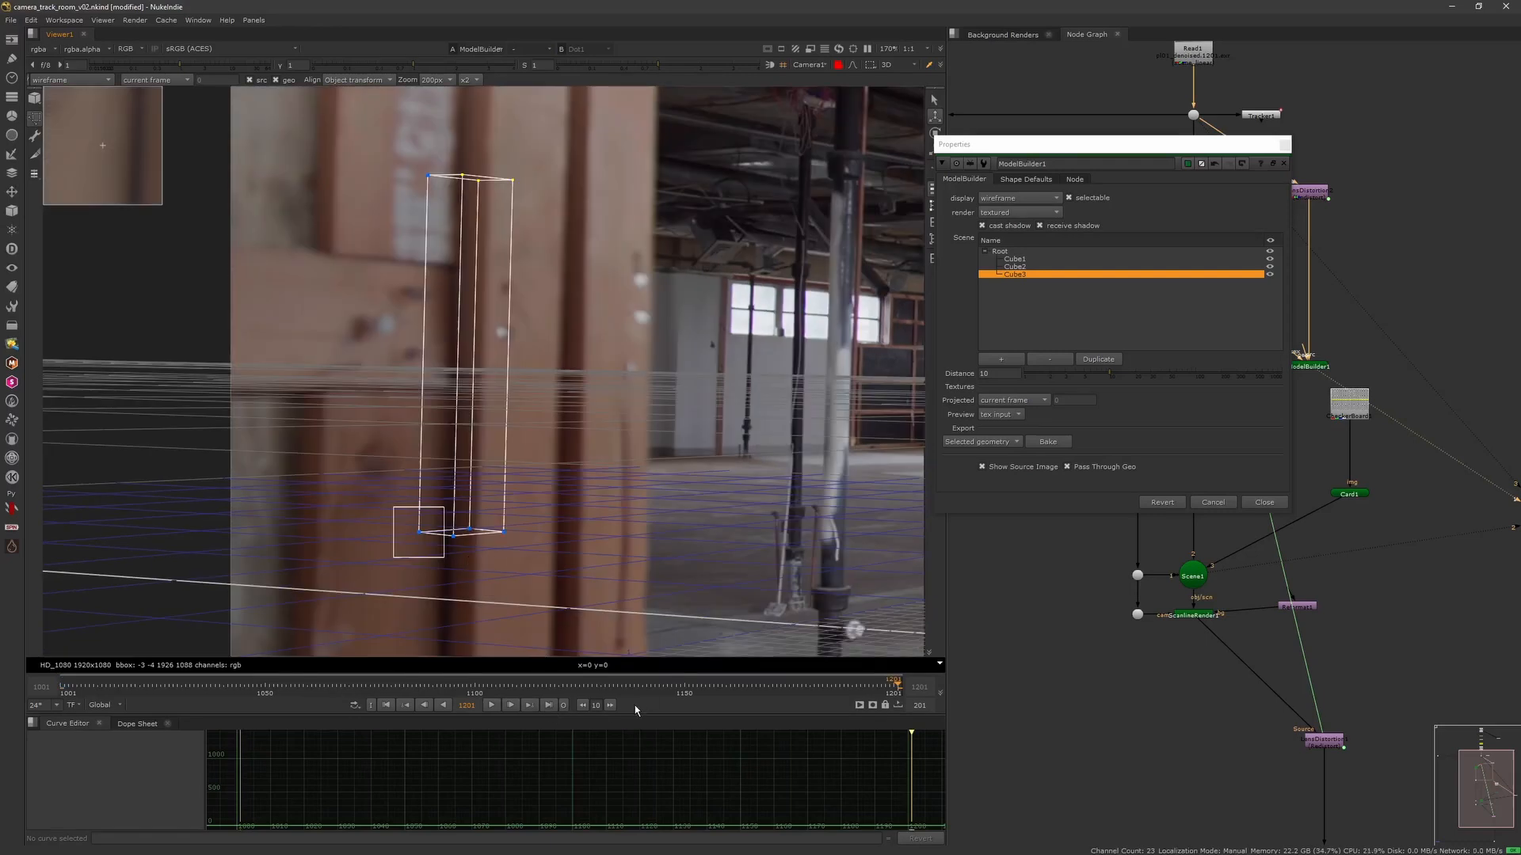
pyautogui.click(478, 686)
pyautogui.moveTo(411, 517); pyautogui.dragTo(552, 517)
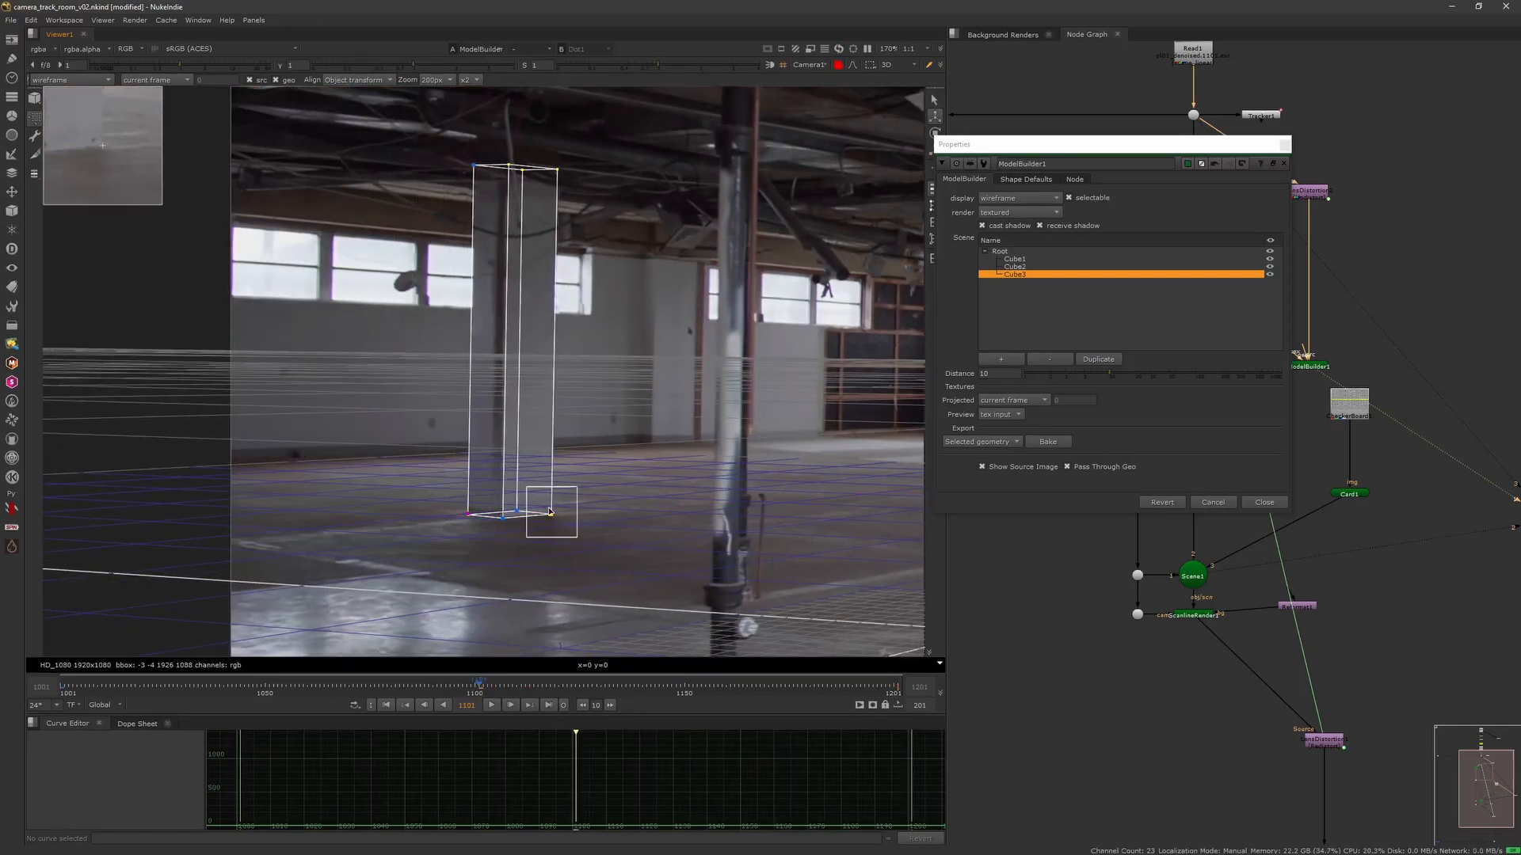
pyautogui.moveTo(474, 165); pyautogui.dragTo(472, 164)
pyautogui.moveTo(480, 684); pyautogui.dragTo(337, 691)
pyautogui.scroll(-5, 570, 559)
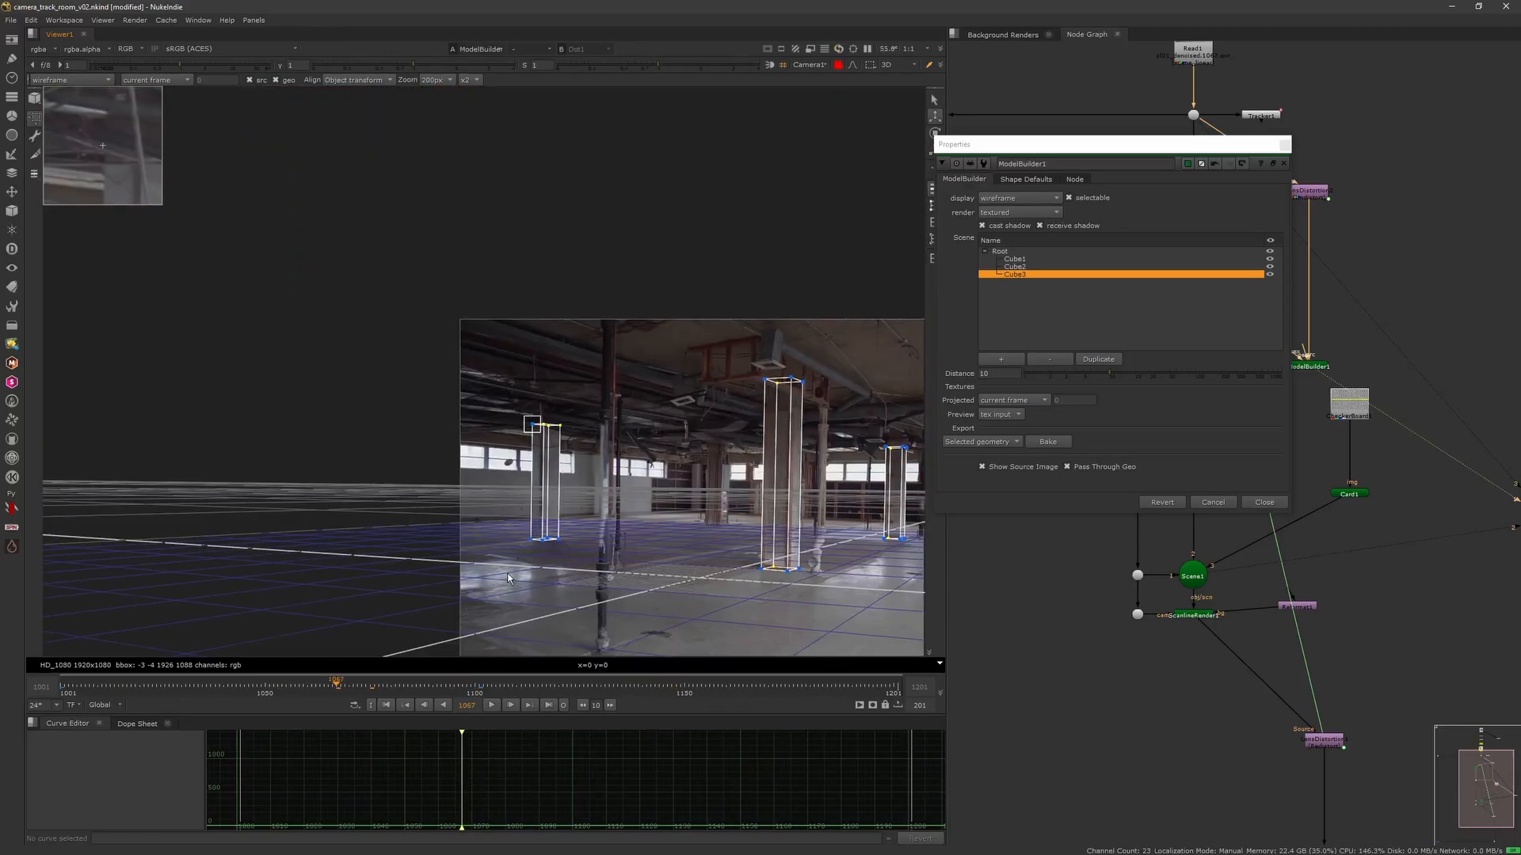
pyautogui.moveTo(808, 645); pyautogui.dragTo(516, 559, button='middle')
# Bake Cube1, Cube2 and Cube3 as selected geometry and place the baked node above the scene as its input.
pyautogui.keyDown('shift'); pyautogui.click(1015, 259); pyautogui.keyUp('shift')
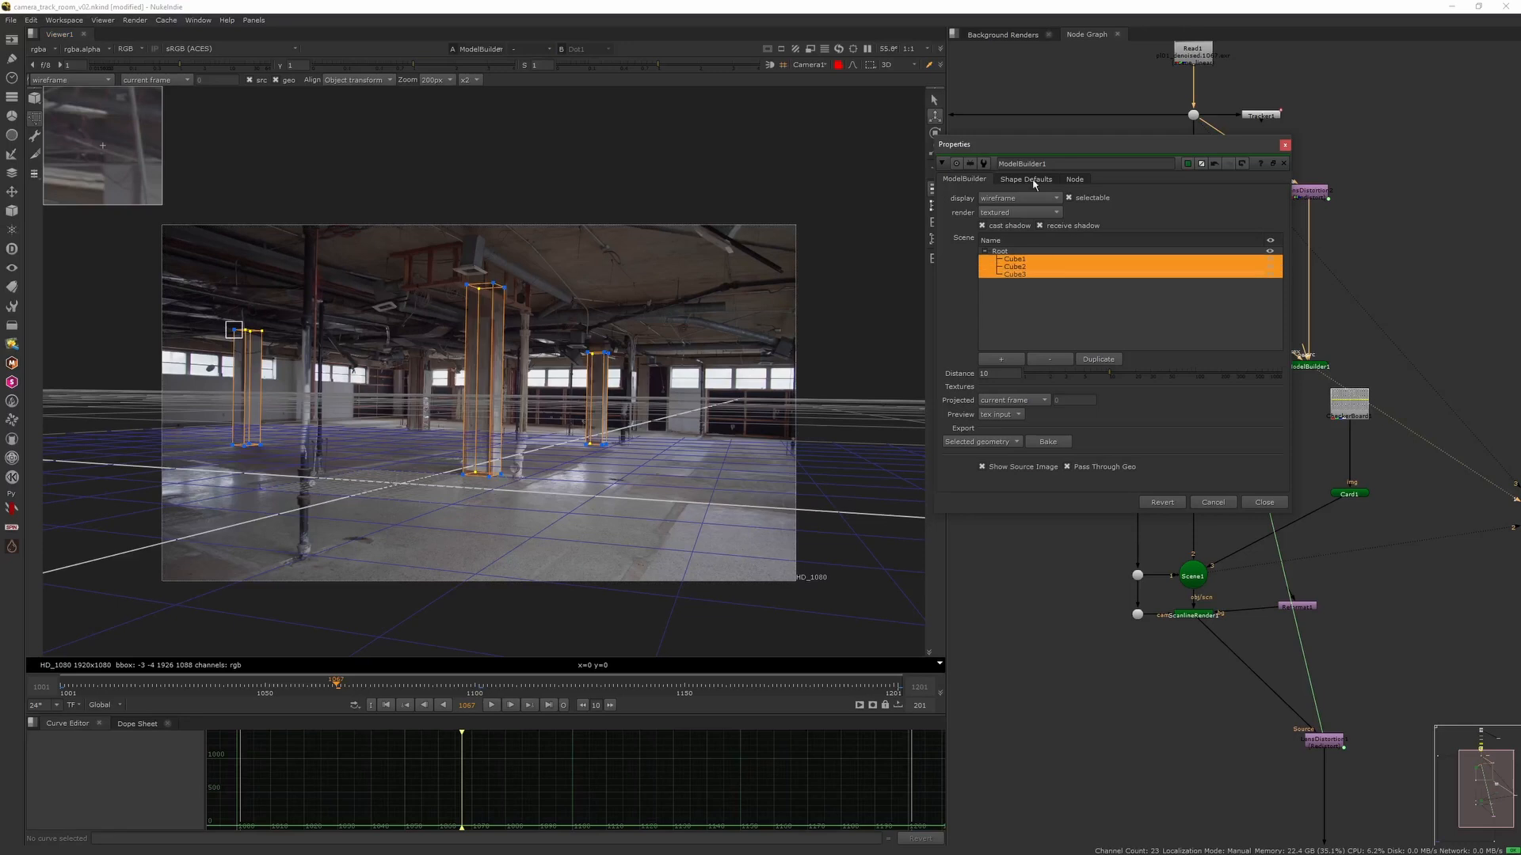
pyautogui.moveTo(1042, 154); pyautogui.dragTo(651, 168)
pyautogui.click(620, 461)
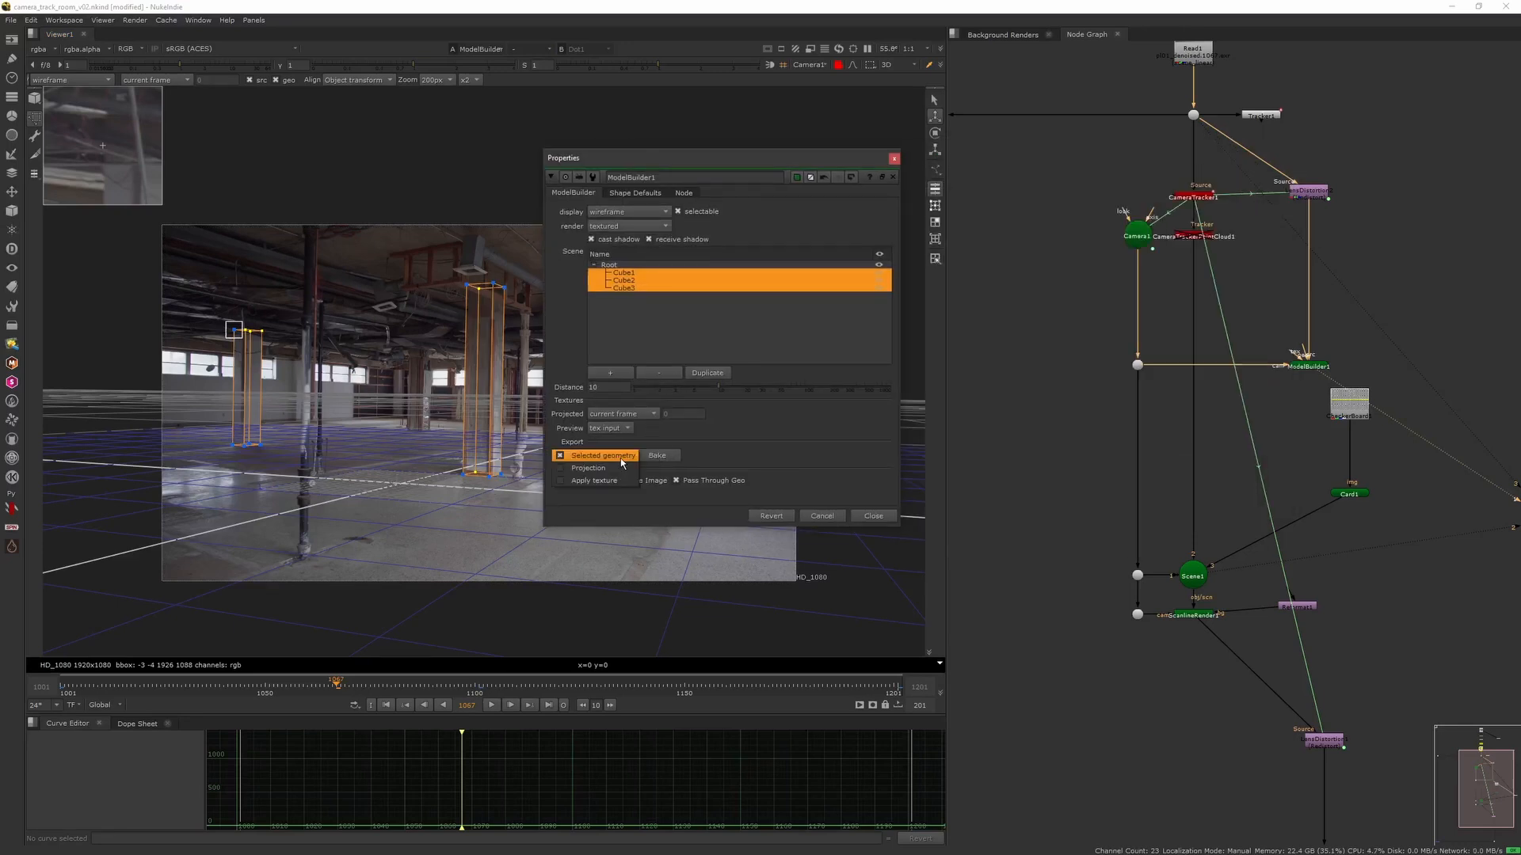
pyautogui.click(622, 458)
pyautogui.click(658, 456)
pyautogui.click(893, 158)
pyautogui.click(1284, 438)
pyautogui.moveTo(1366, 367); pyautogui.dragTo(1275, 436)
pyautogui.press('Tab')
pyautogui.write('preo')
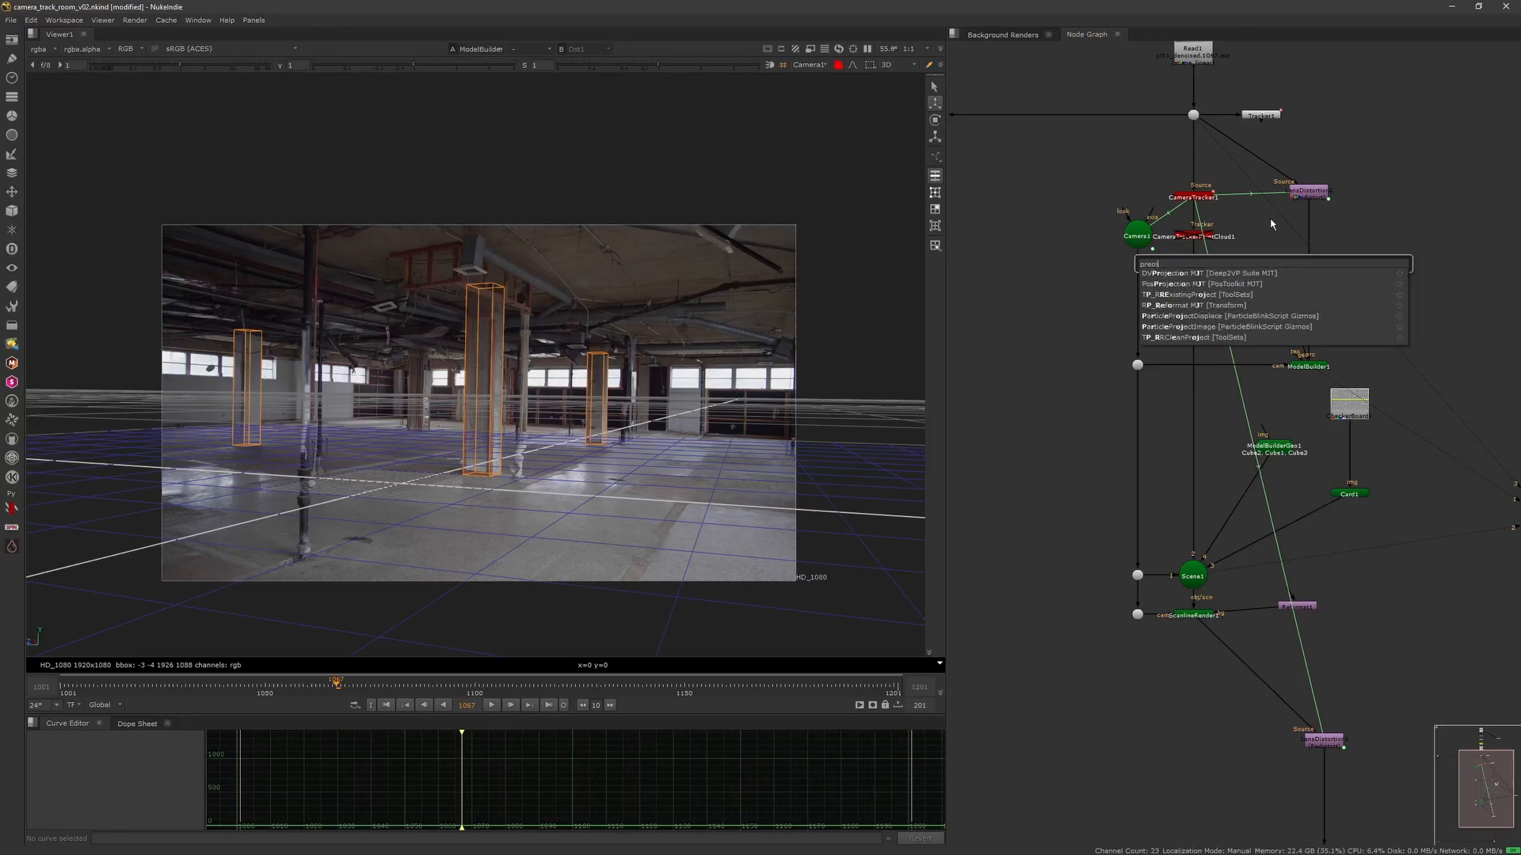
pyautogui.press('BackSpace')
pyautogui.press('BackSpace')
pyautogui.press('BackSpace')
pyautogui.press('BackSpace')
pyautogui.press('Escape')
# Add a Project3D node to the graph between the camera line and the baked geometry.
pyautogui.press('Tab')
pyautogui.write('project')
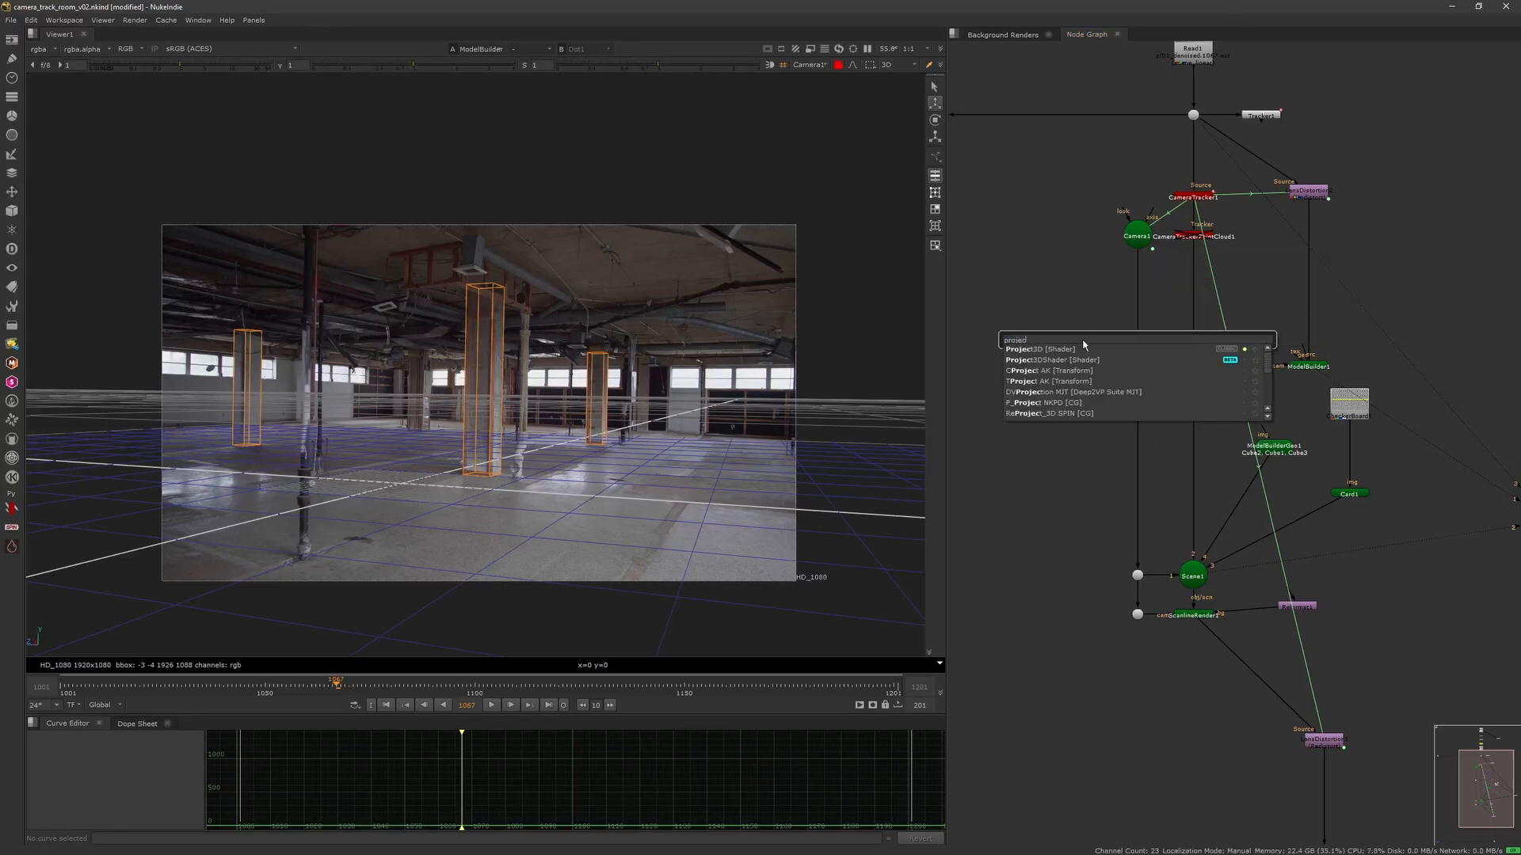
pyautogui.press('Return')
pyautogui.click(1115, 381)
pyautogui.moveTo(1338, 443); pyautogui.dragTo(1218, 433, button='middle')
# Merge the baked cube geometry and the card with a MergeGeo node that feeds the scene.
pyautogui.press('Tab')
pyautogui.moveTo(1242, 487)
pyautogui.mouseDown()
pyautogui.moveTo(1260, 461)
pyautogui.moveTo(1215, 495)
pyautogui.mouseUp()
pyautogui.write('mergemat')
pyautogui.press('Return')
pyautogui.click(1243, 420)
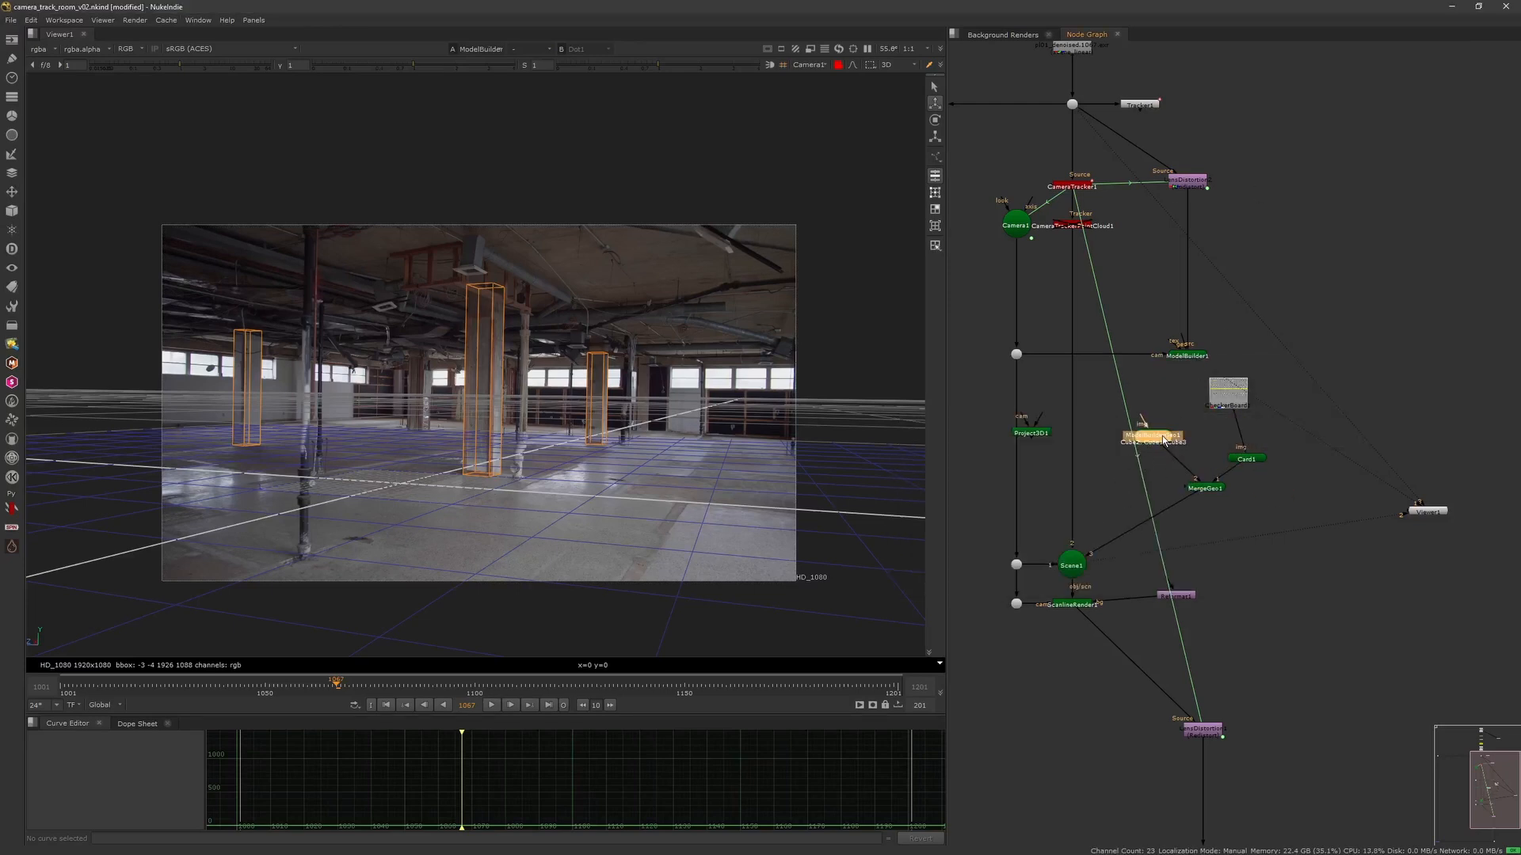
pyautogui.moveTo(1252, 391); pyautogui.dragTo(1308, 360)
# Insert an ApplyMaterial node between the MergeGeo and the scene, and rearrange the geometry nodes above it.
pyautogui.moveTo(1047, 437); pyautogui.dragTo(1179, 486)
pyautogui.press('Tab')
pyautogui.write('apply')
pyautogui.press('Return')
pyautogui.click(1242, 454)
pyautogui.moveTo(1284, 518); pyautogui.dragTo(1290, 364)
pyautogui.click(1270, 483)
pyautogui.moveTo(1291, 362); pyautogui.dragTo(1256, 443)
pyautogui.moveTo(1185, 515); pyautogui.dragTo(1175, 515)
# Wire the checkerboard and the camera into Project3D and connect it to ApplyMaterial's mat input.
pyautogui.moveTo(1093, 367); pyautogui.dragTo(1308, 512)
pyautogui.moveTo(1384, 391); pyautogui.dragTo(1265, 549)
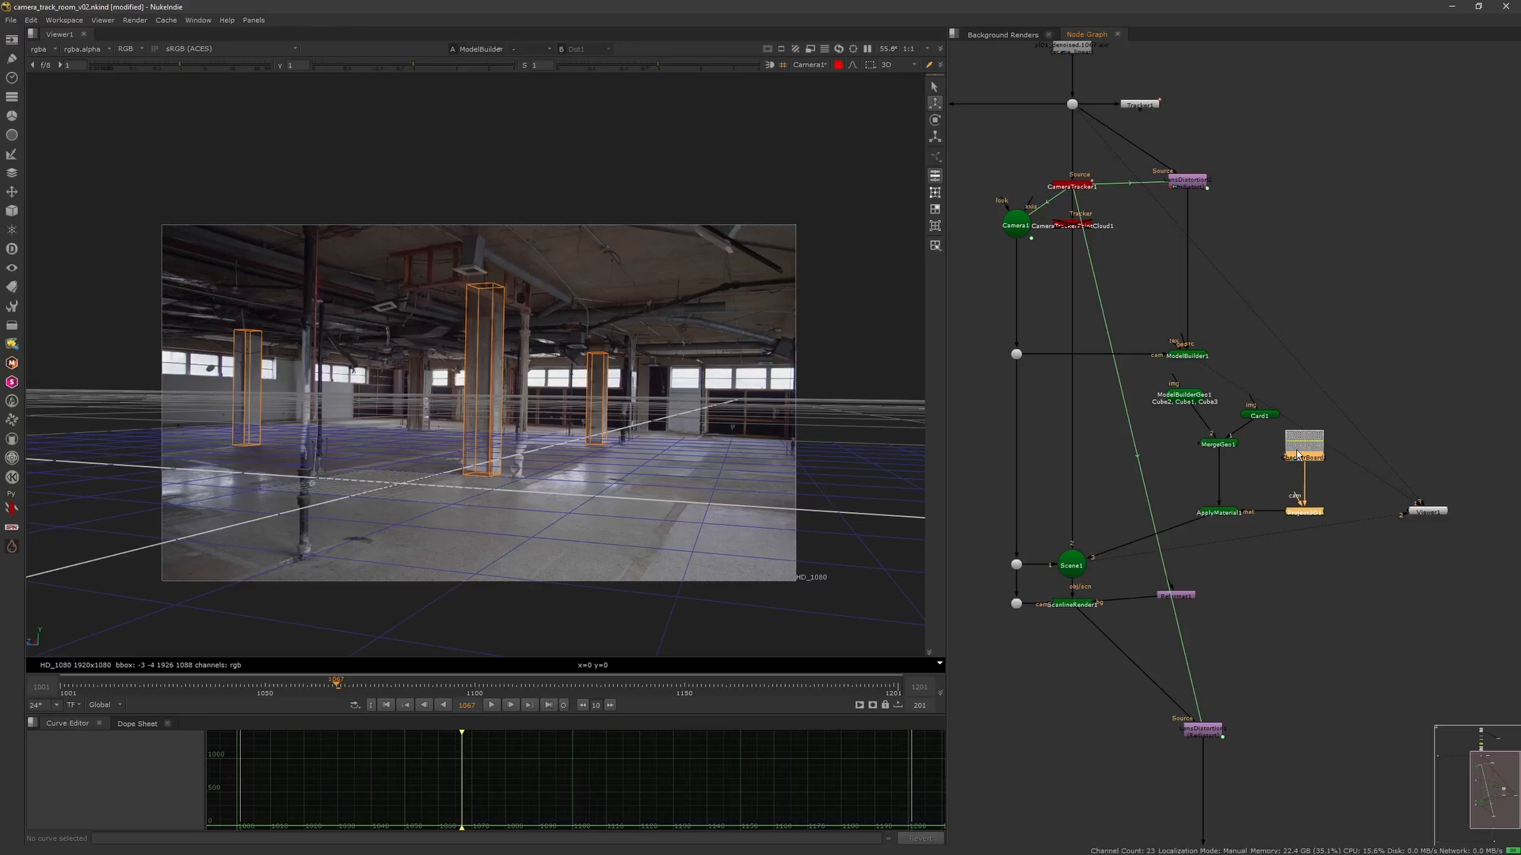
pyautogui.moveTo(1297, 454); pyautogui.dragTo(1137, 451)
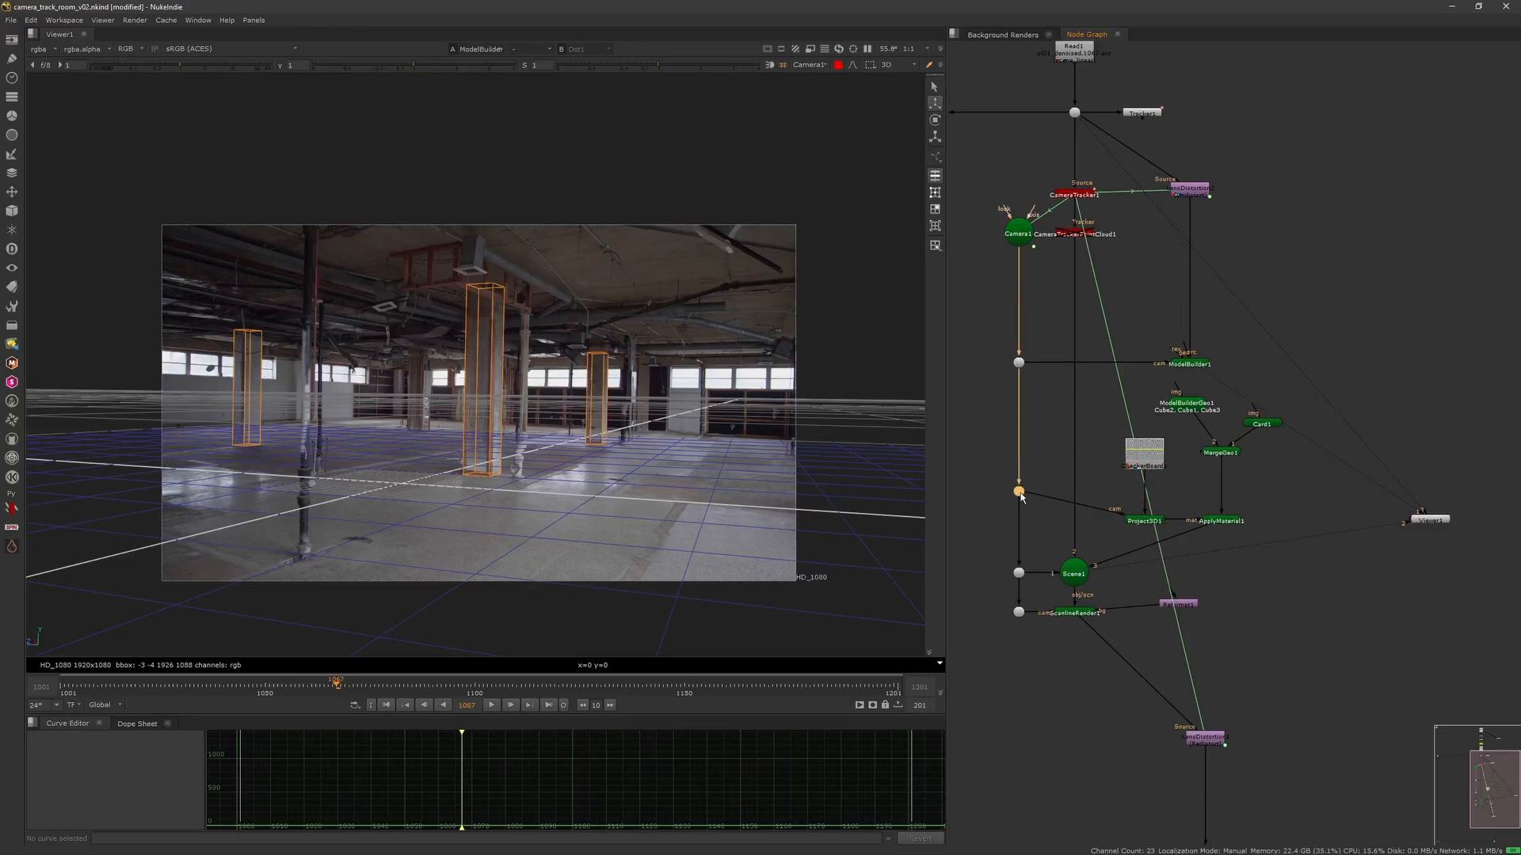
# Examine the checkerboard projection on the scene geometry, first through Camera1 and from farther out through the Default camera.
pyautogui.click(1074, 572)
pyautogui.press('1')
pyautogui.click(837, 66)
pyautogui.click(813, 66)
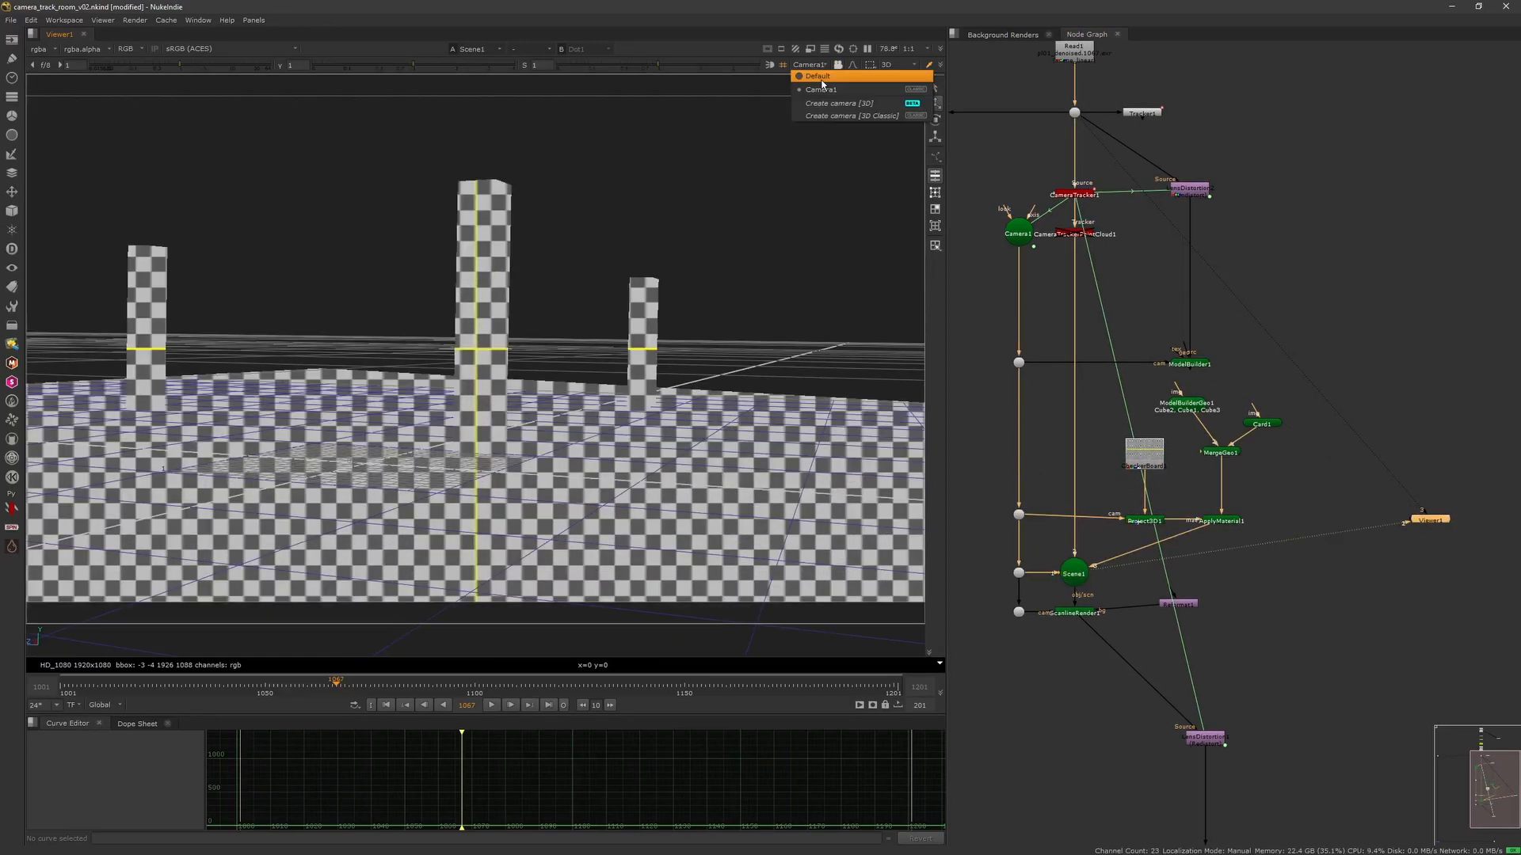
pyautogui.click(821, 78)
pyautogui.scroll(-3, 688, 380)
pyautogui.scroll(-3, 688, 380)
pyautogui.click(1153, 479)
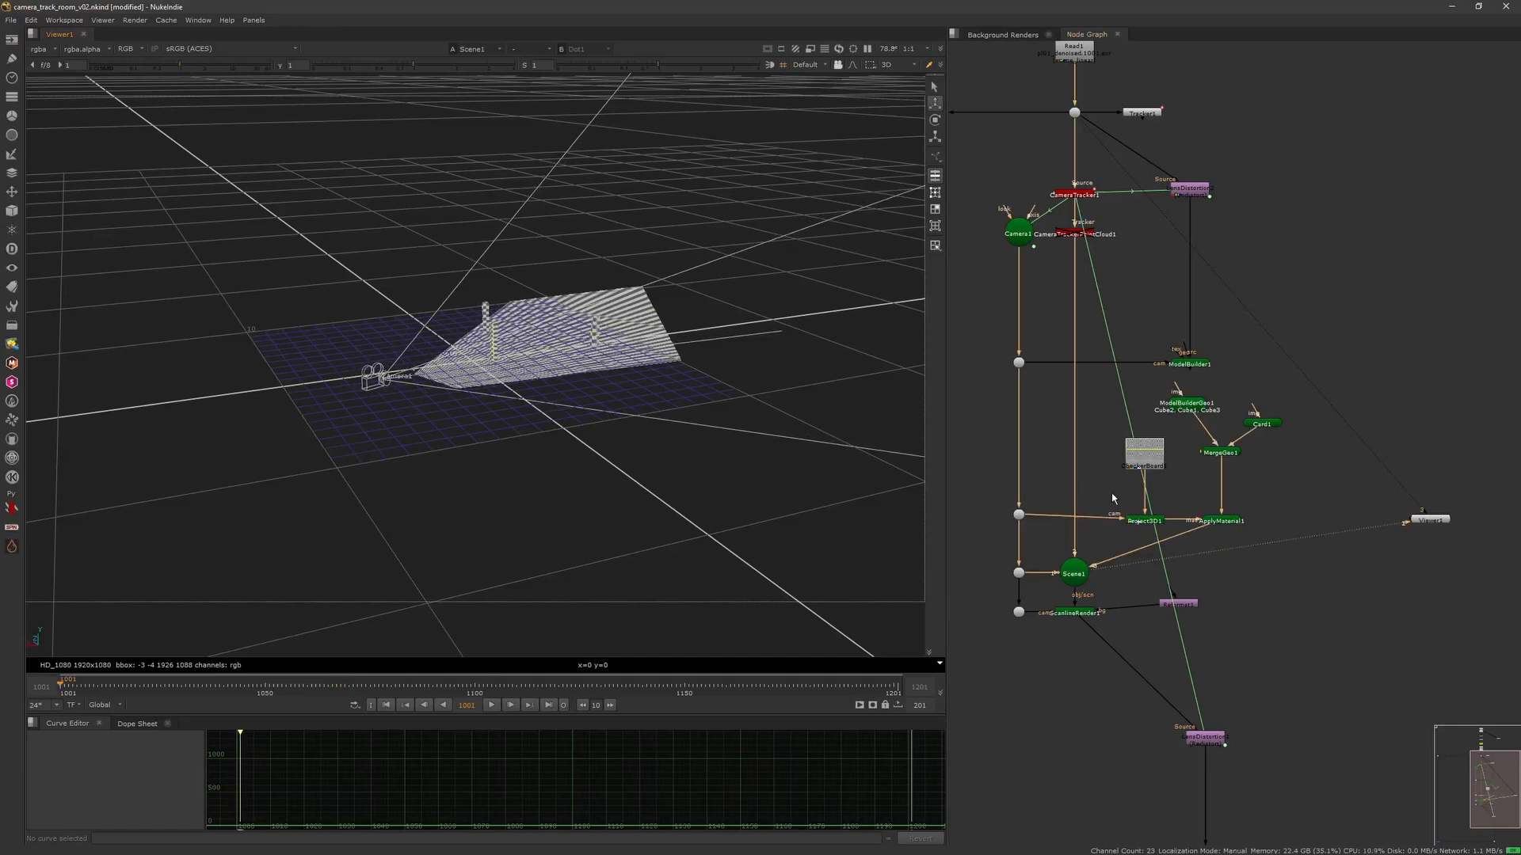
# Insert a FrameHold node between the camera line and Project3D's camera input.
pyautogui.moveTo(1113, 502); pyautogui.dragTo(1108, 488, button='middle')
pyautogui.click(1014, 502)
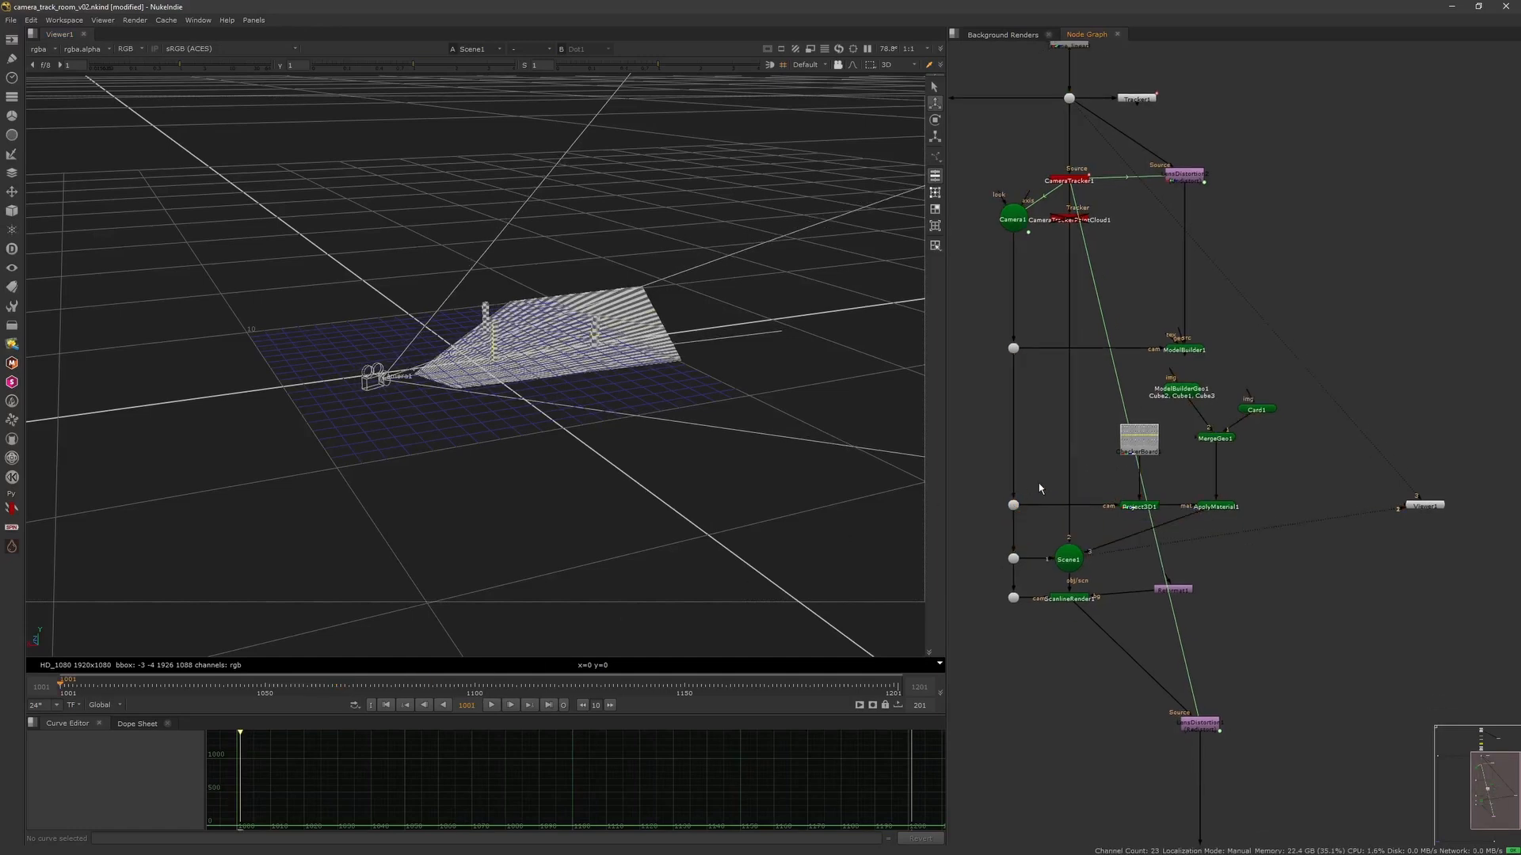
pyautogui.press('Tab')
pyautogui.write('framehold')
pyautogui.press('Return')
pyautogui.moveTo(1045, 474); pyautogui.dragTo(1048, 500)
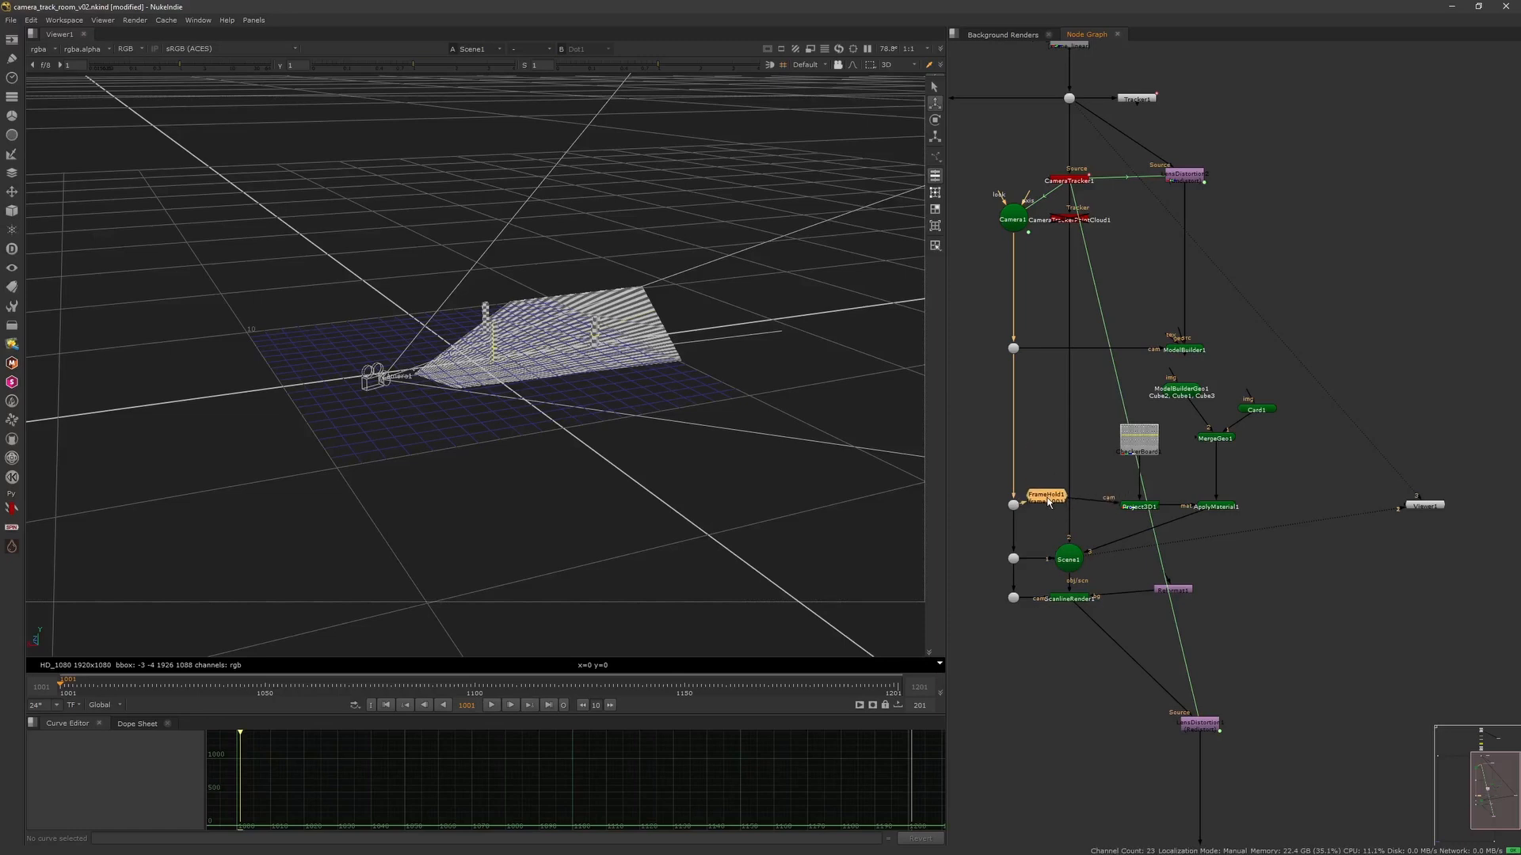
pyautogui.moveTo(1051, 511); pyautogui.dragTo(1084, 541, button='middle')
# Spread out the graph by moving the camera column, the projection and geometry nodes, and ModelBuilder farther apart.
pyautogui.moveTo(1013, 228); pyautogui.dragTo(1070, 661)
pyautogui.moveTo(1047, 589); pyautogui.dragTo(996, 588)
pyautogui.moveTo(1070, 539); pyautogui.dragTo(1040, 540)
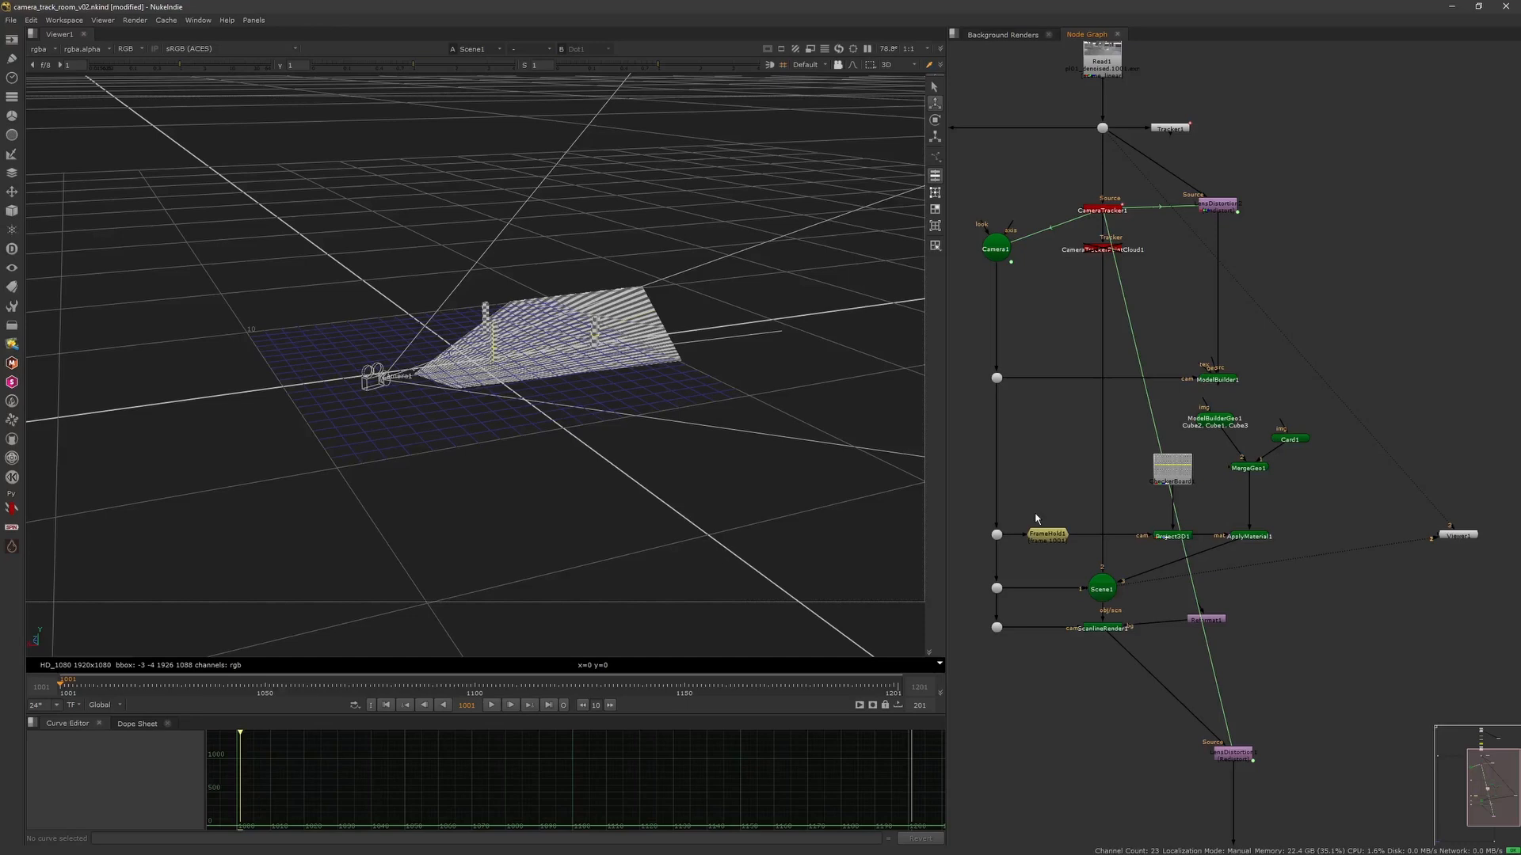
pyautogui.moveTo(1326, 392); pyautogui.dragTo(1261, 530)
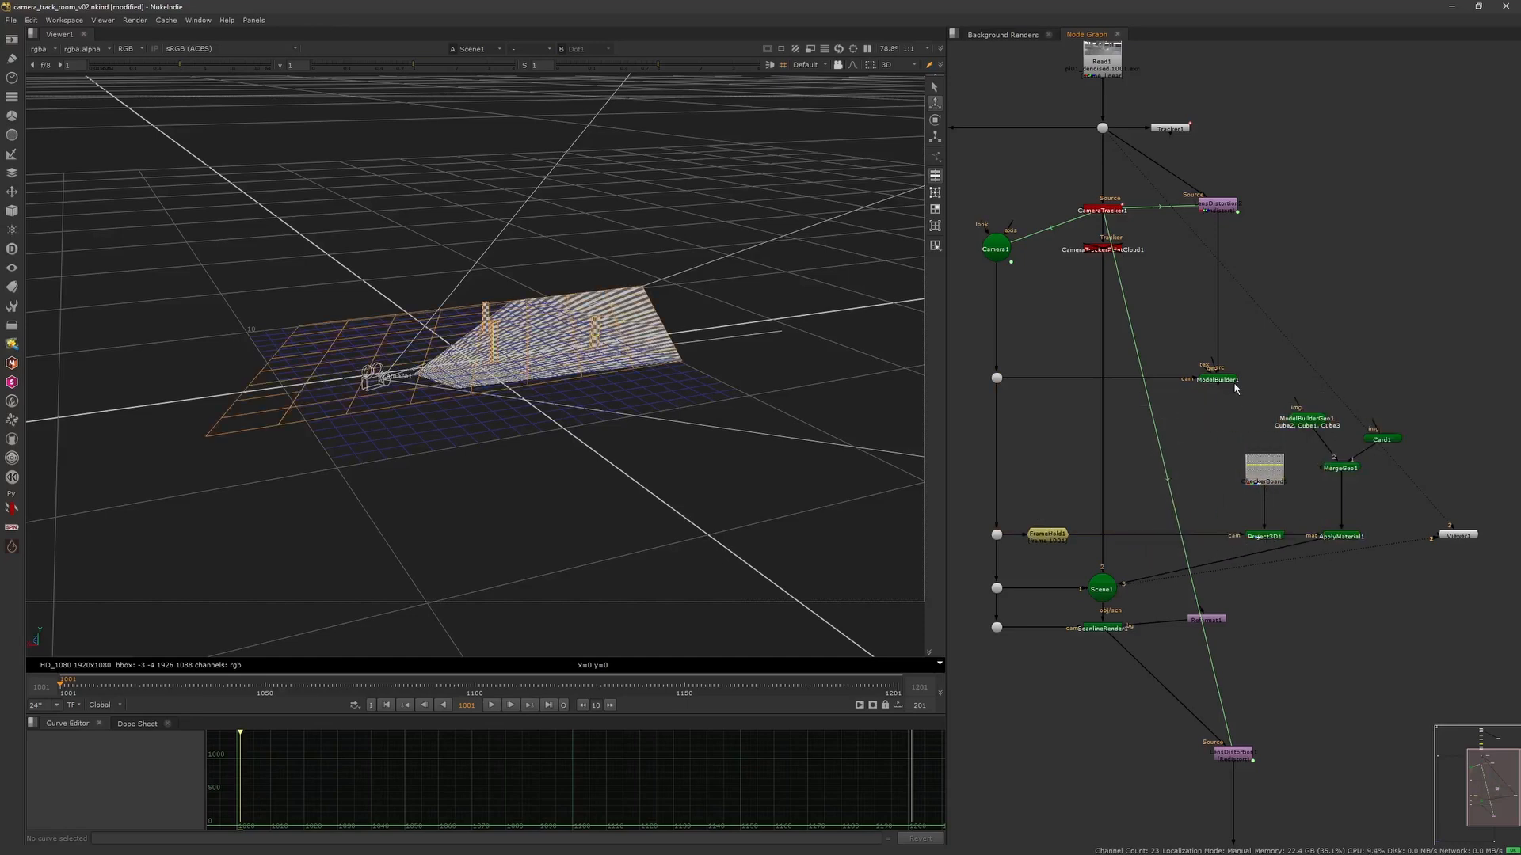
pyautogui.moveTo(1174, 380); pyautogui.dragTo(1173, 380)
pyautogui.moveTo(1213, 381); pyautogui.dragTo(1155, 381)
pyautogui.click(1204, 432)
# Feed the undistorted footage into Project3D instead of the checkerboard, set the checkerboard aside, and align Project3D beneath its source.
pyautogui.moveTo(1265, 478); pyautogui.dragTo(1194, 459)
pyautogui.moveTo(1266, 539); pyautogui.dragTo(1250, 538)
pyautogui.moveTo(1199, 468); pyautogui.dragTo(1404, 284)
pyautogui.moveTo(1250, 536); pyautogui.dragTo(1217, 538)
# Inspect the projected footage on the floor and columns by orbiting the scene and scrubbing frames through Camera1.
pyautogui.click(1141, 604)
pyautogui.click(1106, 625)
pyautogui.click(697, 463)
pyautogui.scroll(3, 686, 457)
pyautogui.keyDown('ctrl'); pyautogui.moveTo(686, 456); pyautogui.dragTo(677, 504); pyautogui.keyUp('ctrl')
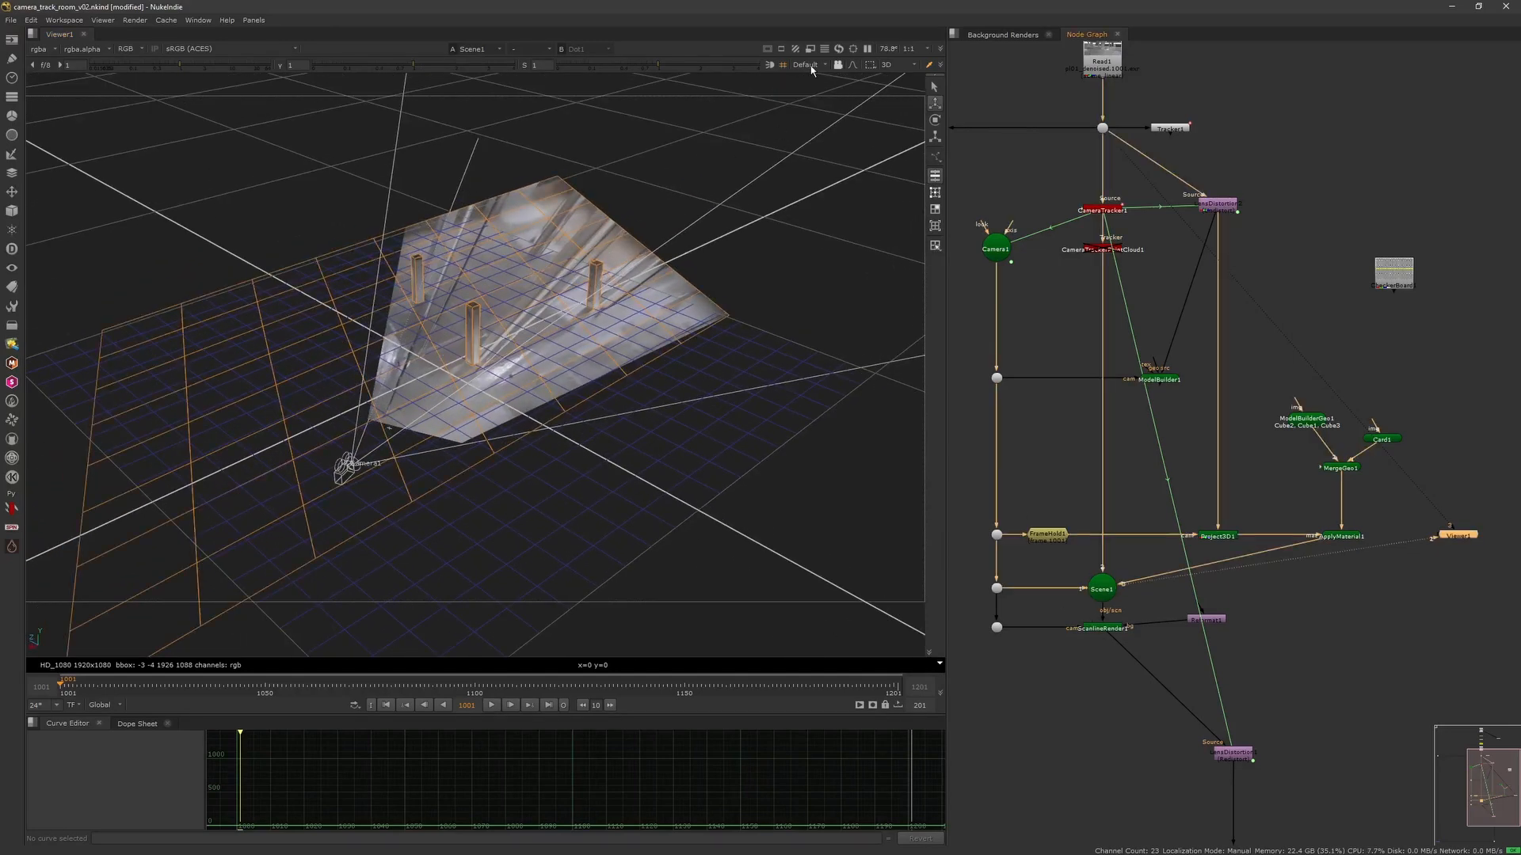
pyautogui.click(811, 66)
pyautogui.click(812, 82)
pyautogui.moveTo(475, 689); pyautogui.dragTo(546, 716)
pyautogui.click(389, 705)
# Disable the FrameHold on the projection camera, check the projection across frames, and remove the node.
pyautogui.click(1047, 534)
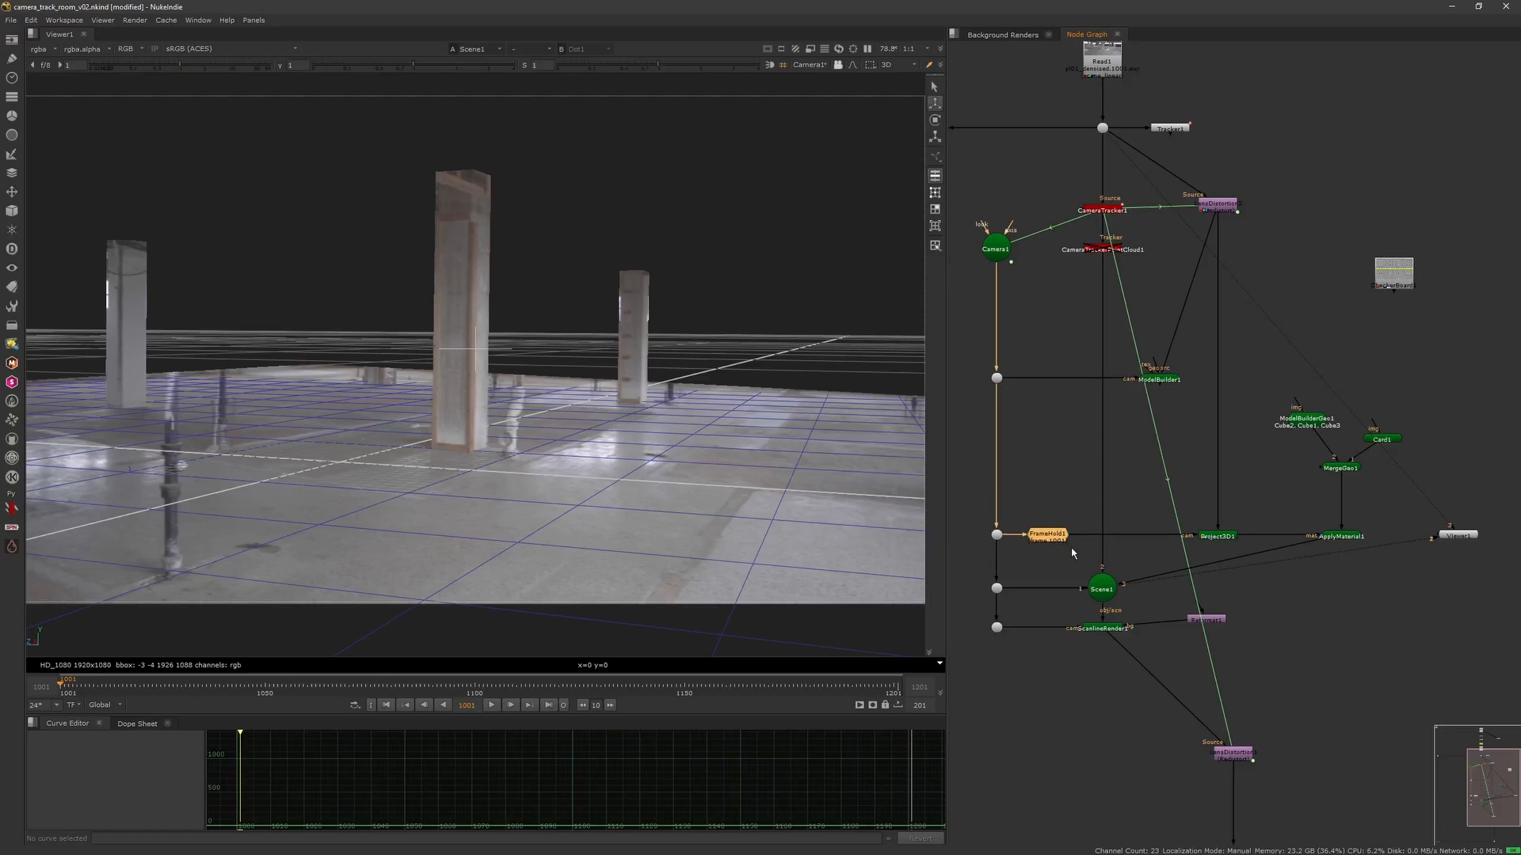
pyautogui.moveTo(387, 691)
pyautogui.mouseDown()
pyautogui.moveTo(793, 712)
pyautogui.moveTo(404, 712)
pyautogui.mouseUp()
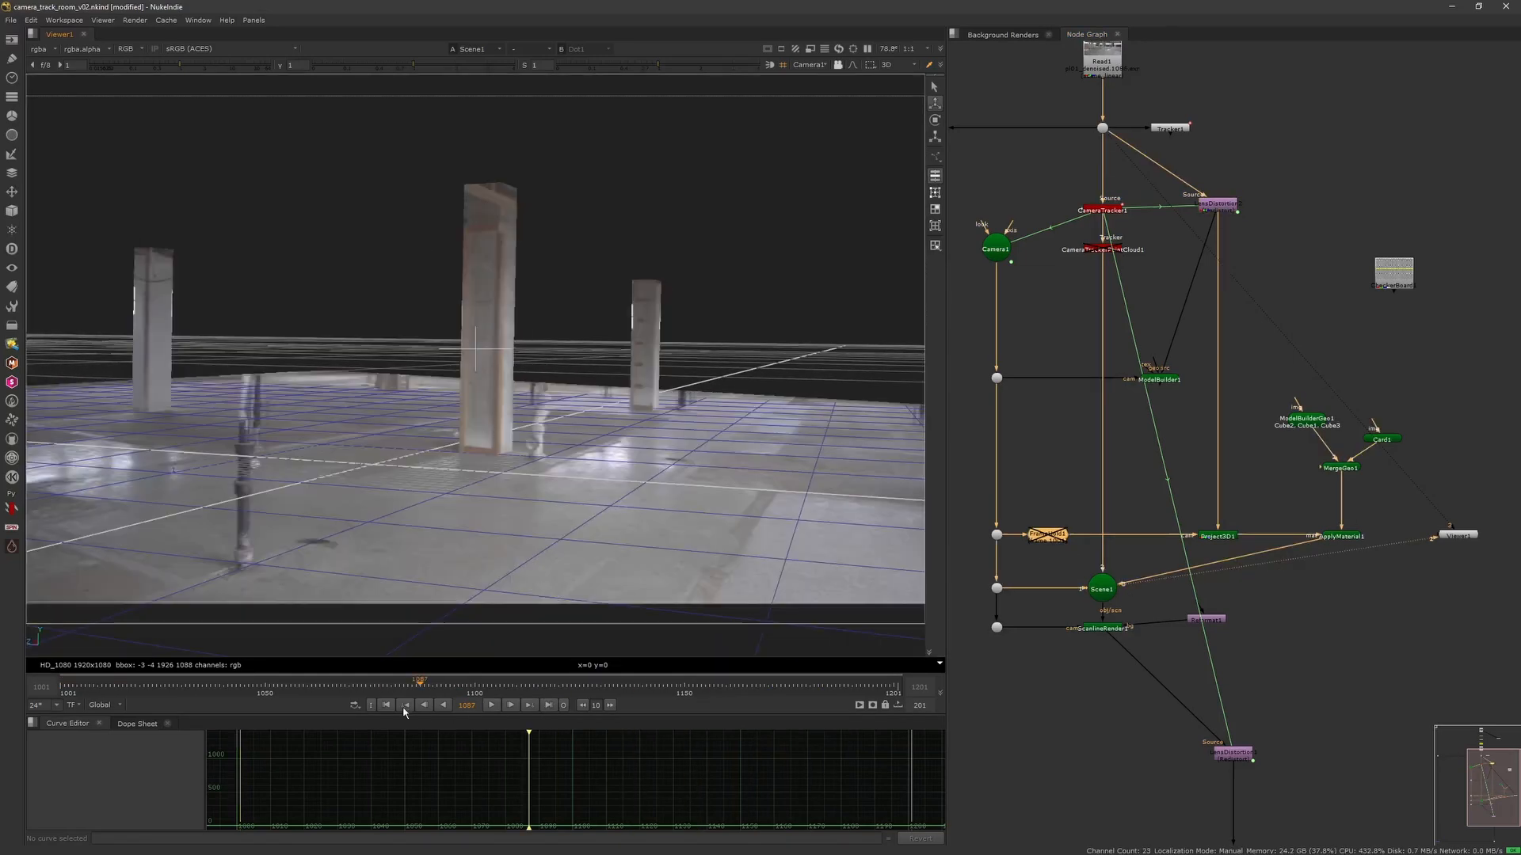
pyautogui.click(388, 706)
# View the ScanlineRender output and scrub through the shot to check how the projection follows the camera.
pyautogui.click(1101, 629)
pyautogui.press('1')
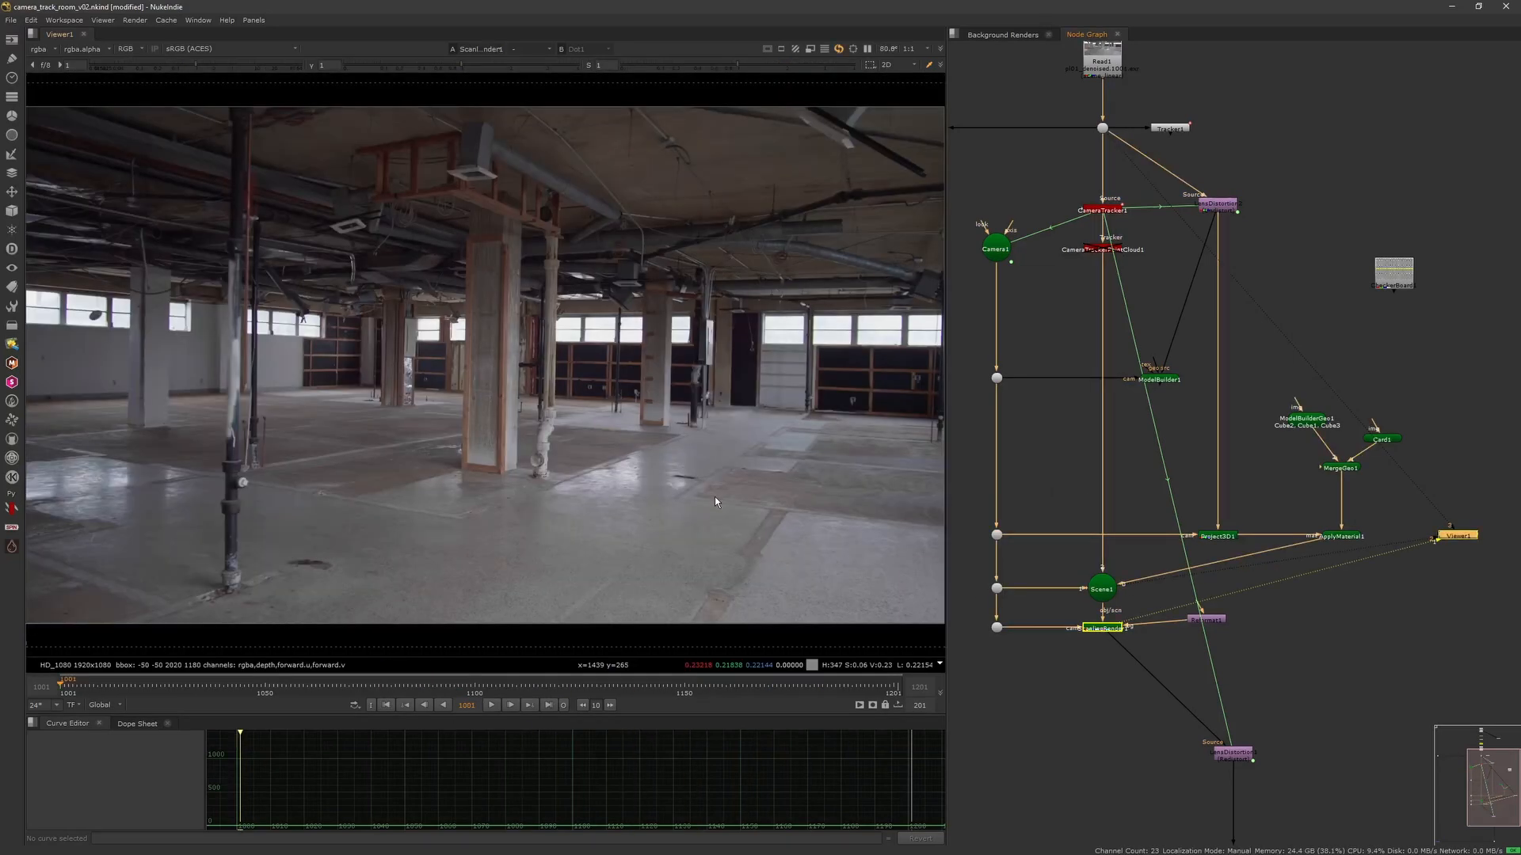
pyautogui.moveTo(466, 689); pyautogui.dragTo(603, 703)
pyautogui.press('f')
# Move the lower lens distortion node farther down the graph and disconnect it from the ScanlineRender.
pyautogui.moveTo(1136, 607); pyautogui.dragTo(1130, 454, button='middle')
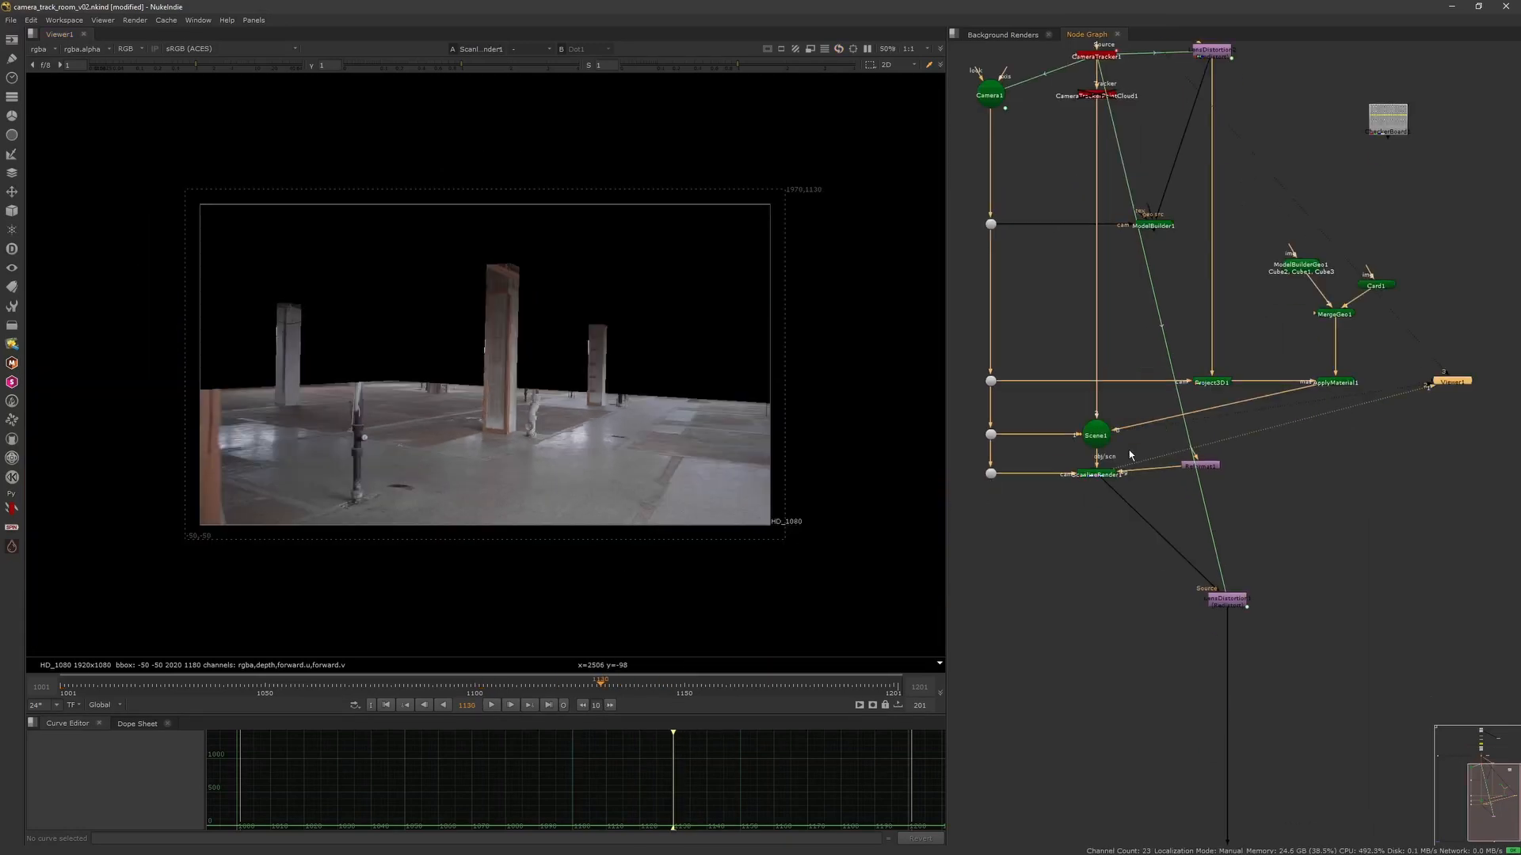
pyautogui.click(1103, 543)
pyautogui.moveTo(1104, 543); pyautogui.dragTo(1120, 549, button='middle')
pyautogui.press('Tab')
pyautogui.press('Escape')
pyautogui.scroll(-5, 1231, 557)
pyautogui.moveTo(1236, 574); pyautogui.dragTo(1239, 651)
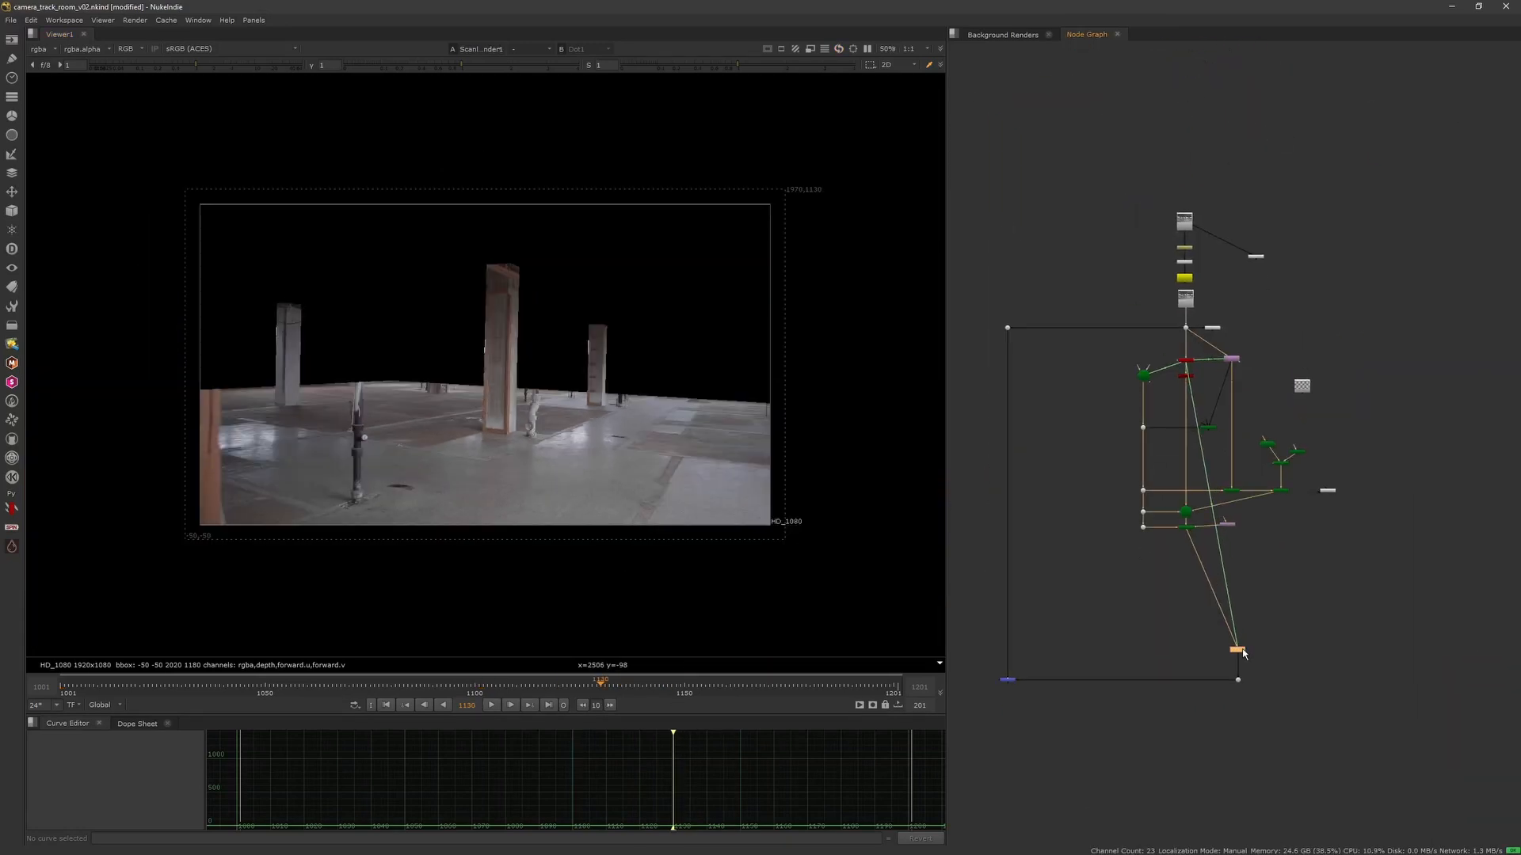
pyautogui.hotkey('ctrl', 'd')
pyautogui.scroll(3, 1181, 541)
pyautogui.scroll(2, 1206, 533)
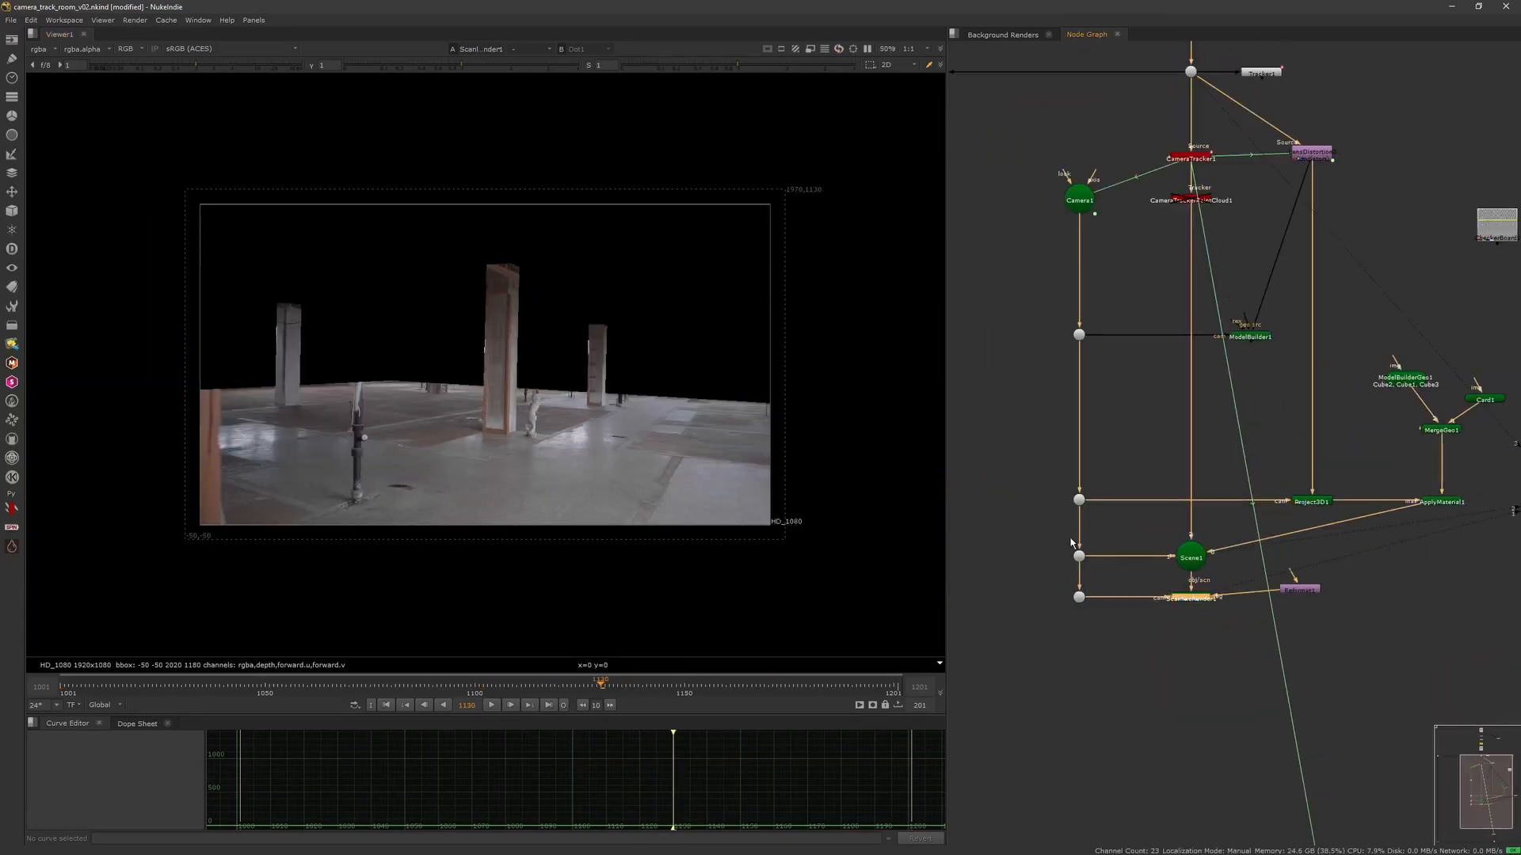
# Try the uv projection mode on the ScanlineRender at different frames and restore it to perspective.
pyautogui.doubleClick(1179, 594)
pyautogui.click(941, 408)
pyautogui.click(943, 384)
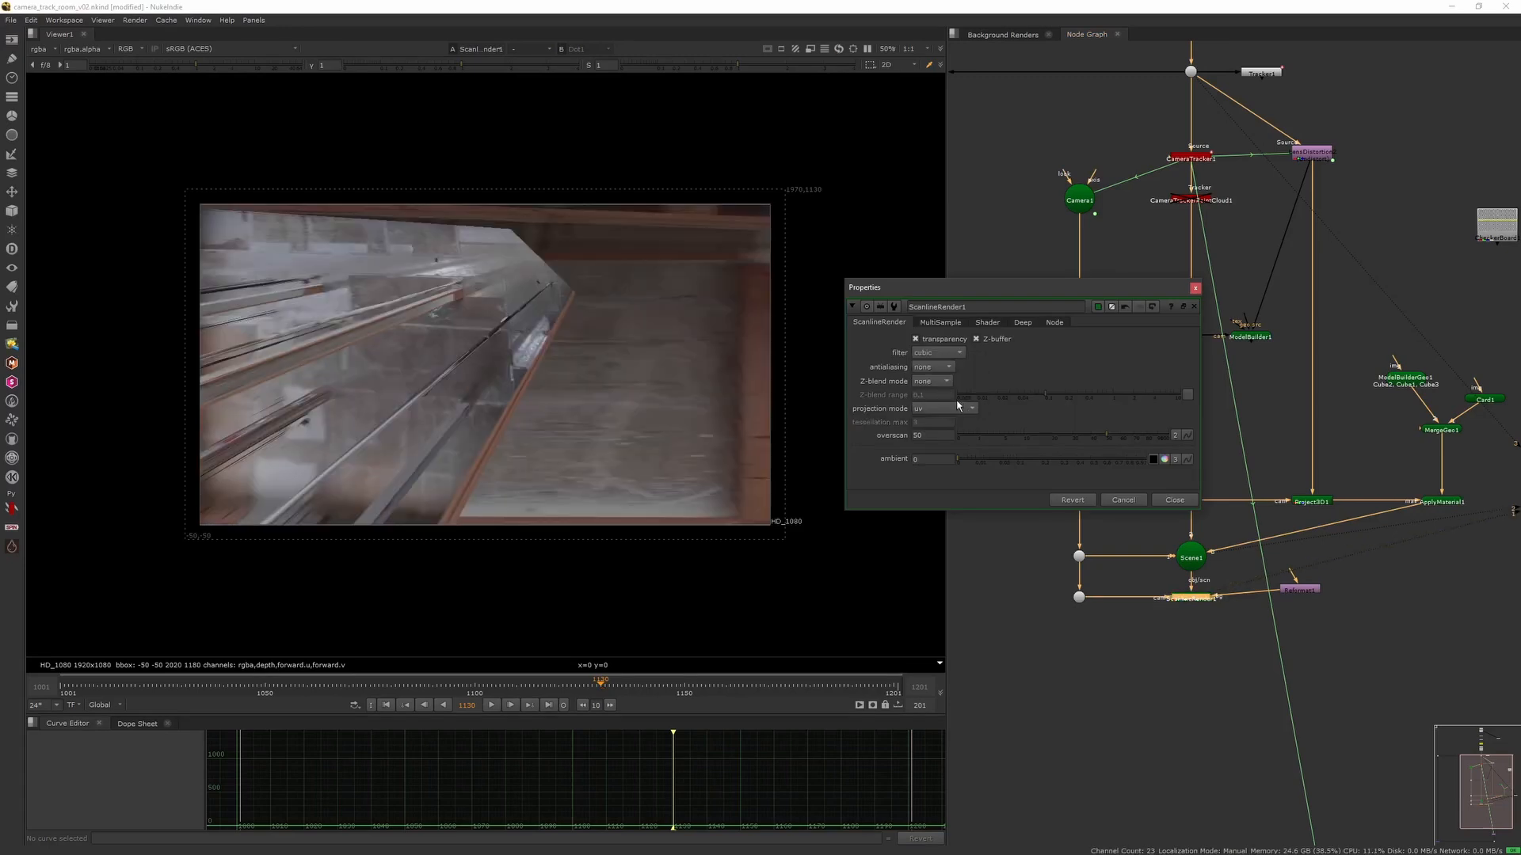
pyautogui.moveTo(603, 687)
pyautogui.mouseDown()
pyautogui.moveTo(171, 687)
pyautogui.moveTo(569, 701)
pyautogui.moveTo(613, 687)
pyautogui.mouseUp()
pyautogui.click(941, 408)
pyautogui.click(943, 394)
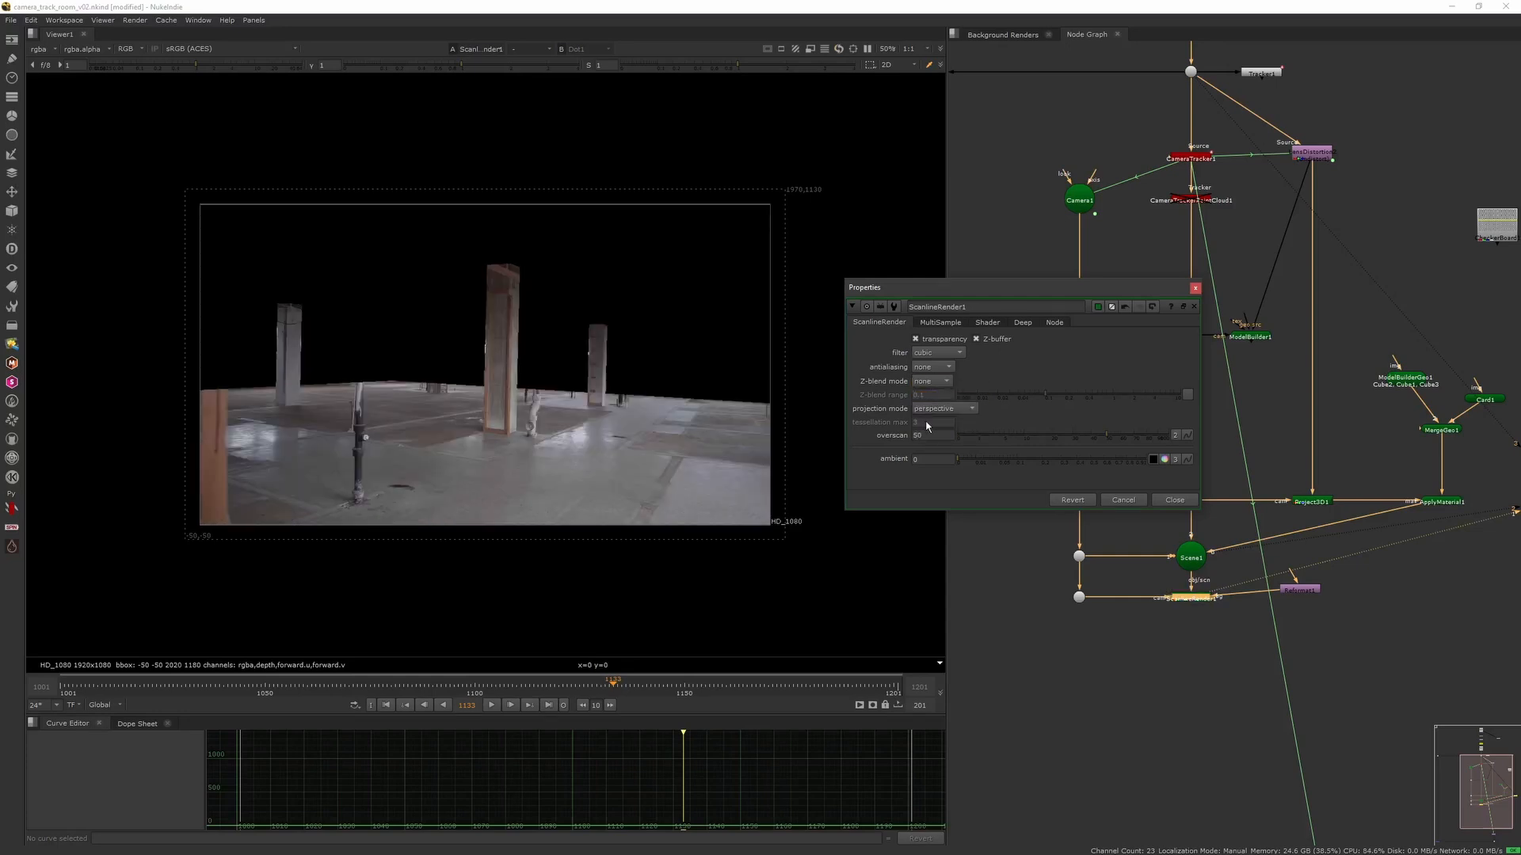
pyautogui.click(1175, 500)
# Connect only the card to ApplyMaterial, bypassing the MergeGeo.
pyautogui.moveTo(1172, 500); pyautogui.dragTo(986, 457, button='middle')
pyautogui.click(1231, 396)
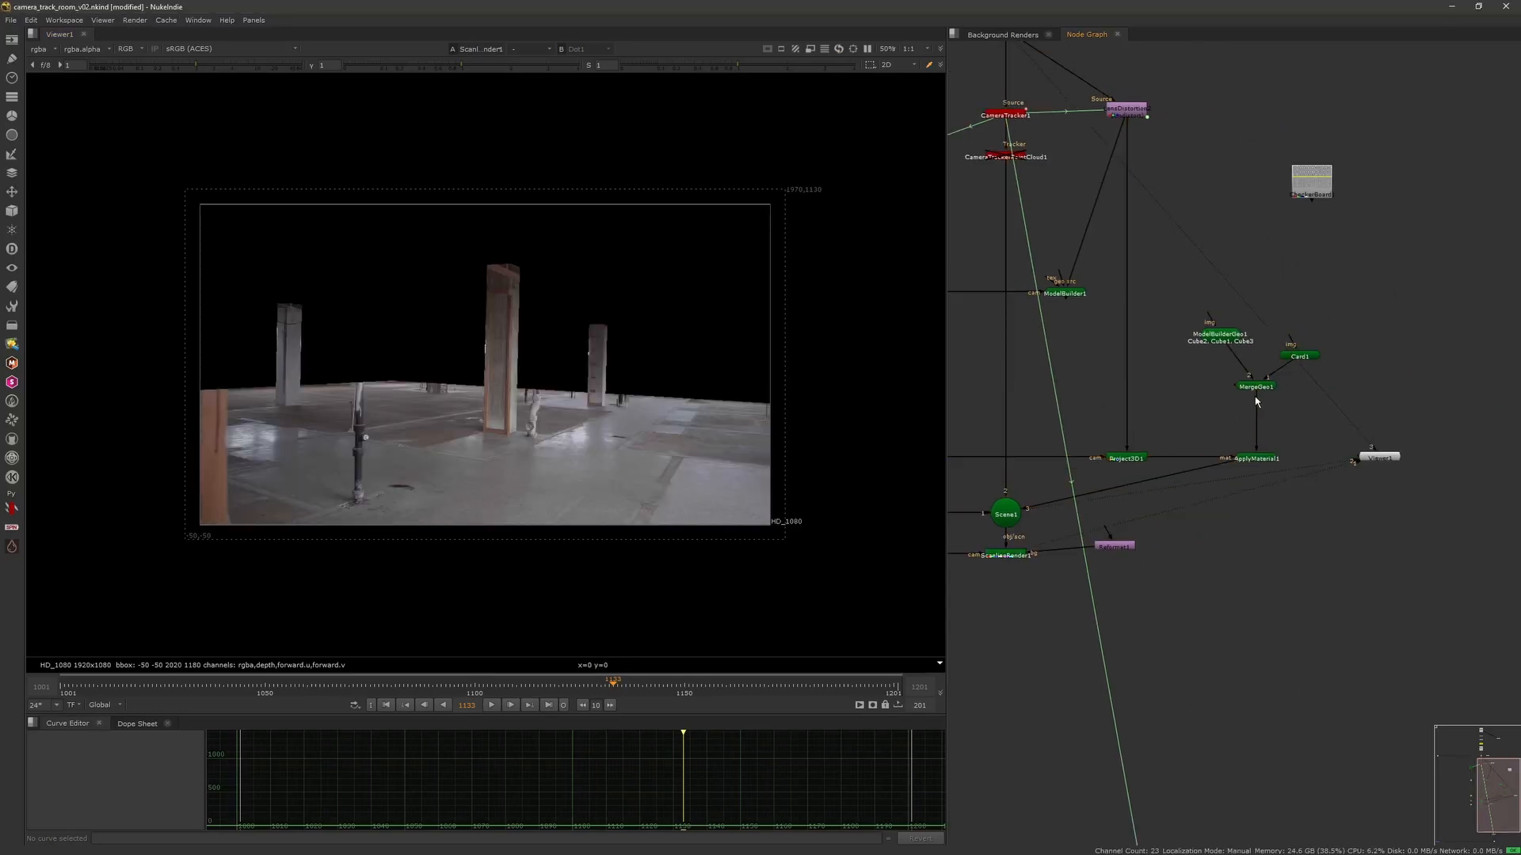
pyautogui.moveTo(998, 557); pyautogui.dragTo(1117, 532, button='middle')
pyautogui.click(1118, 532)
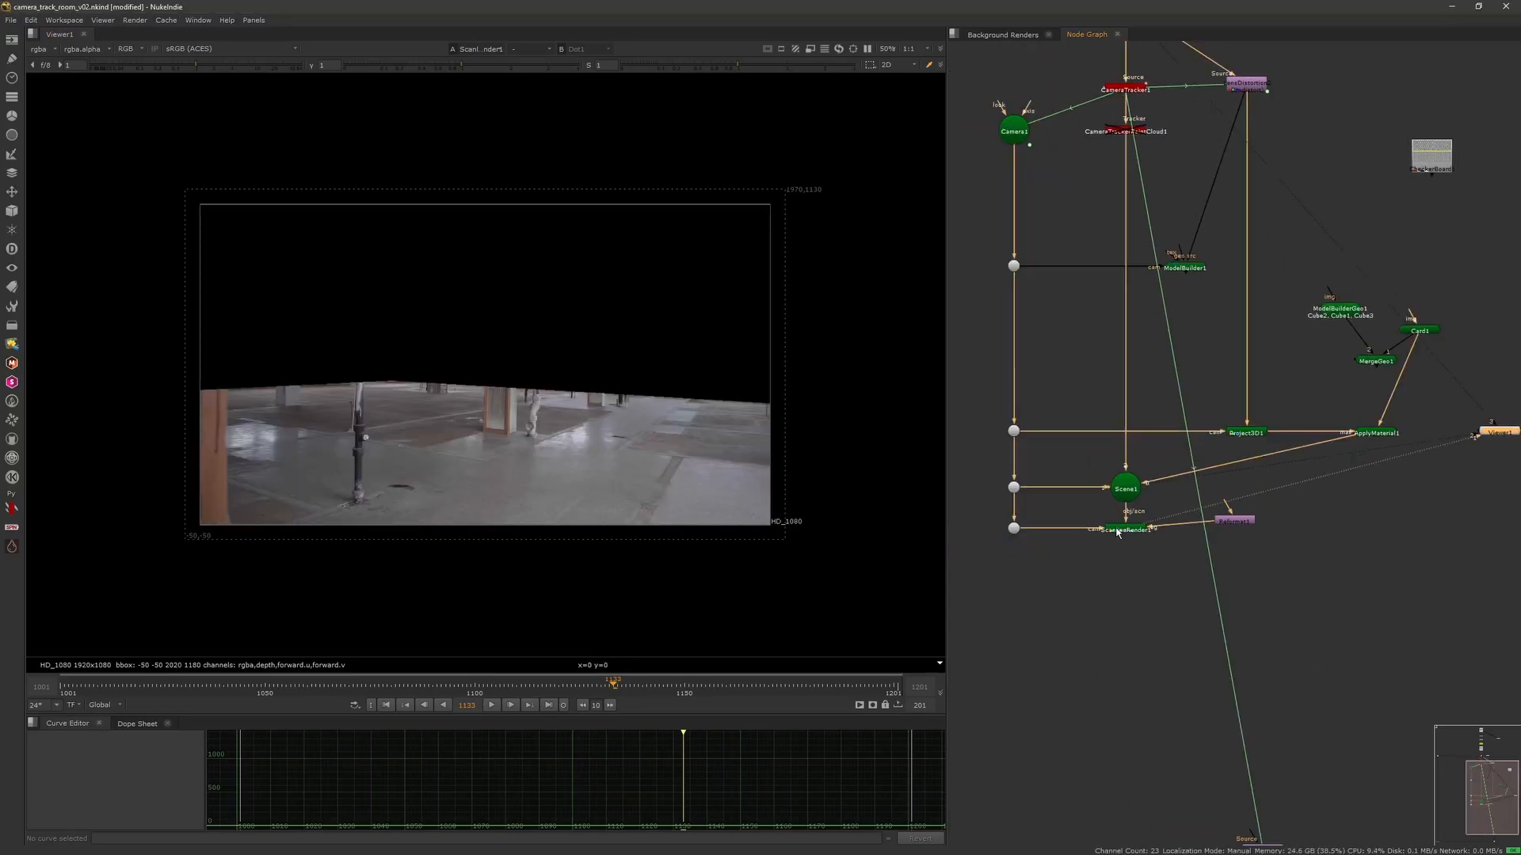
# Try the ScanlineRender's projection mode on the card alone and reconnect the MergeGeo to ApplyMaterial.
pyautogui.doubleClick(1122, 529)
pyautogui.click(939, 408)
pyautogui.click(947, 409)
pyautogui.click(955, 409)
pyautogui.click(956, 434)
pyautogui.click(1172, 500)
pyautogui.moveTo(1397, 384)
pyautogui.mouseDown()
pyautogui.moveTo(1392, 396)
pyautogui.moveTo(1377, 362)
pyautogui.mouseUp()
# Go to frame 1001 and add a FrameHold node beside the ScanlineRender's camera input.
pyautogui.click(1136, 529)
pyautogui.click(1073, 599)
pyautogui.press('Tab')
pyautogui.write('fra')
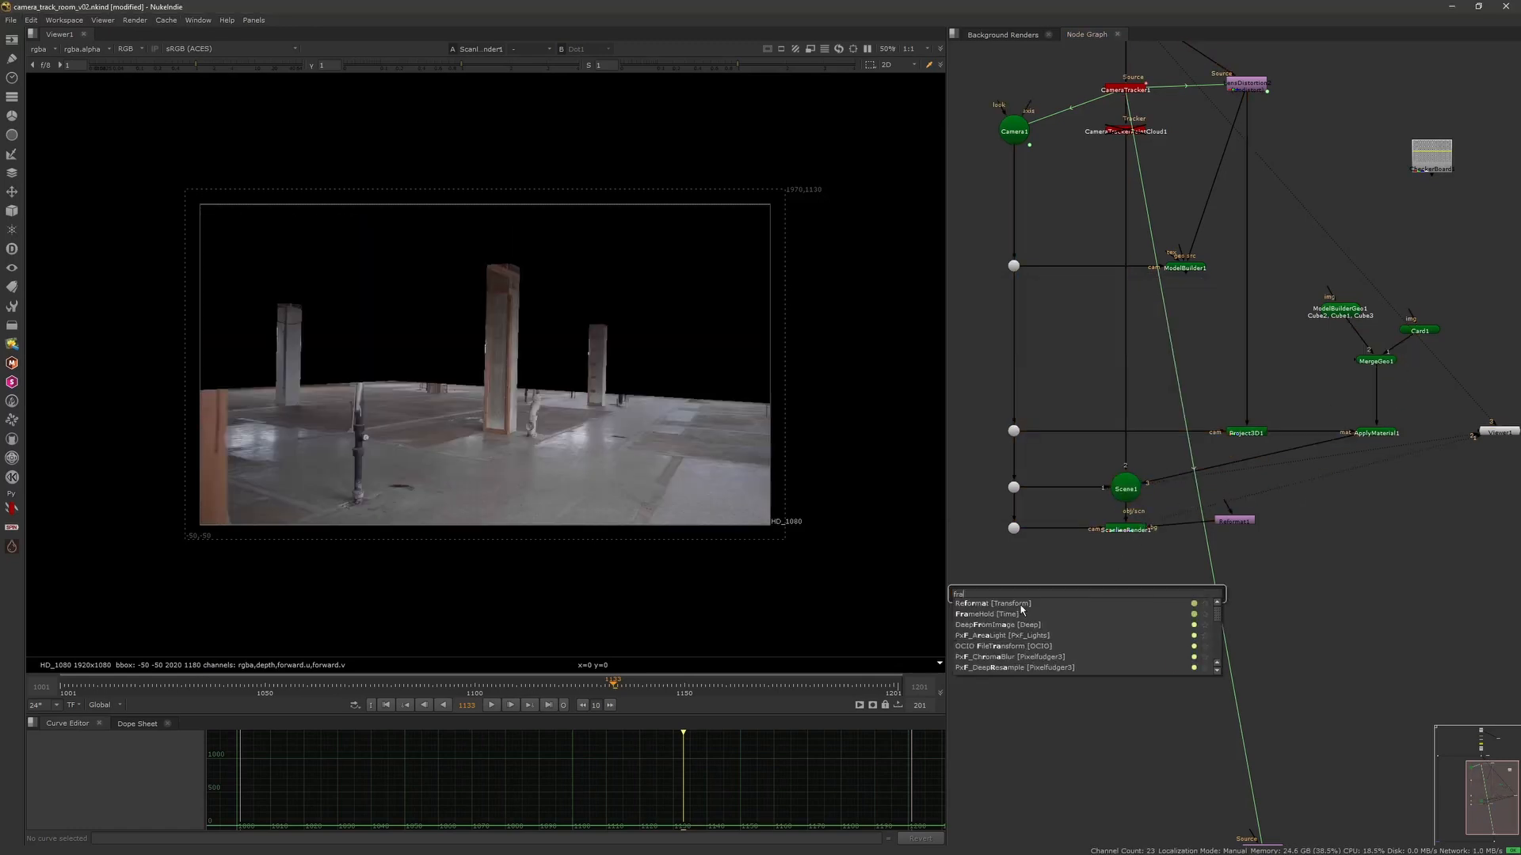
pyautogui.click(1007, 614)
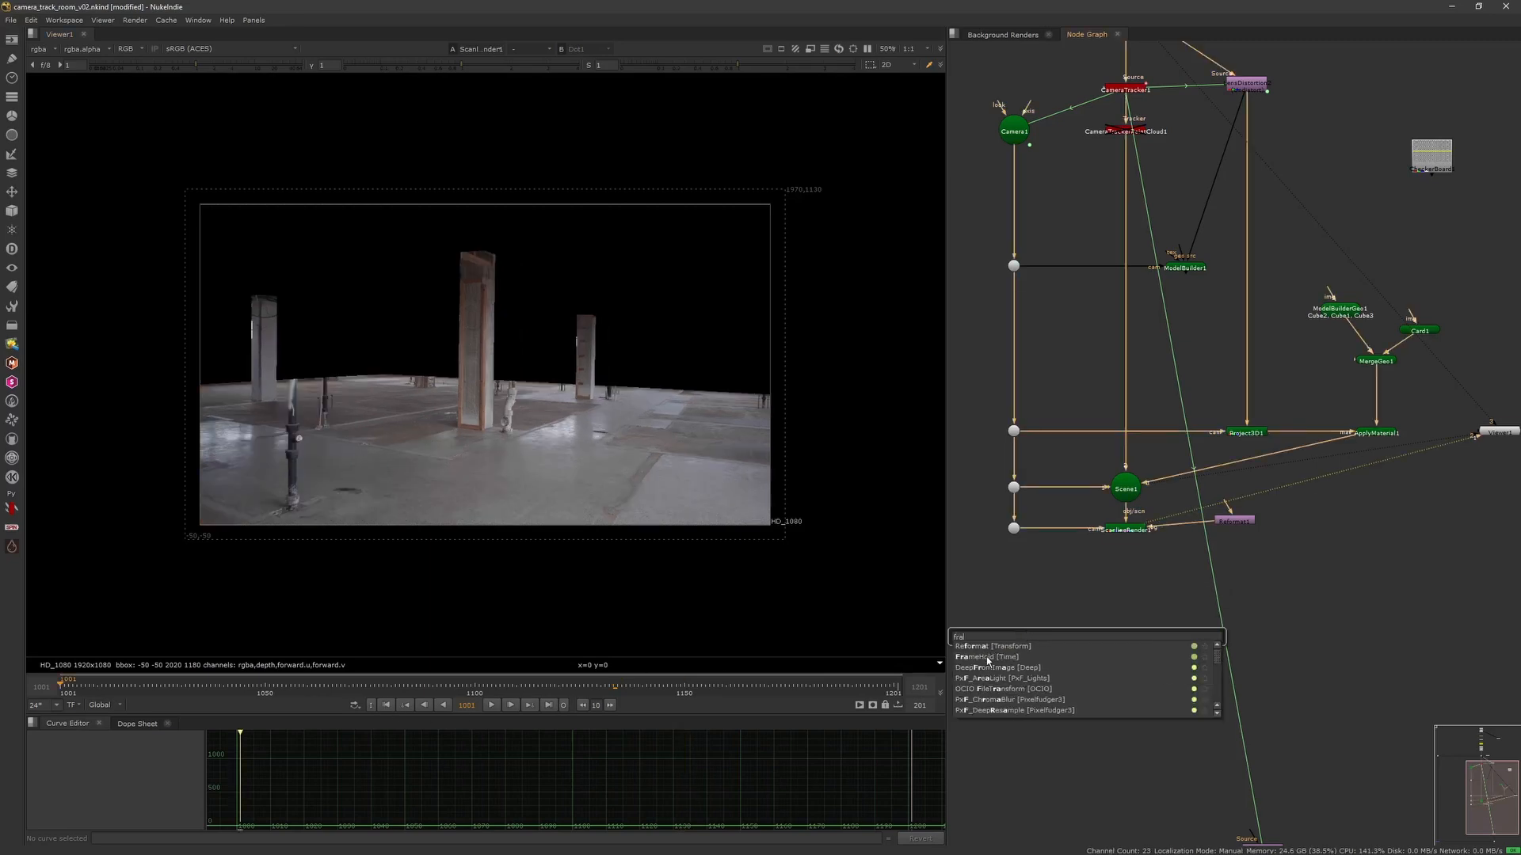
pyautogui.moveTo(1039, 623); pyautogui.dragTo(1017, 587)
pyautogui.press('Escape')
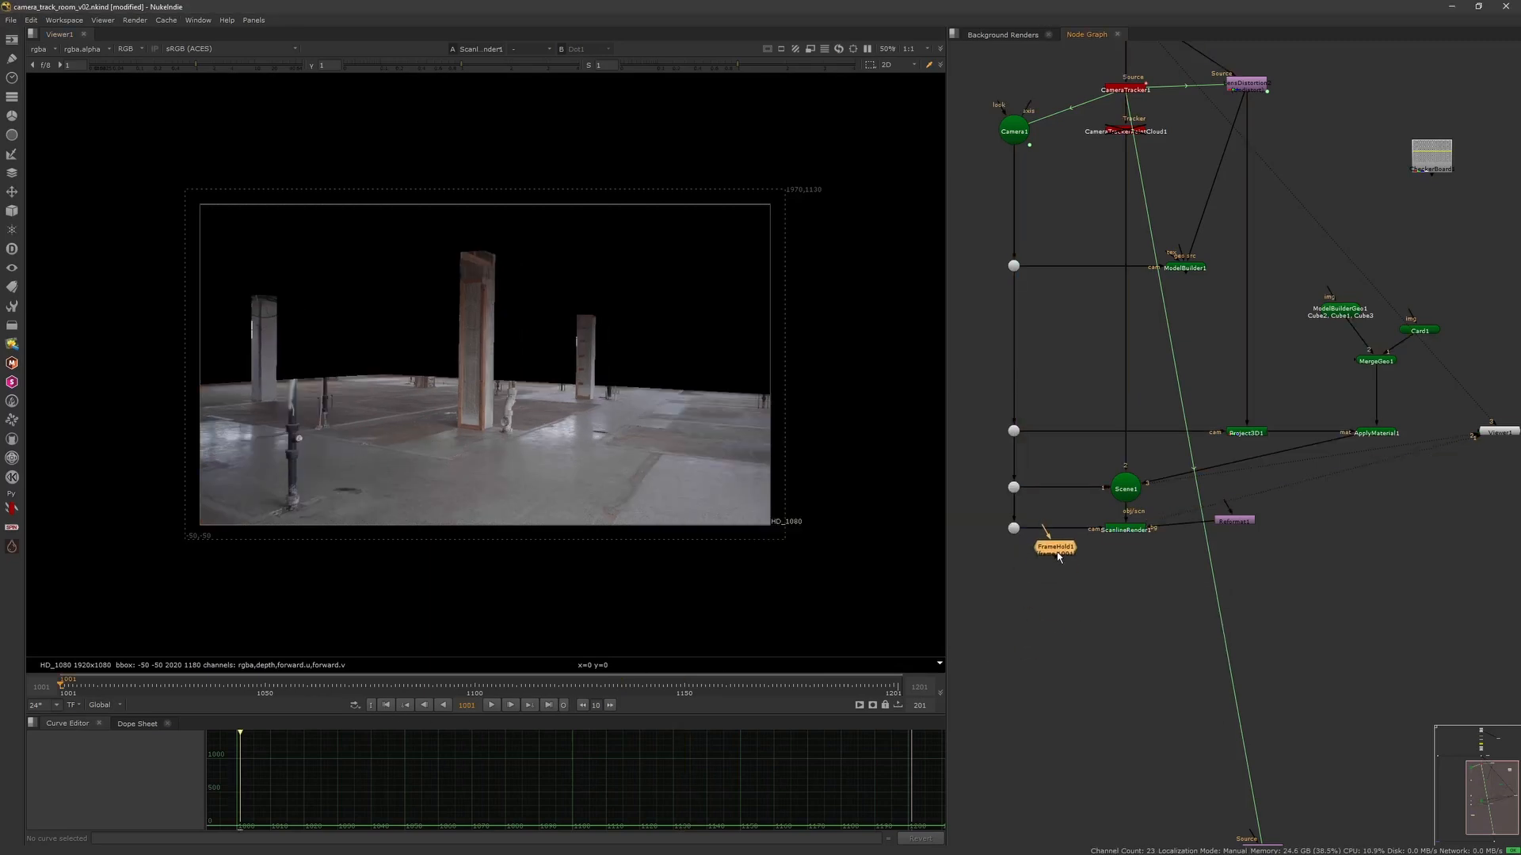
# Insert the FrameHold on the ScanlineRender's camera line and scrub the shot to check the projection.
pyautogui.moveTo(1056, 537); pyautogui.dragTo(1056, 533)
pyautogui.moveTo(496, 689); pyautogui.dragTo(432, 707)
pyautogui.click(387, 705)
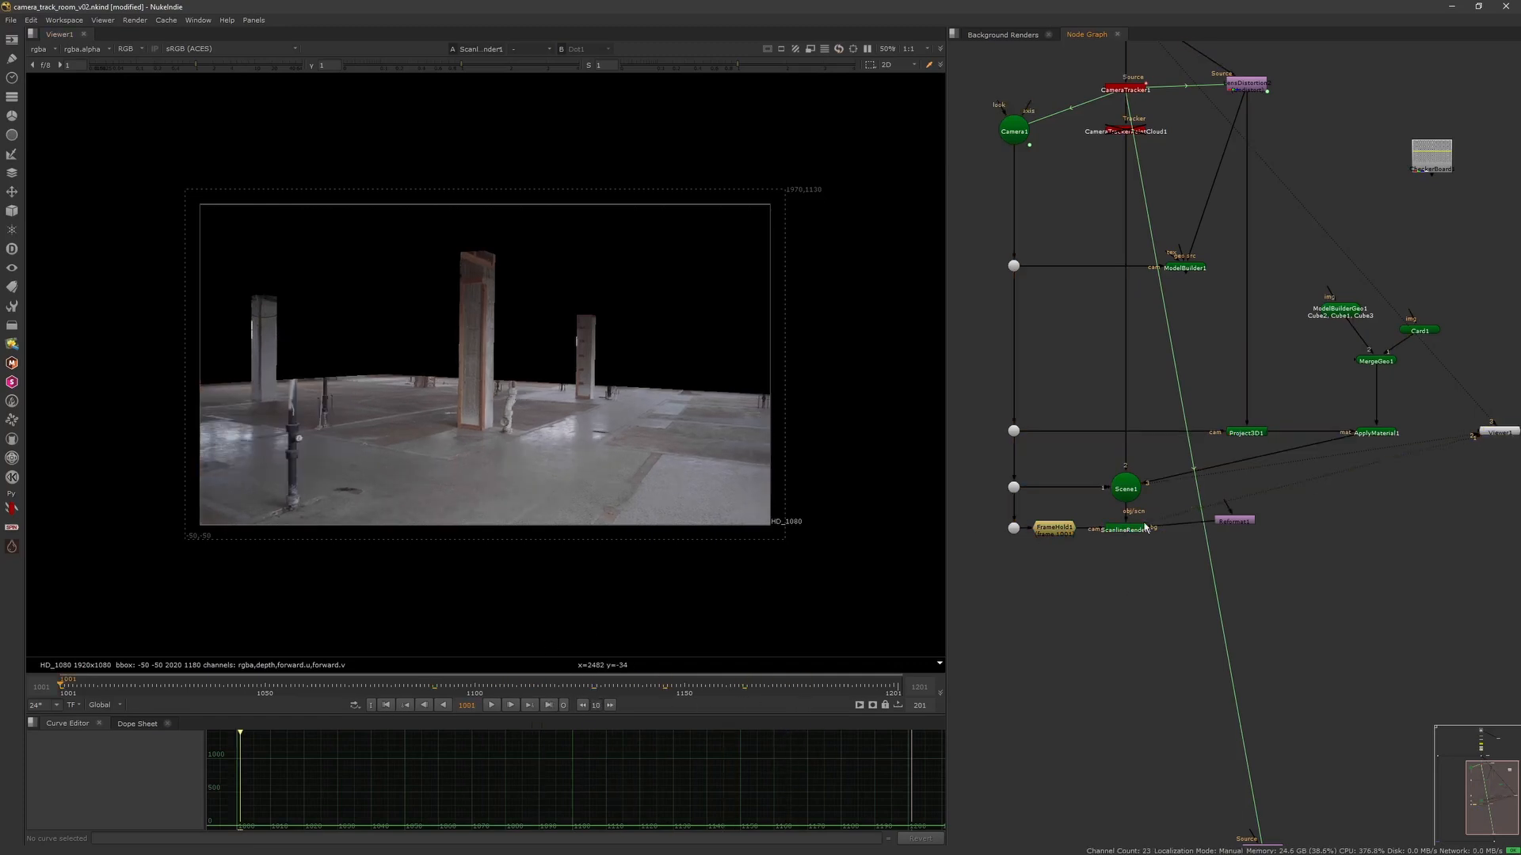
# Detach the FrameHold from the ScanlineRender's camera line and align the Reformat node with the ScanlineRender.
pyautogui.click(1070, 525)
pyautogui.hotkey('ctrl', 'shift', 'x')
pyautogui.moveTo(1071, 528); pyautogui.dragTo(1102, 606)
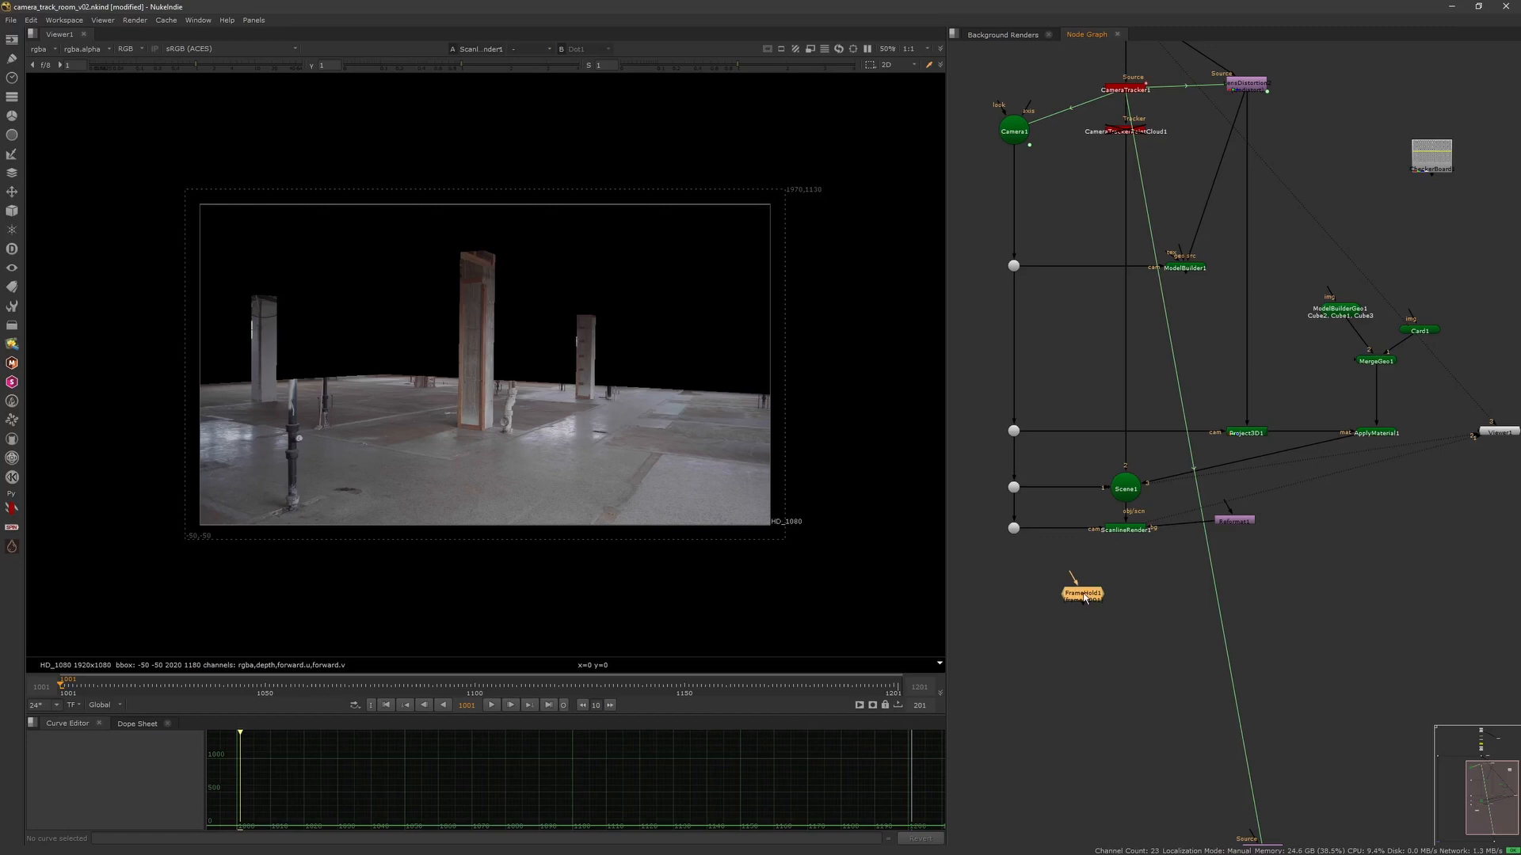
pyautogui.click(1164, 553)
pyautogui.moveTo(1243, 535); pyautogui.dragTo(1253, 534)
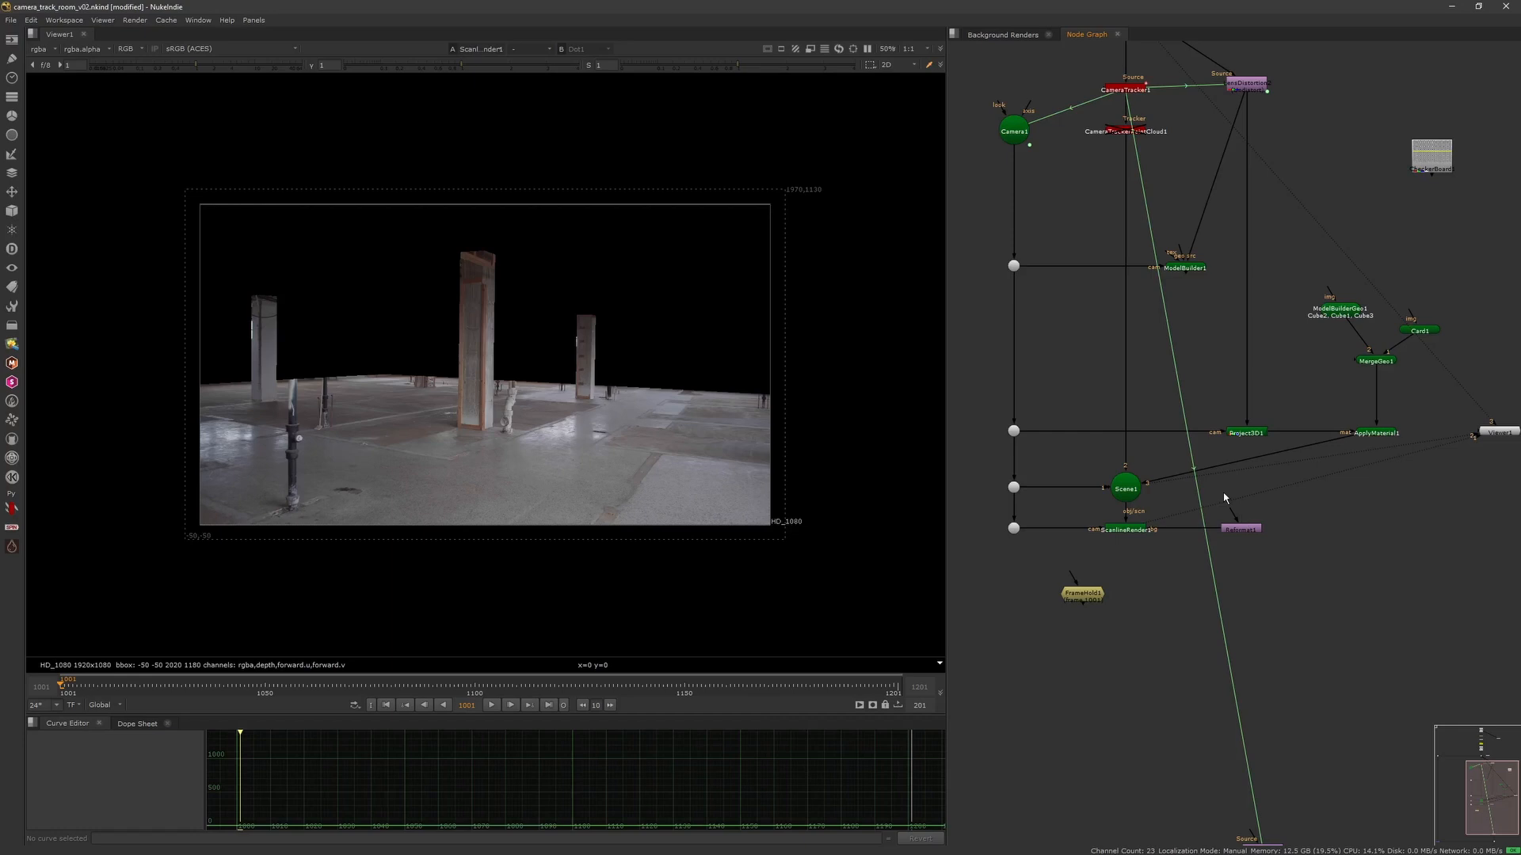
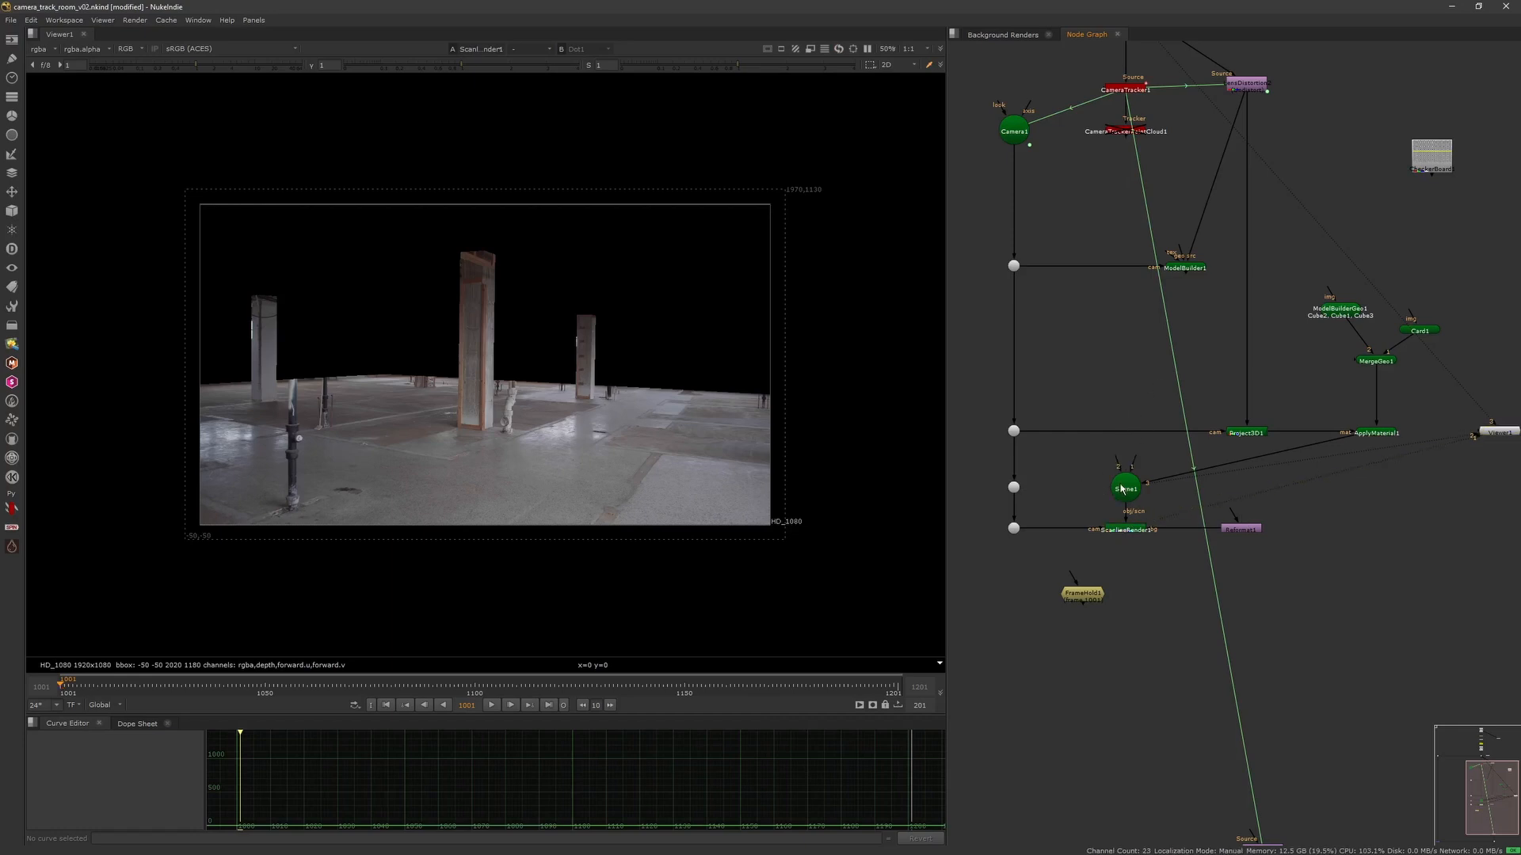
# Insert the FrameHold on the Project3D's camera line and scrub the shot to compare the projection.
pyautogui.moveTo(1086, 505); pyautogui.dragTo(1088, 442)
pyautogui.moveTo(396, 694); pyautogui.dragTo(477, 696)
pyautogui.click(386, 704)
# Move the FrameHold from the Project3D's camera line to the ScanlineRender's camera line and scrub through the shot.
pyautogui.moveTo(1086, 436); pyautogui.dragTo(1058, 529)
pyautogui.click(522, 688)
pyautogui.moveTo(522, 687); pyautogui.dragTo(137, 726)
pyautogui.click(385, 706)
pyautogui.moveTo(420, 688)
pyautogui.mouseDown()
pyautogui.moveTo(661, 699)
pyautogui.moveTo(417, 715)
pyautogui.mouseUp()
pyautogui.click(386, 704)
pyautogui.click(1011, 514)
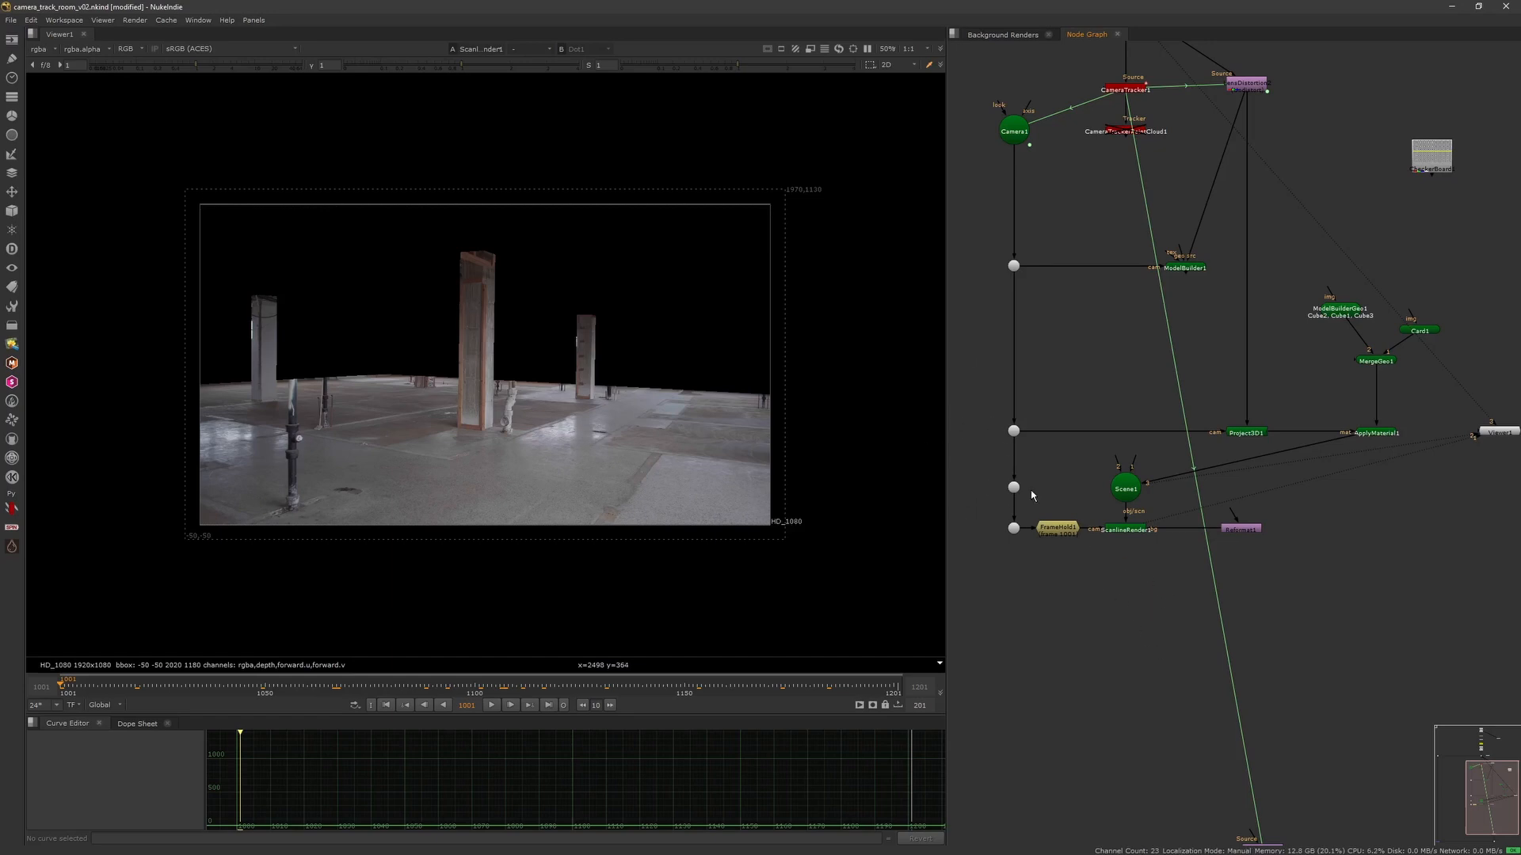
# Shift Camera1 and its chain of dots farther away from the CameraTracker in the node graph.
pyautogui.scroll(-4, 1080, 327)
pyautogui.moveTo(1014, 168); pyautogui.dragTo(1047, 468)
pyautogui.moveTo(1040, 203); pyautogui.dragTo(996, 203)
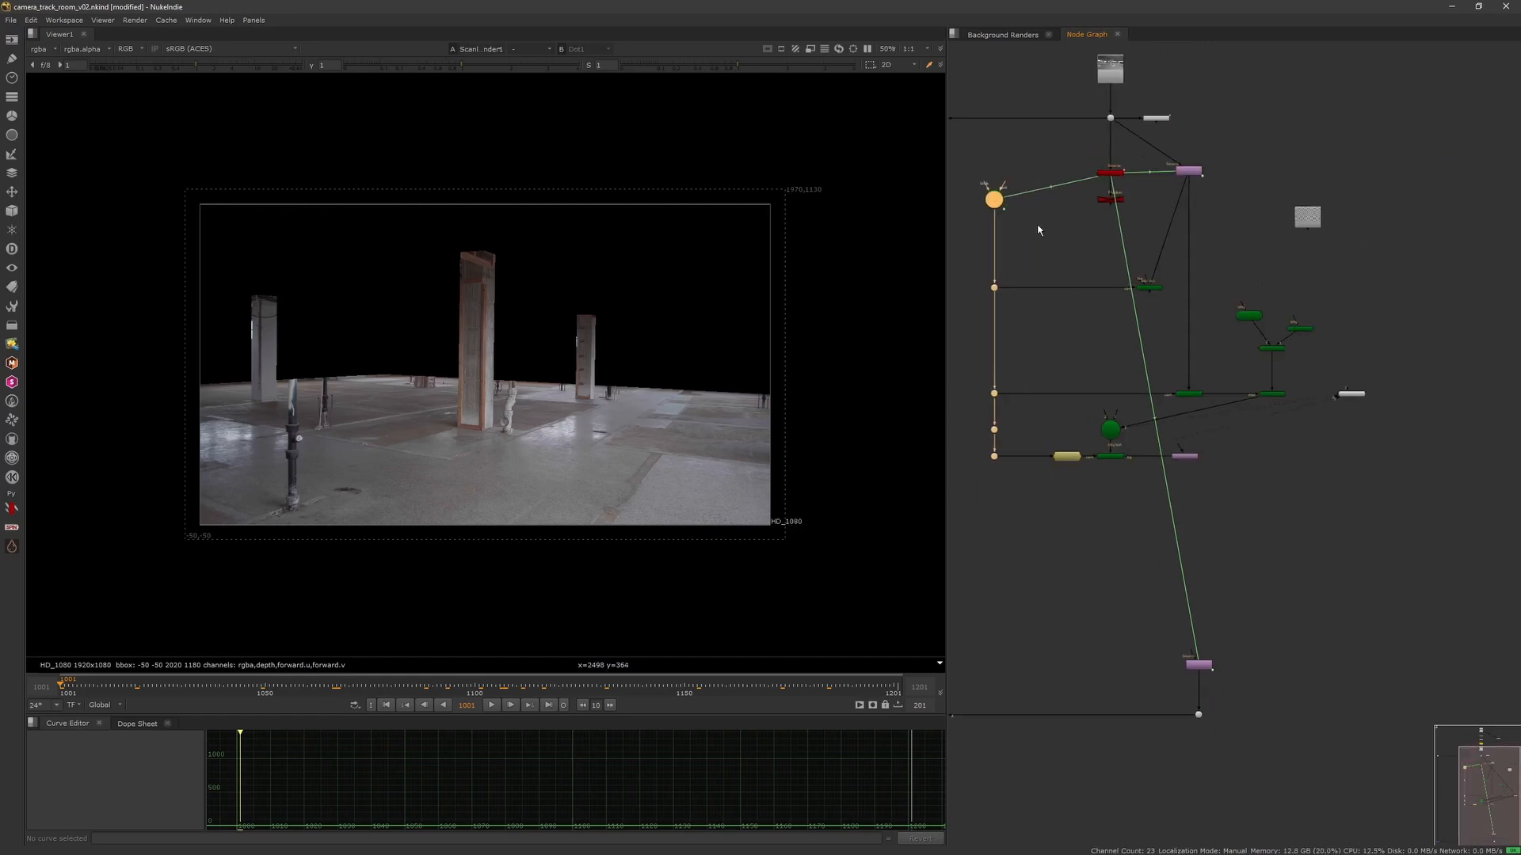
pyautogui.click(1041, 238)
# Move the FrameHold back onto the Project3D's camera line, scrub the shot and return to frame 1001.
pyautogui.scroll(3, 1054, 360)
pyautogui.moveTo(1070, 499); pyautogui.dragTo(1107, 497)
pyautogui.moveTo(1105, 496); pyautogui.dragTo(973, 492)
pyautogui.moveTo(1138, 397); pyautogui.dragTo(1106, 414)
pyautogui.moveTo(465, 692); pyautogui.dragTo(418, 700)
pyautogui.click(387, 705)
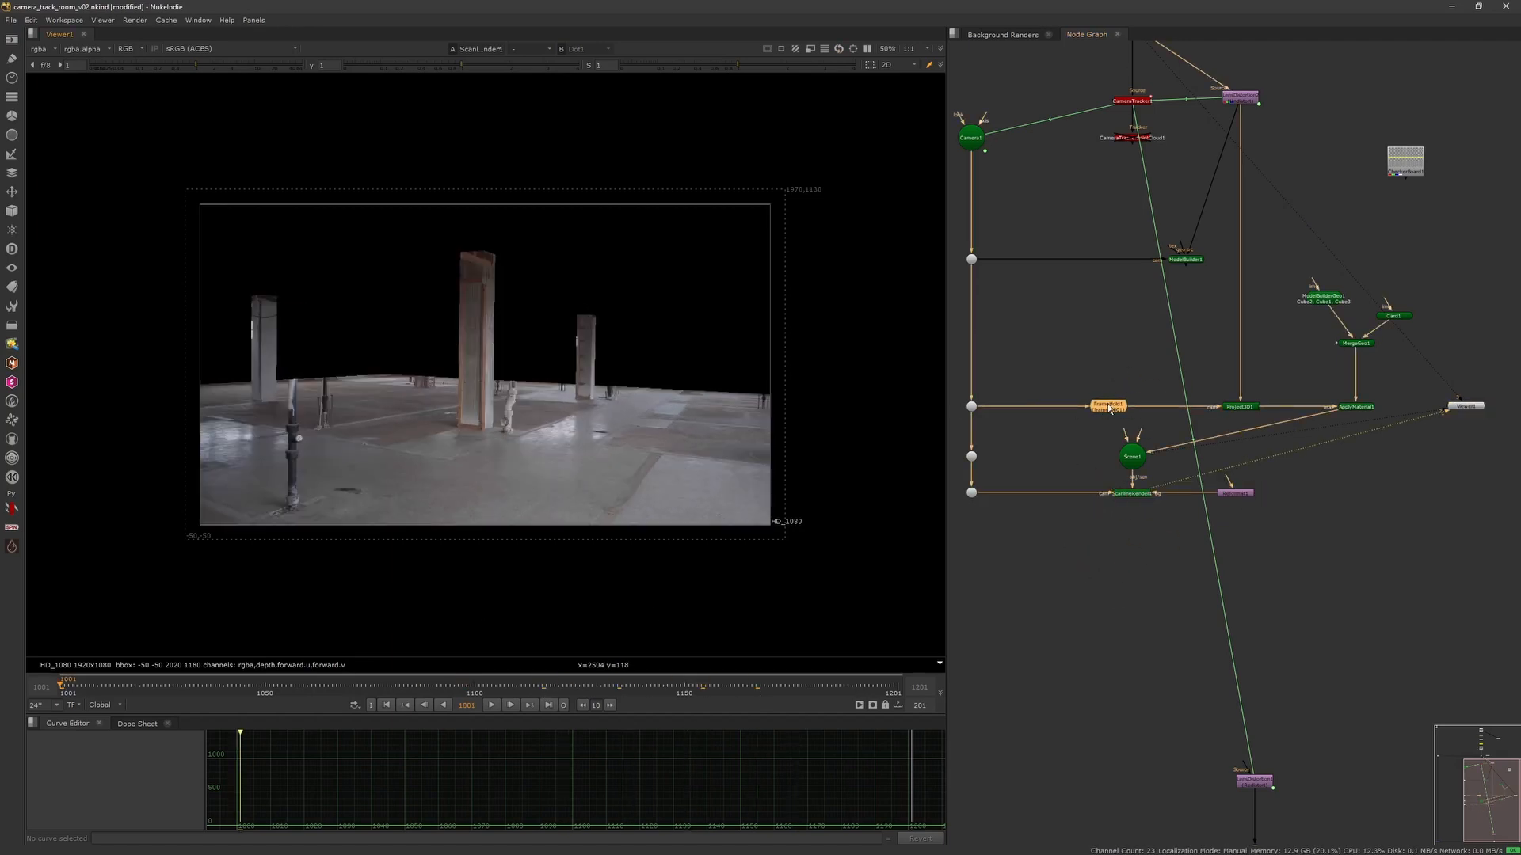
# Feed the ScanlineRender's camera input from the FrameHold as well and scrub to frame 1094.
pyautogui.moveTo(988, 493); pyautogui.dragTo(1027, 407)
pyautogui.moveTo(348, 689); pyautogui.dragTo(434, 697)
pyautogui.press('i')
pyautogui.click(1087, 392)
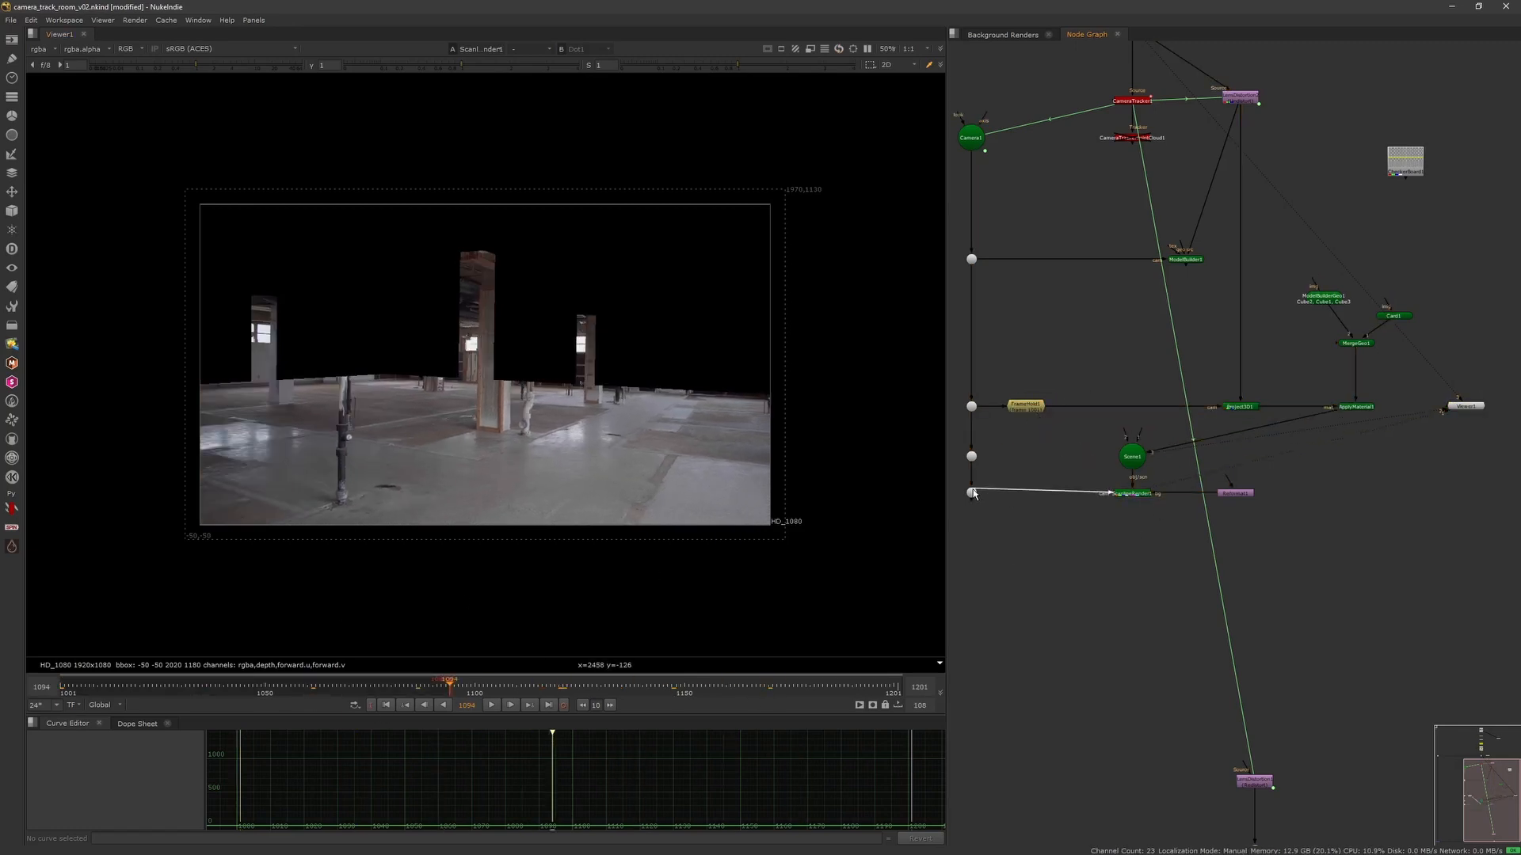
# Remove the unused dot on the camera line and move Scene1, the ScanlineRender and its background Reformat beneath ApplyMaterial1.
pyautogui.click(972, 456)
pyautogui.moveTo(1254, 542); pyautogui.dragTo(1362, 458)
pyautogui.click(1272, 452)
# Detach the FrameHold from the Project3D's camera line and inspect the pillars' projection up close at frame 1163.
pyautogui.moveTo(1043, 401); pyautogui.dragTo(1067, 409)
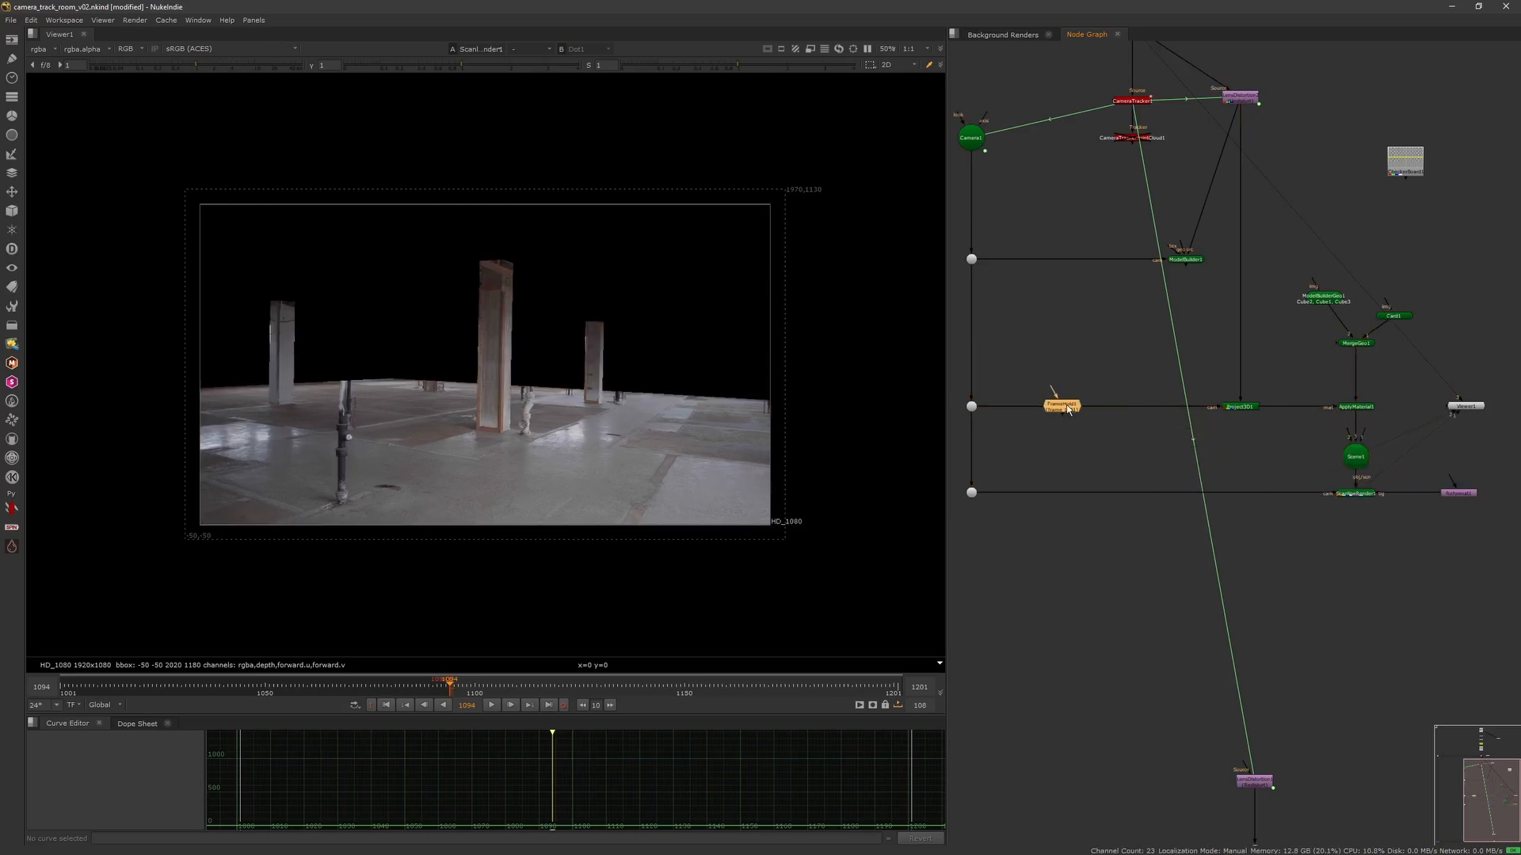
pyautogui.click(492, 706)
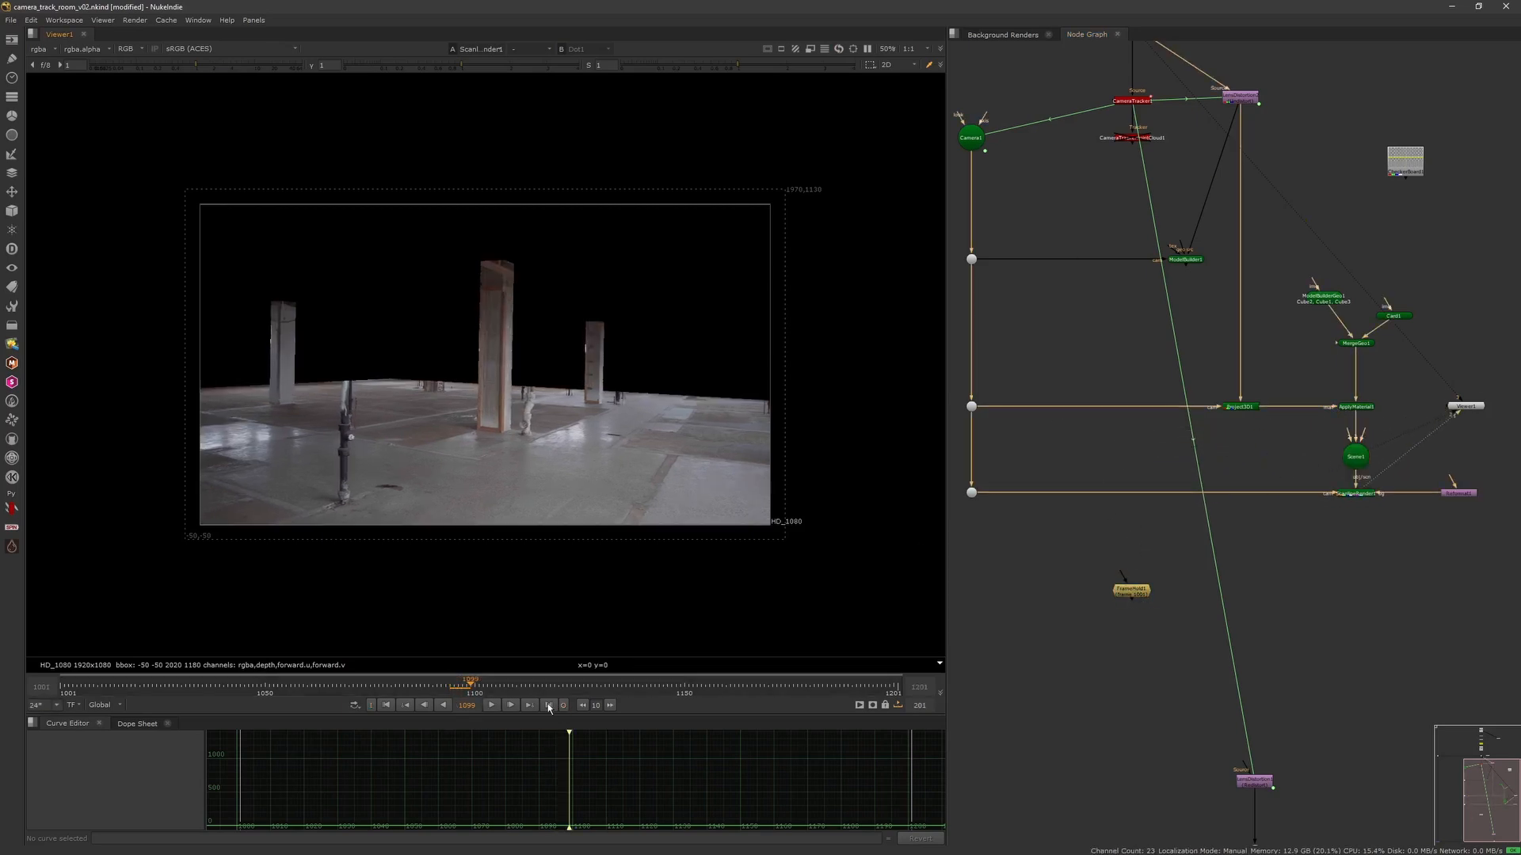
pyautogui.click(736, 686)
pyautogui.scroll(6, 550, 402)
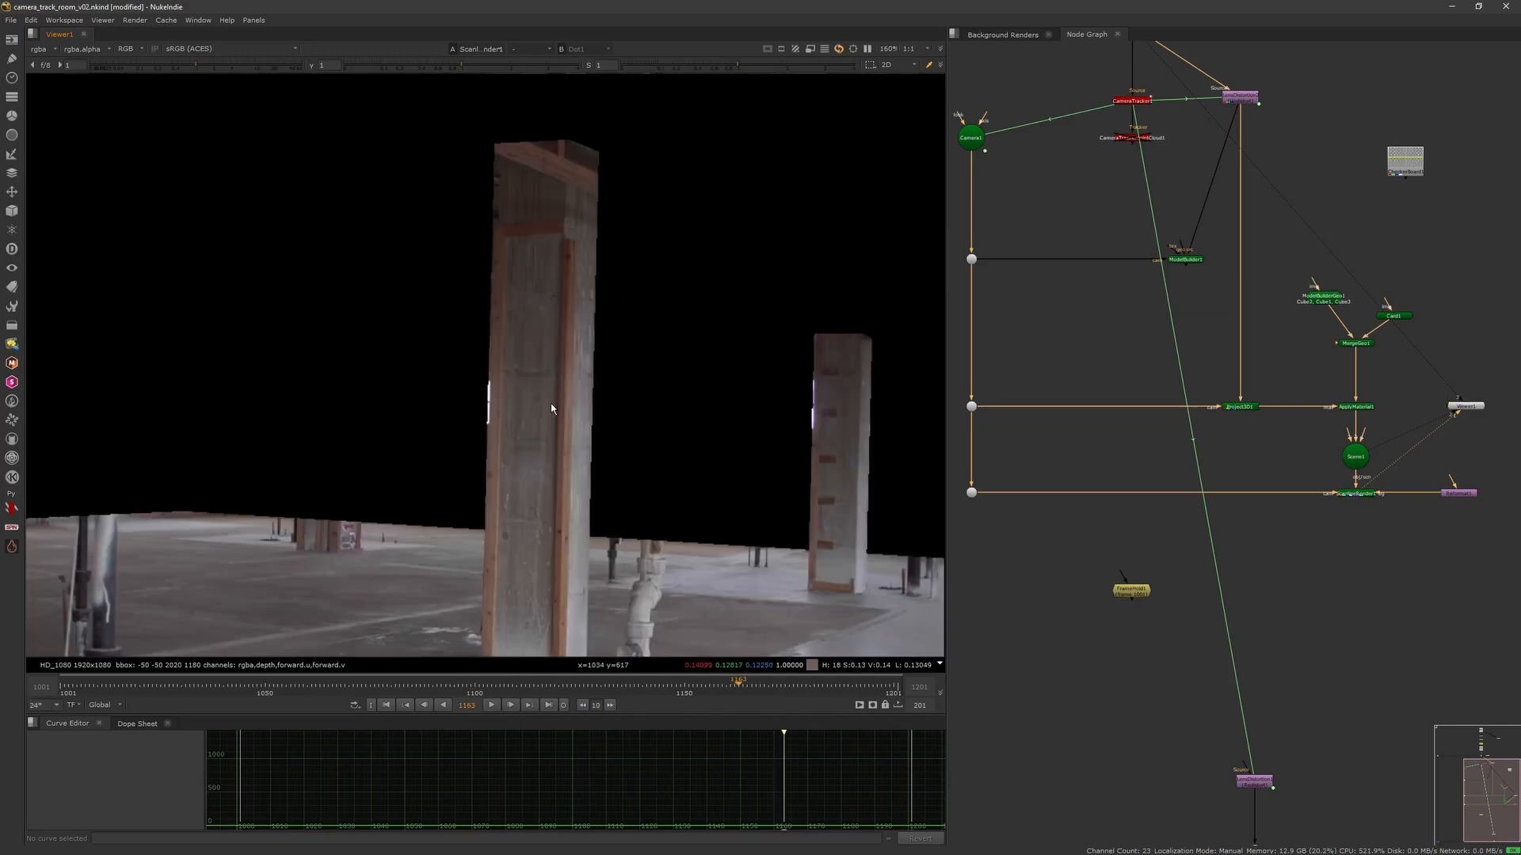
pyautogui.press('f')
# Park the disconnected FrameHold in the empty graph area below the ScanlineRender's camera line.
pyautogui.moveTo(1289, 572); pyautogui.dragTo(1215, 516, button='middle')
pyautogui.moveTo(1067, 534); pyautogui.dragTo(1099, 525)
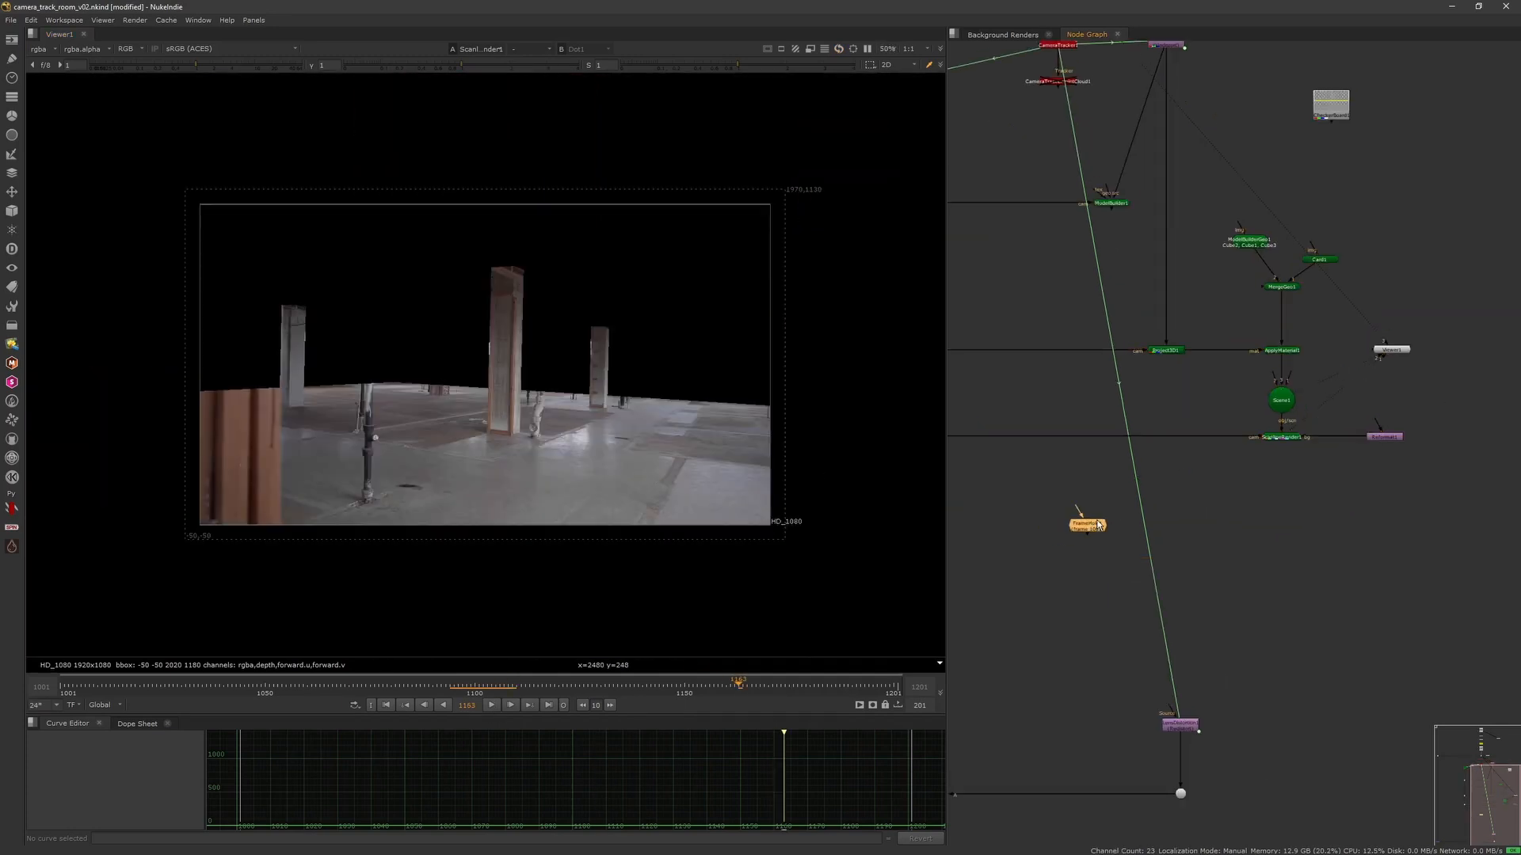
pyautogui.moveTo(1208, 388); pyautogui.dragTo(1232, 420, button='middle')
pyautogui.scroll(-2, 1215, 482)
pyautogui.scroll(2, 1198, 486)
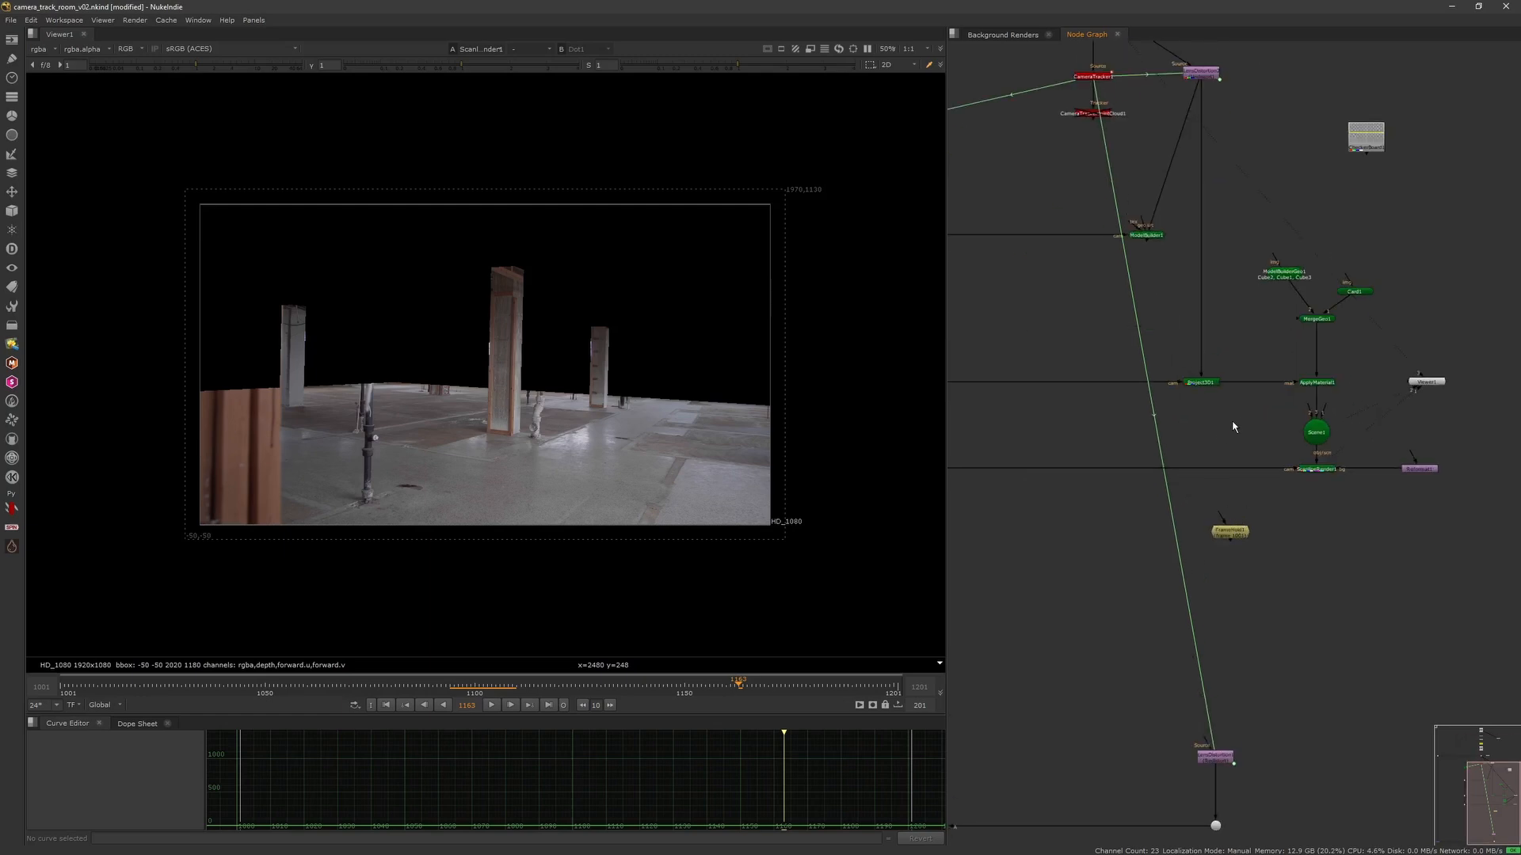
# In ModelBuilder1, hide Cube1 and Cube2 and bake Cube3 out as separate geometry.
pyautogui.doubleClick(1161, 241)
pyautogui.moveTo(761, 156); pyautogui.dragTo(1059, 148)
pyautogui.moveTo(1235, 275); pyautogui.dragTo(1293, 252, button='middle')
pyautogui.press('1')
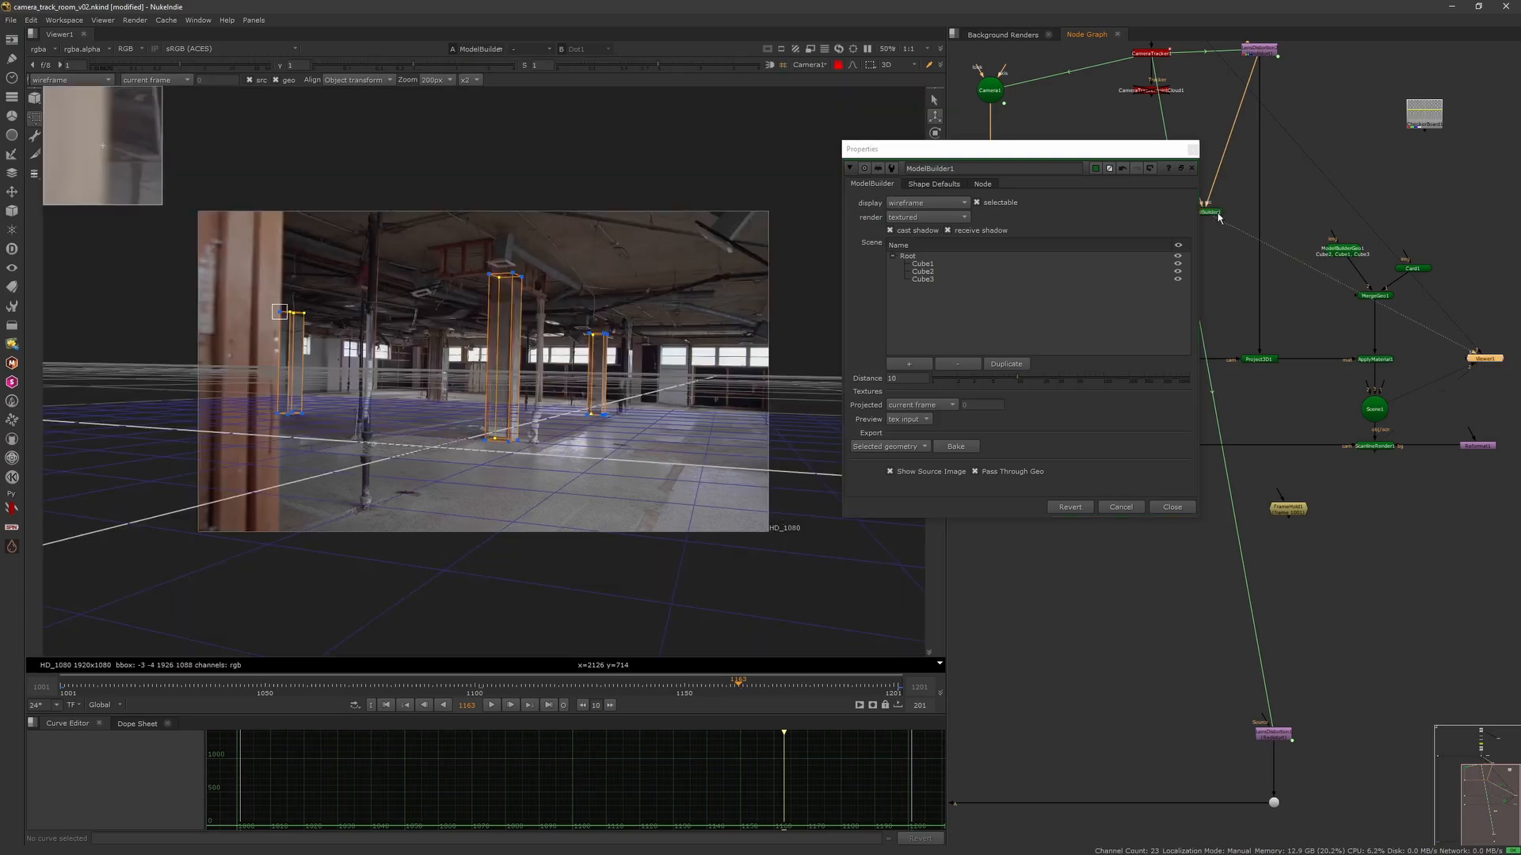
pyautogui.click(939, 280)
pyautogui.click(934, 272)
pyautogui.click(939, 279)
pyautogui.click(1177, 272)
pyautogui.click(1179, 266)
pyautogui.click(947, 281)
pyautogui.click(971, 449)
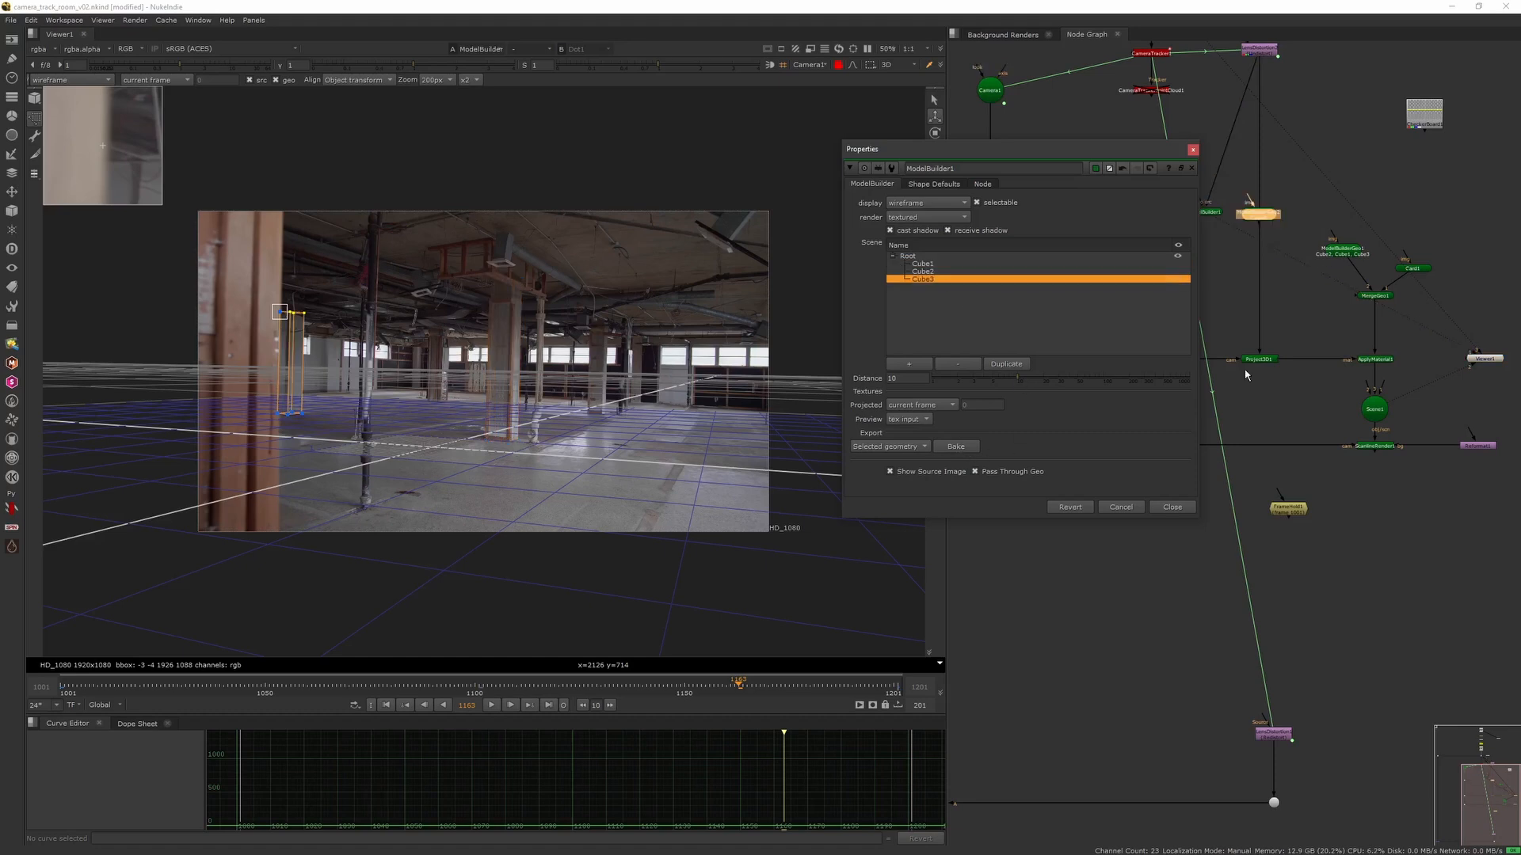
pyautogui.click(1192, 168)
# Replace the combined three-cube geometry feeding MergeGeo1 with the baked Cube3 geometry and move Card1 aside.
pyautogui.moveTo(1312, 258); pyautogui.dragTo(1123, 293, button='middle')
pyautogui.click(1171, 285)
pyautogui.hotkey('ctrl', 'shift', 'c')
pyautogui.click(817, 255)
pyautogui.hotkey('ctrl', 'shift', 'x')
pyautogui.moveTo(1188, 286); pyautogui.dragTo(1205, 213)
pyautogui.moveTo(1084, 252); pyautogui.dragTo(1172, 289)
pyautogui.moveTo(1231, 307); pyautogui.dragTo(1278, 268)
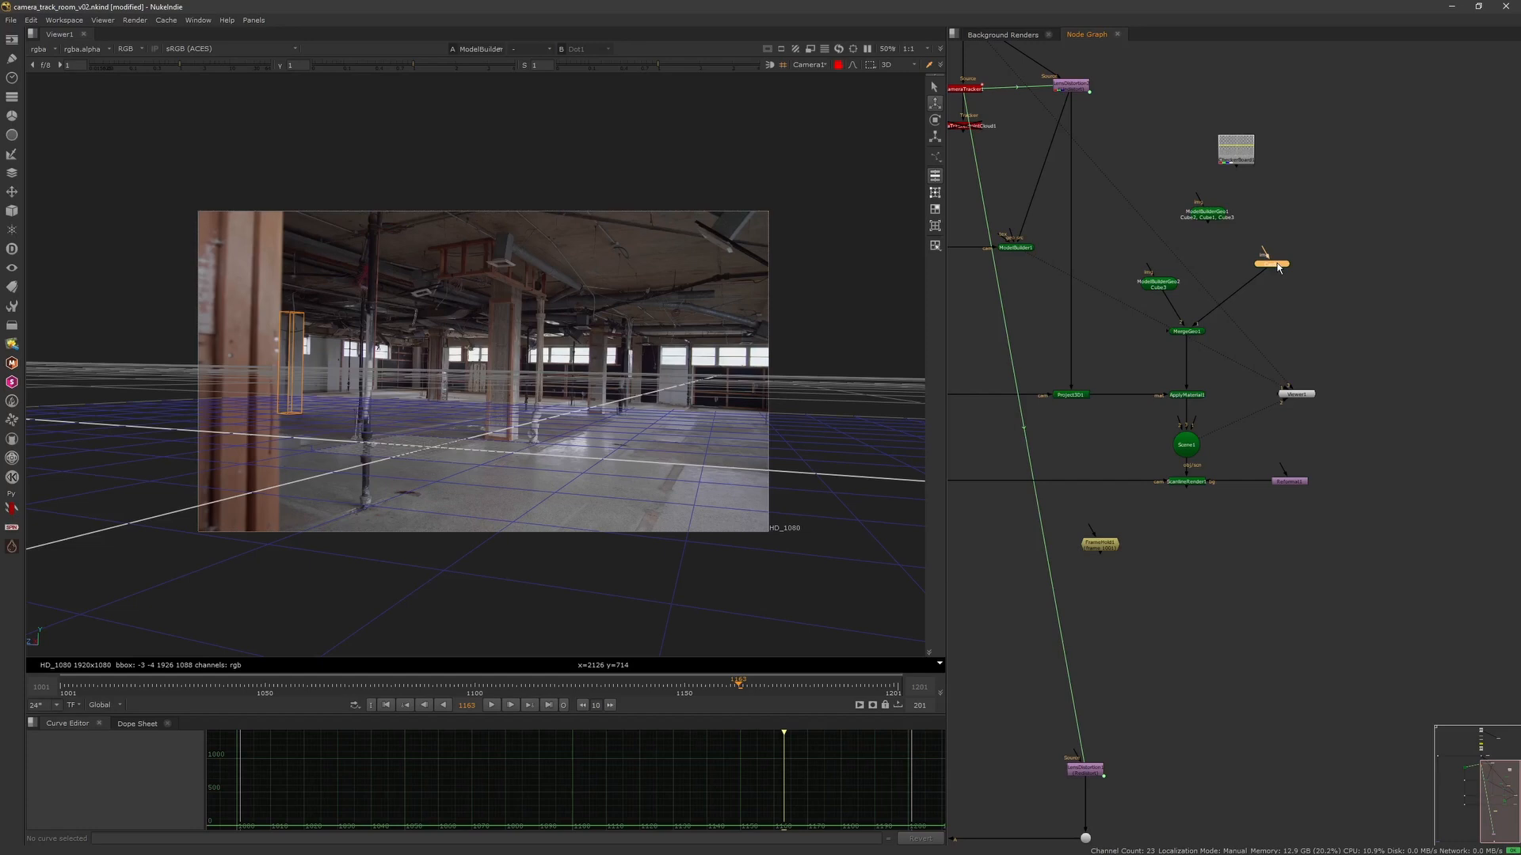
# Delete MergeGeo1 so that only the baked Cube3 geometry feeds ApplyMaterial1.
pyautogui.click(1186, 332)
pyautogui.moveTo(1169, 277); pyautogui.dragTo(1192, 294)
pyautogui.press('Delete')
pyautogui.click(1129, 368)
pyautogui.moveTo(1127, 367); pyautogui.dragTo(1240, 388, button='middle')
pyautogui.scroll(-1, 1170, 360)
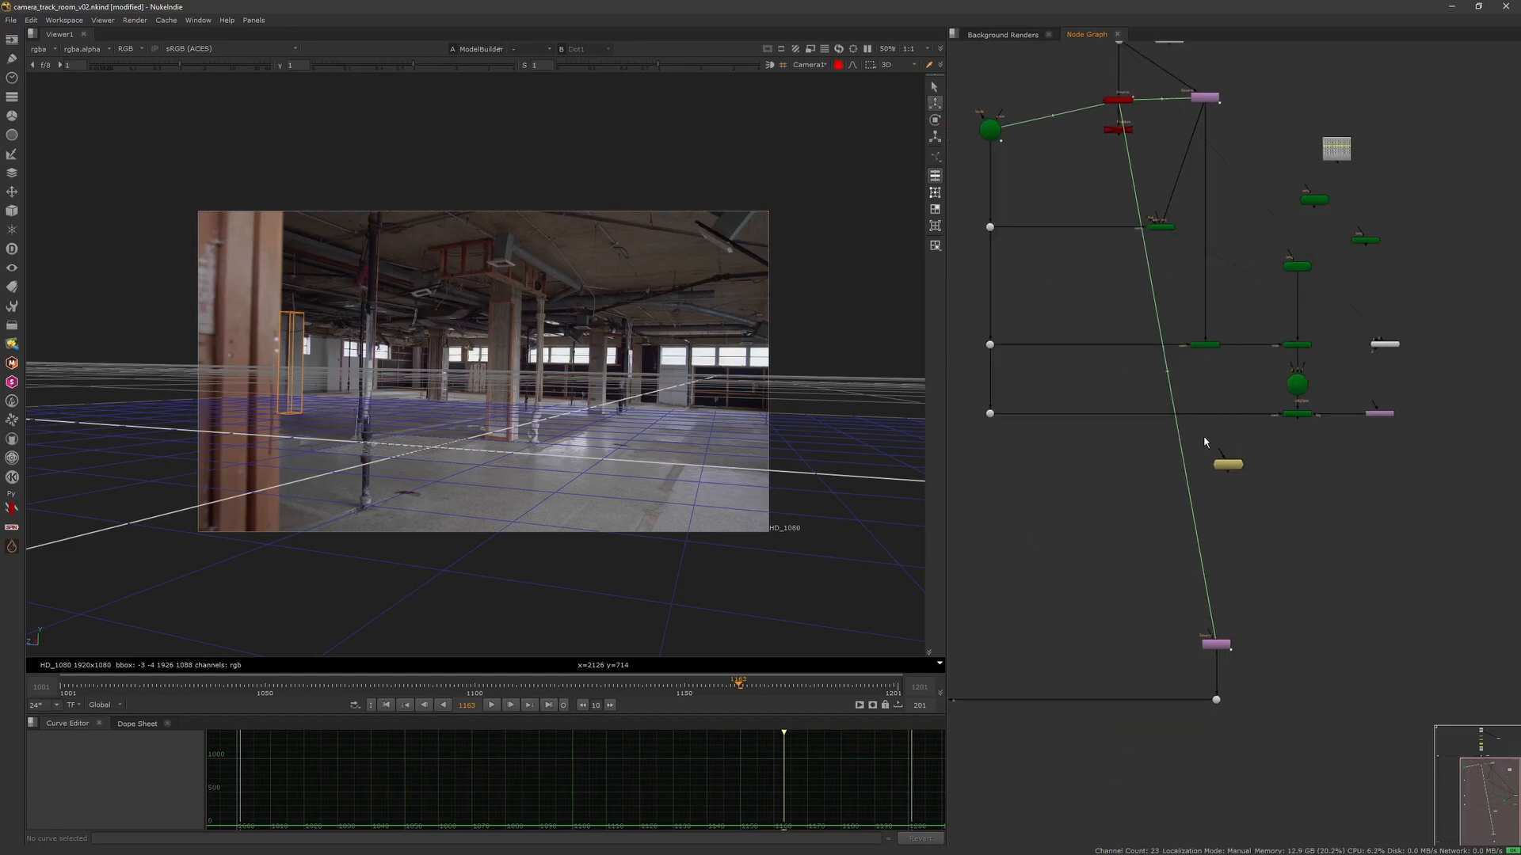
# Insert the FrameHold on the ScanlineRender's camera line, view the render in 2D and scrub the shot.
pyautogui.moveTo(1225, 411); pyautogui.dragTo(1225, 414)
pyautogui.click(1297, 415)
pyautogui.press('1')
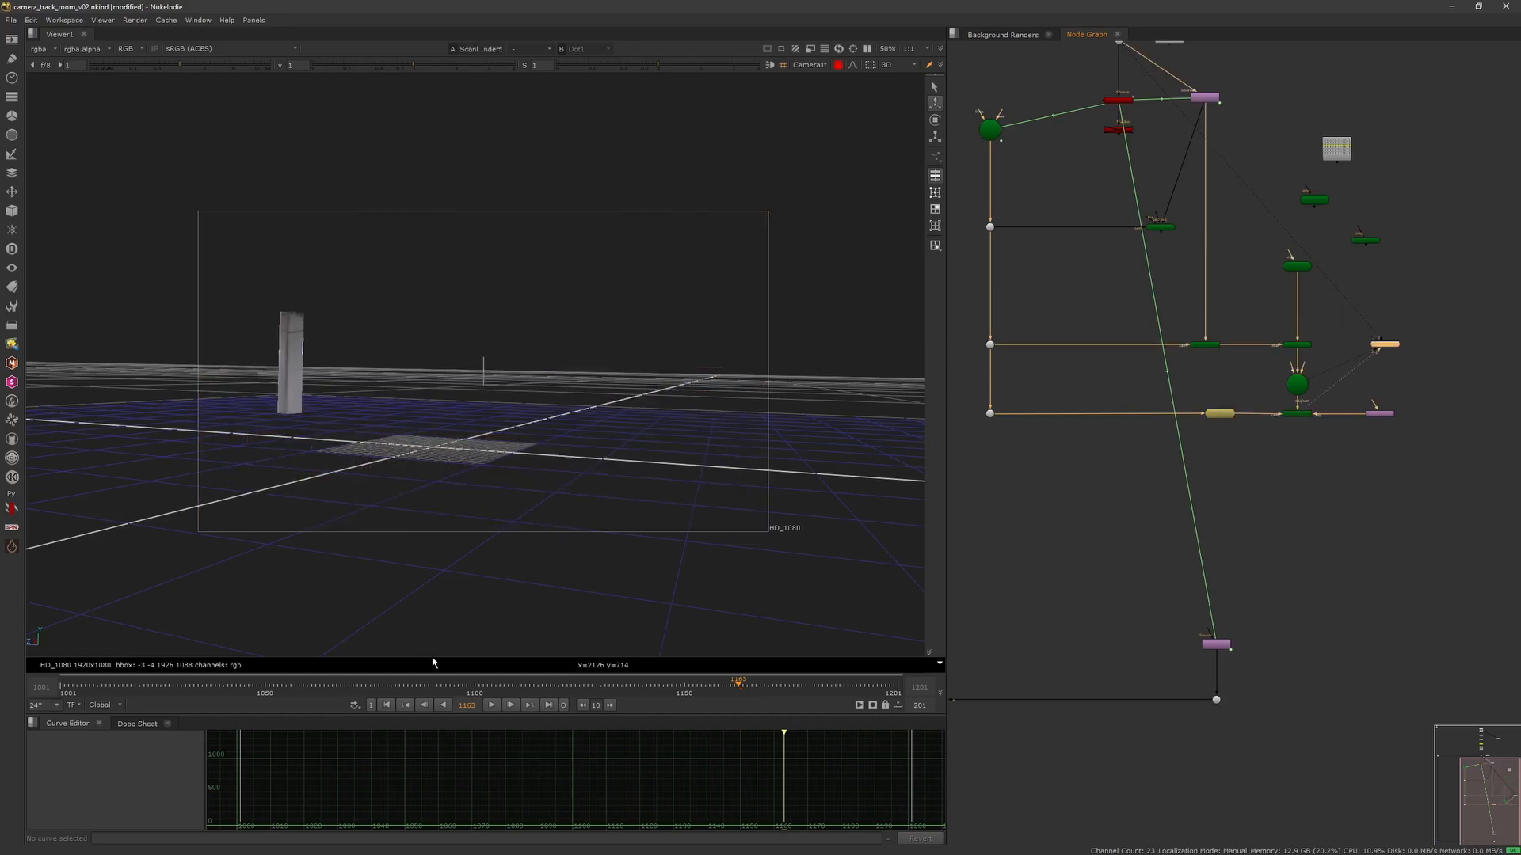
pyautogui.press('Tab')
pyautogui.click(321, 690)
pyautogui.moveTo(592, 687); pyautogui.dragTo(710, 687)
pyautogui.click(386, 705)
# In ModelBuilder1, hide Cube3, show Cube2 and bake Cube2 out as separate geometry.
pyautogui.doubleClick(1162, 228)
pyautogui.click(1178, 279)
pyautogui.click(1178, 272)
pyautogui.click(957, 446)
pyautogui.click(1193, 150)
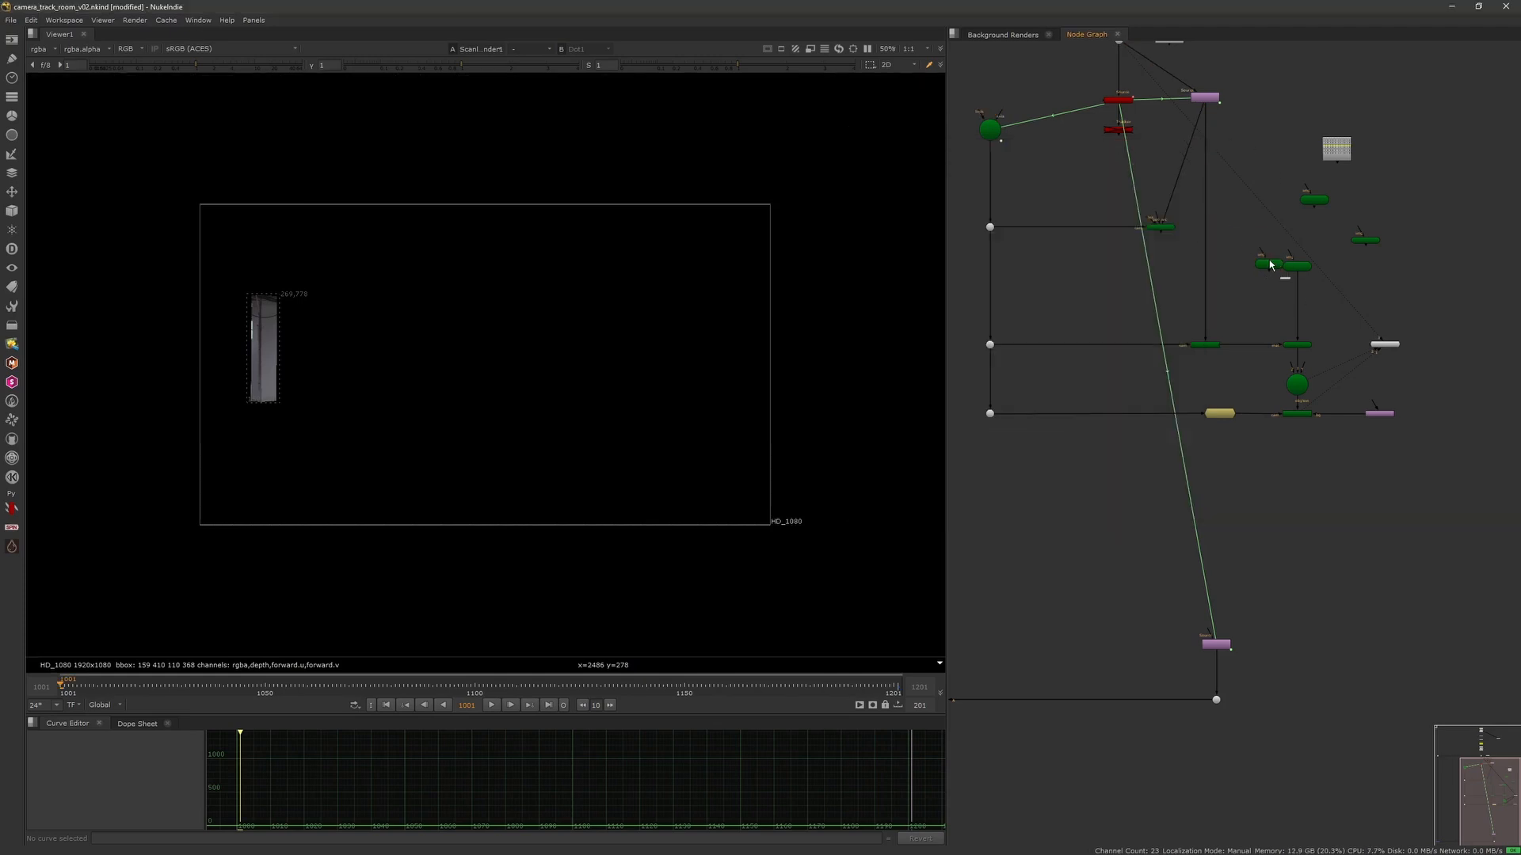
# Swap the Cube3 geometry for the baked Cube2 geometry above ApplyMaterial1 and scrub the shot.
pyautogui.moveTo(1267, 267); pyautogui.dragTo(1267, 266)
pyautogui.moveTo(1298, 267); pyautogui.dragTo(1436, 223)
pyautogui.moveTo(1276, 266); pyautogui.dragTo(1305, 277)
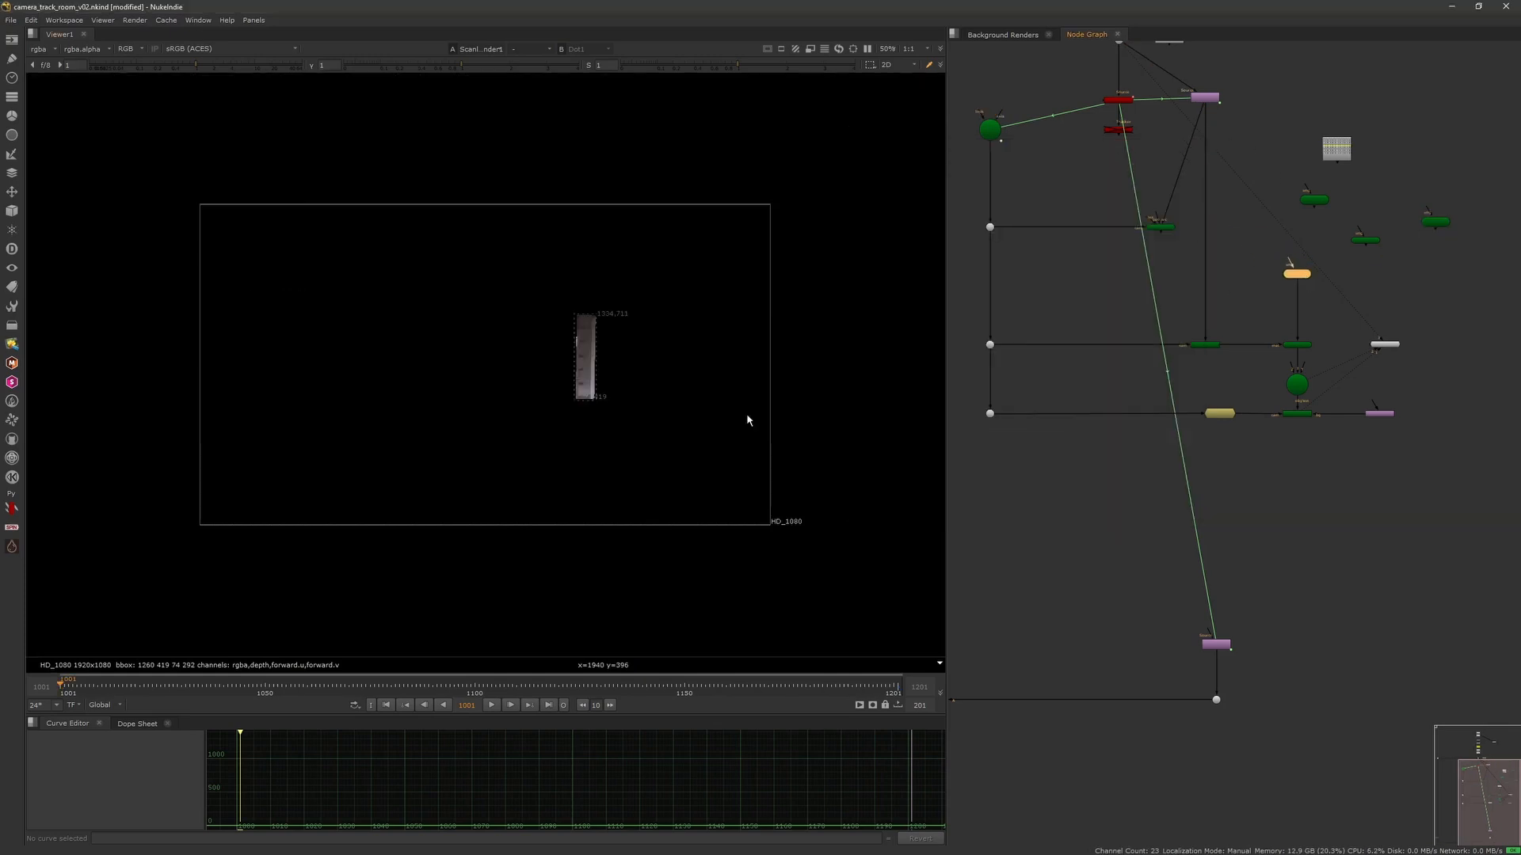
pyautogui.scroll(2, 748, 420)
pyautogui.moveTo(348, 686); pyautogui.dragTo(145, 679)
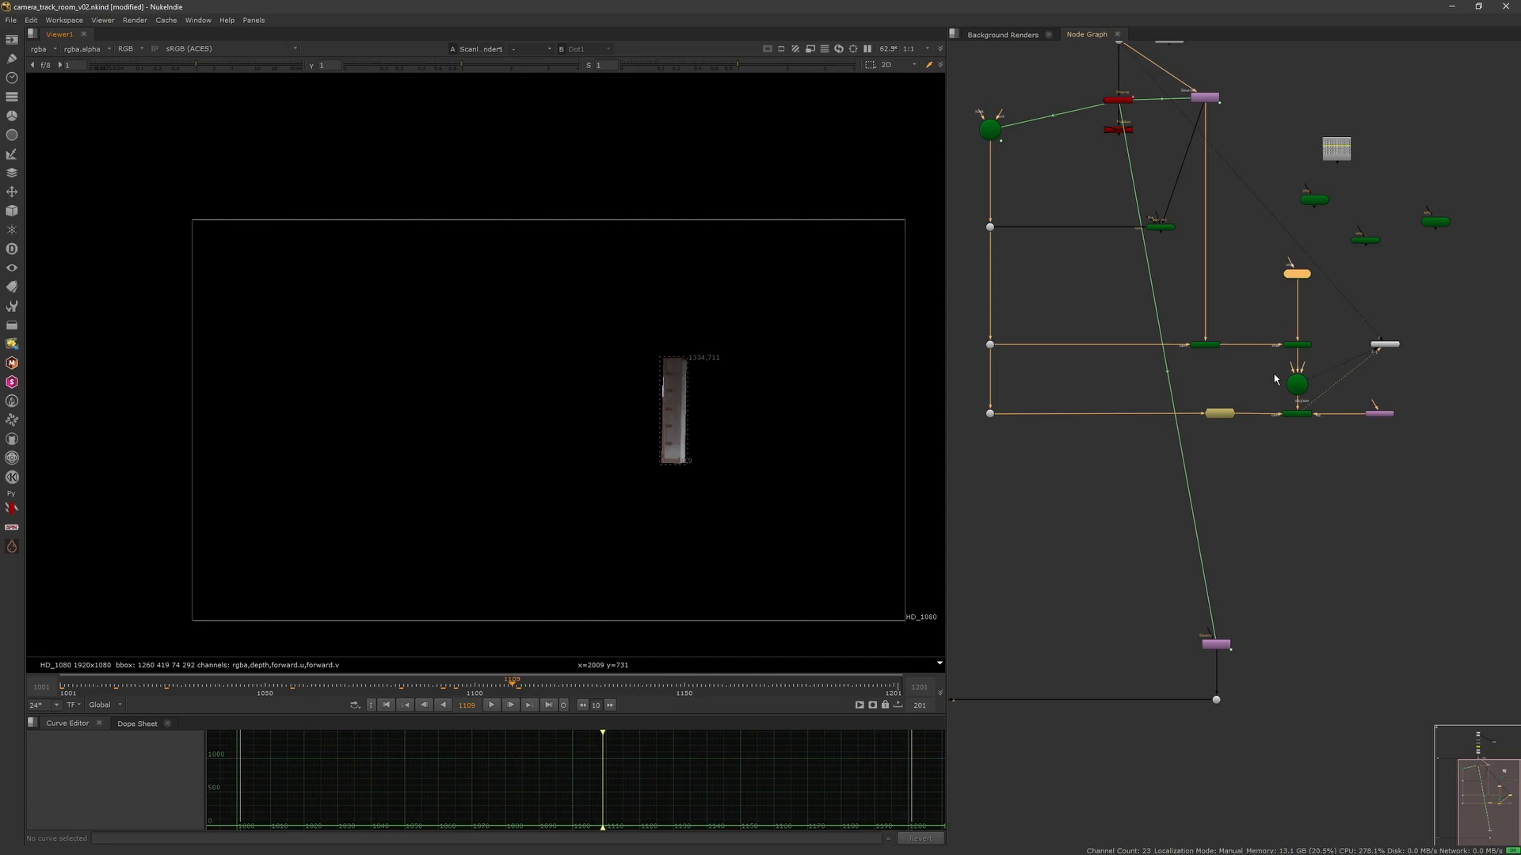
# Feed Card1 into ApplyMaterial1 in place of the Cube2 geometry and scrub the floor projection.
pyautogui.scroll(2, 1314, 289)
pyautogui.moveTo(1314, 287)
pyautogui.mouseDown()
pyautogui.moveTo(1287, 268)
pyautogui.moveTo(1398, 241)
pyautogui.moveTo(1321, 288)
pyautogui.mouseUp()
pyautogui.moveTo(453, 688); pyautogui.dragTo(68, 693)
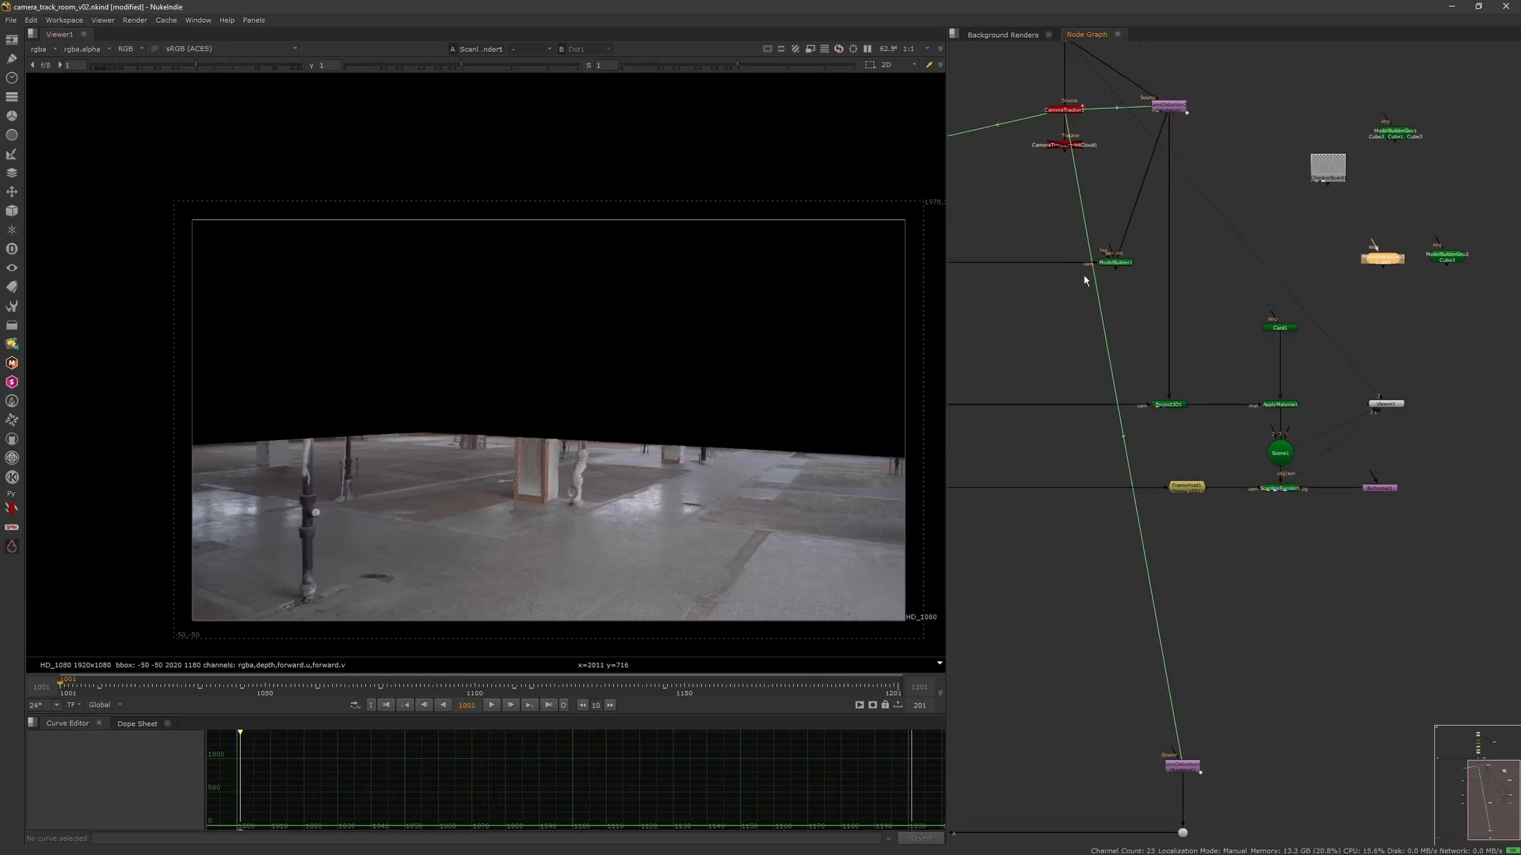
# In ModelBuilder1, show Cube1, hide Cube2 and bake Cube1 out as separate geometry.
pyautogui.doubleClick(1113, 262)
pyautogui.click(1177, 263)
pyautogui.click(1177, 270)
pyautogui.click(1160, 263)
pyautogui.click(1193, 150)
# Feed the baked Cube1 geometry into ApplyMaterial1 in place of Card1 and take the FrameHold off the ScanlineRender's camera line.
pyautogui.moveTo(1170, 265); pyautogui.dragTo(1265, 316)
pyautogui.moveTo(476, 686); pyautogui.dragTo(350, 695)
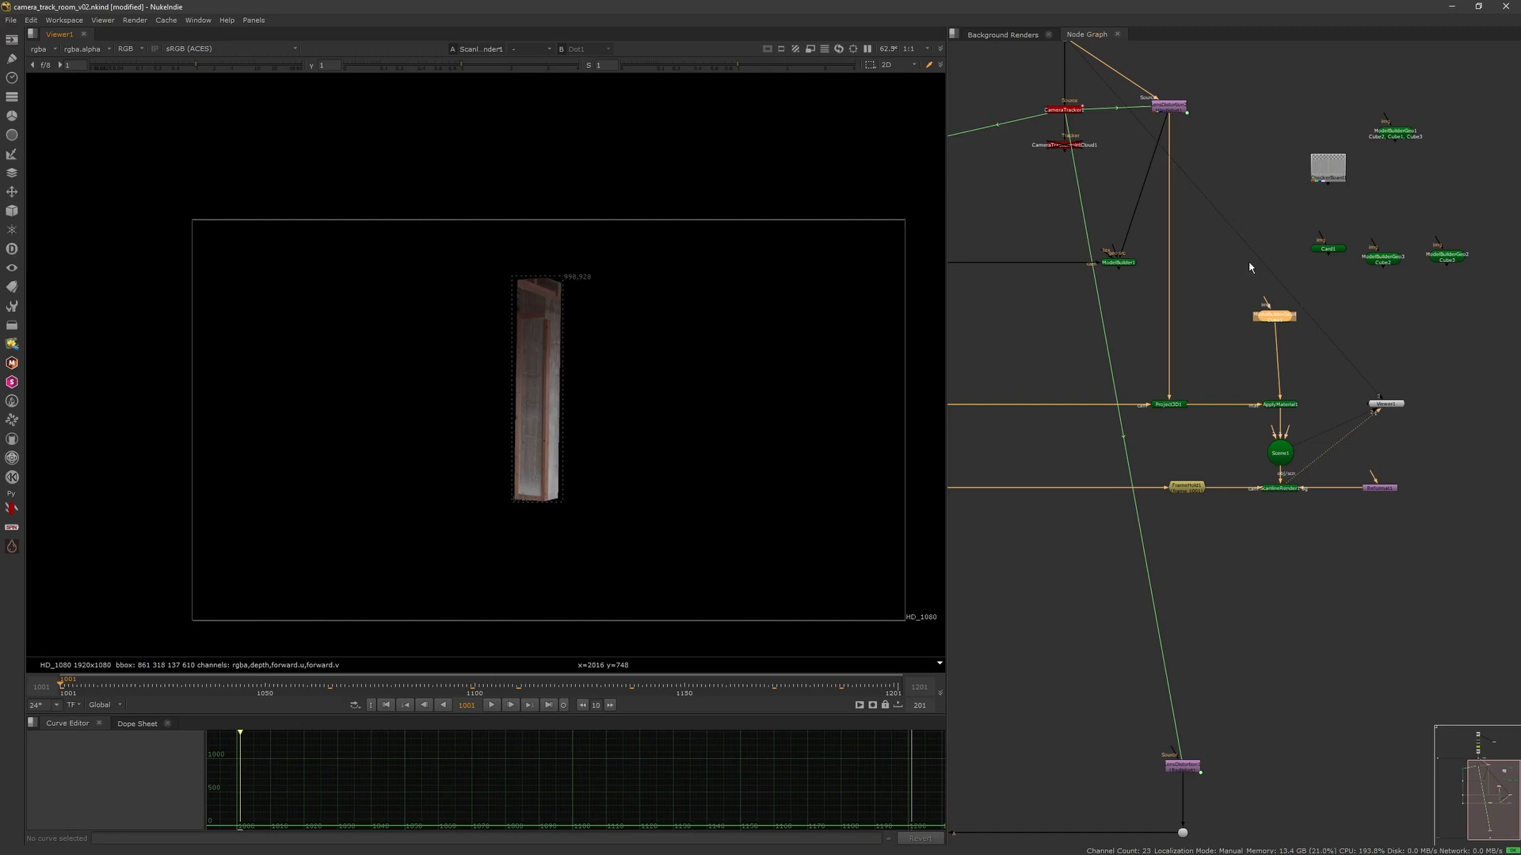
pyautogui.moveTo(1189, 488); pyautogui.dragTo(1231, 558)
pyautogui.moveTo(529, 689); pyautogui.dragTo(212, 690)
pyautogui.moveTo(1283, 325); pyautogui.dragTo(1283, 235)
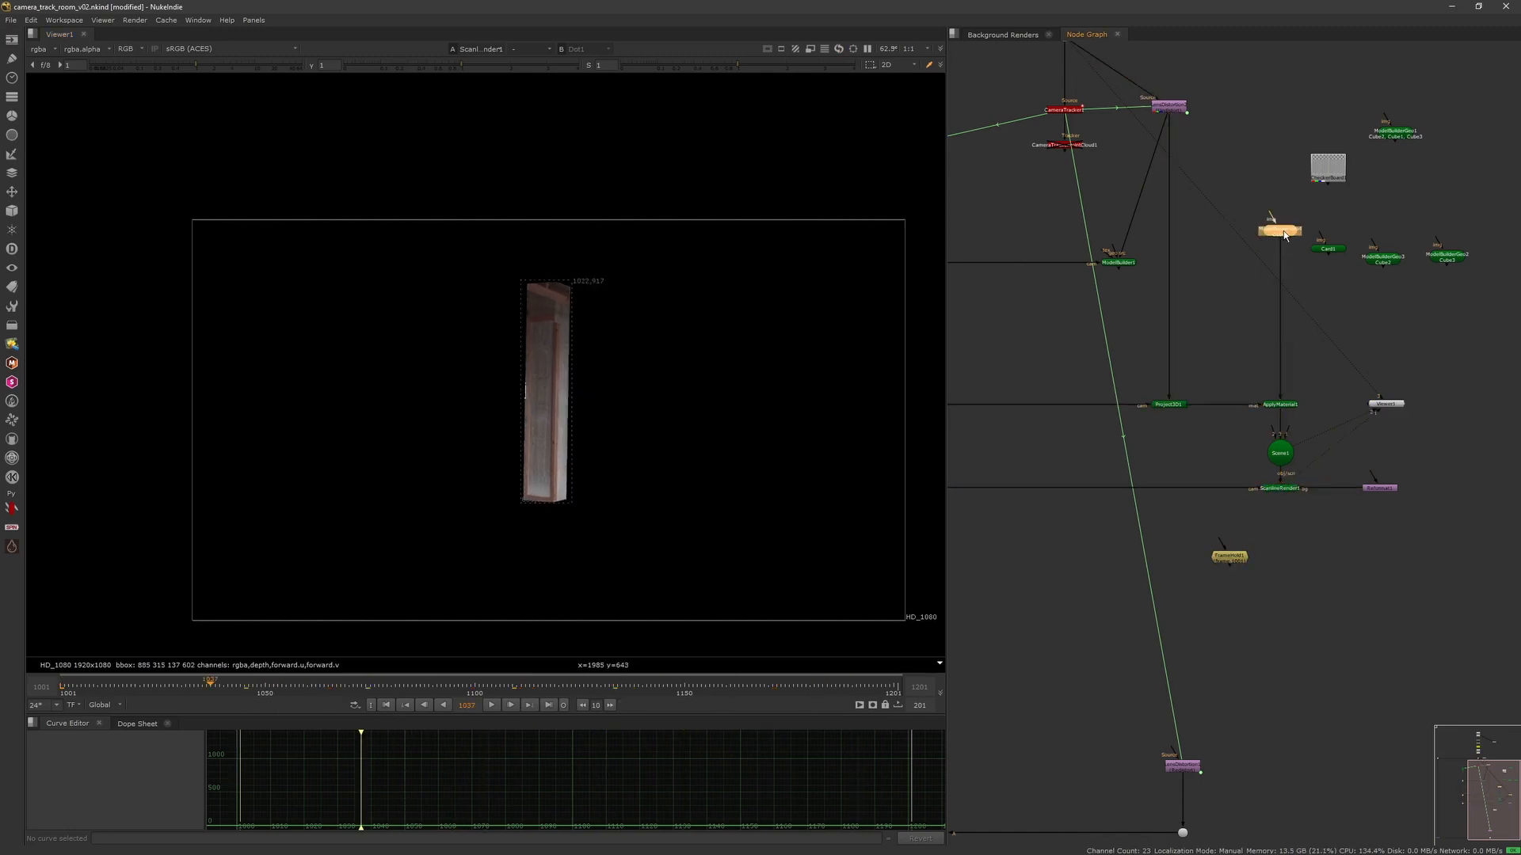
pyautogui.press('m')
pyautogui.press('r')
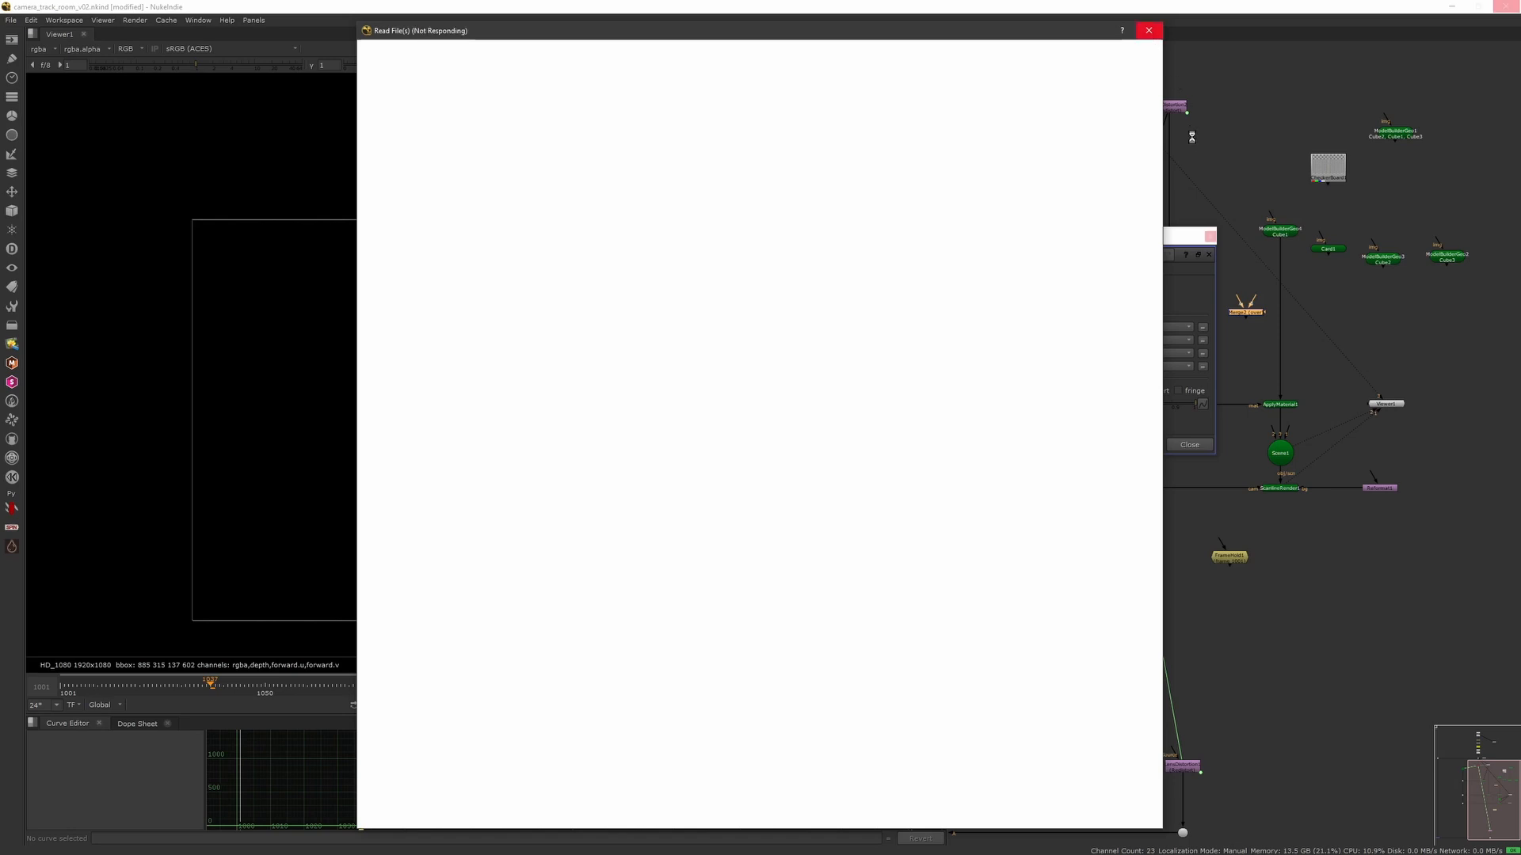
pyautogui.press('Escape')
pyautogui.click(1212, 236)
pyautogui.moveTo(1204, 344); pyautogui.dragTo(1282, 294)
pyautogui.press('Delete')
# Add a MergeGeo node between the Cube1 geometry and ApplyMaterial1.
pyautogui.press('Tab')
pyautogui.write('mergege')
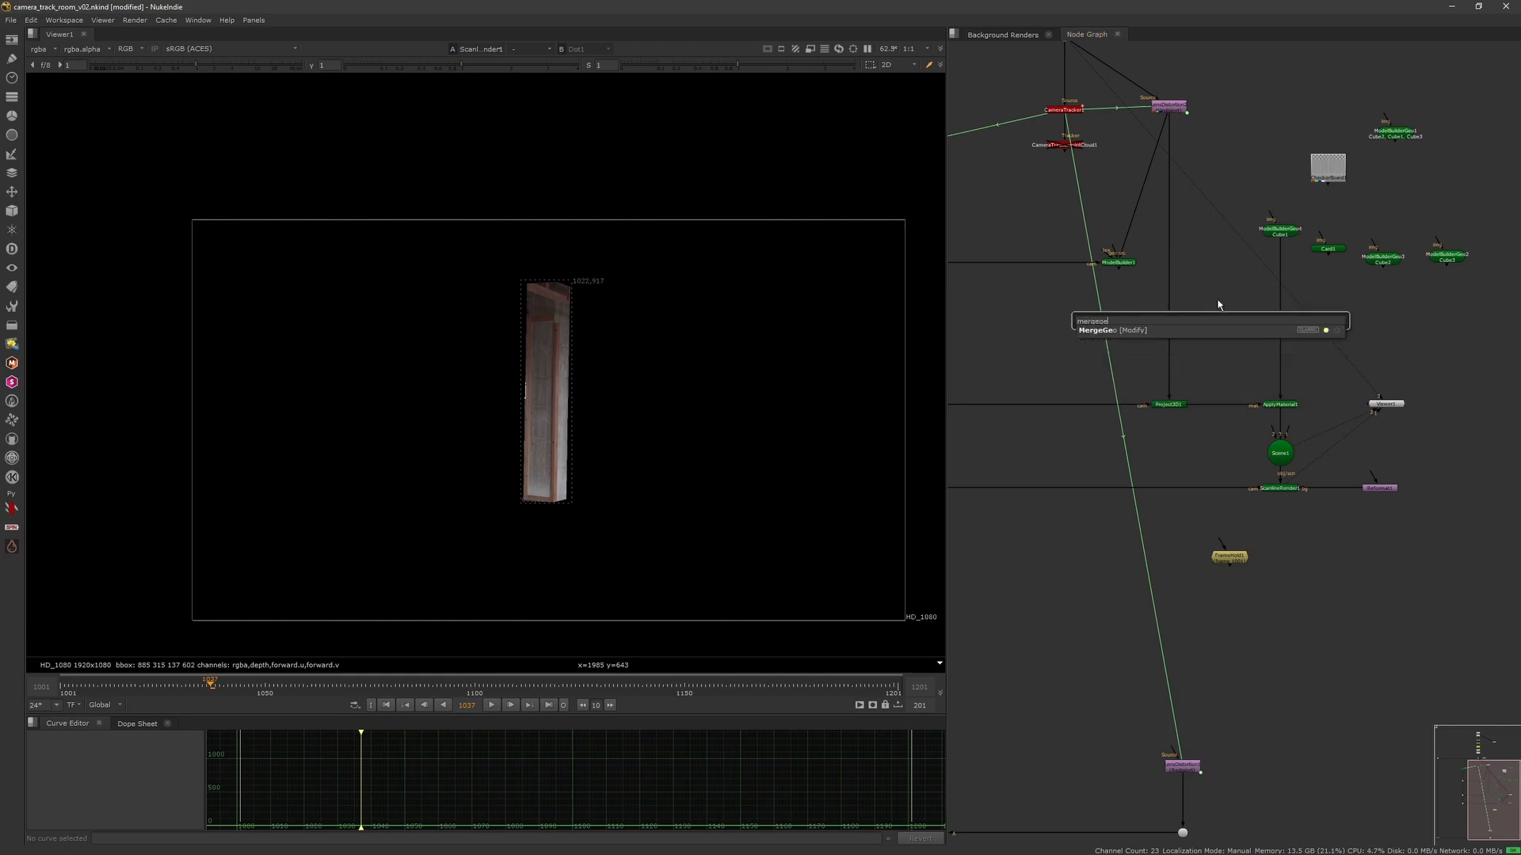
pyautogui.press('Return')
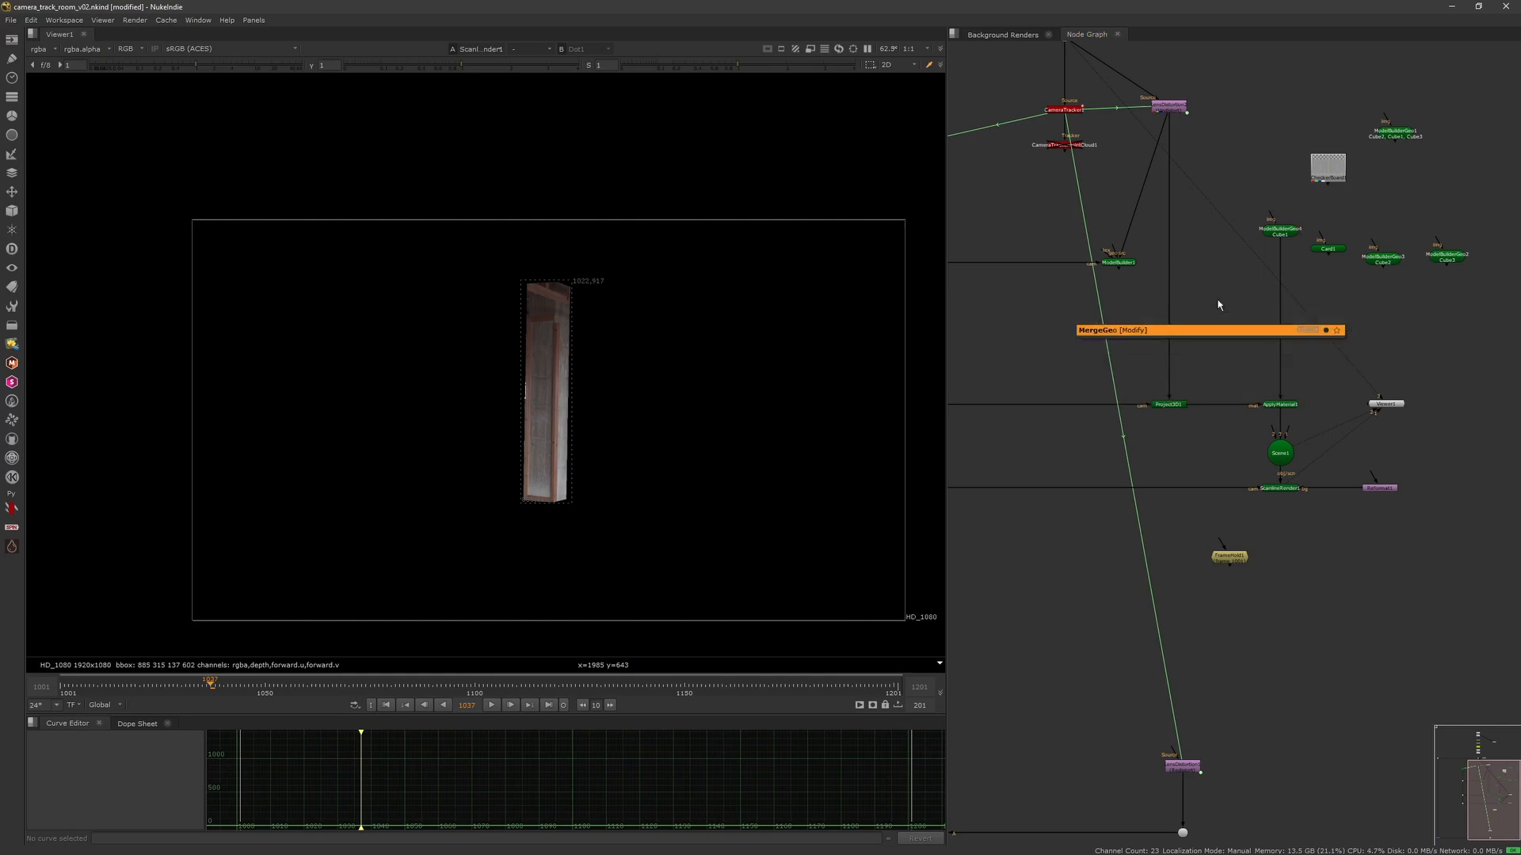
pyautogui.press('Escape')
# Connect the baked Cube2 and Cube3 geometry to the new MergeGeo and scrub the three pillars.
pyautogui.moveTo(1321, 250); pyautogui.dragTo(1369, 187)
pyautogui.moveTo(1378, 258); pyautogui.dragTo(1338, 237)
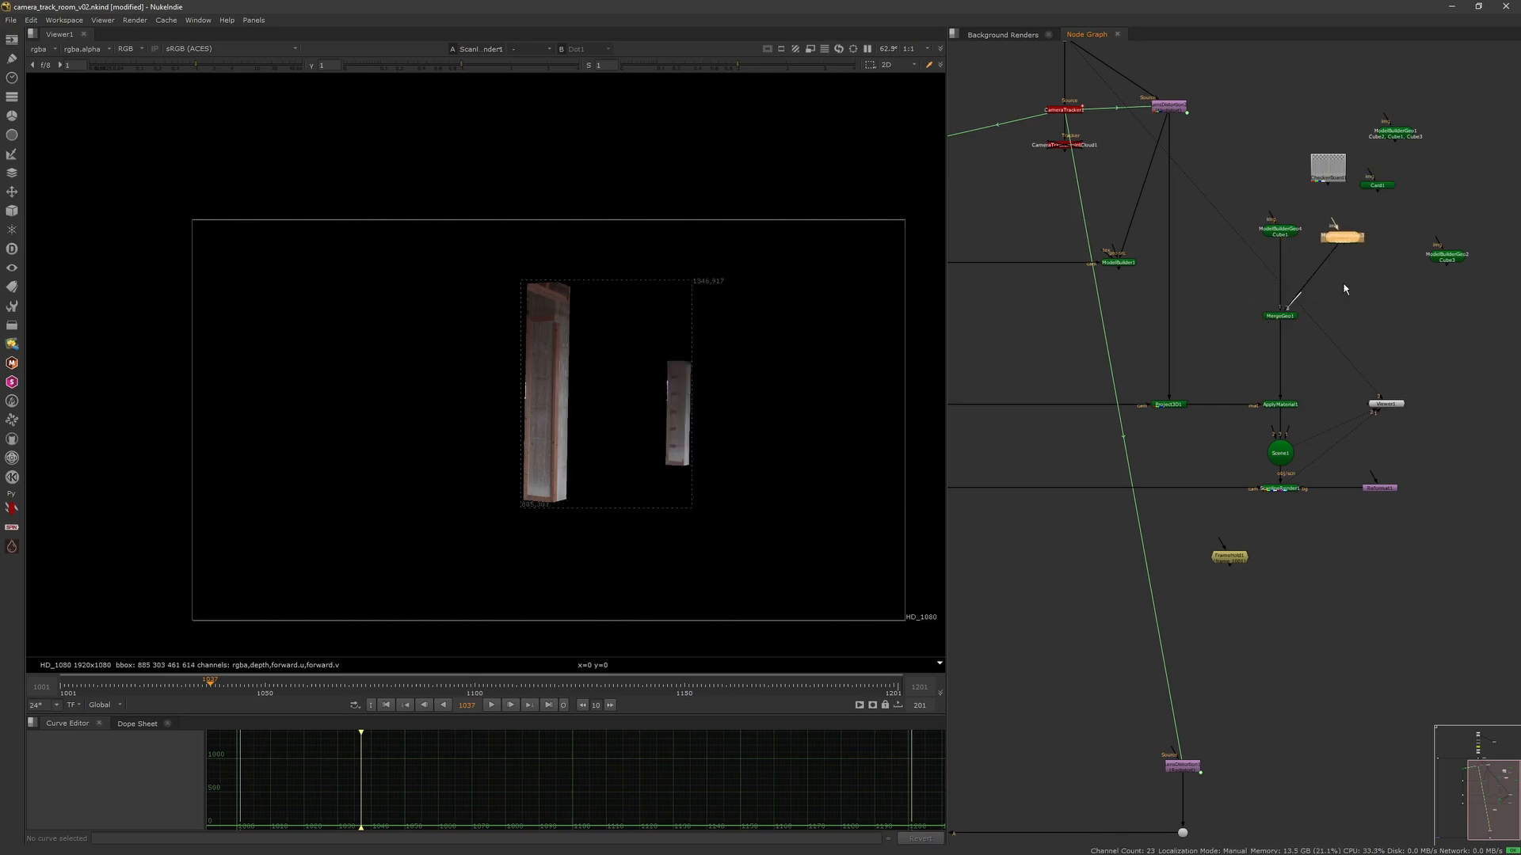
pyautogui.moveTo(1447, 264); pyautogui.dragTo(1283, 317)
pyautogui.moveTo(544, 686); pyautogui.dragTo(60, 687)
# Connect Card1 to the new MergeGeo, scrub the full room projection and return to frame 1001.
pyautogui.click(1373, 227)
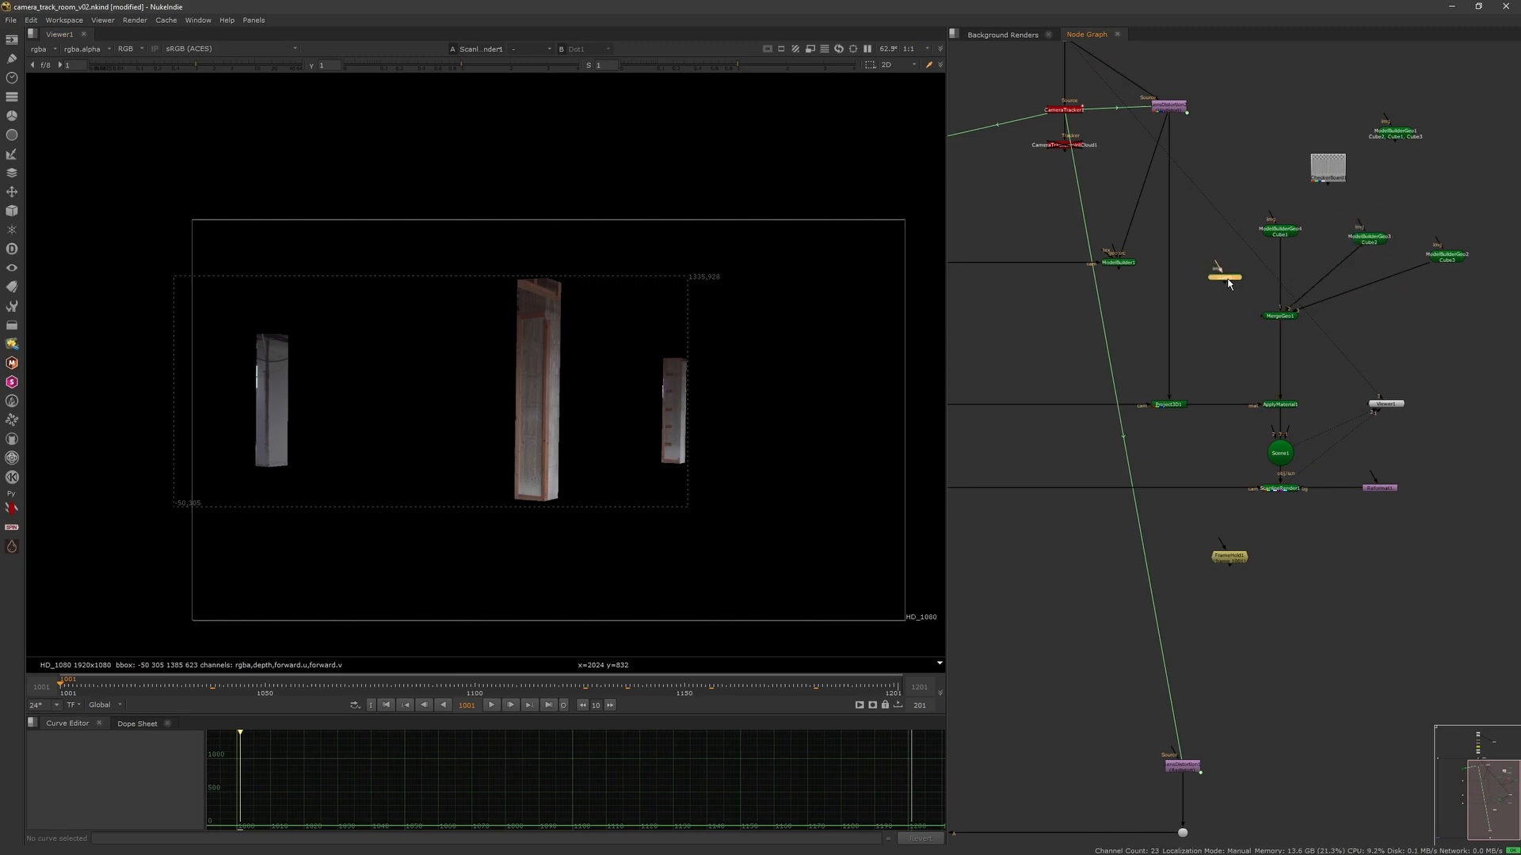
pyautogui.moveTo(1222, 276); pyautogui.dragTo(1222, 277)
pyautogui.click(1226, 297)
pyautogui.moveTo(562, 687); pyautogui.dragTo(311, 715)
pyautogui.click(385, 705)
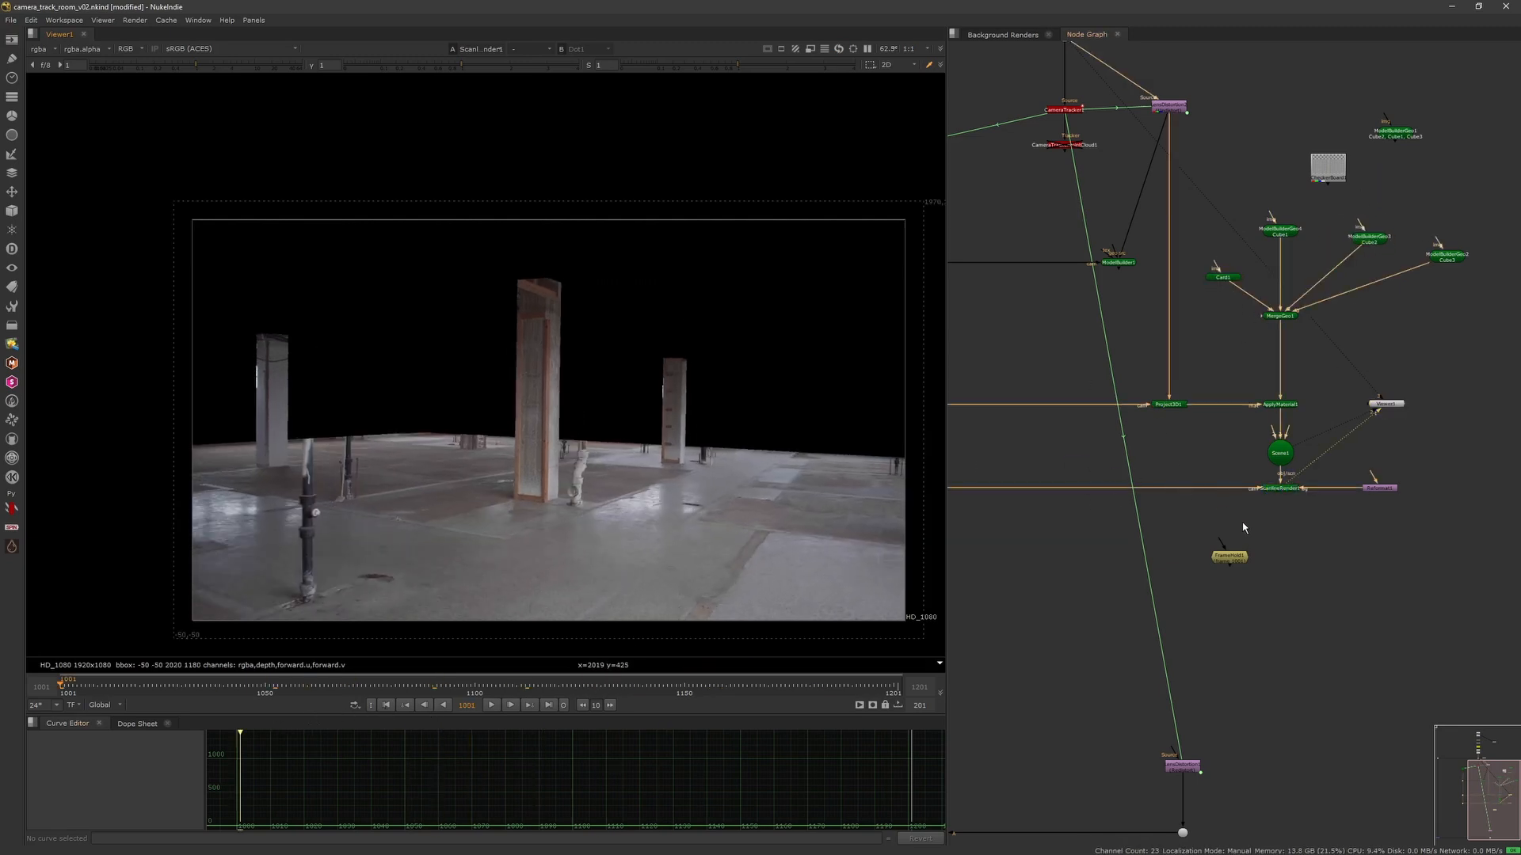
# Show ModelBuilder1 in the viewer with its properties open and add a Card shape near the centre pillar.
pyautogui.press('1')
pyautogui.doubleClick(1120, 263)
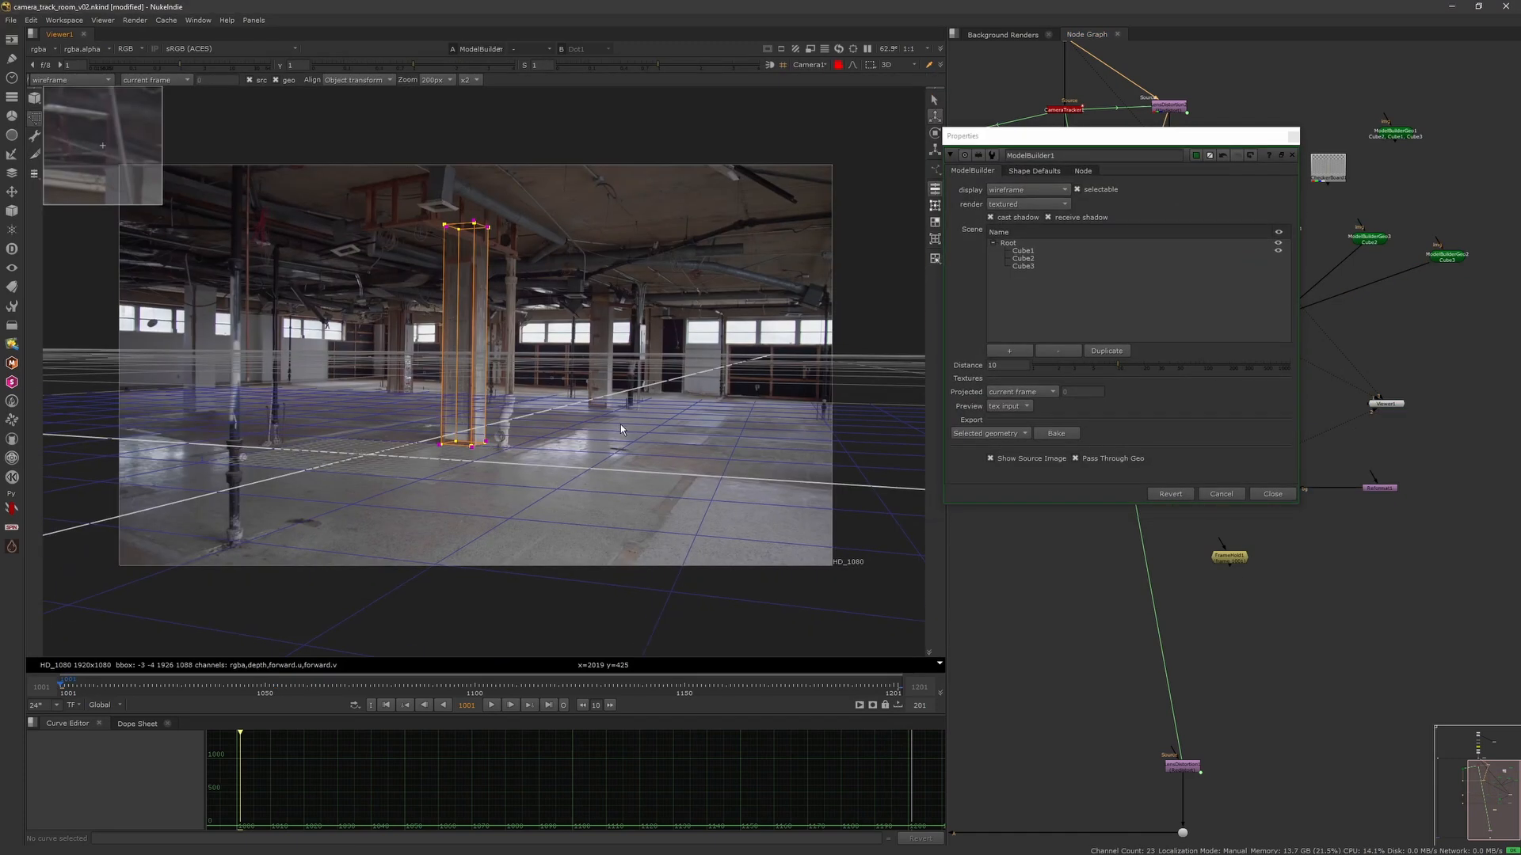
pyautogui.click(34, 102)
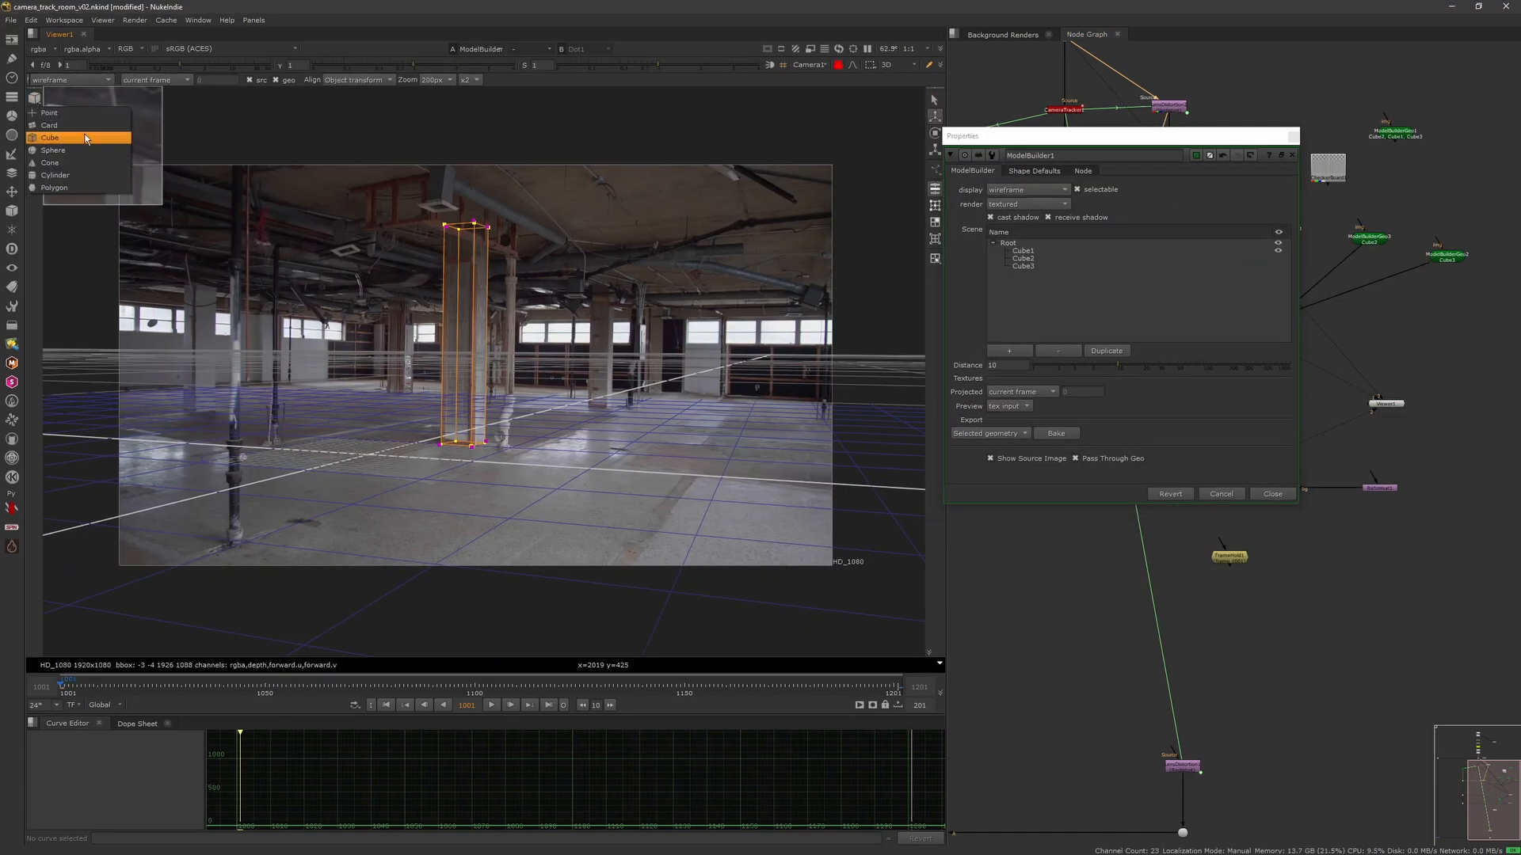
pyautogui.click(87, 162)
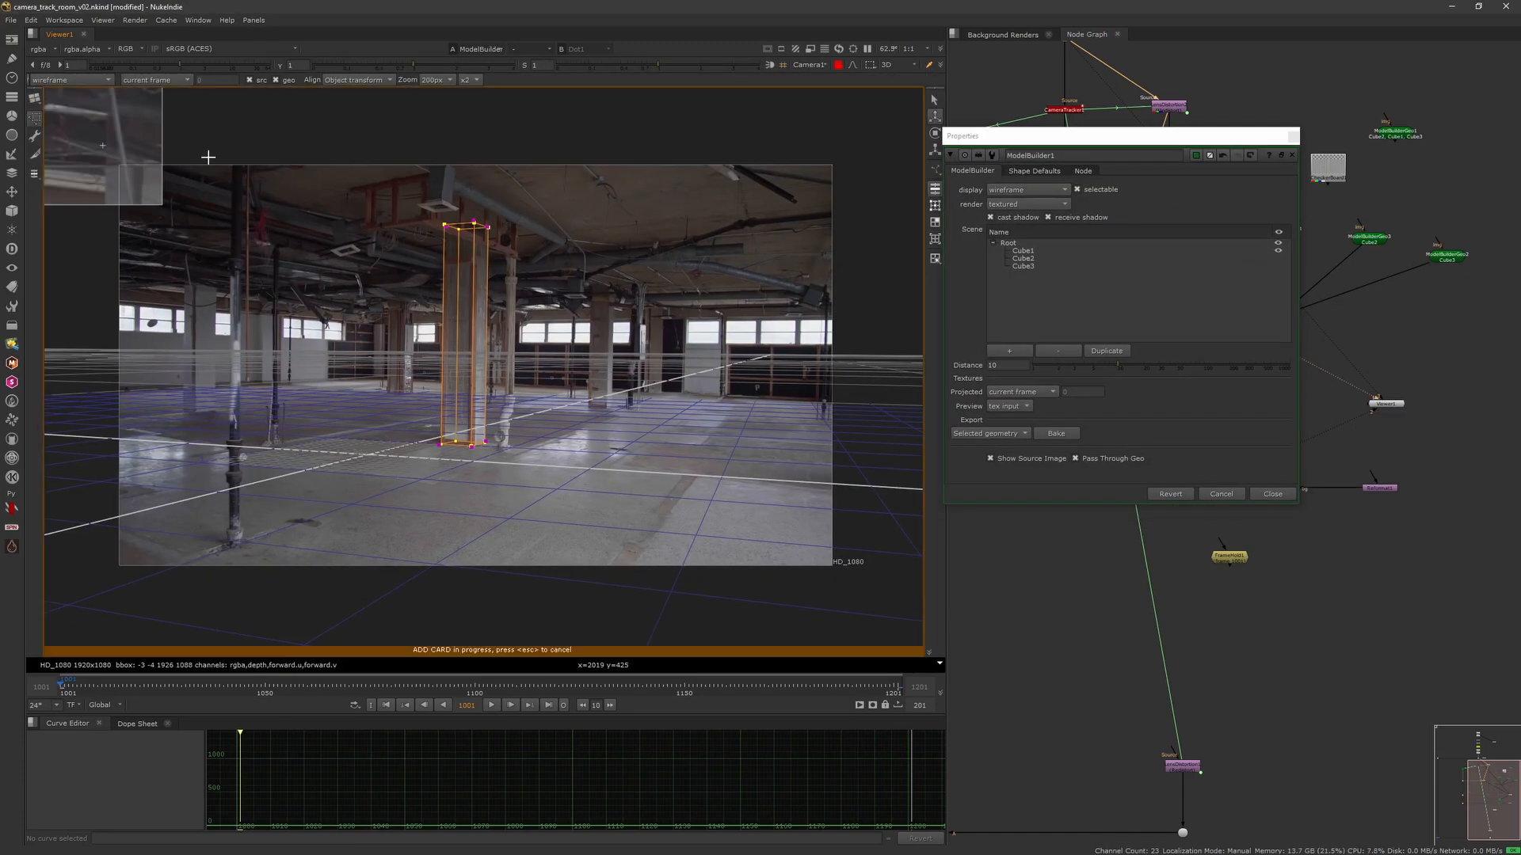
pyautogui.click(559, 354)
# Place the new card behind the centre pillar and fit its corners to the lower back wall beneath the windows.
pyautogui.scroll(4, 448, 393)
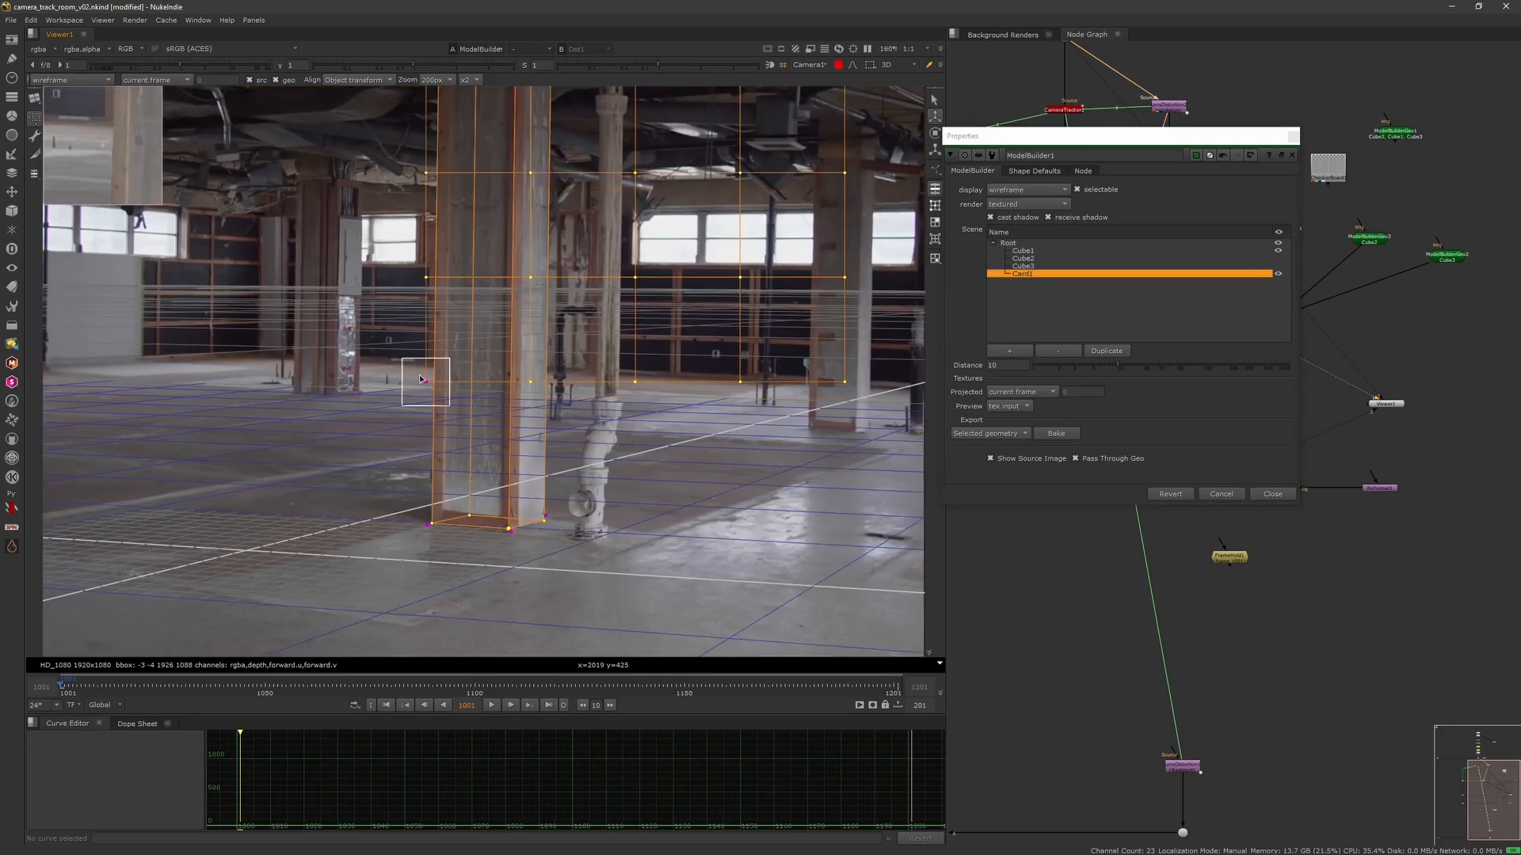
pyautogui.moveTo(424, 361); pyautogui.dragTo(426, 362)
pyautogui.moveTo(679, 402); pyautogui.dragTo(434, 445, button='middle')
pyautogui.moveTo(601, 406); pyautogui.dragTo(500, 421)
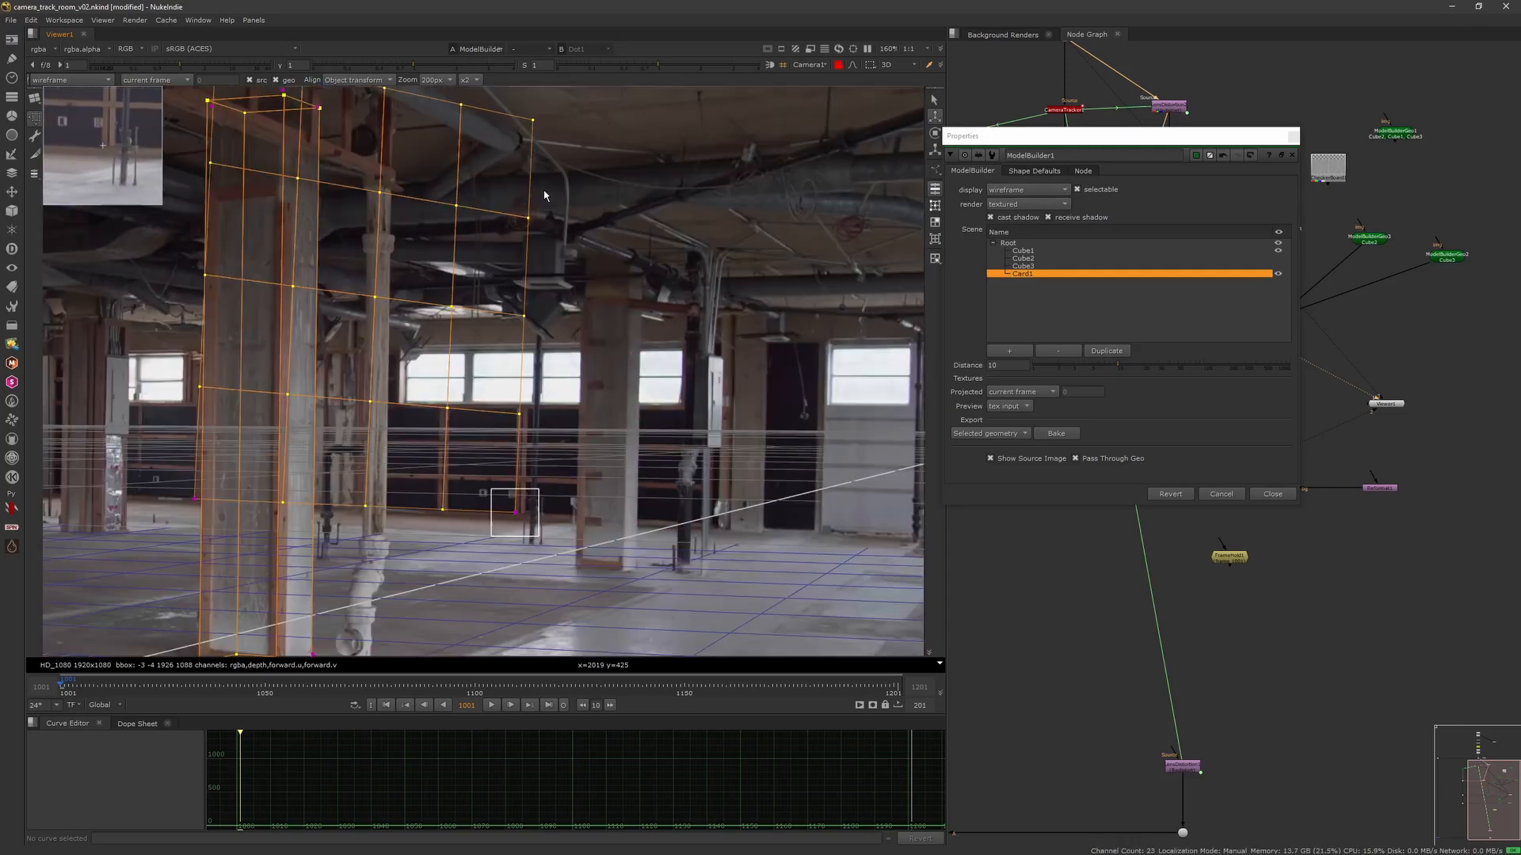
pyautogui.moveTo(503, 400)
pyautogui.mouseDown()
pyautogui.moveTo(516, 254)
pyautogui.moveTo(517, 412)
pyautogui.mouseUp()
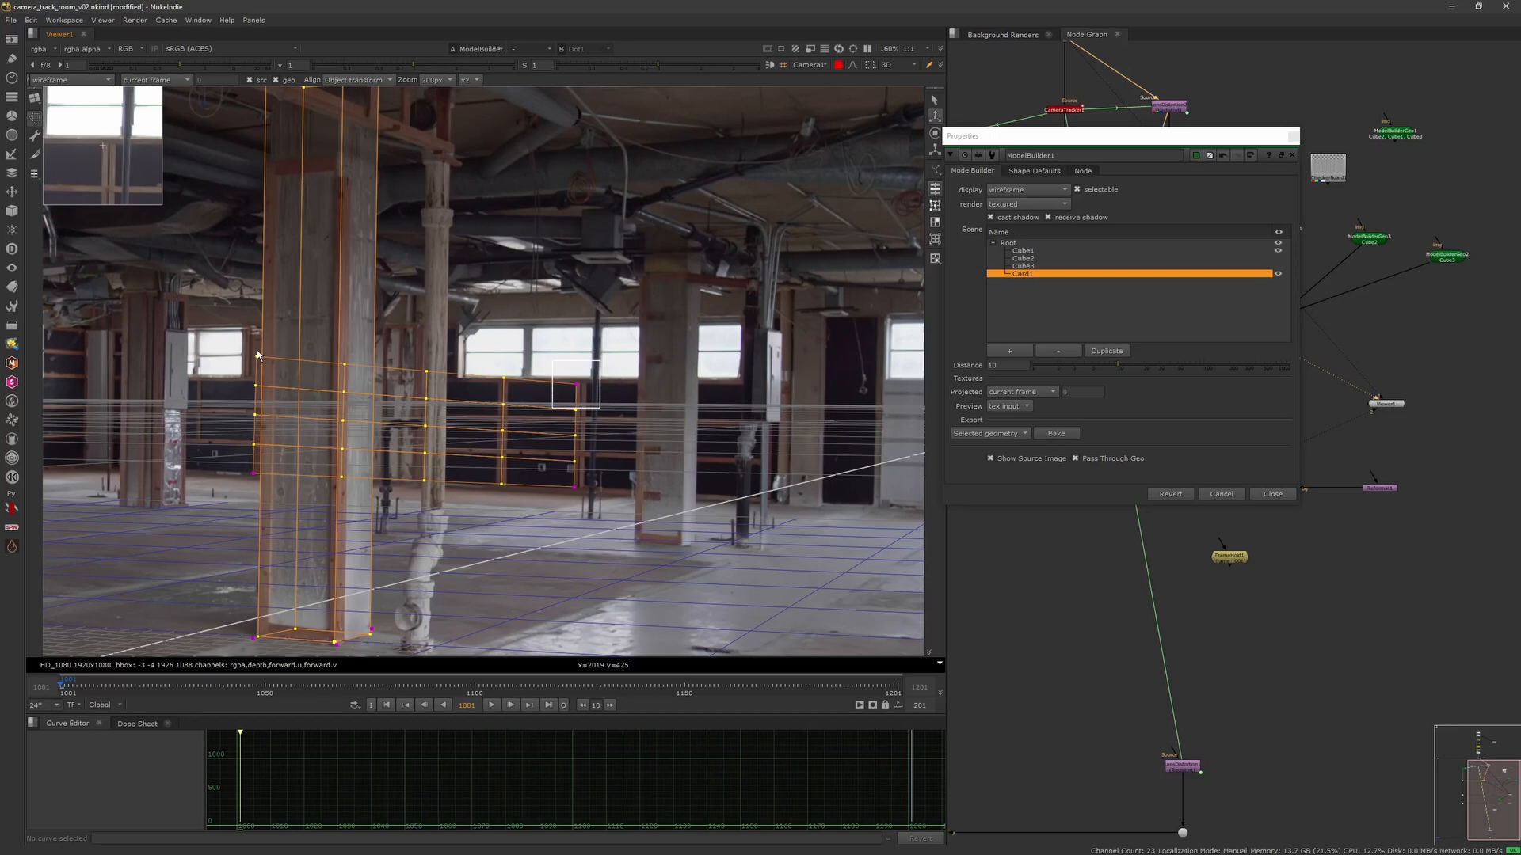
pyautogui.moveTo(313, 368); pyautogui.dragTo(255, 385)
pyautogui.moveTo(575, 486); pyautogui.dragTo(575, 492)
pyautogui.moveTo(255, 384); pyautogui.dragTo(256, 381)
pyautogui.moveTo(577, 384); pyautogui.dragTo(576, 384)
# Check the card's corners at frame 1201, refine its lower right corner and return to frame 1001.
pyautogui.moveTo(525, 694); pyautogui.dragTo(899, 688)
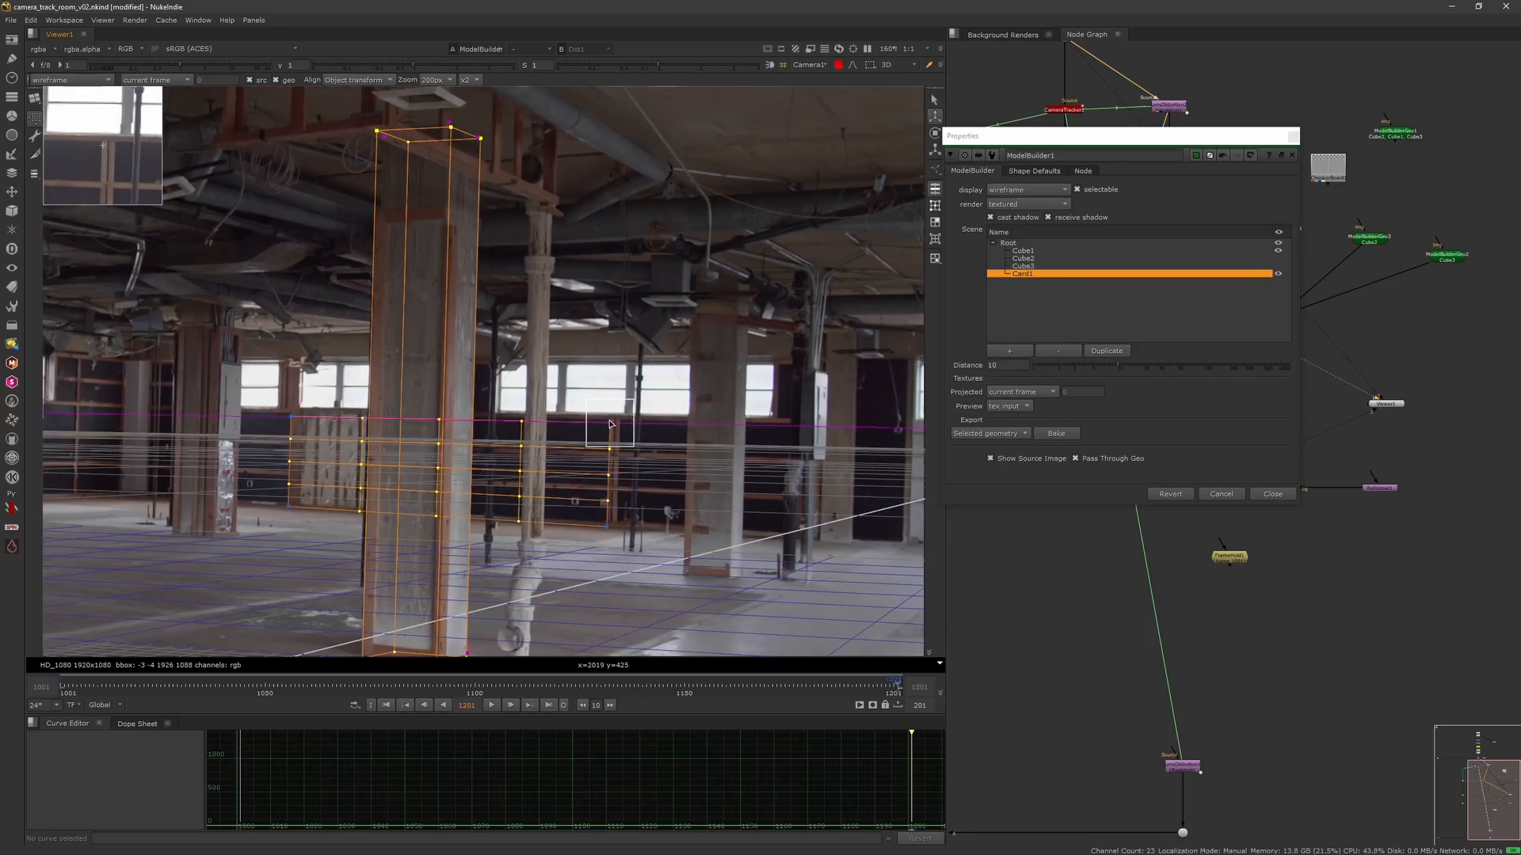
pyautogui.click(289, 507)
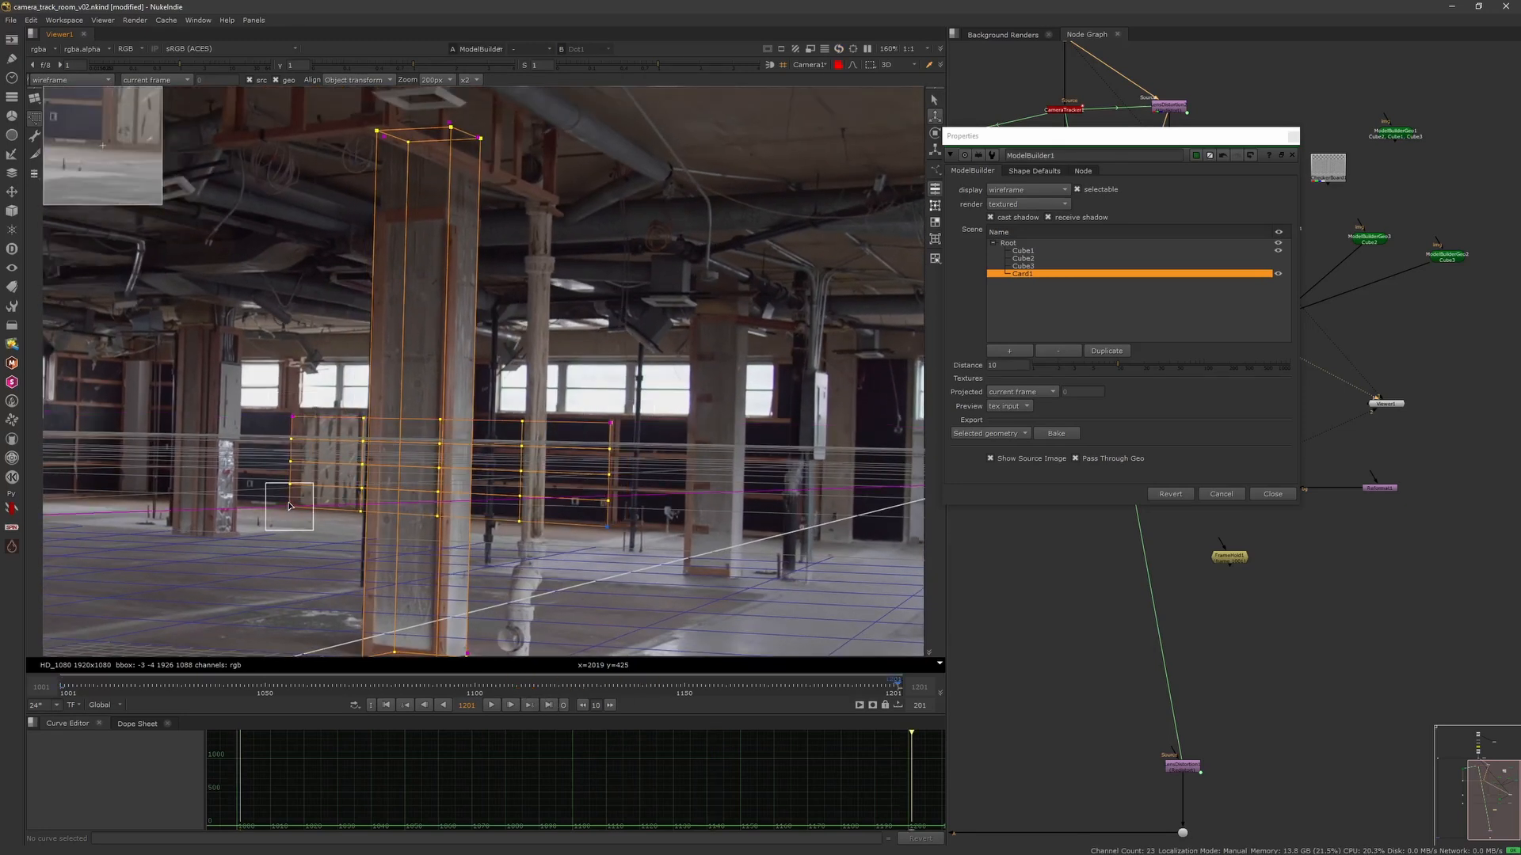
pyautogui.click(607, 525)
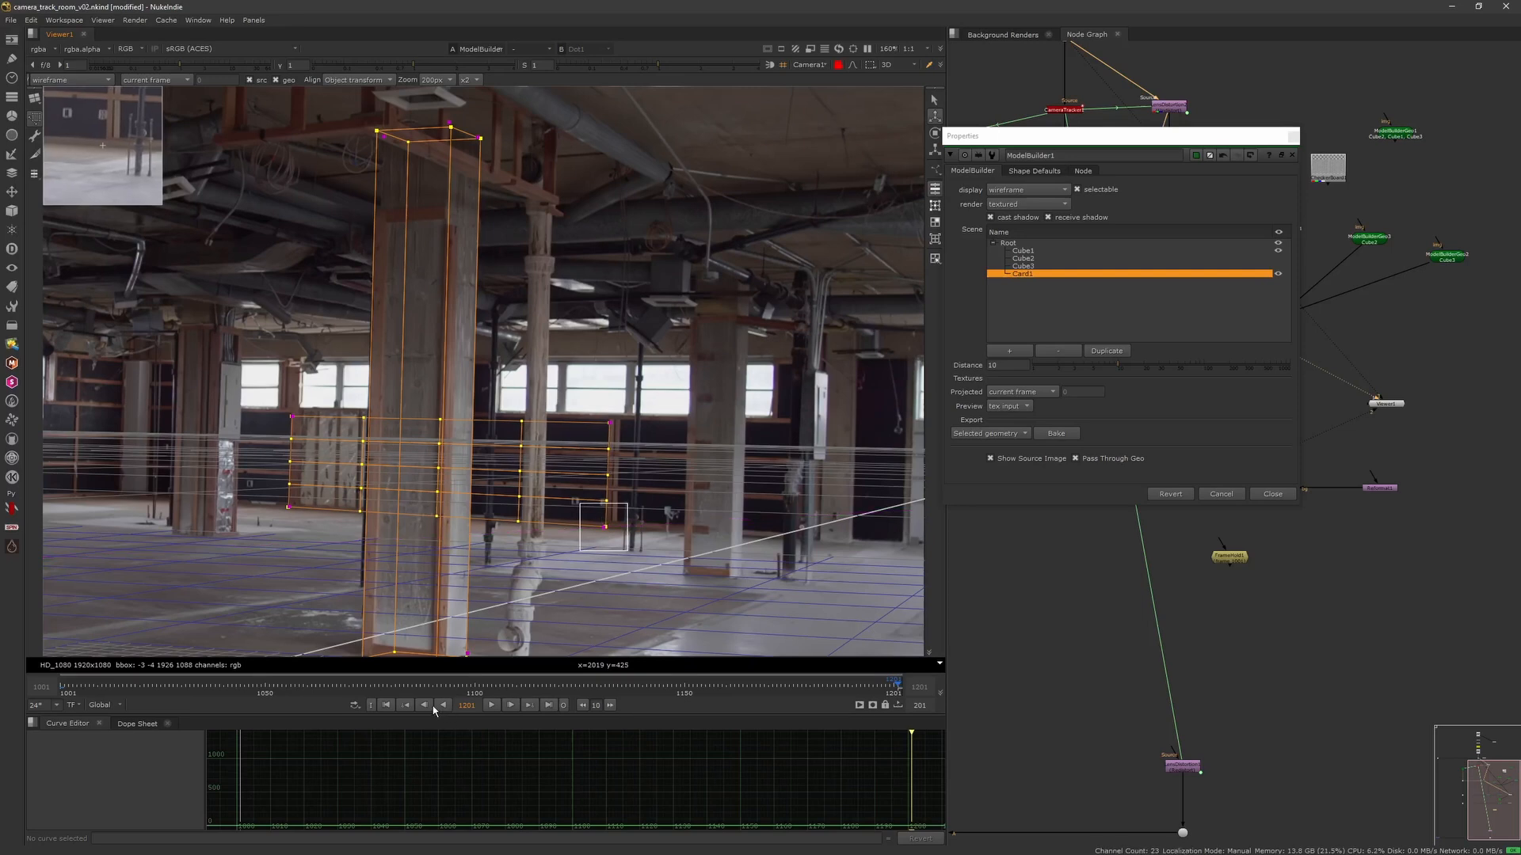
pyautogui.click(406, 705)
pyautogui.moveTo(575, 493); pyautogui.dragTo(577, 481)
pyautogui.moveTo(325, 688)
pyautogui.mouseDown()
pyautogui.moveTo(866, 677)
pyautogui.moveTo(64, 683)
pyautogui.mouseUp()
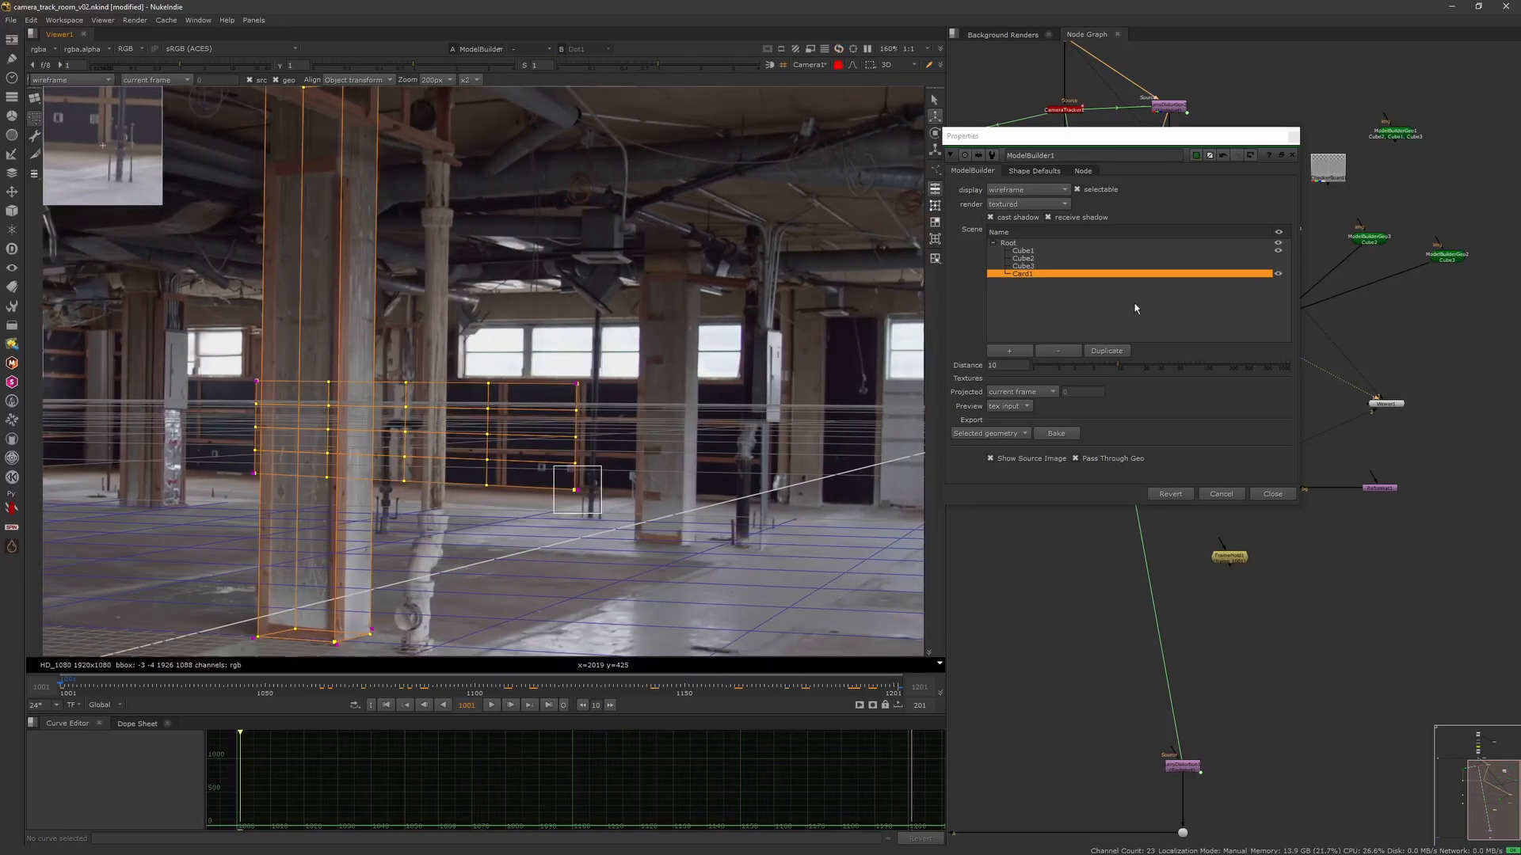
# Add a second card overlapping the first at frame 1001, try adjusting its corners and scrub the shot.
pyautogui.click(34, 97)
pyautogui.click(34, 98)
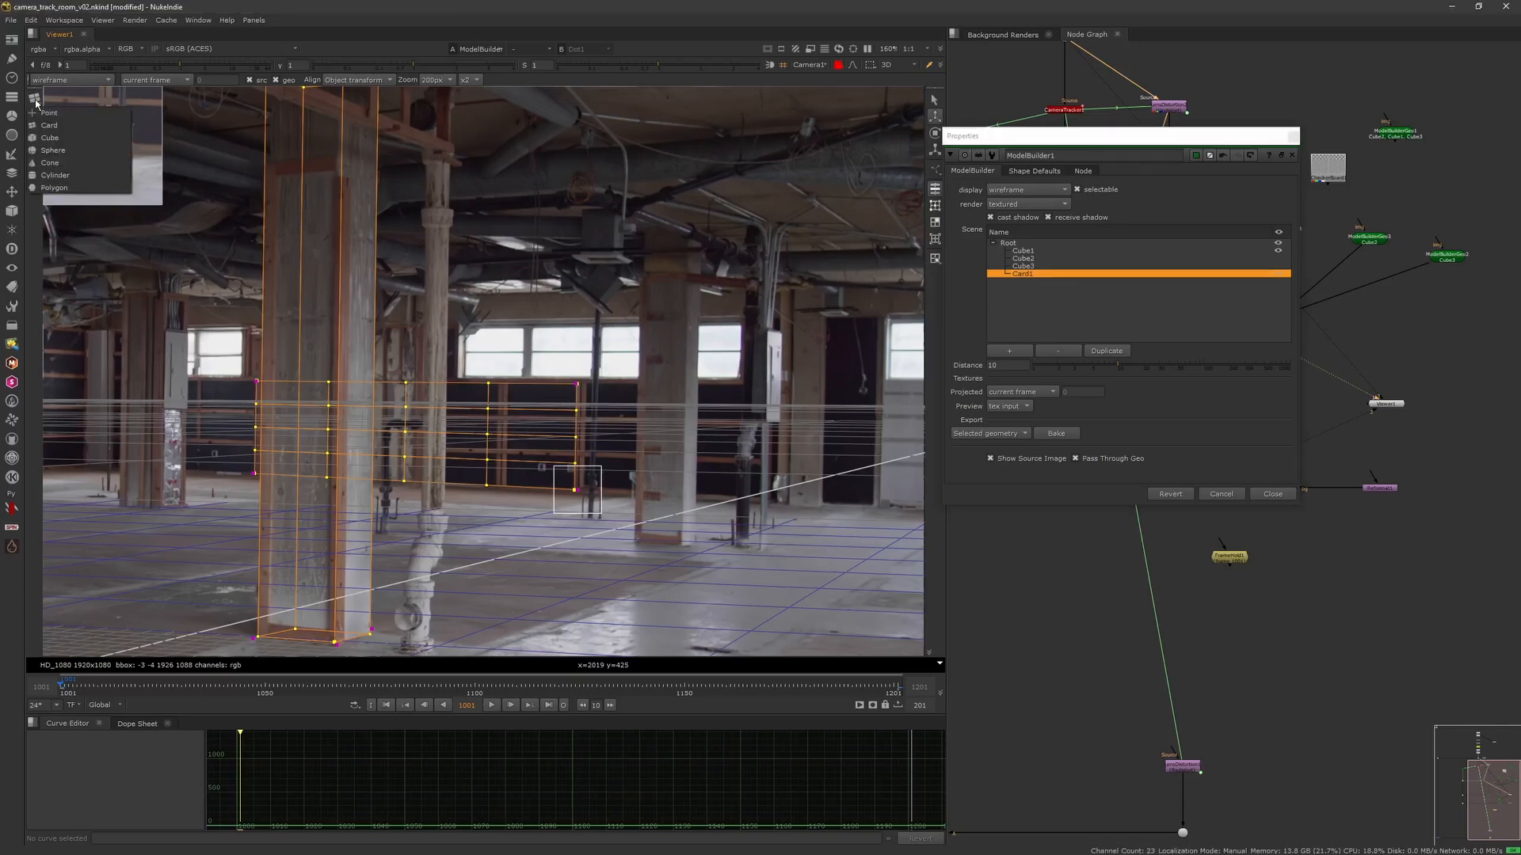
pyautogui.click(70, 125)
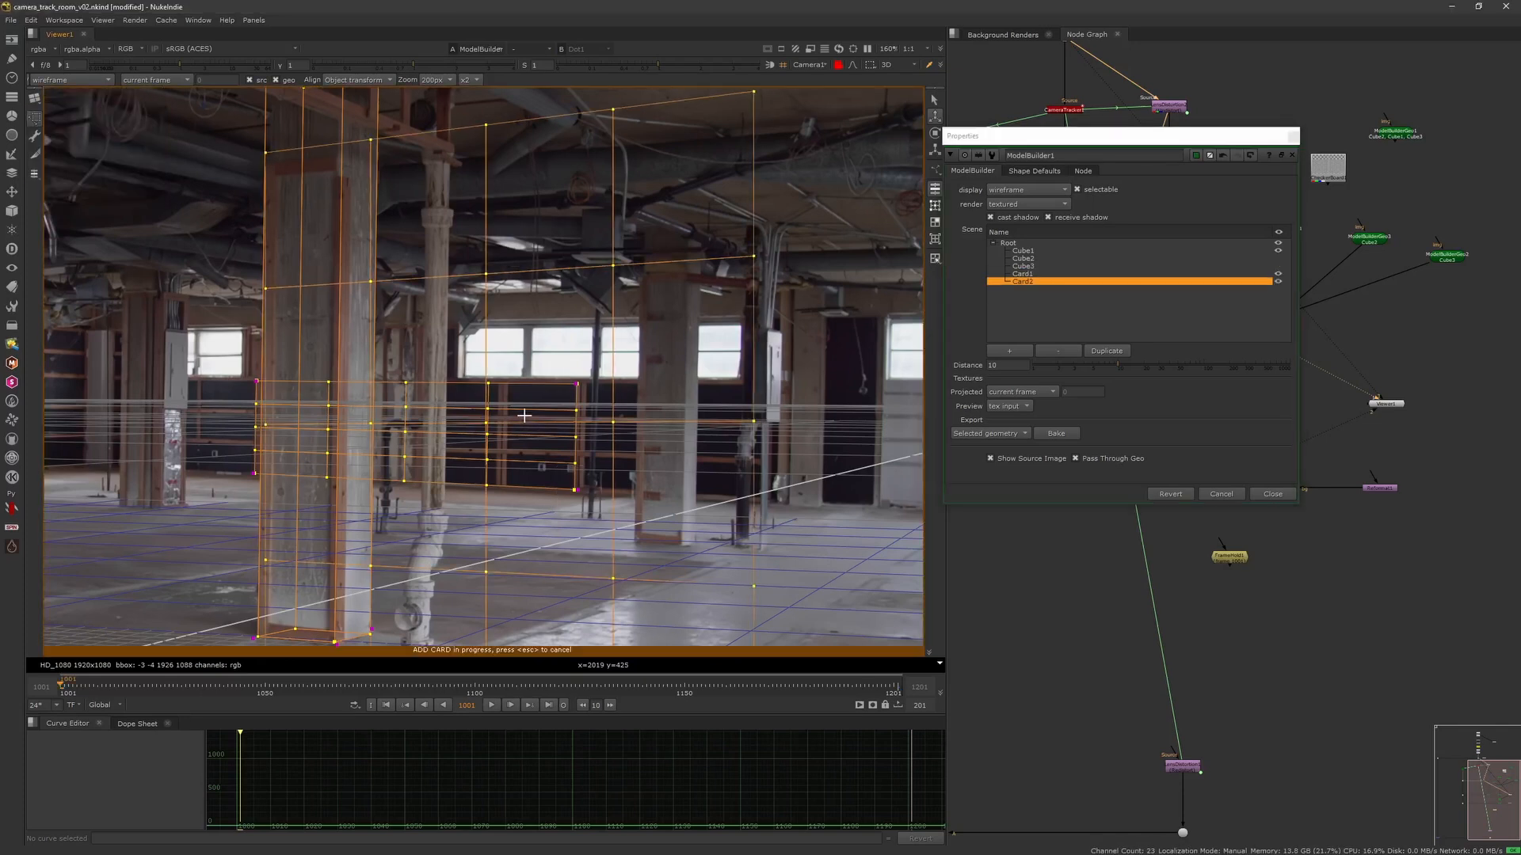
pyautogui.moveTo(631, 259); pyautogui.dragTo(200, 381)
pyautogui.moveTo(256, 623); pyautogui.dragTo(234, 518, button='middle')
pyautogui.scroll(-3, 235, 519)
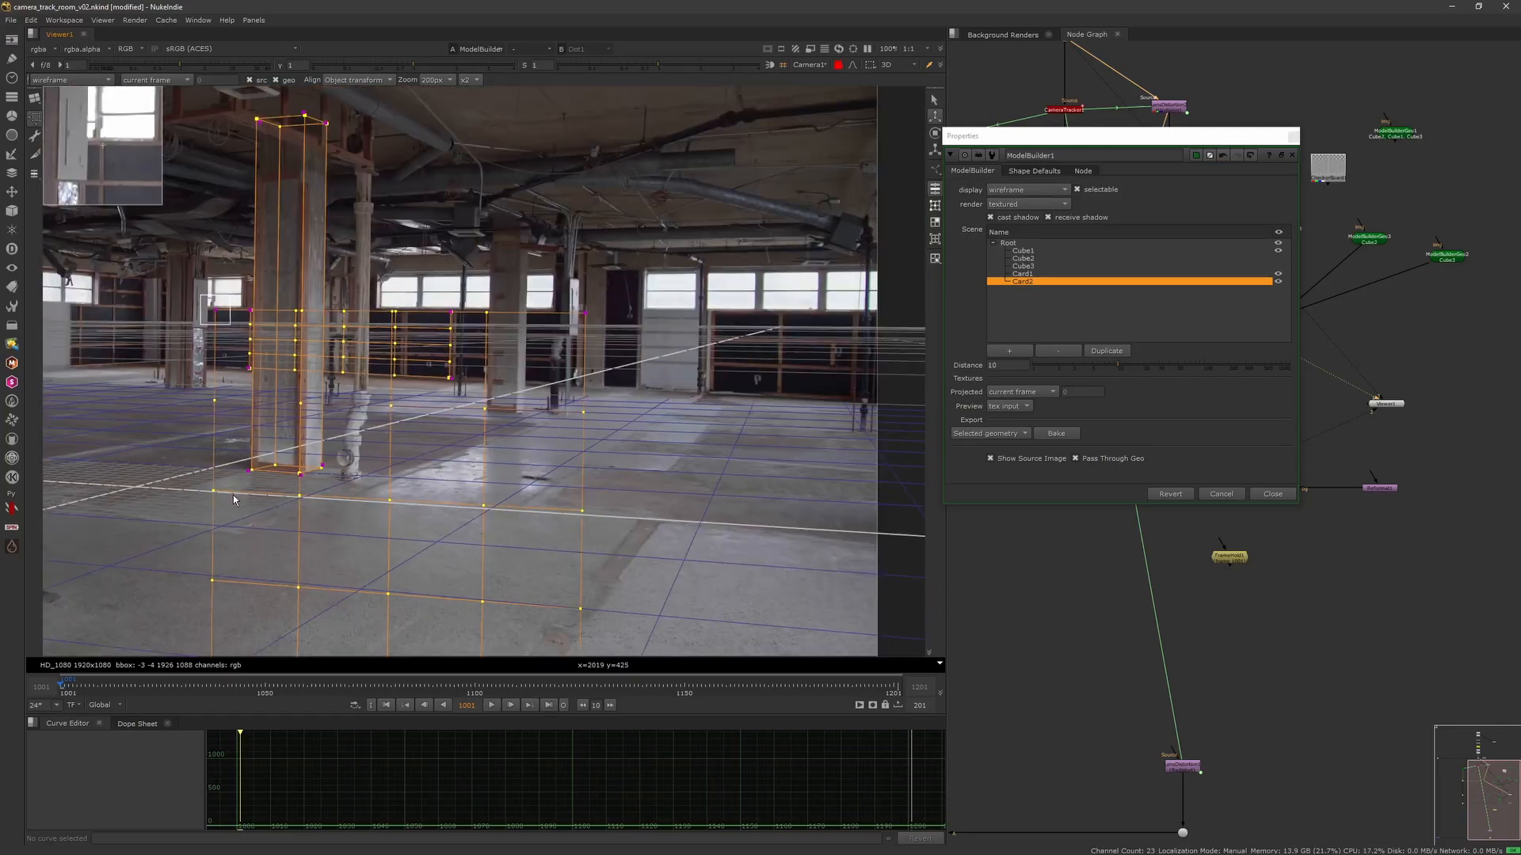
pyautogui.moveTo(551, 347); pyautogui.dragTo(580, 360)
pyautogui.moveTo(341, 686); pyautogui.dragTo(266, 715)
# Delete both trial cards from the ModelBuilder scene and return to frame 1001.
pyautogui.click(1058, 351)
pyautogui.click(386, 705)
pyautogui.click(1043, 274)
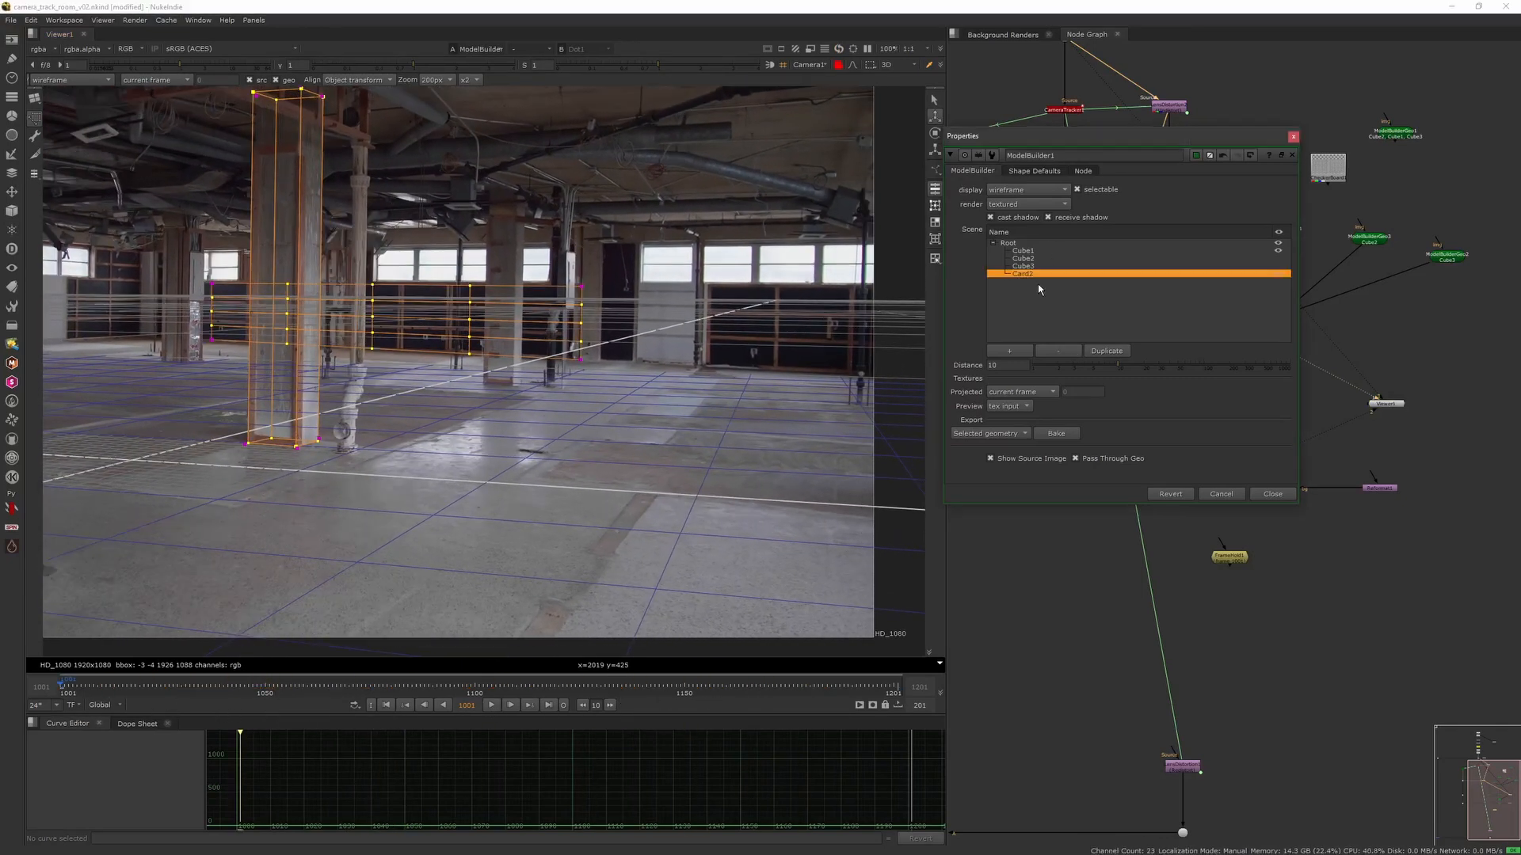
pyautogui.click(1055, 351)
# Add a card at frame 1001 and fit its four corners roughly to the white door on the back wall.
pyautogui.moveTo(634, 325); pyautogui.dragTo(600, 396, button='middle')
pyautogui.click(34, 99)
pyautogui.moveTo(612, 388); pyautogui.dragTo(544, 382)
pyautogui.scroll(2, 720, 452)
pyautogui.moveTo(491, 457); pyautogui.dragTo(569, 429)
pyautogui.moveTo(571, 259); pyautogui.dragTo(575, 276)
pyautogui.moveTo(745, 299); pyautogui.dragTo(646, 274)
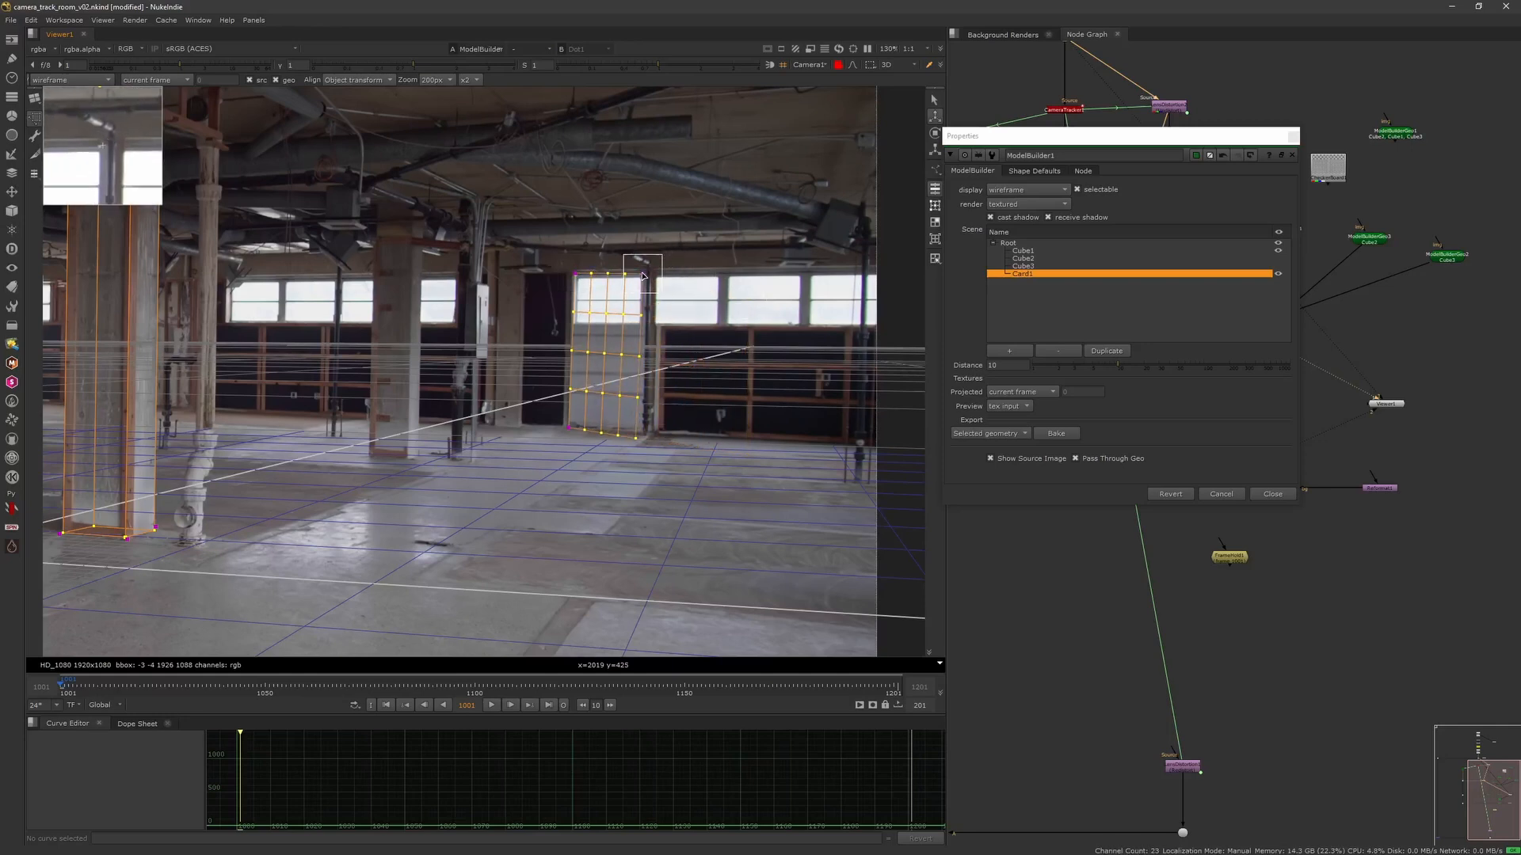
pyautogui.moveTo(636, 435); pyautogui.dragTo(644, 428)
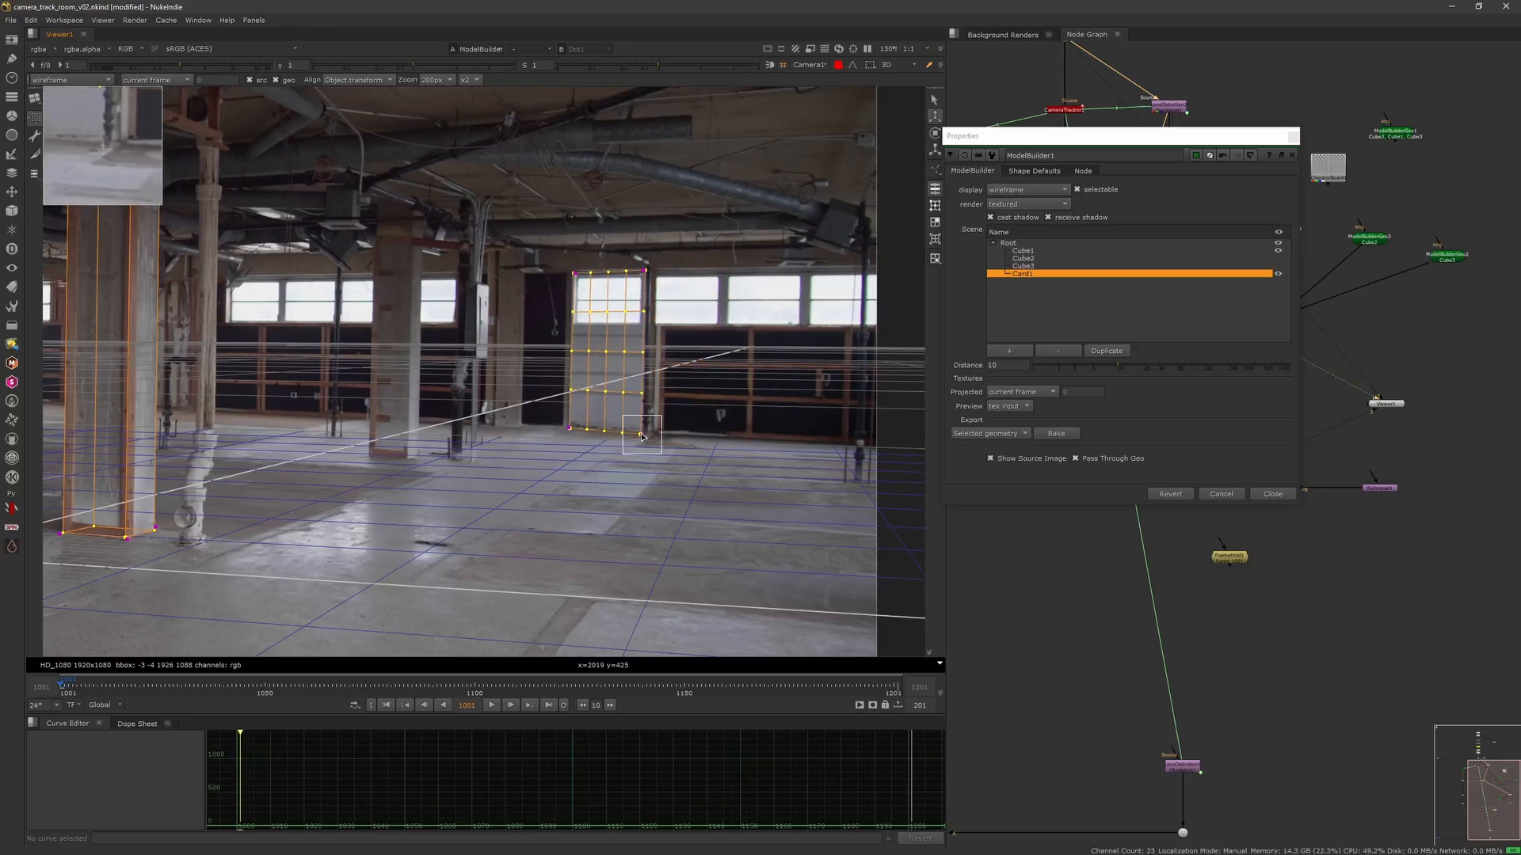
pyautogui.moveTo(649, 430); pyautogui.dragTo(644, 434)
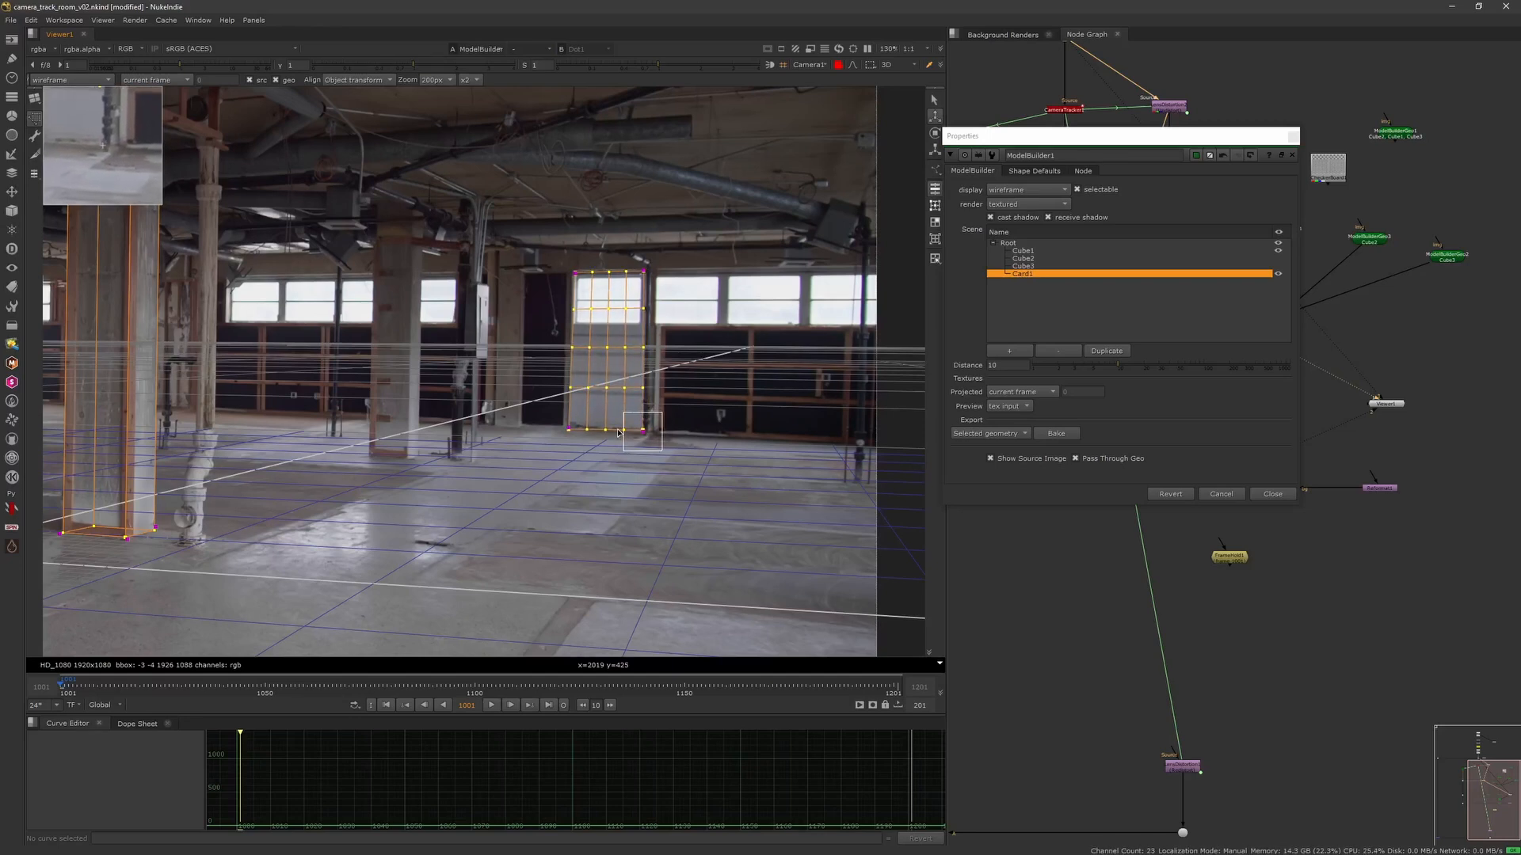
# Refine the door card's corners so they follow the white door's edges precisely at frame 1001.
pyautogui.scroll(3, 568, 426)
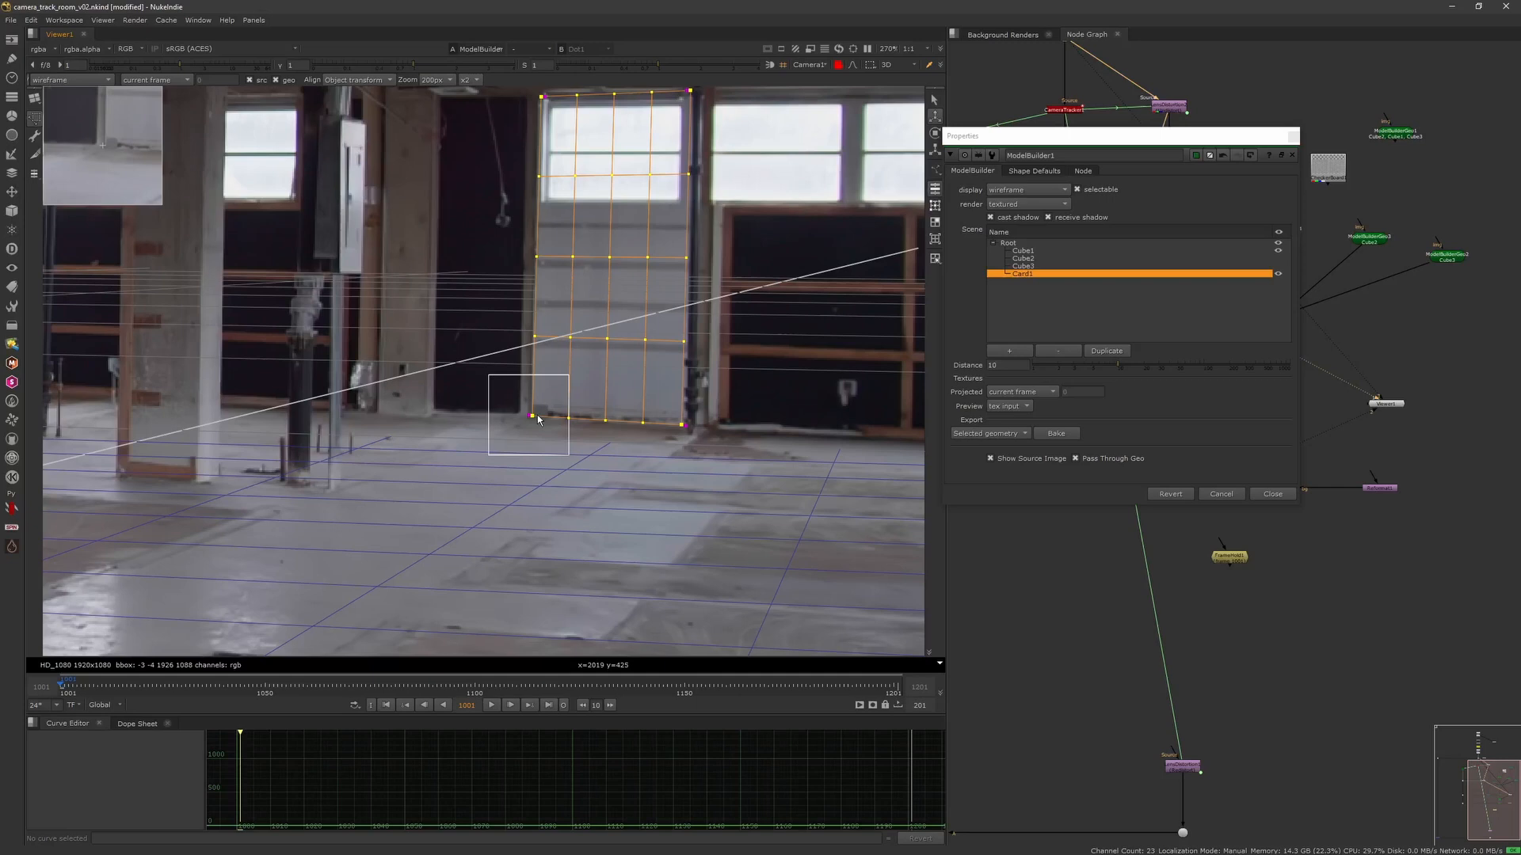
pyautogui.moveTo(680, 424); pyautogui.dragTo(686, 428)
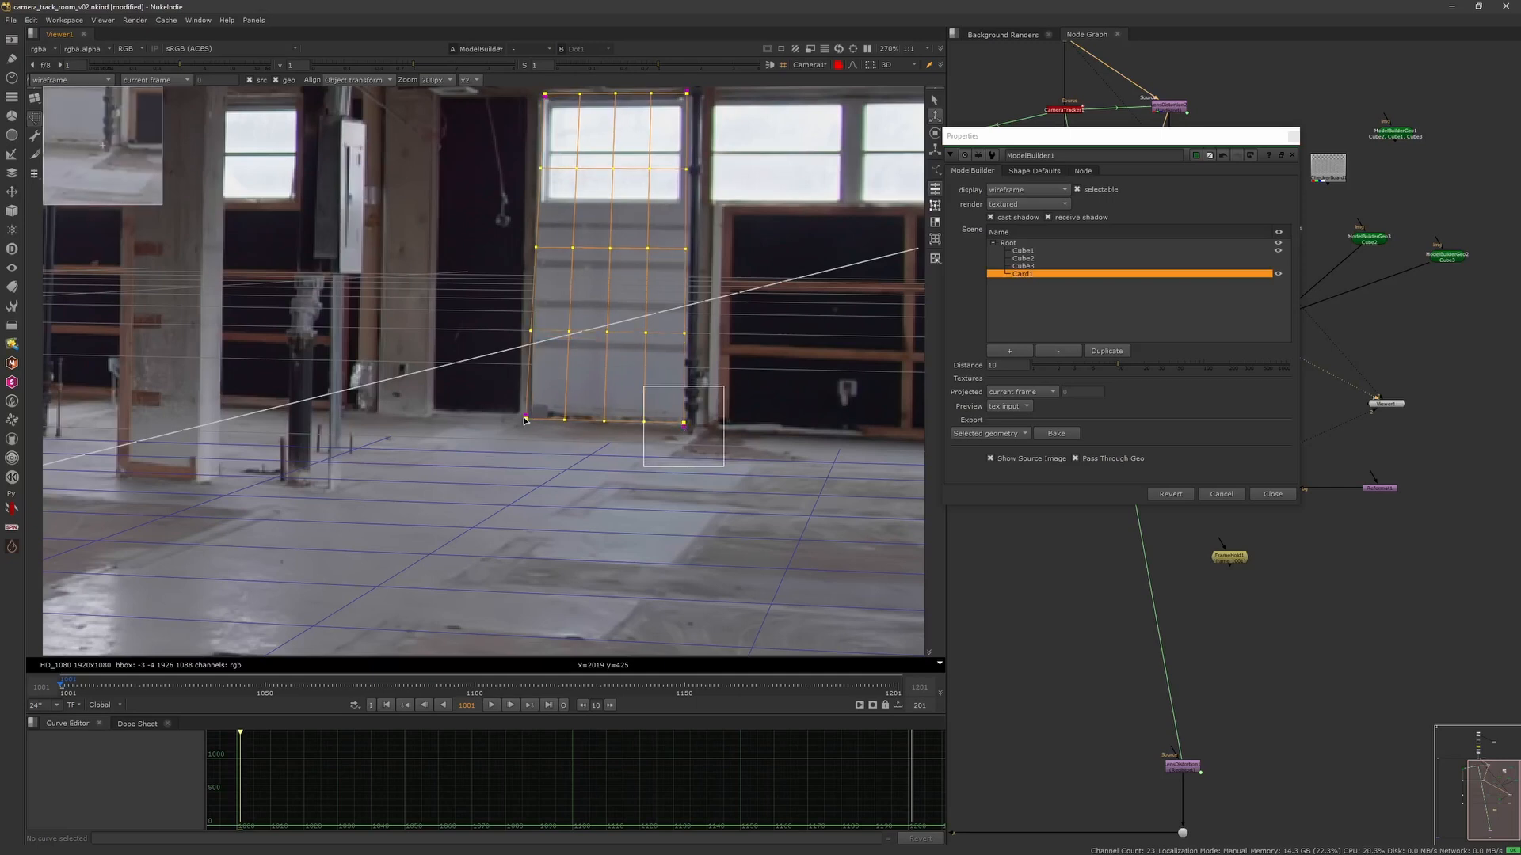
pyautogui.moveTo(526, 420); pyautogui.dragTo(530, 418)
pyautogui.moveTo(521, 415); pyautogui.dragTo(508, 539, button='middle')
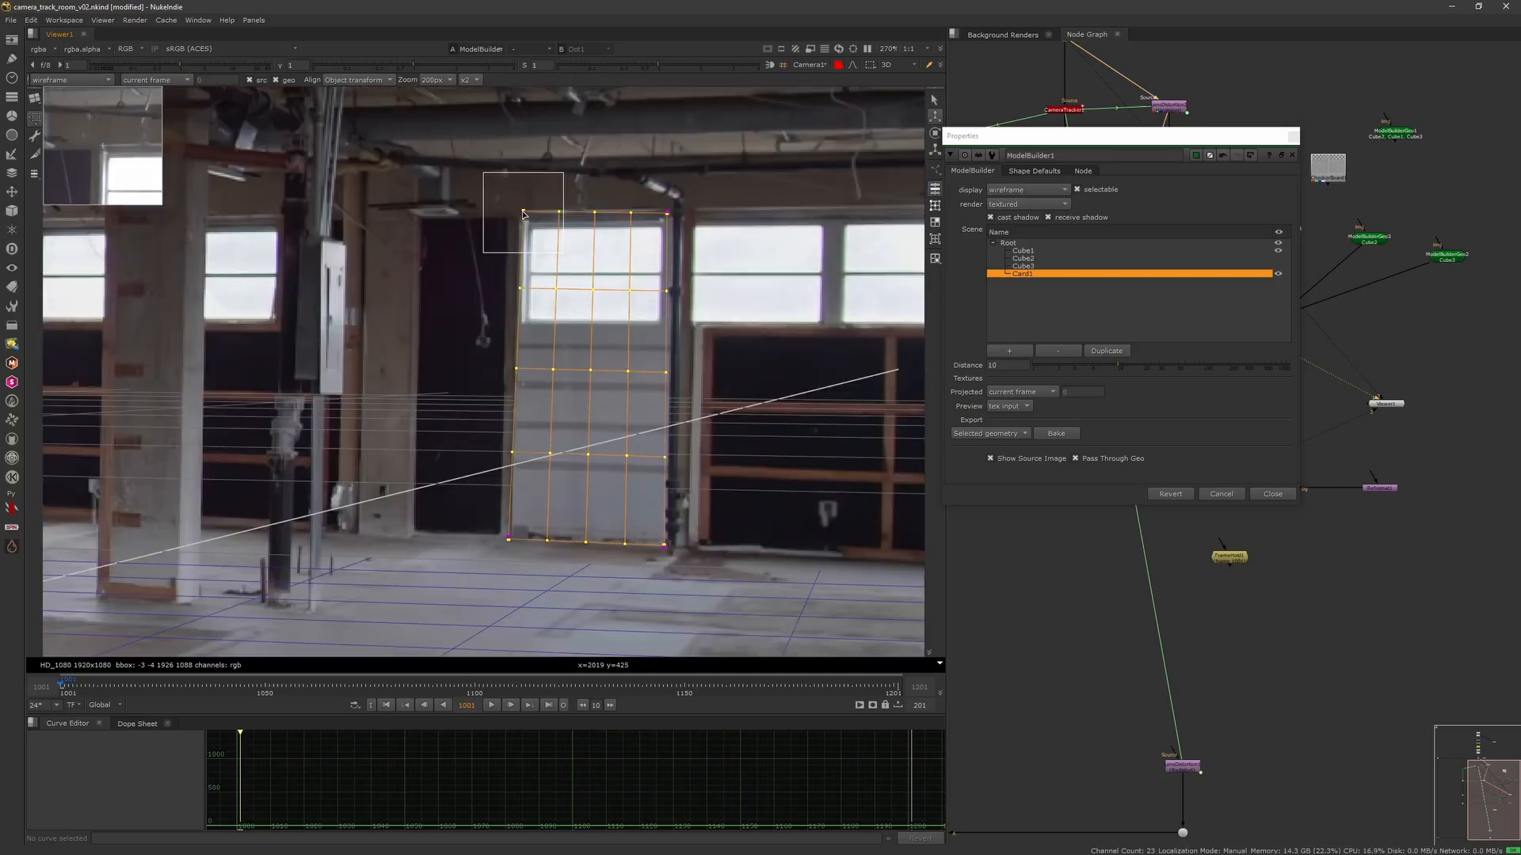
pyautogui.moveTo(668, 216); pyautogui.dragTo(675, 209)
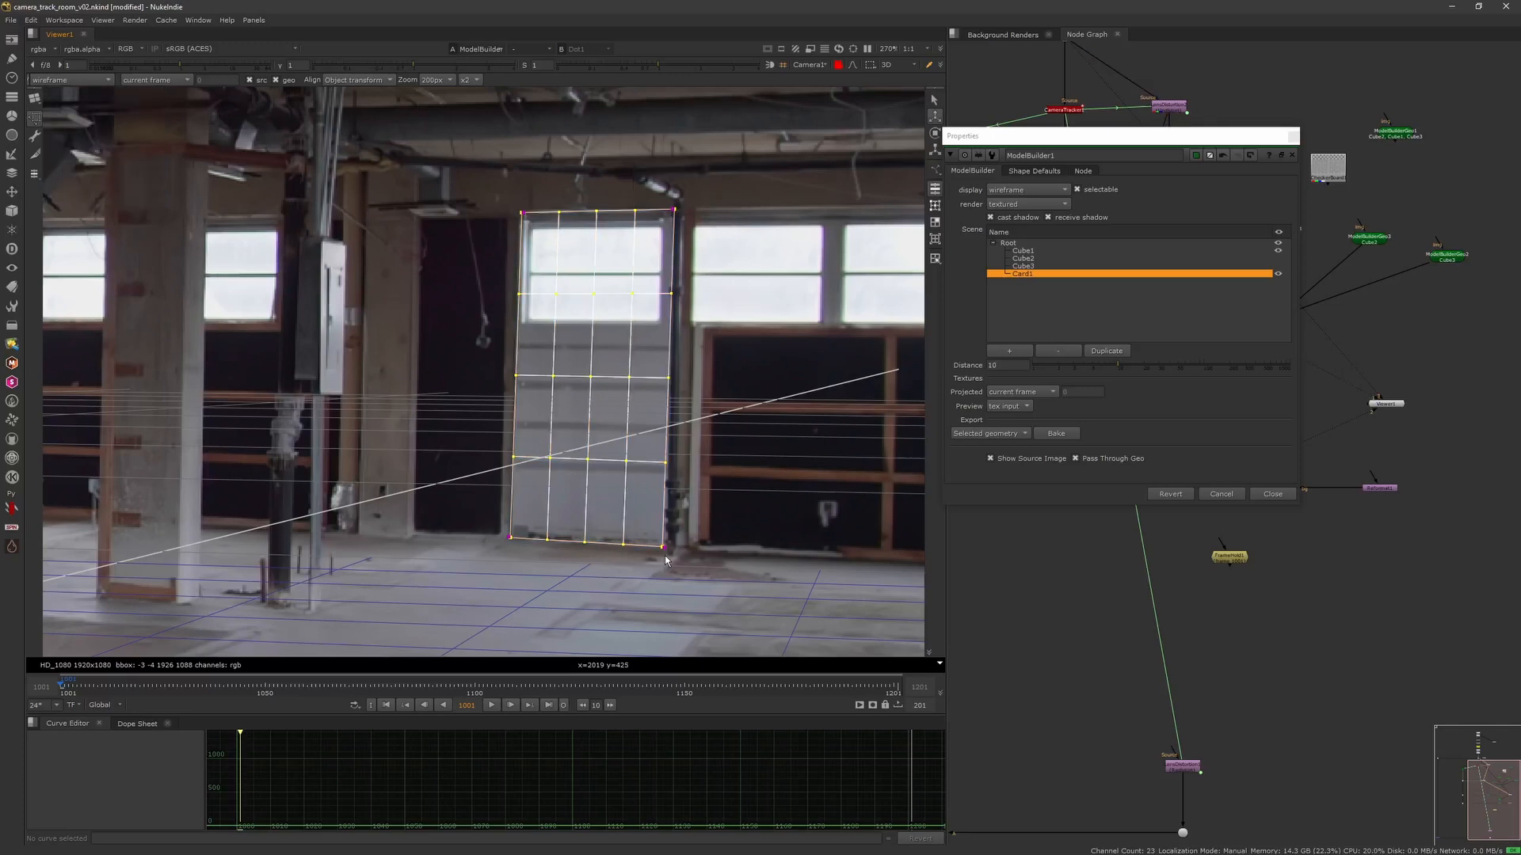
pyautogui.moveTo(667, 549); pyautogui.dragTo(664, 545)
pyautogui.moveTo(511, 538); pyautogui.dragTo(513, 536)
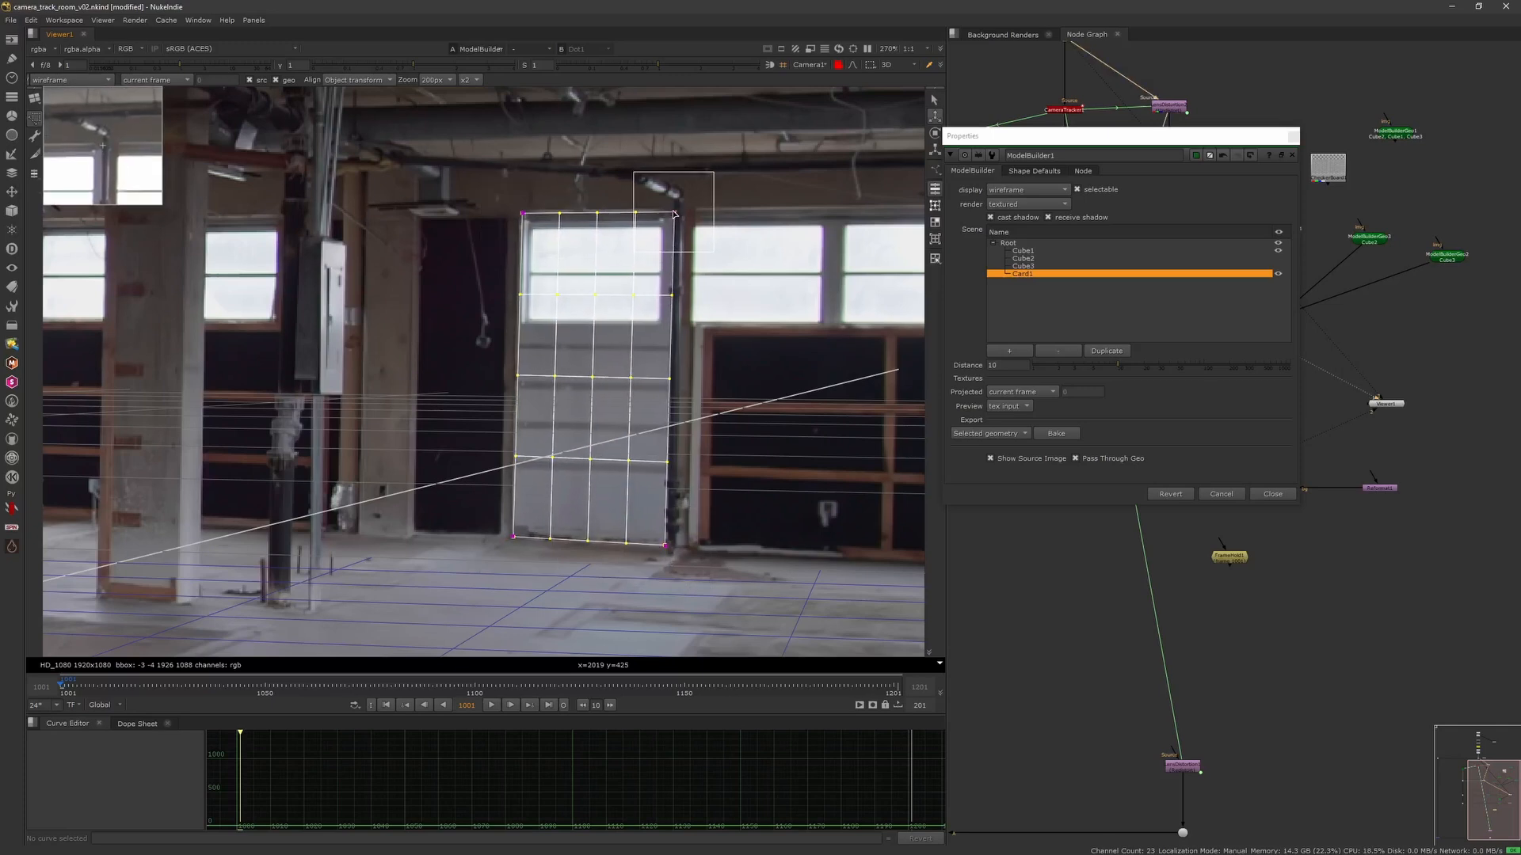
# Realign the door card's corners to the white door at frame 1201.
pyautogui.scroll(-3, 674, 329)
pyautogui.moveTo(675, 330); pyautogui.dragTo(610, 404, button='middle')
pyautogui.click(548, 705)
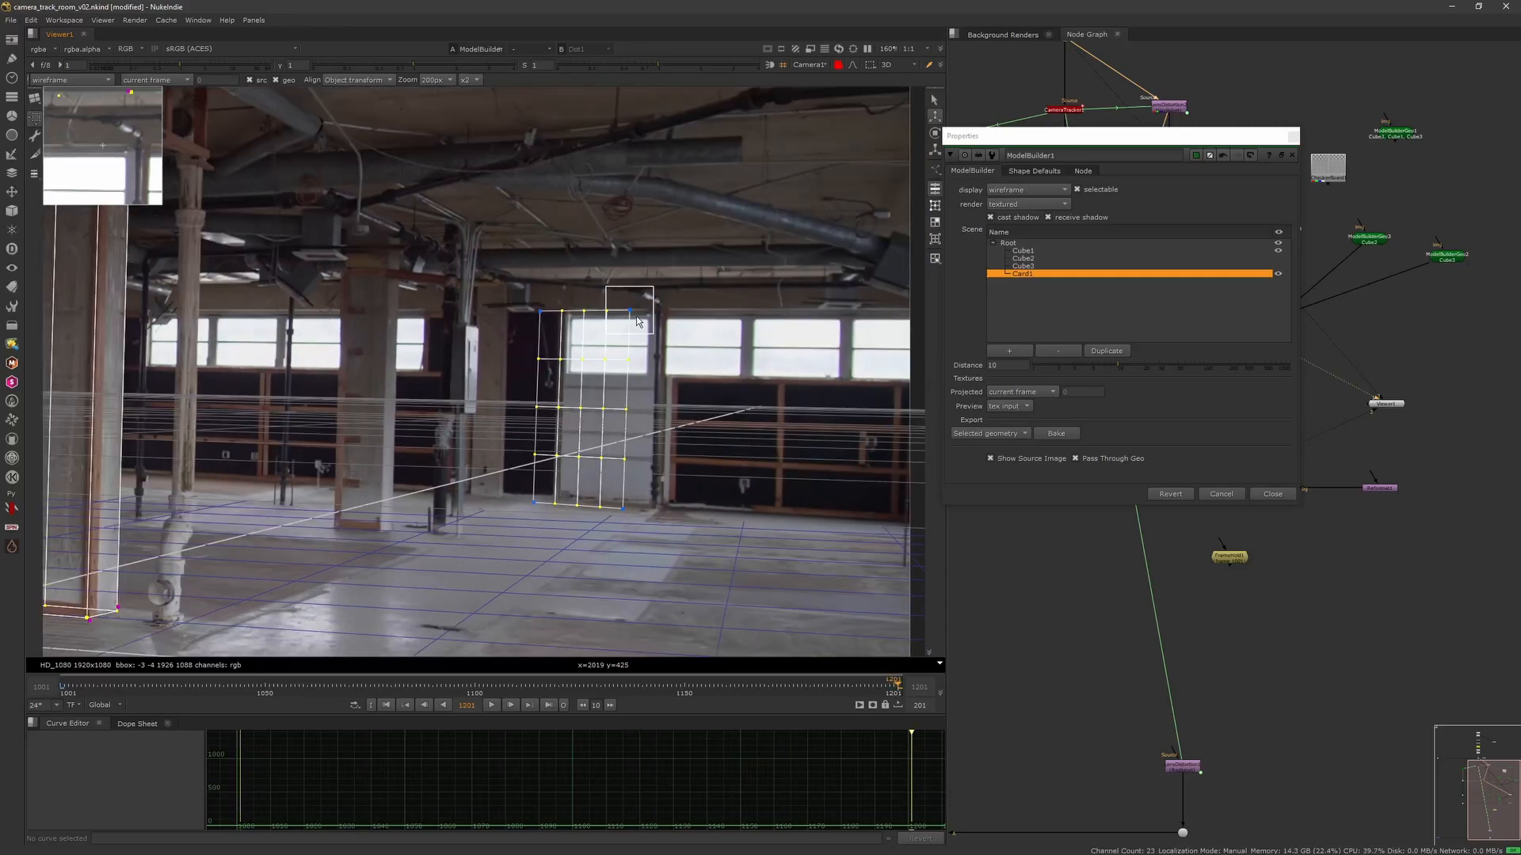
pyautogui.moveTo(570, 311); pyautogui.dragTo(569, 310)
pyautogui.moveTo(562, 500); pyautogui.dragTo(559, 500)
pyautogui.moveTo(650, 502); pyautogui.dragTo(652, 496)
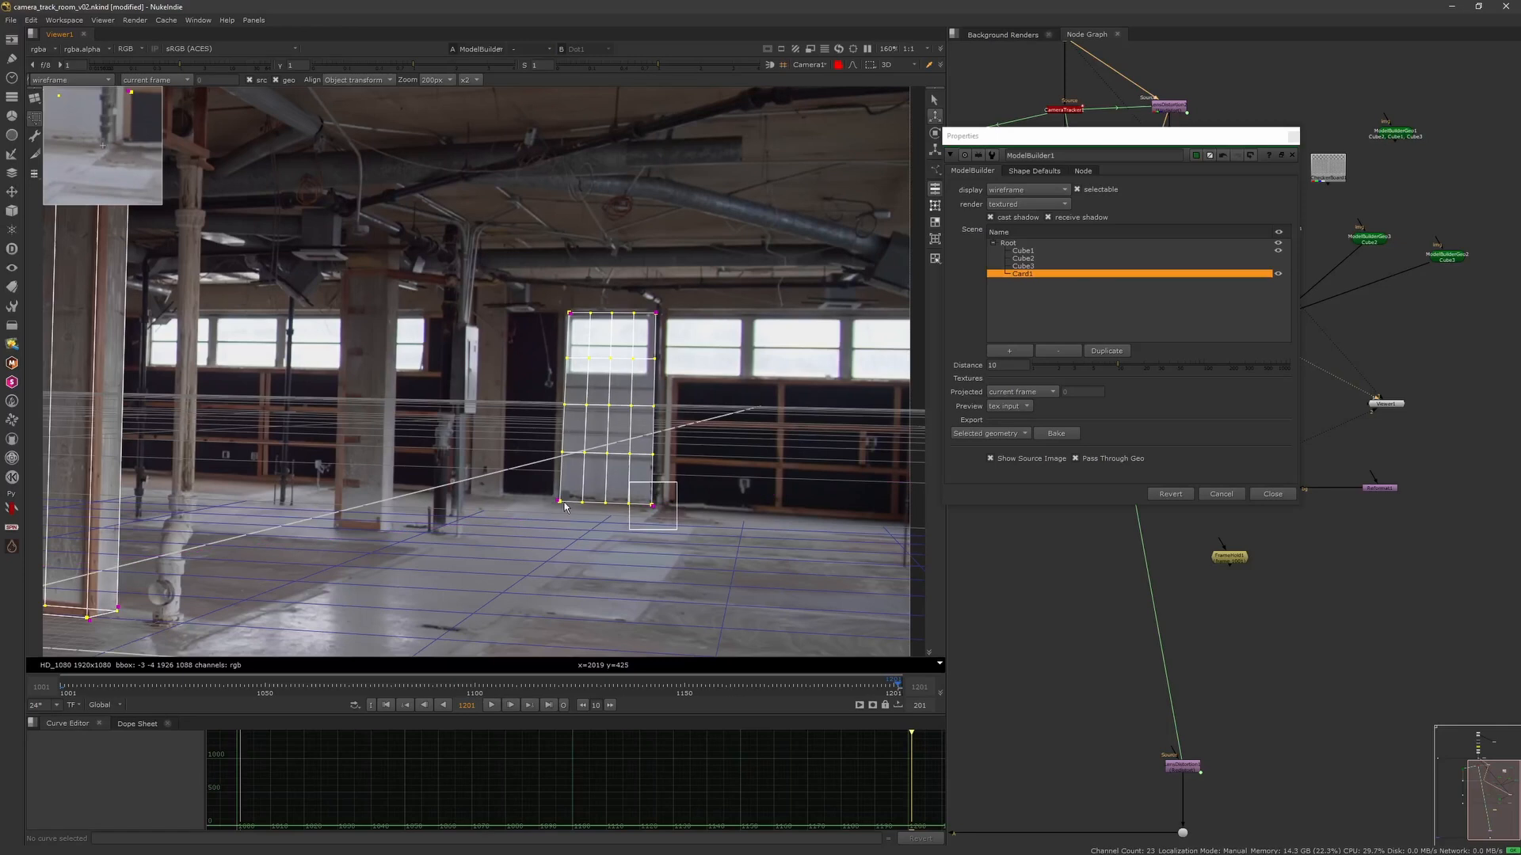
pyautogui.moveTo(560, 500); pyautogui.dragTo(559, 501)
pyautogui.moveTo(650, 504); pyautogui.dragTo(654, 503)
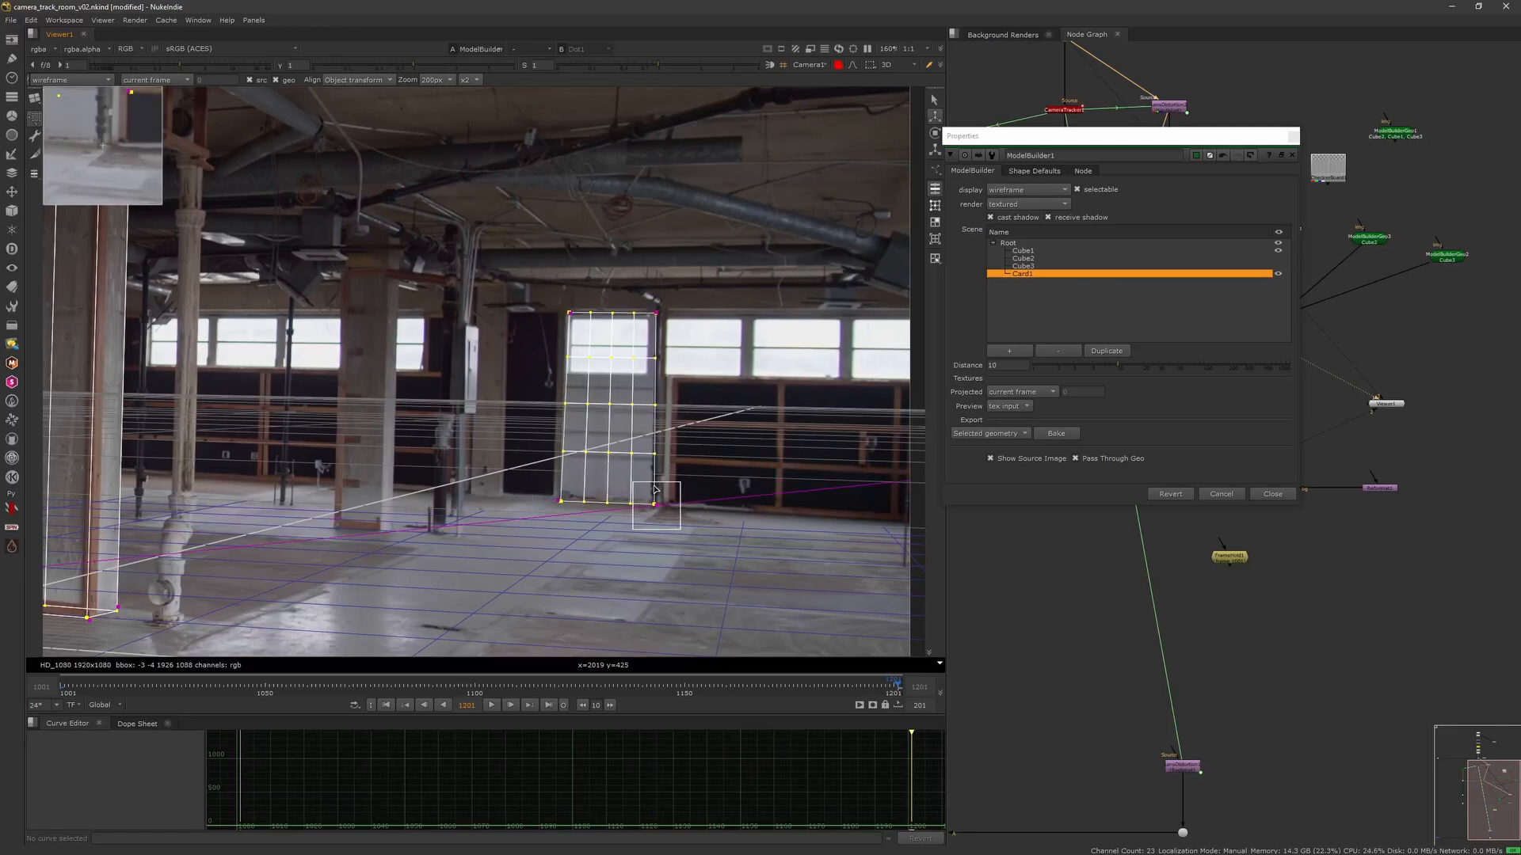
# Scrub the shot to check the door card, return to frame 1201 and delete the card.
pyautogui.moveTo(685, 692); pyautogui.dragTo(119, 702)
pyautogui.click(548, 705)
pyautogui.click(1058, 350)
# Add a card at frame 1201 covering the back wall from the white door's left edge to beyond the windows.
pyautogui.moveTo(374, 223); pyautogui.dragTo(150, 228, button='middle')
pyautogui.click(35, 103)
pyautogui.moveTo(343, 318); pyautogui.dragTo(373, 376)
pyautogui.moveTo(232, 207); pyautogui.dragTo(345, 322)
pyautogui.moveTo(624, 602); pyautogui.dragTo(667, 526)
pyautogui.moveTo(344, 525); pyautogui.dragTo(333, 504)
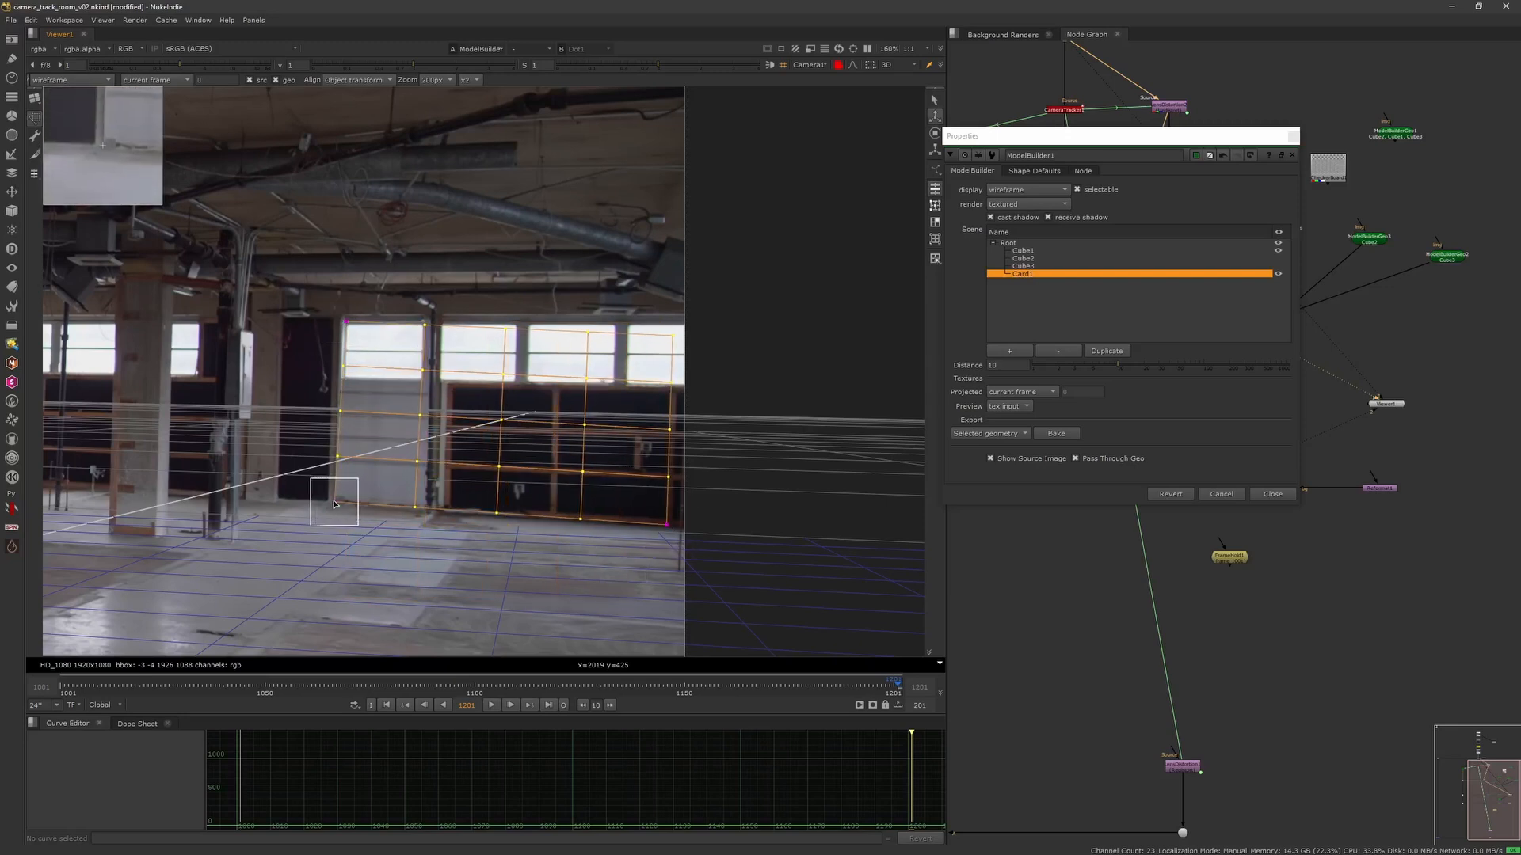
# Refine the back wall card's corners along the window tops, floor line and door edge at frame 1201.
pyautogui.moveTo(673, 336); pyautogui.dragTo(674, 313)
pyautogui.moveTo(345, 321); pyautogui.dragTo(341, 315)
pyautogui.moveTo(667, 529); pyautogui.dragTo(665, 528)
pyautogui.moveTo(674, 314); pyautogui.dragTo(671, 312)
pyautogui.moveTo(335, 503); pyautogui.dragTo(333, 504)
pyautogui.moveTo(340, 314); pyautogui.dragTo(340, 316)
# Check the back wall card at frame 1001, move to a mid-shot frame and realign its corners to the wall.
pyautogui.click(386, 705)
pyautogui.scroll(-10, 373, 416)
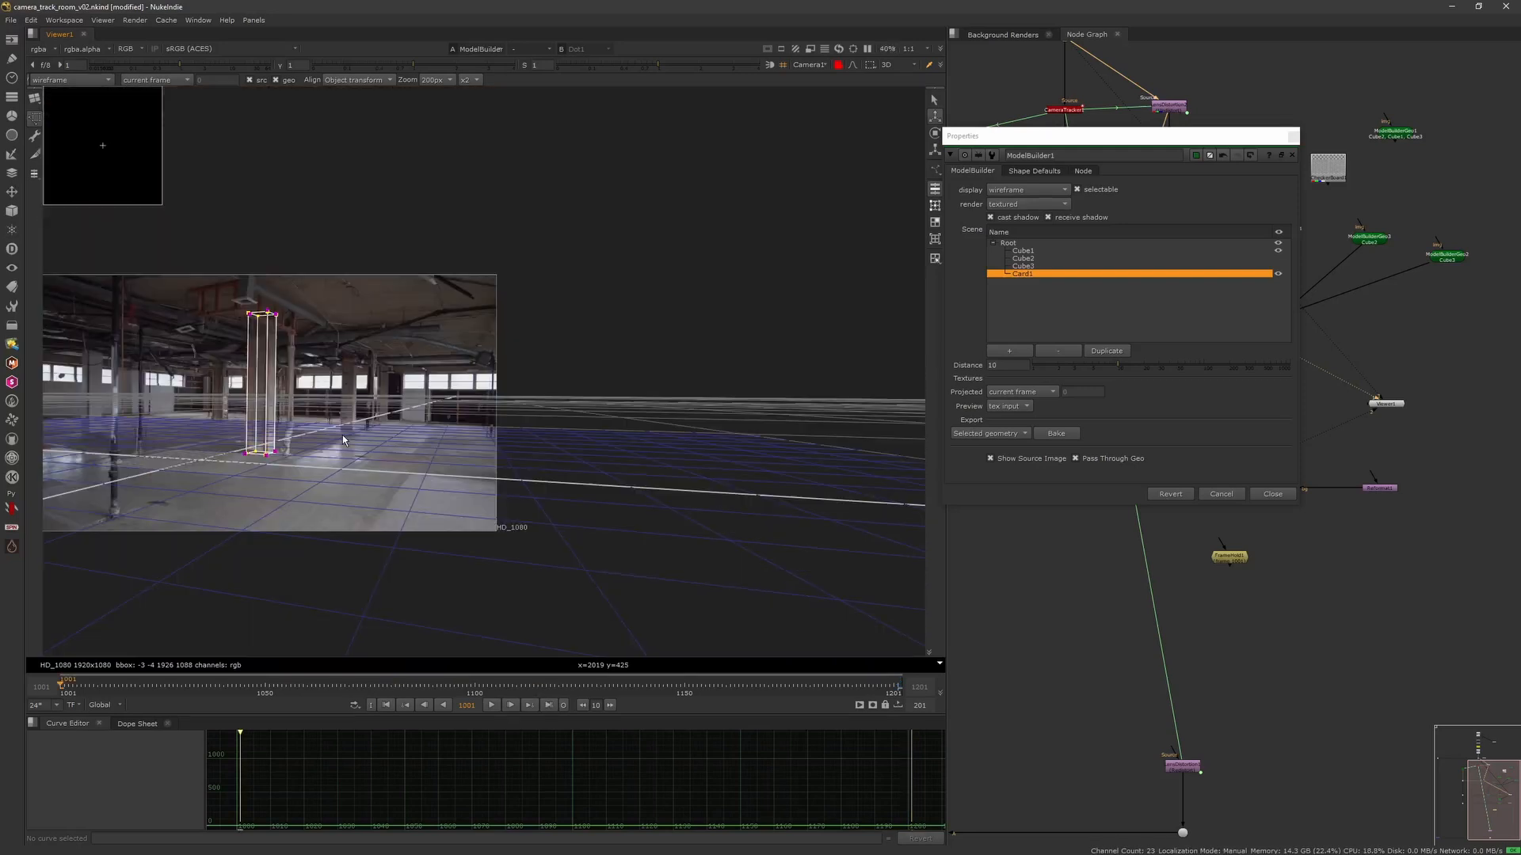
pyautogui.moveTo(397, 466); pyautogui.dragTo(477, 404, button='middle')
pyautogui.scroll(6, 477, 406)
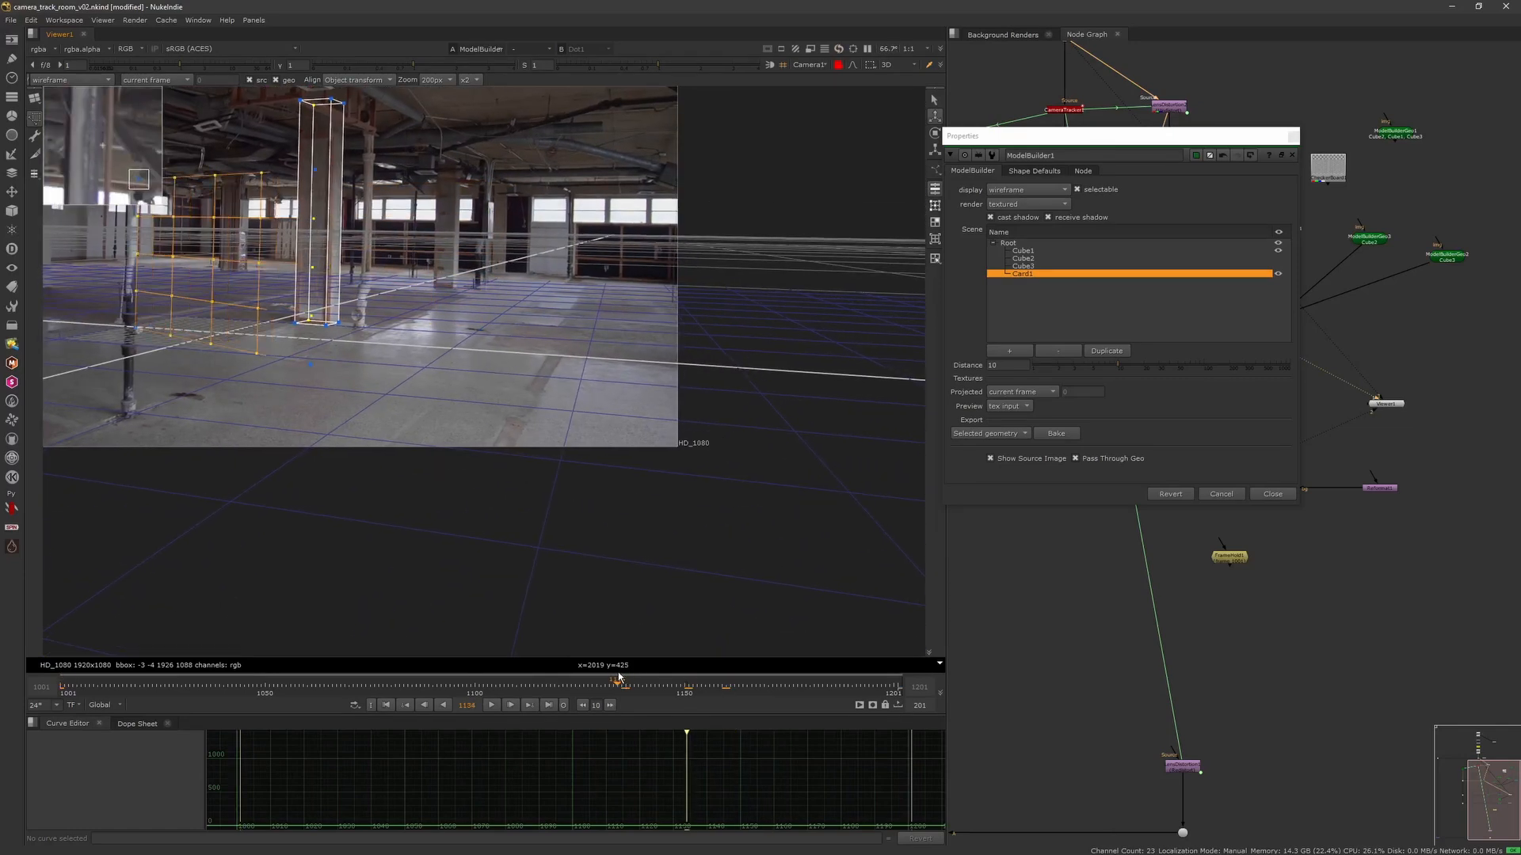
pyautogui.click(618, 672)
pyautogui.moveTo(339, 314); pyautogui.dragTo(628, 333)
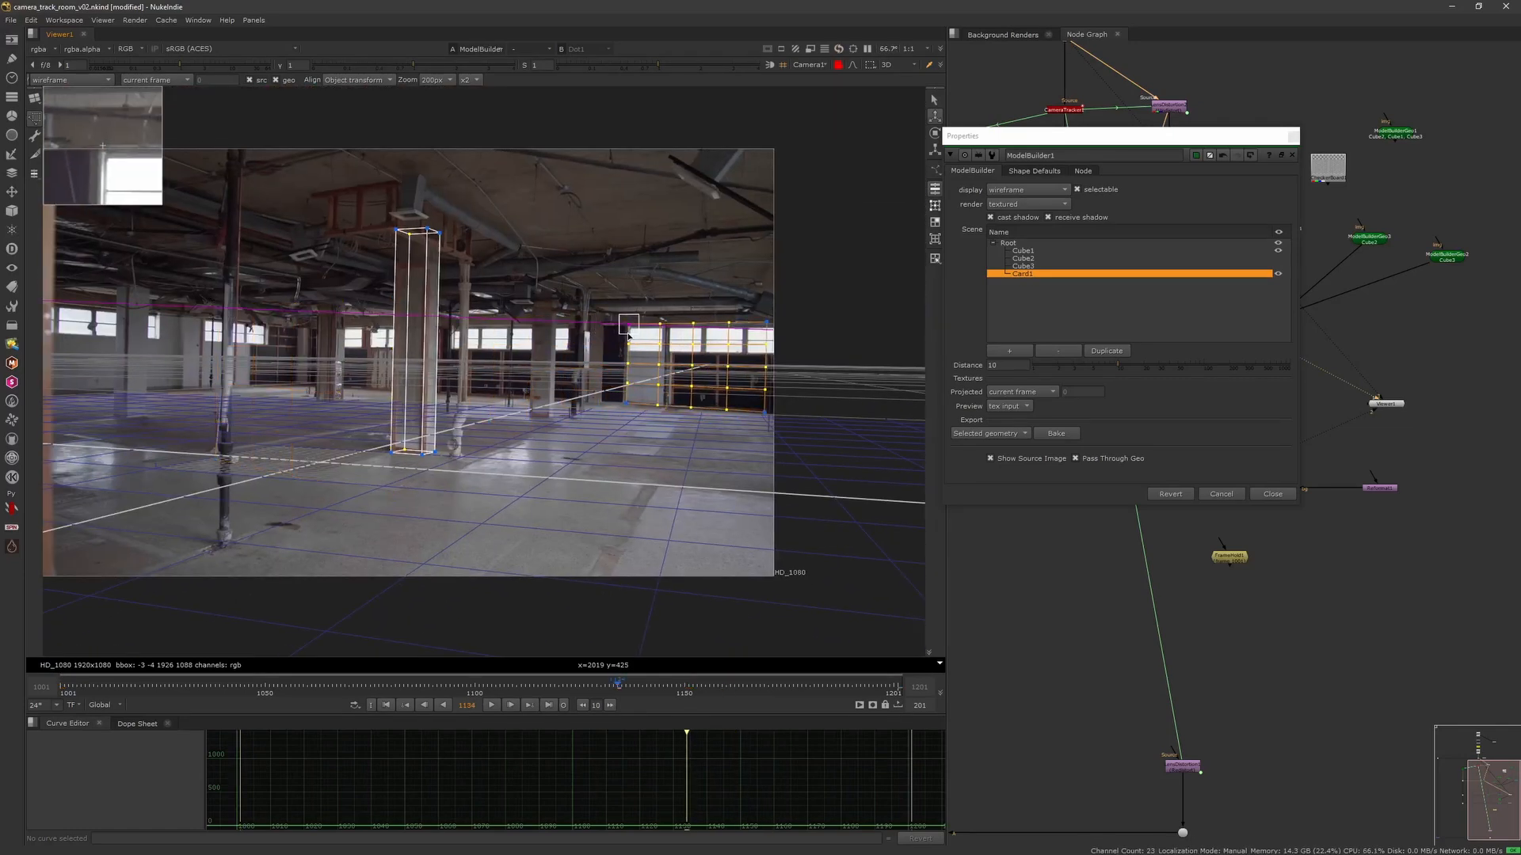
pyautogui.scroll(4, 650, 476)
pyautogui.moveTo(650, 476); pyautogui.dragTo(507, 578, button='middle')
pyautogui.moveTo(448, 405); pyautogui.dragTo(449, 402)
pyautogui.moveTo(606, 457); pyautogui.dragTo(530, 467, button='middle')
pyautogui.moveTo(722, 437); pyautogui.dragTo(723, 436)
# Realign the back wall card's corners at frame 1001 and scrub forward to check the match.
pyautogui.moveTo(619, 685); pyautogui.dragTo(232, 683)
pyautogui.click(389, 705)
pyautogui.moveTo(346, 383); pyautogui.dragTo(347, 386)
pyautogui.click(353, 178)
pyautogui.click(711, 168)
pyautogui.moveTo(171, 686); pyautogui.dragTo(708, 691)
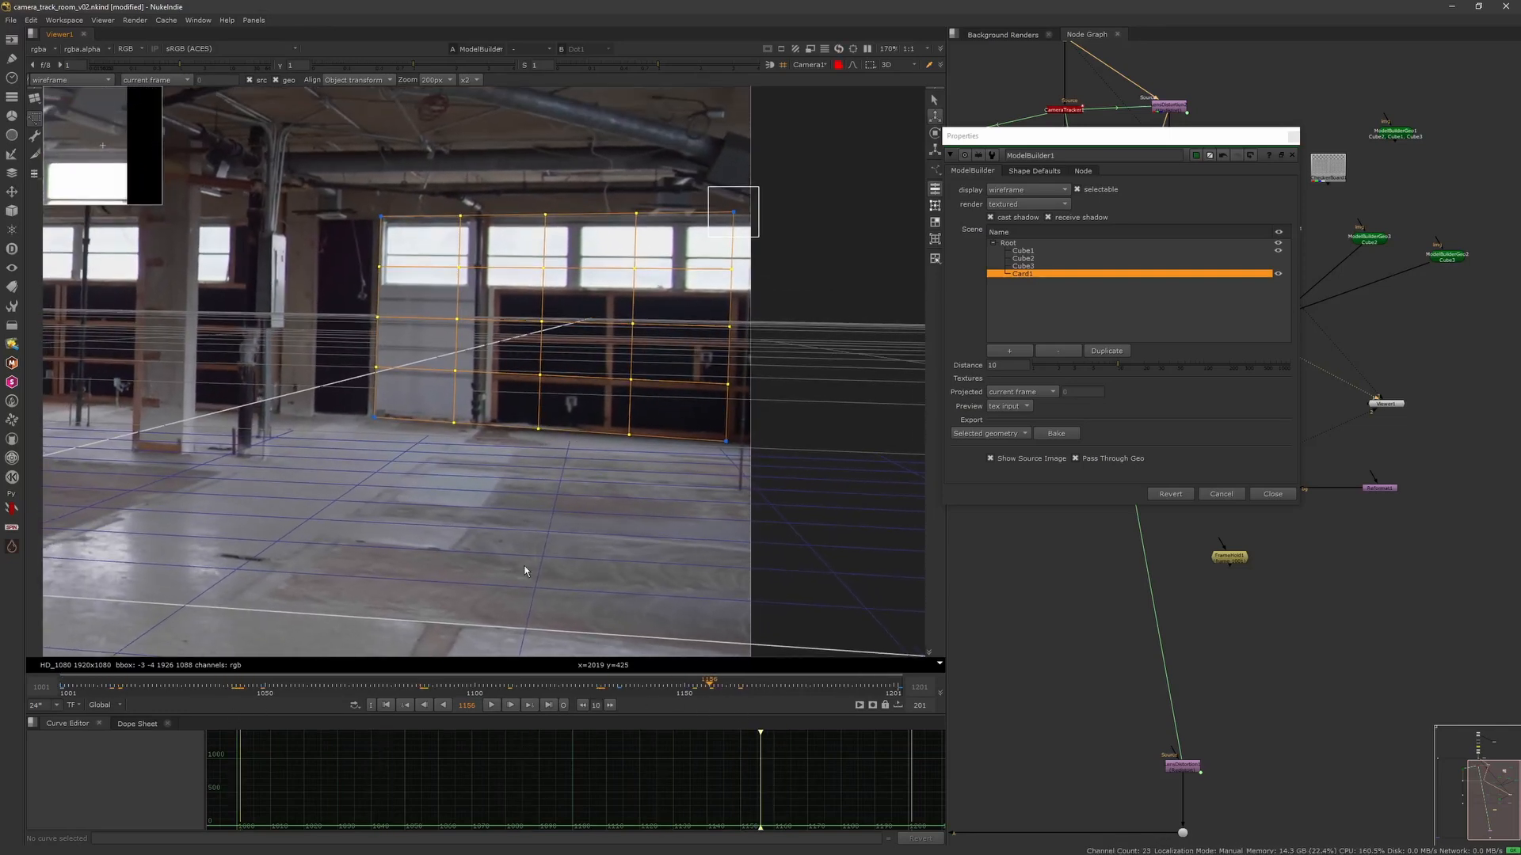
# Bake the back wall card to separate geometry, position its node and reopen the ModelBuilder1 properties.
pyautogui.press('f')
pyautogui.click(1057, 433)
pyautogui.click(1292, 155)
pyautogui.moveTo(1188, 263); pyautogui.dragTo(1227, 226)
pyautogui.doubleClick(1120, 263)
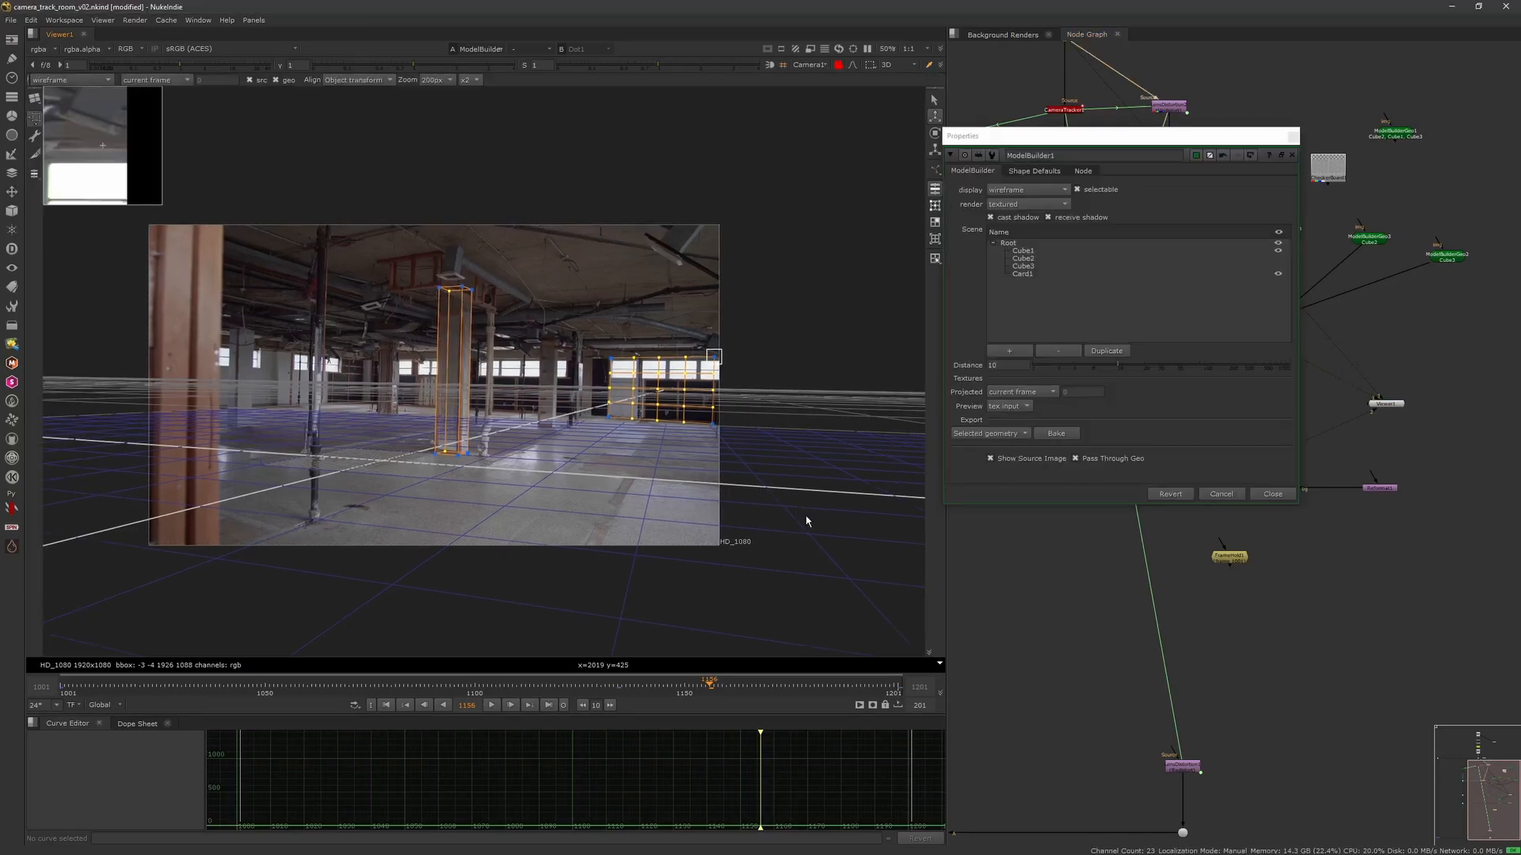
# Add a second card and stretch its corners across the back wall from left of the centre pillar past the windows.
pyautogui.click(35, 118)
pyautogui.moveTo(650, 385); pyautogui.dragTo(725, 426)
pyautogui.moveTo(749, 96); pyautogui.dragTo(732, 208, button='middle')
pyautogui.moveTo(726, 157); pyautogui.dragTo(704, 441)
pyautogui.moveTo(374, 434); pyautogui.dragTo(356, 440)
pyautogui.moveTo(343, 514); pyautogui.dragTo(354, 517)
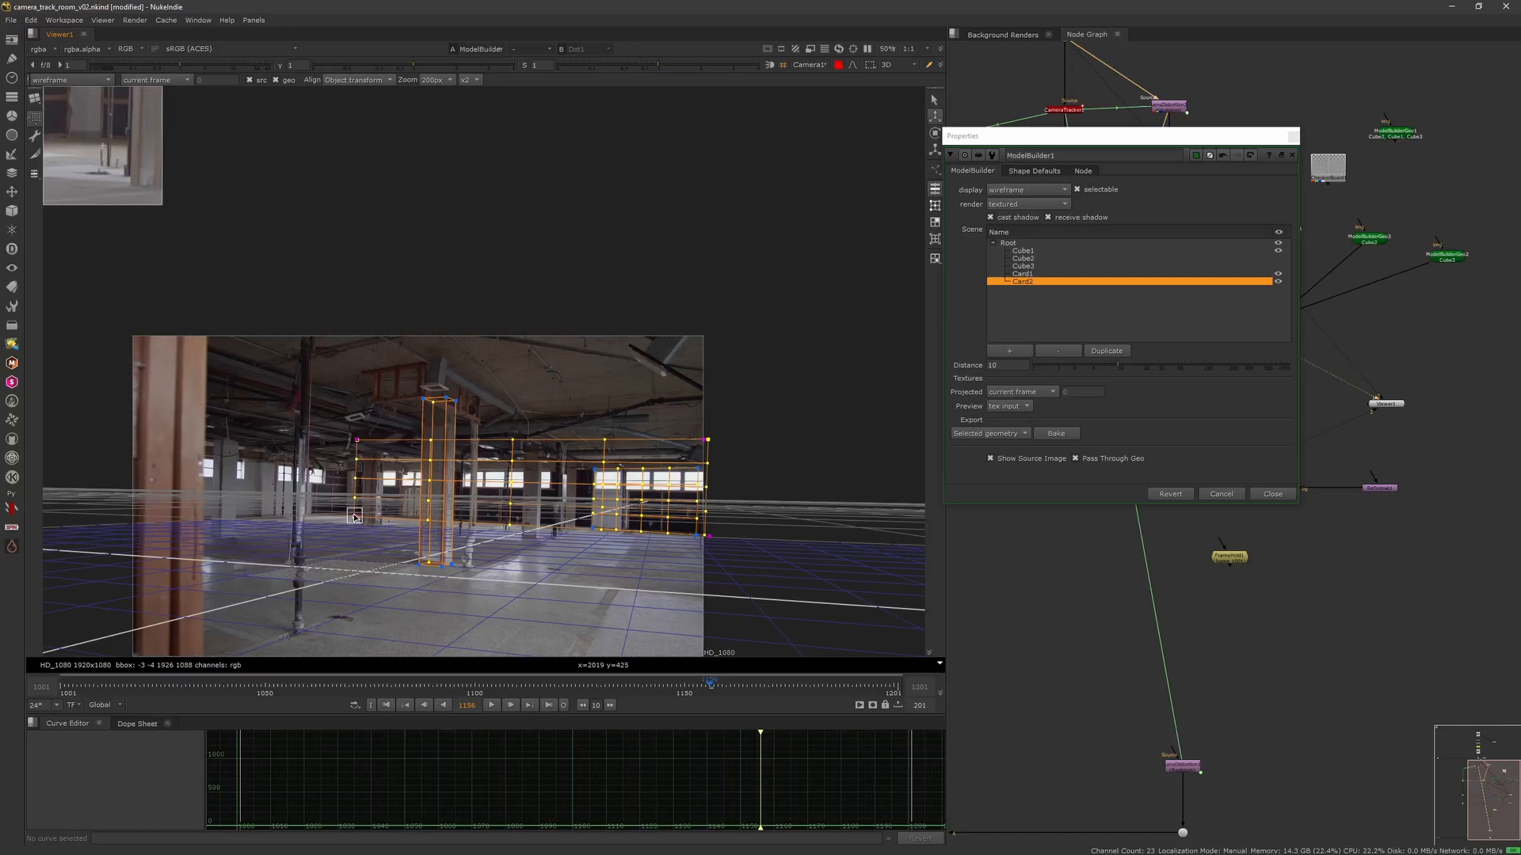
# Scrub the shot, bake the second card to geometry and arrange its node beside the other baked geometry.
pyautogui.moveTo(260, 685); pyautogui.dragTo(377, 714)
pyautogui.click(1057, 433)
pyautogui.click(1292, 155)
pyautogui.moveTo(1183, 272); pyautogui.dragTo(1201, 238)
pyautogui.press('Delete')
pyautogui.press('Delete')
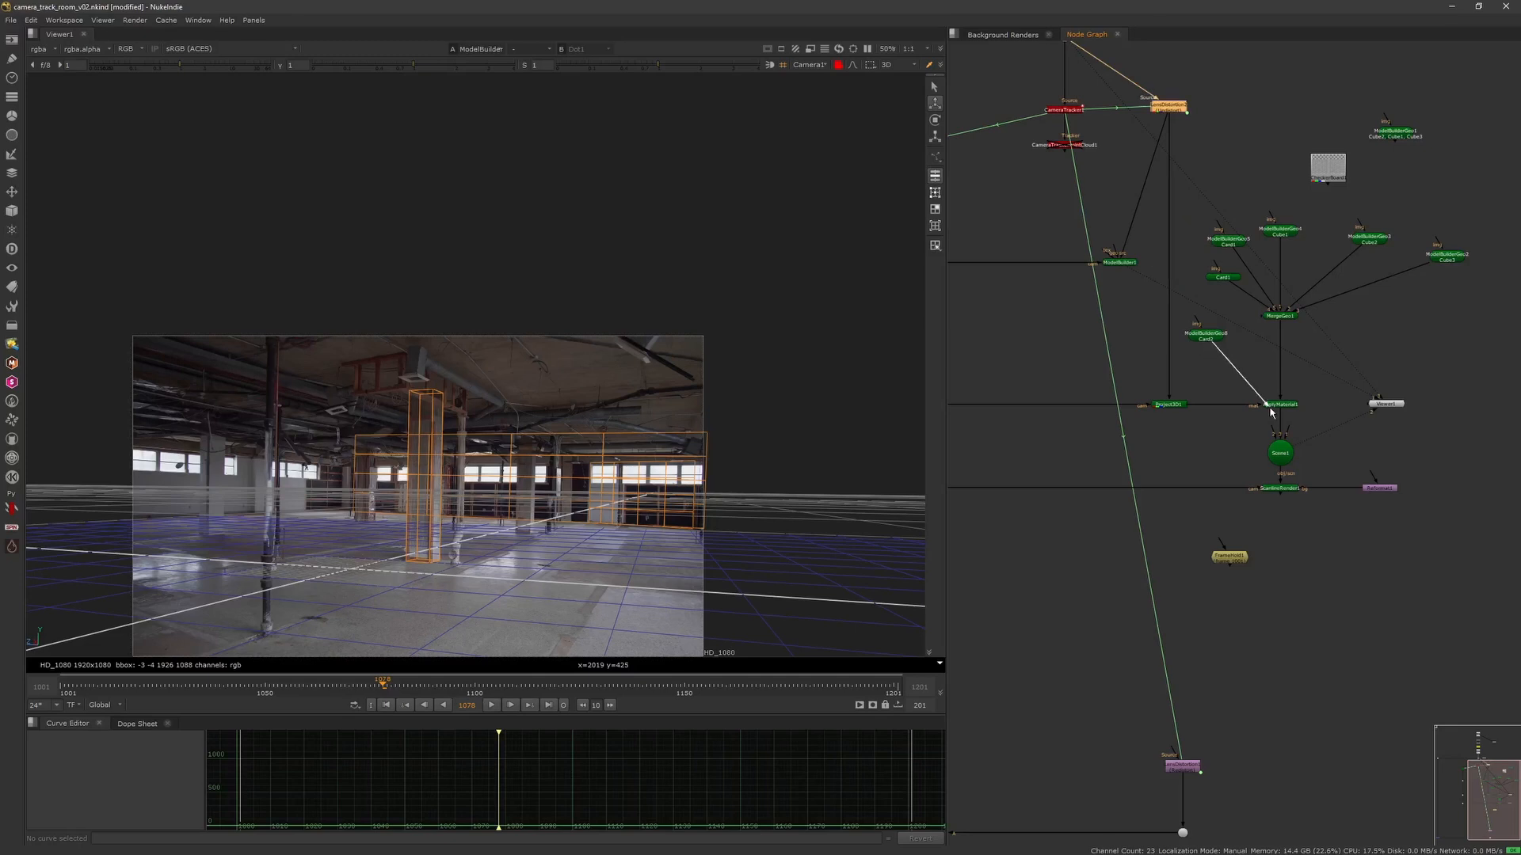
# Connect the baked Card2 geometry to the new MergeGeo and inspect the combined geometry in the 3D view.
pyautogui.click(1231, 245)
pyautogui.moveTo(1226, 343)
pyautogui.mouseDown()
pyautogui.moveTo(1280, 319)
pyautogui.moveTo(1238, 328)
pyautogui.mouseUp()
pyautogui.press('1')
pyautogui.moveTo(1242, 337); pyautogui.dragTo(1276, 320)
pyautogui.press('2')
pyautogui.scroll(-6, 625, 491)
pyautogui.moveTo(610, 474)
pyautogui.keyDown('ctrl'); pyautogui.mouseDown()
pyautogui.moveTo(694, 442)
pyautogui.moveTo(583, 469)
pyautogui.mouseUp(); pyautogui.keyUp('ctrl')
pyautogui.scroll(-6, 610, 473)
# Delete the baked Card2 geometry and show ModelBuilder1 in the viewer with its properties open.
pyautogui.click(1220, 317)
pyautogui.press('Delete')
pyautogui.keyDown('ctrl'); pyautogui.moveTo(484, 470); pyautogui.dragTo(662, 407); pyautogui.keyUp('ctrl')
pyautogui.click(1127, 262)
pyautogui.press('1')
pyautogui.doubleClick(1120, 263)
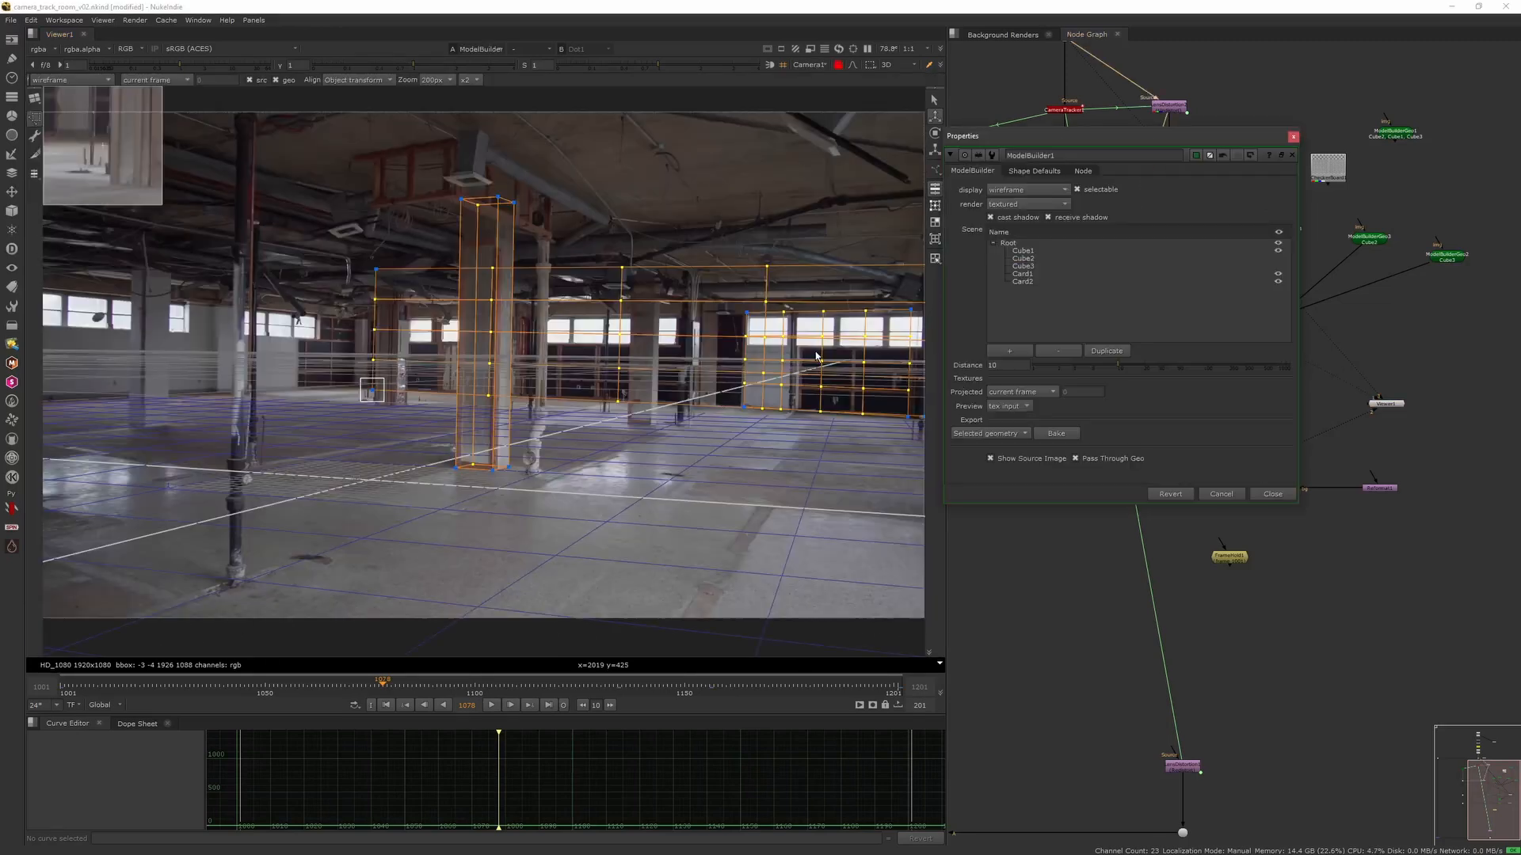
# Select Card2 and readjust its lower-left and upper-left corners against the back wall at frame 1201.
pyautogui.click(1042, 282)
pyautogui.moveTo(810, 686); pyautogui.dragTo(391, 688)
pyautogui.click(548, 705)
pyautogui.scroll(6, 373, 392)
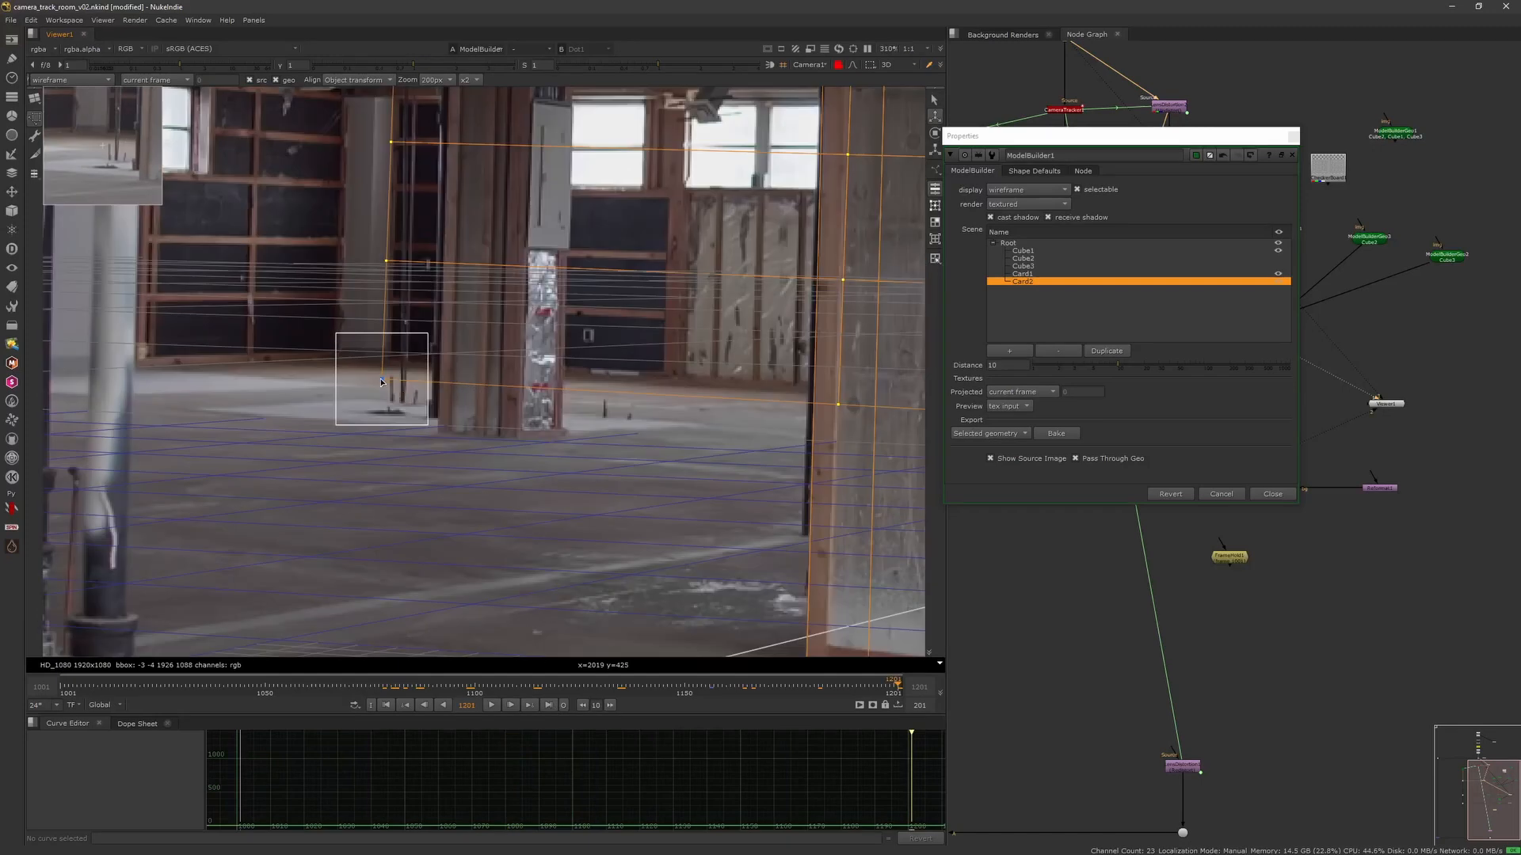
pyautogui.moveTo(382, 381); pyautogui.dragTo(389, 376)
pyautogui.moveTo(400, 95); pyautogui.dragTo(414, 286, button='middle')
pyautogui.scroll(-2, 416, 309)
pyautogui.click(415, 175)
pyautogui.moveTo(414, 178); pyautogui.dragTo(411, 179)
# Compare the cards' alignment with the back wall at the first frame and across the rest of the shot.
pyautogui.scroll(-5, 515, 275)
pyautogui.moveTo(675, 374); pyautogui.dragTo(426, 406, button='middle')
pyautogui.scroll(1, 792, 395)
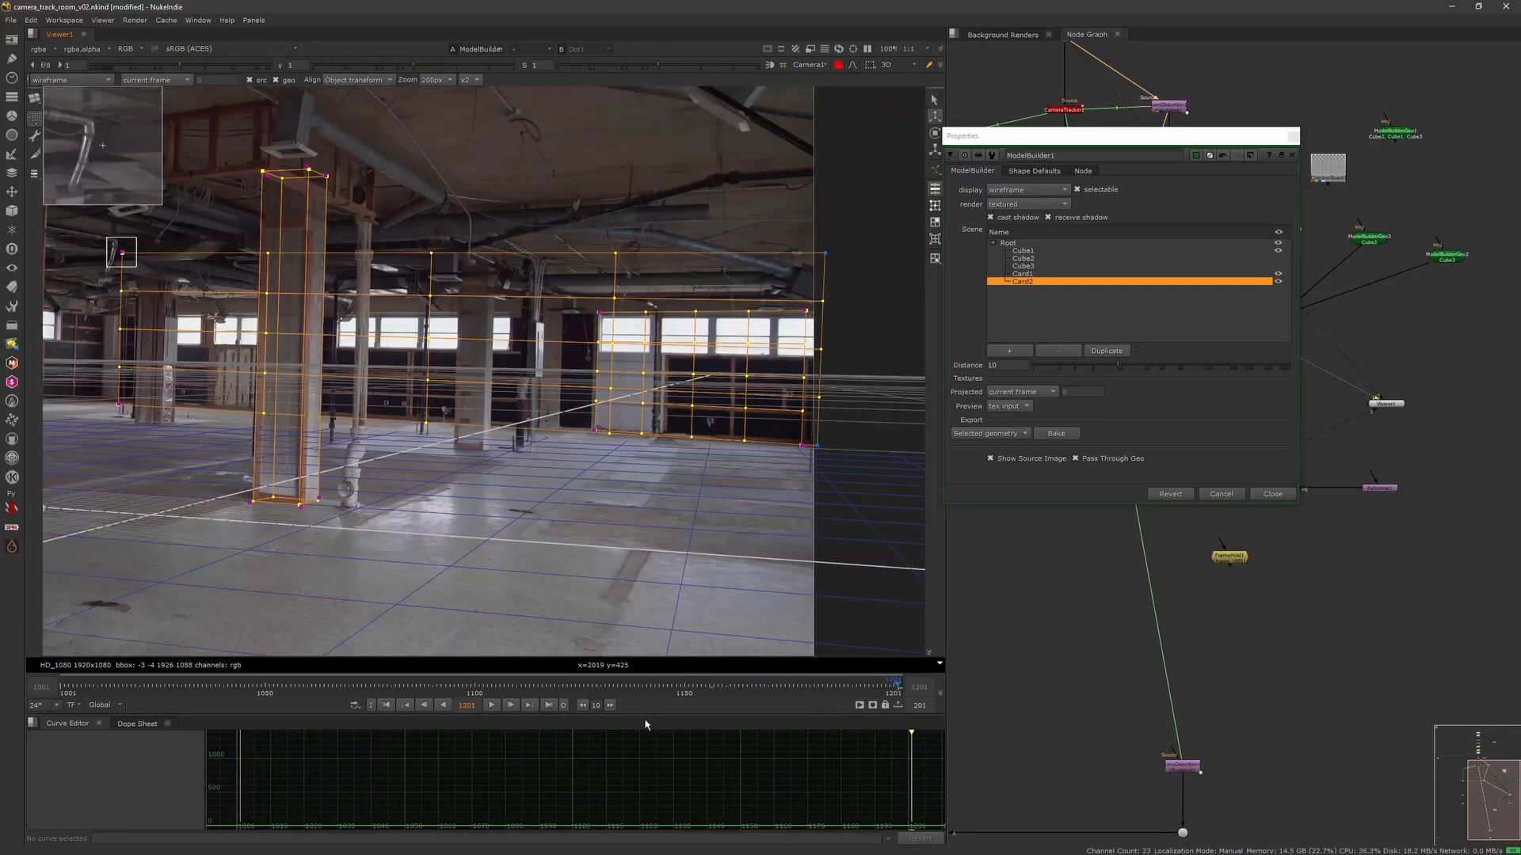
pyautogui.click(388, 705)
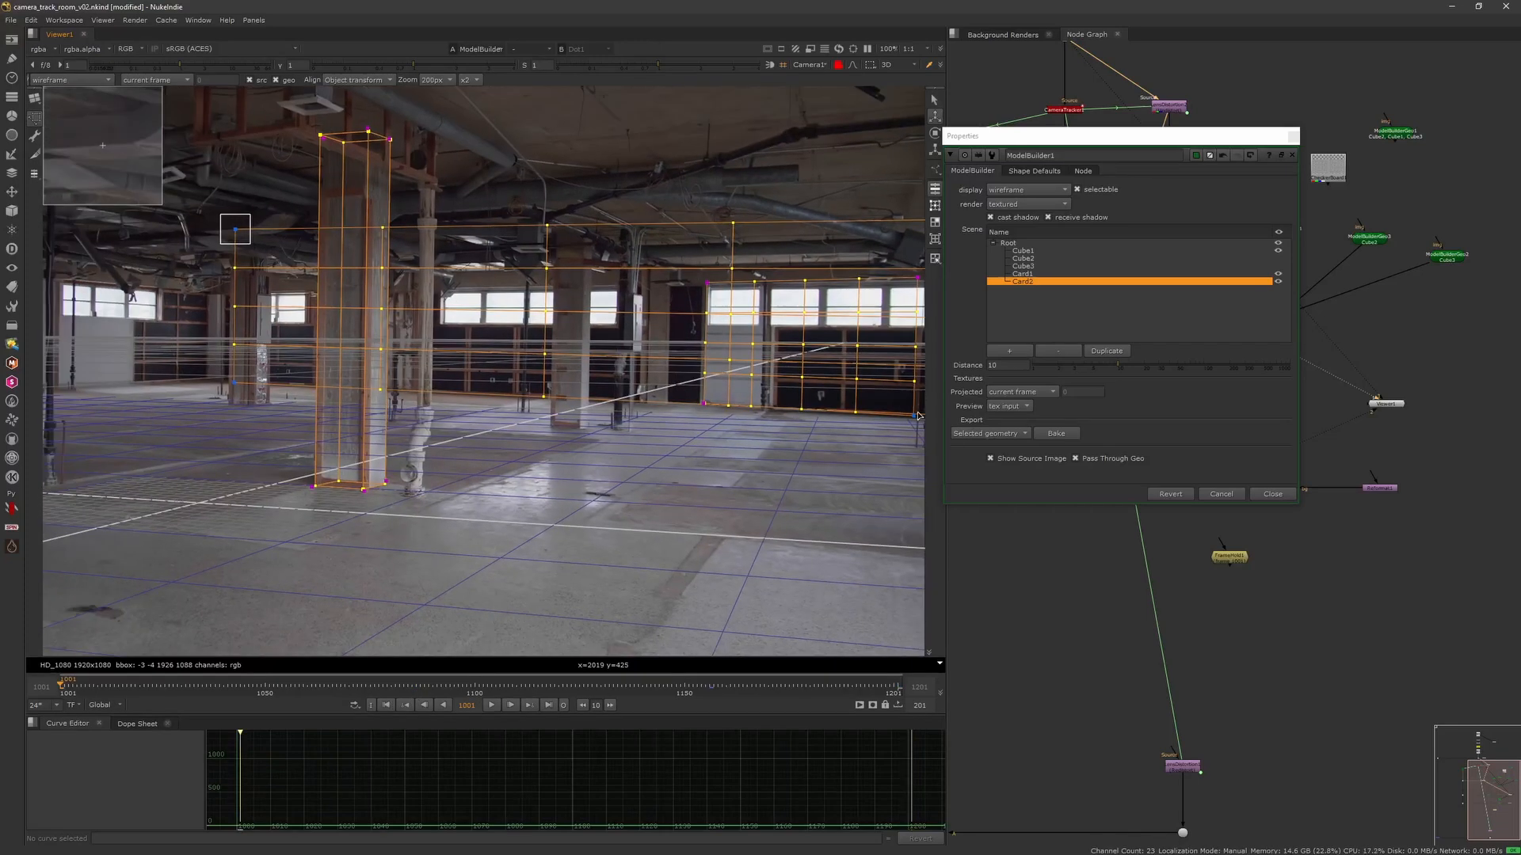
pyautogui.click(917, 415)
pyautogui.scroll(-5, 695, 525)
pyautogui.scroll(3, 657, 525)
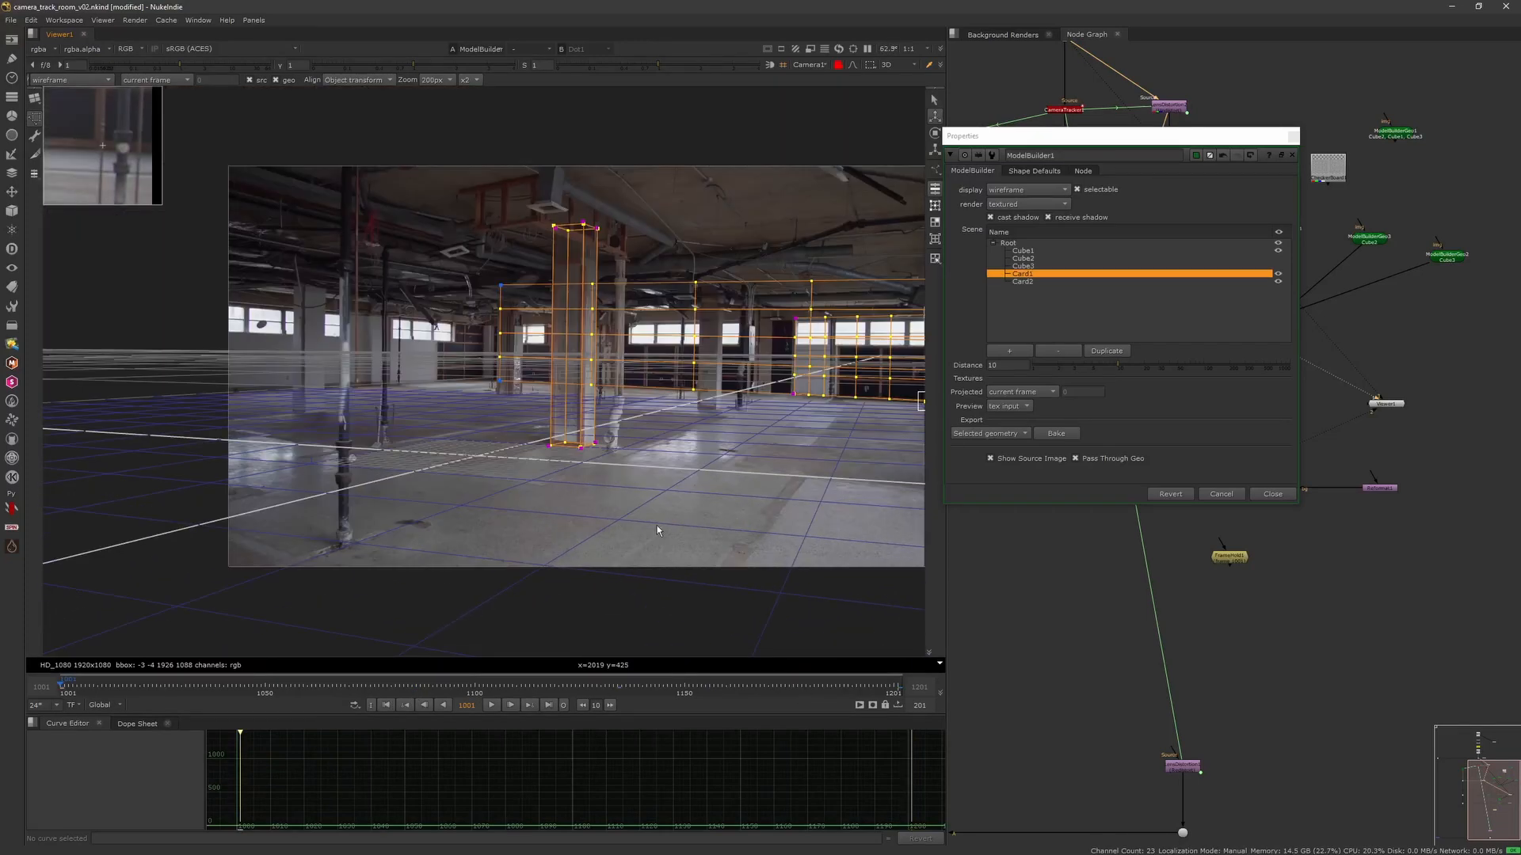
pyautogui.scroll(-3, 658, 526)
pyautogui.scroll(3, 665, 522)
pyautogui.moveTo(672, 522); pyautogui.dragTo(422, 530, button='middle')
pyautogui.moveTo(630, 690); pyautogui.dragTo(870, 679)
# Bake Card2 to geometry and check the projected Scene1 from an orbited default 3D view.
pyautogui.click(1022, 281)
pyautogui.click(1282, 275)
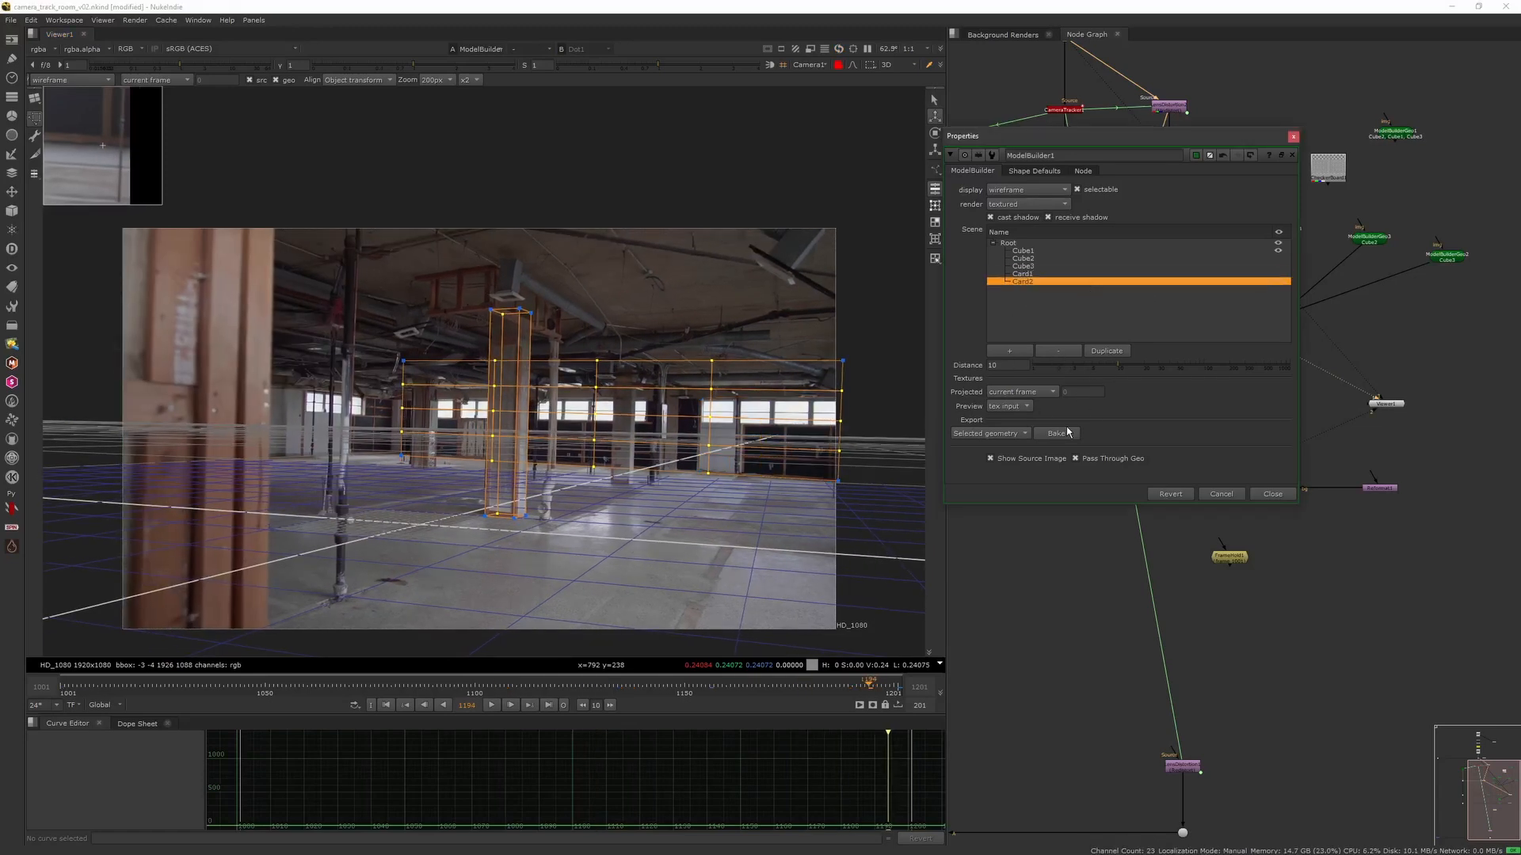
pyautogui.click(1294, 138)
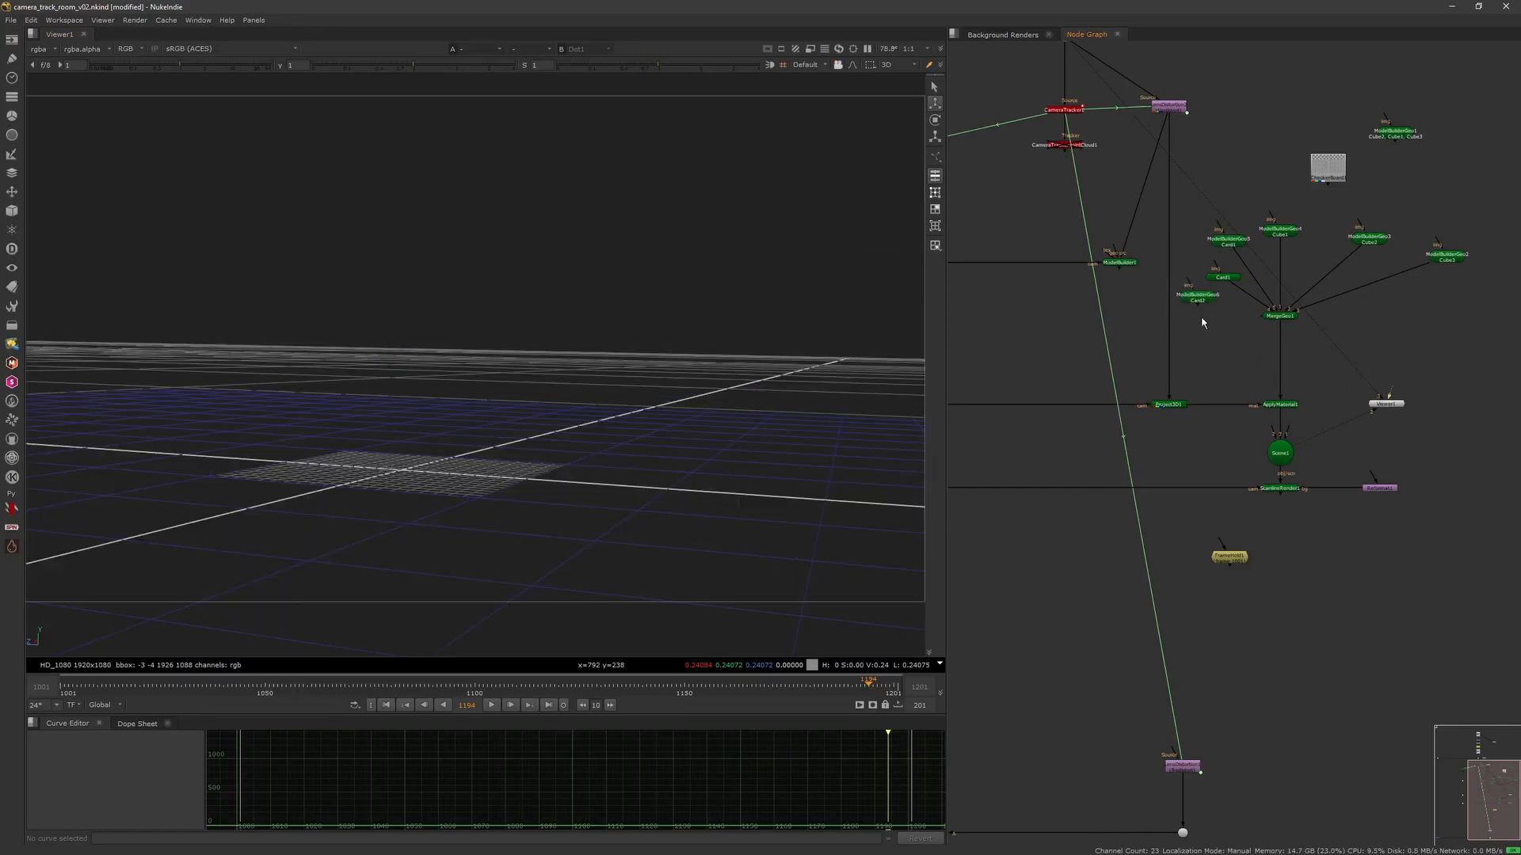
pyautogui.press('2')
pyautogui.scroll(-5, 778, 467)
pyautogui.keyDown('ctrl'); pyautogui.moveTo(649, 483); pyautogui.dragTo(603, 453); pyautogui.keyUp('ctrl')
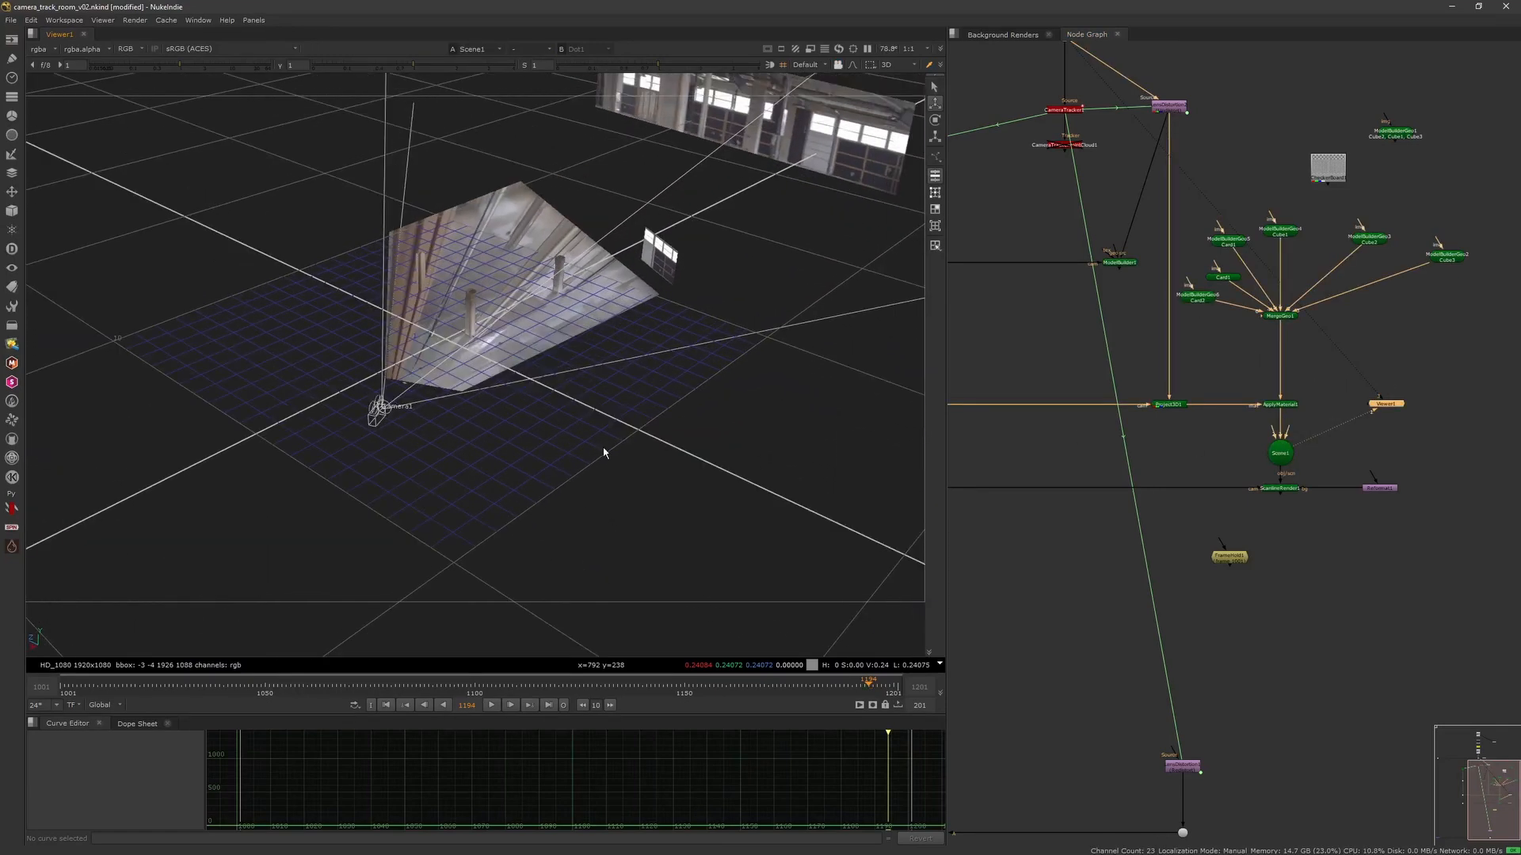
# Delete the baked Card2 geometry and remove Card2 from the ModelBuilder1 scene.
pyautogui.click(1068, 363)
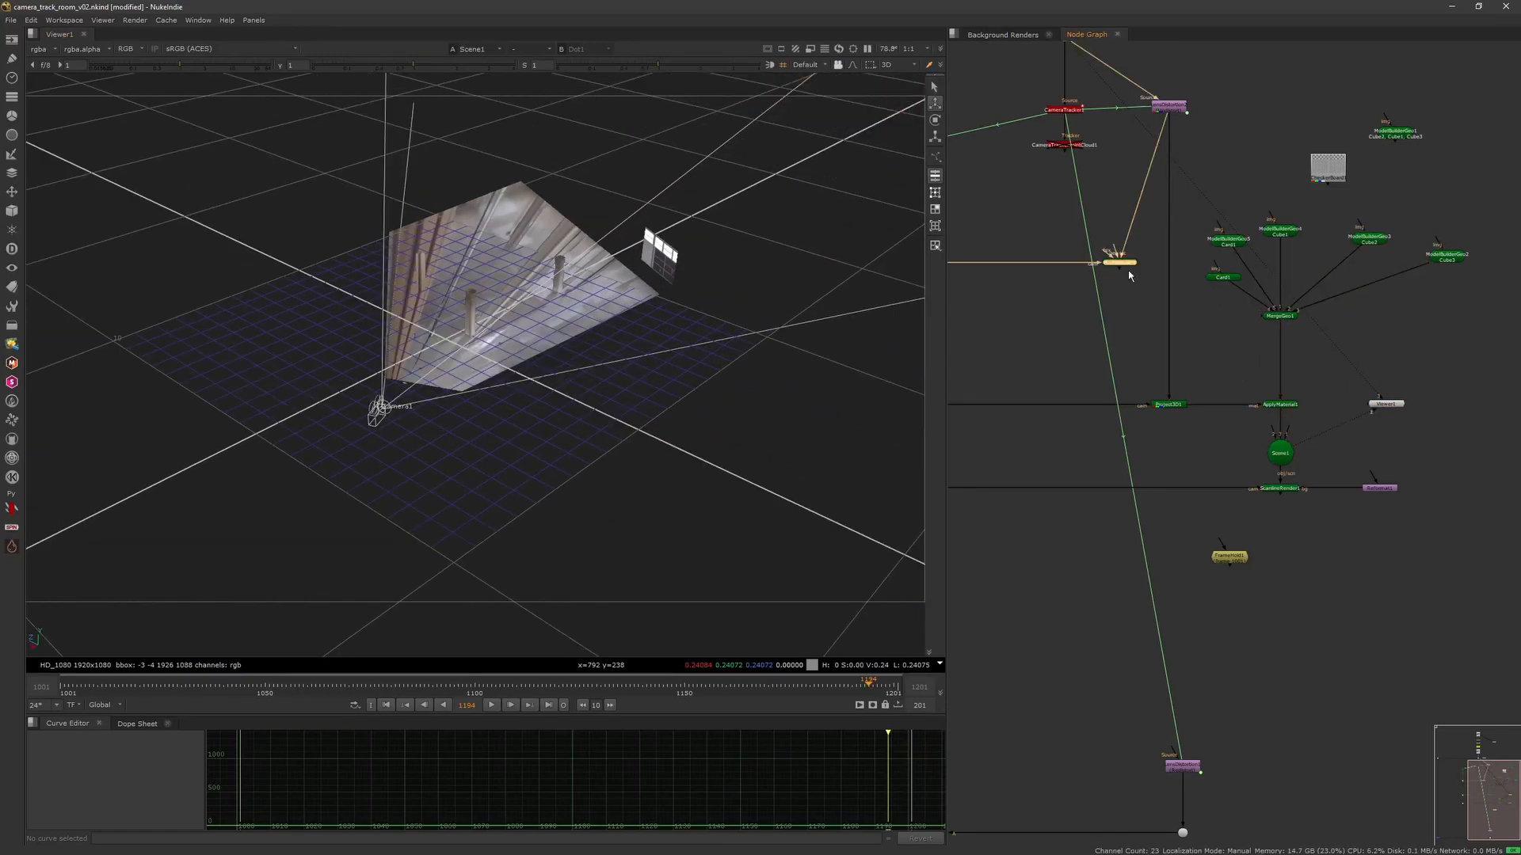
pyautogui.press('1')
pyautogui.doubleClick(1127, 264)
pyautogui.click(1036, 281)
pyautogui.press('Delete')
pyautogui.click(1038, 274)
pyautogui.press('Up')
pyautogui.click(1043, 274)
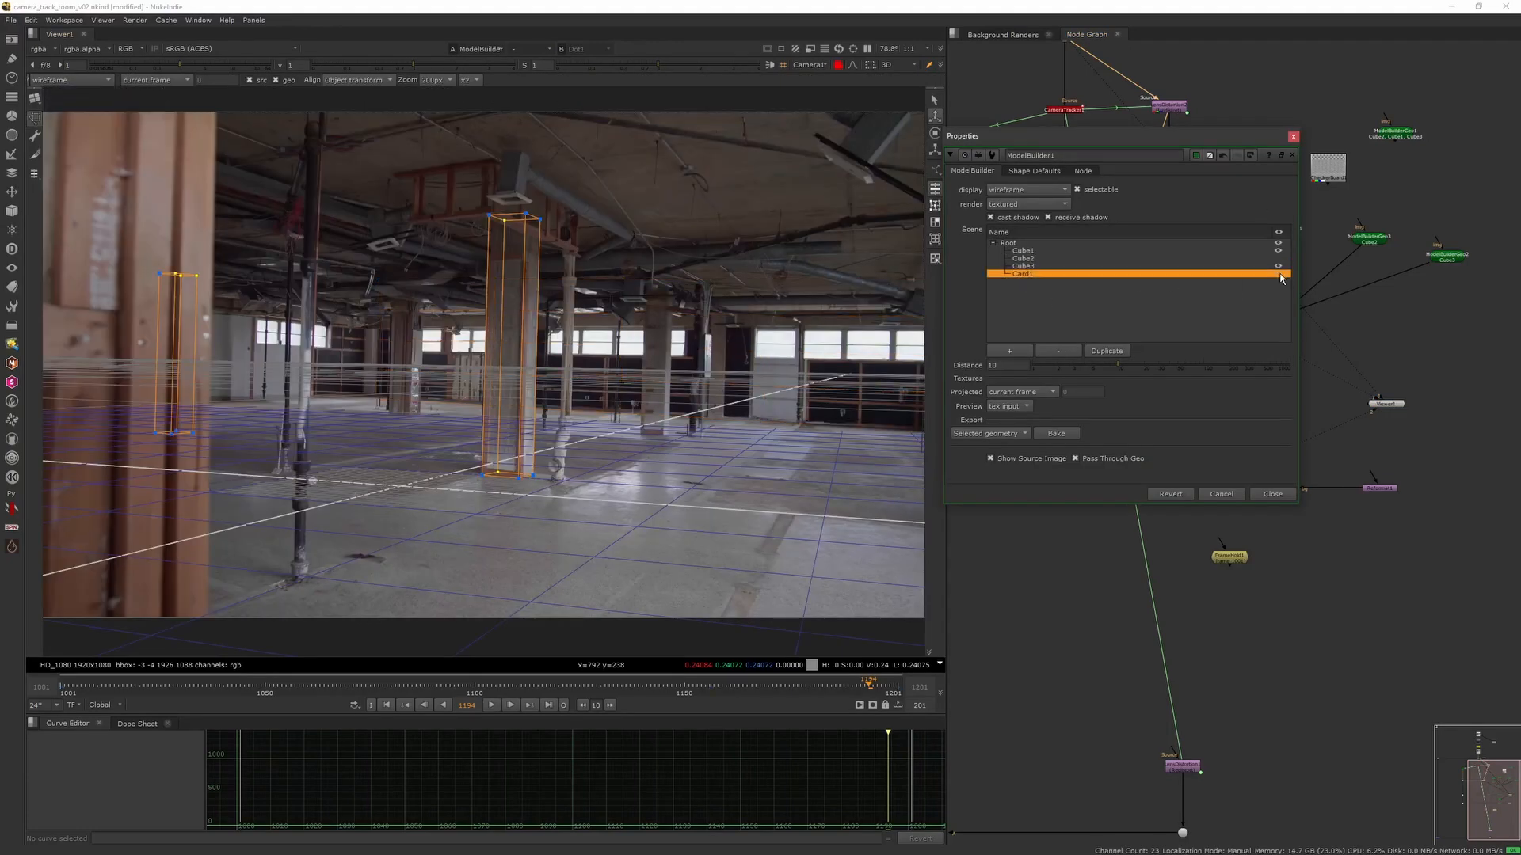
# Make Cube2, Cube3 and Card1 visible in the ModelBuilder scene and go to the last frame, 1201.
pyautogui.click(1275, 267)
pyautogui.click(1072, 274)
pyautogui.click(1276, 264)
pyautogui.click(1066, 260)
pyautogui.click(1058, 274)
pyautogui.moveTo(722, 688); pyautogui.dragTo(348, 687)
pyautogui.click(1142, 129)
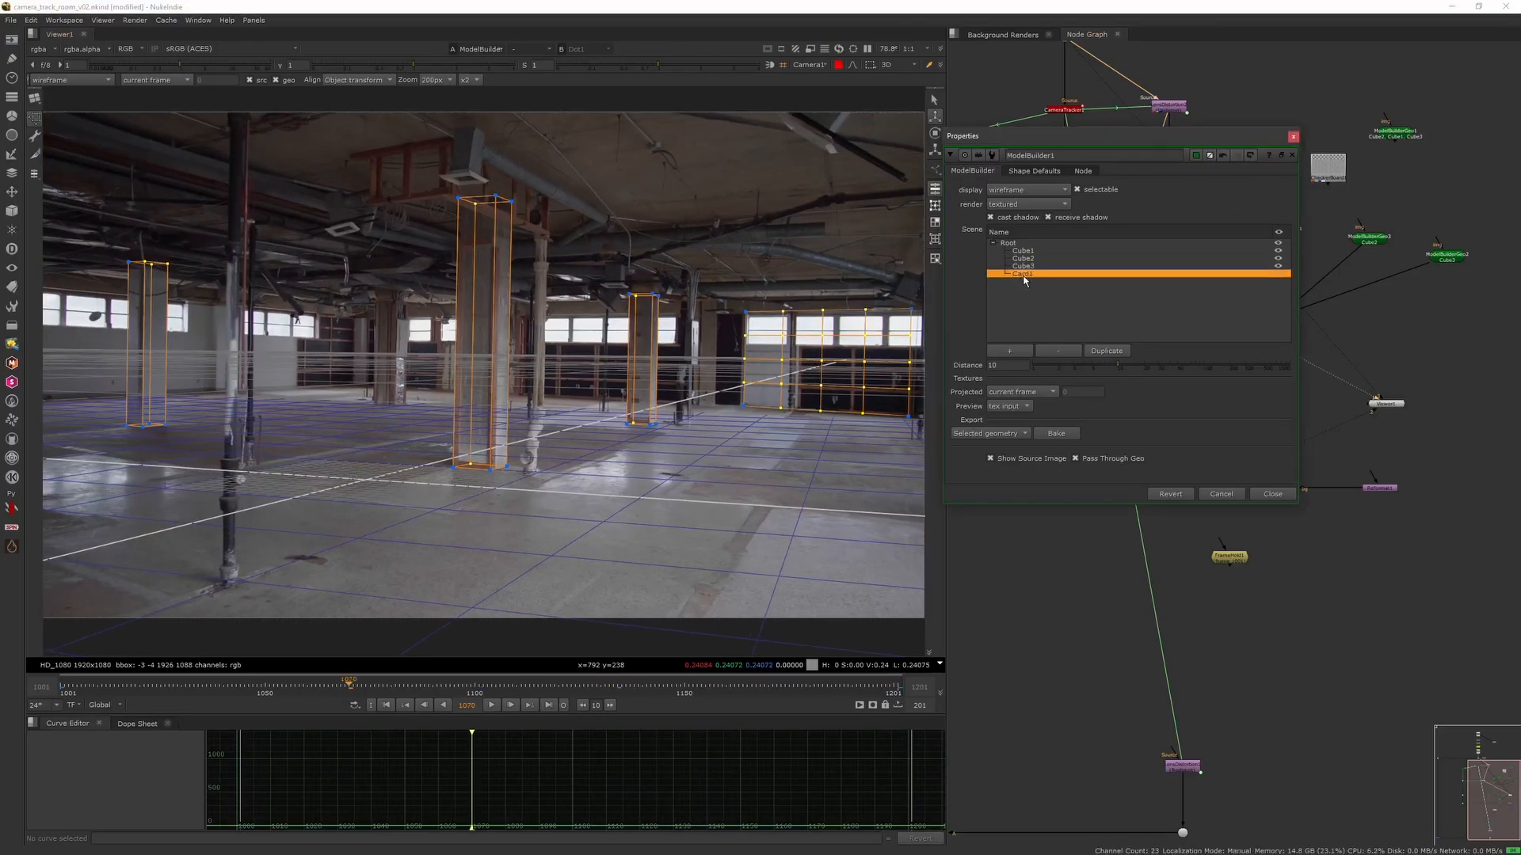
pyautogui.click(548, 705)
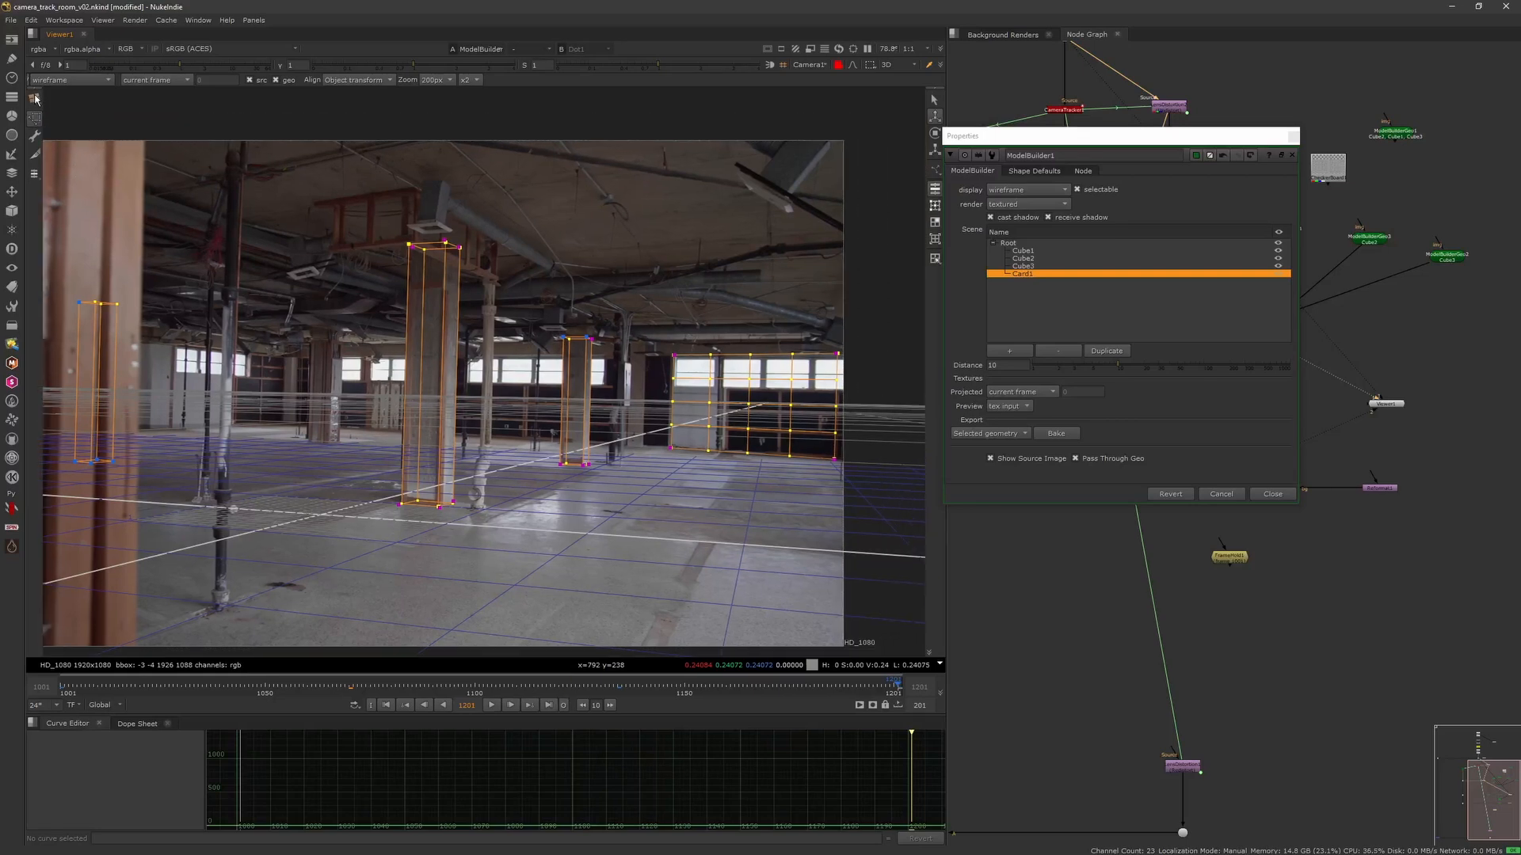
# Try adding a card and stretching its corners across the back wall, and remove that card.
pyautogui.click(35, 99)
pyautogui.click(65, 135)
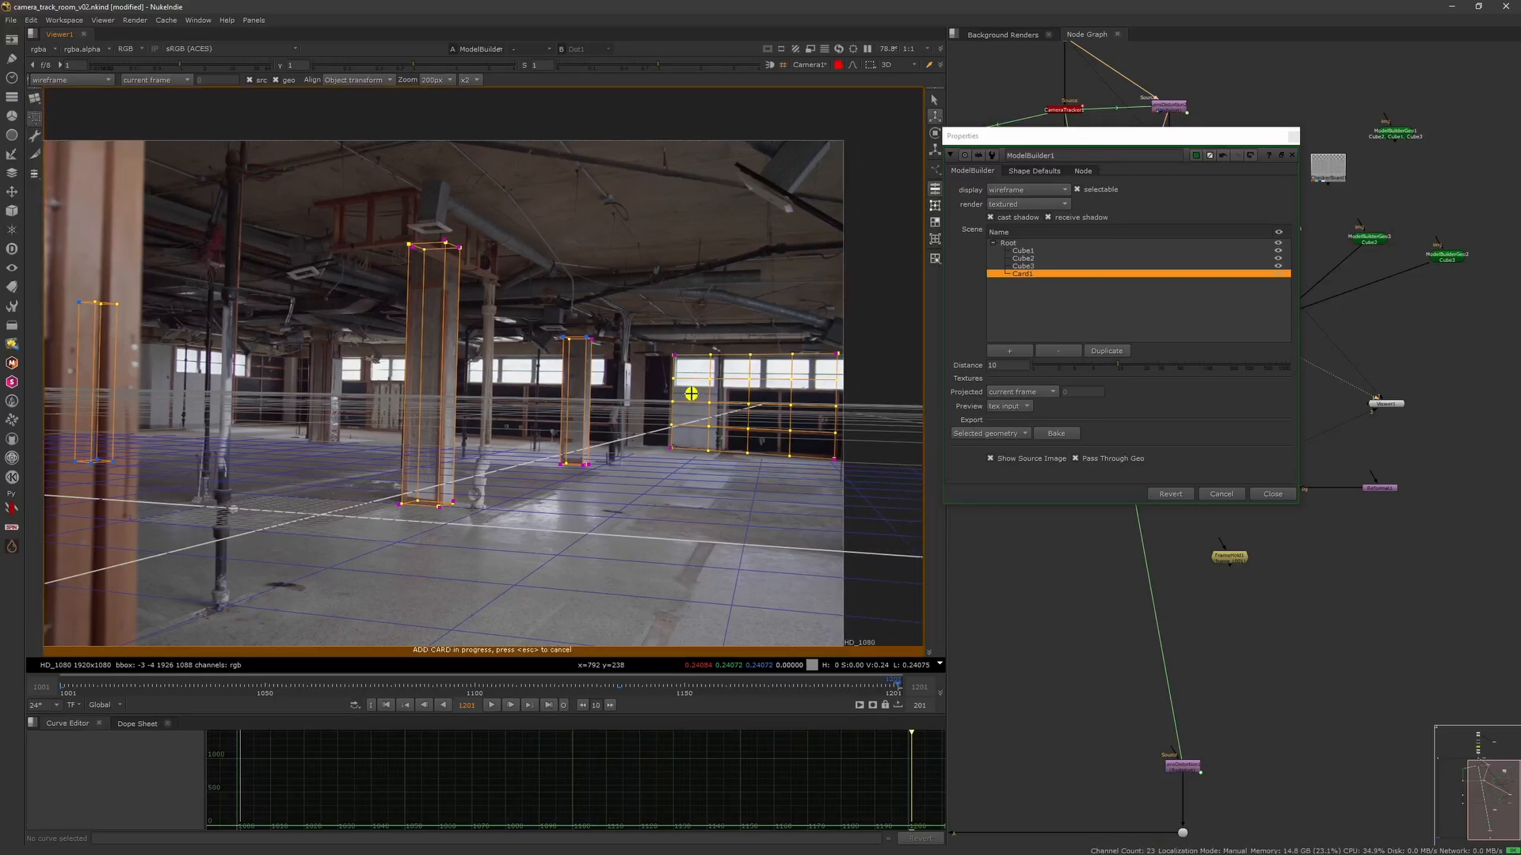
pyautogui.click(715, 377)
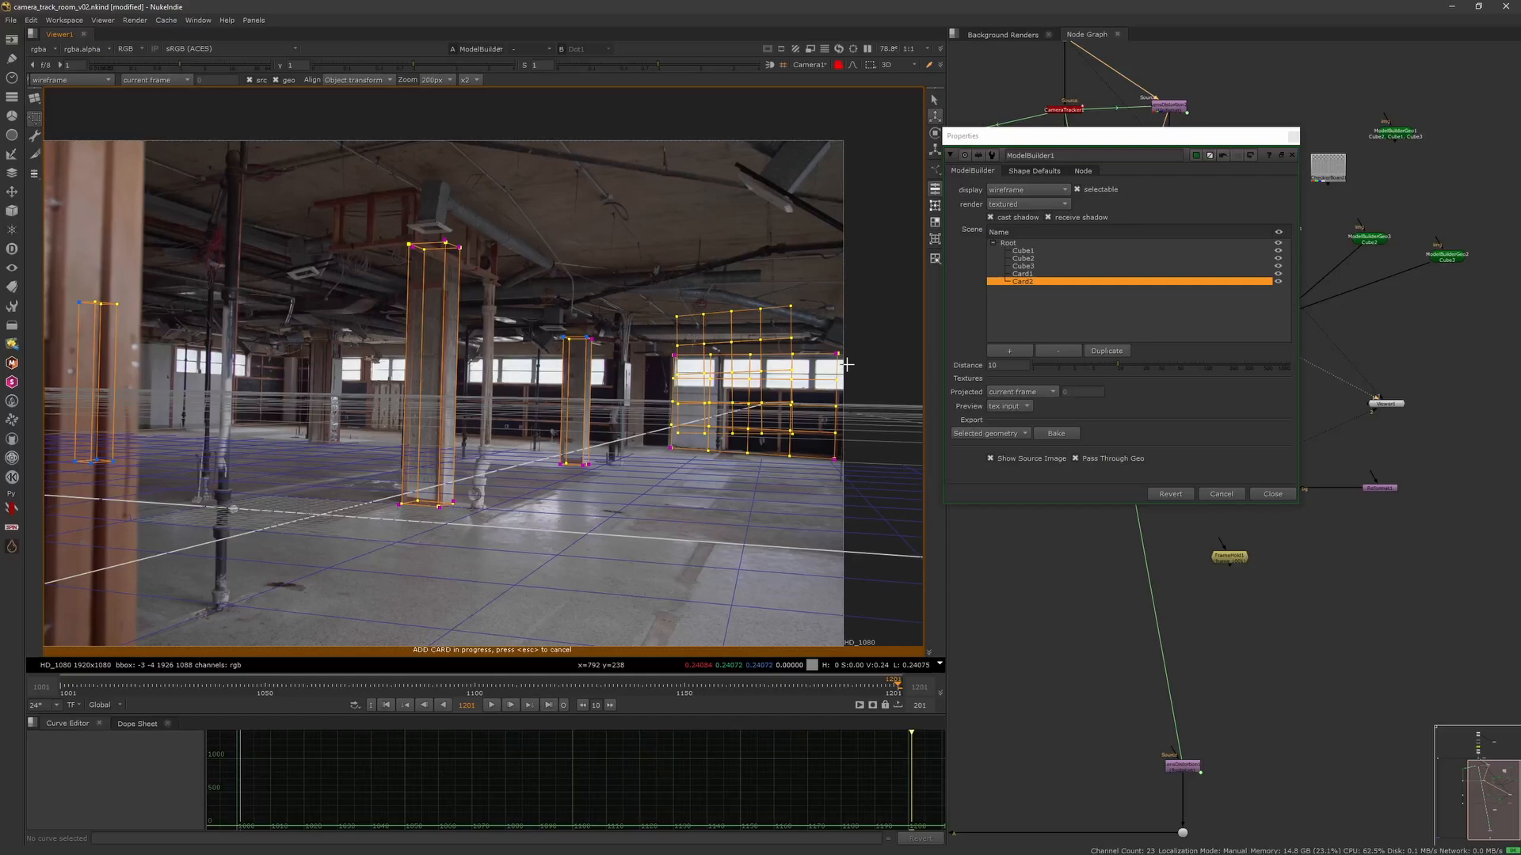
pyautogui.moveTo(834, 369); pyautogui.dragTo(789, 370)
pyautogui.moveTo(799, 302); pyautogui.dragTo(371, 347)
pyautogui.moveTo(818, 367); pyautogui.dragTo(809, 334)
pyautogui.moveTo(903, 420); pyautogui.dragTo(794, 417, button='middle')
pyautogui.moveTo(862, 448); pyautogui.dragTo(650, 507)
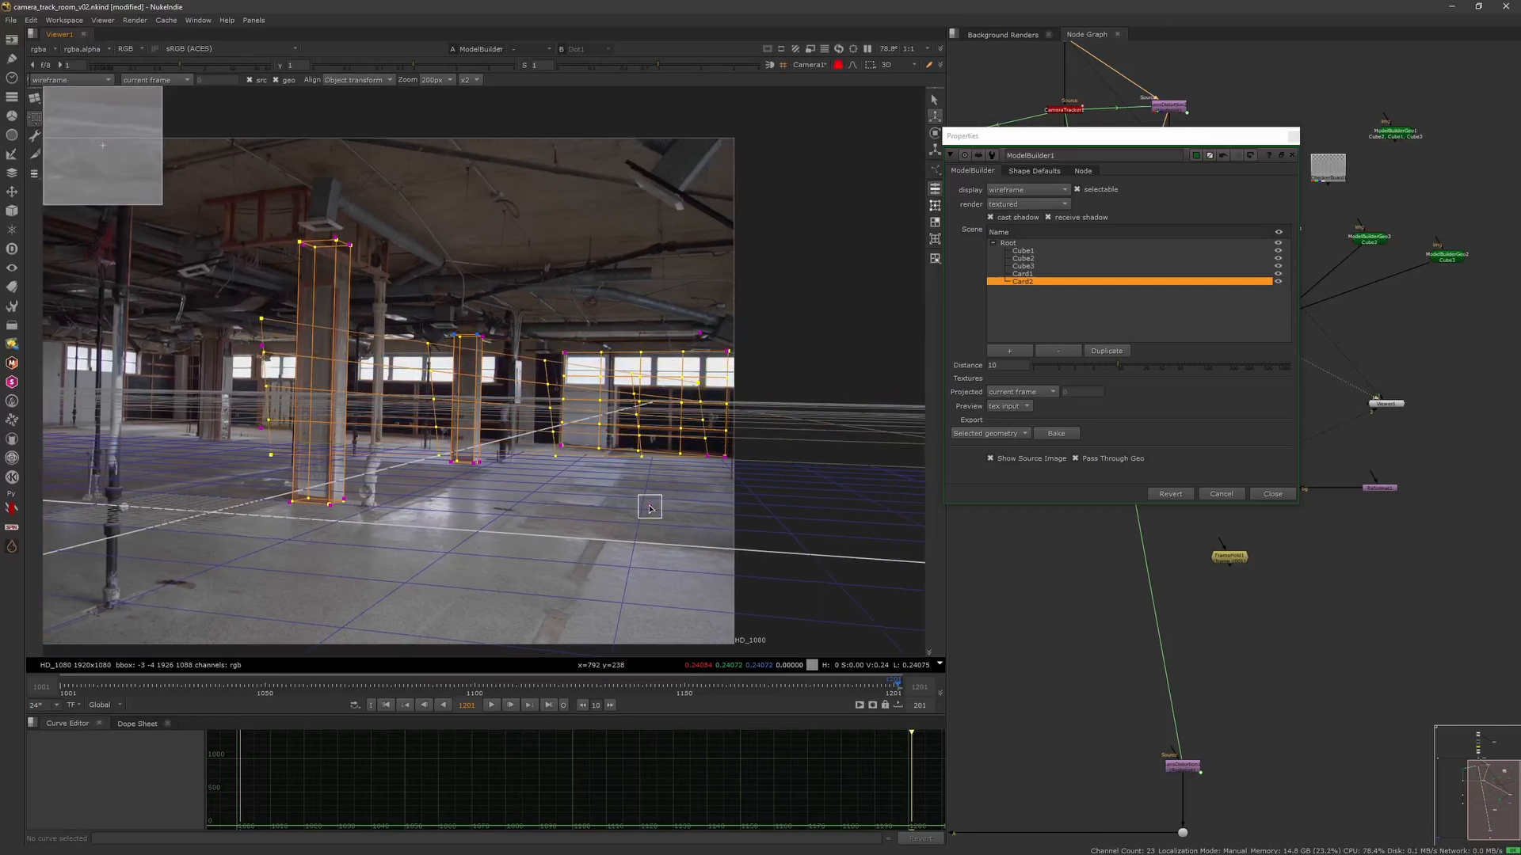
pyautogui.moveTo(700, 334); pyautogui.dragTo(712, 305)
pyautogui.moveTo(262, 429); pyautogui.dragTo(271, 312)
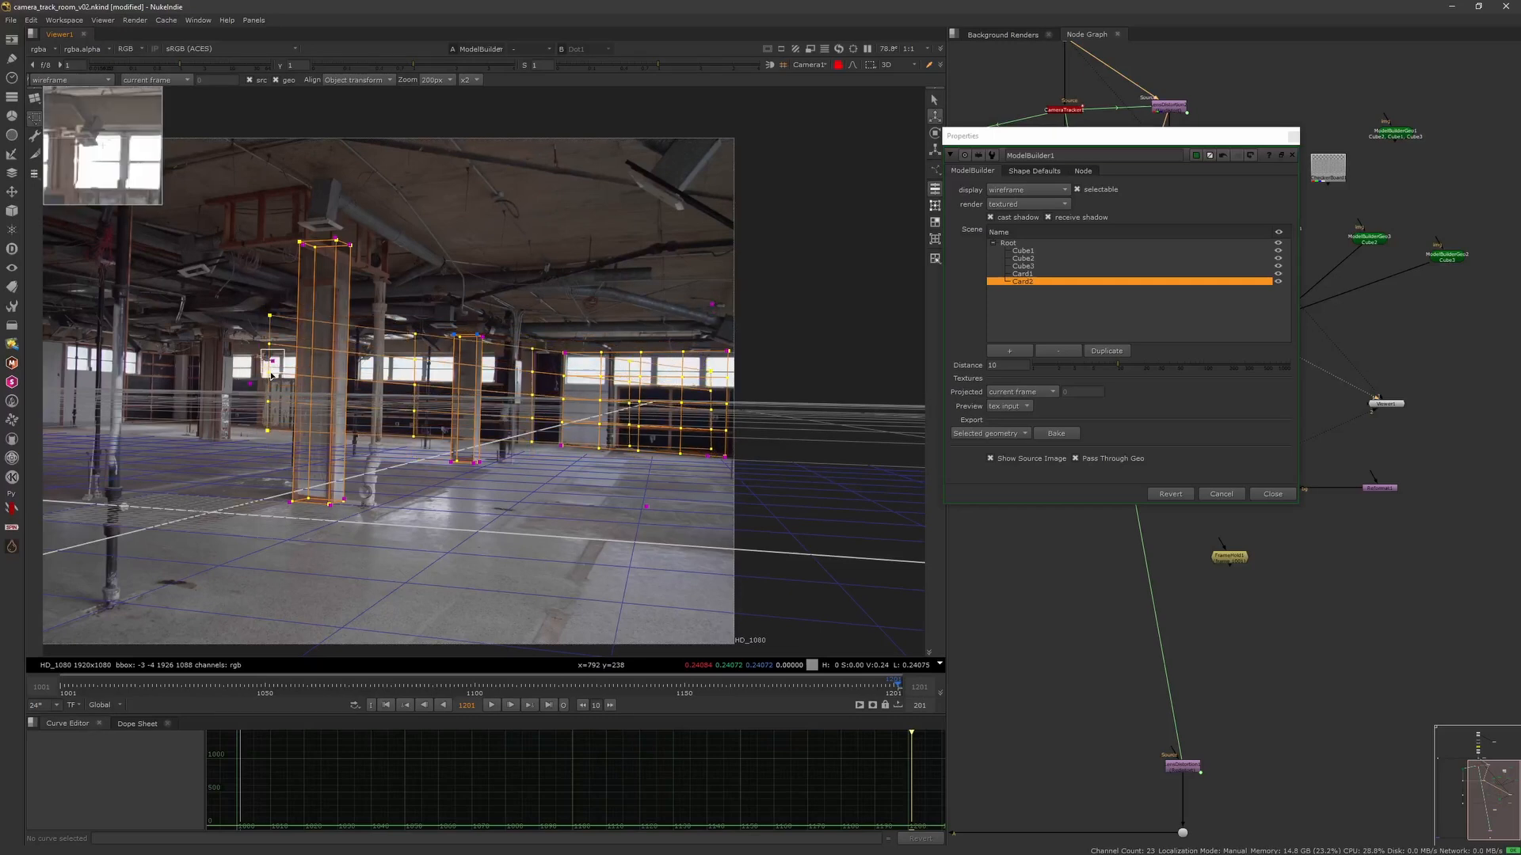
pyautogui.click(1058, 351)
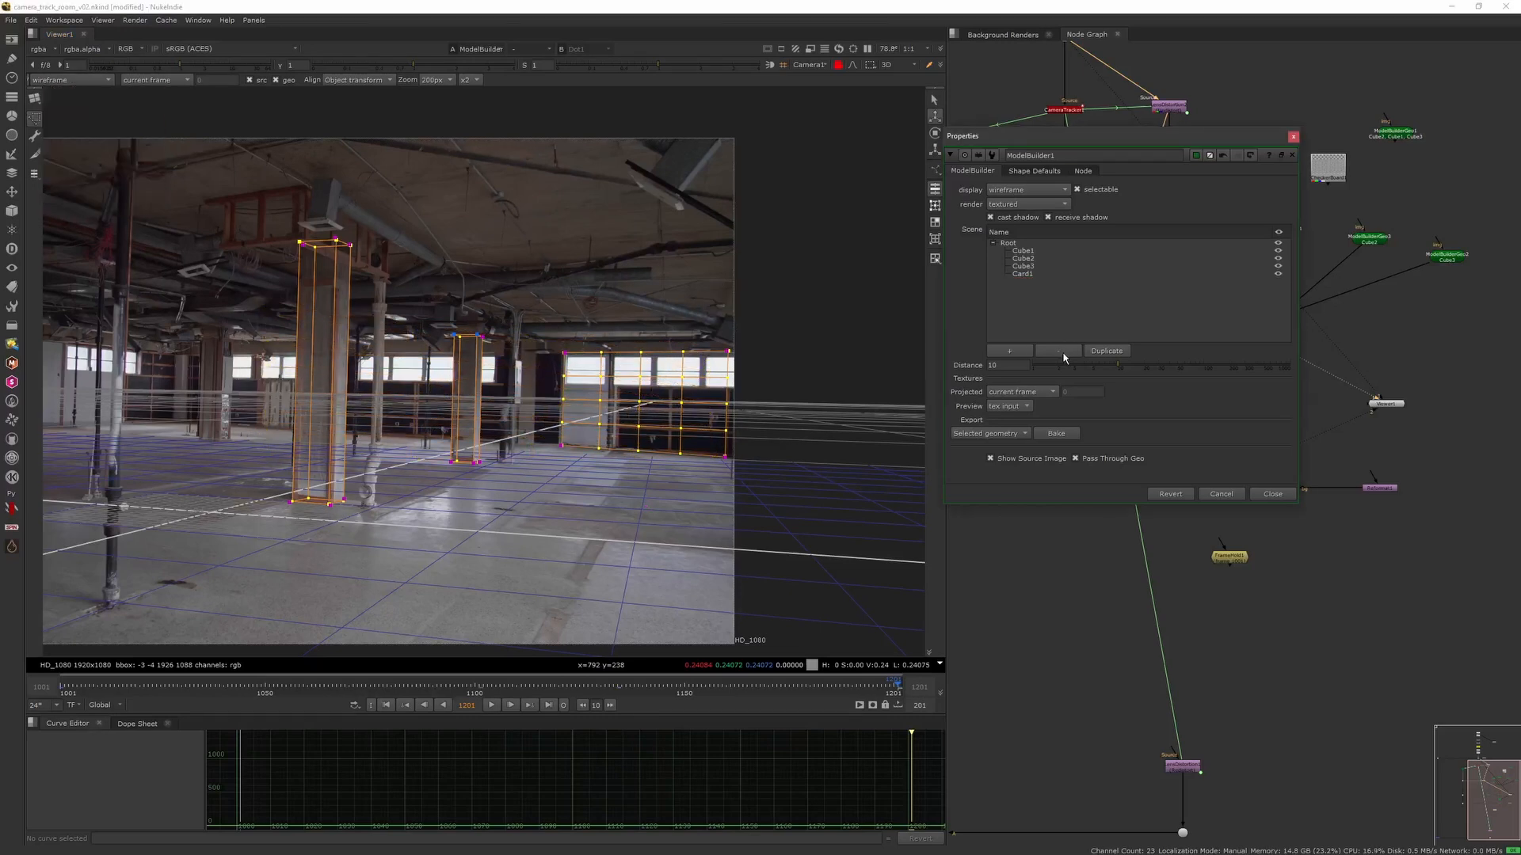
# Edit Card1 by its vertices, moving the left-edge vertices along the back wall to the far-left column.
pyautogui.click(1028, 274)
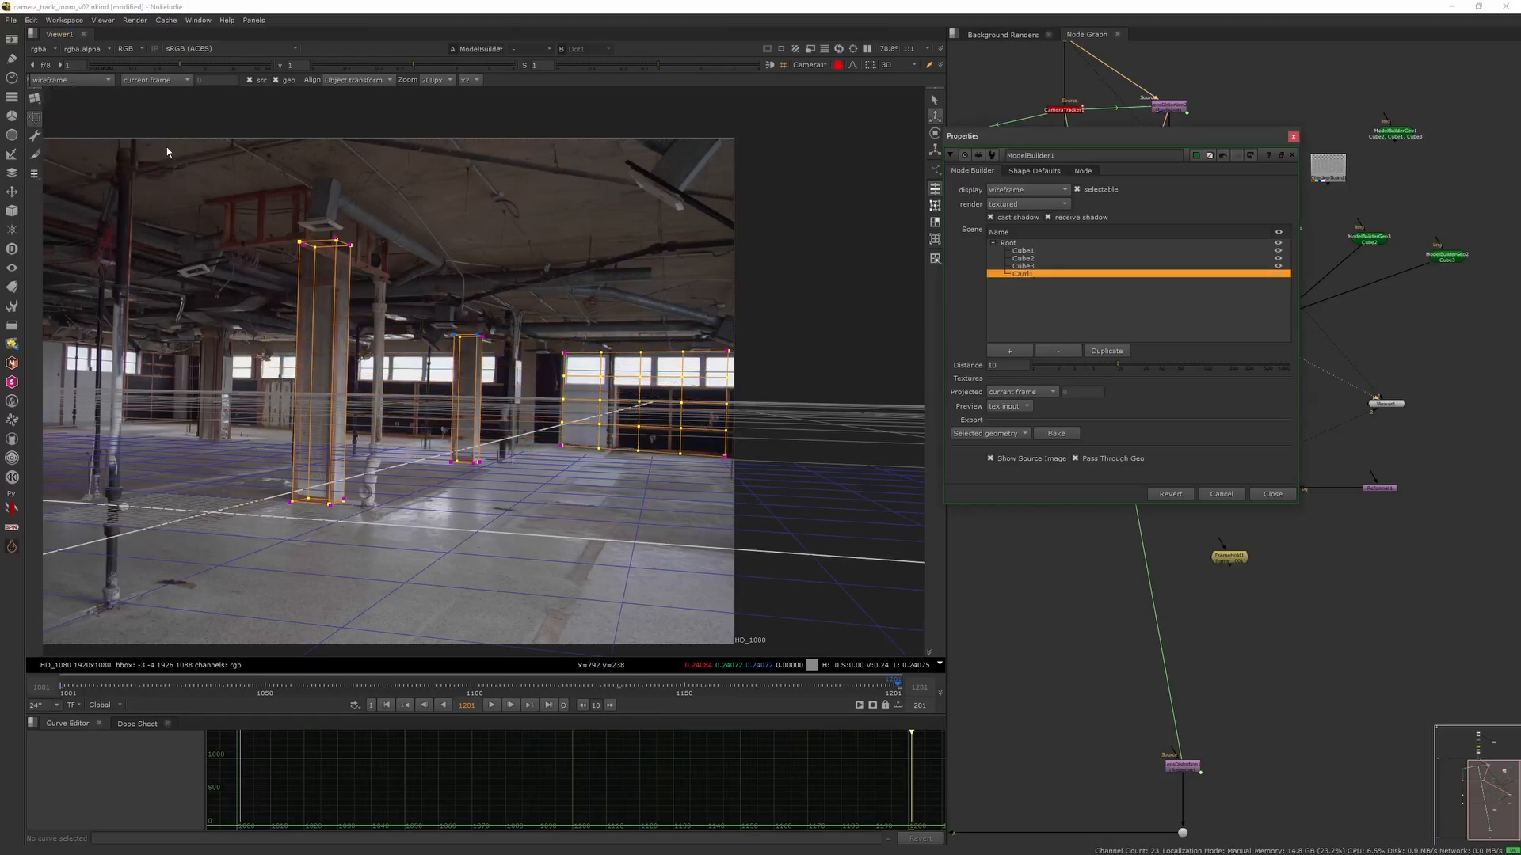
pyautogui.click(36, 122)
pyautogui.click(36, 136)
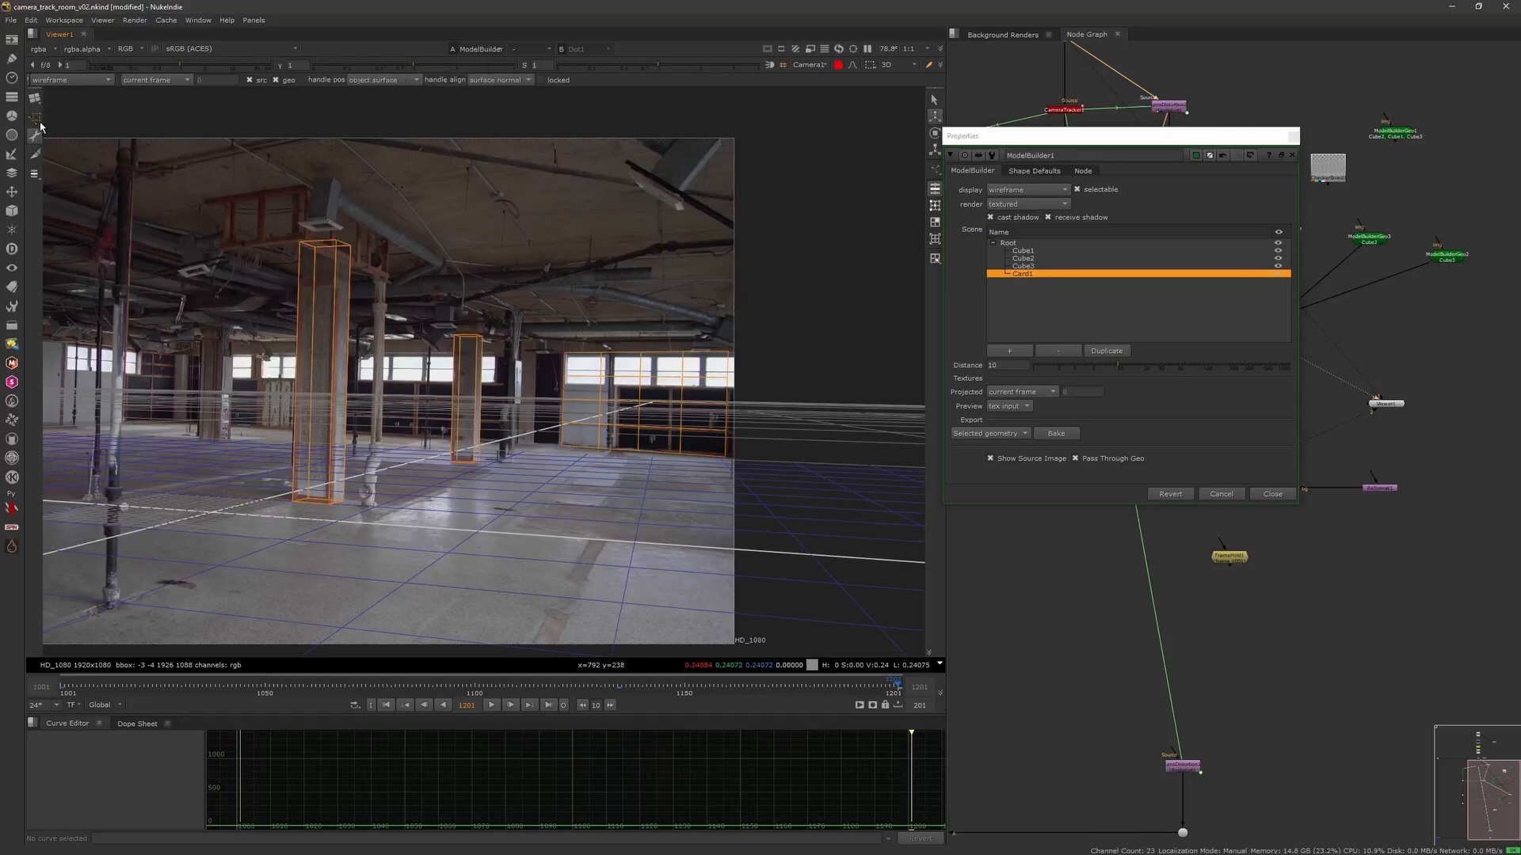
pyautogui.click(938, 207)
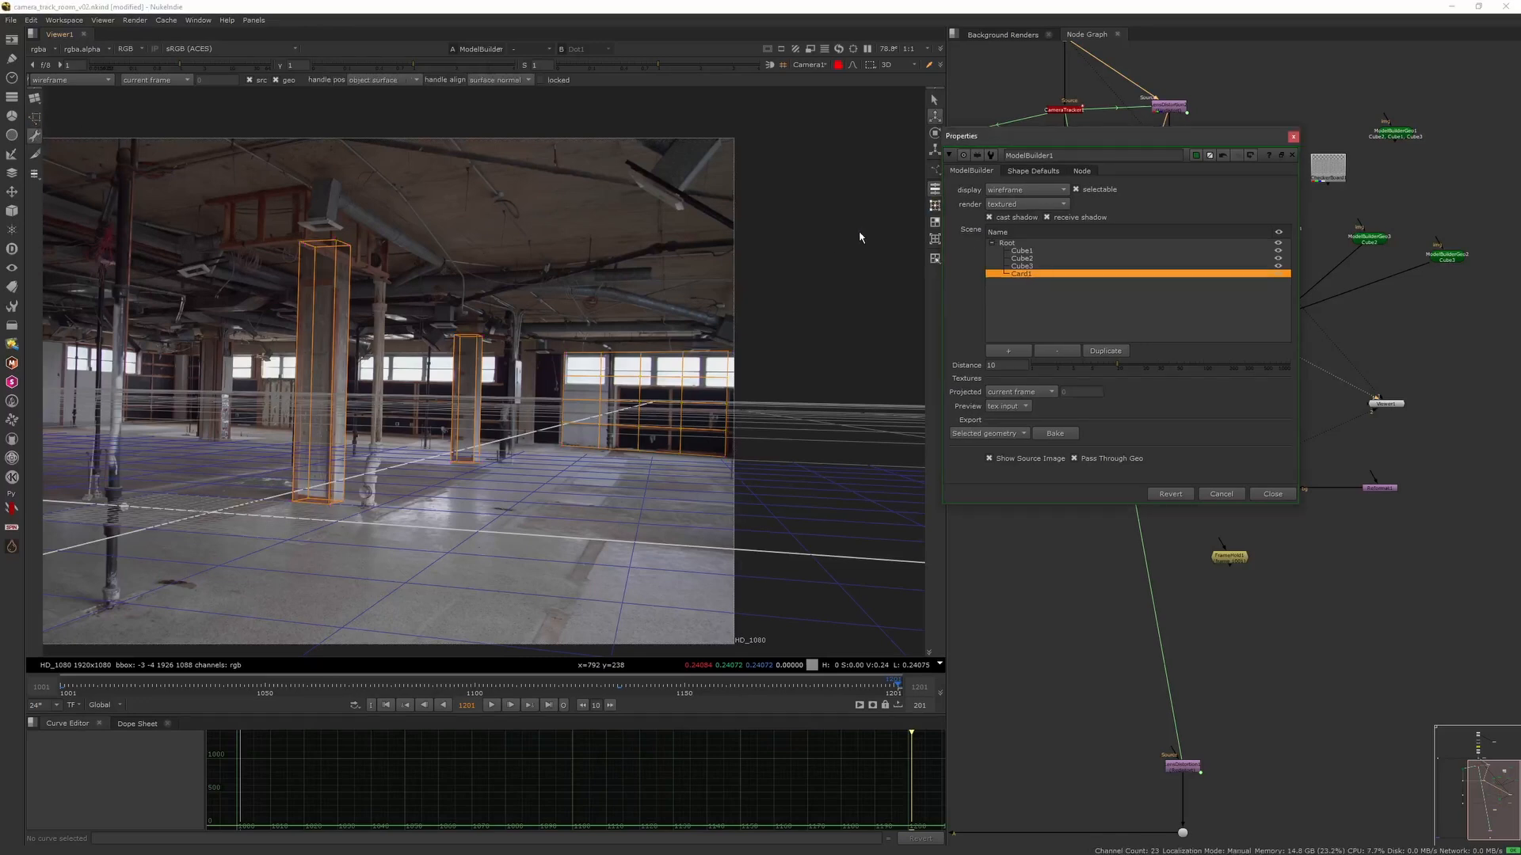
pyautogui.click(936, 206)
pyautogui.moveTo(588, 341); pyautogui.dragTo(548, 466)
pyautogui.moveTo(570, 404); pyautogui.dragTo(251, 401)
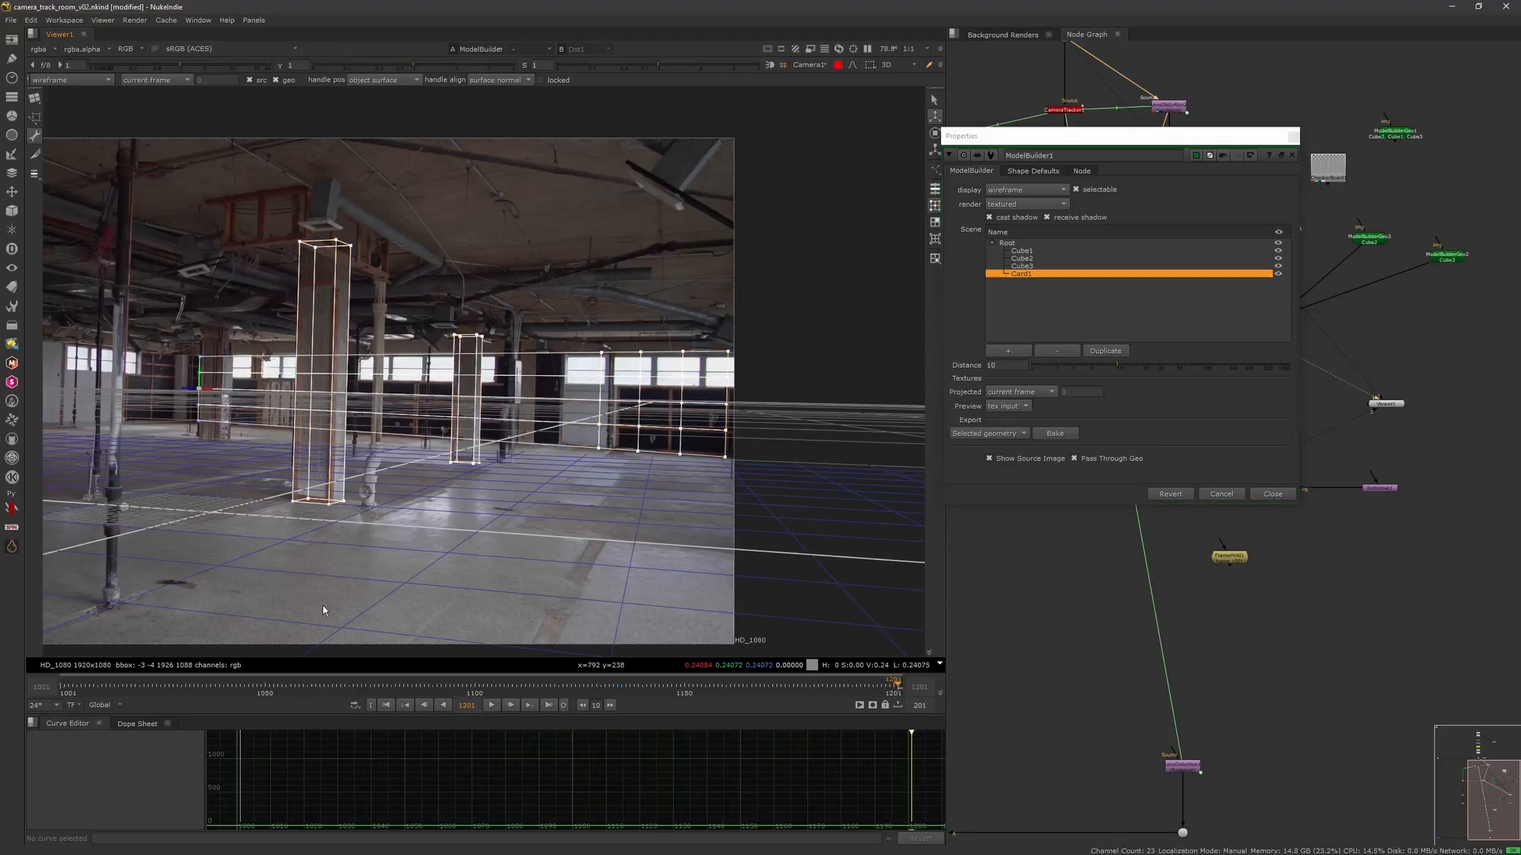
# Check Card1 at frame 1001, return to frame 1201 and raise the top vertices of Card1 and Cube2.
pyautogui.click(386, 705)
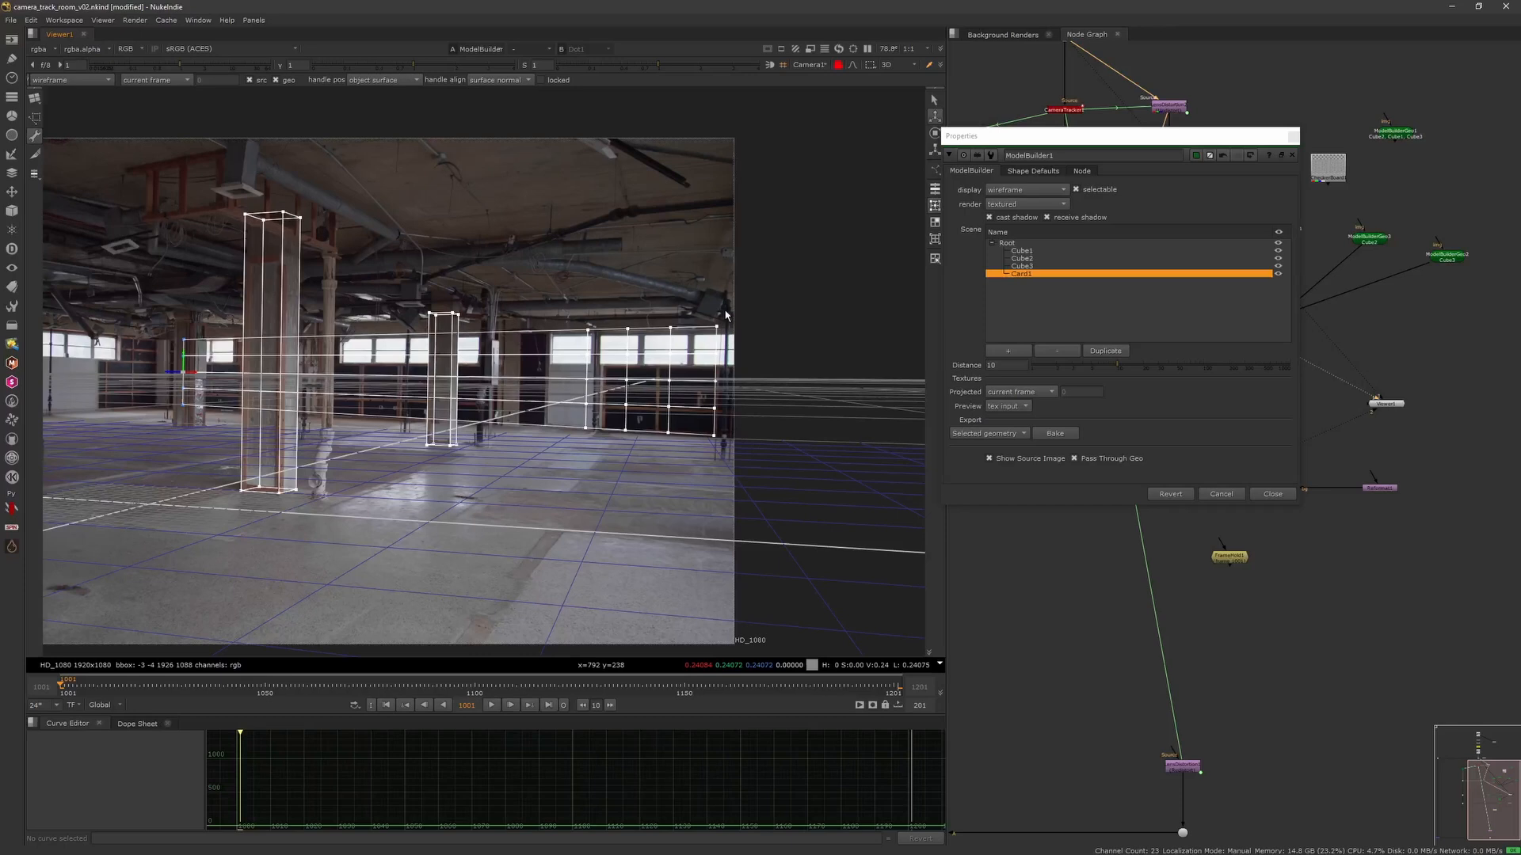
pyautogui.click(549, 706)
pyautogui.moveTo(775, 303); pyautogui.dragTo(183, 367)
pyautogui.moveTo(507, 335); pyautogui.dragTo(508, 313)
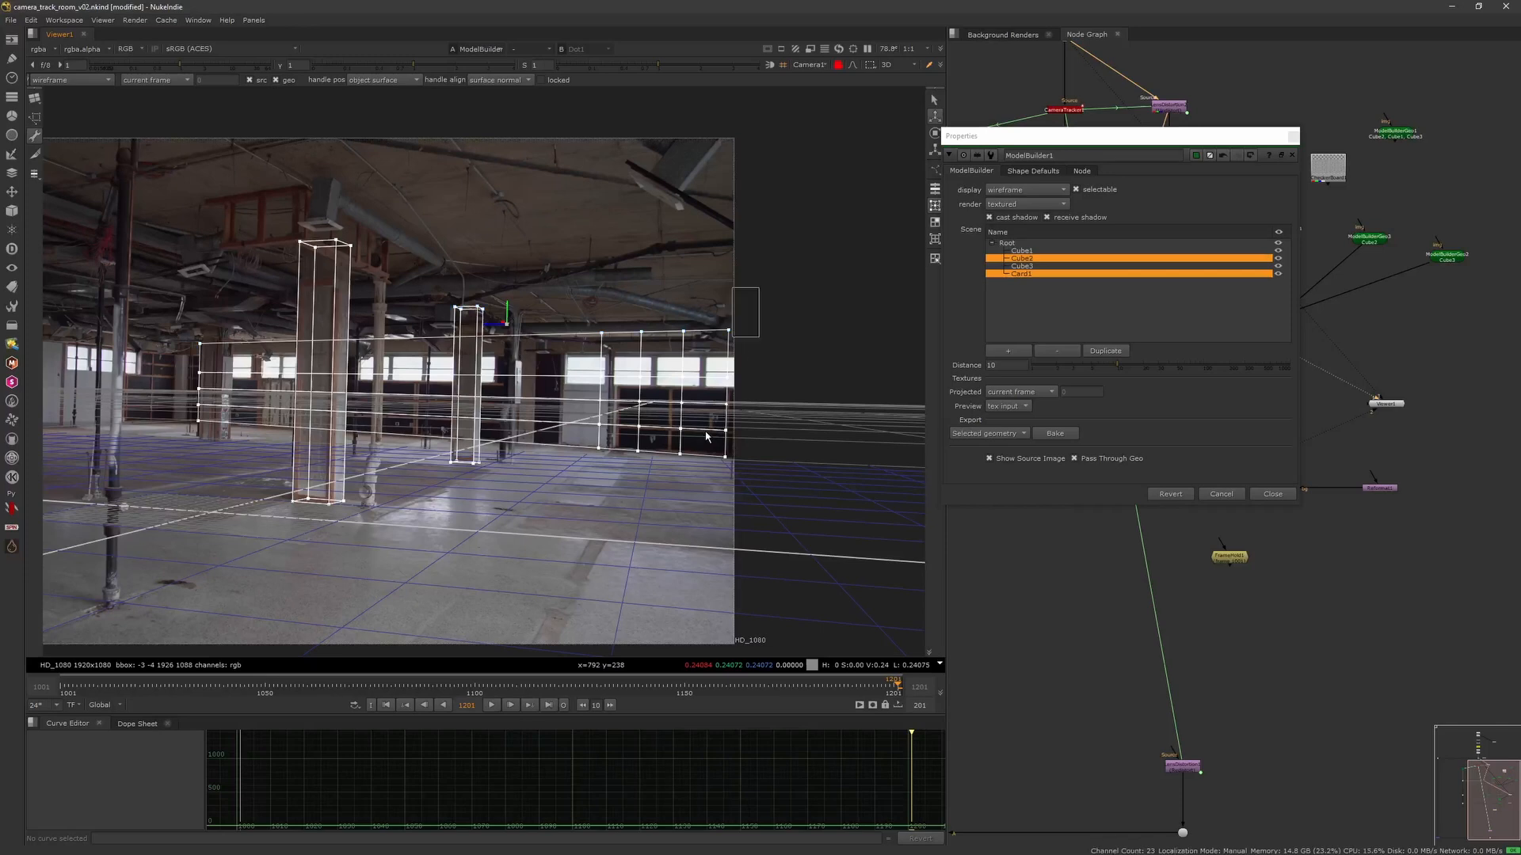
# Extend Card1's right-edge vertices outward to cover the back wall at frame 1001.
pyautogui.click(727, 403)
pyautogui.moveTo(476, 687); pyautogui.dragTo(404, 696)
pyautogui.click(405, 703)
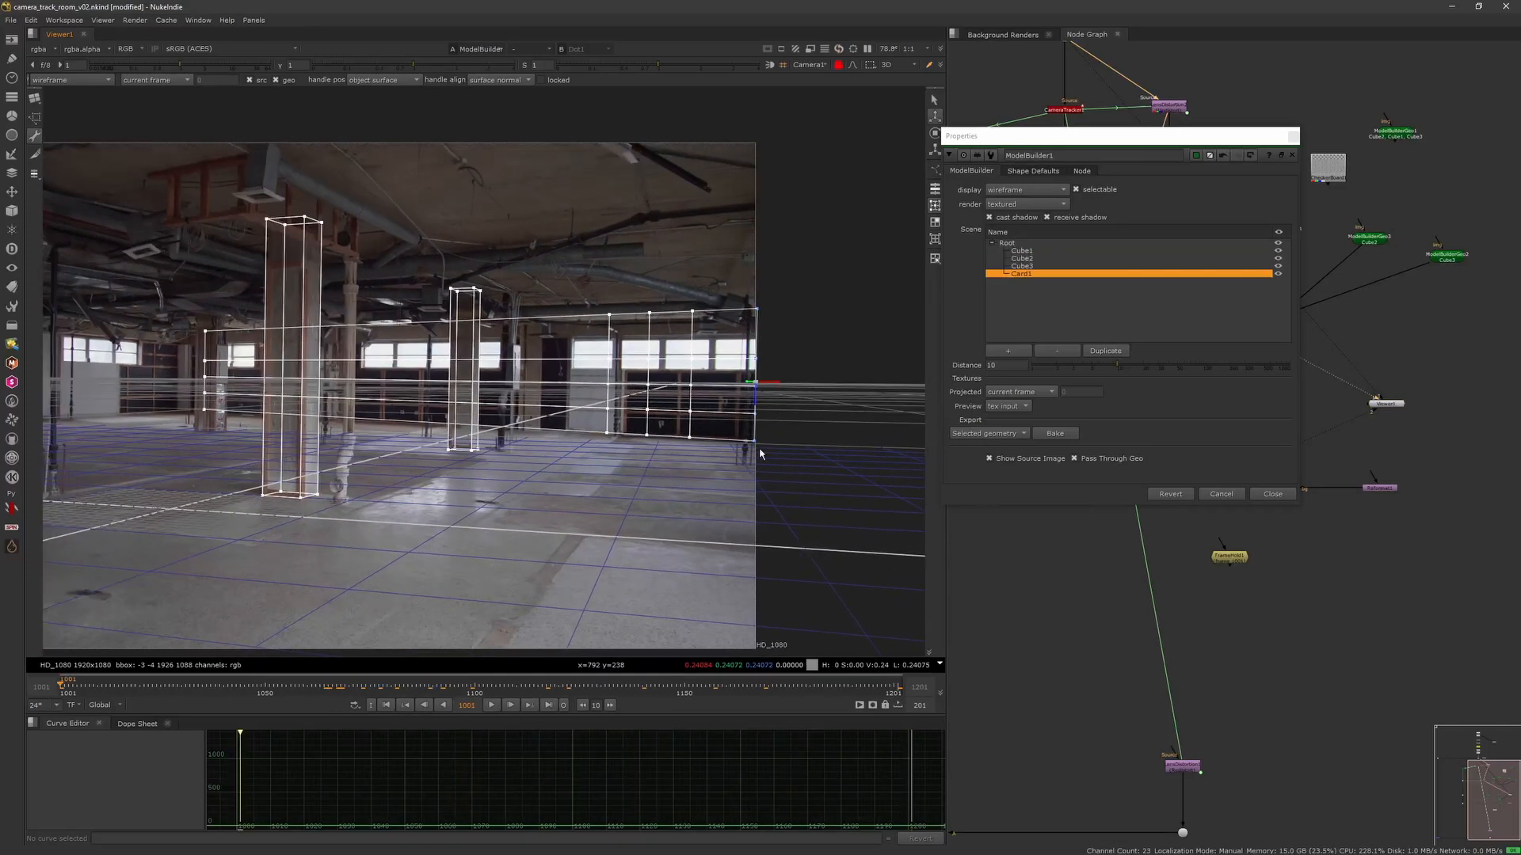
# Bake the extended Card1 to geometry, connect it to the MergeGeo and show Scene1 in the viewer.
pyautogui.click(1060, 434)
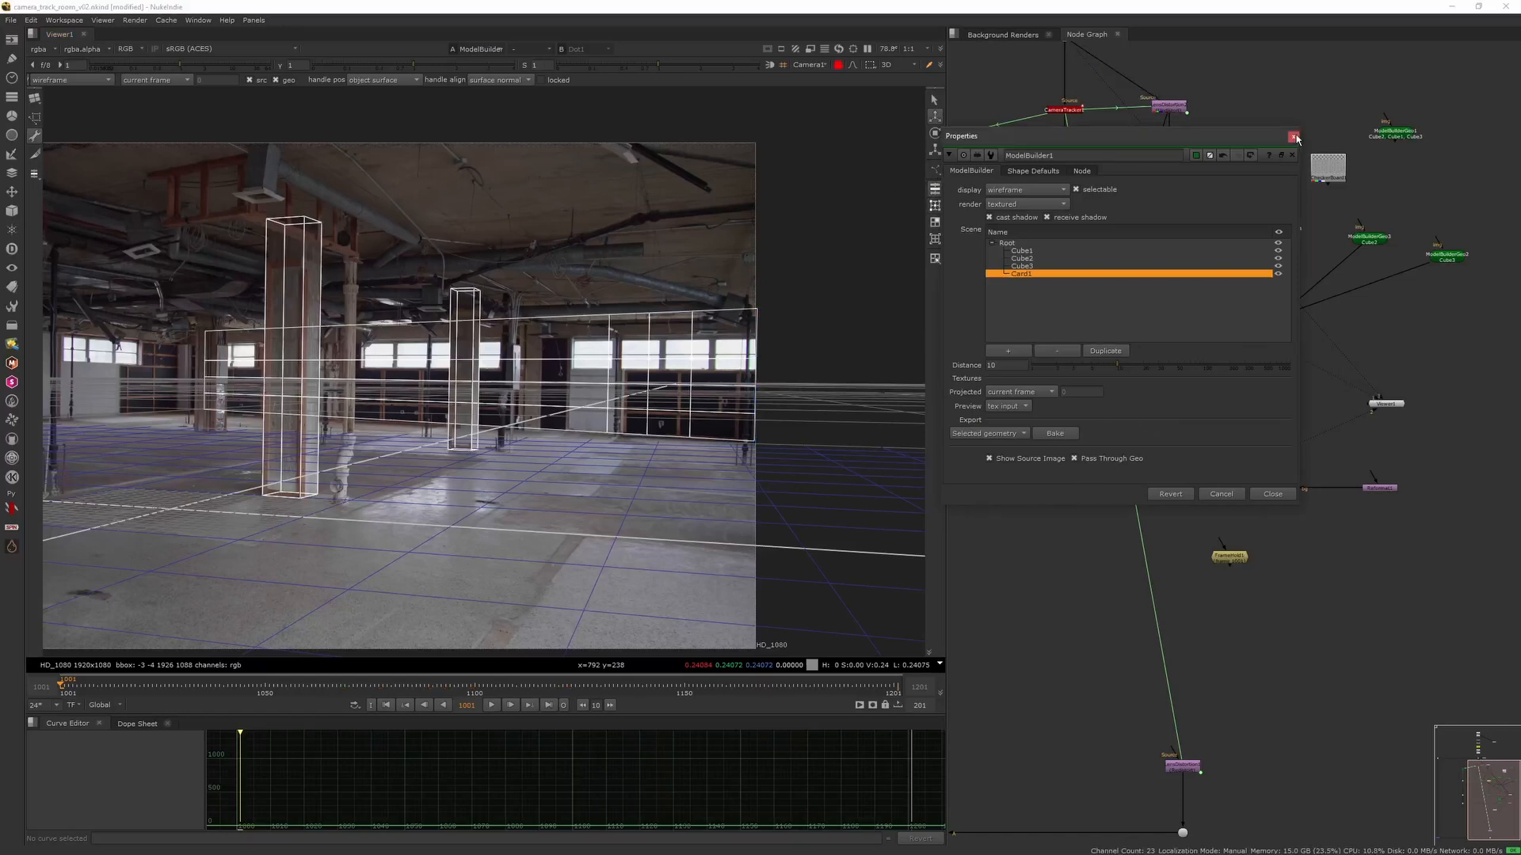
pyautogui.click(1281, 450)
pyautogui.press('1')
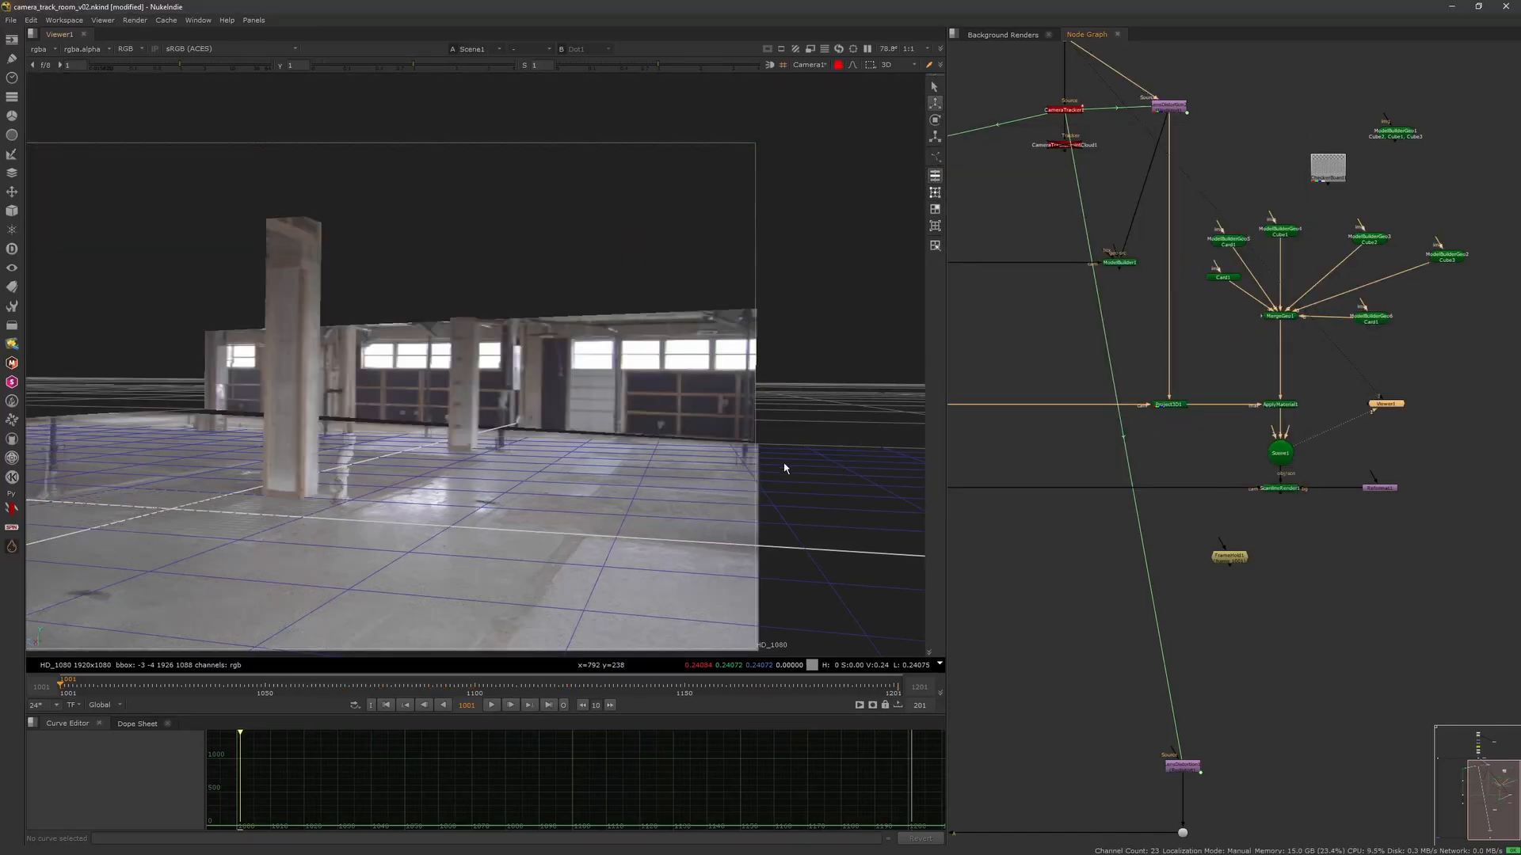
# Examine the projected floor, columns and back wall from the default 3D camera.
pyautogui.click(839, 69)
pyautogui.click(816, 65)
pyautogui.click(819, 75)
pyautogui.keyDown('ctrl'); pyautogui.moveTo(736, 329); pyautogui.dragTo(555, 328); pyautogui.keyUp('ctrl')
pyautogui.doubleClick(1223, 278)
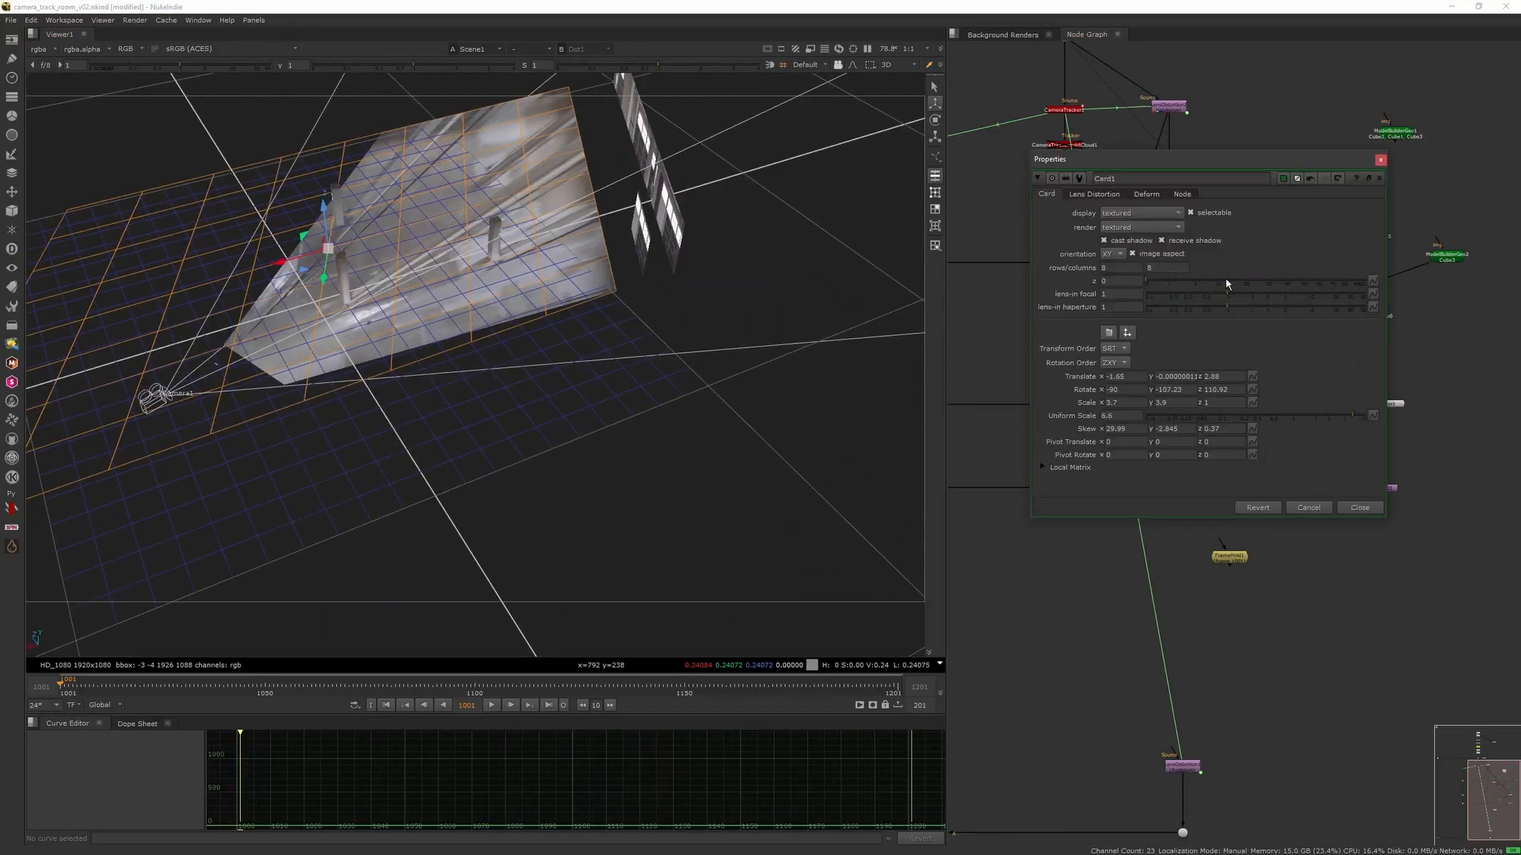
pyautogui.click(1377, 161)
pyautogui.moveTo(1240, 353); pyautogui.dragTo(1289, 425)
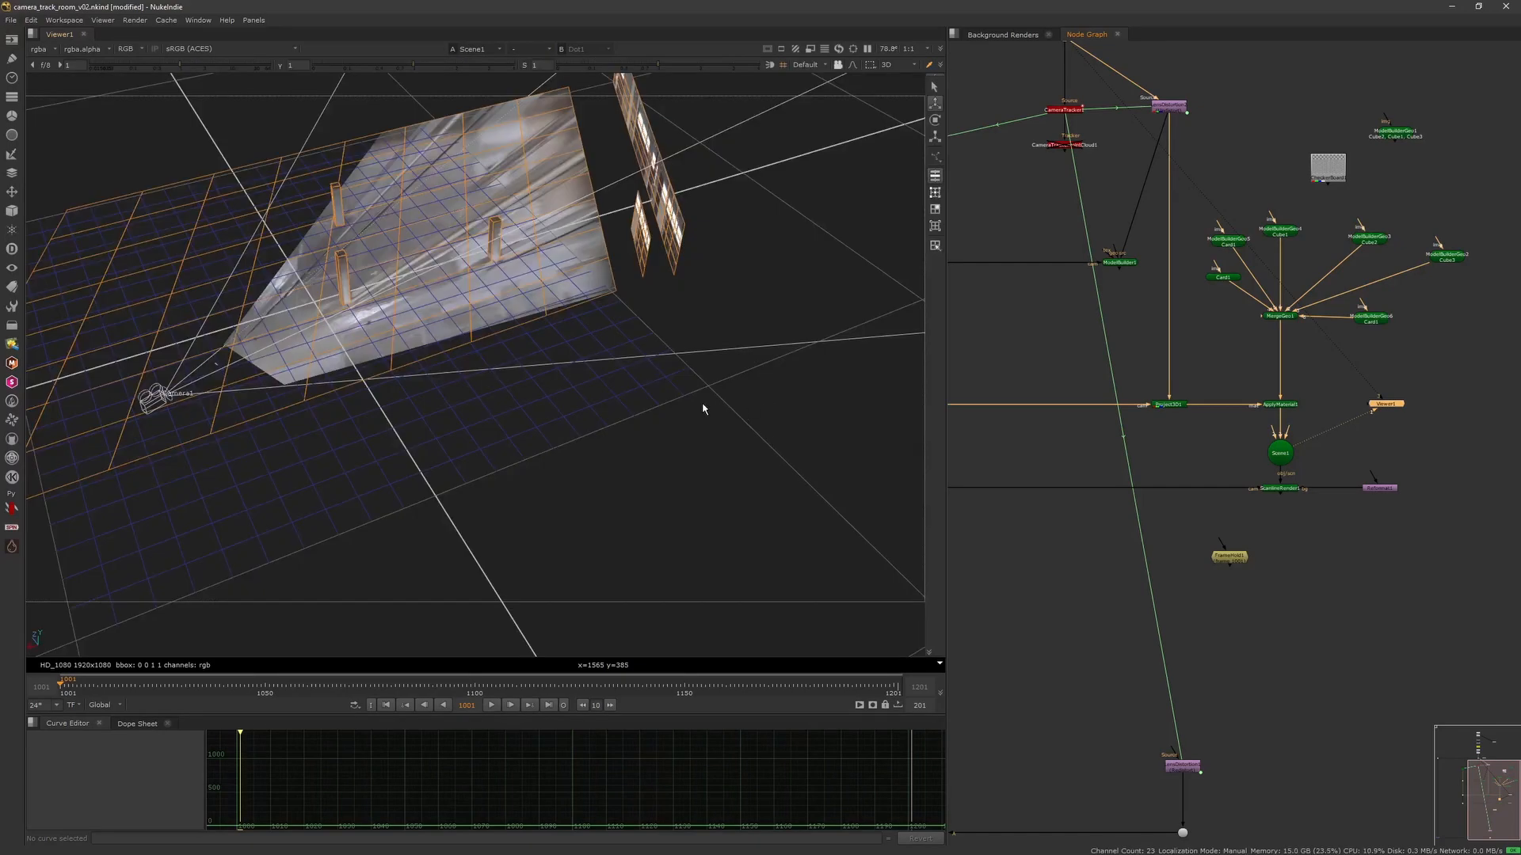
pyautogui.keyDown('ctrl'); pyautogui.moveTo(703, 409); pyautogui.dragTo(749, 415); pyautogui.keyUp('ctrl')
# Enlarge the floor card, Card1, by setting its scale to 4.2.
pyautogui.doubleClick(1224, 278)
pyautogui.click(935, 192)
pyautogui.keyDown('ctrl'); pyautogui.moveTo(712, 258); pyautogui.dragTo(691, 271); pyautogui.keyUp('ctrl')
pyautogui.keyDown('ctrl'); pyautogui.moveTo(644, 141); pyautogui.dragTo(681, 274); pyautogui.keyUp('ctrl')
pyautogui.click(810, 65)
pyautogui.click(822, 90)
pyautogui.click(810, 65)
pyautogui.click(816, 75)
pyautogui.moveTo(1161, 403); pyautogui.dragTo(1135, 398)
pyautogui.press('Up')
pyautogui.press('Up')
pyautogui.press('Up')
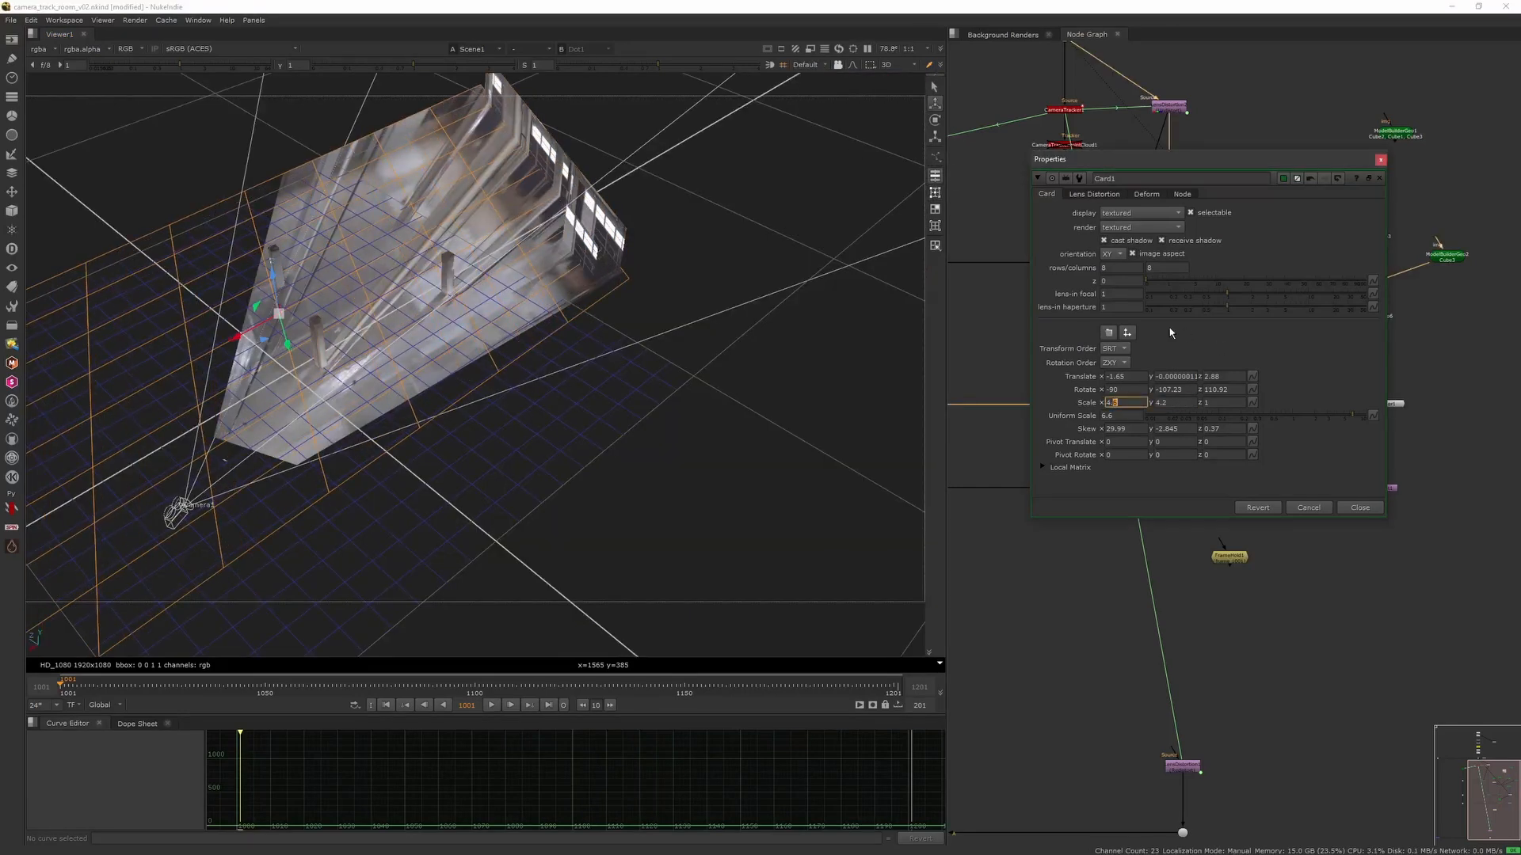
pyautogui.click(1379, 160)
# Disable and delete the older baked card geometry above the floor card, and inspect the projected room.
pyautogui.click(1286, 503)
pyautogui.scroll(-5, 637, 378)
pyautogui.keyDown('ctrl'); pyautogui.moveTo(637, 379); pyautogui.dragTo(818, 376); pyautogui.keyUp('ctrl')
pyautogui.scroll(5, 547, 396)
pyautogui.click(1228, 240)
pyautogui.press('d')
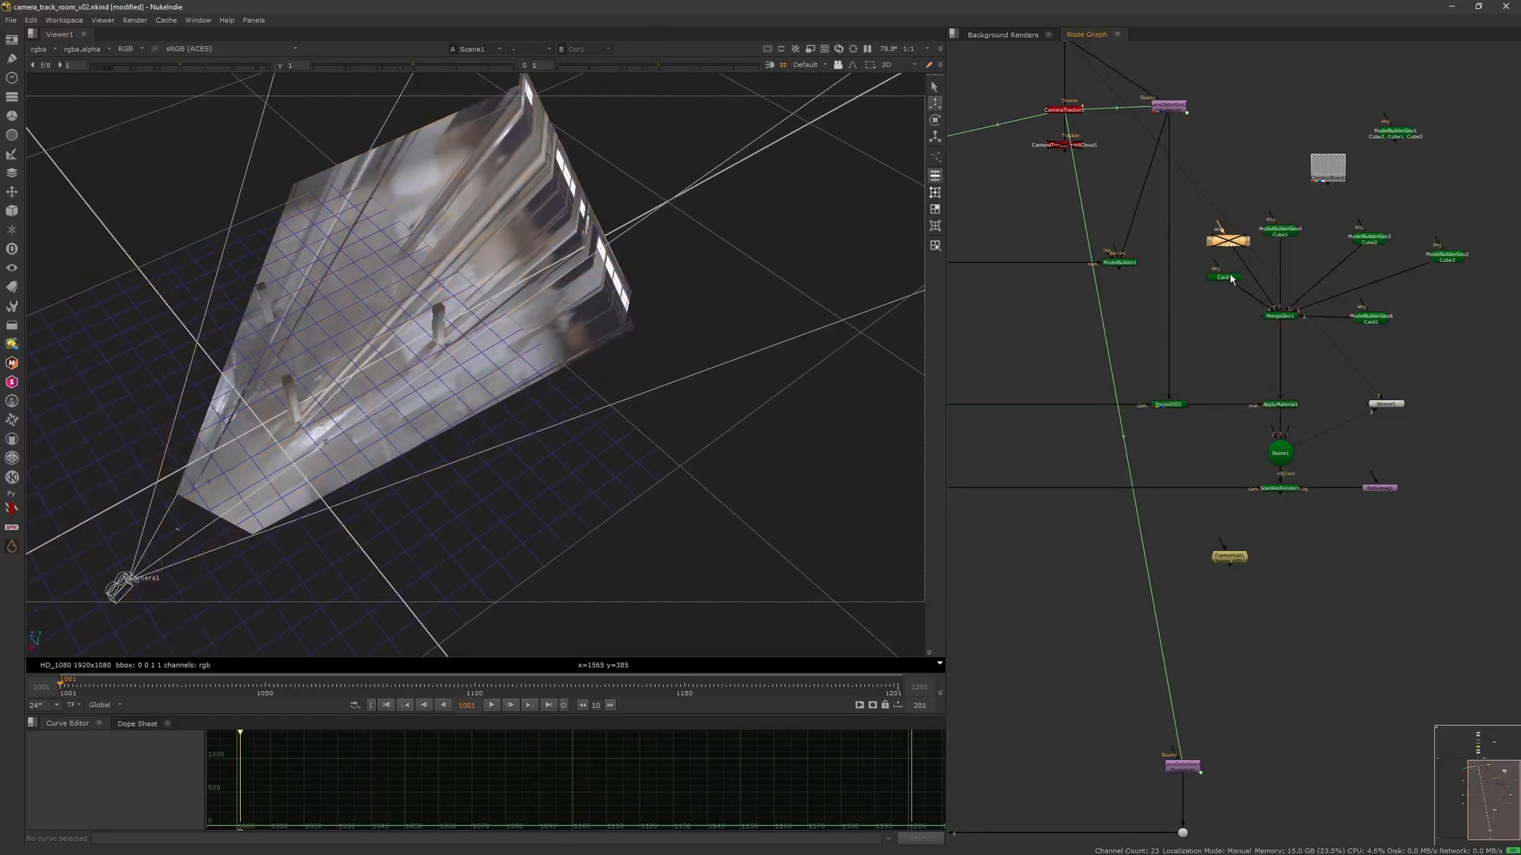
pyautogui.click(1287, 490)
pyautogui.keyDown('ctrl'); pyautogui.moveTo(473, 458); pyautogui.dragTo(547, 417); pyautogui.keyUp('ctrl')
# Show ModelBuilder1 in the viewer with its properties open, and switch between the 2D and 3D views.
pyautogui.click(1128, 264)
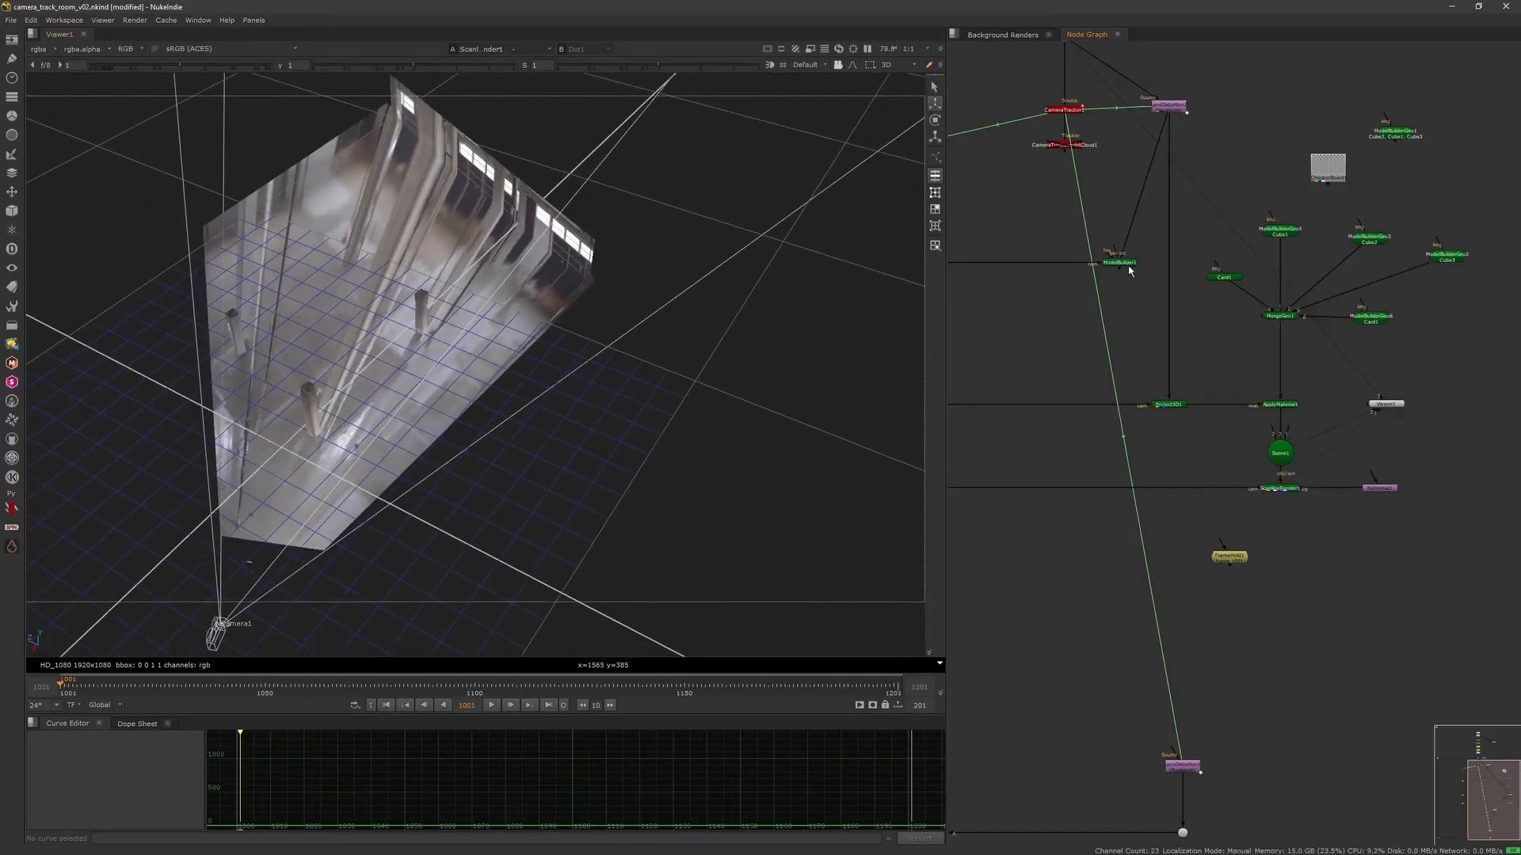
pyautogui.click(1120, 263)
pyautogui.press('1')
pyautogui.press('Tab')
pyautogui.doubleClick(1115, 258)
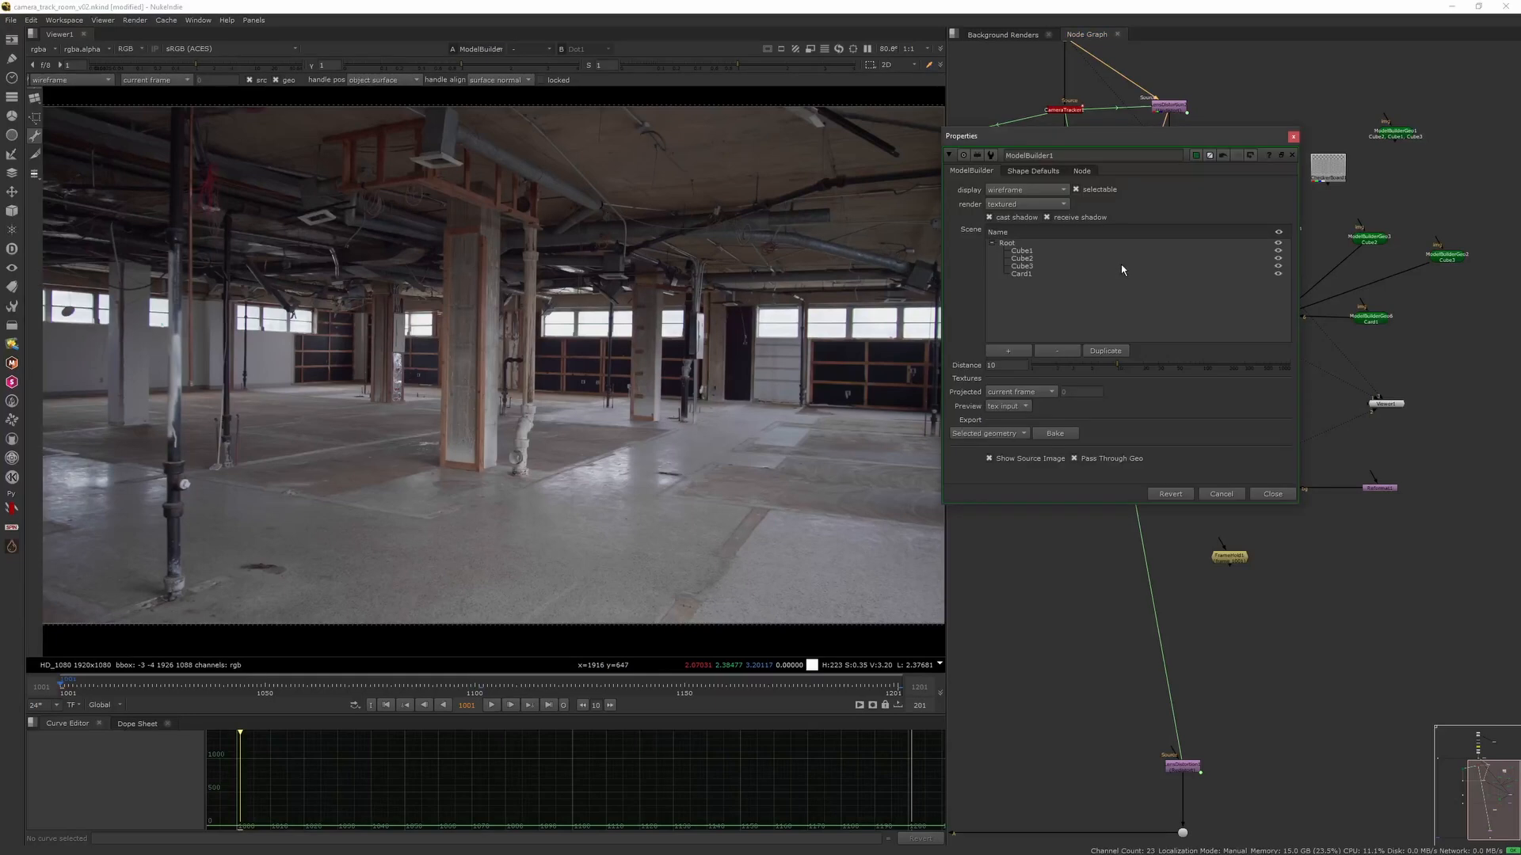
pyautogui.moveTo(998, 136); pyautogui.dragTo(1030, 363)
pyautogui.press('Tab')
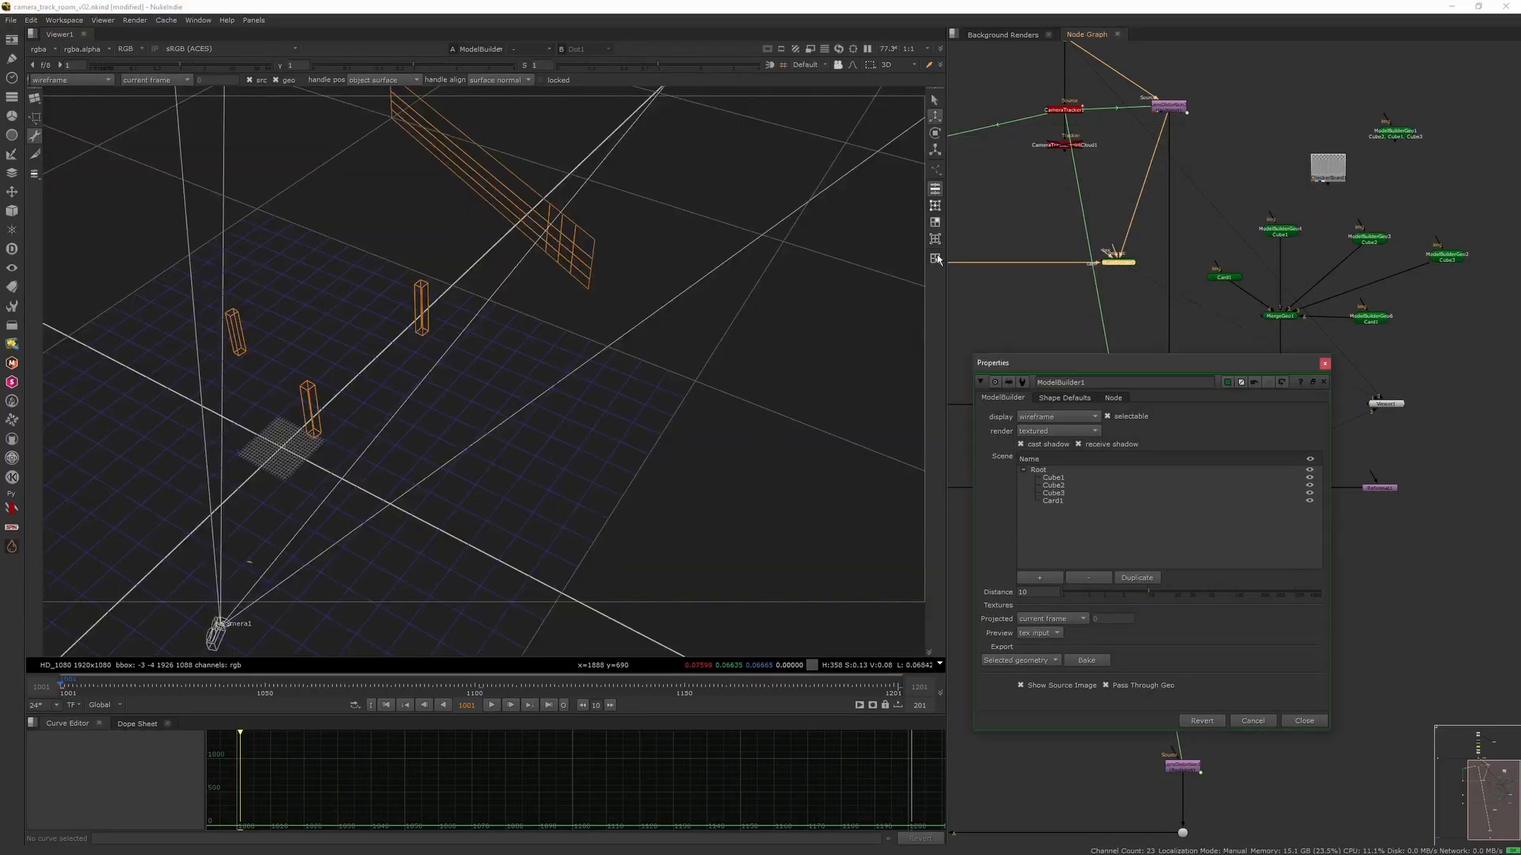
pyautogui.press('Tab')
pyautogui.press('Tab')
pyautogui.press('Tab')
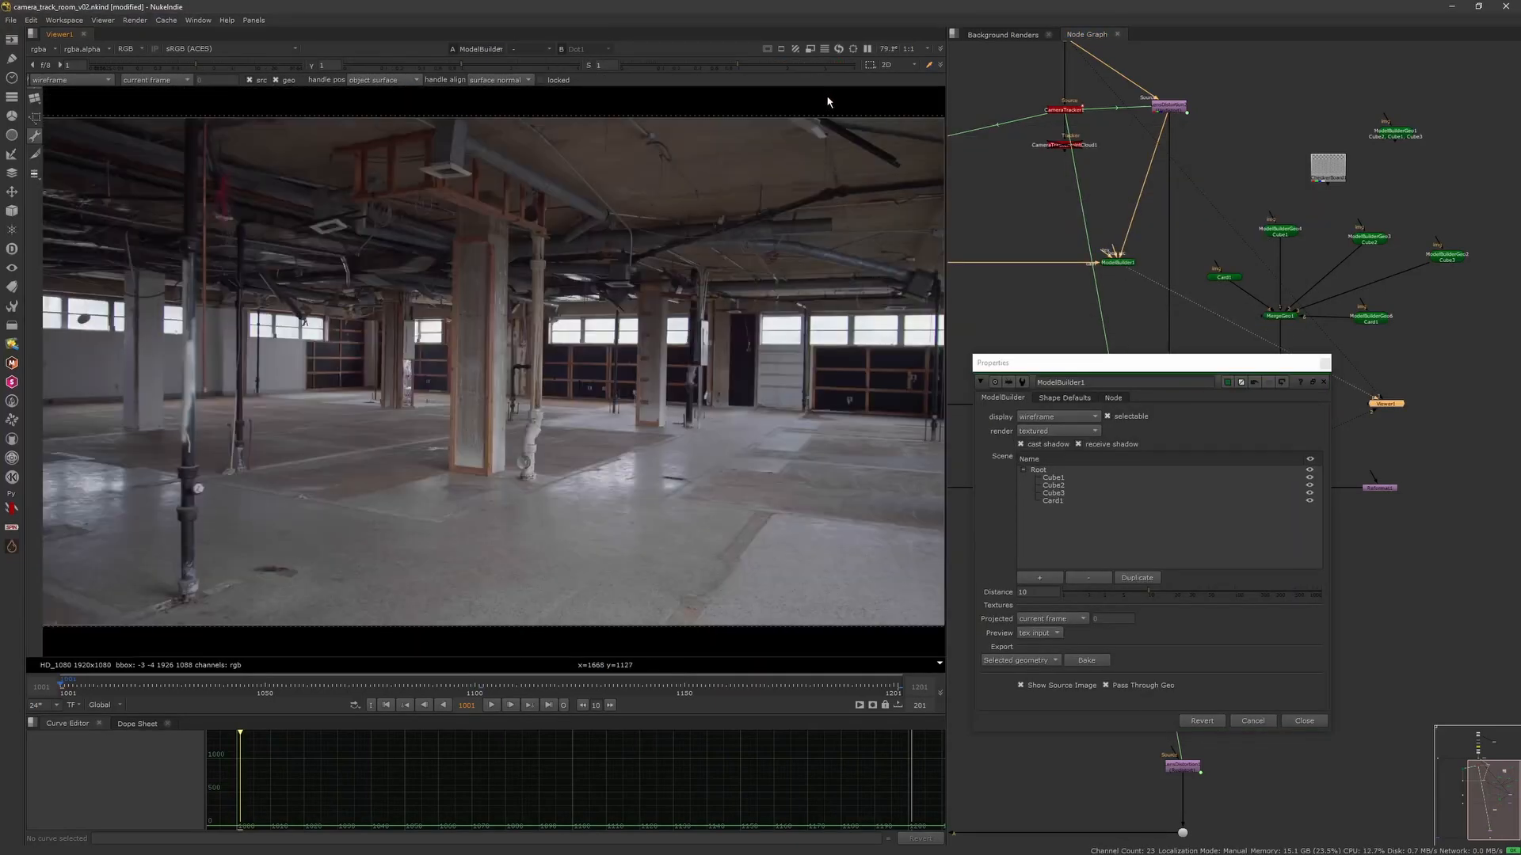
# Switch ModelBuilder1 to align mode in the Camera1 view and reopen its properties.
pyautogui.click(35, 118)
pyautogui.scroll(-2, 482, 303)
pyautogui.moveTo(483, 304); pyautogui.dragTo(459, 284, button='middle')
pyautogui.click(1066, 486)
pyautogui.click(1066, 501)
pyautogui.click(1074, 478)
pyautogui.click(1324, 364)
pyautogui.doubleClick(1120, 264)
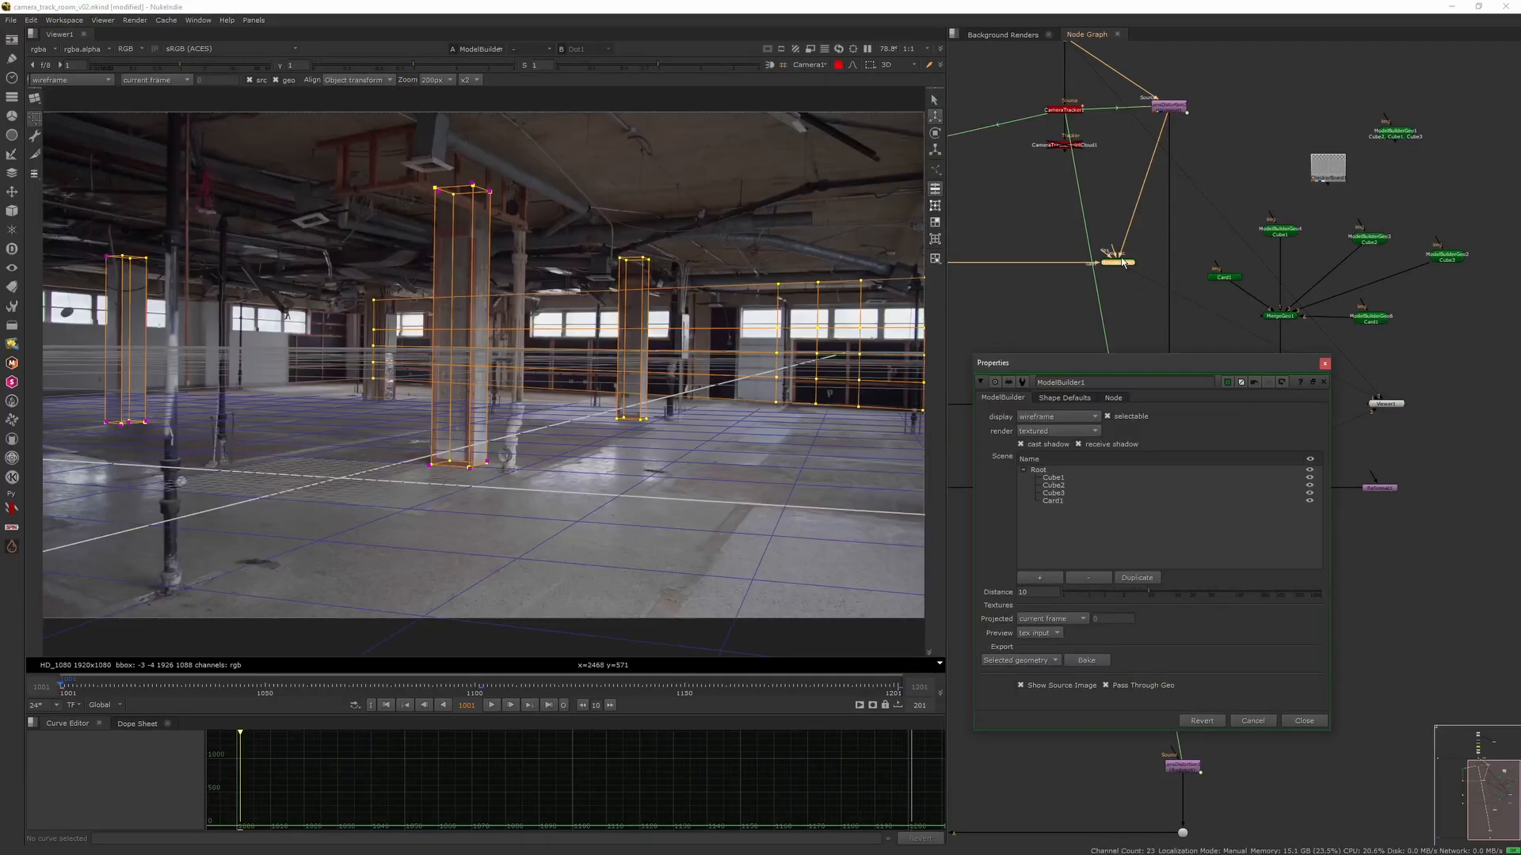
# Add a cube at the far-left column, fit its base corners to the column and raise its top to the ceiling.
pyautogui.click(35, 98)
pyautogui.click(63, 133)
pyautogui.scroll(5, 378, 385)
pyautogui.click(288, 378)
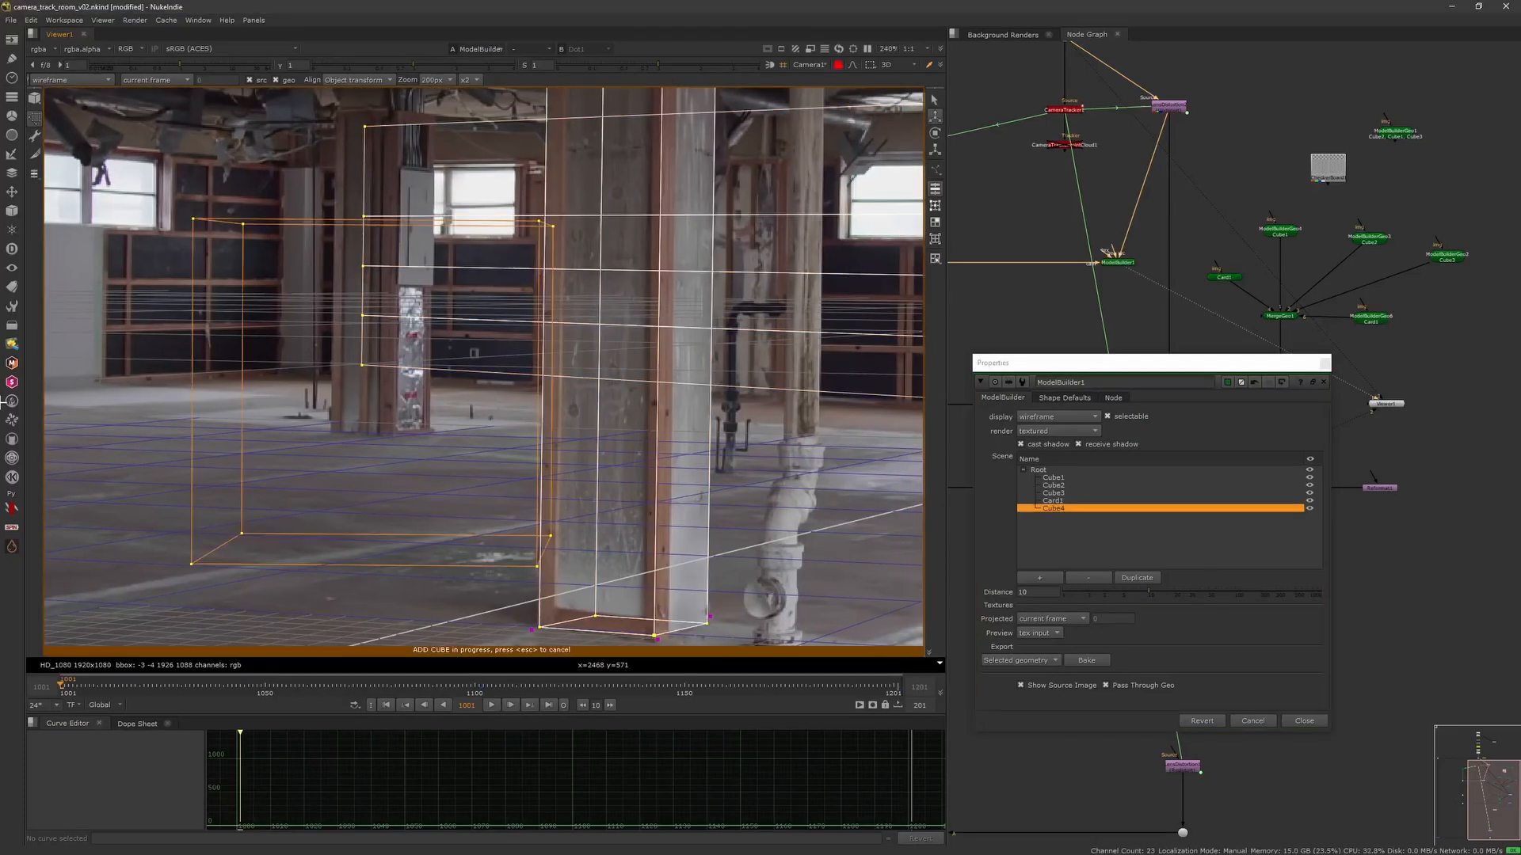
pyautogui.click(194, 454)
pyautogui.moveTo(199, 564); pyautogui.dragTo(433, 446)
pyautogui.moveTo(398, 362); pyautogui.dragTo(397, 530, button='middle')
pyautogui.moveTo(395, 532); pyautogui.dragTo(396, 228)
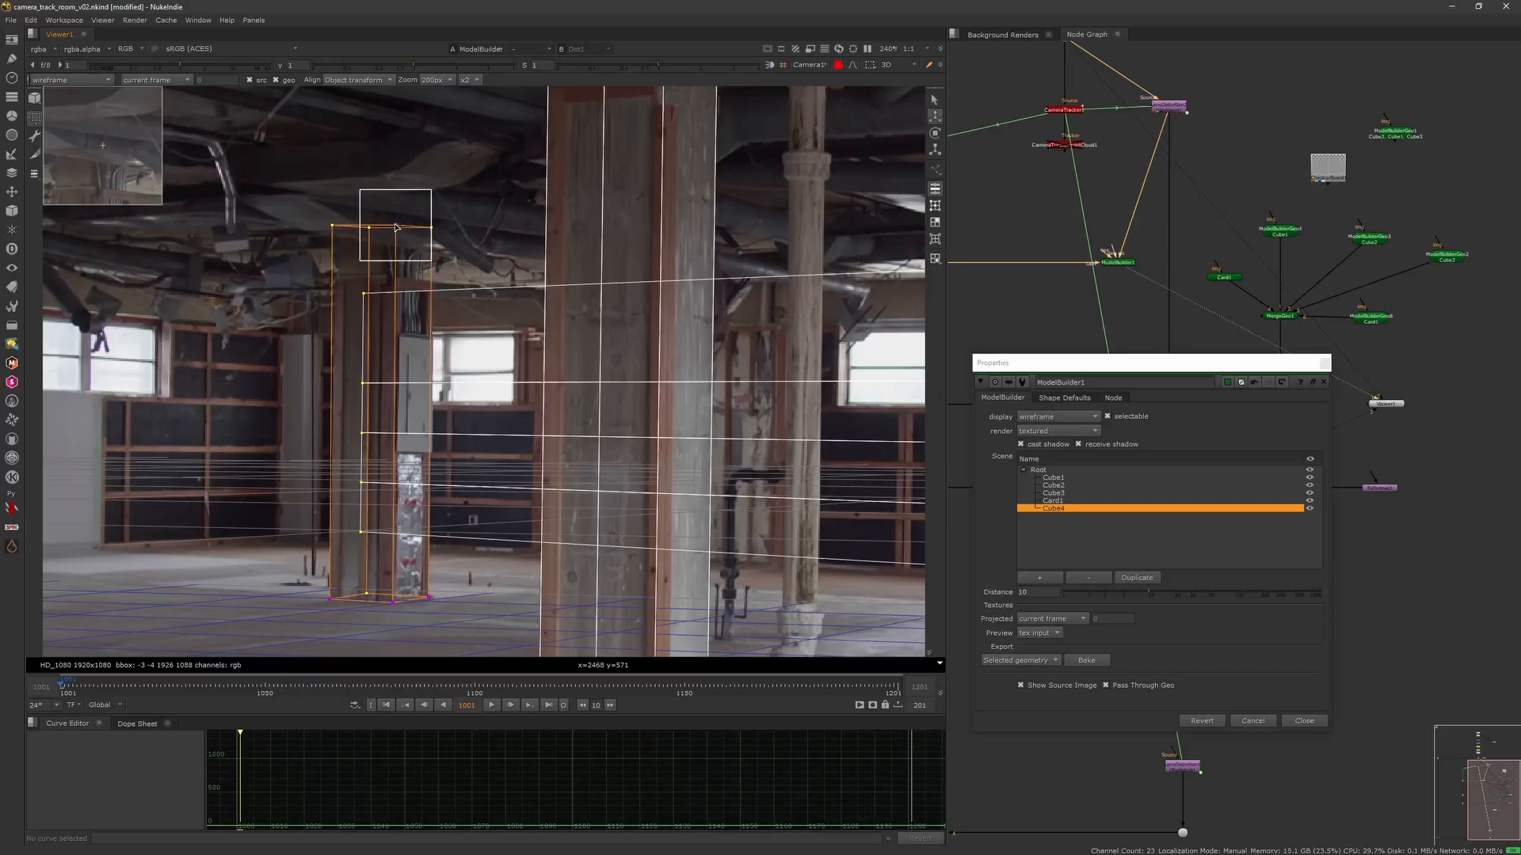
# Refine Cube4's base and top corners against its column, checking and correcting the fit at several frames.
pyautogui.moveTo(367, 593); pyautogui.dragTo(371, 601)
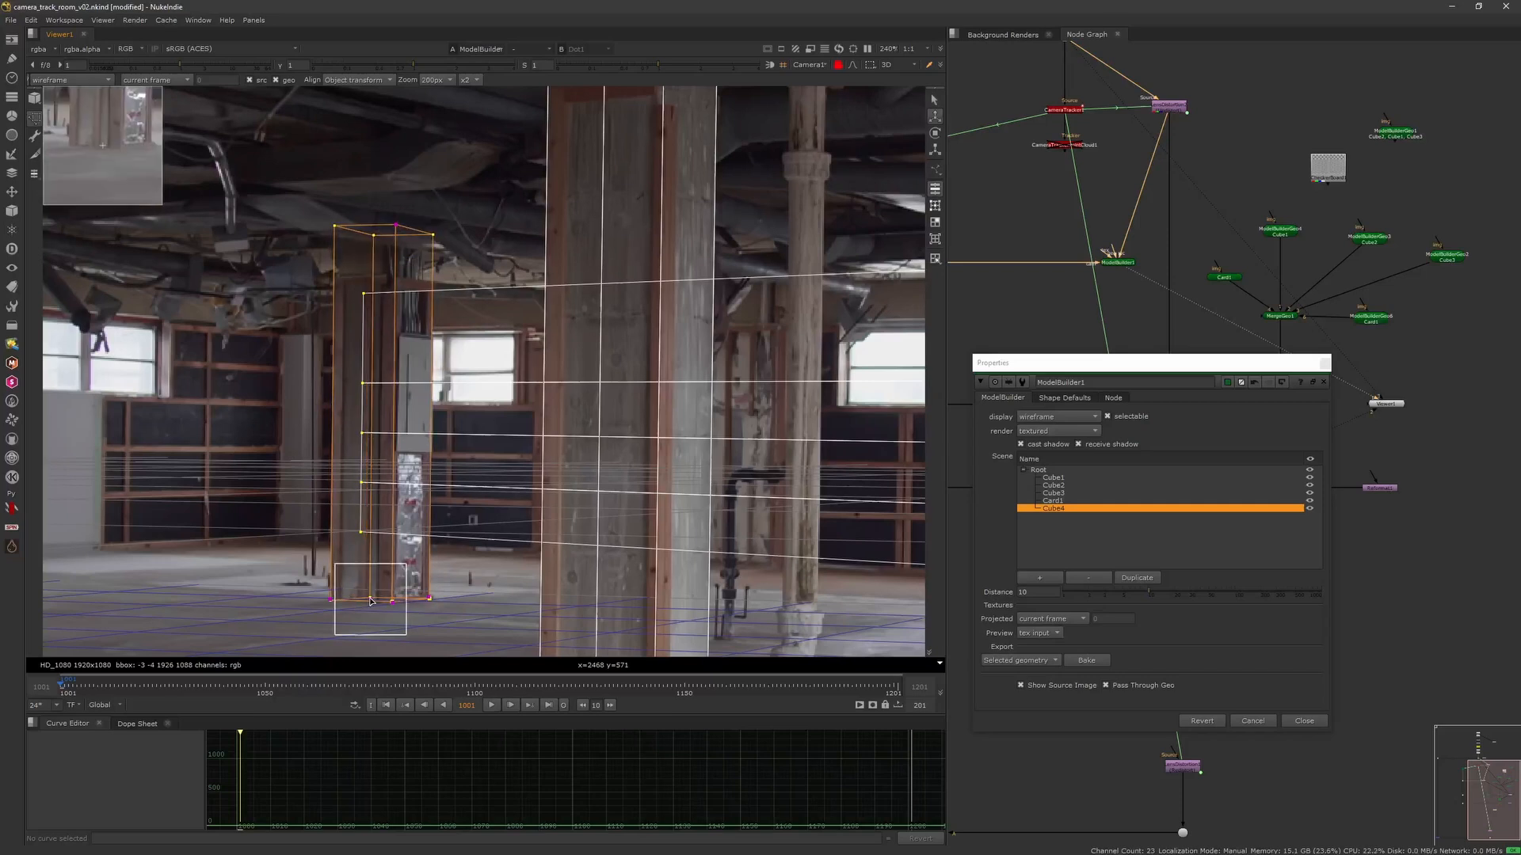
pyautogui.click(334, 228)
pyautogui.moveTo(135, 685); pyautogui.dragTo(899, 701)
pyautogui.moveTo(432, 624); pyautogui.dragTo(420, 497, button='middle')
pyautogui.moveTo(408, 524)
pyautogui.mouseDown()
pyautogui.moveTo(460, 522)
pyautogui.moveTo(397, 519)
pyautogui.mouseUp()
pyautogui.moveTo(492, 519); pyautogui.dragTo(494, 518)
pyautogui.moveTo(467, 156); pyautogui.dragTo(409, 156)
pyautogui.moveTo(486, 683); pyautogui.dragTo(312, 681)
# Bake Cube4 into its own geometry node and close the ModelBuilder1 properties.
pyautogui.scroll(-5, 336, 558)
pyautogui.press('f')
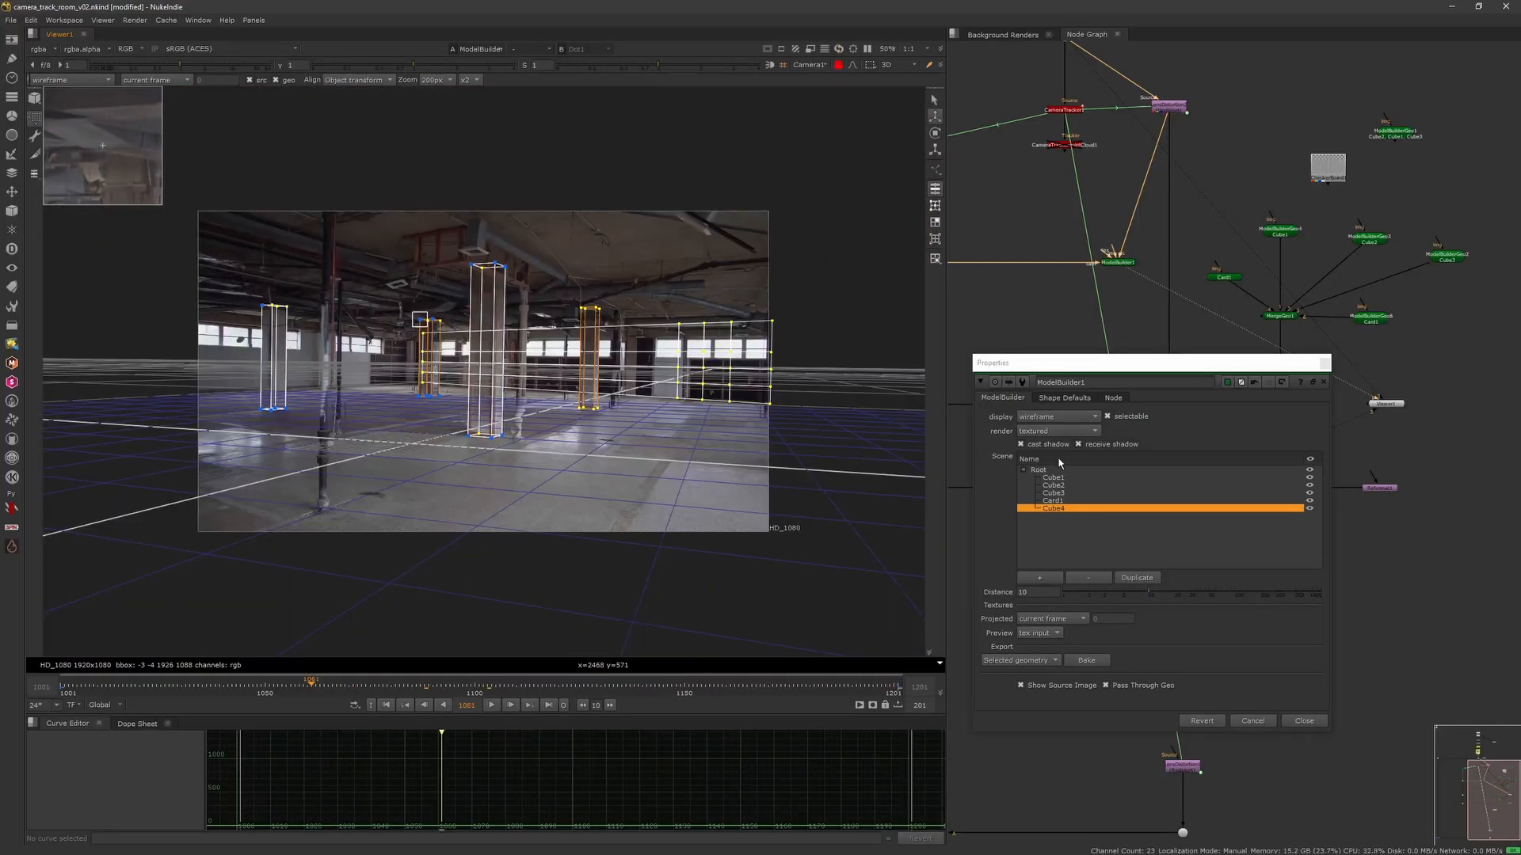
pyautogui.click(1091, 661)
pyautogui.click(1323, 382)
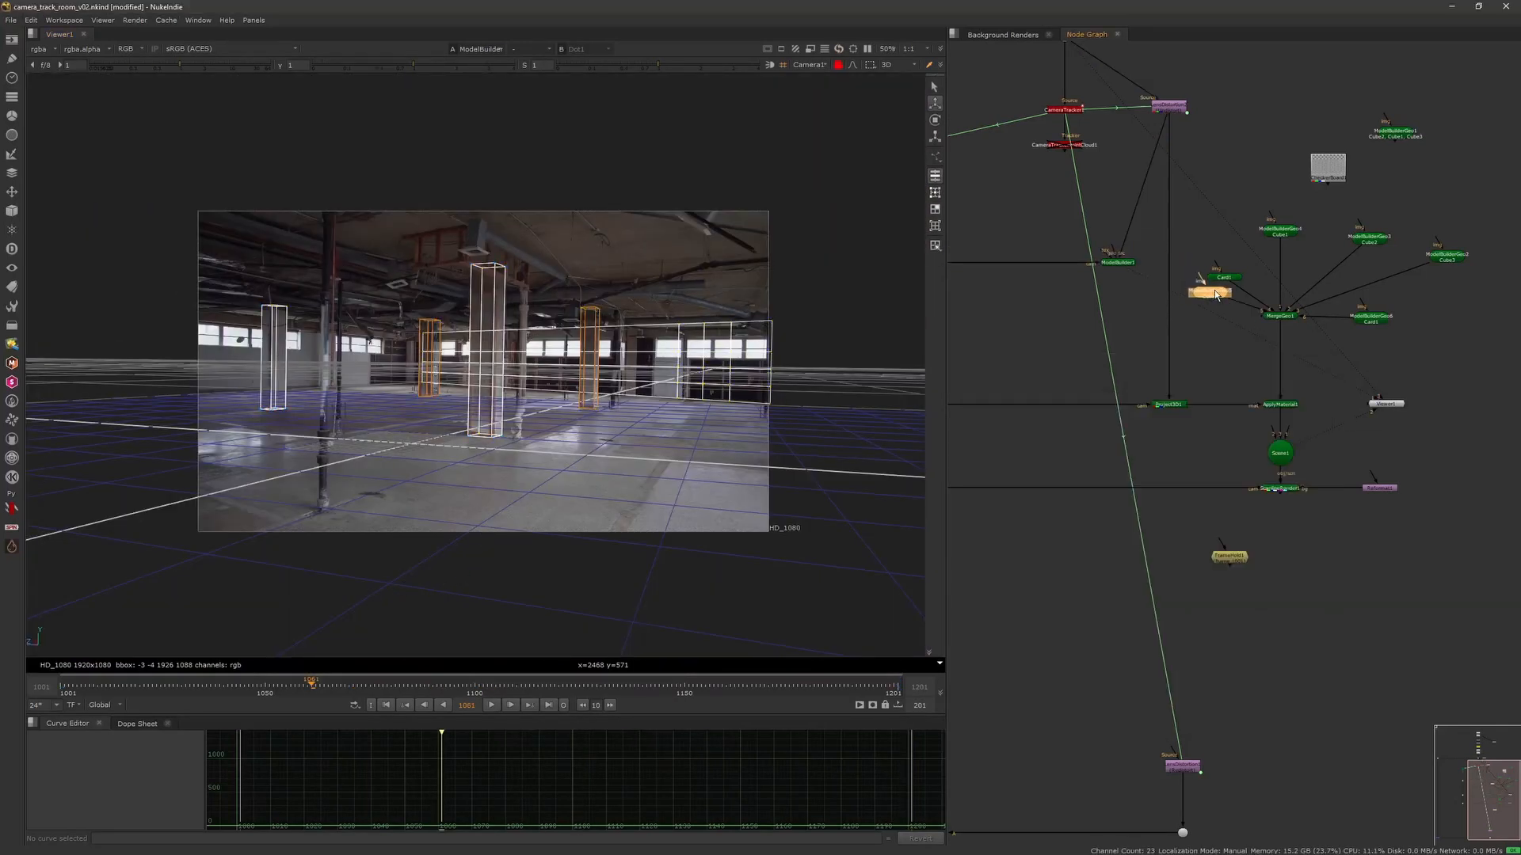
# Connect the baked Cube4 geometry to MergeGeo1 and fan the baked geometry nodes out above it.
pyautogui.moveTo(1267, 224); pyautogui.dragTo(1270, 215)
pyautogui.moveTo(1369, 238); pyautogui.dragTo(1375, 226)
pyautogui.moveTo(1447, 256); pyautogui.dragTo(1415, 251)
pyautogui.moveTo(1371, 319); pyautogui.dragTo(1410, 288)
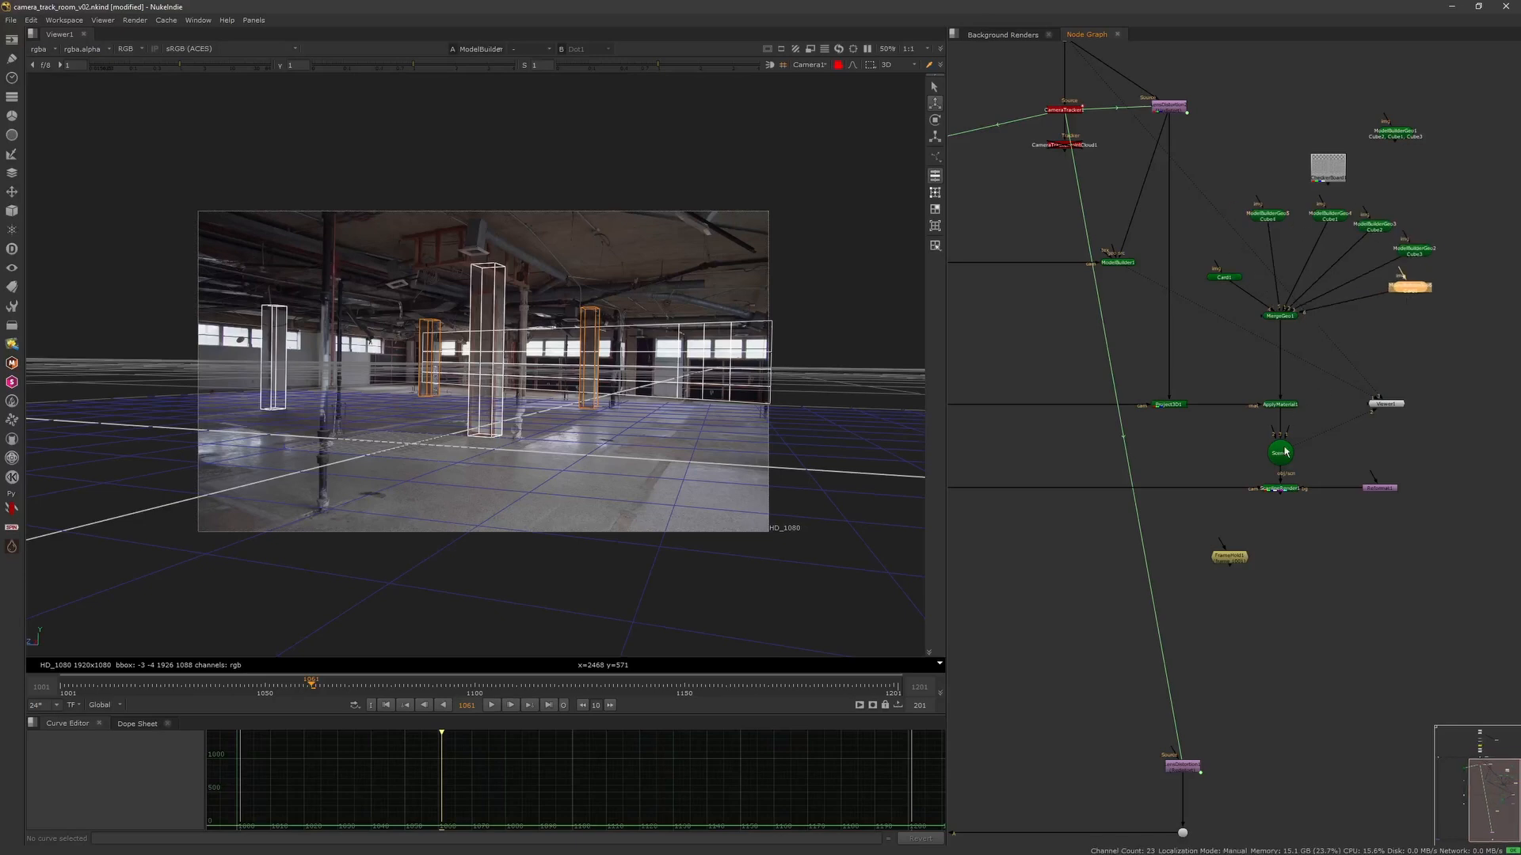
# Show Scene1 in the viewer and inspect the projected room from the default 3D camera.
pyautogui.click(1281, 453)
pyautogui.press('1')
pyautogui.click(838, 65)
pyautogui.click(824, 70)
pyautogui.click(826, 82)
pyautogui.scroll(-3, 602, 372)
pyautogui.keyDown('ctrl'); pyautogui.moveTo(567, 412); pyautogui.dragTo(585, 457); pyautogui.keyUp('ctrl')
# View the ScanlineRender output of the projected room and switch between the 2D and 3D views.
pyautogui.moveTo(1294, 566); pyautogui.dragTo(1283, 431, button='middle')
pyautogui.scroll(3, 1277, 404)
pyautogui.click(1201, 429)
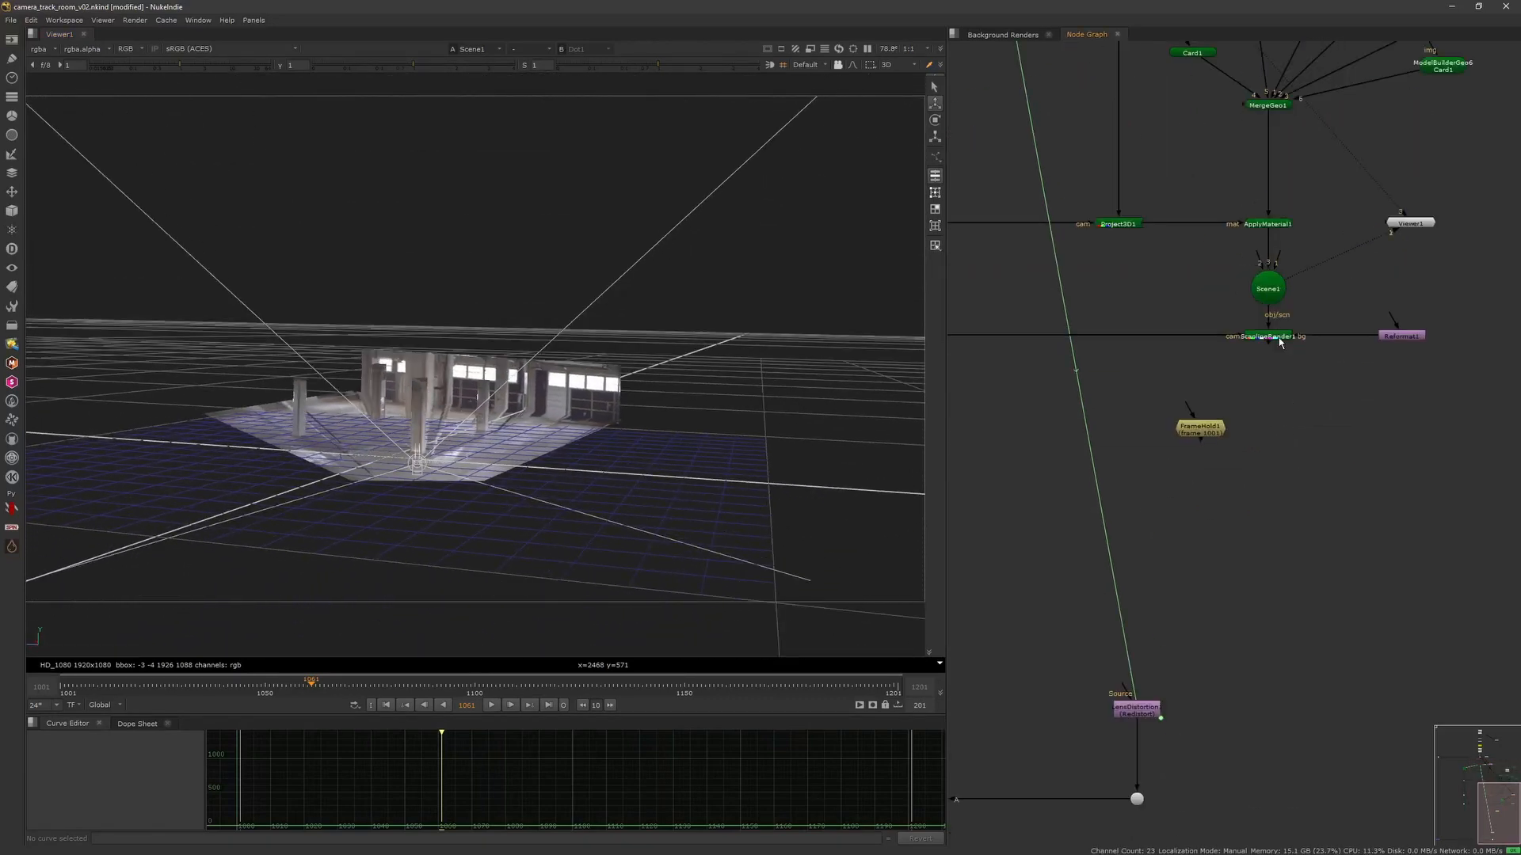
pyautogui.click(1283, 335)
pyautogui.press('1')
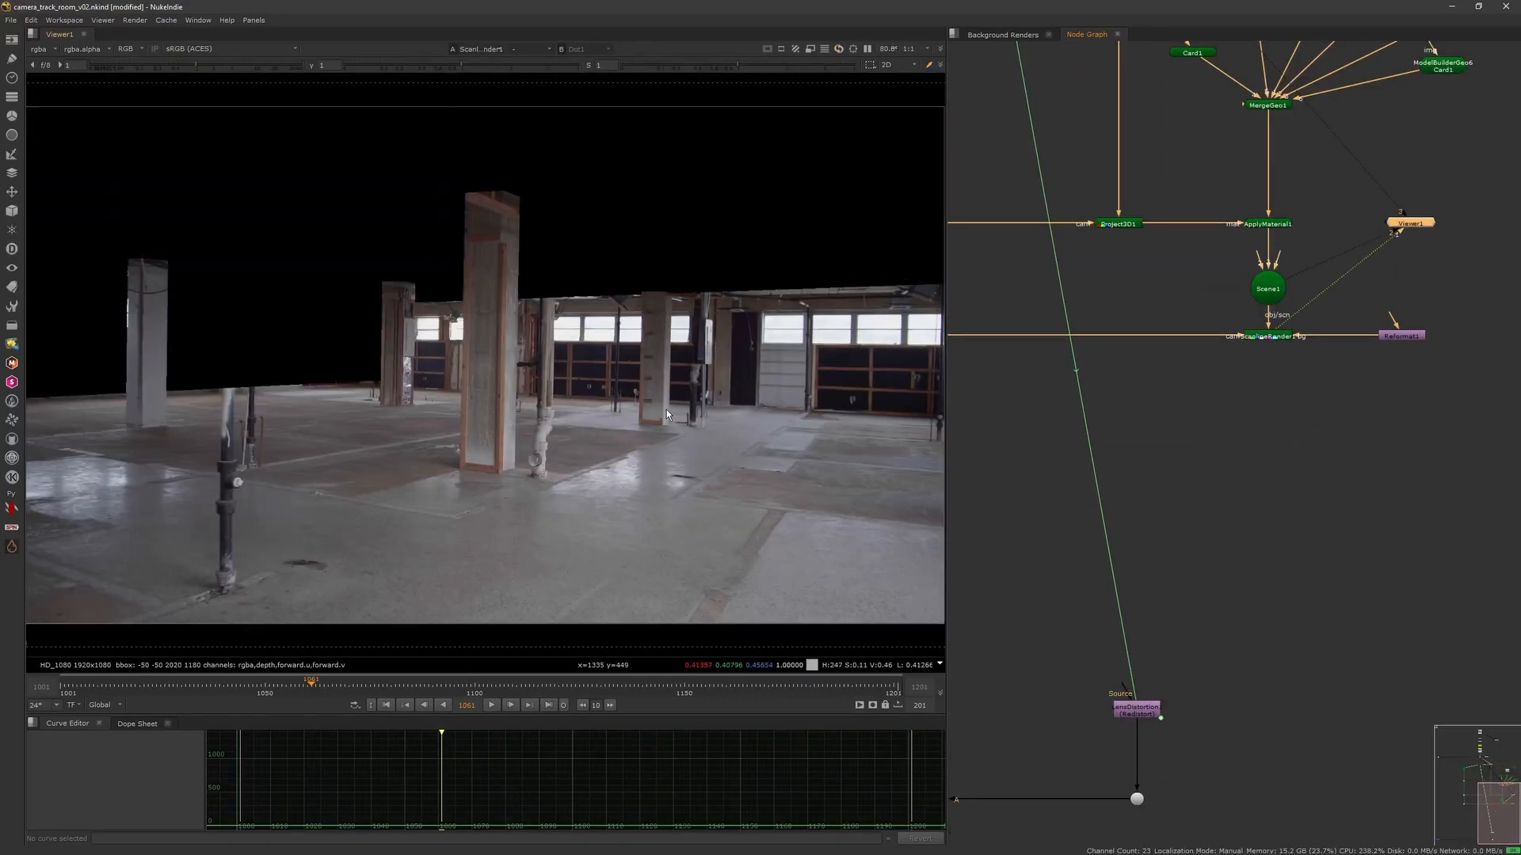
pyautogui.press('Tab')
# Show ModelBuilder1 in the viewer with its properties open at the first frame.
pyautogui.moveTo(1087, 190); pyautogui.dragTo(1126, 333, button='middle')
pyautogui.scroll(-3, 1125, 329)
pyautogui.doubleClick(1098, 220)
pyautogui.press('1')
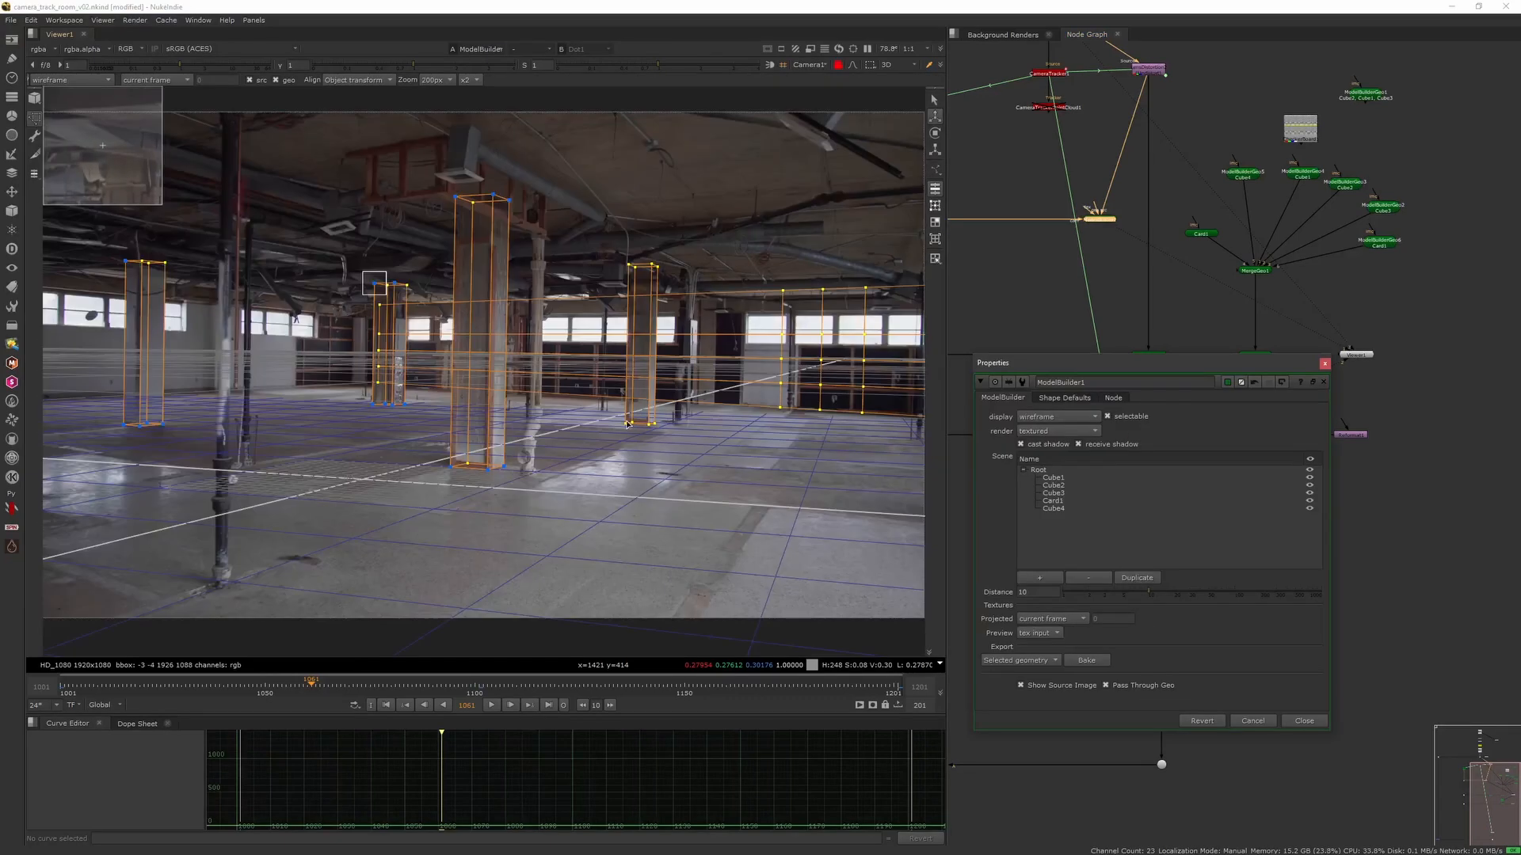
pyautogui.click(404, 705)
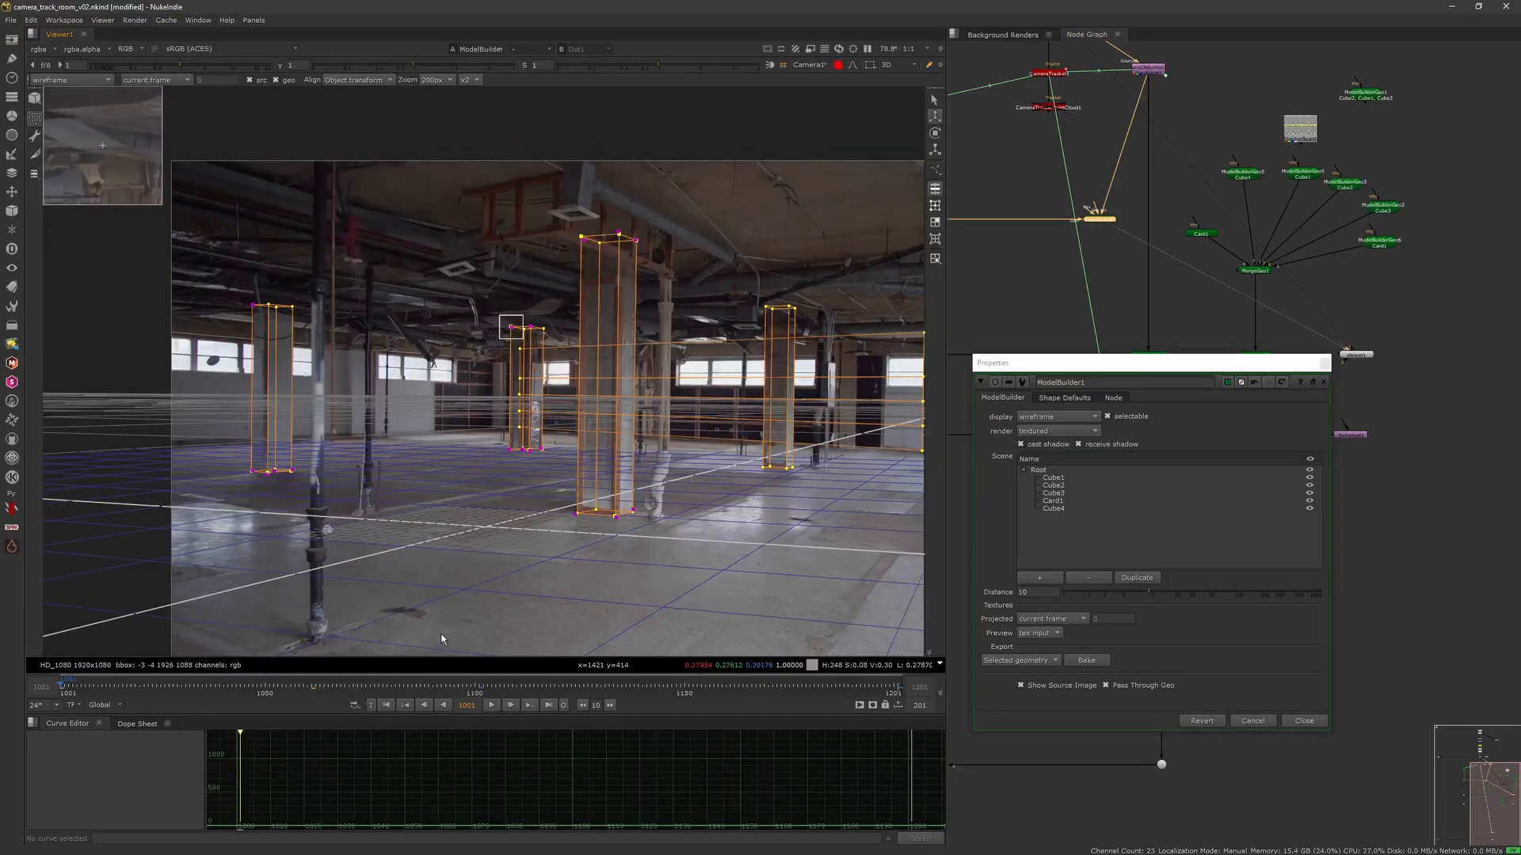
# Try to cover the left part of the rear wall with a new card, aligning its corners at the first and last frames.
pyautogui.click(34, 98)
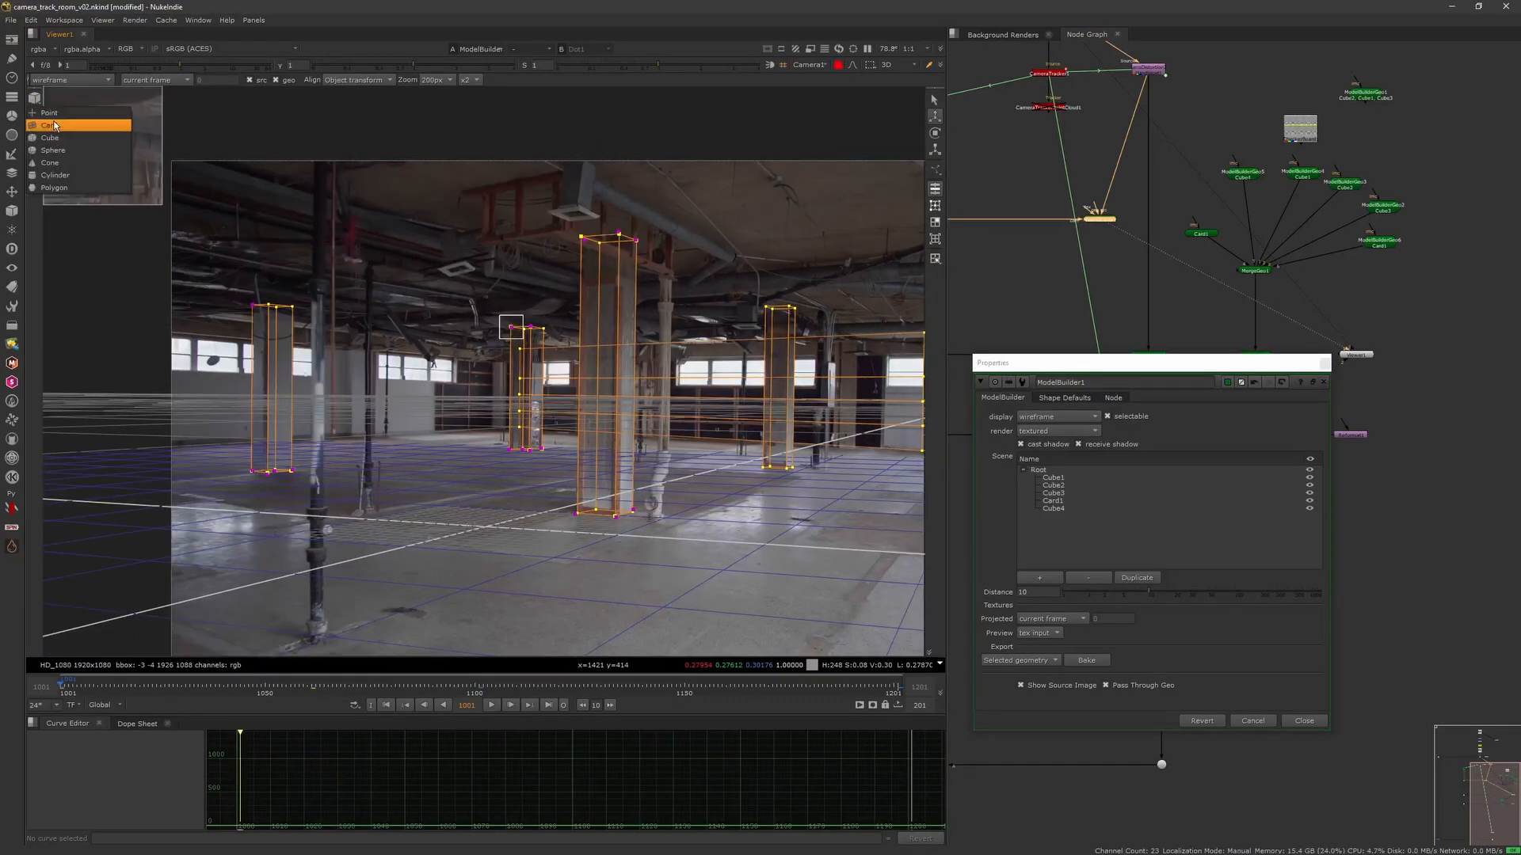
pyautogui.click(71, 129)
pyautogui.scroll(5, 354, 465)
pyautogui.moveTo(357, 391)
pyautogui.mouseDown()
pyautogui.moveTo(354, 464)
pyautogui.moveTo(350, 415)
pyautogui.mouseUp()
pyautogui.moveTo(640, 415); pyautogui.dragTo(616, 400)
pyautogui.moveTo(606, 108); pyautogui.dragTo(620, 269)
pyautogui.moveTo(383, 280); pyautogui.dragTo(346, 244)
pyautogui.moveTo(158, 689); pyautogui.dragTo(572, 695)
pyautogui.click(548, 705)
pyautogui.moveTo(514, 277); pyautogui.dragTo(400, 271)
pyautogui.moveTo(399, 436); pyautogui.dragTo(396, 435)
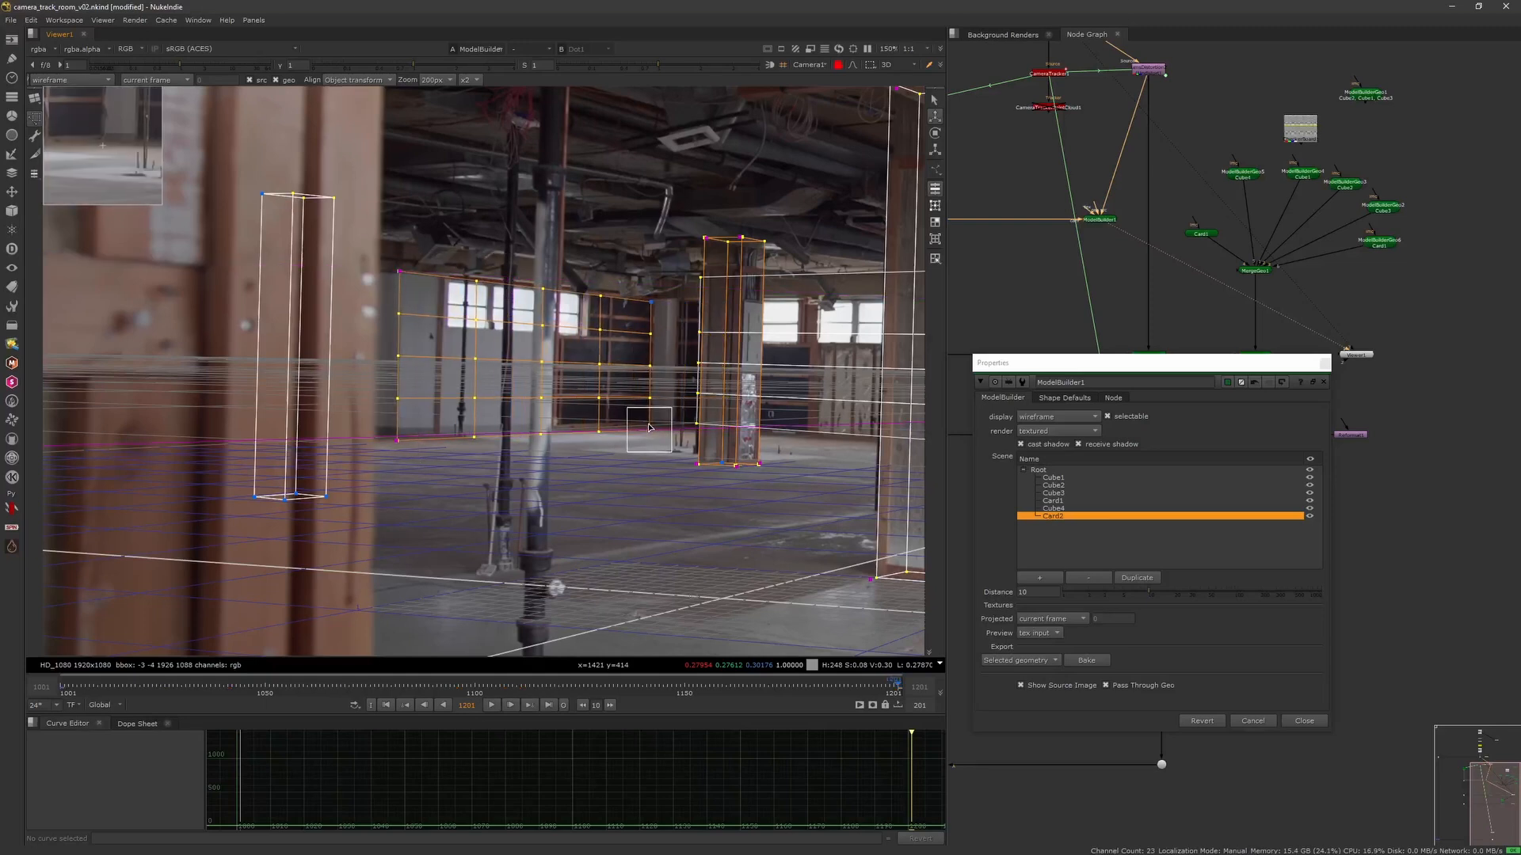
pyautogui.moveTo(652, 301); pyautogui.dragTo(655, 301)
# Try to extend the new card along the left wall by moving its left-edge points past the plate's edge in edit mode.
pyautogui.moveTo(602, 696); pyautogui.dragTo(185, 689)
pyautogui.scroll(-2, 388, 312)
pyautogui.moveTo(184, 325); pyautogui.dragTo(389, 325)
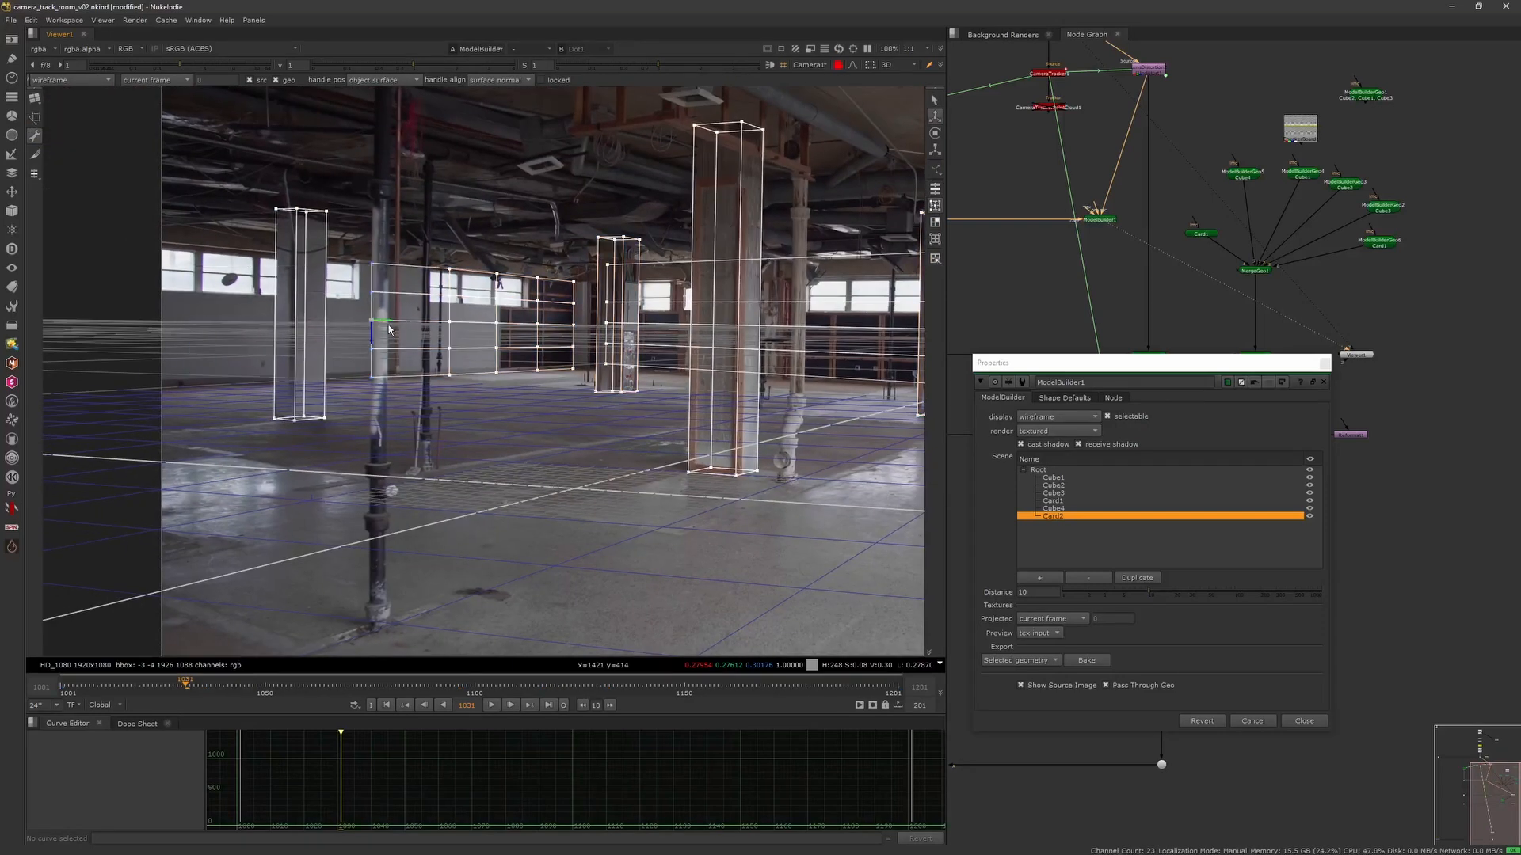
pyautogui.moveTo(360, 263); pyautogui.dragTo(147, 235)
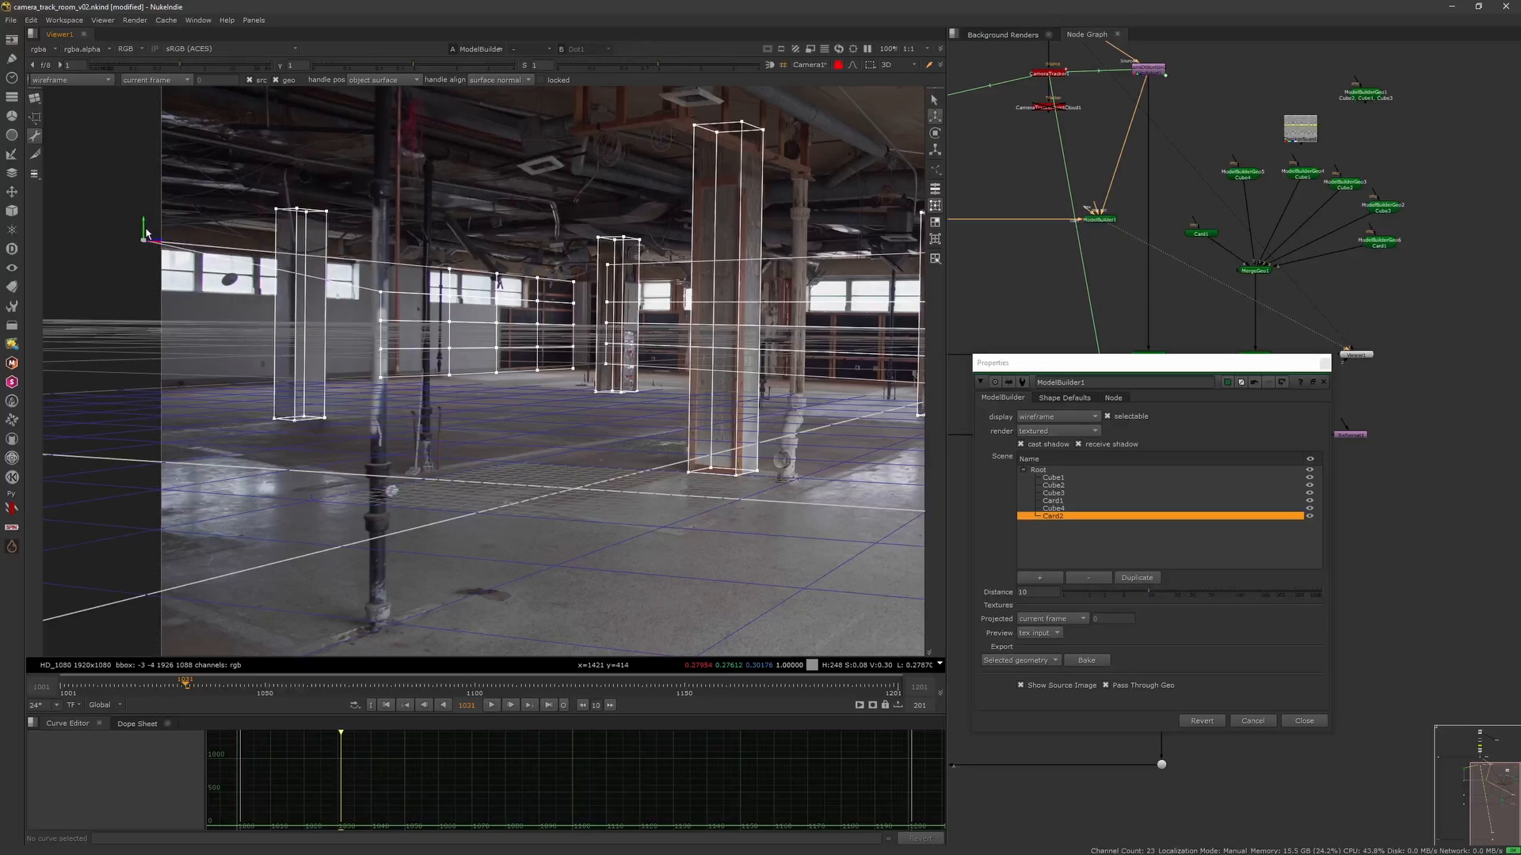
pyautogui.moveTo(420, 317); pyautogui.dragTo(147, 389)
pyautogui.moveTo(152, 332); pyautogui.dragTo(146, 270)
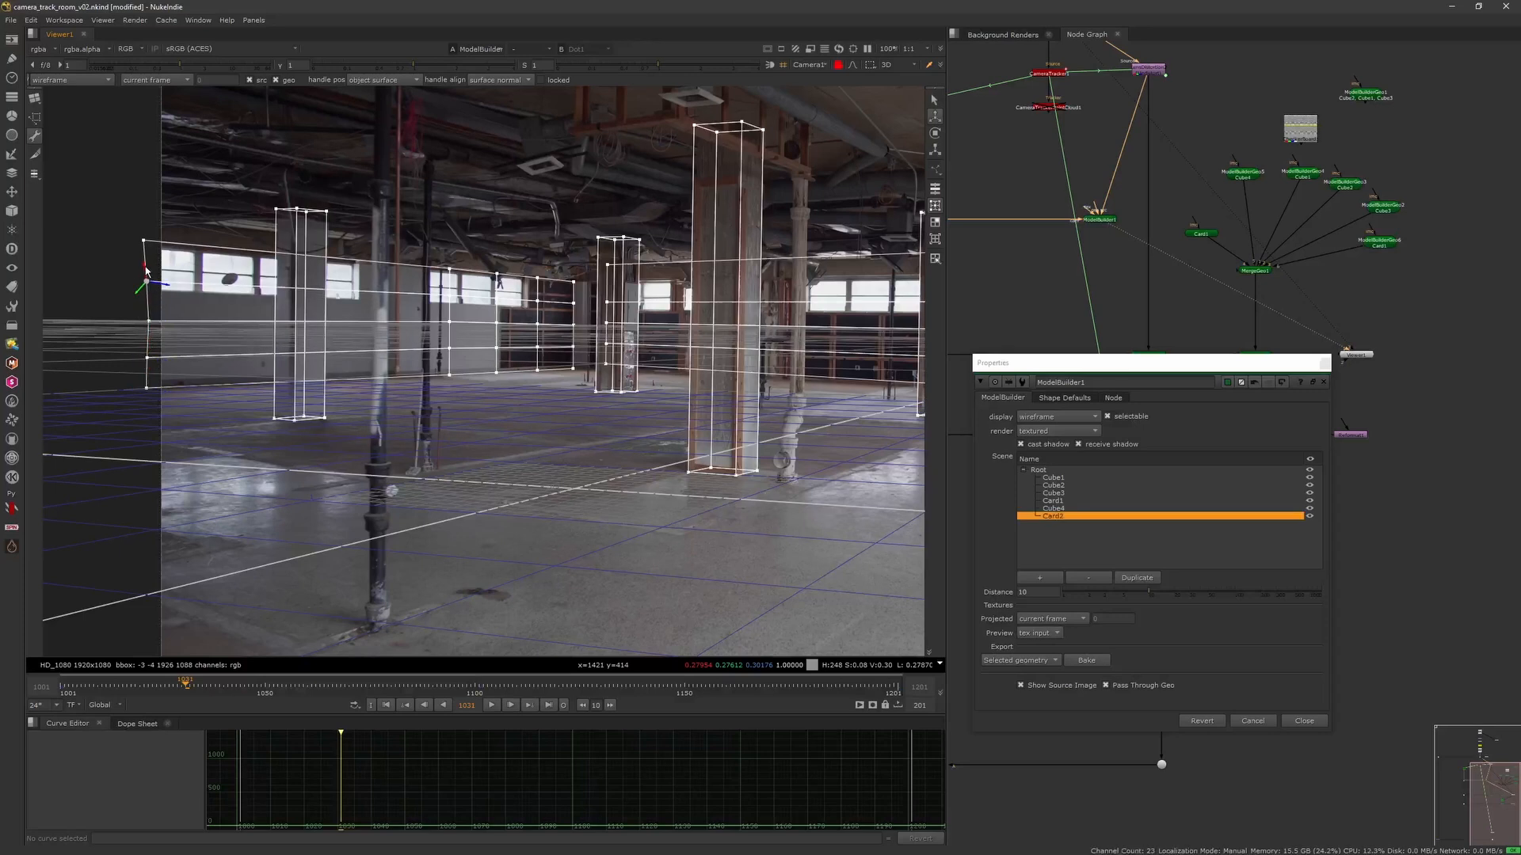
pyautogui.click(149, 320)
pyautogui.moveTo(160, 325); pyautogui.dragTo(154, 336)
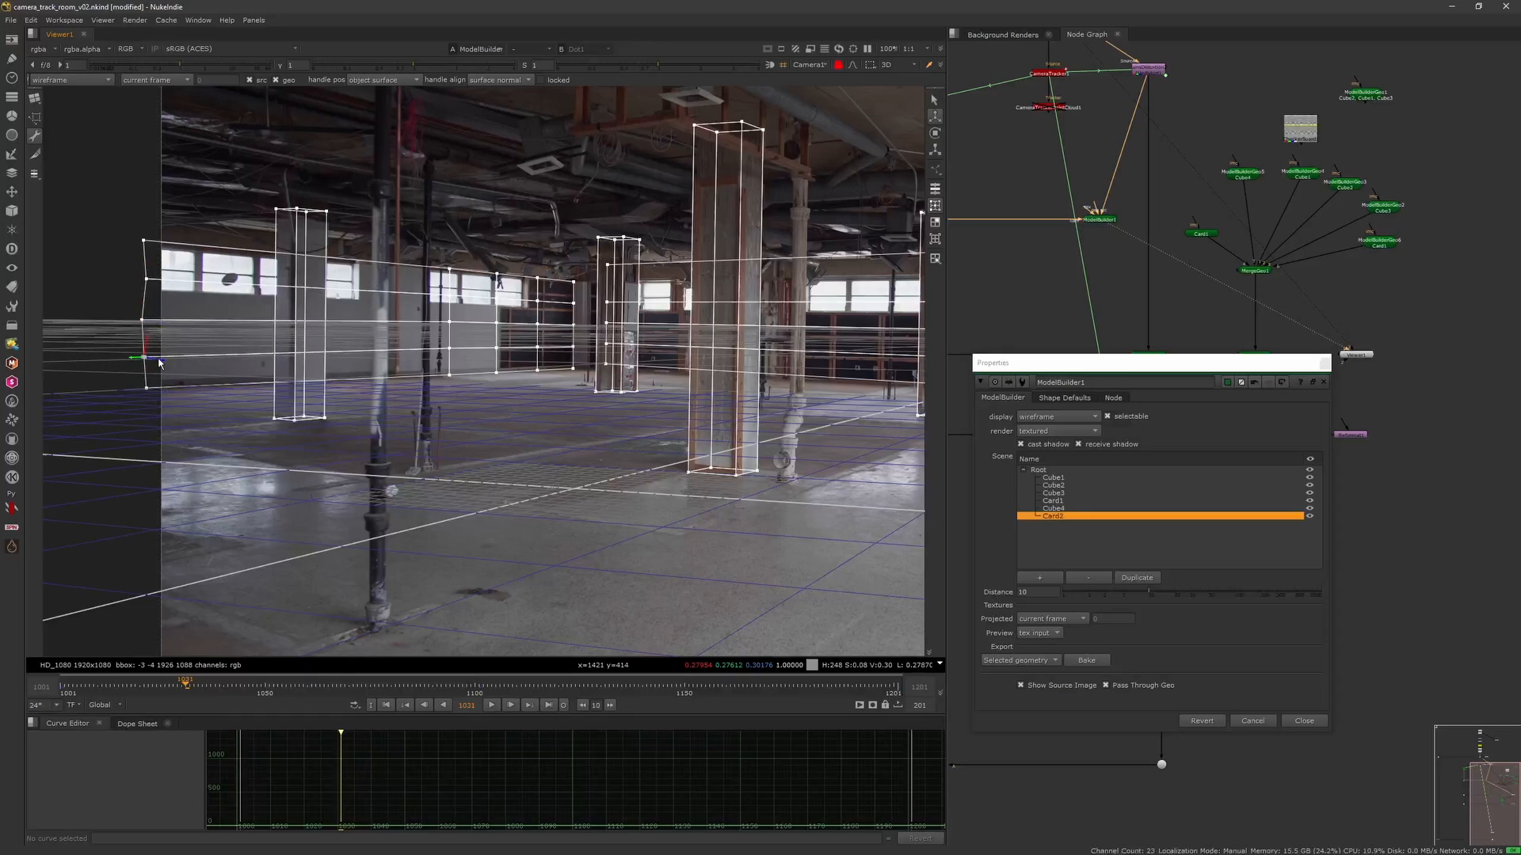
pyautogui.click(143, 240)
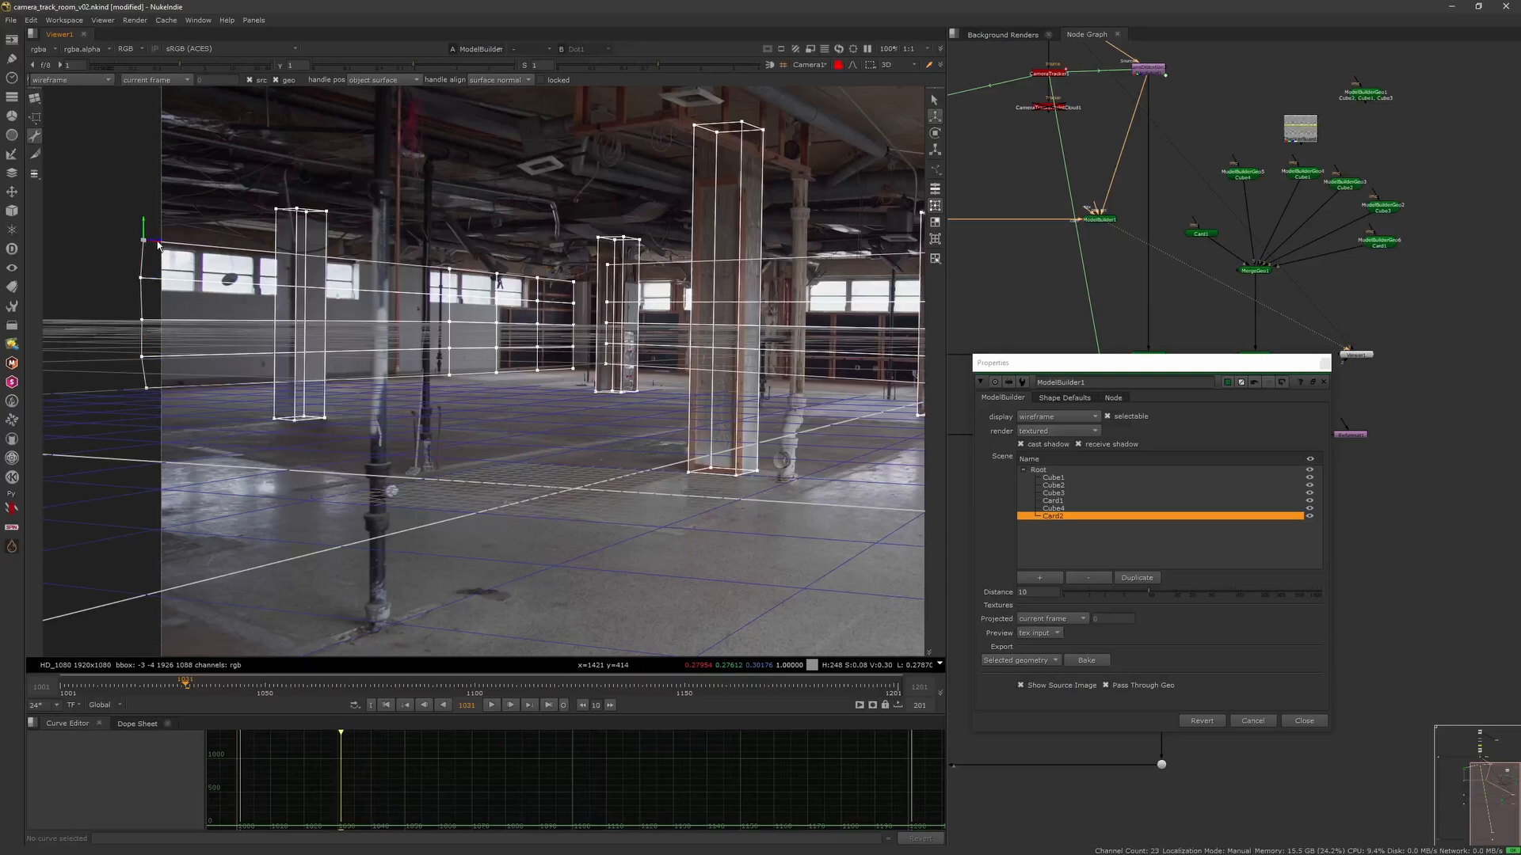
# Inspect the extended card from the default 3D camera, return to Camera1 and delete the card.
pyautogui.click(837, 66)
pyautogui.click(809, 65)
pyautogui.click(806, 86)
pyautogui.keyDown('ctrl'); pyautogui.moveTo(798, 160); pyautogui.dragTo(523, 461); pyautogui.keyUp('ctrl')
pyautogui.click(837, 65)
pyautogui.click(815, 66)
pyautogui.click(823, 78)
pyautogui.click(821, 68)
pyautogui.click(825, 103)
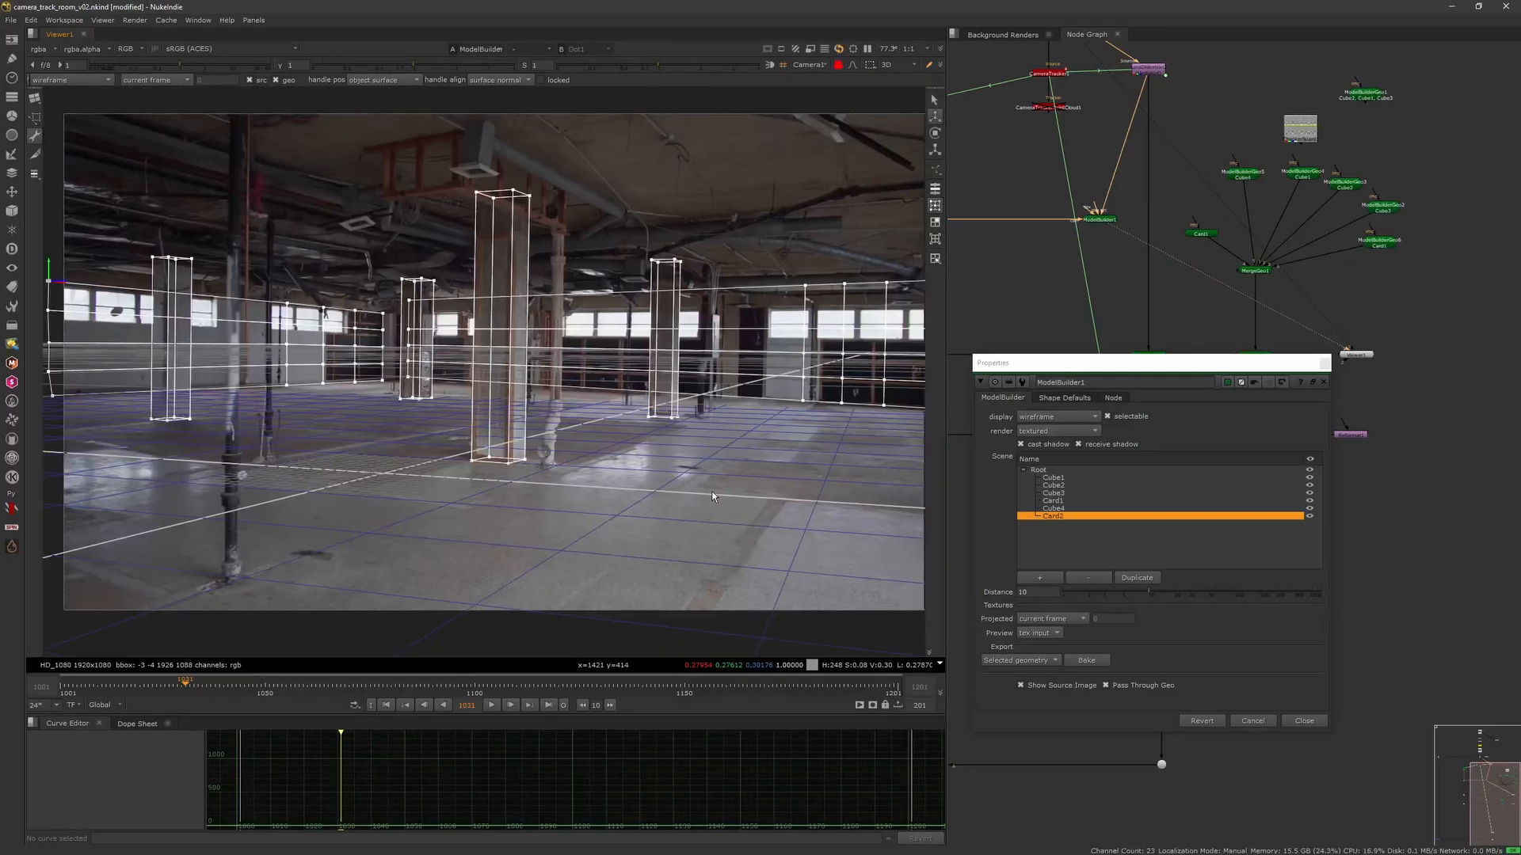
pyautogui.click(1087, 577)
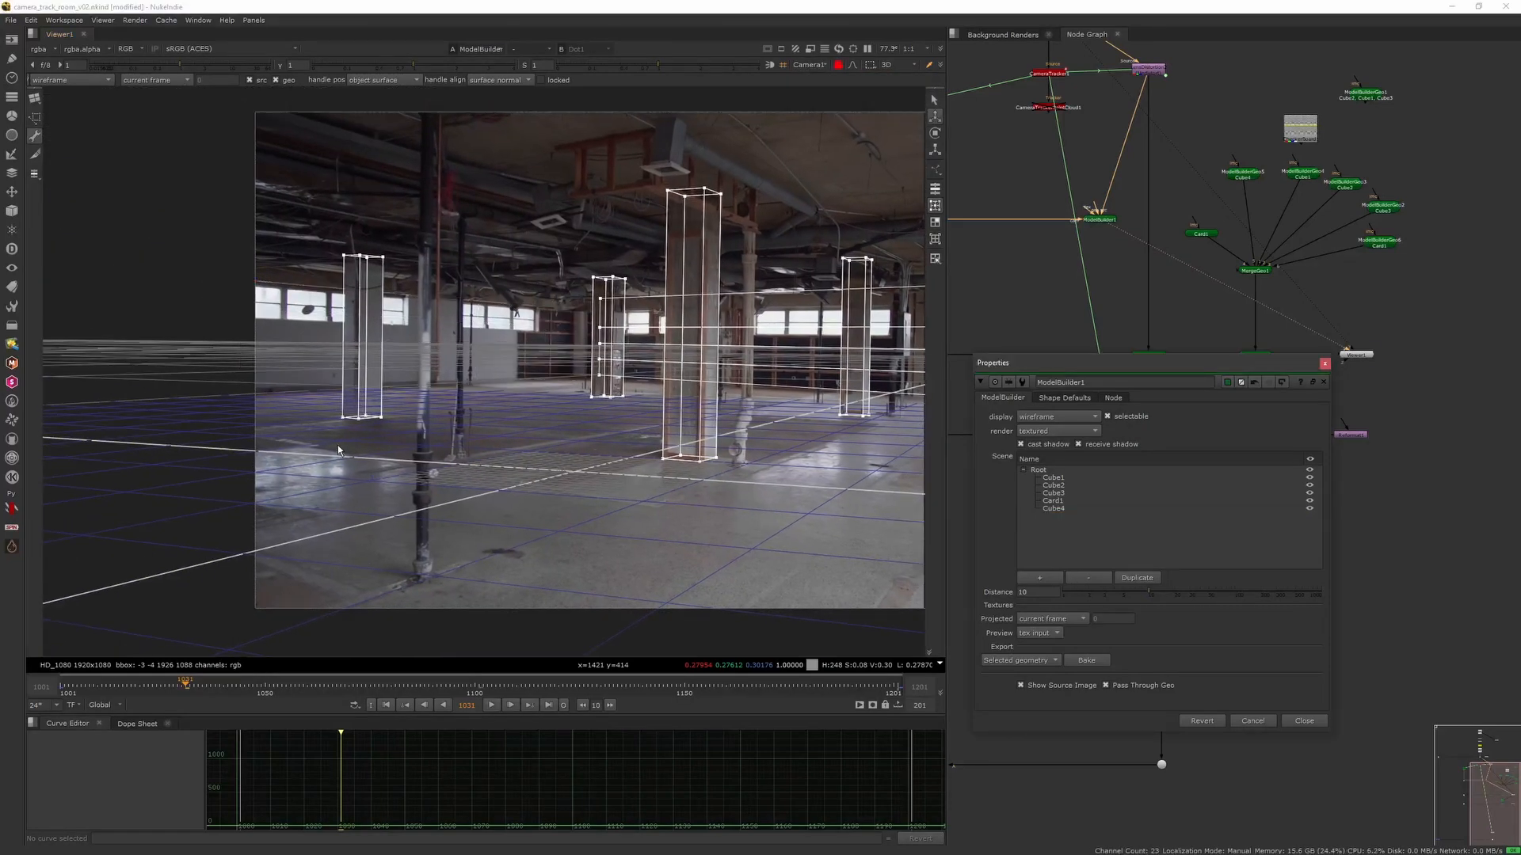
# Try placing a new cube in front of the left rear wall at the first frame.
pyautogui.scroll(4, 433, 473)
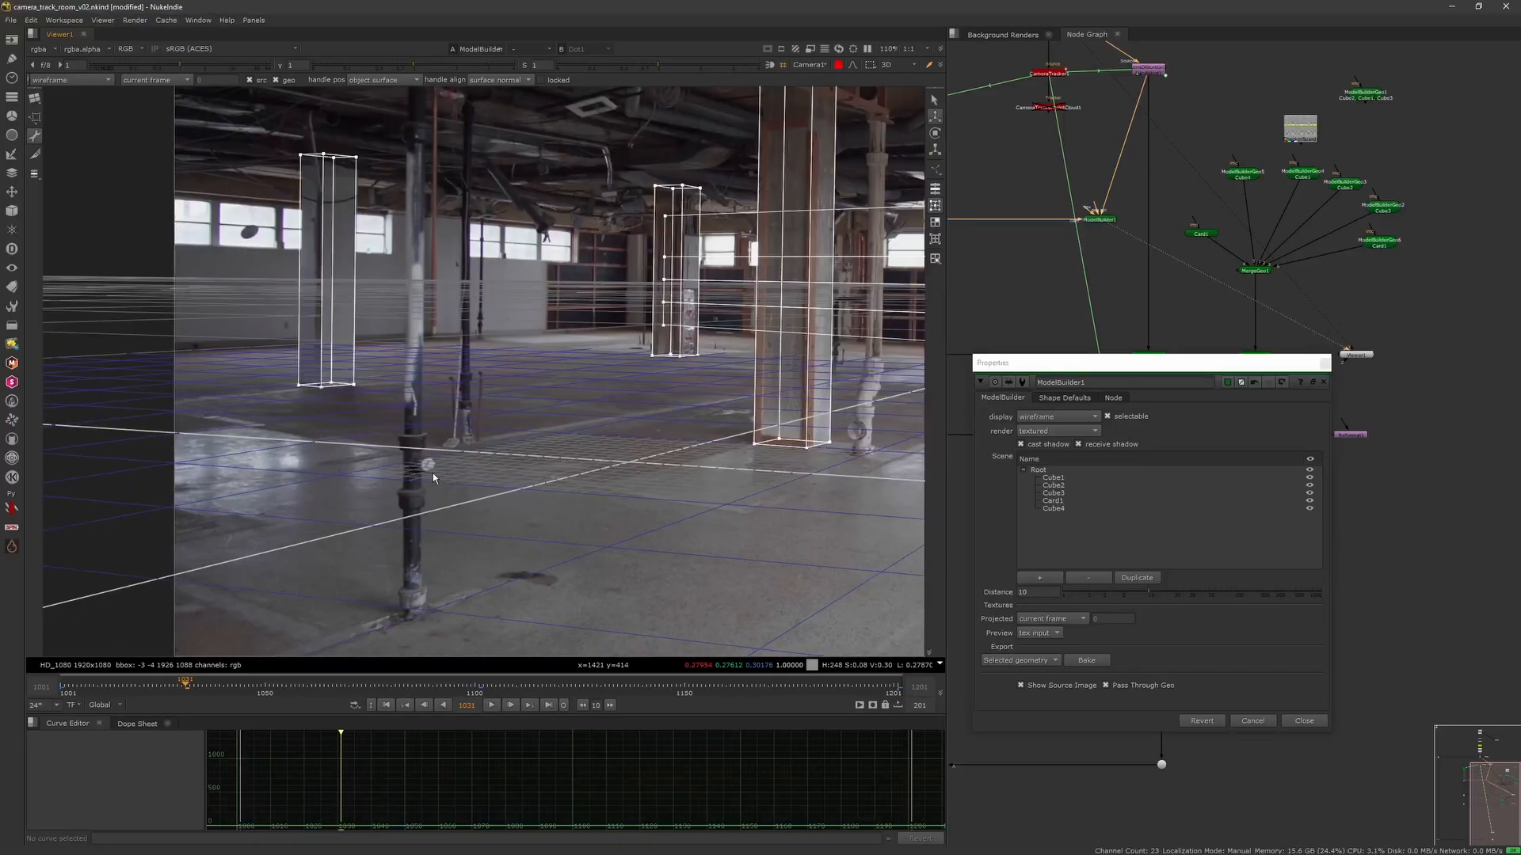
pyautogui.click(454, 684)
pyautogui.click(548, 705)
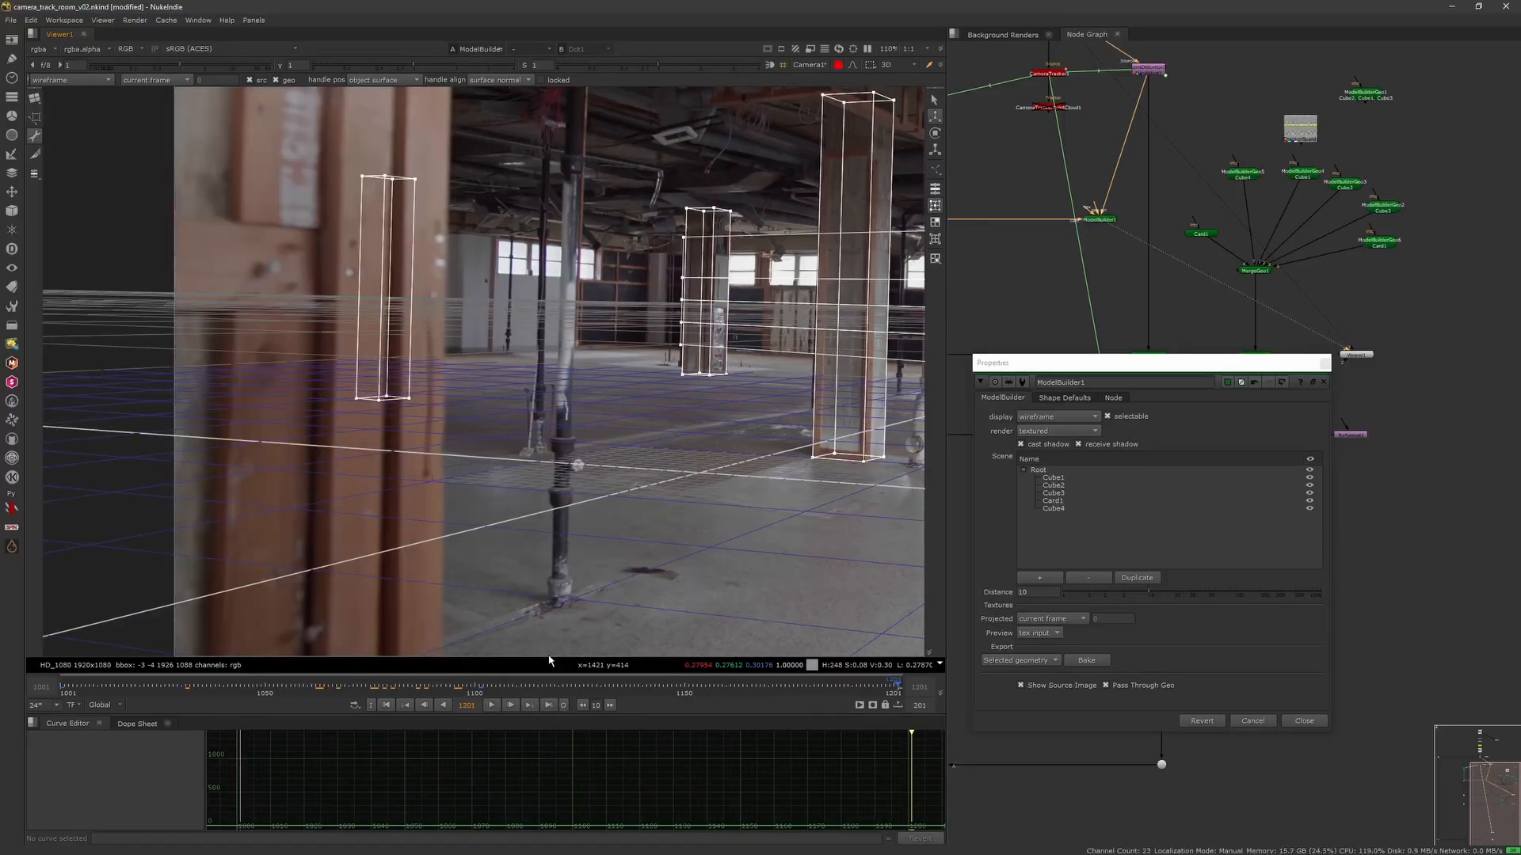
pyautogui.click(387, 705)
pyautogui.click(35, 98)
pyautogui.click(35, 117)
pyautogui.click(35, 98)
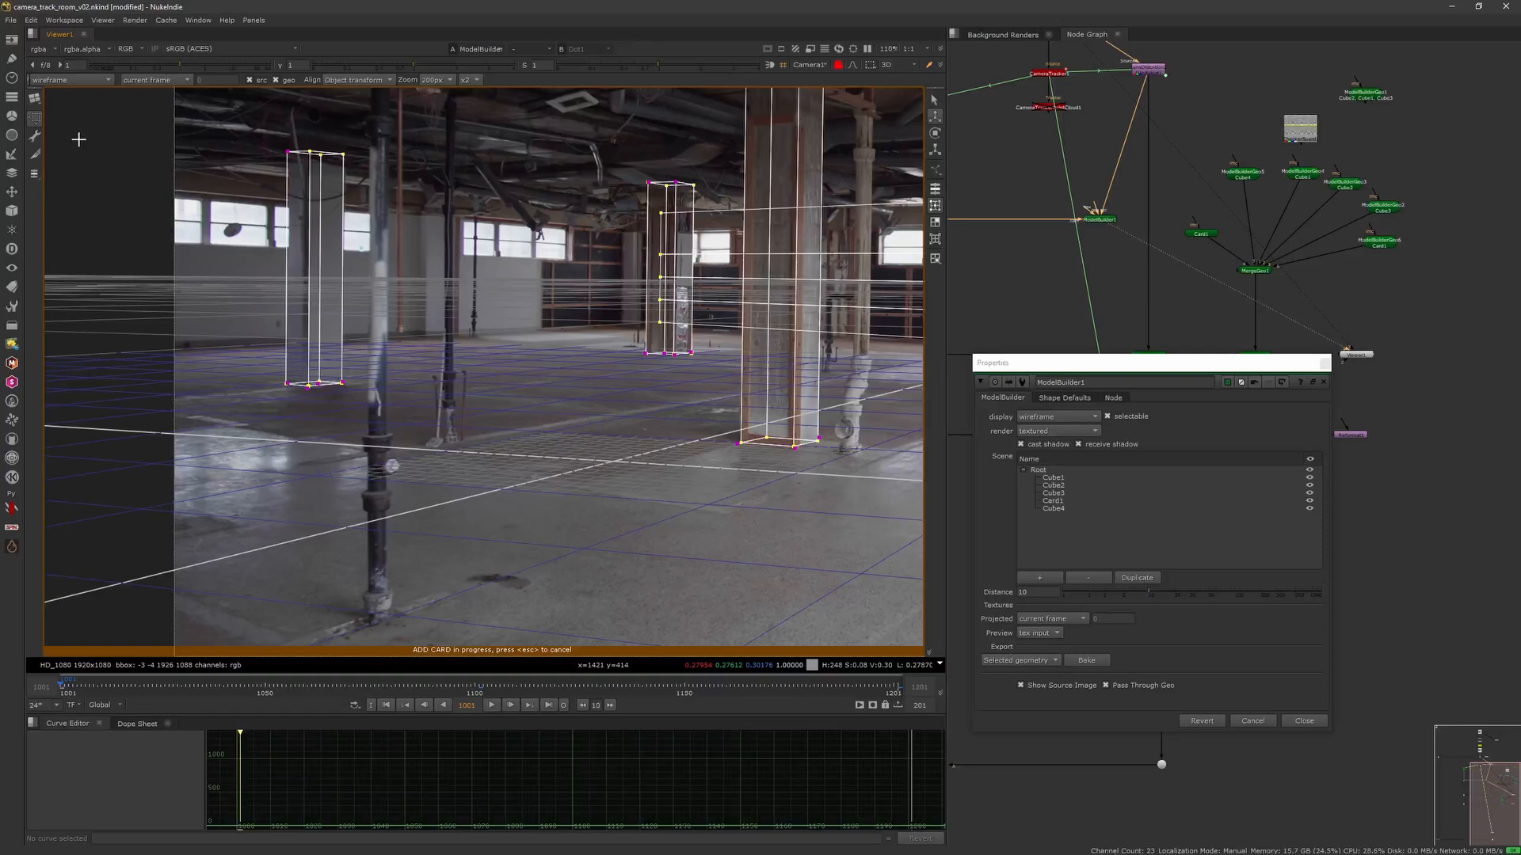
pyautogui.click(66, 135)
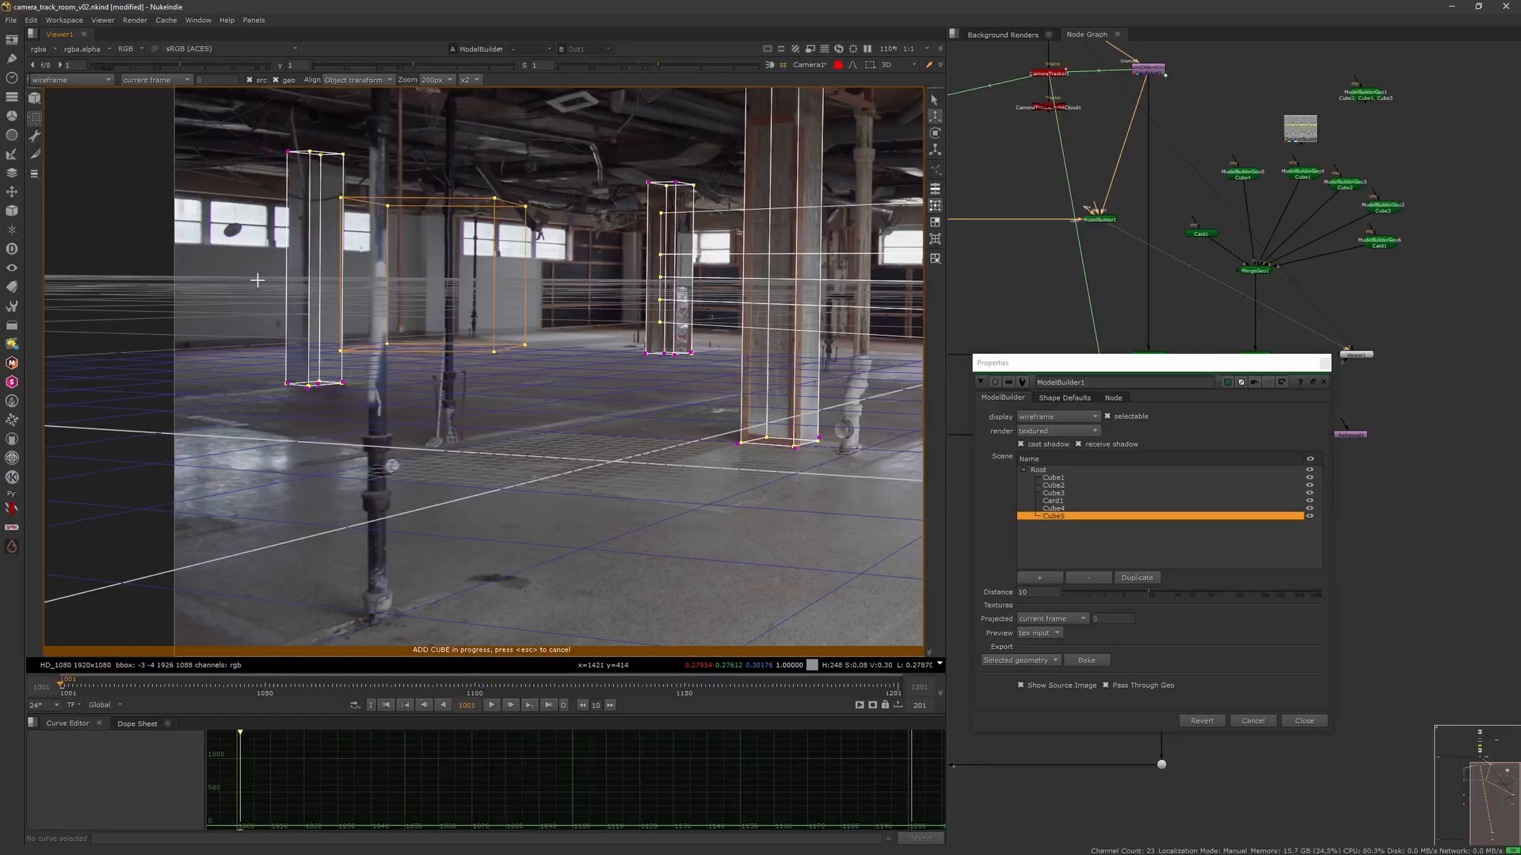
pyautogui.click(368, 349)
pyautogui.scroll(5, 368, 349)
pyautogui.moveTo(368, 349); pyautogui.dragTo(268, 400, button='middle')
# Move the new cube's corners towards the floor line of the protruding rear wall.
pyautogui.moveTo(223, 406); pyautogui.dragTo(362, 382)
pyautogui.scroll(3, 366, 386)
pyautogui.moveTo(464, 365); pyautogui.dragTo(337, 376)
pyautogui.moveTo(545, 419); pyautogui.dragTo(353, 430, button='middle')
pyautogui.moveTo(588, 398); pyautogui.dragTo(576, 396, button='middle')
pyautogui.moveTo(579, 388); pyautogui.dragTo(694, 361)
pyautogui.moveTo(548, 362); pyautogui.dragTo(682, 354)
pyautogui.scroll(-5, 682, 355)
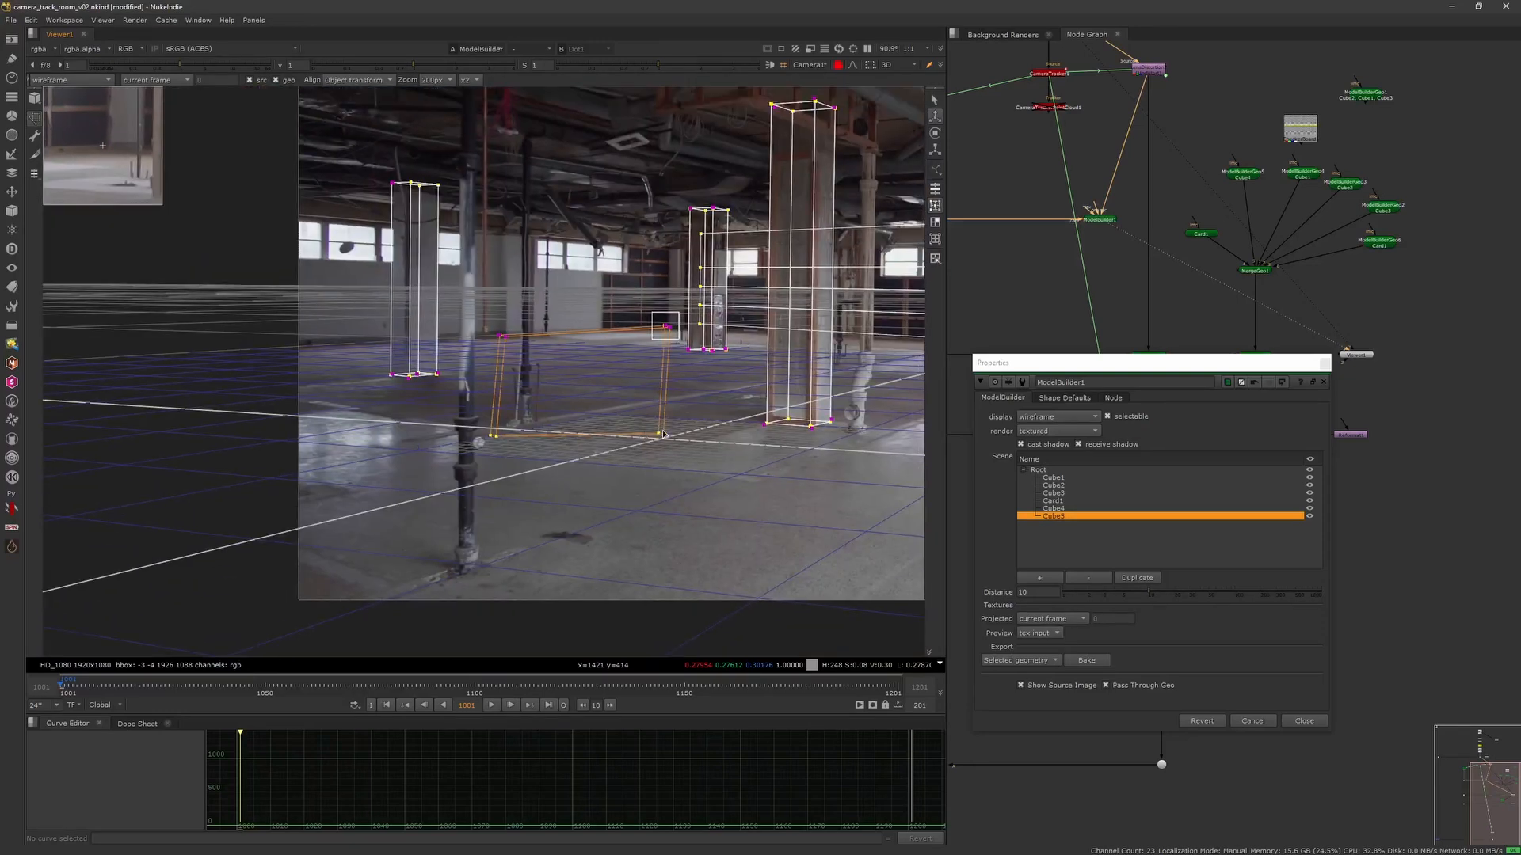
pyautogui.scroll(1, 686, 258)
pyautogui.scroll(-1, 686, 258)
pyautogui.scroll(4, 349, 317)
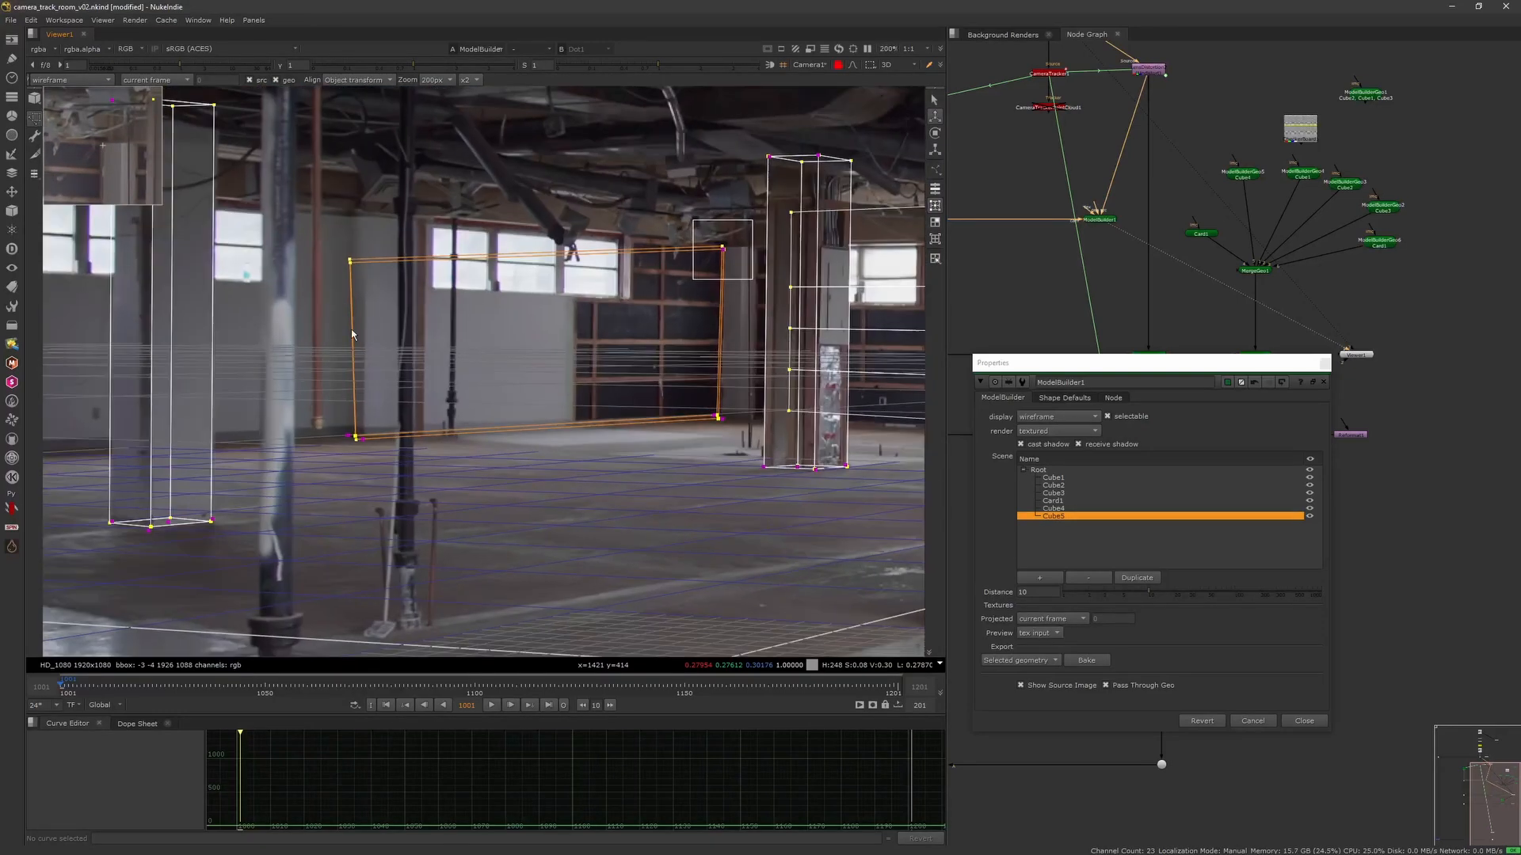
# Align the new cube's top and base corners with the protruding rear wall at the first frame.
pyautogui.moveTo(359, 443); pyautogui.dragTo(379, 438)
pyautogui.moveTo(363, 247); pyautogui.dragTo(362, 213)
pyautogui.moveTo(362, 435); pyautogui.dragTo(365, 439)
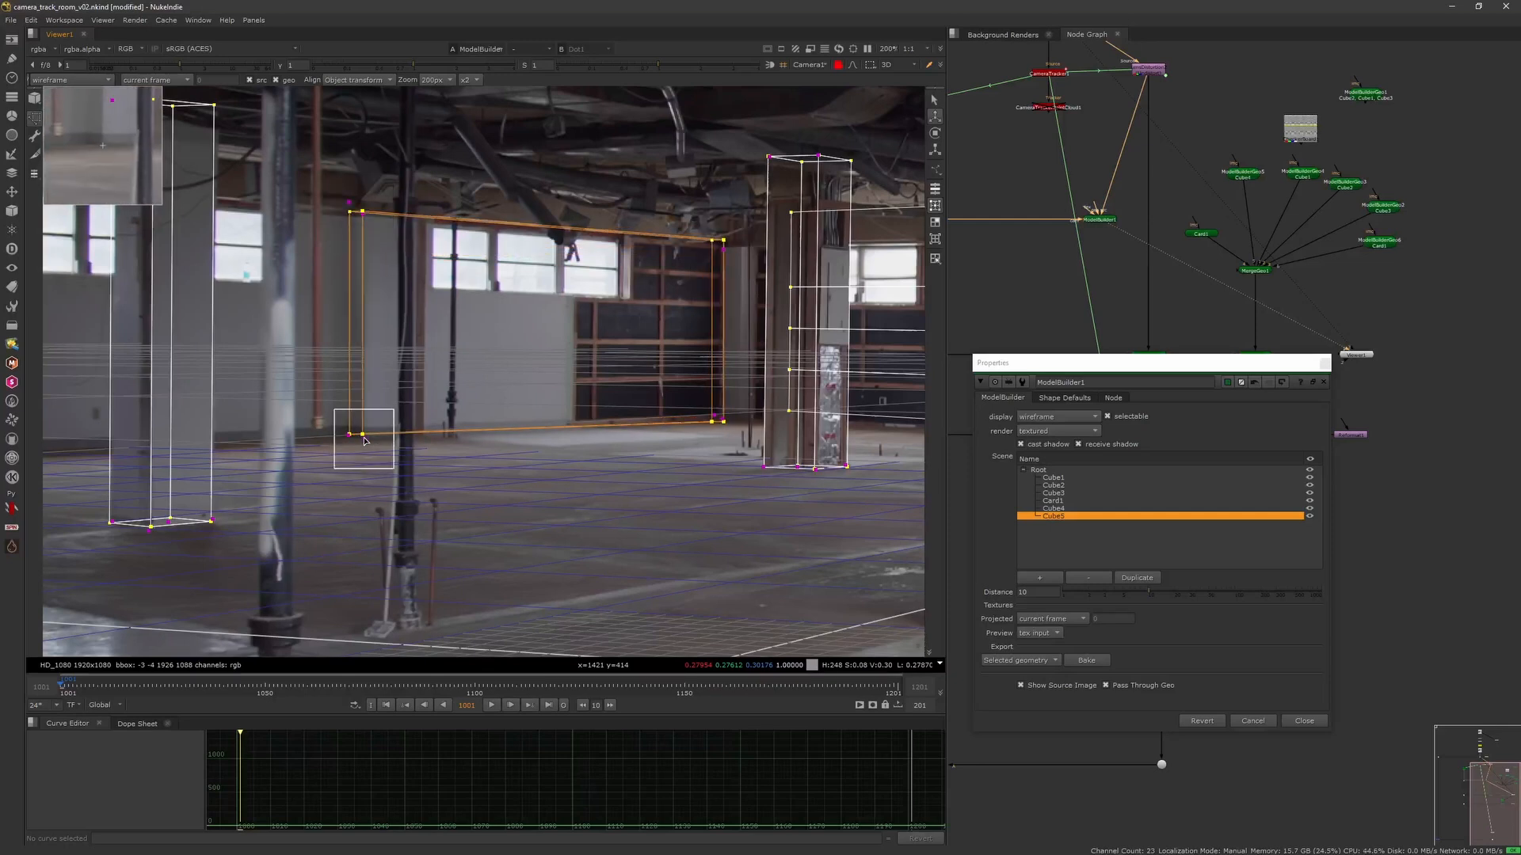
pyautogui.moveTo(723, 241); pyautogui.dragTo(722, 244)
pyautogui.moveTo(709, 240); pyautogui.dragTo(705, 241)
pyautogui.moveTo(346, 435); pyautogui.dragTo(338, 432)
pyautogui.moveTo(713, 416)
pyautogui.mouseDown()
pyautogui.moveTo(727, 442)
pyautogui.moveTo(713, 400)
pyautogui.mouseUp()
pyautogui.click(710, 417)
# Try refitting the cube's left base corner at frame 1137, return to the first frame and delete the cube.
pyautogui.moveTo(358, 687); pyautogui.dragTo(633, 687)
pyautogui.moveTo(362, 466); pyautogui.dragTo(395, 457)
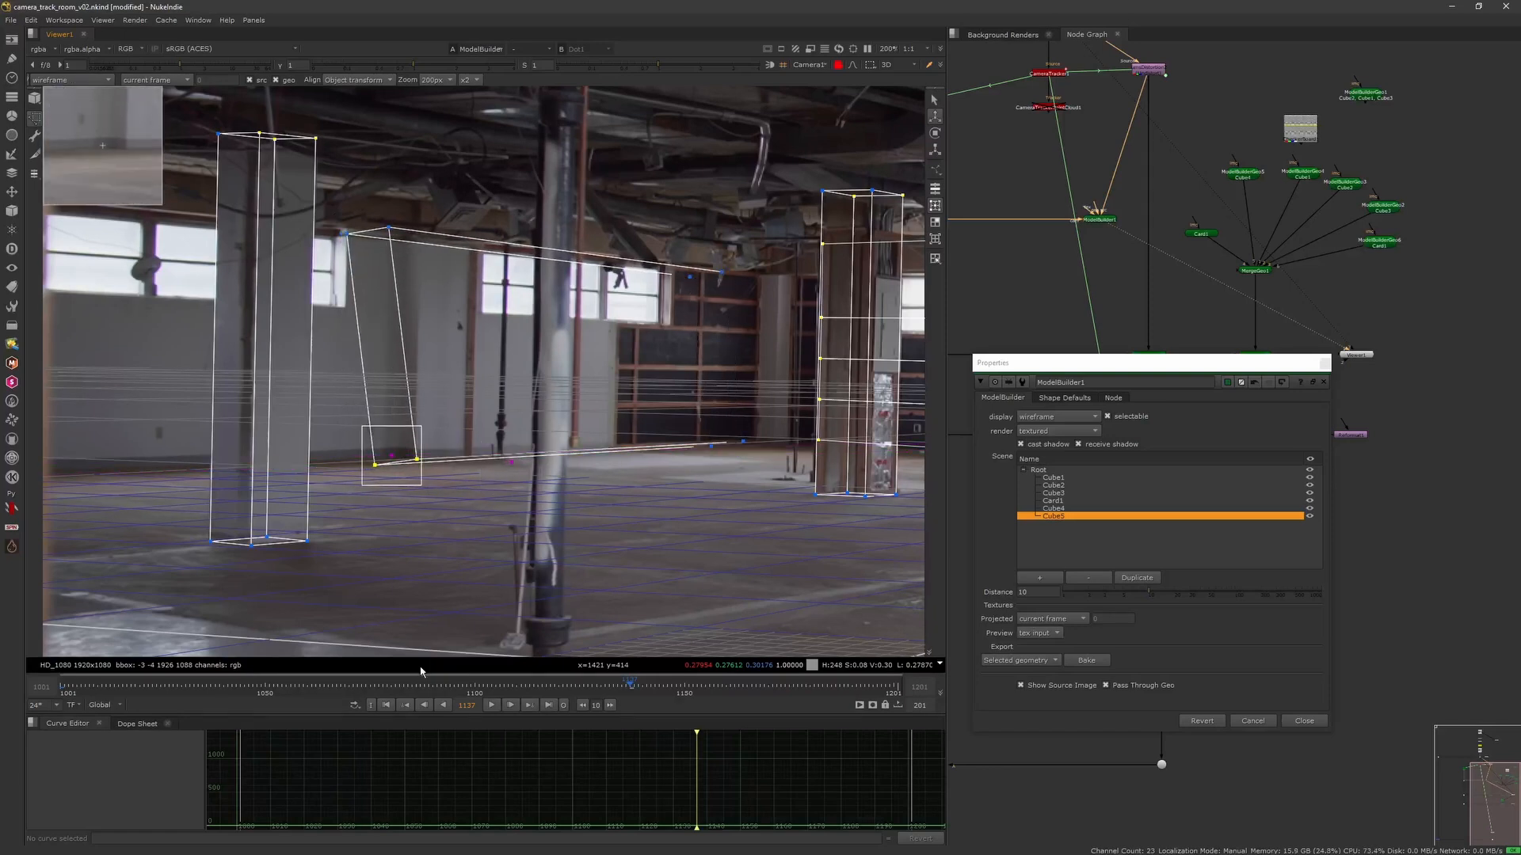
pyautogui.click(386, 705)
pyautogui.click(1087, 579)
# Add a fresh cube over the protruding rear wall and fit its front corners to the wall at the first frame.
pyautogui.click(34, 99)
pyautogui.moveTo(504, 384); pyautogui.dragTo(407, 386)
pyautogui.moveTo(461, 444); pyautogui.dragTo(350, 212)
pyautogui.moveTo(305, 442); pyautogui.dragTo(704, 419)
pyautogui.moveTo(365, 438); pyautogui.dragTo(346, 439)
pyautogui.moveTo(720, 244); pyautogui.dragTo(721, 241)
pyautogui.moveTo(724, 418); pyautogui.dragTo(722, 422)
# Correct Cube5's left base corners at a middle frame and the last frame to match the wall.
pyautogui.moveTo(237, 687); pyautogui.dragTo(447, 685)
pyautogui.moveTo(366, 453); pyautogui.dragTo(398, 450)
pyautogui.moveTo(446, 686); pyautogui.dragTo(566, 715)
pyautogui.press('End')
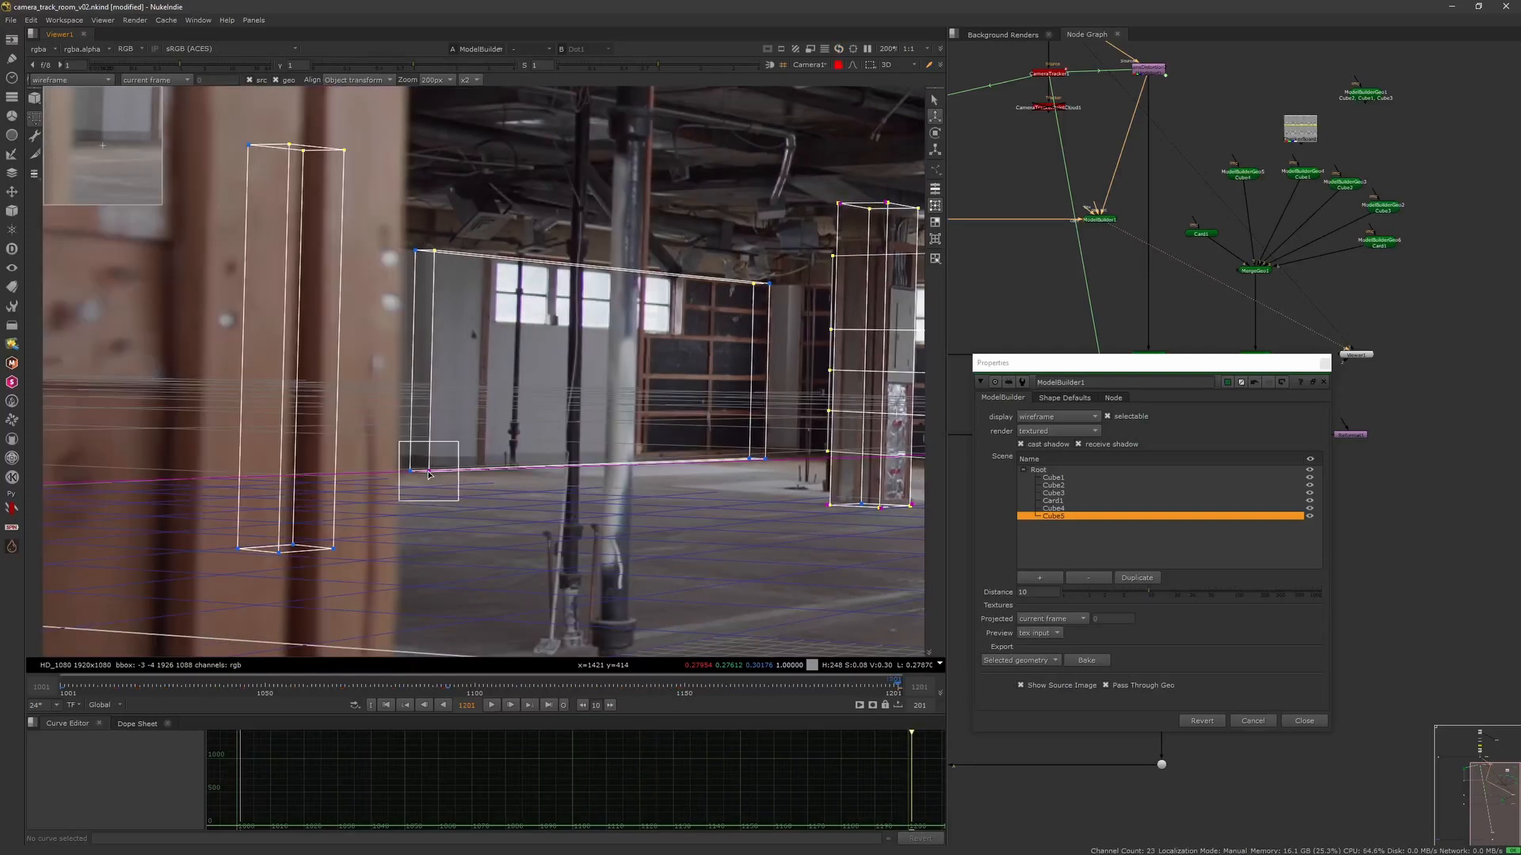
pyautogui.moveTo(412, 473); pyautogui.dragTo(410, 465)
pyautogui.click(442, 689)
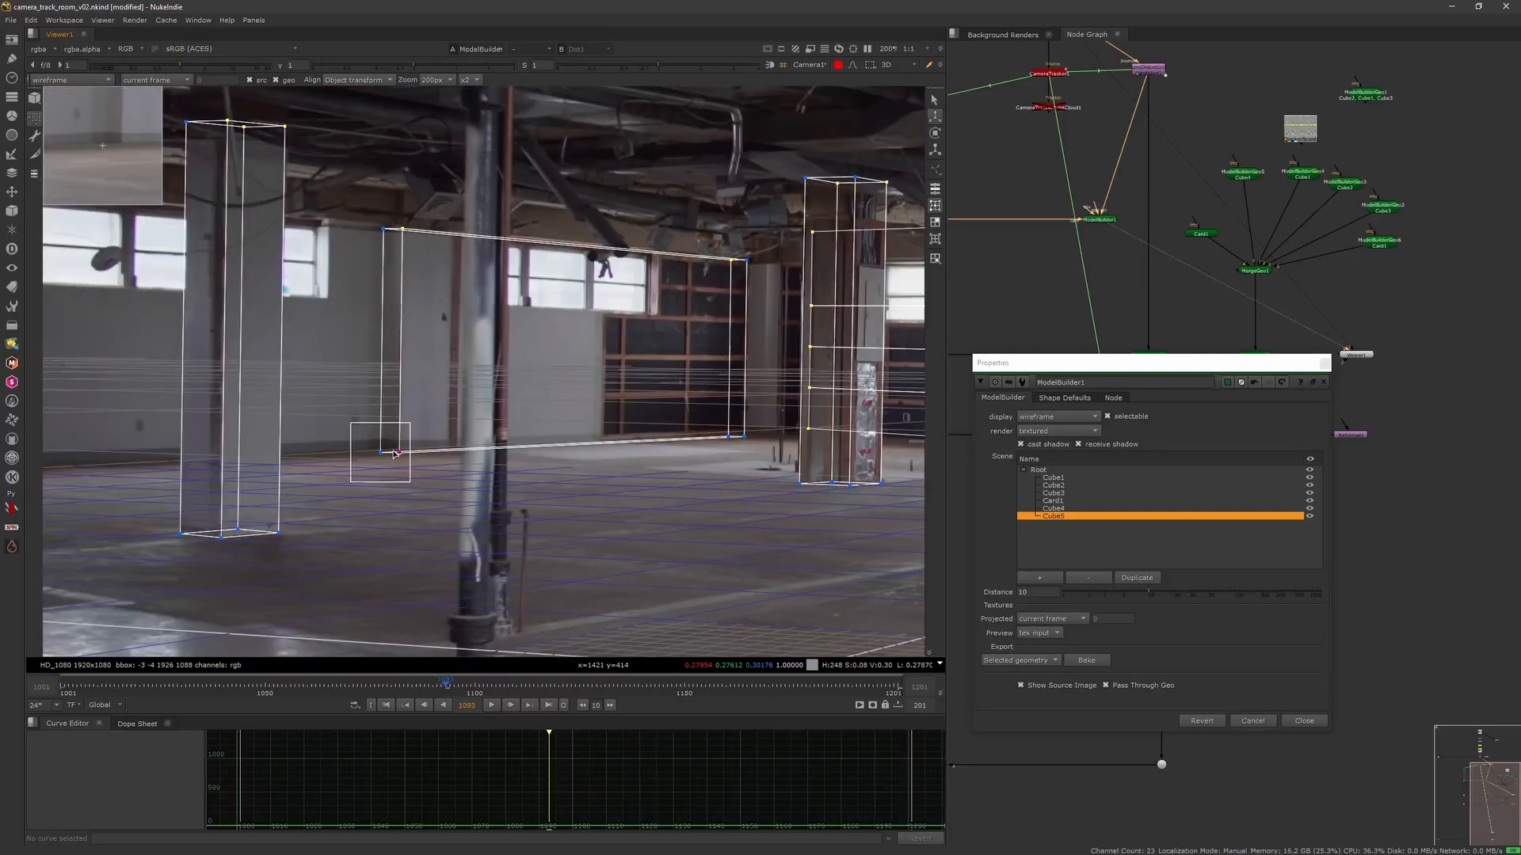
pyautogui.click(533, 708)
pyautogui.moveTo(414, 473); pyautogui.dragTo(402, 472)
pyautogui.moveTo(386, 682); pyautogui.dragTo(313, 688)
# Readjust Cube5's left top and base corners at the first frame and check the fit at later frames.
pyautogui.click(386, 706)
pyautogui.moveTo(358, 447); pyautogui.dragTo(331, 433)
pyautogui.moveTo(350, 214); pyautogui.dragTo(346, 214)
pyautogui.moveTo(249, 687); pyautogui.dragTo(380, 698)
pyautogui.click(387, 706)
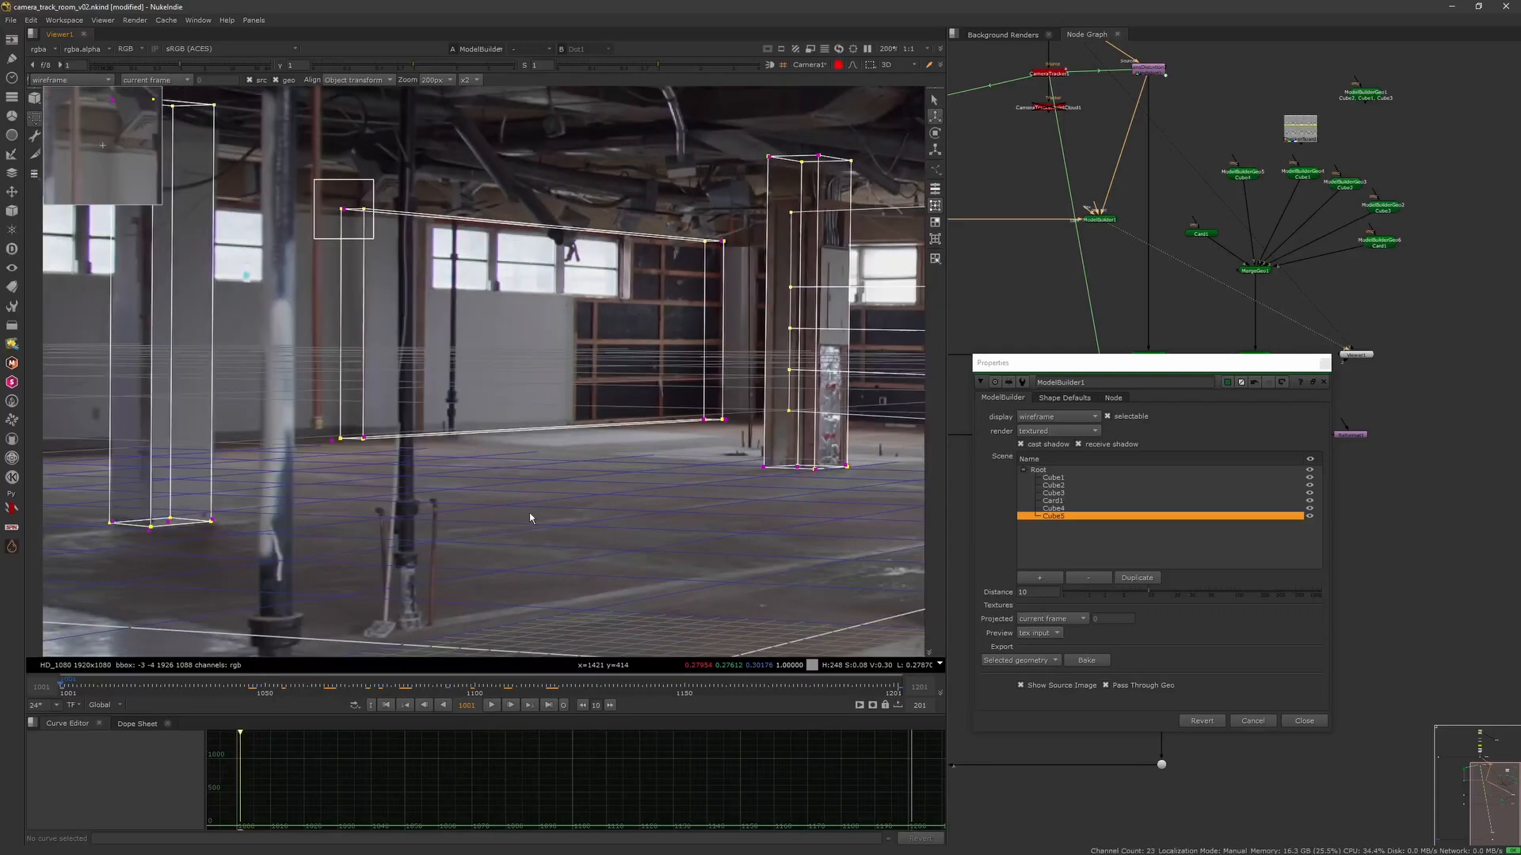
pyautogui.moveTo(334, 441)
pyautogui.mouseDown()
pyautogui.moveTo(345, 433)
pyautogui.moveTo(332, 422)
pyautogui.mouseUp()
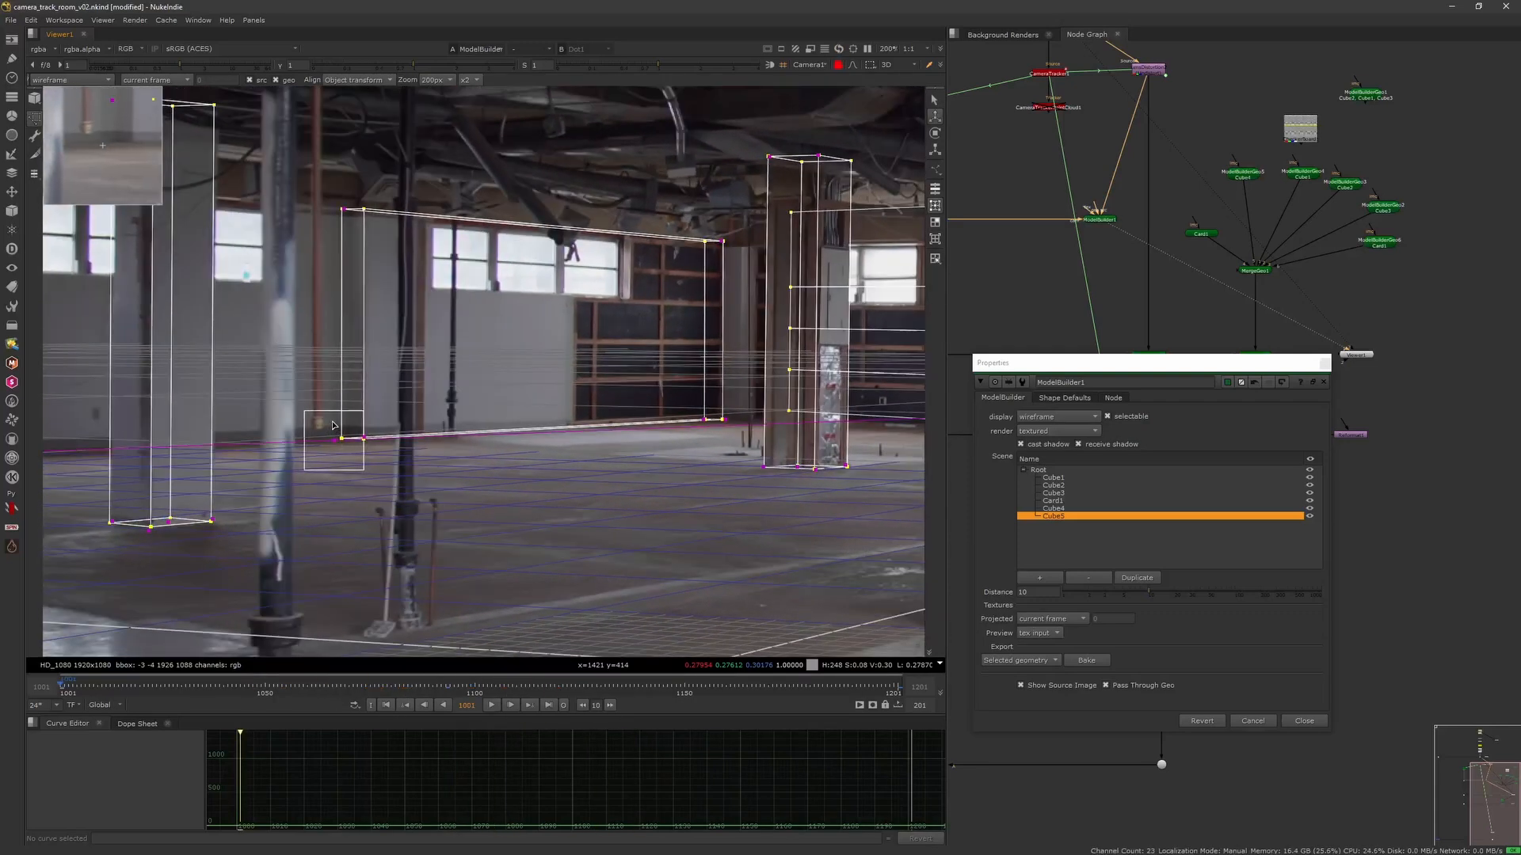
pyautogui.moveTo(380, 695); pyautogui.dragTo(655, 695)
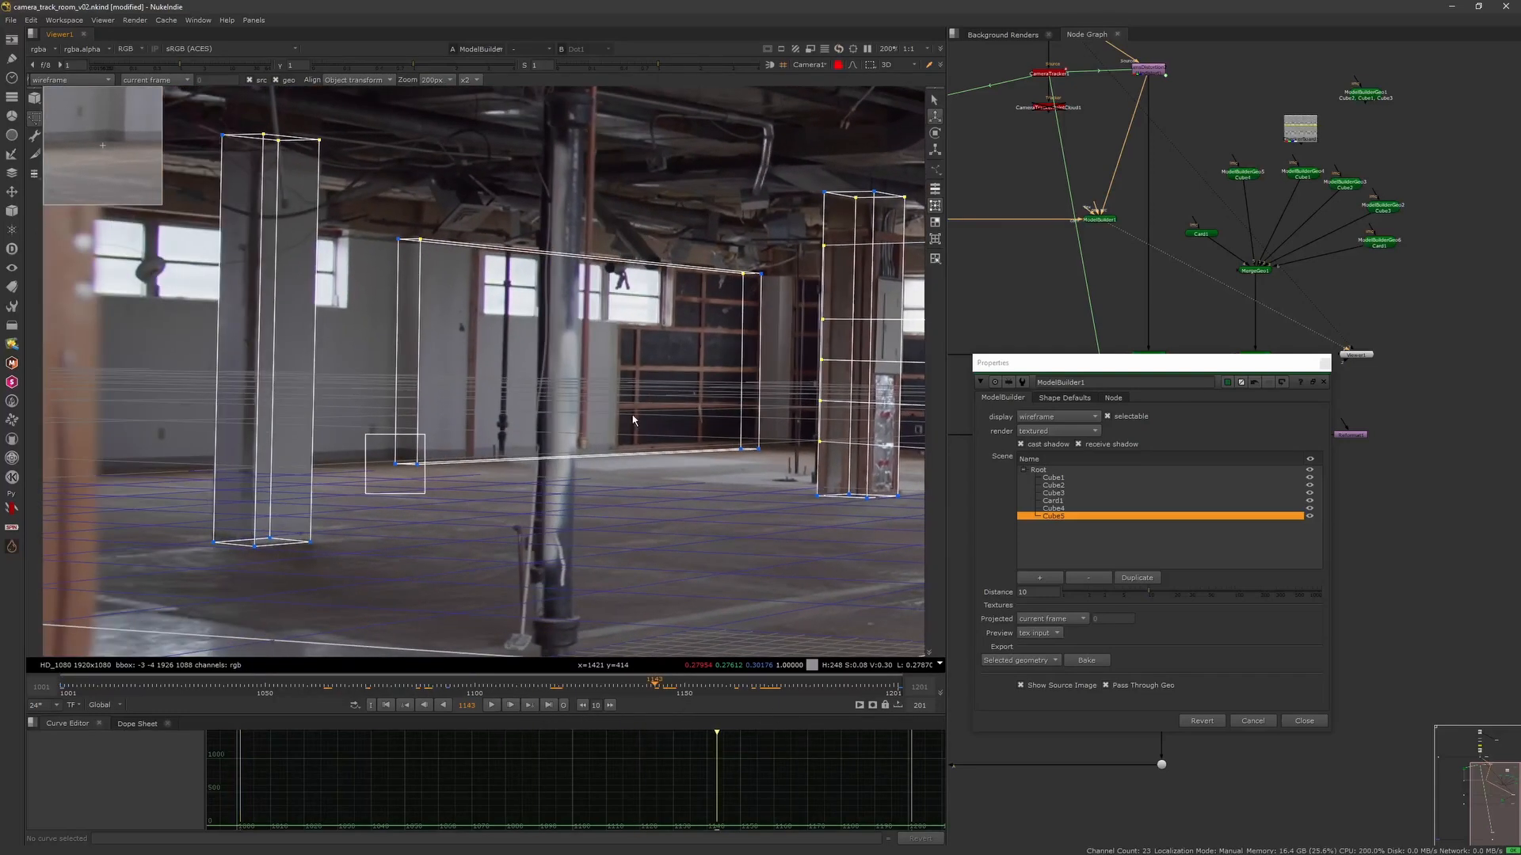
# Bake Cube5 and connect it to MergeGeo1, and inspect Scene1's projection from the default 3D camera.
pyautogui.click(1088, 661)
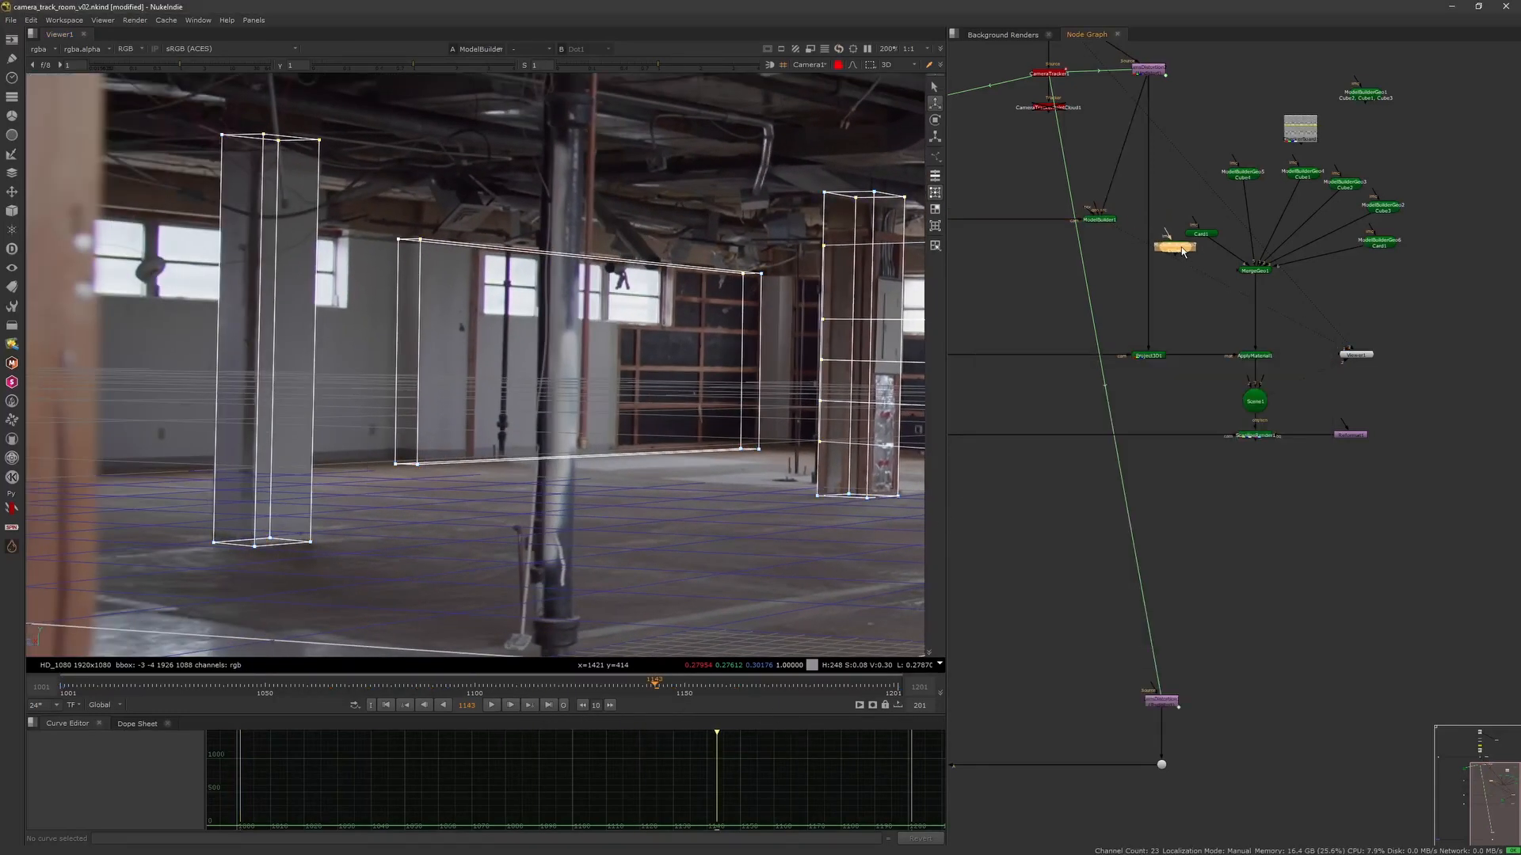
pyautogui.click(1256, 402)
pyautogui.press('1')
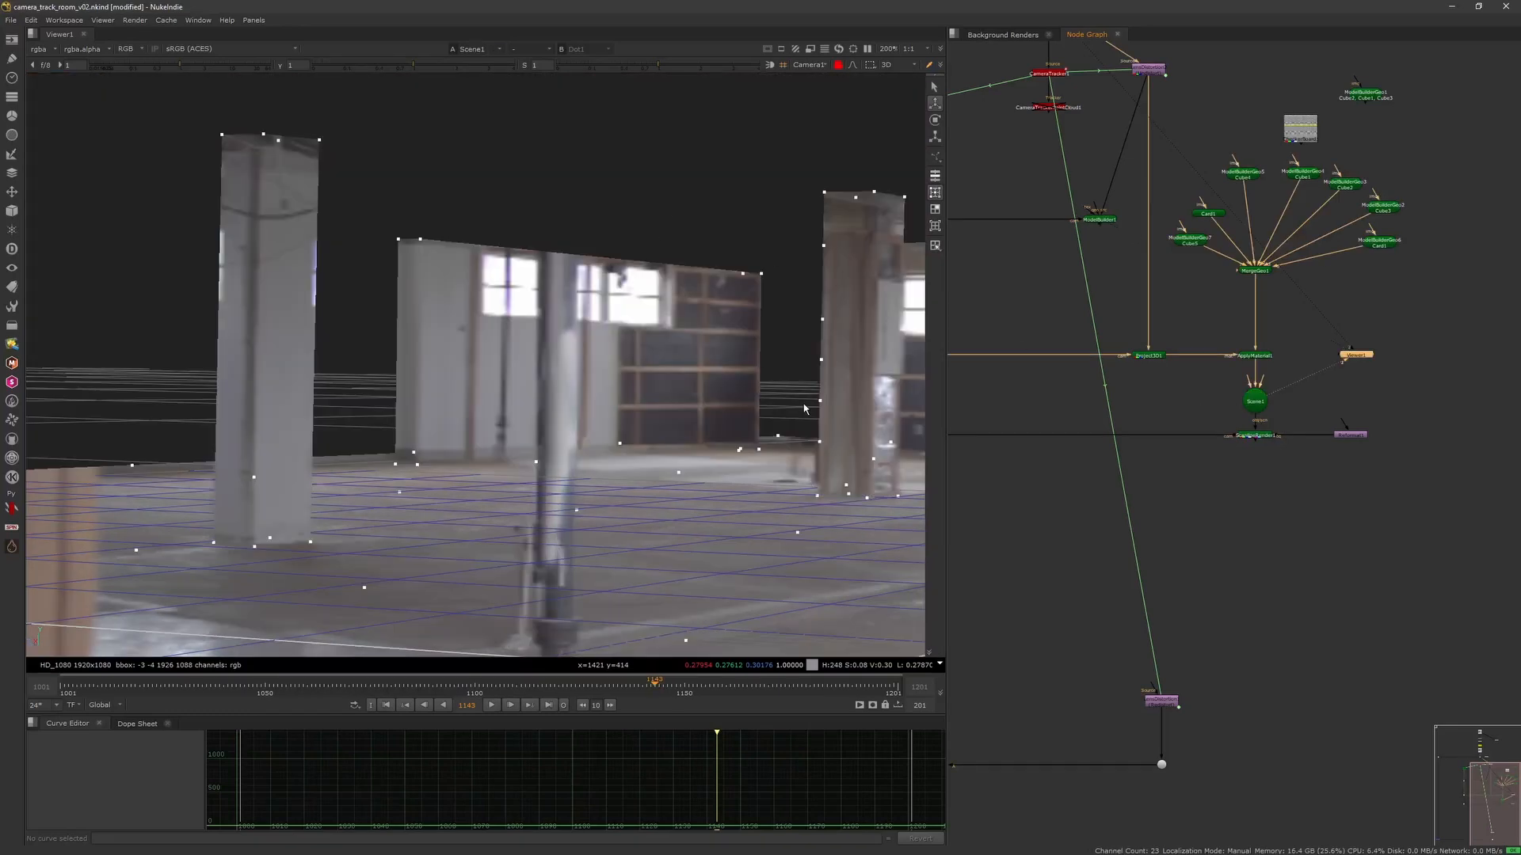
pyautogui.click(838, 68)
pyautogui.click(815, 65)
pyautogui.click(820, 74)
pyautogui.keyDown('ctrl'); pyautogui.moveTo(740, 341); pyautogui.dragTo(717, 400); pyautogui.keyUp('ctrl')
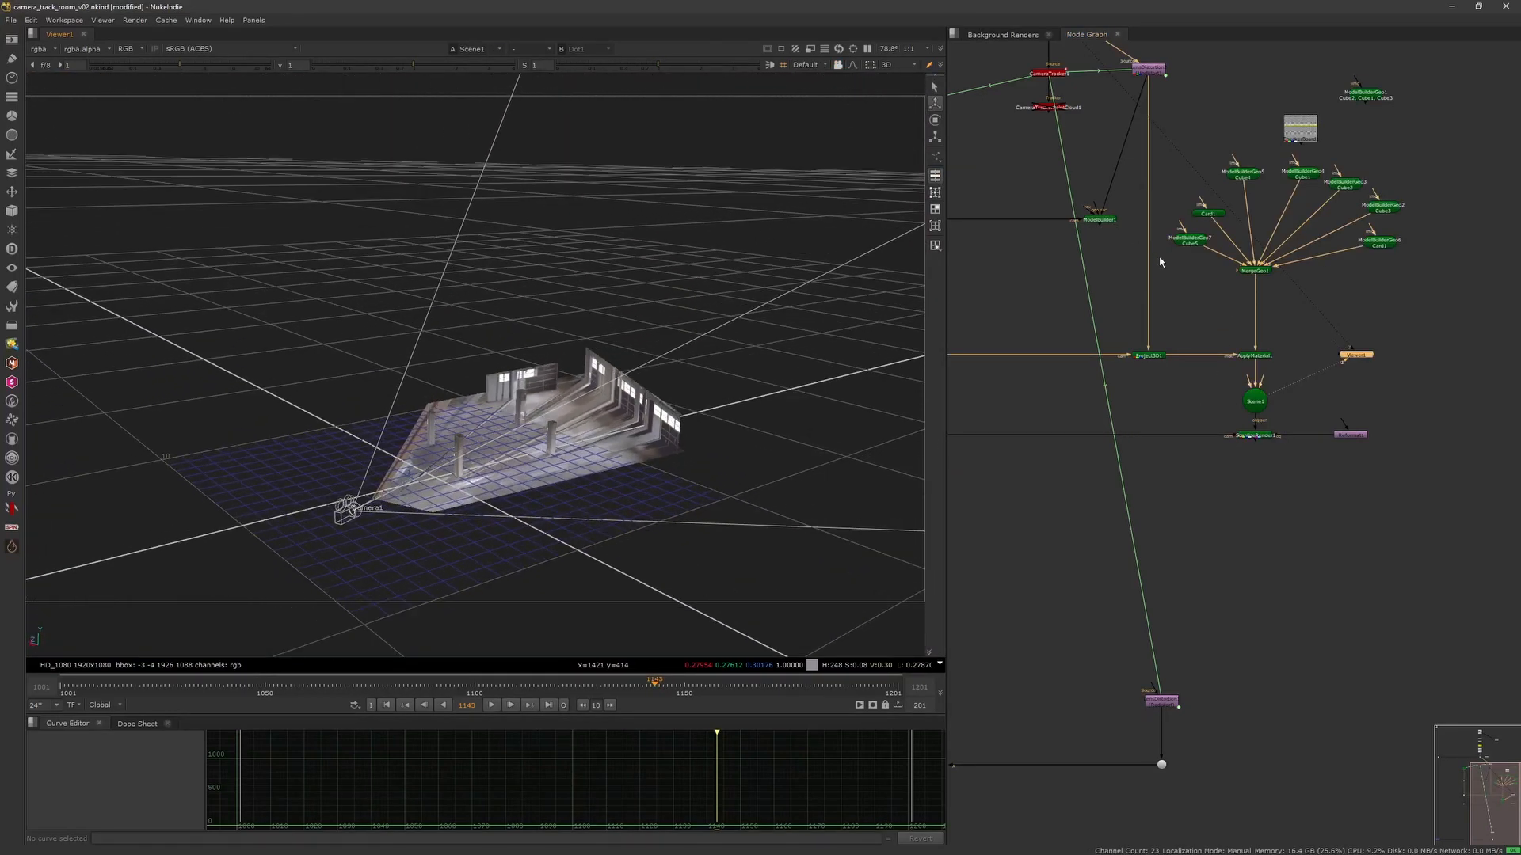
# Show ModelBuilder1 in the viewer with its properties open and switch it to edit mode.
pyautogui.doubleClick(1099, 219)
pyautogui.press('1')
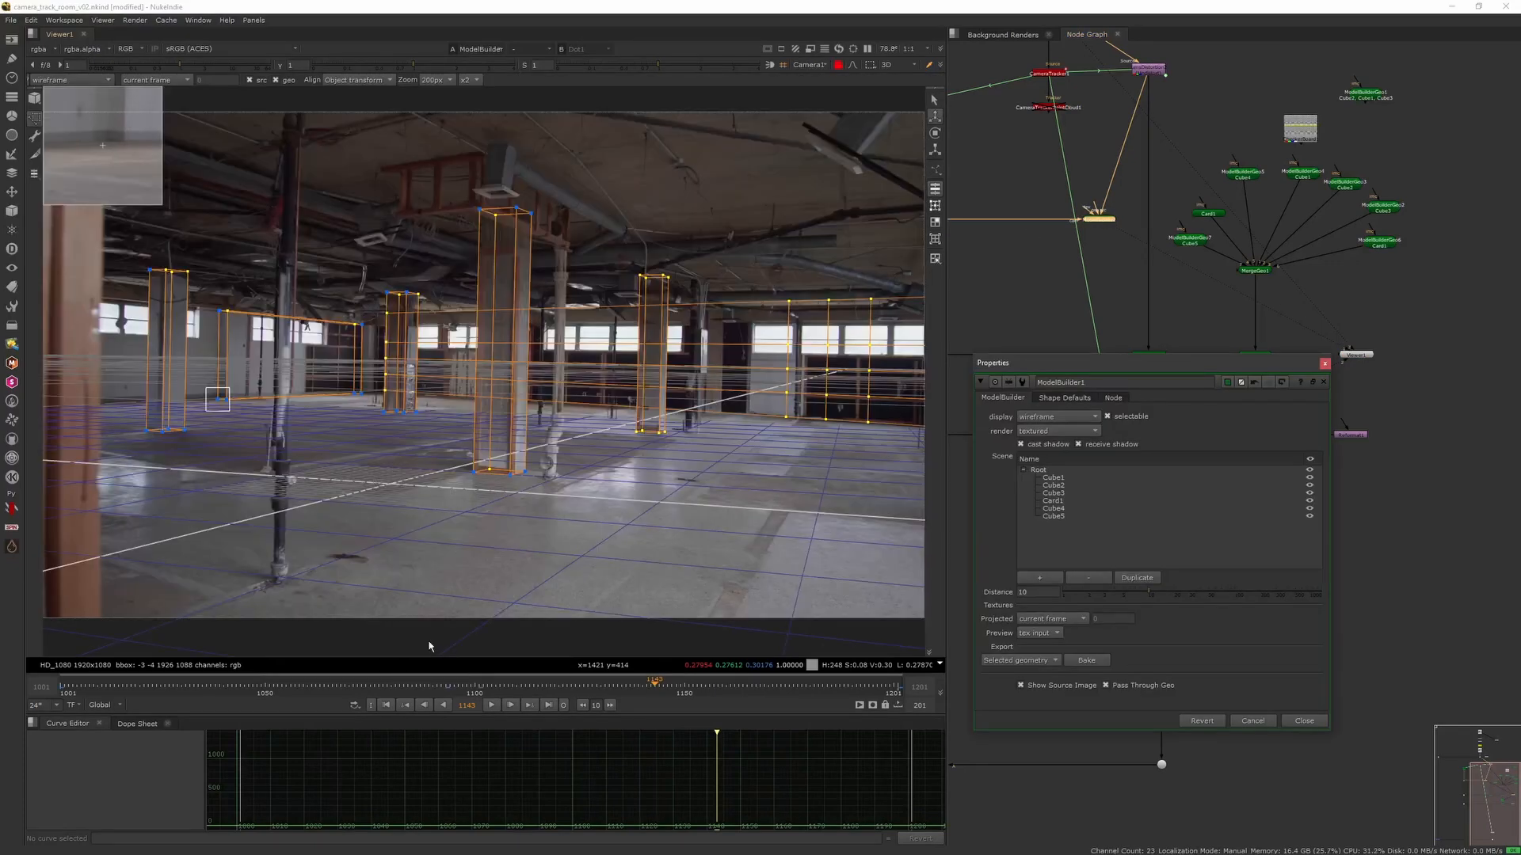
pyautogui.click(34, 135)
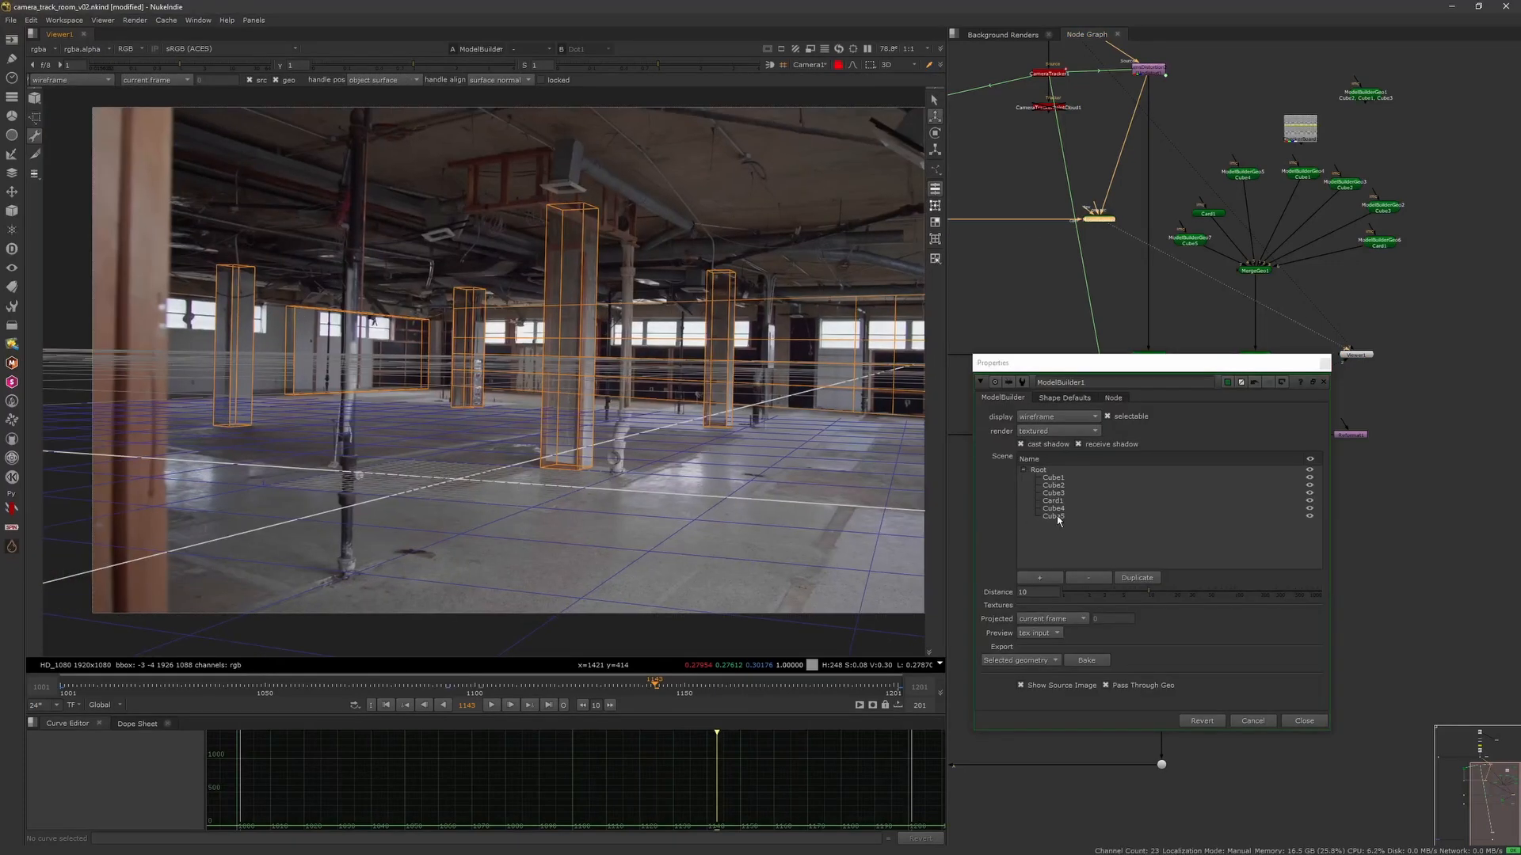
# Try to move the vertices of Cube5's left edge in edit mode and undo the changes.
pyautogui.click(1057, 516)
pyautogui.click(934, 206)
pyautogui.moveTo(341, 360); pyautogui.dragTo(507, 364, button='middle')
pyautogui.scroll(3, 507, 364)
pyautogui.moveTo(475, 263); pyautogui.dragTo(361, 473)
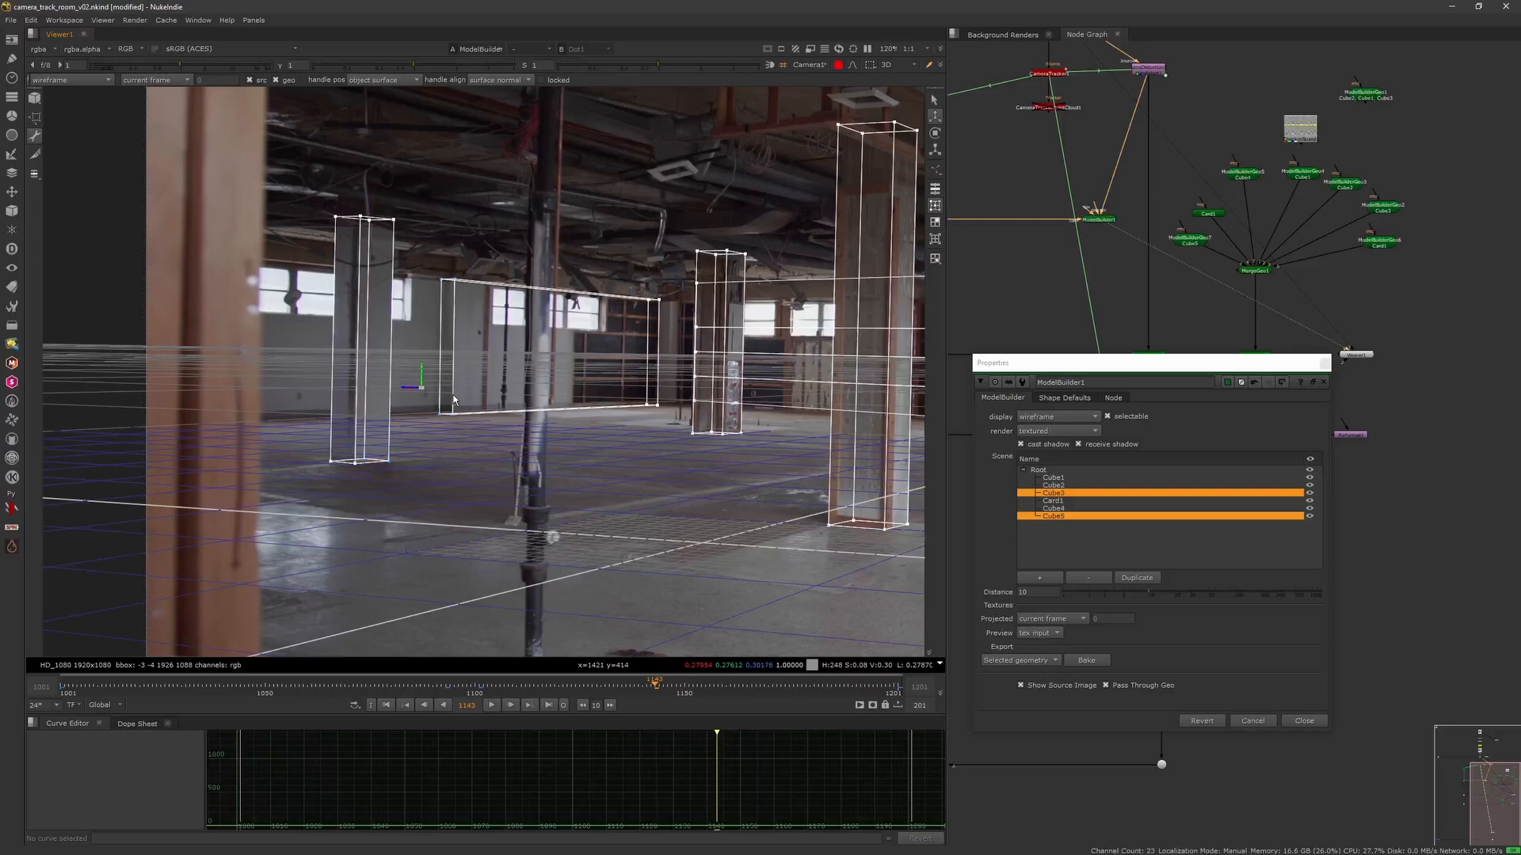
pyautogui.moveTo(420, 389); pyautogui.dragTo(390, 389)
pyautogui.hotkey('ctrl', 'z')
pyautogui.moveTo(476, 253); pyautogui.dragTo(424, 444)
pyautogui.moveTo(465, 348)
pyautogui.mouseDown()
pyautogui.moveTo(380, 352)
pyautogui.moveTo(460, 349)
pyautogui.mouseUp()
pyautogui.hotkey('ctrl', 'z')
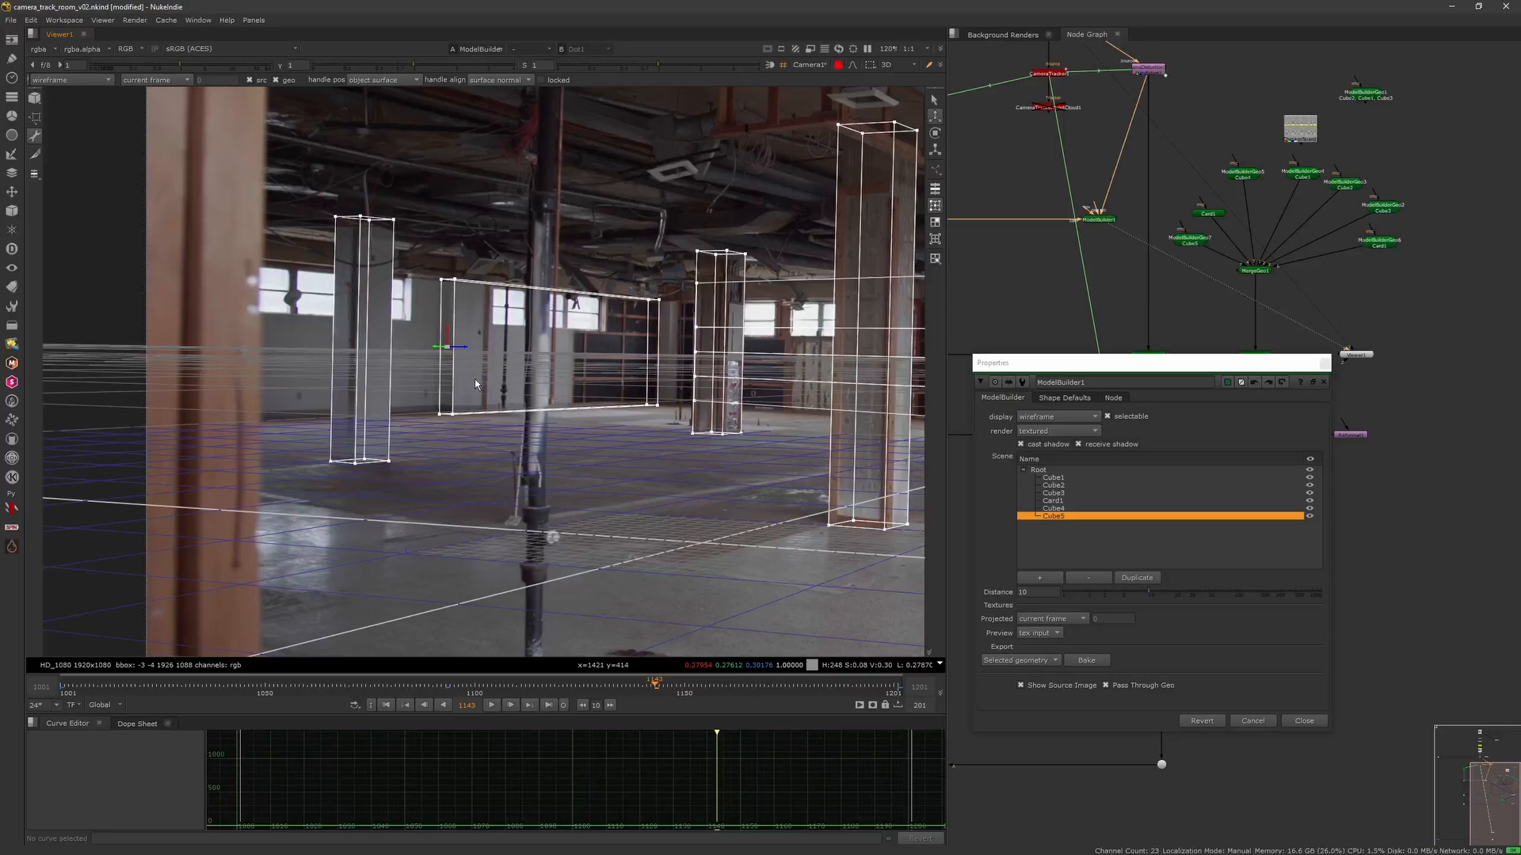
# Duplicate Cube5 and select the copy, Cube6, for vertex editing.
pyautogui.click(1136, 578)
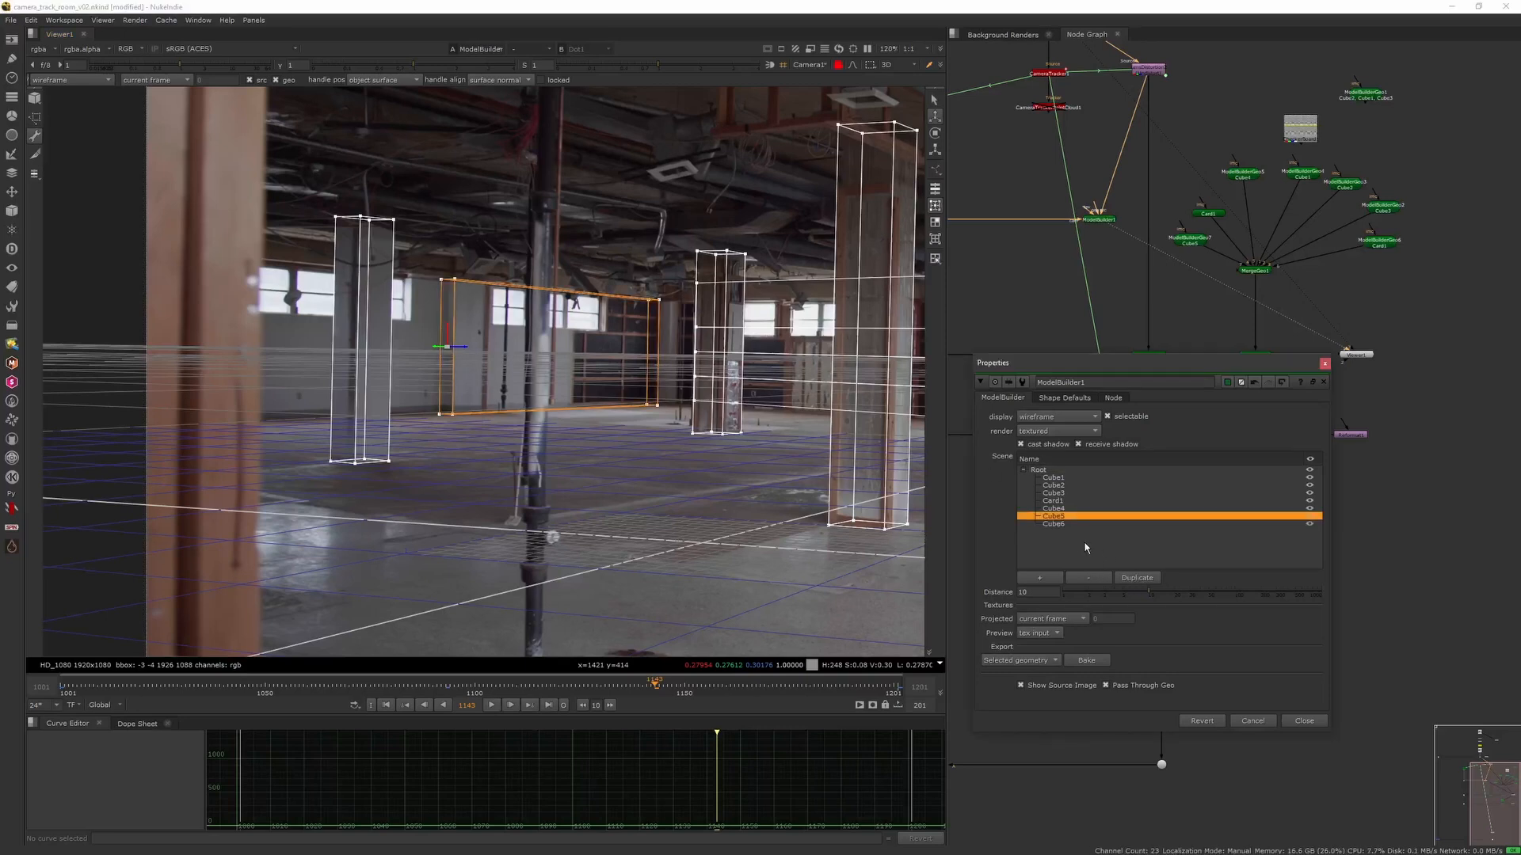
pyautogui.click(935, 119)
pyautogui.click(935, 189)
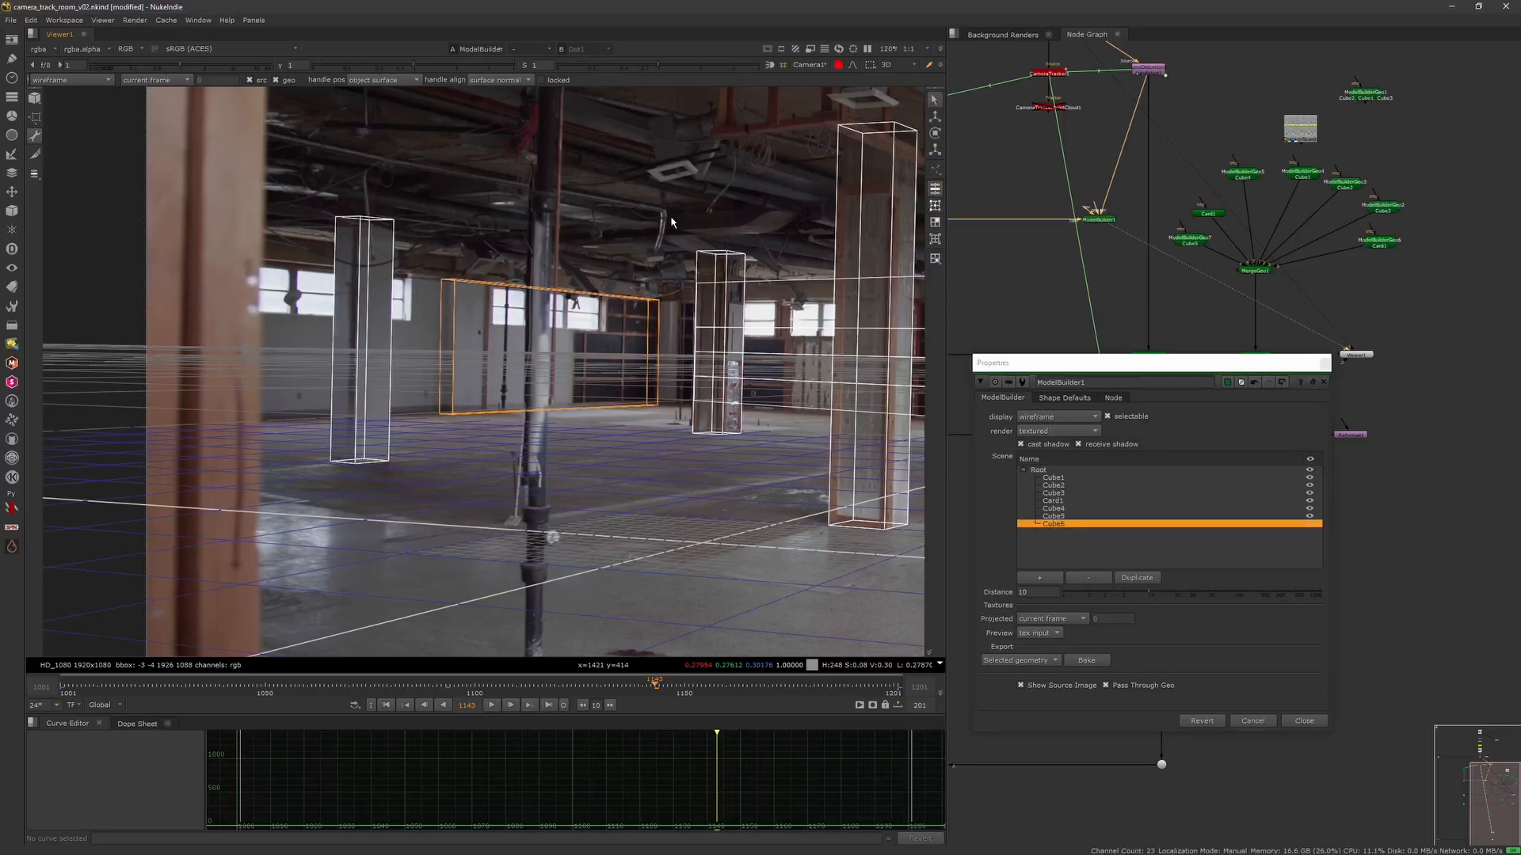
pyautogui.click(35, 118)
pyautogui.click(1062, 524)
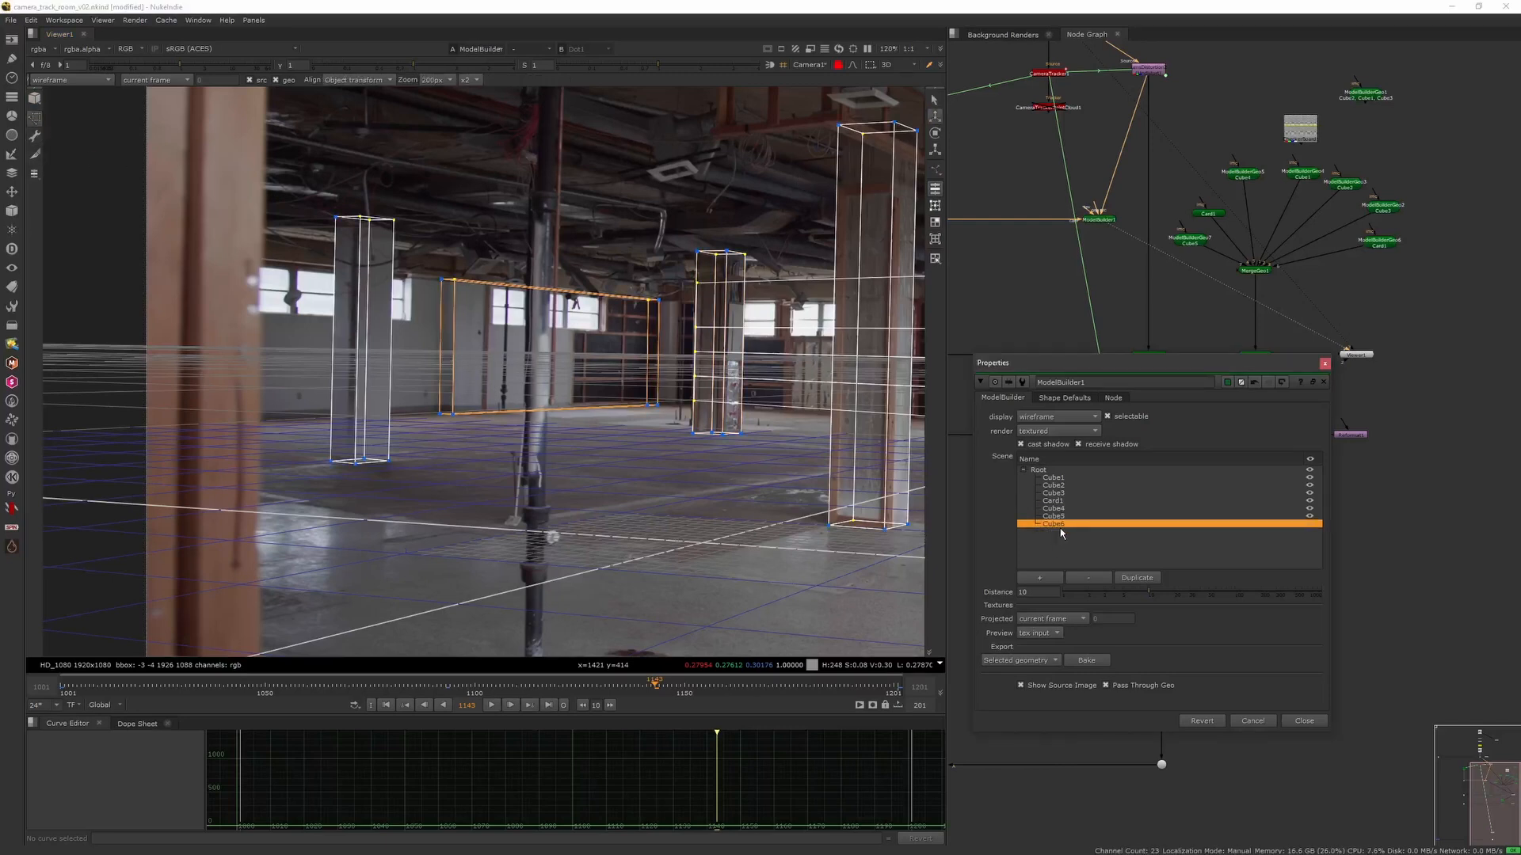
pyautogui.click(37, 138)
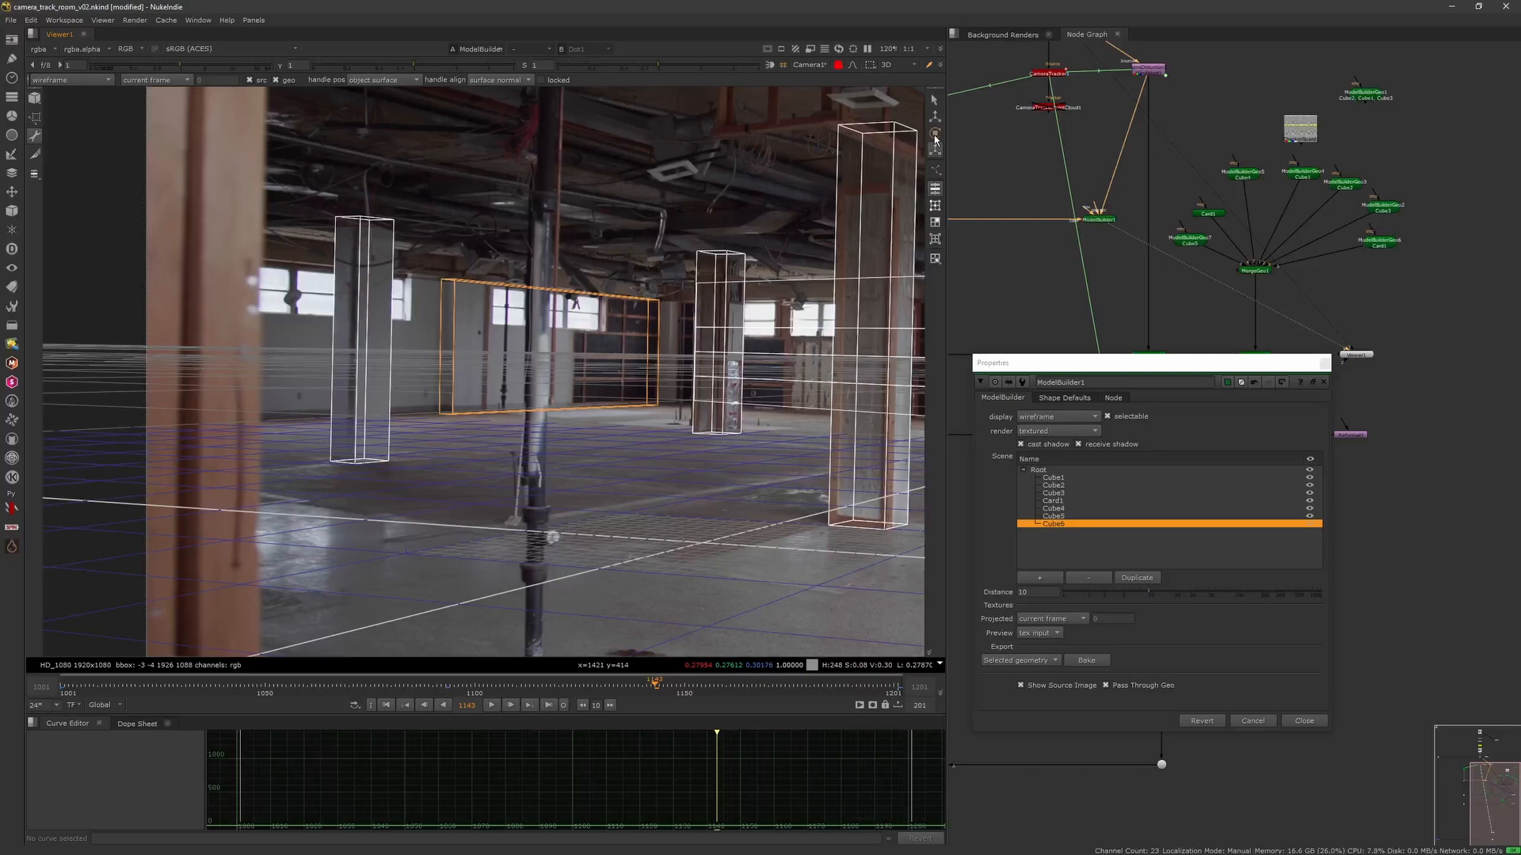
pyautogui.click(656, 302)
pyautogui.click(1062, 525)
# Hide all scene objects except Cube6 to isolate the duplicate.
pyautogui.moveTo(1309, 516); pyautogui.dragTo(1312, 481)
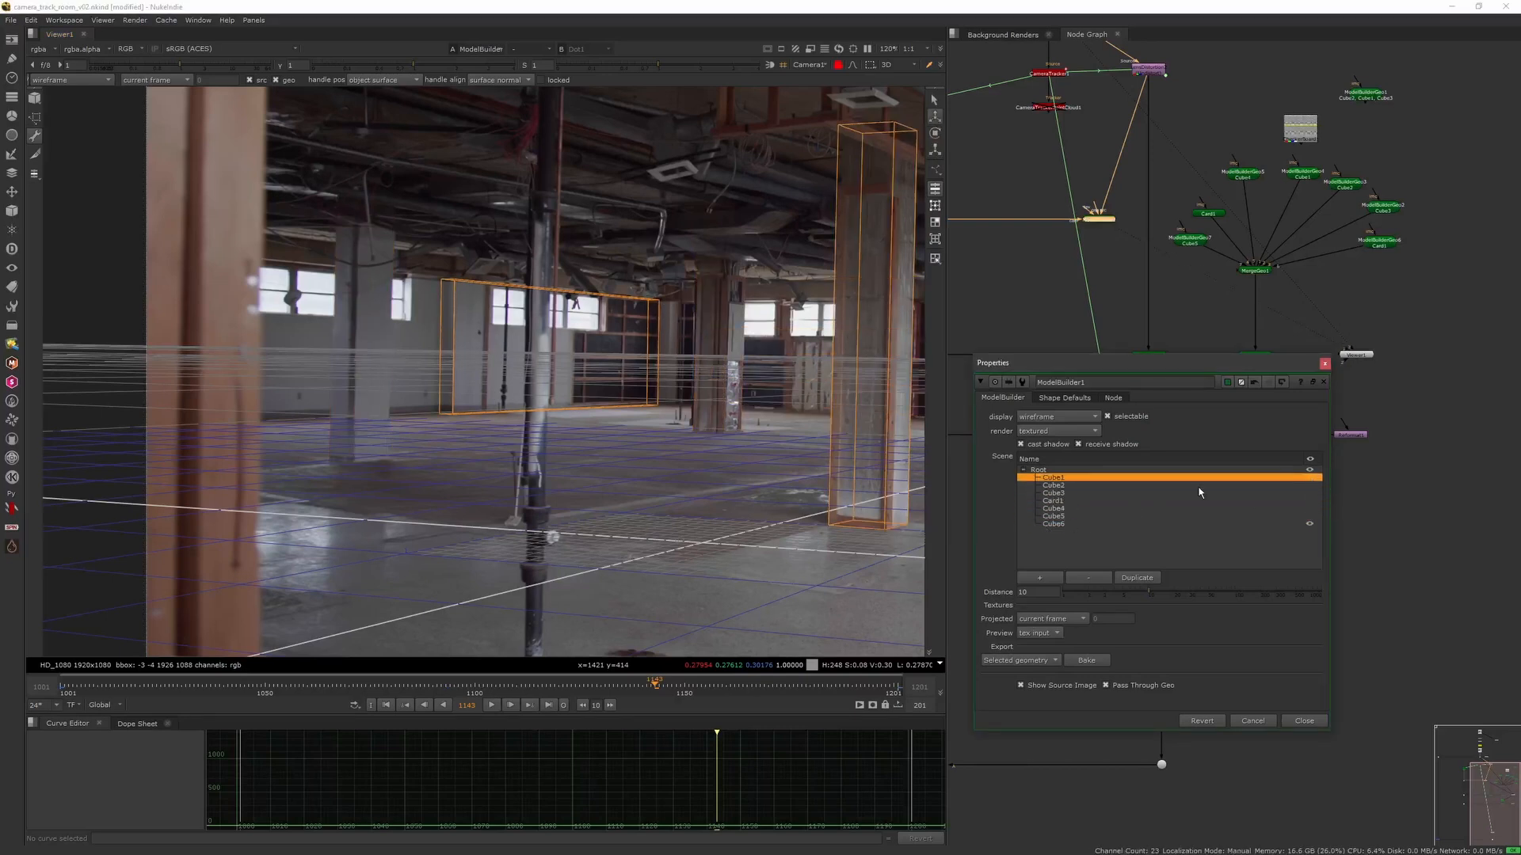
pyautogui.click(1309, 523)
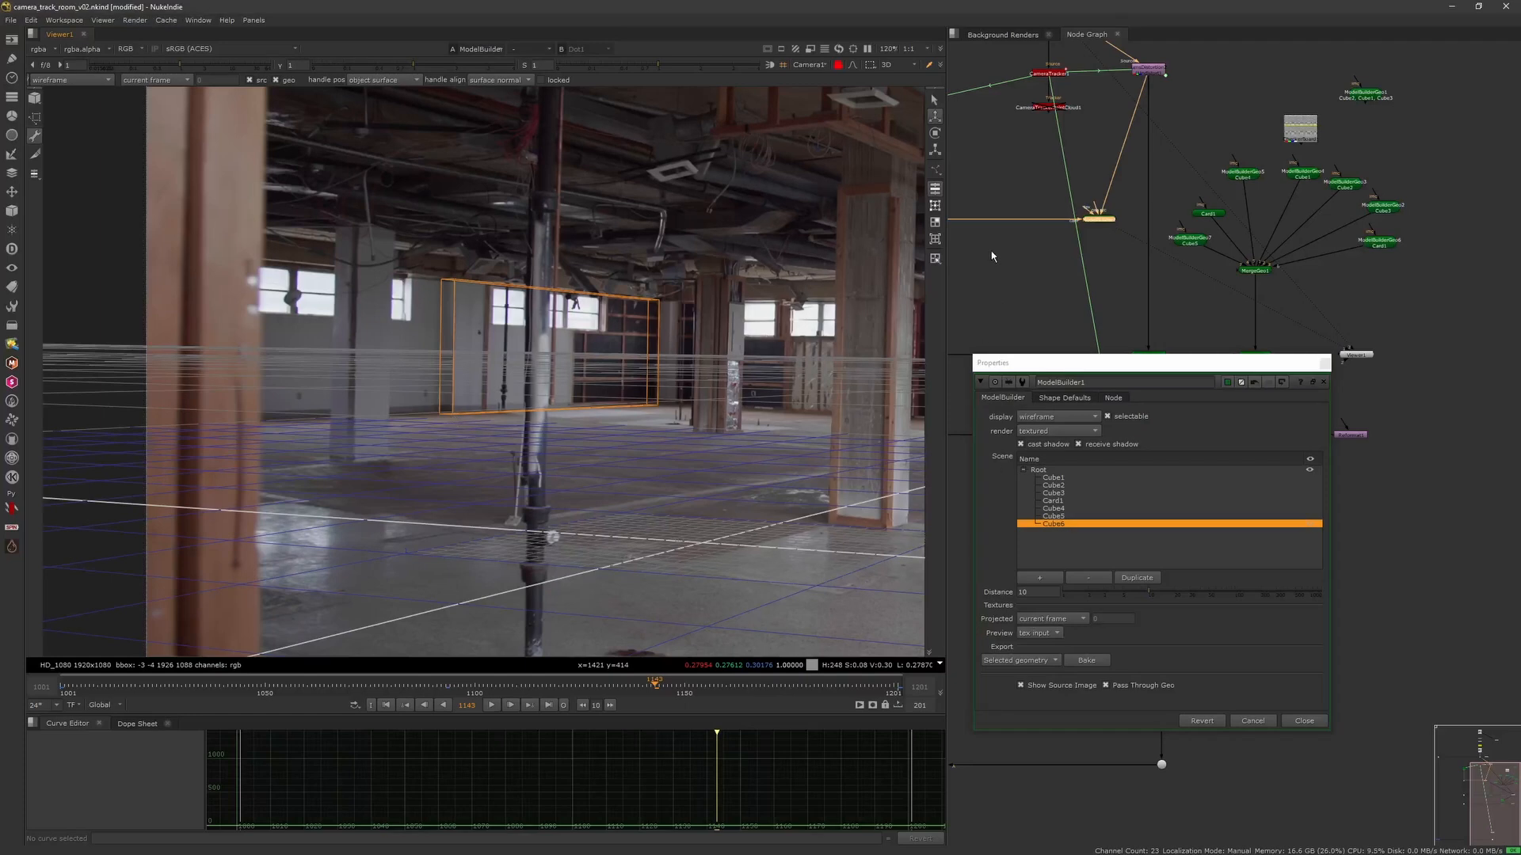
pyautogui.click(1055, 522)
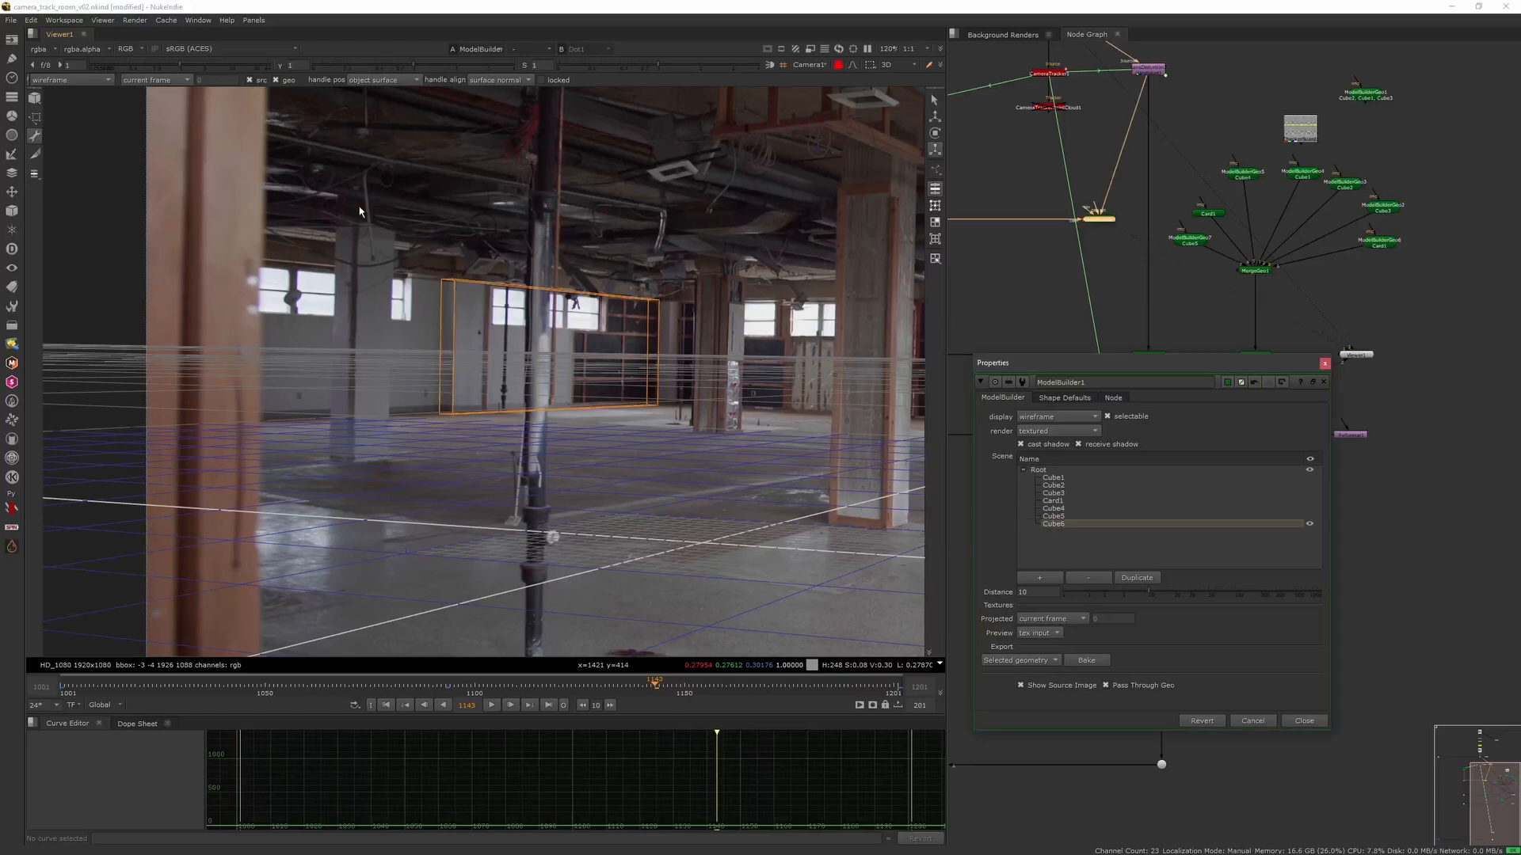
# Try to reshape Cube6 by realigning its lower right corner against the footage.
pyautogui.click(34, 118)
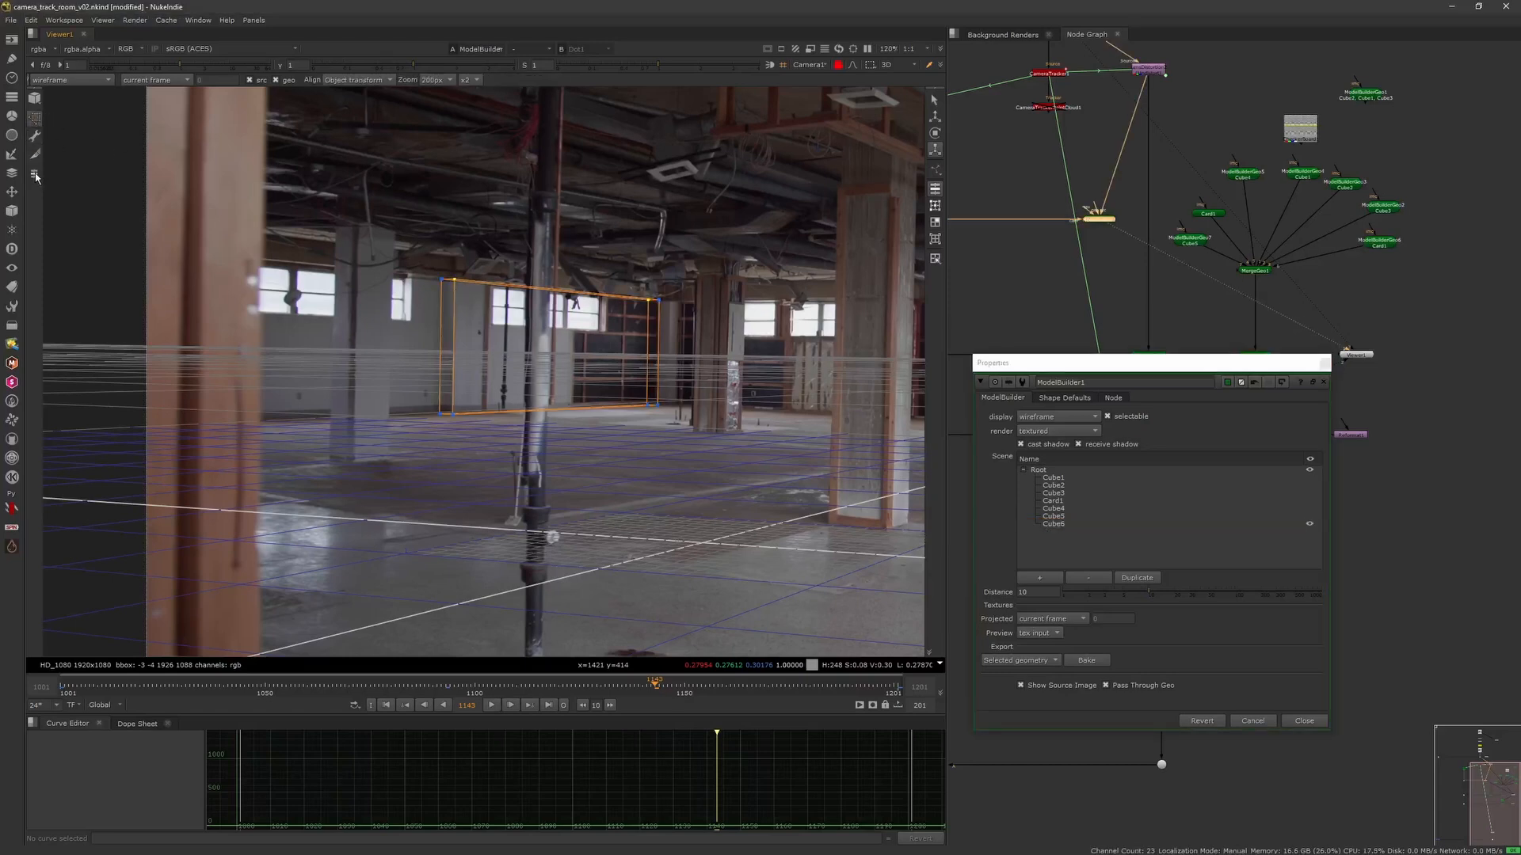
pyautogui.click(37, 156)
pyautogui.click(35, 100)
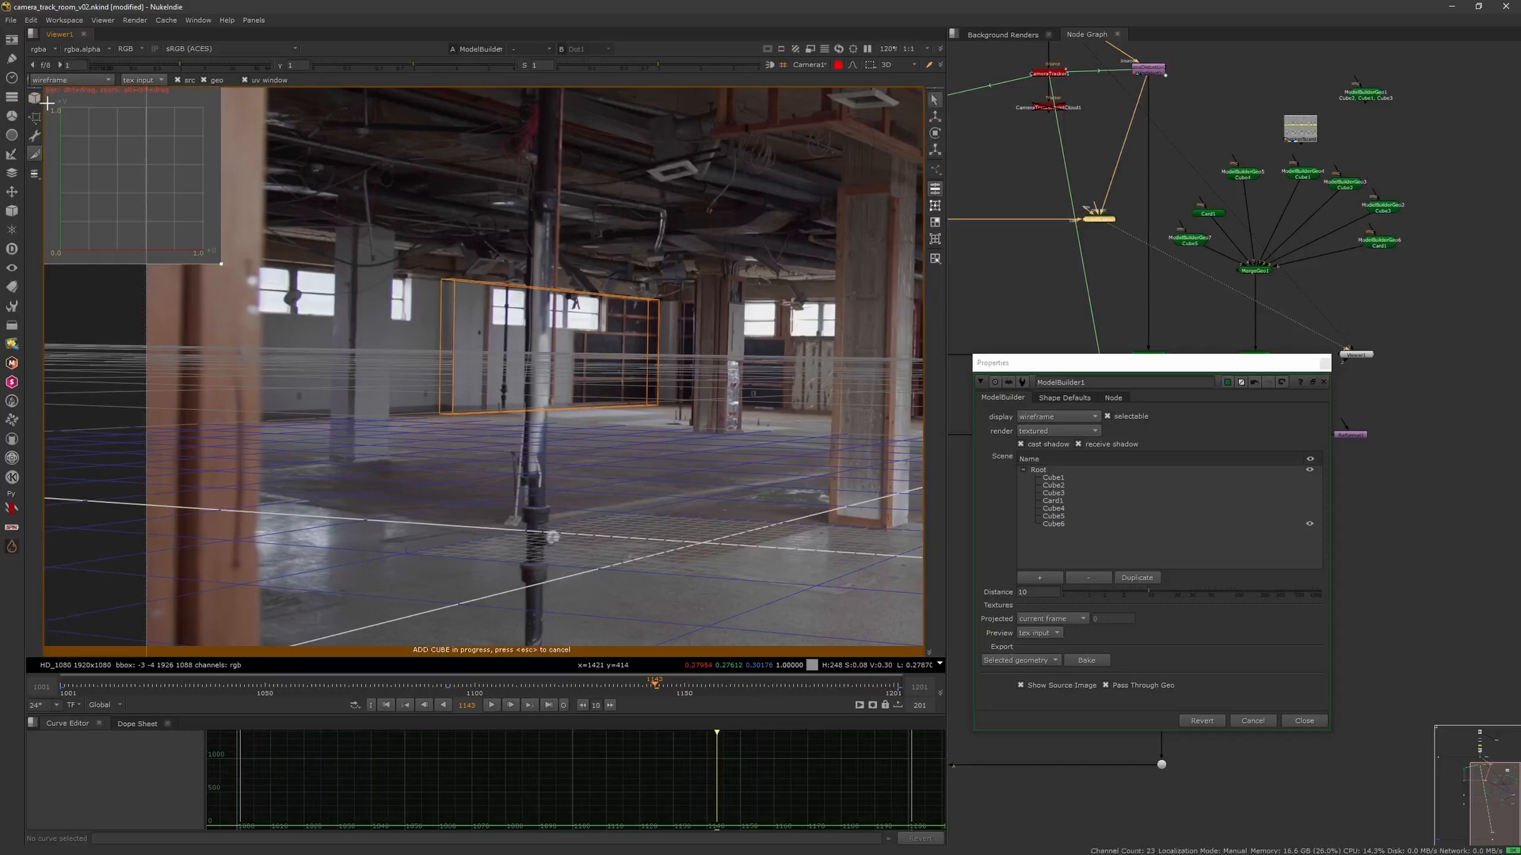
pyautogui.click(35, 118)
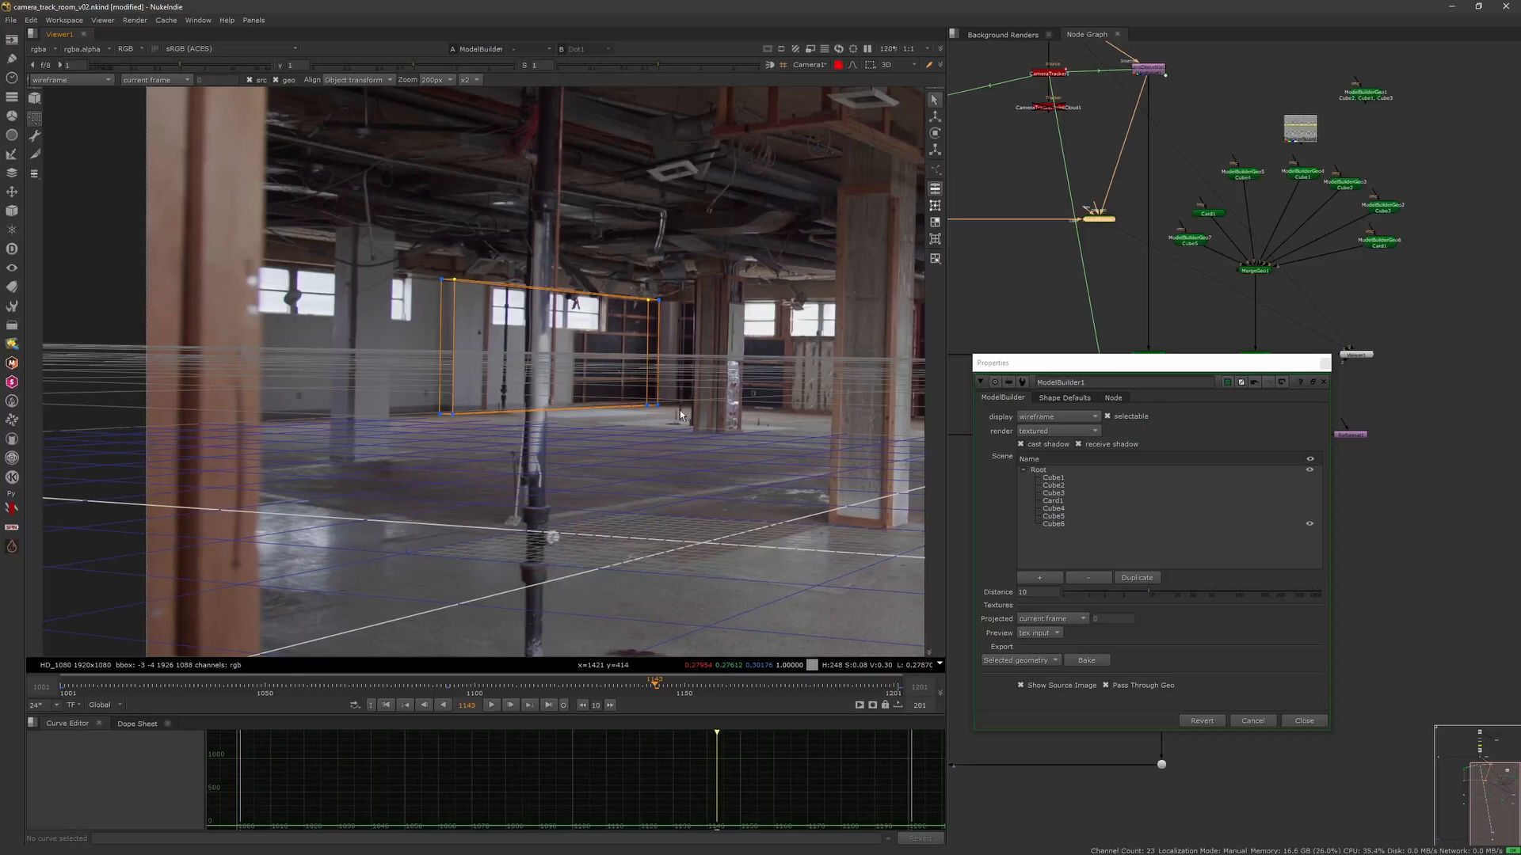
pyautogui.moveTo(650, 402); pyautogui.dragTo(501, 448, button='middle')
pyautogui.moveTo(588, 444); pyautogui.dragTo(590, 448)
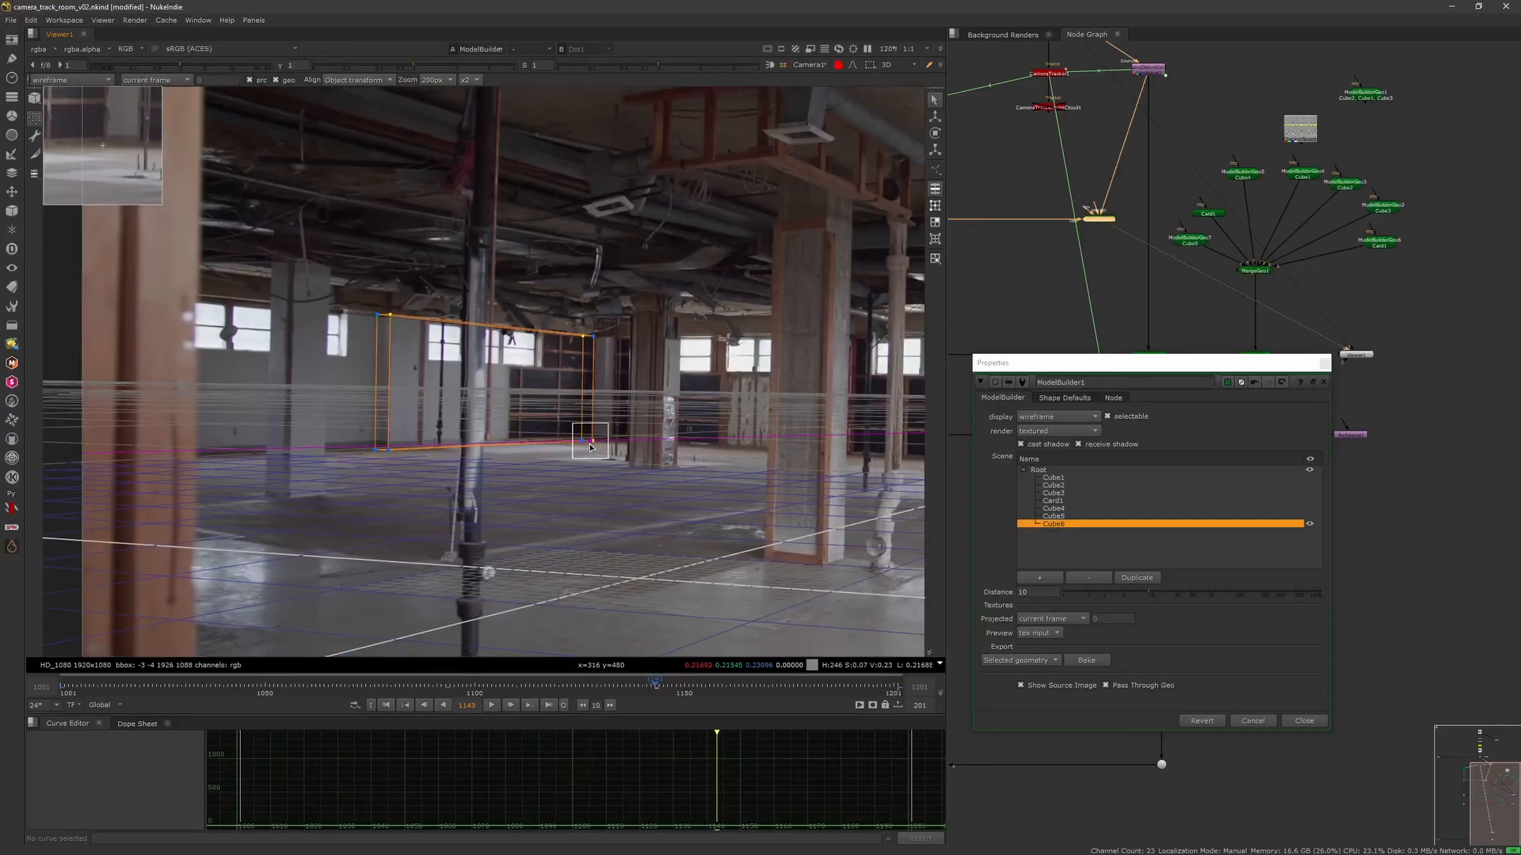
# Delete Cube6 at the first frame and make the remaining cubes and Card1 visible again.
pyautogui.click(404, 707)
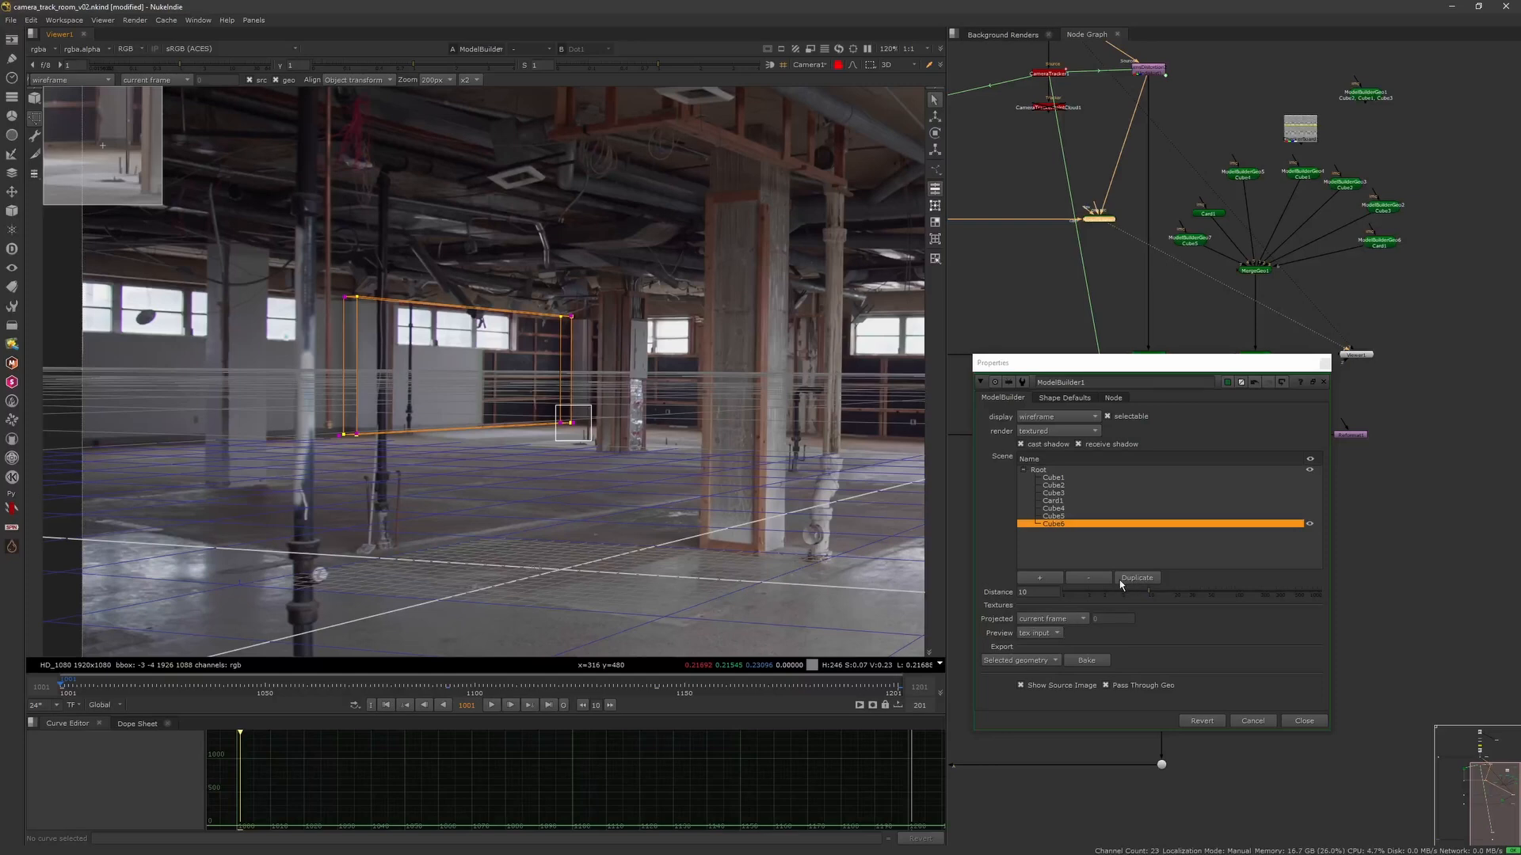
pyautogui.click(1095, 578)
pyautogui.click(1059, 486)
pyautogui.keyDown('shift'); pyautogui.click(1062, 516); pyautogui.keyUp('shift')
pyautogui.keyDown('shift'); pyautogui.click(1060, 479); pyautogui.keyUp('shift')
pyautogui.click(1310, 486)
pyautogui.moveTo(1312, 494); pyautogui.dragTo(1313, 517)
pyautogui.click(1309, 500)
pyautogui.click(1309, 508)
pyautogui.click(1309, 517)
pyautogui.click(1309, 494)
pyautogui.click(1148, 517)
# Add a new card over the left window wall at the first frame.
pyautogui.moveTo(70, 687); pyautogui.dragTo(369, 688)
pyautogui.click(388, 707)
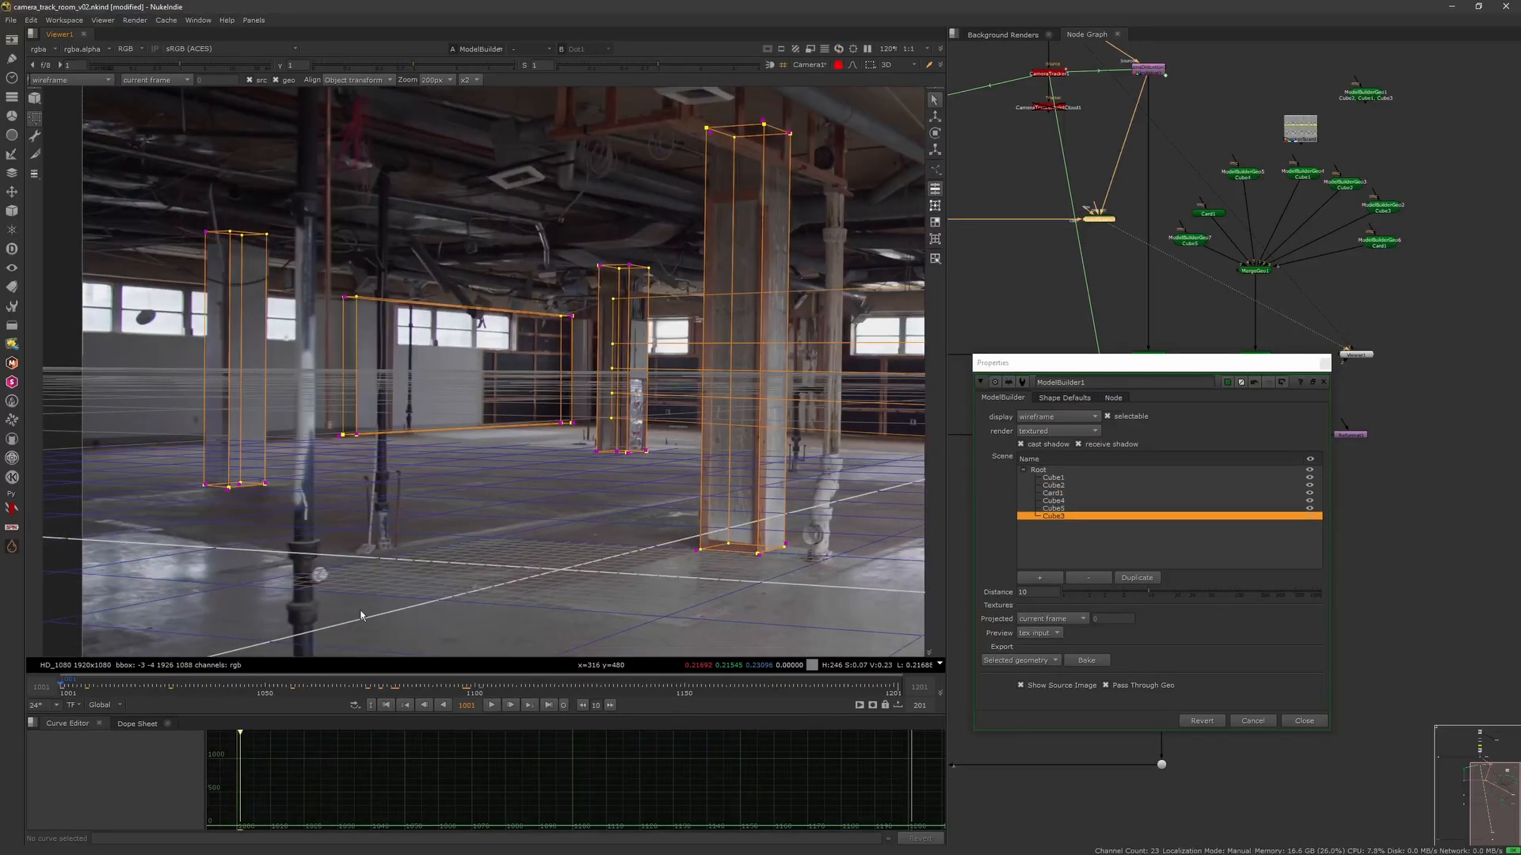
pyautogui.click(35, 101)
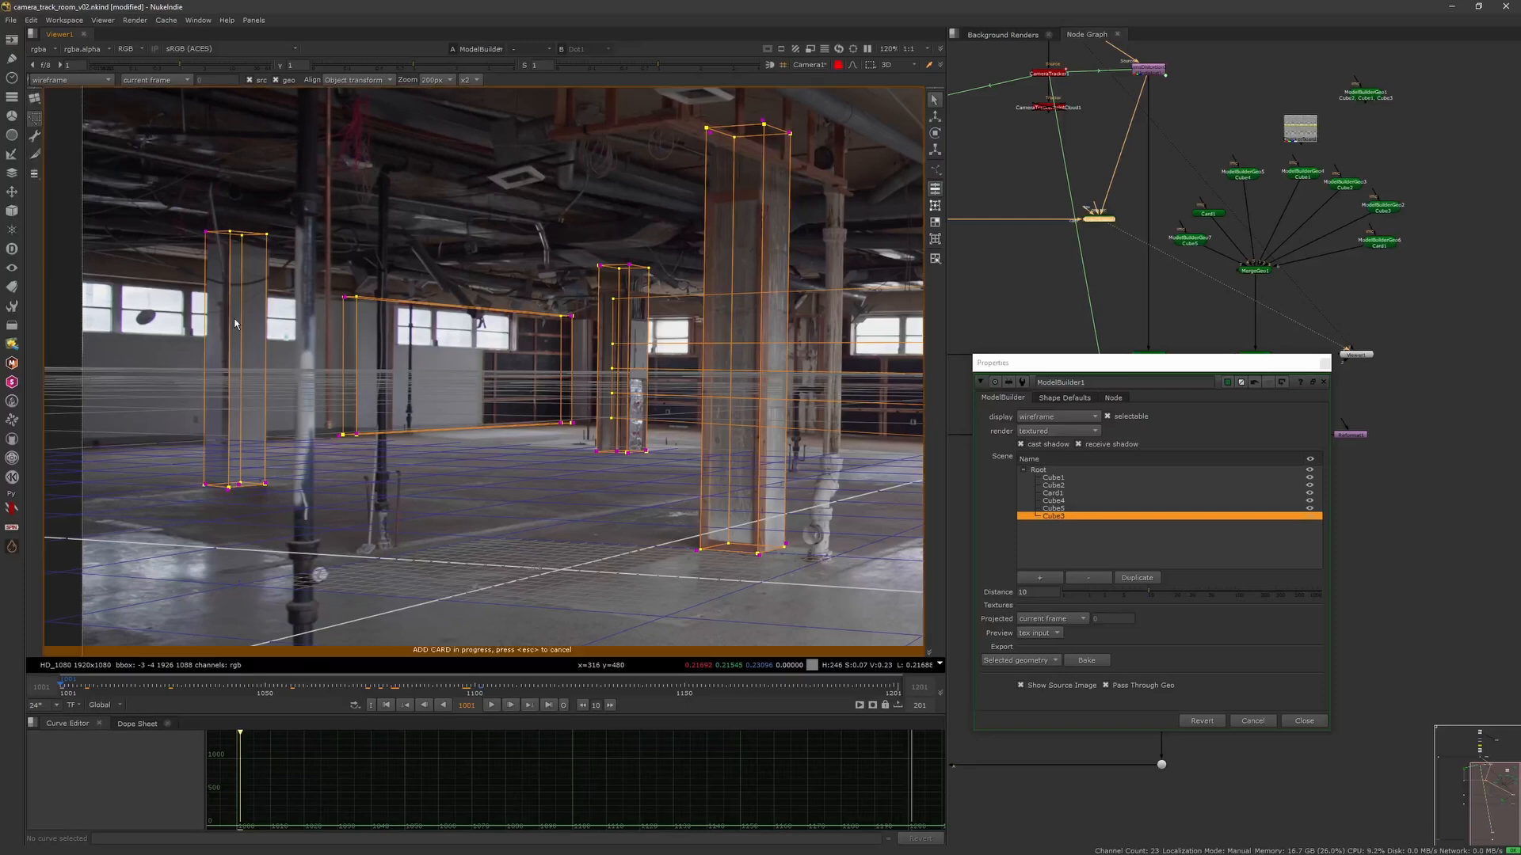
pyautogui.click(63, 147)
pyautogui.moveTo(266, 333); pyautogui.dragTo(117, 329)
pyautogui.moveTo(195, 378); pyautogui.dragTo(282, 390, button='middle')
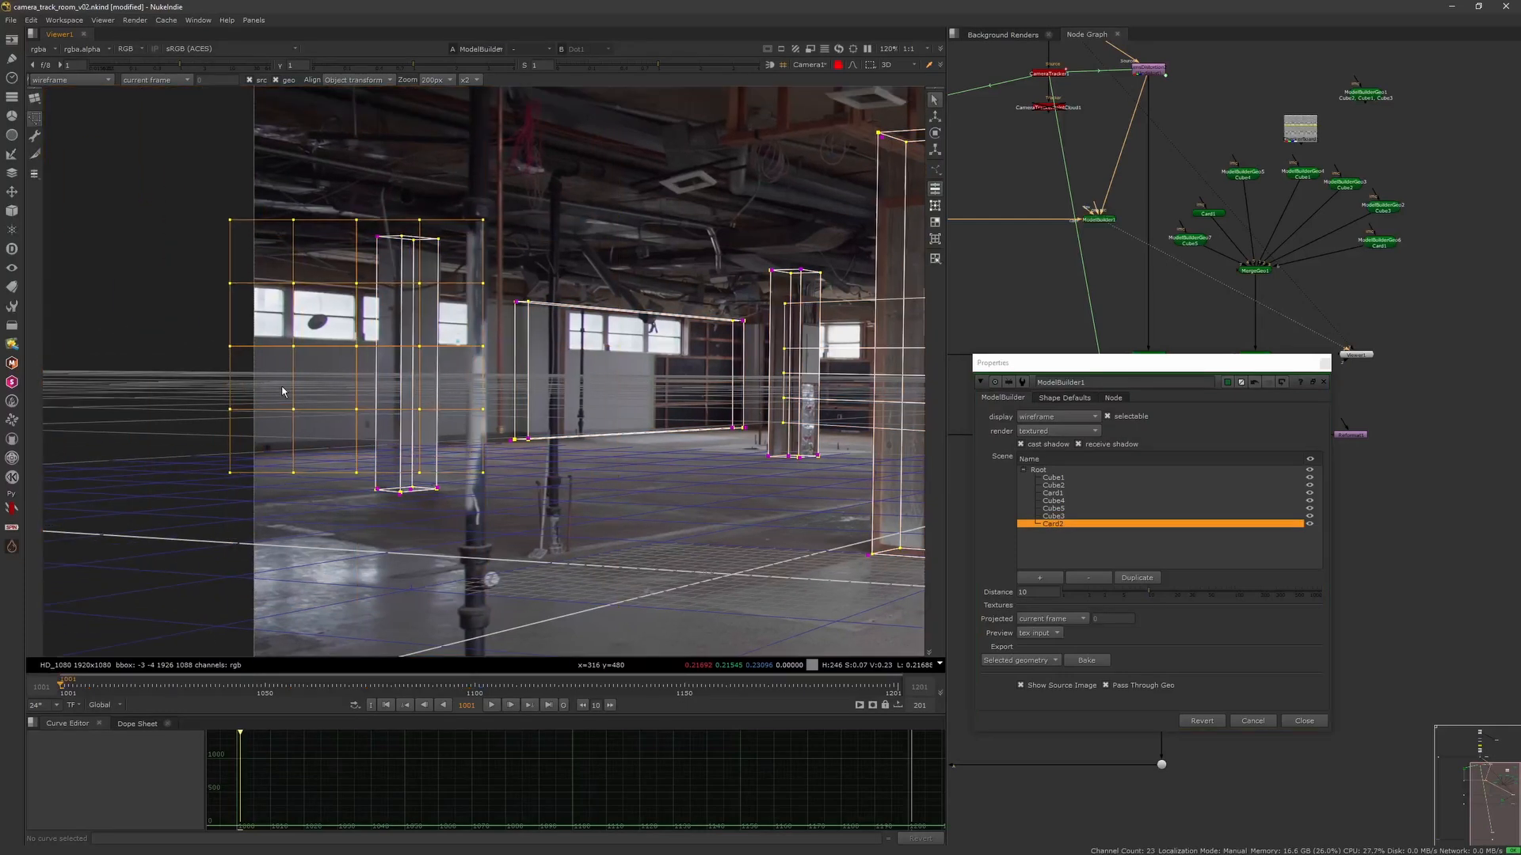
pyautogui.scroll(1, 284, 390)
# Align Card2's four corners to the left window wall's base and upper edge at the first frame.
pyautogui.moveTo(541, 499); pyautogui.dragTo(581, 459)
pyautogui.moveTo(263, 454); pyautogui.dragTo(241, 467)
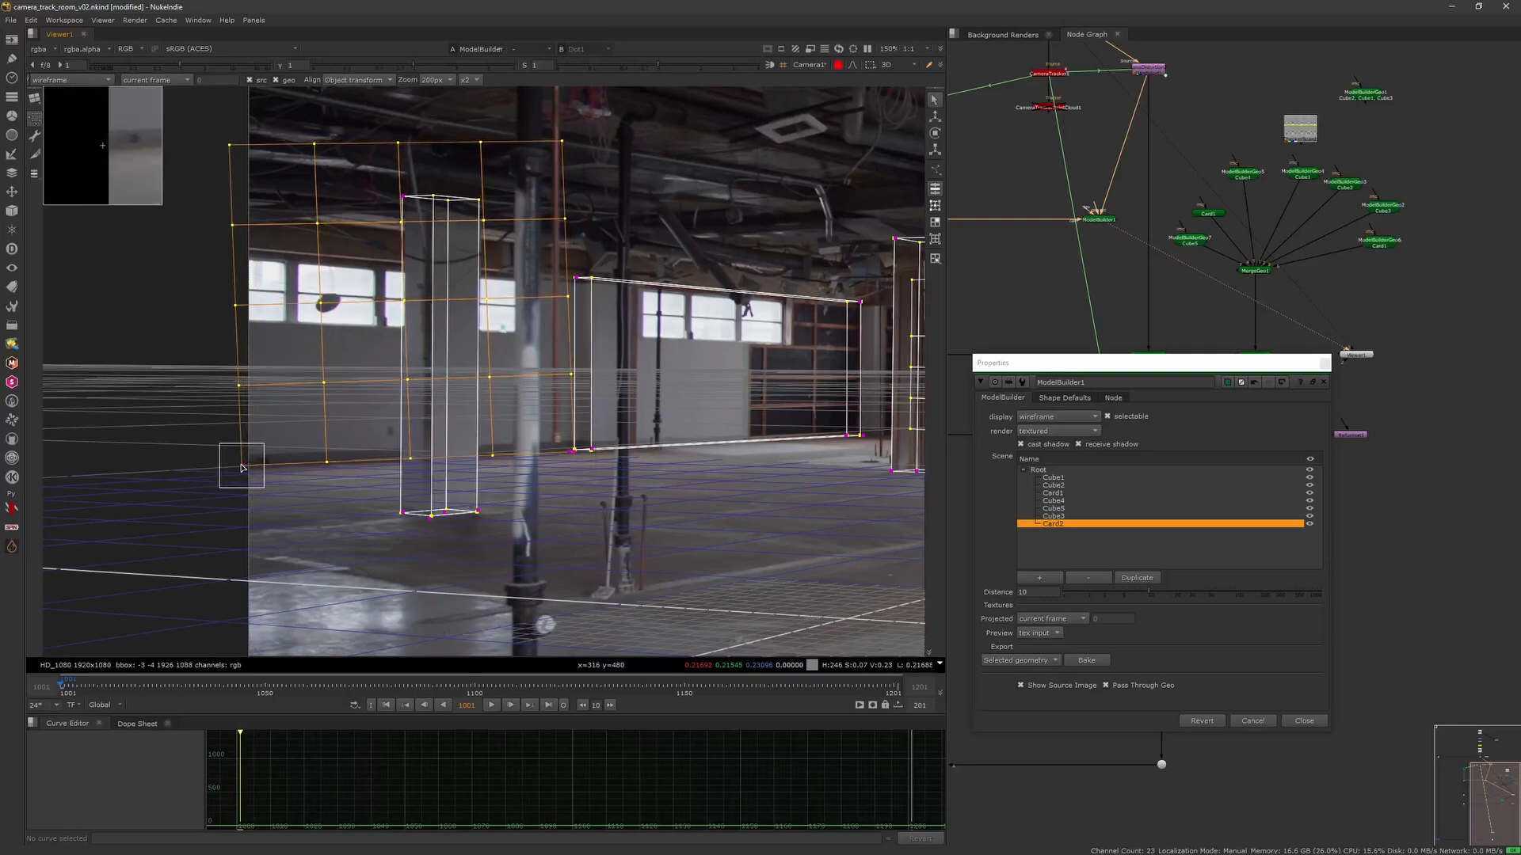
pyautogui.moveTo(229, 148); pyautogui.dragTo(247, 218)
pyautogui.moveTo(562, 141); pyautogui.dragTo(571, 250)
# Realign Card2's right corners to the wall at a later frame and check the fit along the shot.
pyautogui.moveTo(109, 686); pyautogui.dragTo(467, 716)
pyautogui.click(548, 705)
pyautogui.moveTo(579, 687); pyautogui.dragTo(688, 691)
pyautogui.click(636, 473)
pyautogui.moveTo(640, 276); pyautogui.dragTo(621, 276)
pyautogui.moveTo(474, 686); pyautogui.dragTo(671, 694)
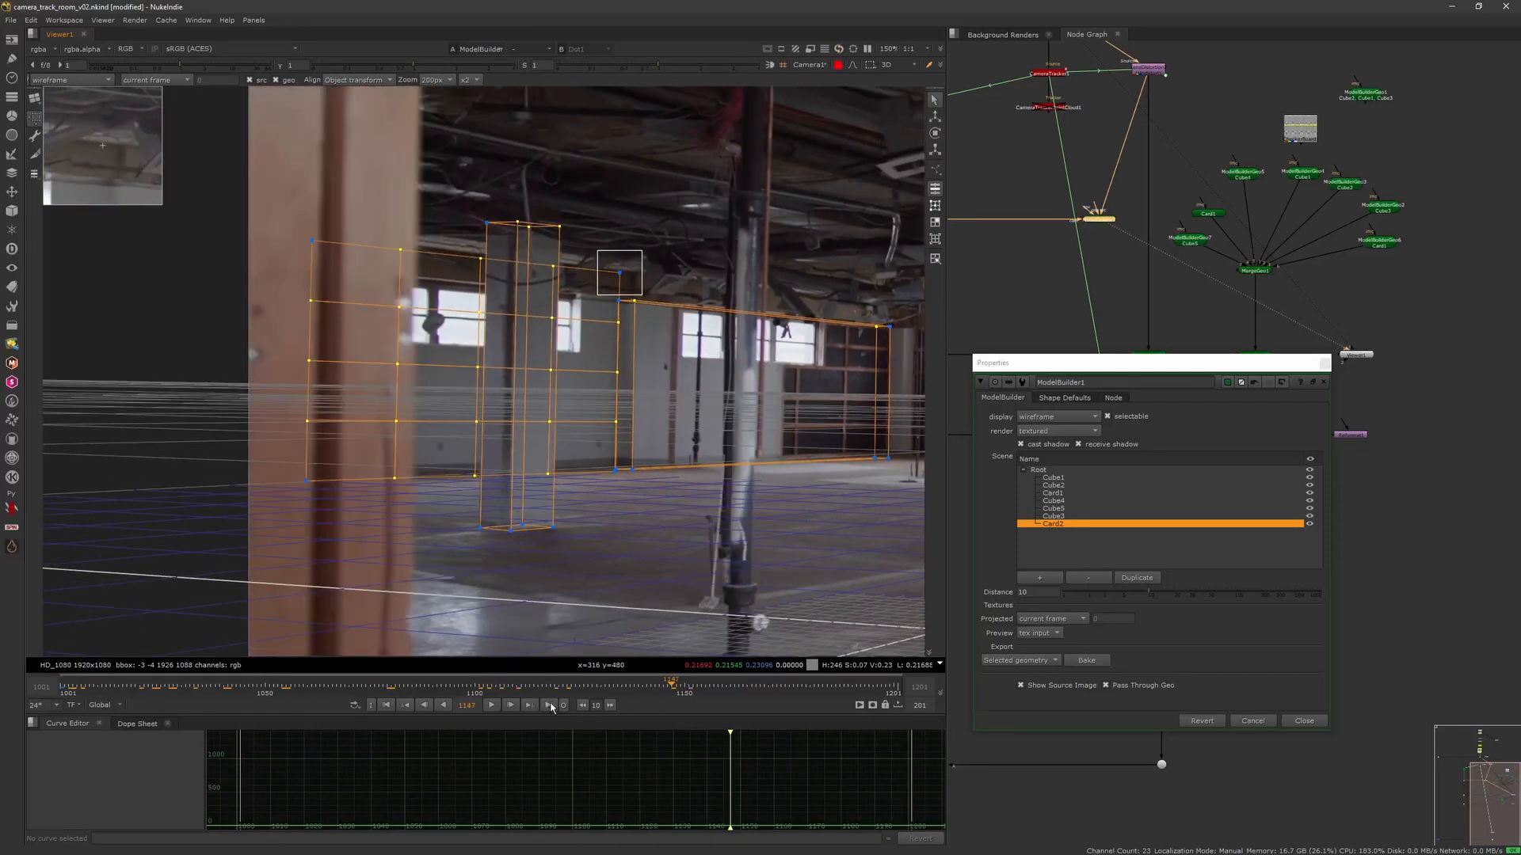
pyautogui.click(551, 705)
pyautogui.moveTo(500, 700); pyautogui.dragTo(450, 693)
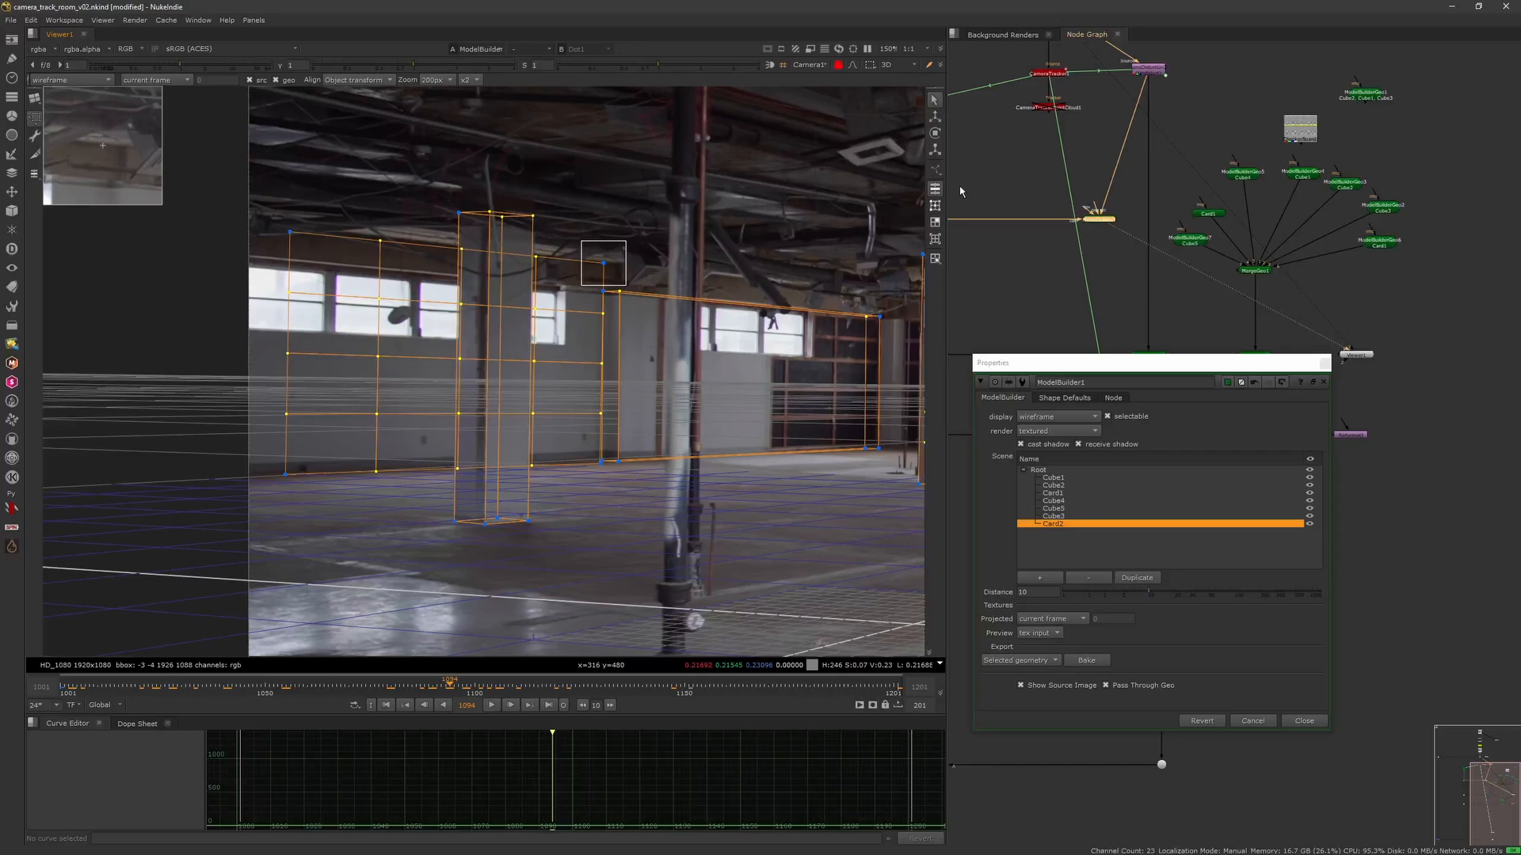
# Extend Card2's left edge outward beyond the image border in edit mode and check it at an earlier frame.
pyautogui.click(35, 140)
pyautogui.moveTo(266, 209); pyautogui.dragTo(315, 488)
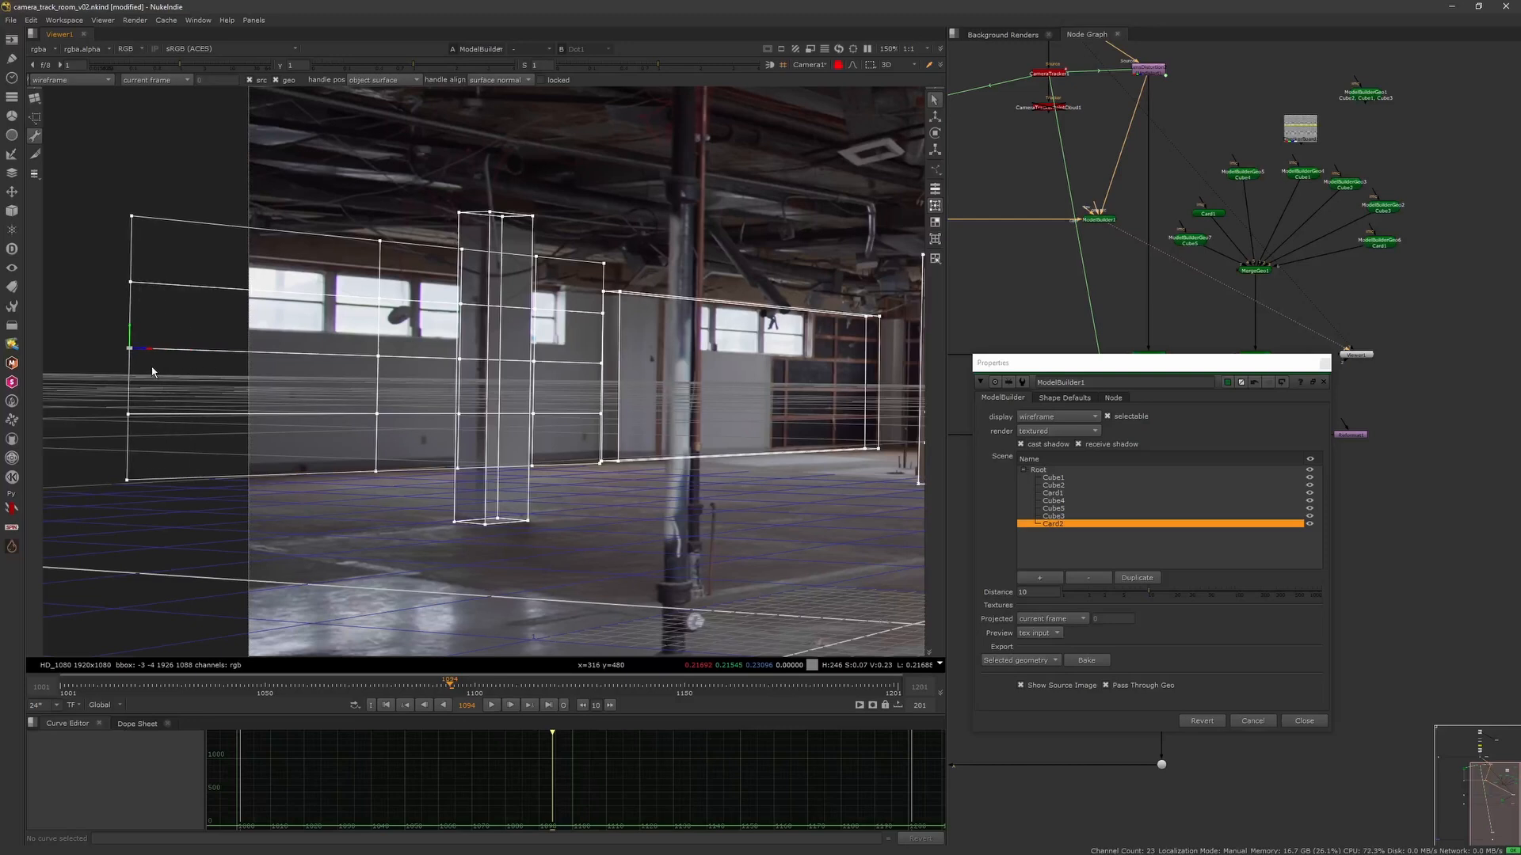
pyautogui.moveTo(485, 692); pyautogui.dragTo(217, 701)
# Inspect the modelled geometry from the default 3D camera and return the view to Camera1.
pyautogui.click(36, 99)
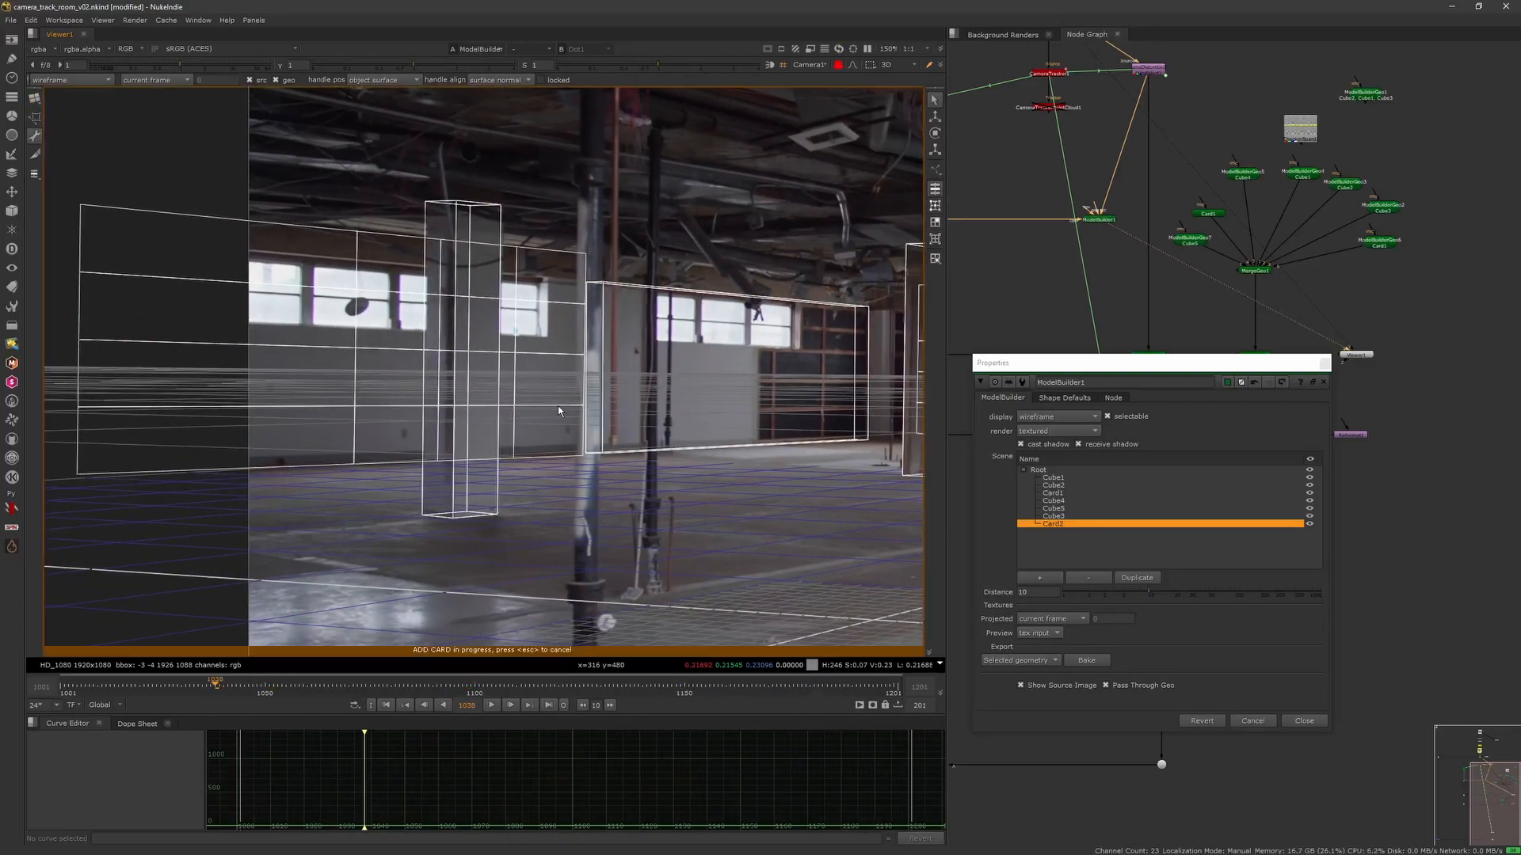
pyautogui.scroll(-3, 840, 214)
pyautogui.press('f')
pyautogui.click(839, 66)
pyautogui.click(816, 66)
pyautogui.click(871, 127)
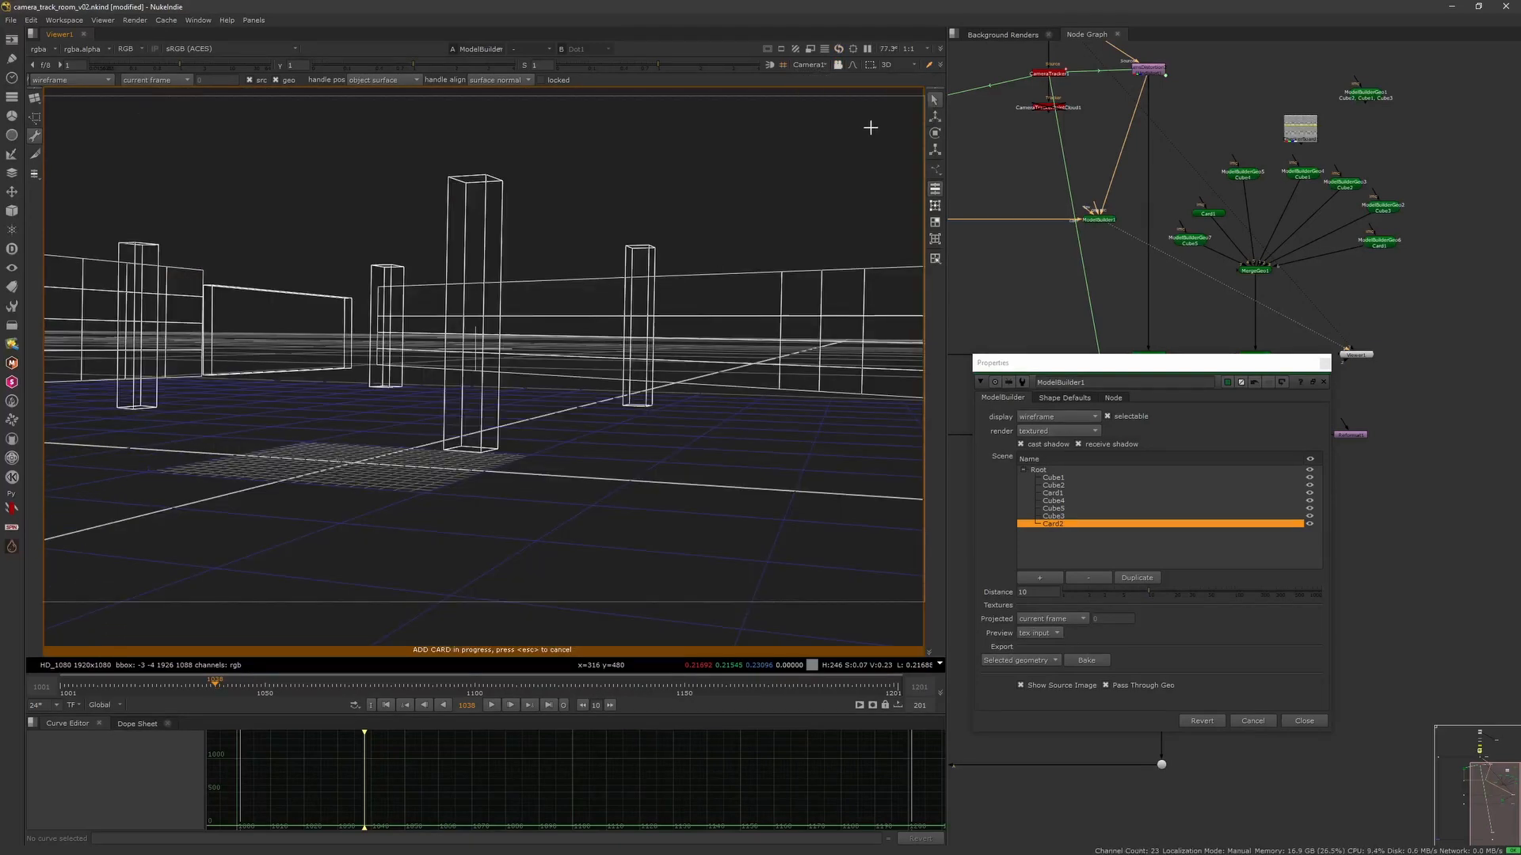
pyautogui.click(816, 66)
pyautogui.click(820, 82)
pyautogui.keyDown('ctrl'); pyautogui.moveTo(804, 424); pyautogui.dragTo(788, 450); pyautogui.keyUp('ctrl')
pyautogui.click(808, 64)
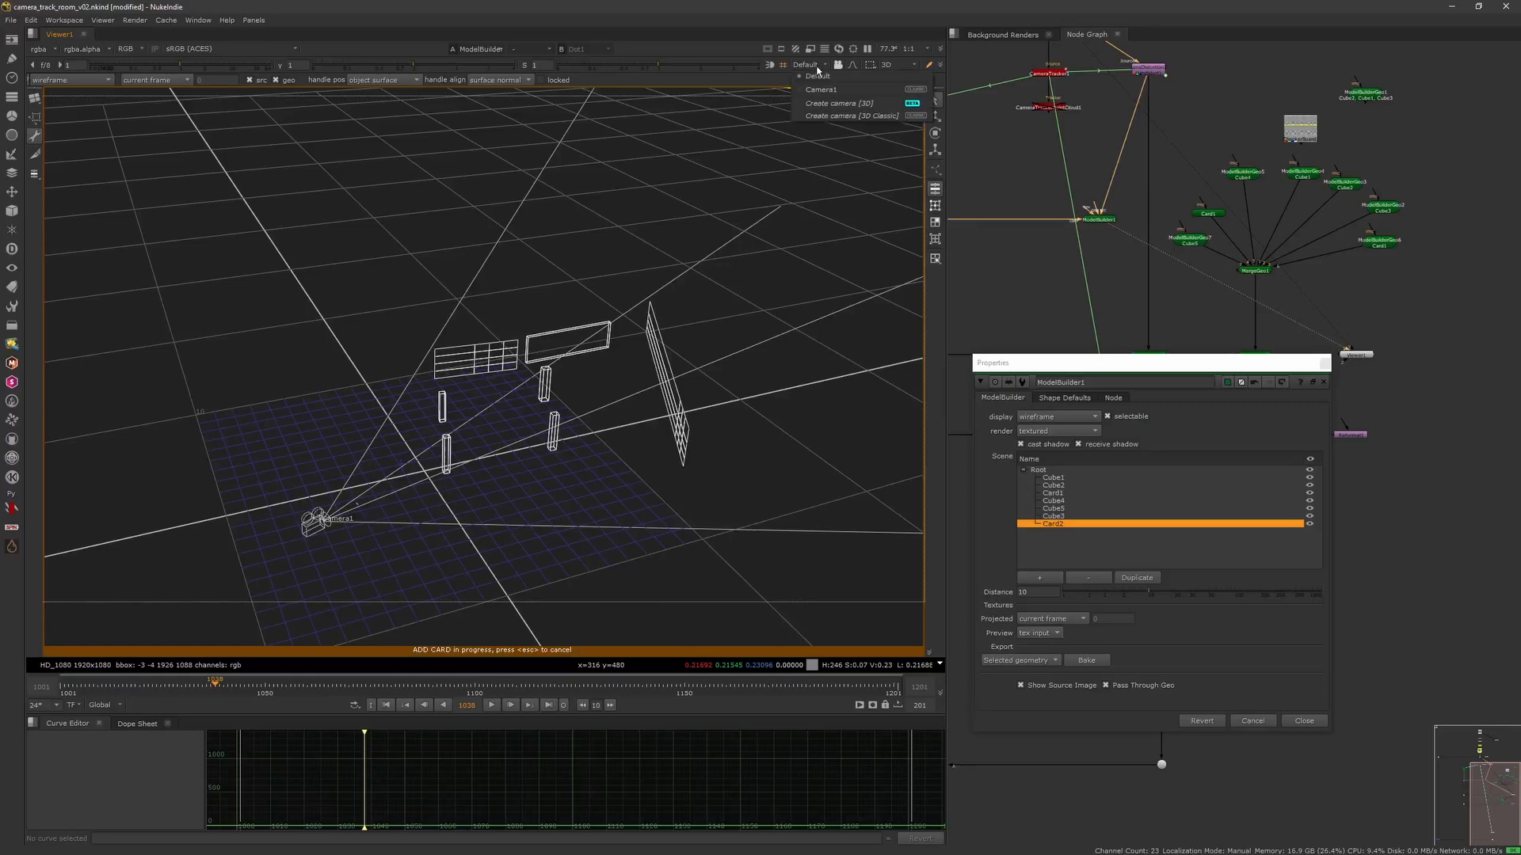
pyautogui.click(820, 99)
pyautogui.scroll(5, 369, 434)
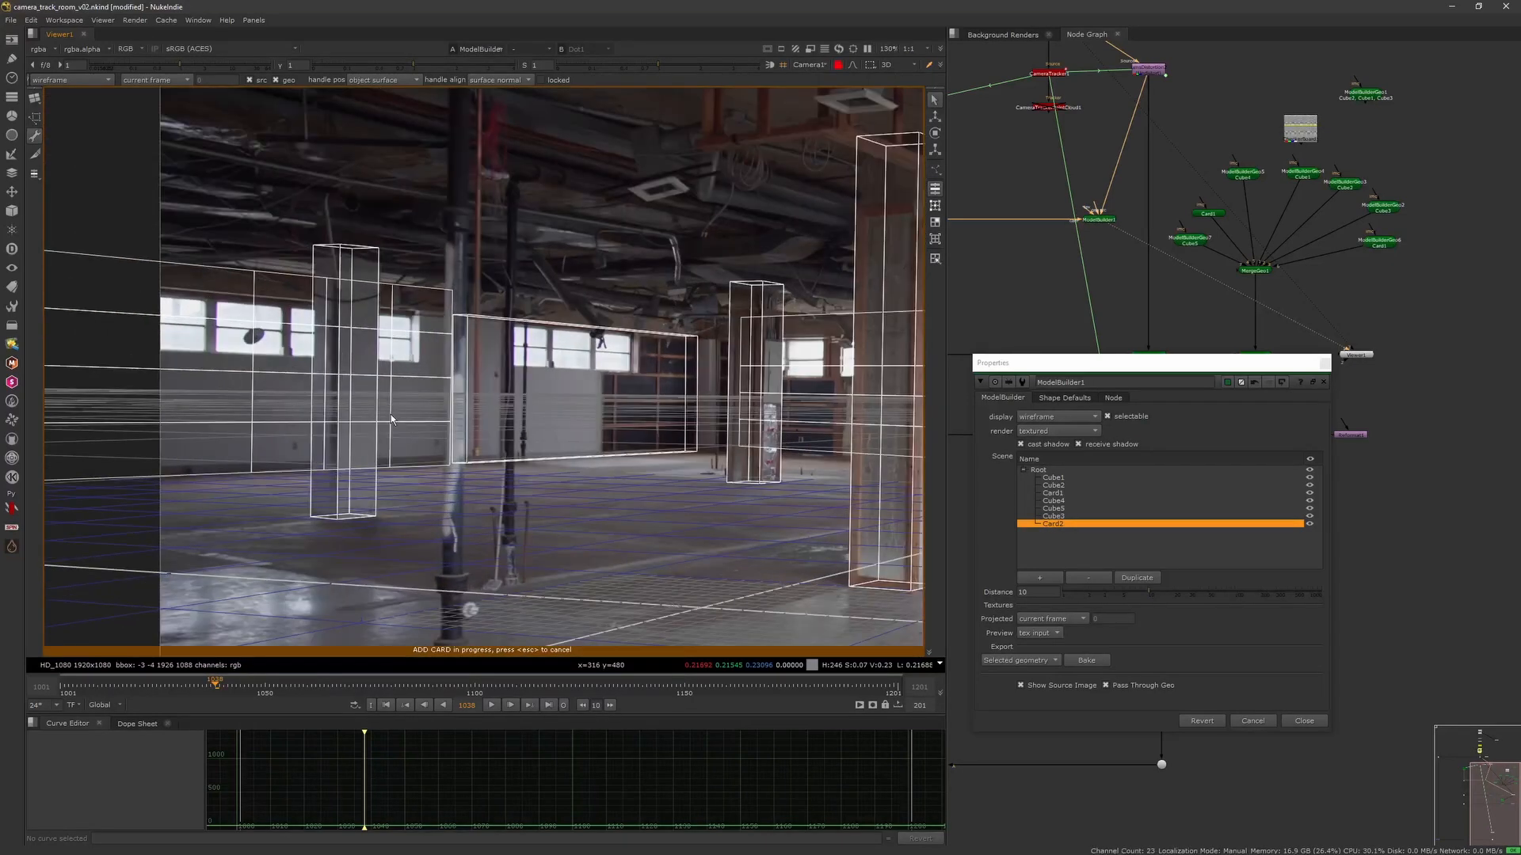
# Show ModelBuilder1 in the viewer again at the first frame with Card2 selected and switch to align mode.
pyautogui.click(1085, 526)
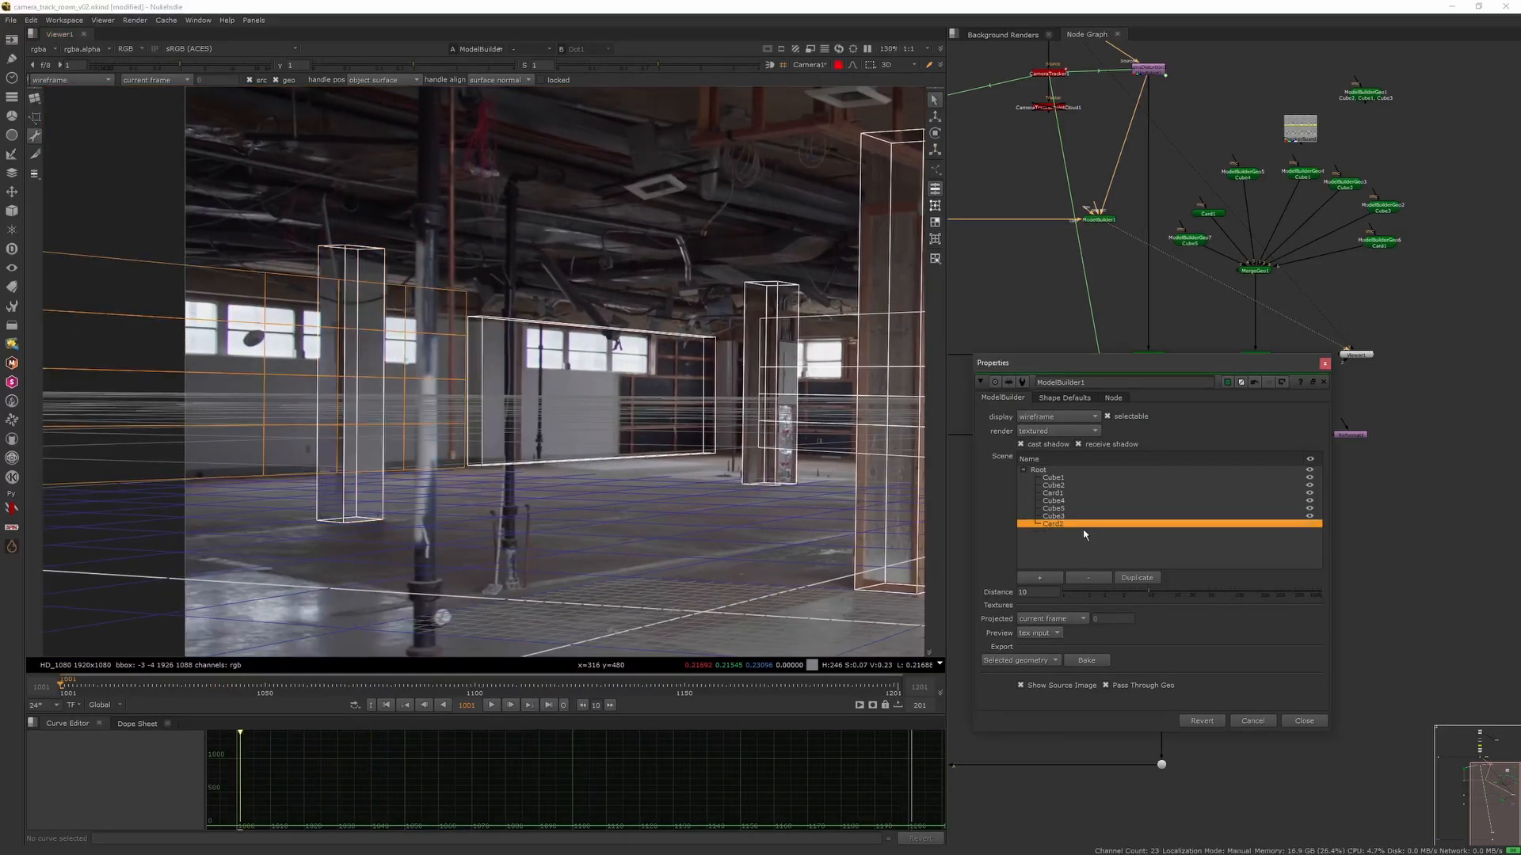
pyautogui.doubleClick(1100, 223)
pyautogui.click(1109, 228)
pyautogui.press('1')
pyautogui.moveTo(28, 94)
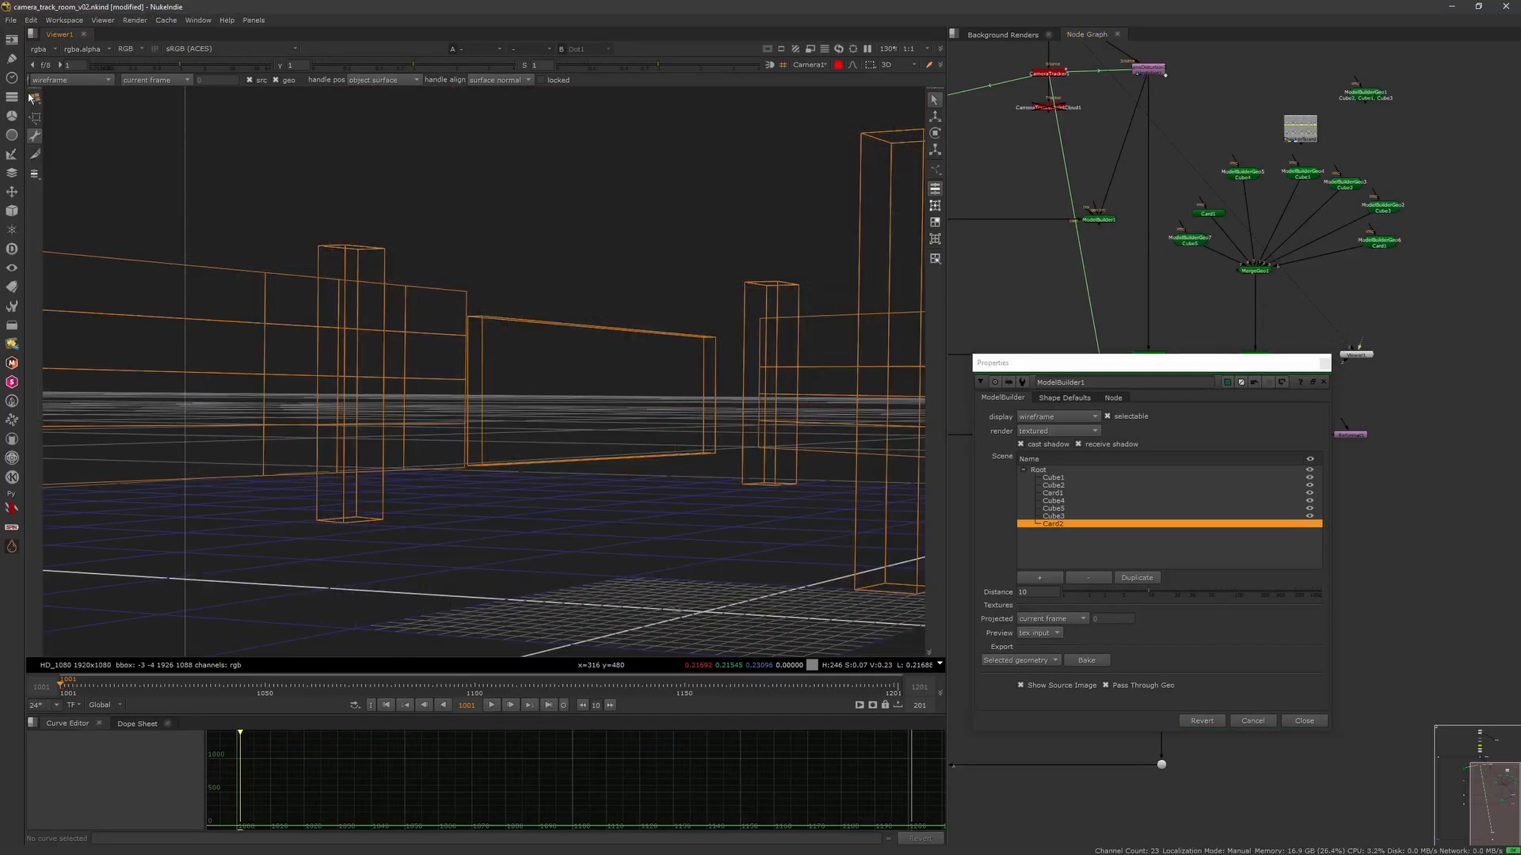
pyautogui.click(1104, 220)
pyautogui.press('1')
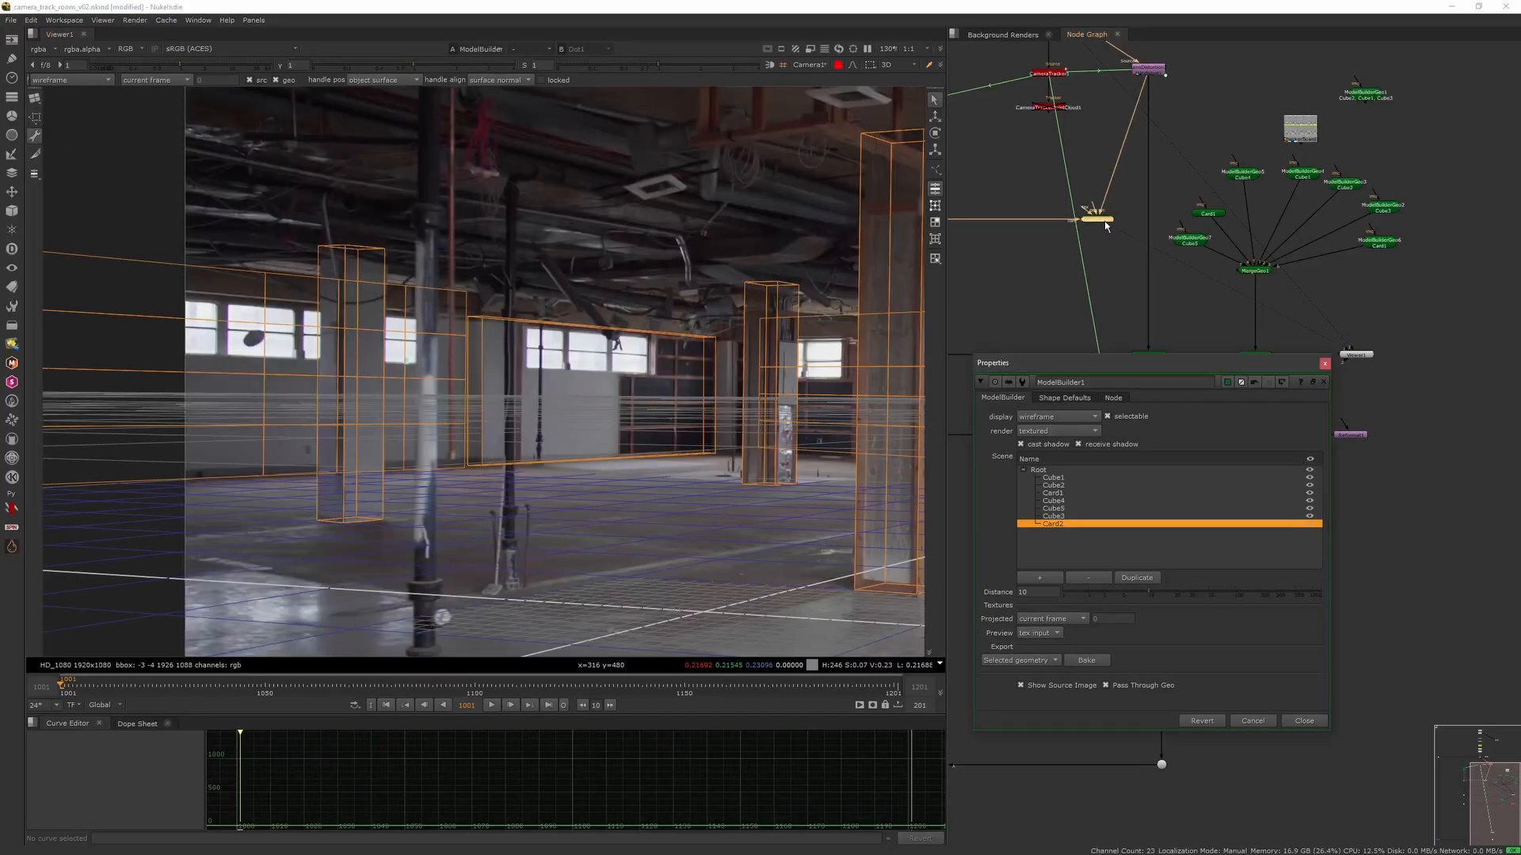
pyautogui.click(36, 119)
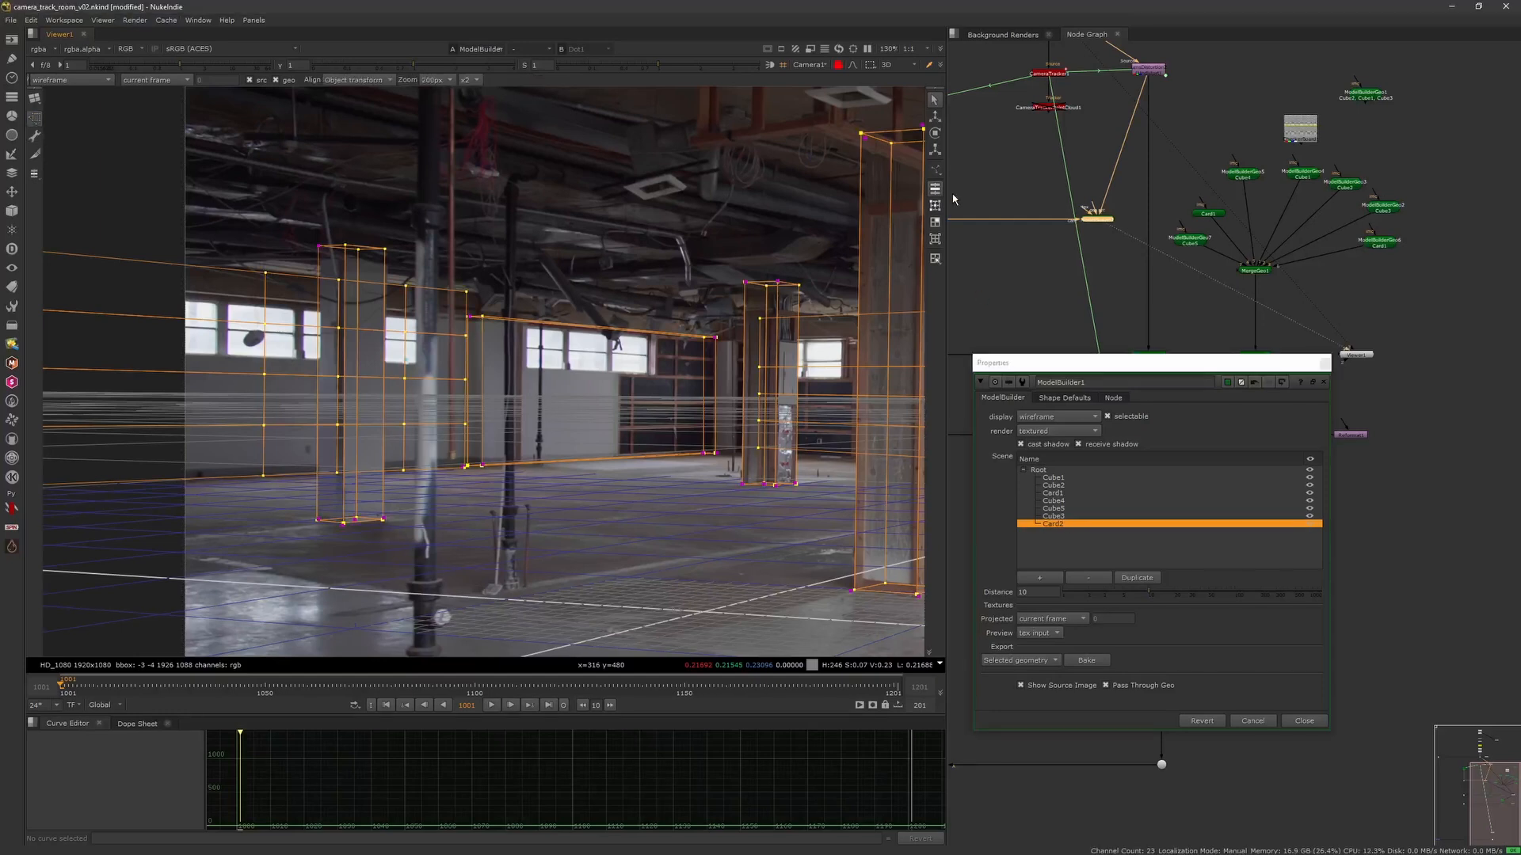
# Realign Card2's right top and base corners to the left window wall at the first frame.
pyautogui.click(1045, 513)
pyautogui.moveTo(467, 296); pyautogui.dragTo(469, 290)
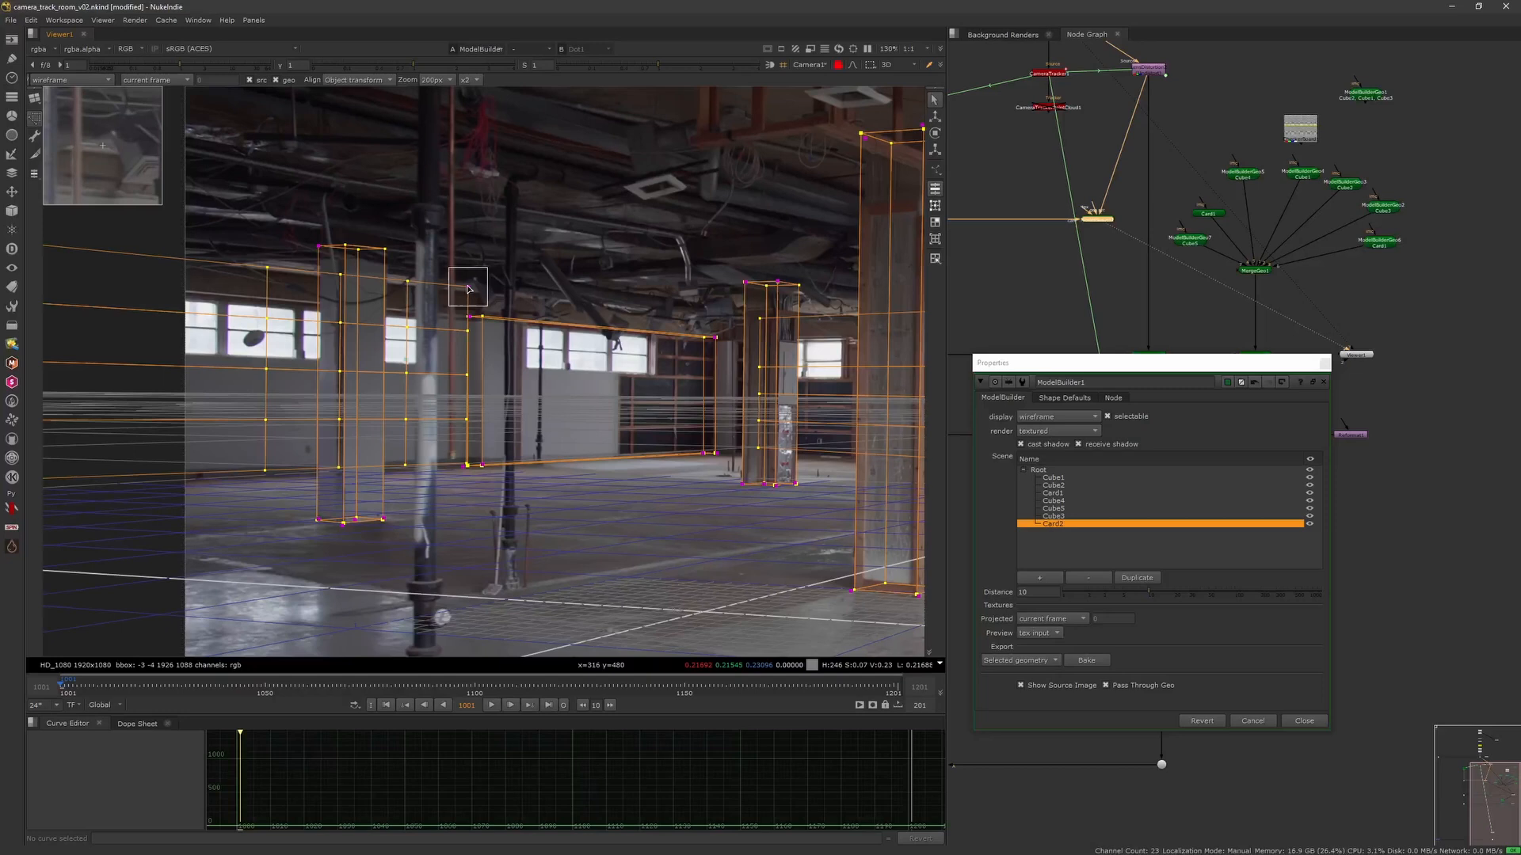
pyautogui.click(218, 638)
pyautogui.moveTo(467, 465); pyautogui.dragTo(467, 467)
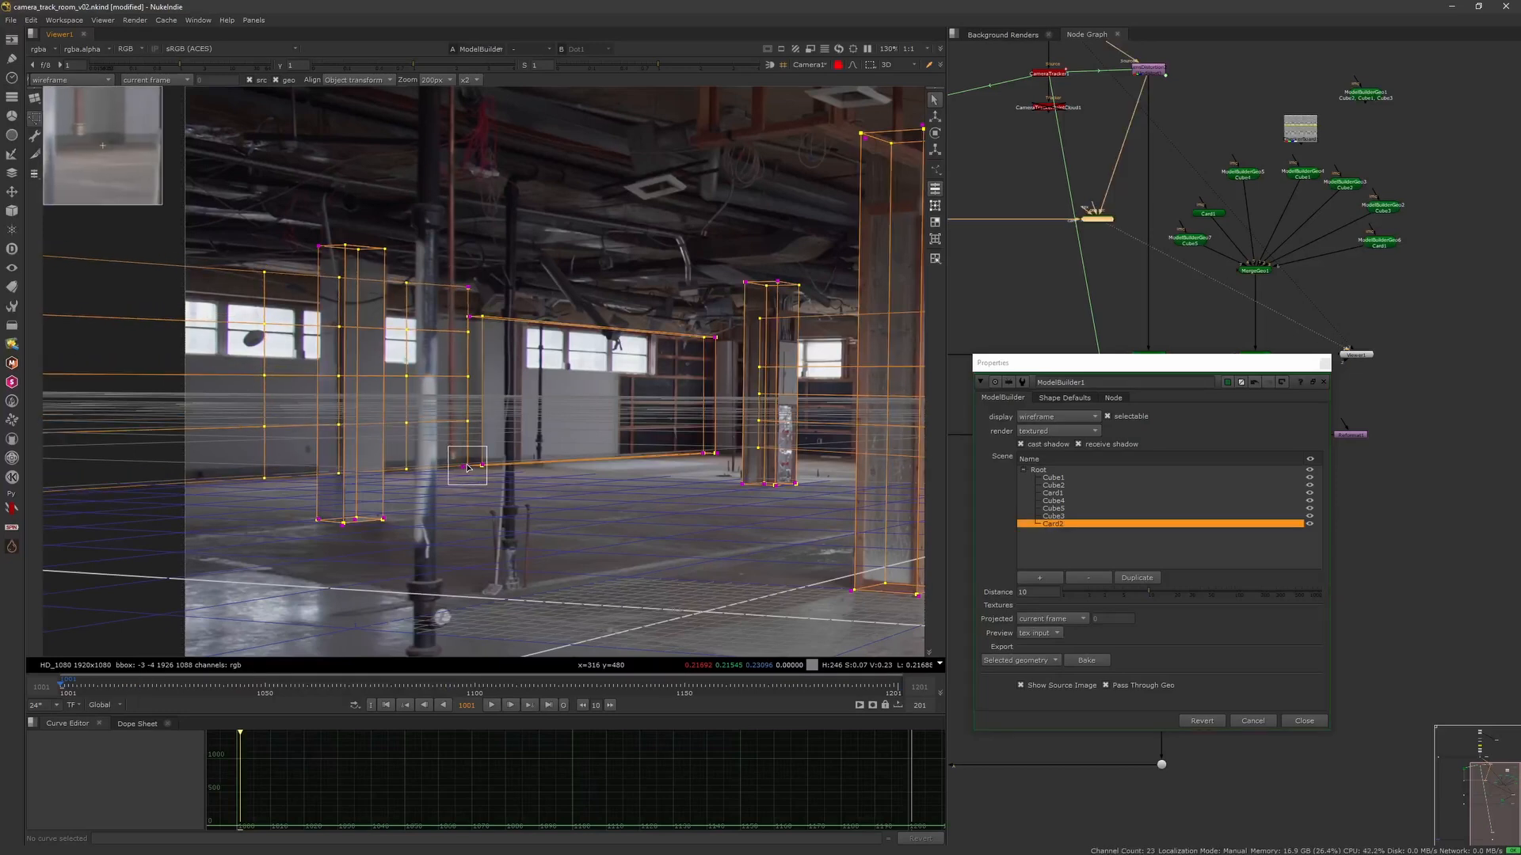
# Correct Card2's lower right corner at the last frame and check the fit back to the first frame.
pyautogui.moveTo(132, 685); pyautogui.dragTo(517, 708)
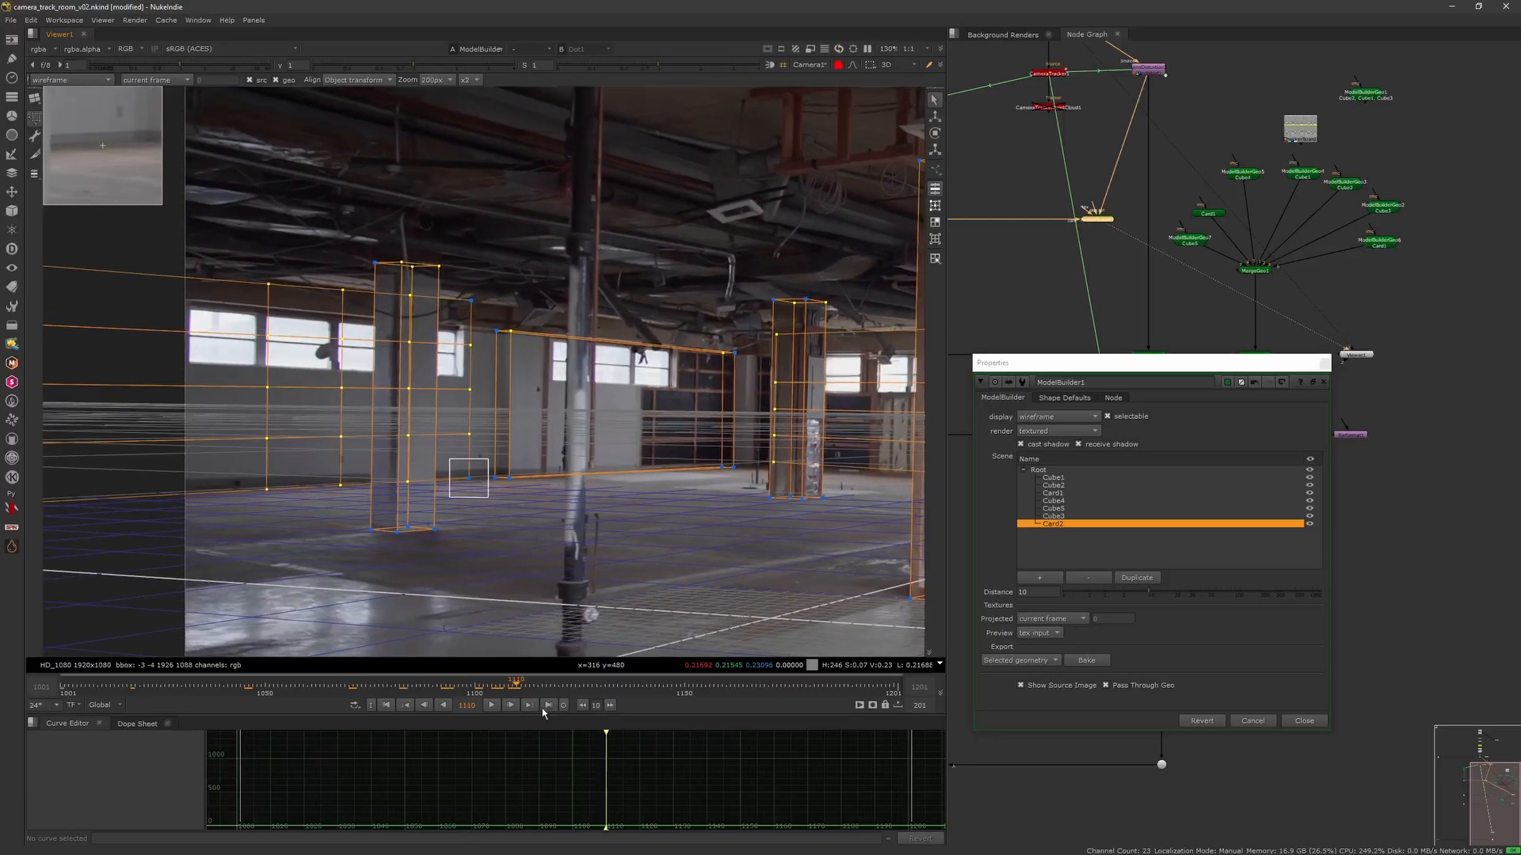
pyautogui.click(548, 705)
pyautogui.moveTo(501, 497); pyautogui.dragTo(511, 488)
pyautogui.moveTo(567, 684); pyautogui.dragTo(233, 713)
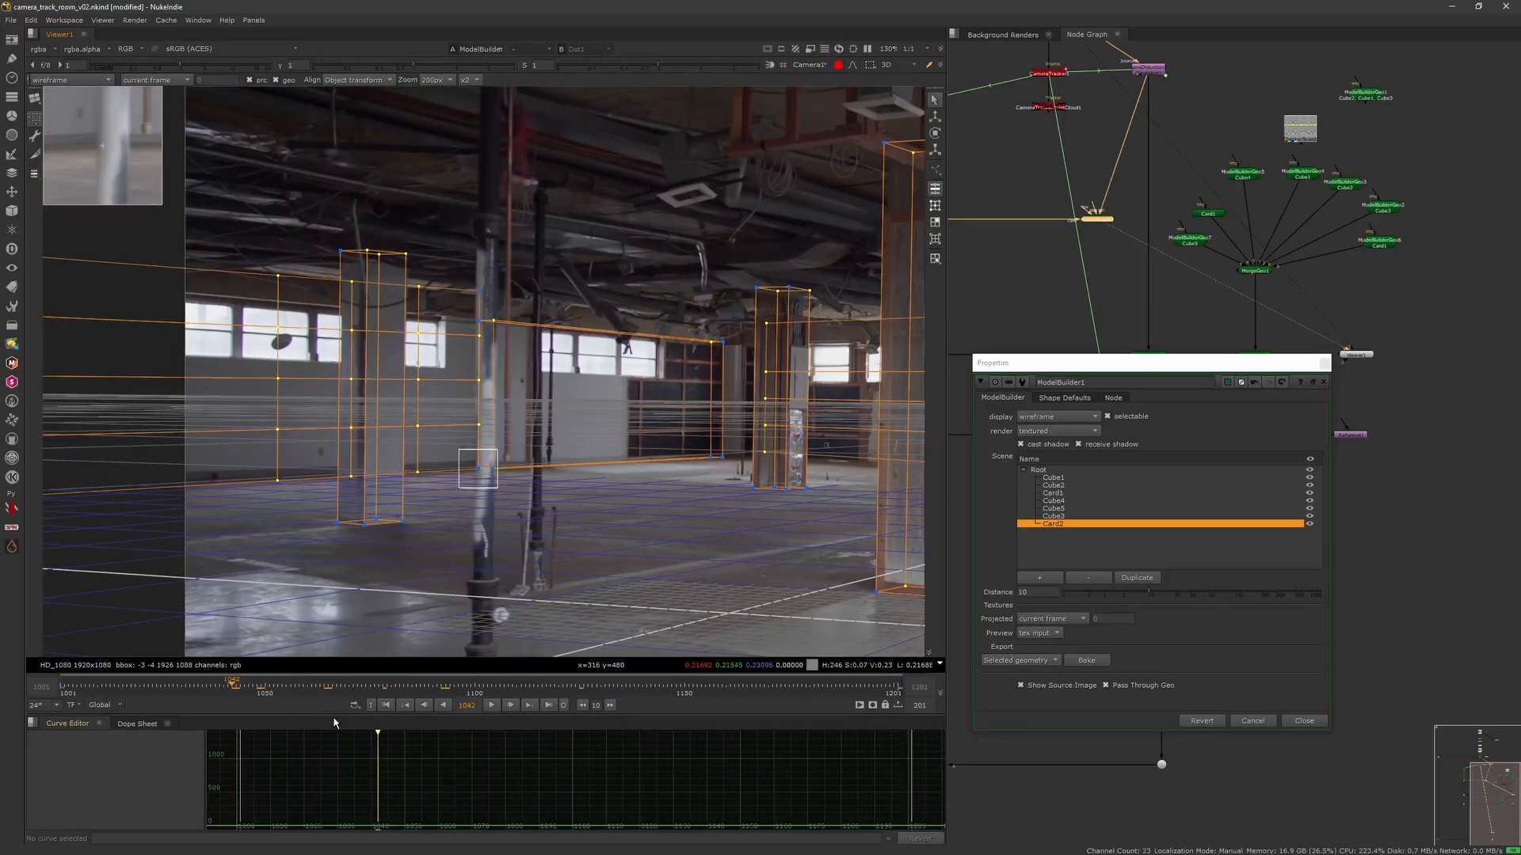
pyautogui.click(386, 706)
pyautogui.moveTo(815, 515); pyautogui.dragTo(634, 519, button='middle')
pyautogui.press('f')
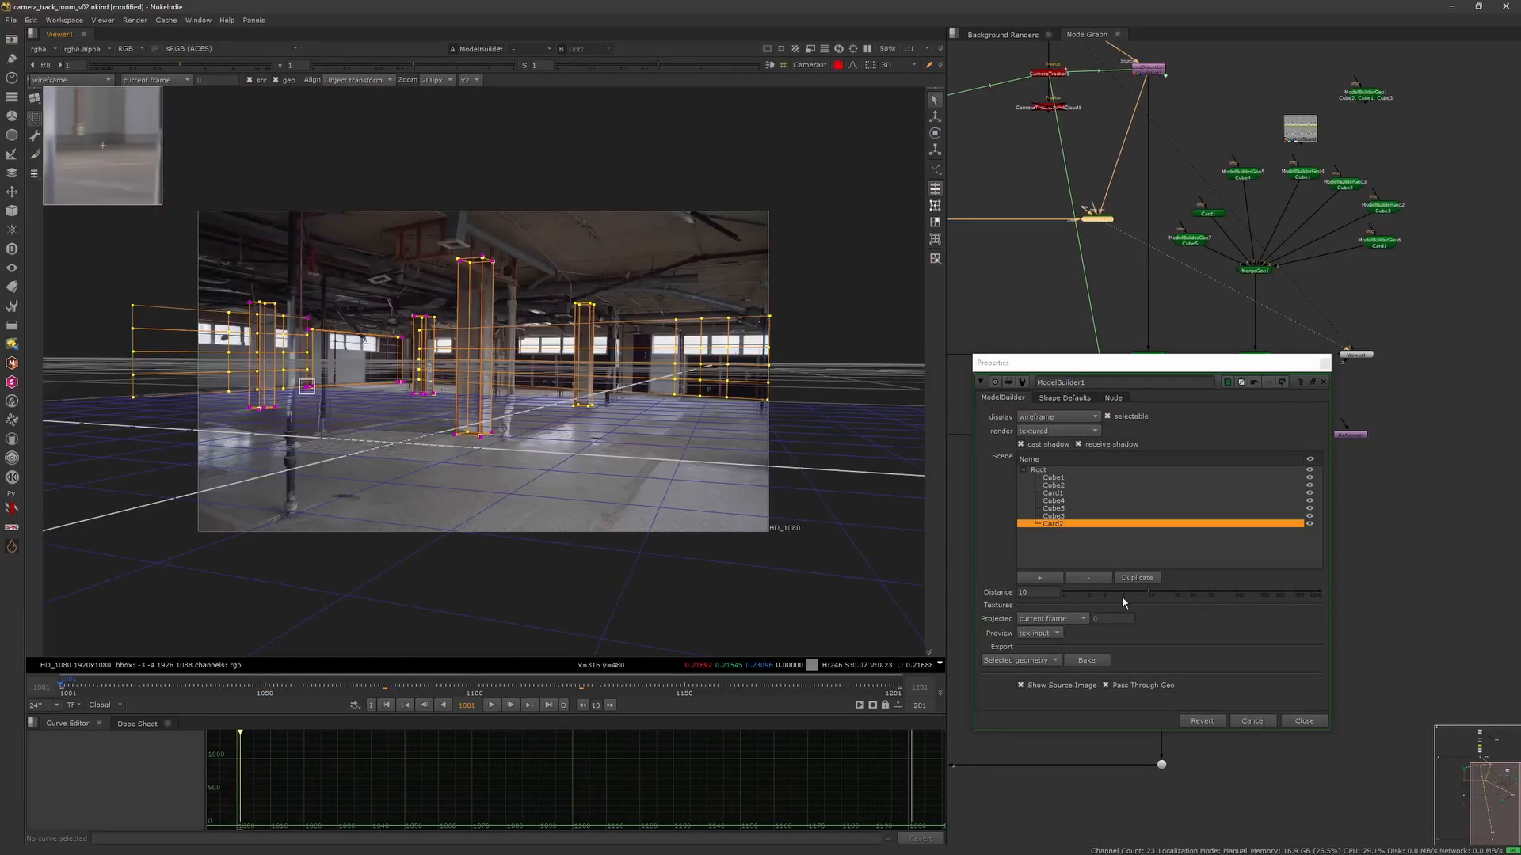
# Bake Card2 into its own geometry node, connect it to MergeGeo1 and show Scene1 in the viewer.
pyautogui.click(1096, 660)
pyautogui.click(1324, 364)
pyautogui.click(1355, 277)
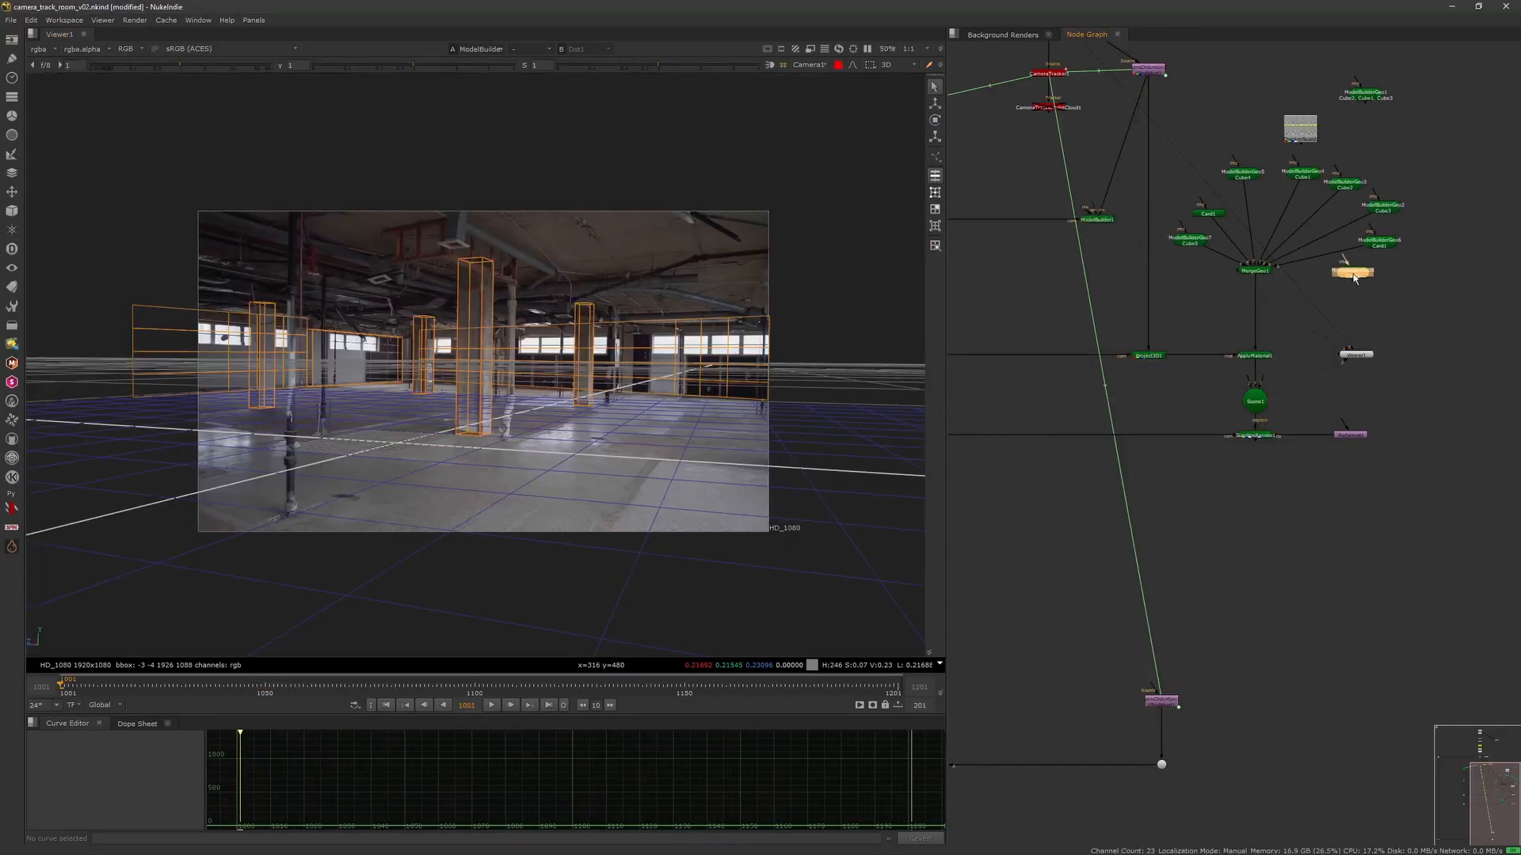
pyautogui.press('2')
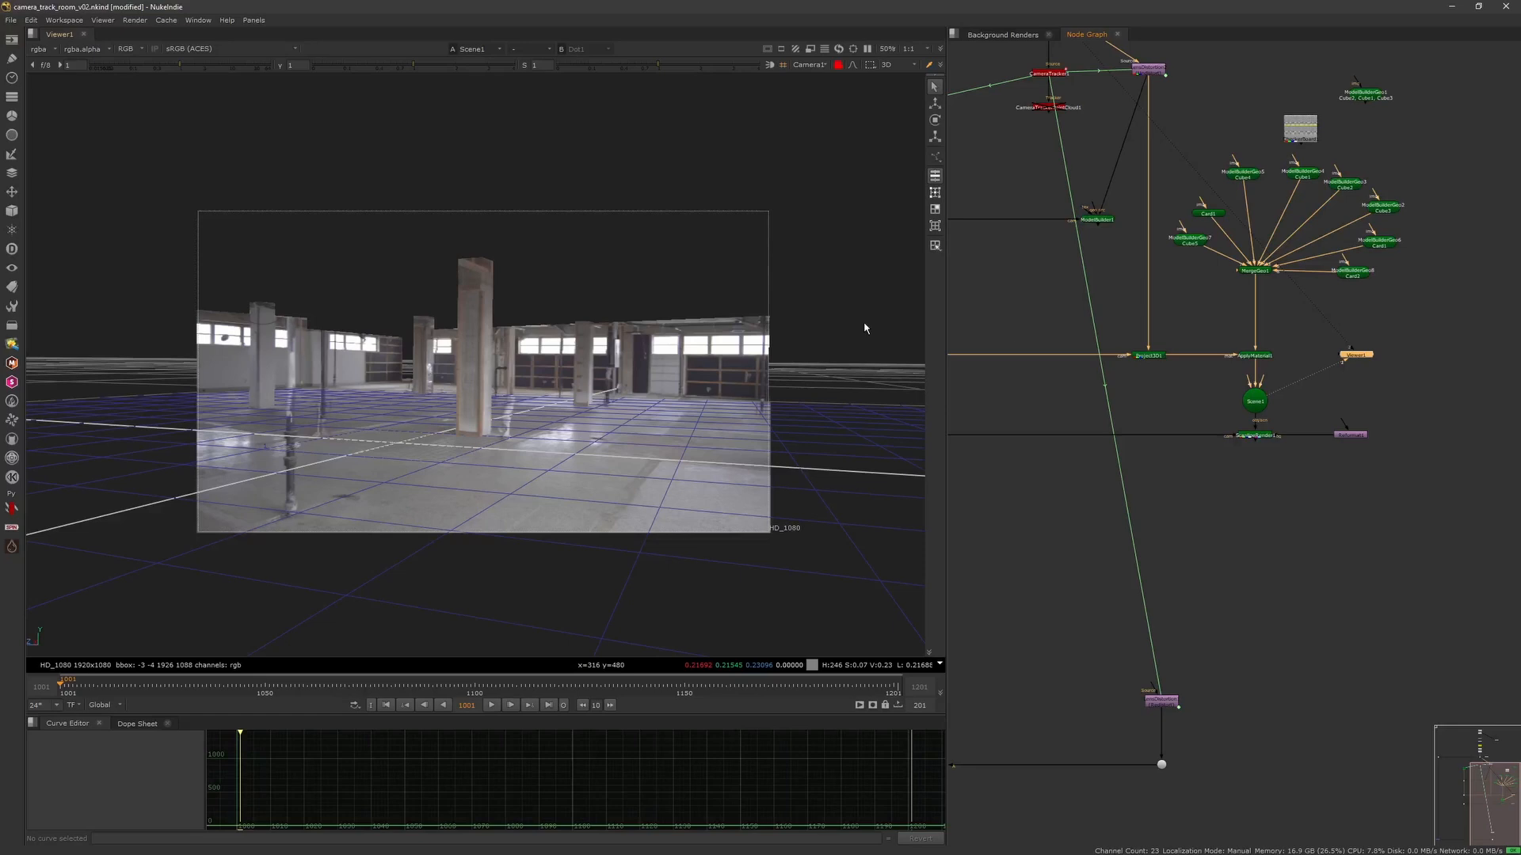
# Examine the projected room from a free 3D view and in the 2D ScanlineRender output.
pyautogui.click(838, 67)
pyautogui.press('f')
pyautogui.keyDown('ctrl'); pyautogui.moveTo(610, 309); pyautogui.dragTo(717, 455); pyautogui.keyUp('ctrl')
pyautogui.moveTo(1258, 559); pyautogui.dragTo(1219, 470, button='middle')
pyautogui.press('Tab')
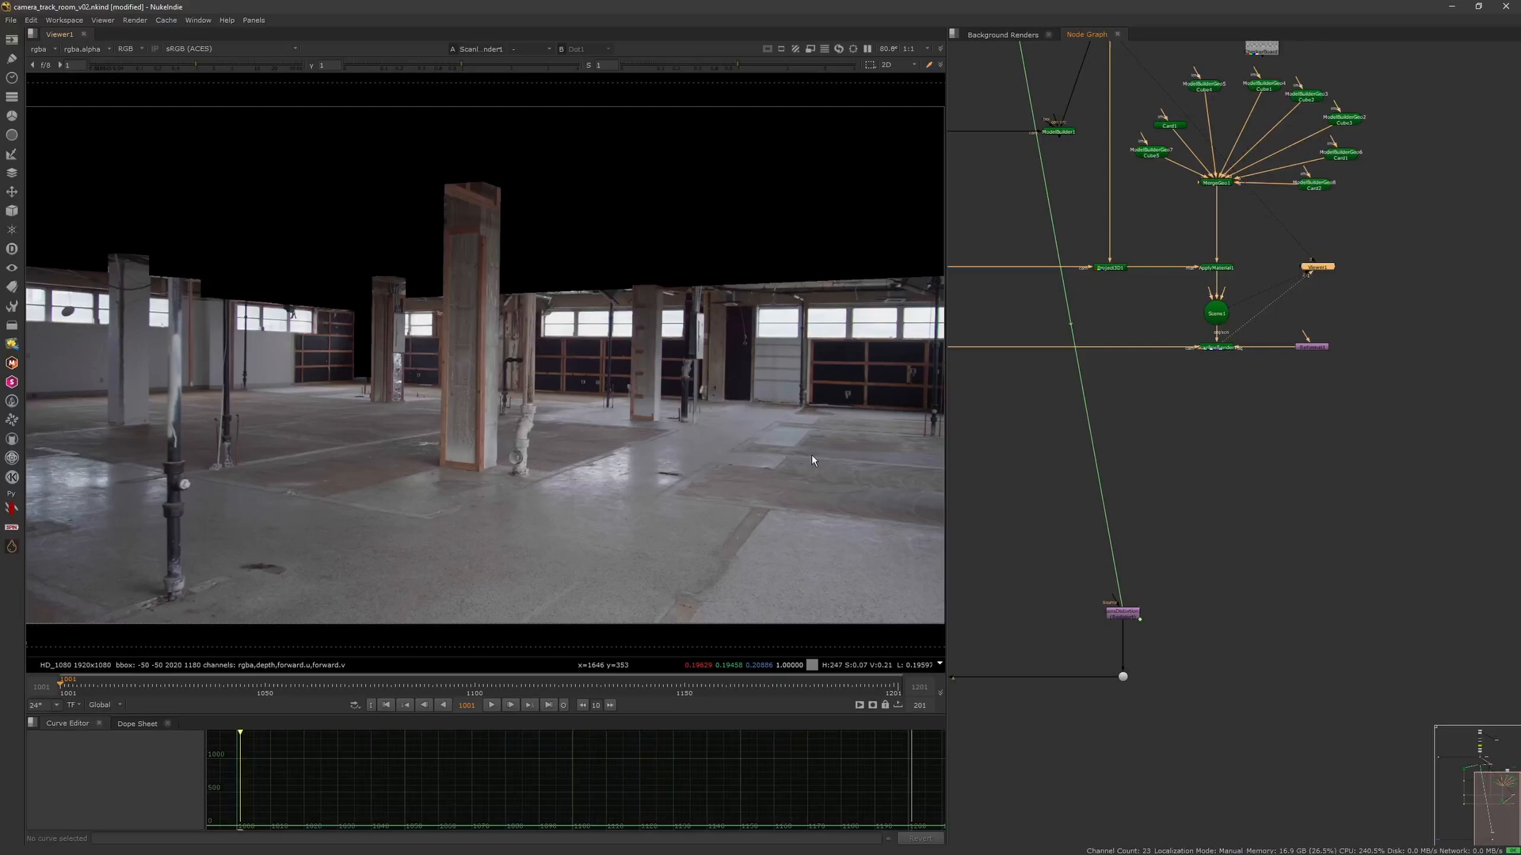
pyautogui.scroll(-3, 765, 502)
pyautogui.press('f')
pyautogui.moveTo(1116, 144); pyautogui.dragTo(1181, 288, button='middle')
pyautogui.scroll(4, 1180, 288)
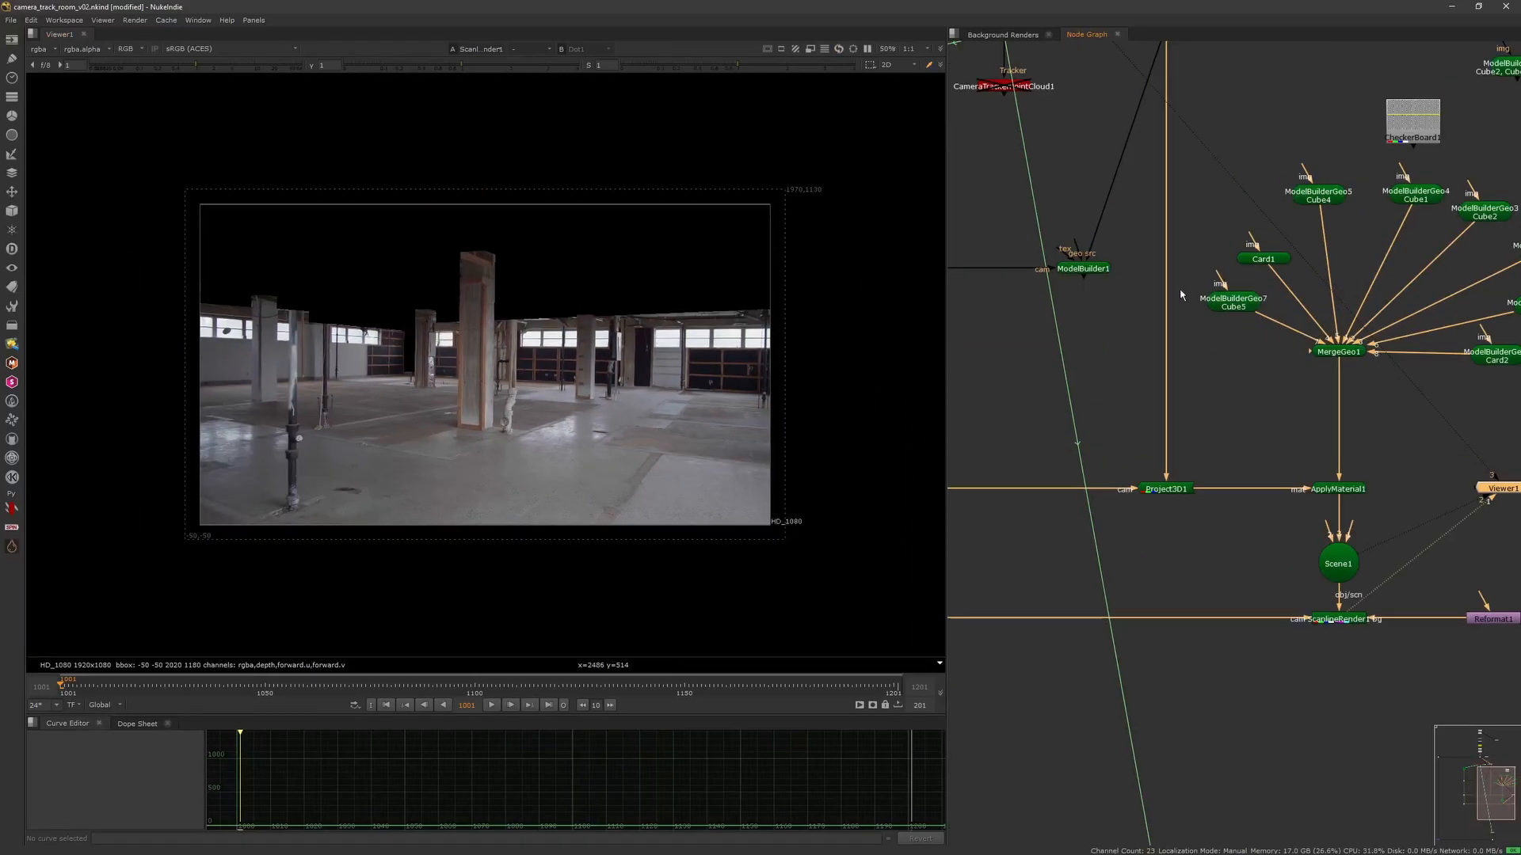
pyautogui.click(1108, 271)
pyautogui.press('1')
pyautogui.doubleClick(1109, 272)
pyautogui.scroll(2, 355, 336)
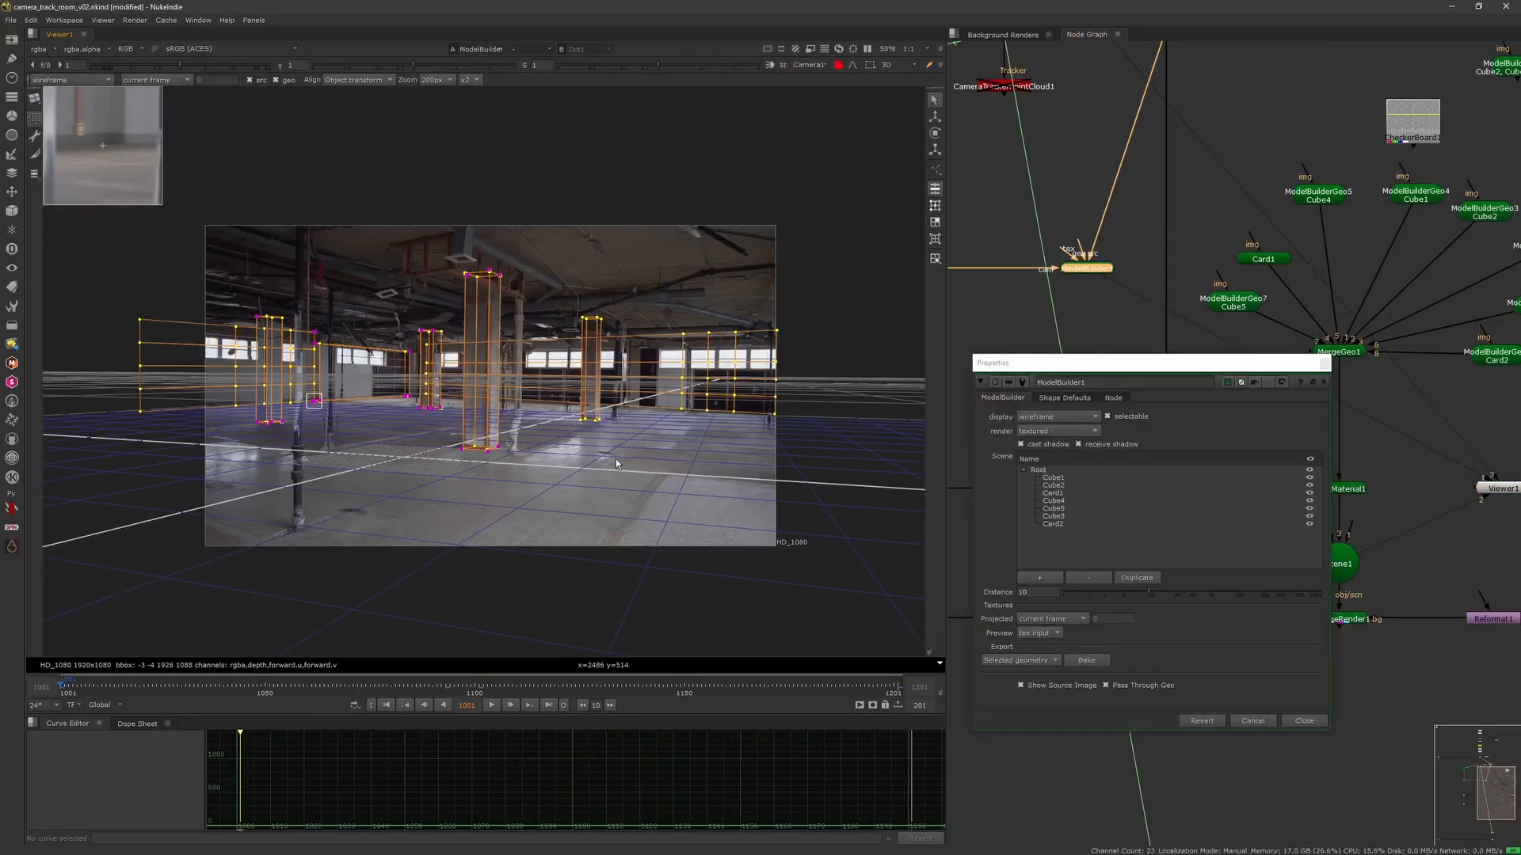
pyautogui.click(35, 100)
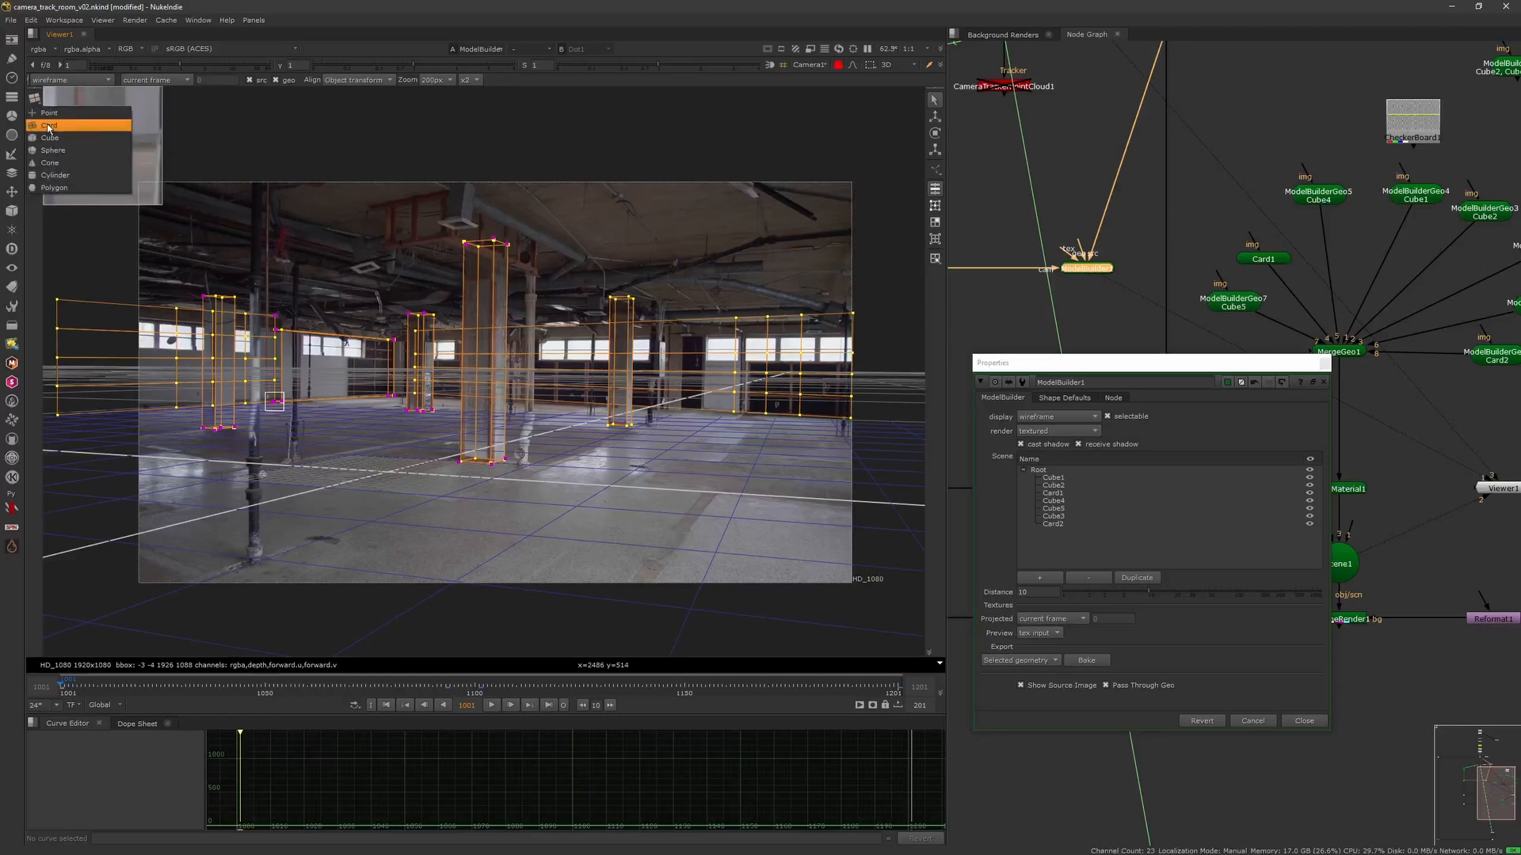
pyautogui.click(71, 127)
pyautogui.click(554, 282)
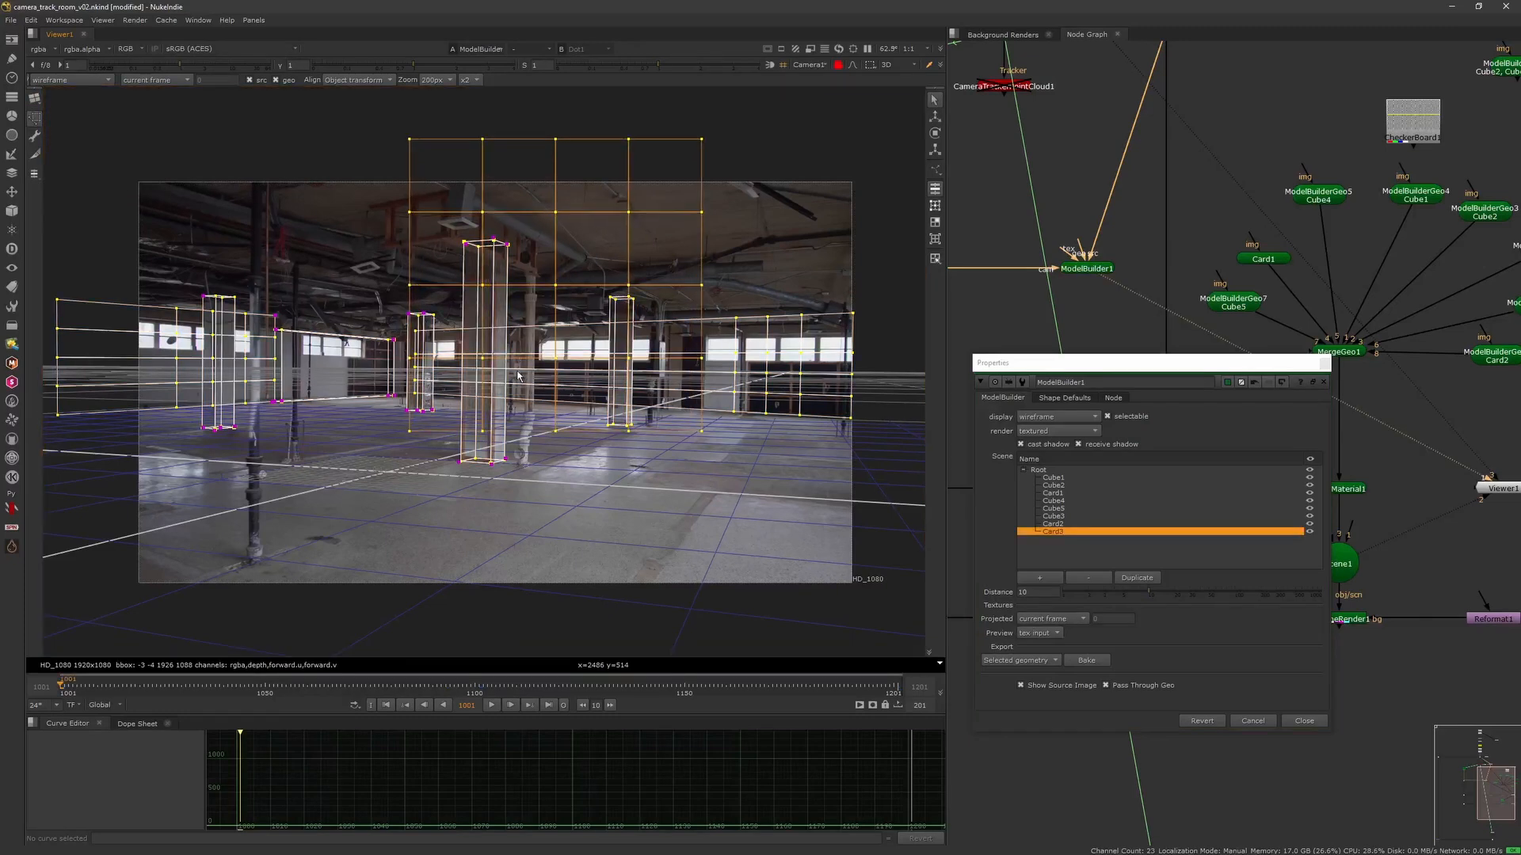
pyautogui.scroll(2, 408, 431)
pyautogui.moveTo(409, 430); pyautogui.dragTo(404, 311)
pyautogui.moveTo(780, 326); pyautogui.dragTo(691, 342, button='middle')
pyautogui.moveTo(676, 323); pyautogui.dragTo(863, 312)
pyautogui.scroll(-5, 812, 336)
pyautogui.moveTo(644, 248); pyautogui.dragTo(626, 331, button='middle')
pyautogui.moveTo(527, 164); pyautogui.dragTo(542, 415)
pyautogui.click(1082, 576)
pyautogui.scroll(5, 722, 533)
pyautogui.moveTo(741, 569); pyautogui.dragTo(700, 503, button='middle')
pyautogui.click(1325, 365)
# View the MergeGeo1 geometry through the Default camera, and compare it with the textured ApplyMaterial1 output.
pyautogui.click(1337, 356)
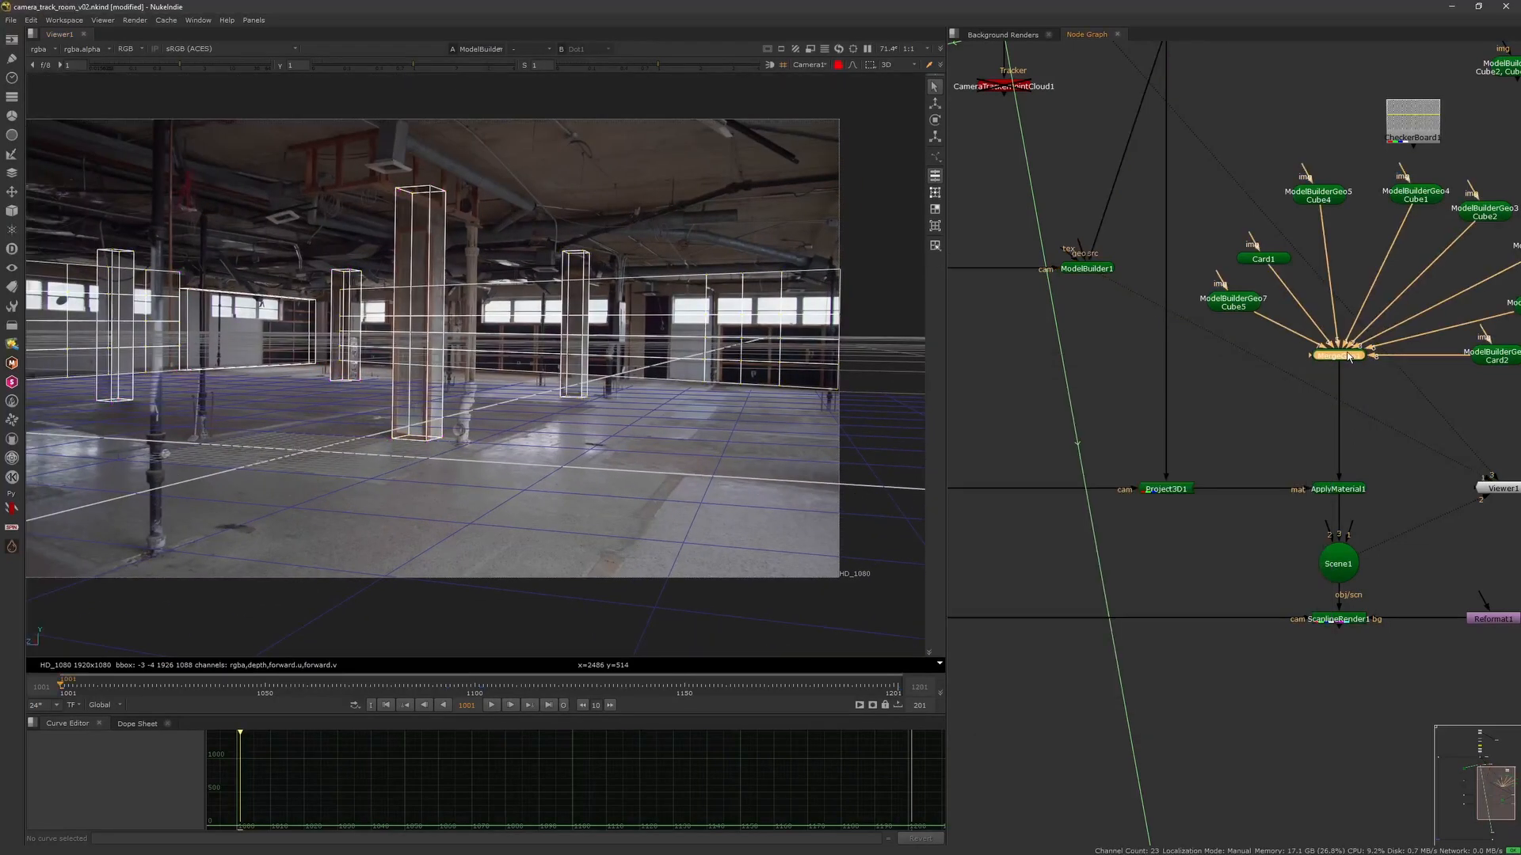
pyautogui.press('1')
pyautogui.click(819, 66)
pyautogui.click(819, 76)
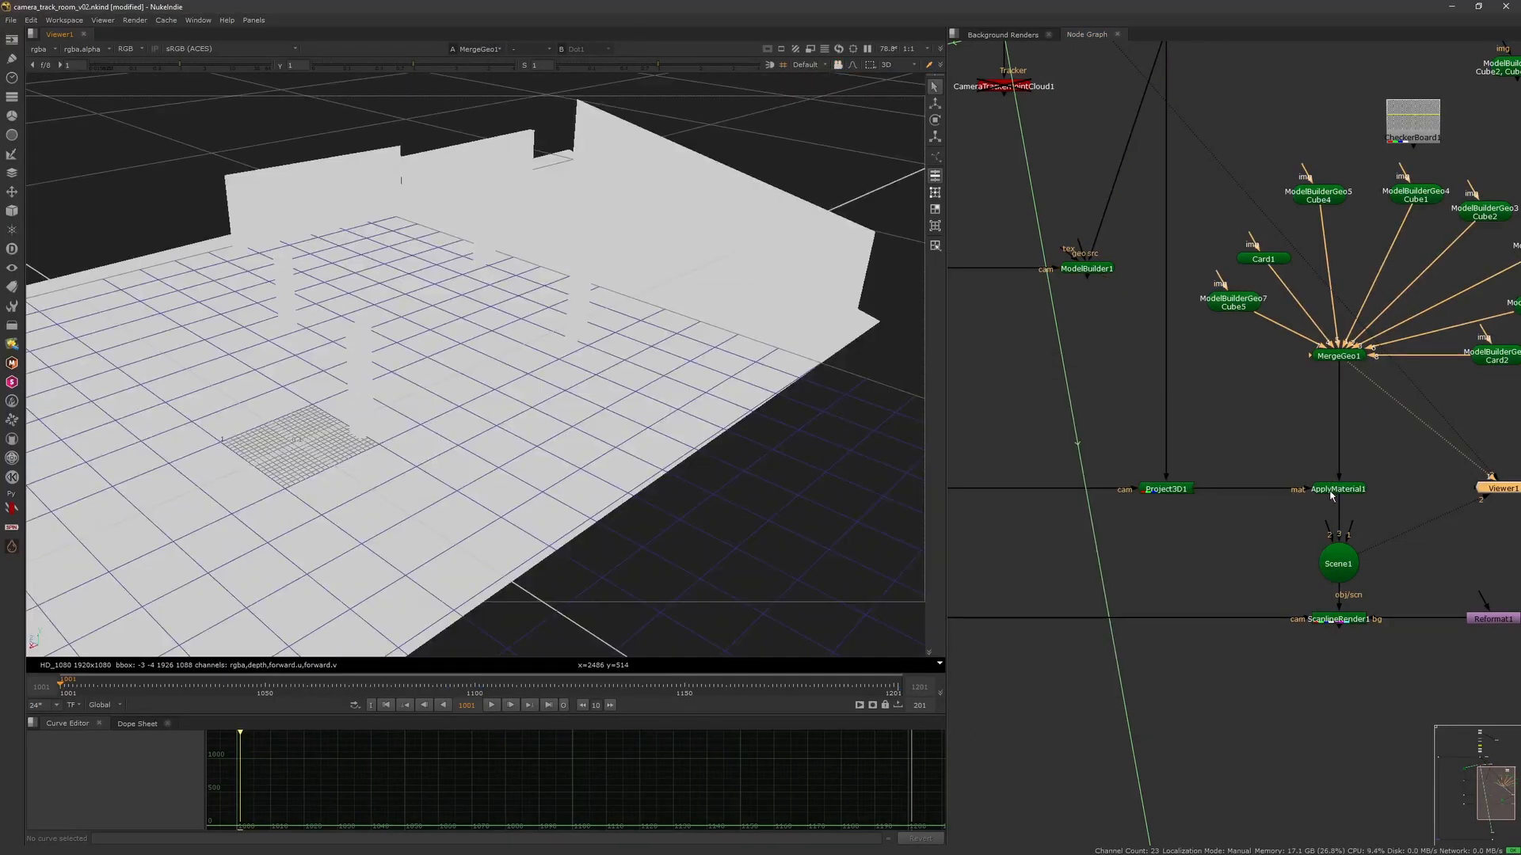
pyautogui.click(1331, 491)
pyautogui.press('1')
# Duplicate the floor card Card1, connect the copy to MergeGeo1 and open the copy's properties.
pyautogui.click(1271, 259)
pyautogui.moveTo(1270, 261); pyautogui.dragTo(1274, 104)
pyautogui.click(1323, 193)
pyautogui.moveTo(1326, 187); pyautogui.dragTo(1209, 221, button='middle')
pyautogui.doubleClick(1166, 123)
# Raise the duplicated card vertically to ceiling height, about 2.2 in Y translation, so it covers the room.
pyautogui.scroll(-5, 635, 454)
pyautogui.keyDown('ctrl'); pyautogui.moveTo(635, 454); pyautogui.dragTo(546, 419); pyautogui.keyUp('ctrl')
pyautogui.moveTo(851, 24); pyautogui.dragTo(1067, 240)
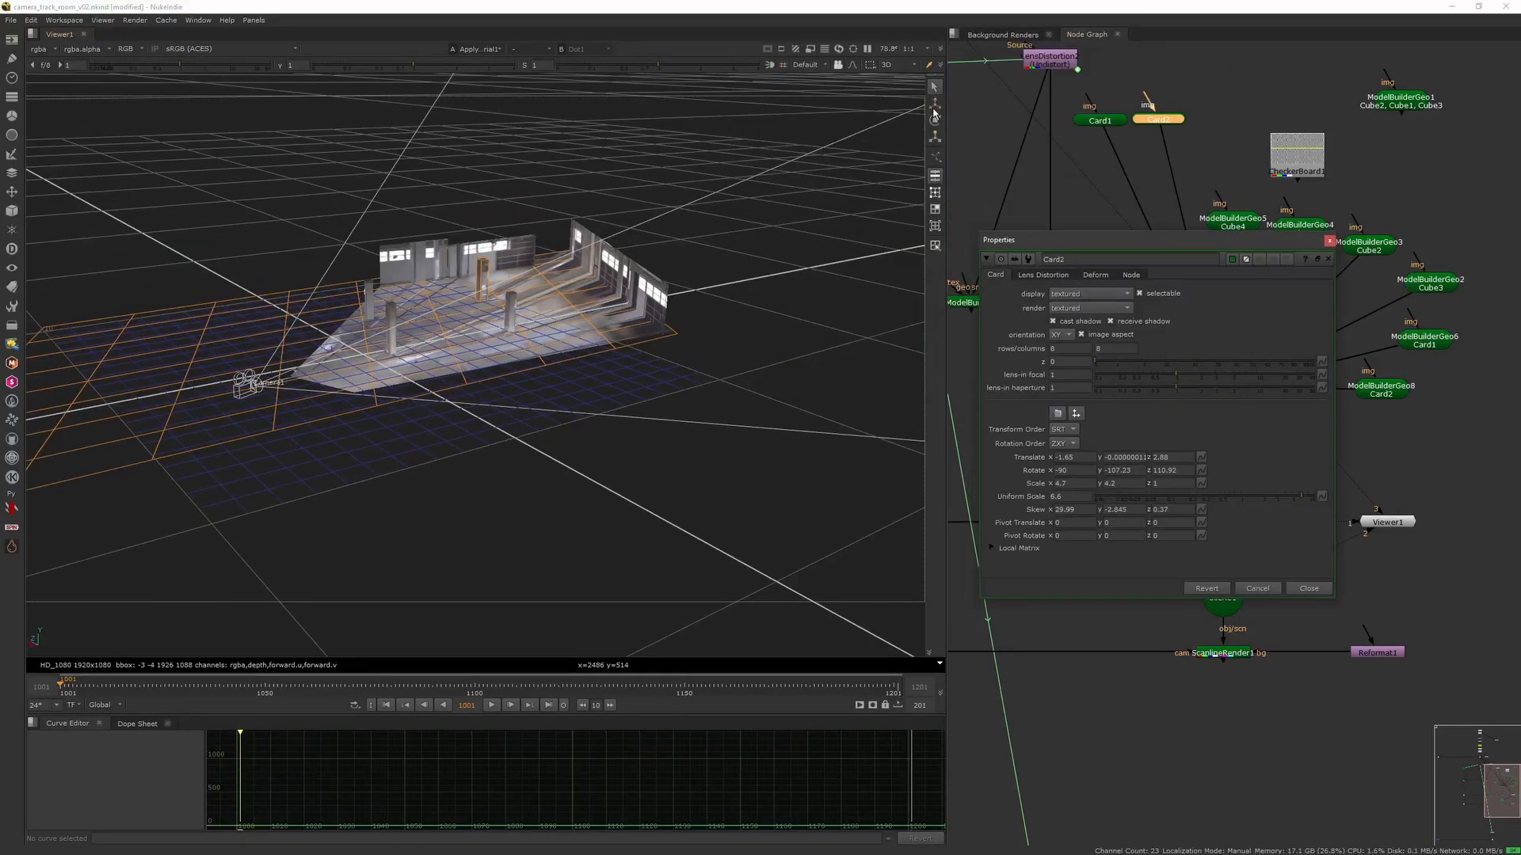
pyautogui.moveTo(366, 325); pyautogui.dragTo(355, 235)
pyautogui.keyDown('ctrl'); pyautogui.moveTo(458, 389); pyautogui.dragTo(530, 366); pyautogui.keyUp('ctrl')
pyautogui.scroll(5, 526, 325)
pyautogui.moveTo(183, 143); pyautogui.dragTo(181, 149)
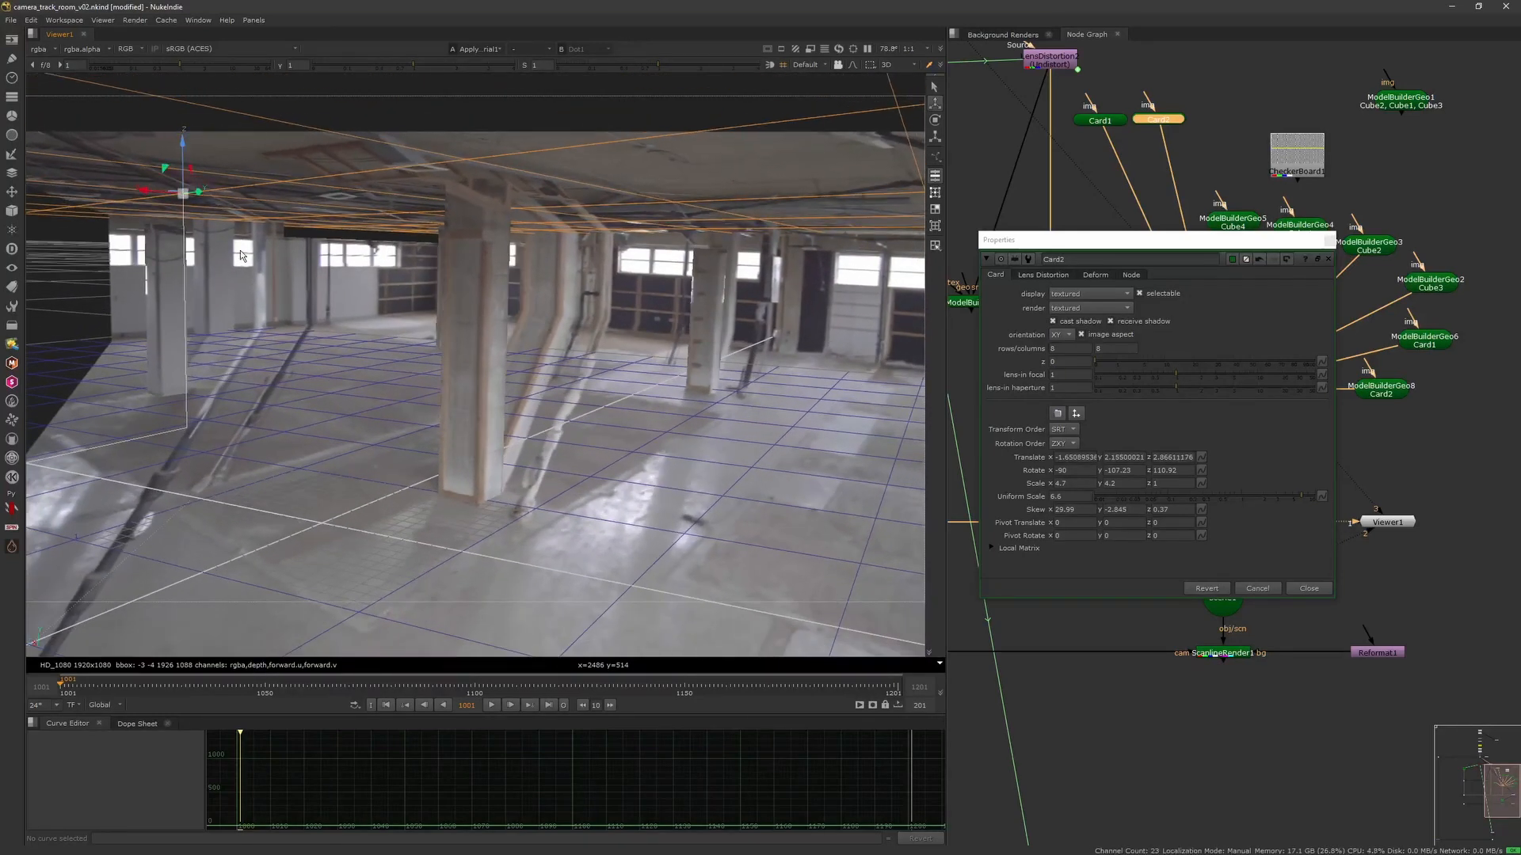
# Check the ScanlineRender result with the new ceiling through Camera1, toggling between the 2D and 3D views.
pyautogui.click(806, 66)
pyautogui.click(814, 90)
pyautogui.click(838, 67)
pyautogui.click(838, 67)
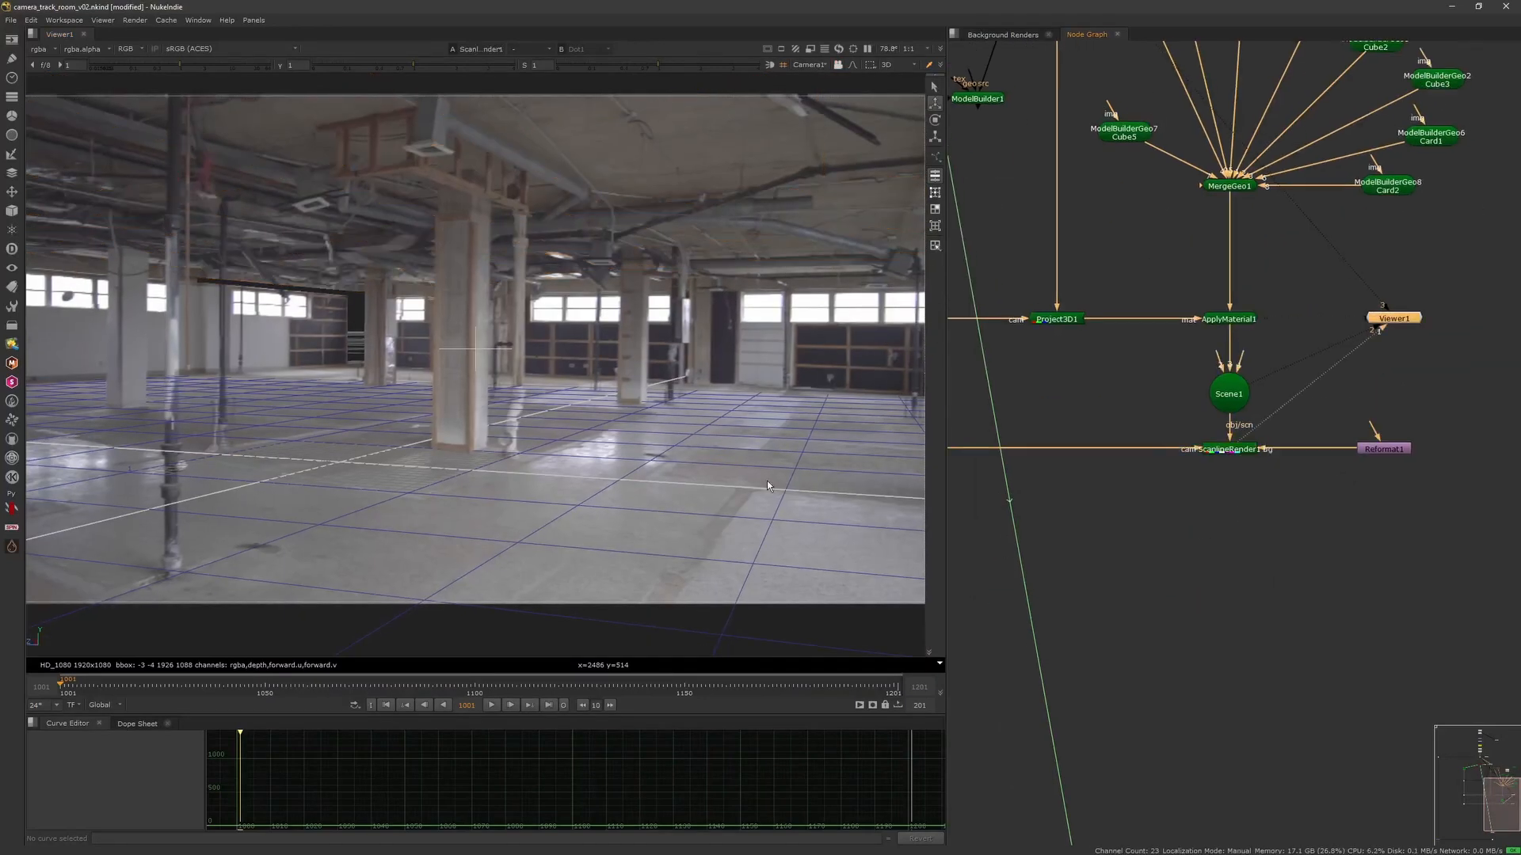
pyautogui.press('Tab')
pyautogui.press('Tab')
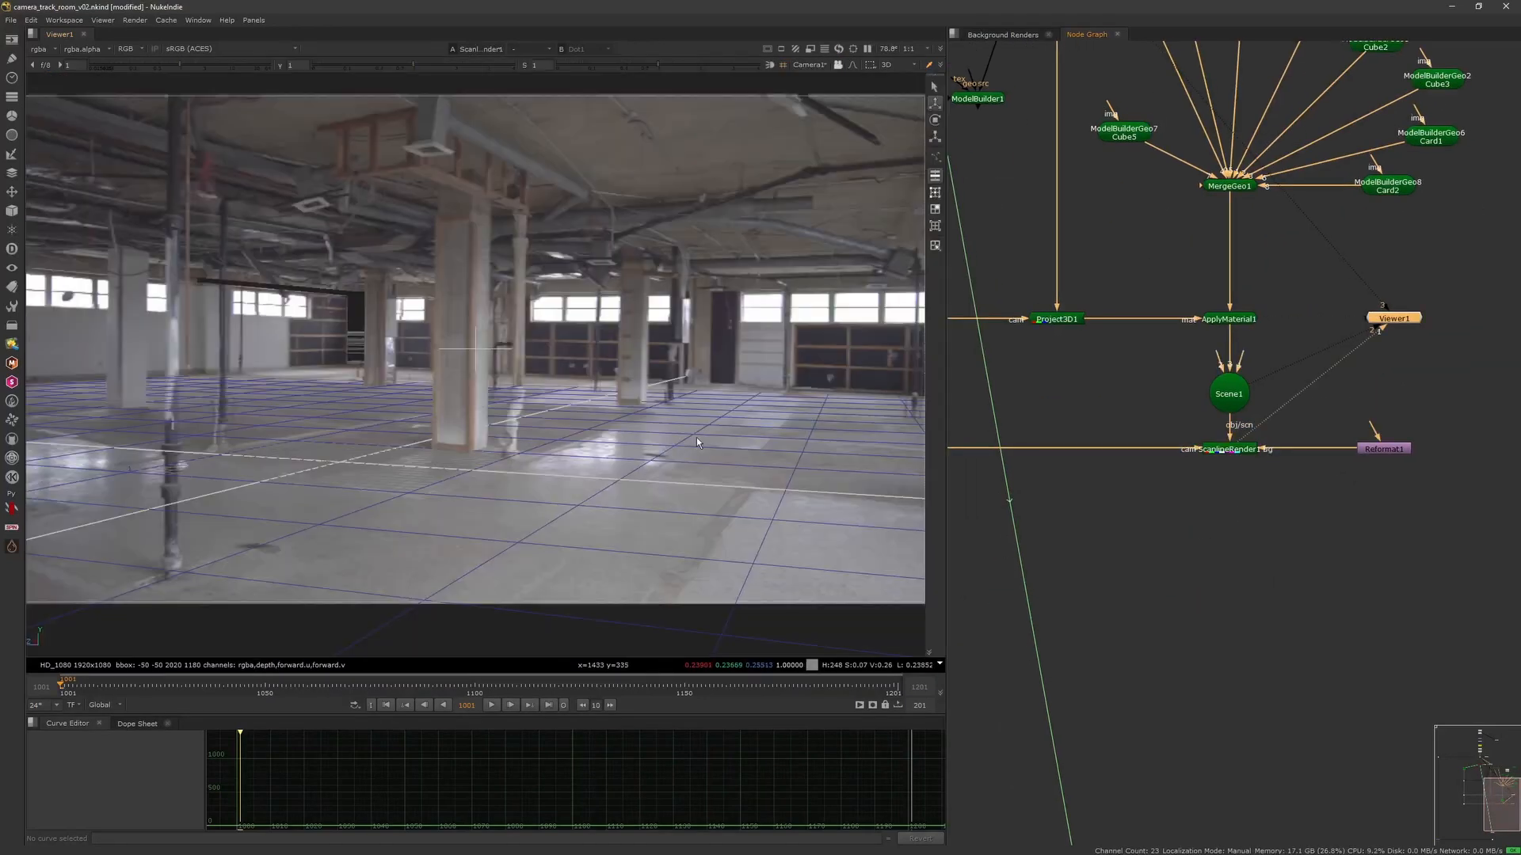
# Show ModelBuilder1 in the viewer with its properties open and switch to edit mode.
pyautogui.click(1227, 319)
pyautogui.scroll(-3, 1088, 295)
pyautogui.moveTo(1093, 249); pyautogui.dragTo(1166, 310, button='middle')
pyautogui.scroll(1, 1155, 237)
pyautogui.click(1092, 244)
pyautogui.press('1')
pyautogui.doubleClick(1090, 244)
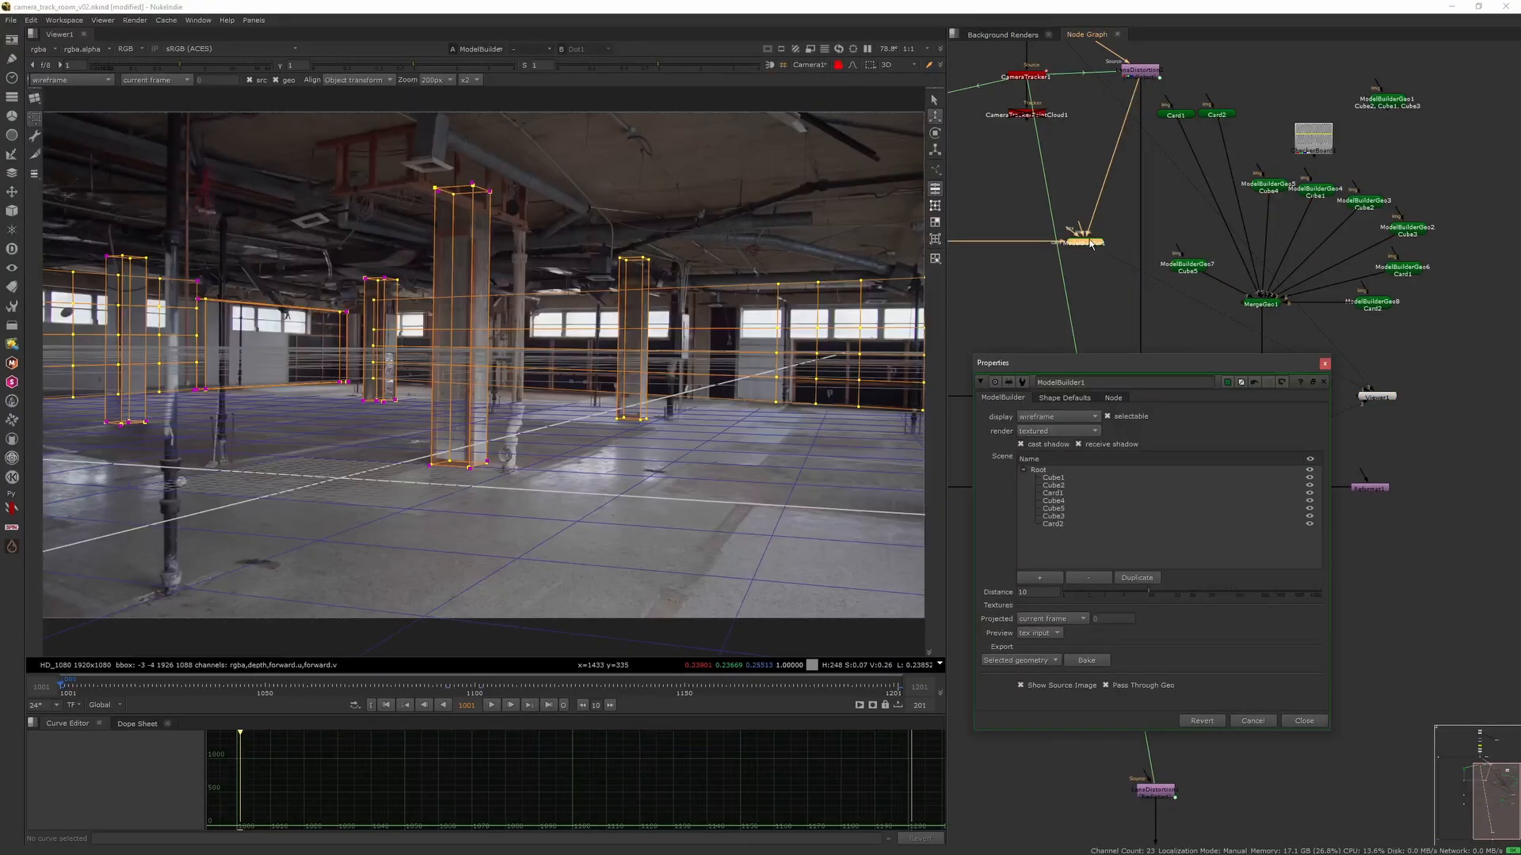
pyautogui.click(35, 137)
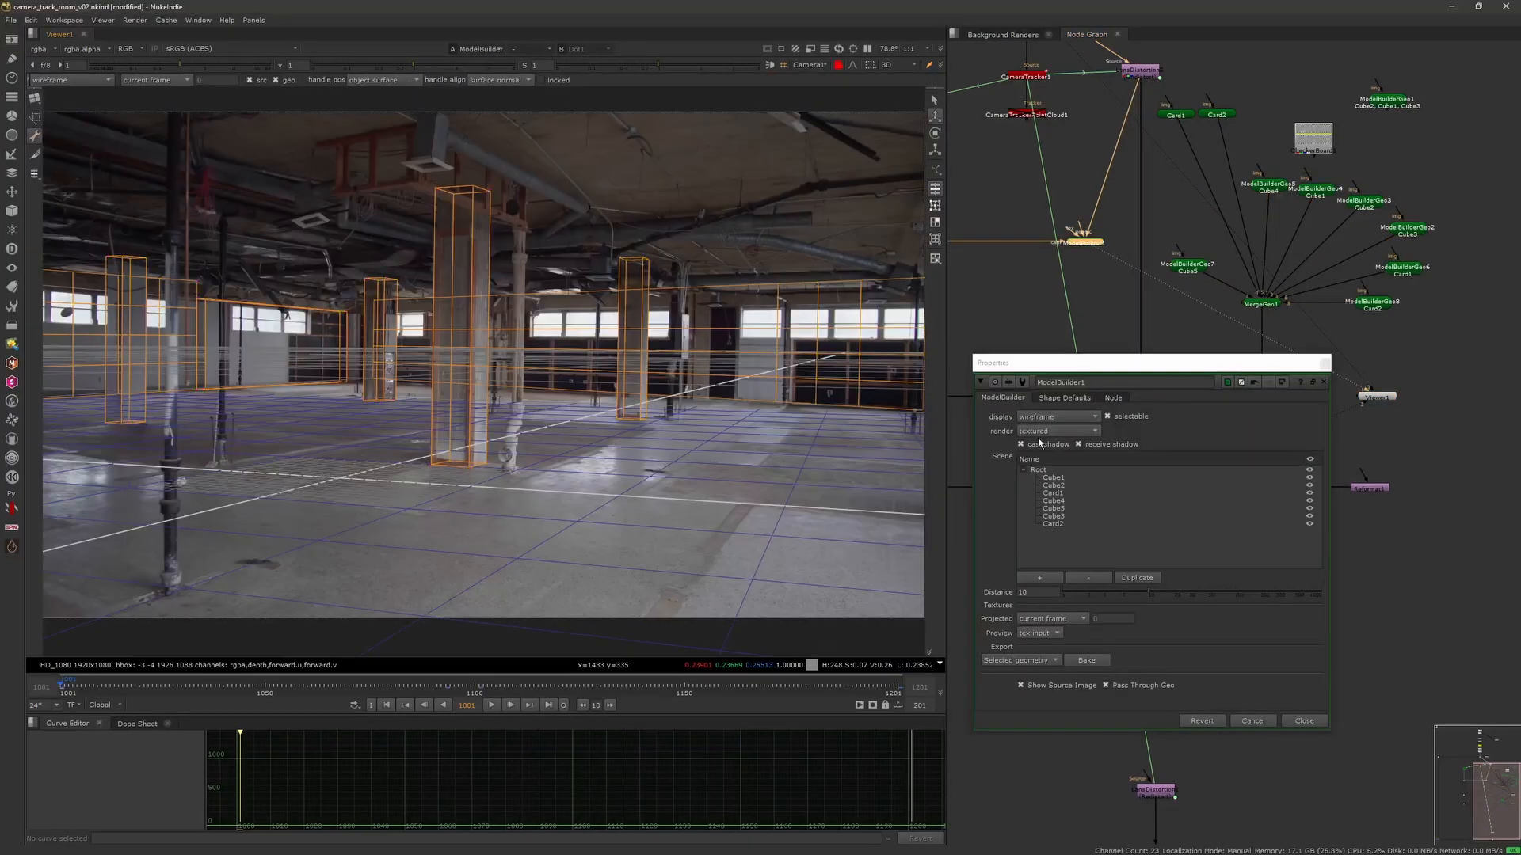
# Extend the right end of Cube5, the protruding wall, to the nearby column and bake the cube into a geometry node.
pyautogui.scroll(3, 340, 317)
pyautogui.click(357, 413)
pyautogui.scroll(3, 356, 370)
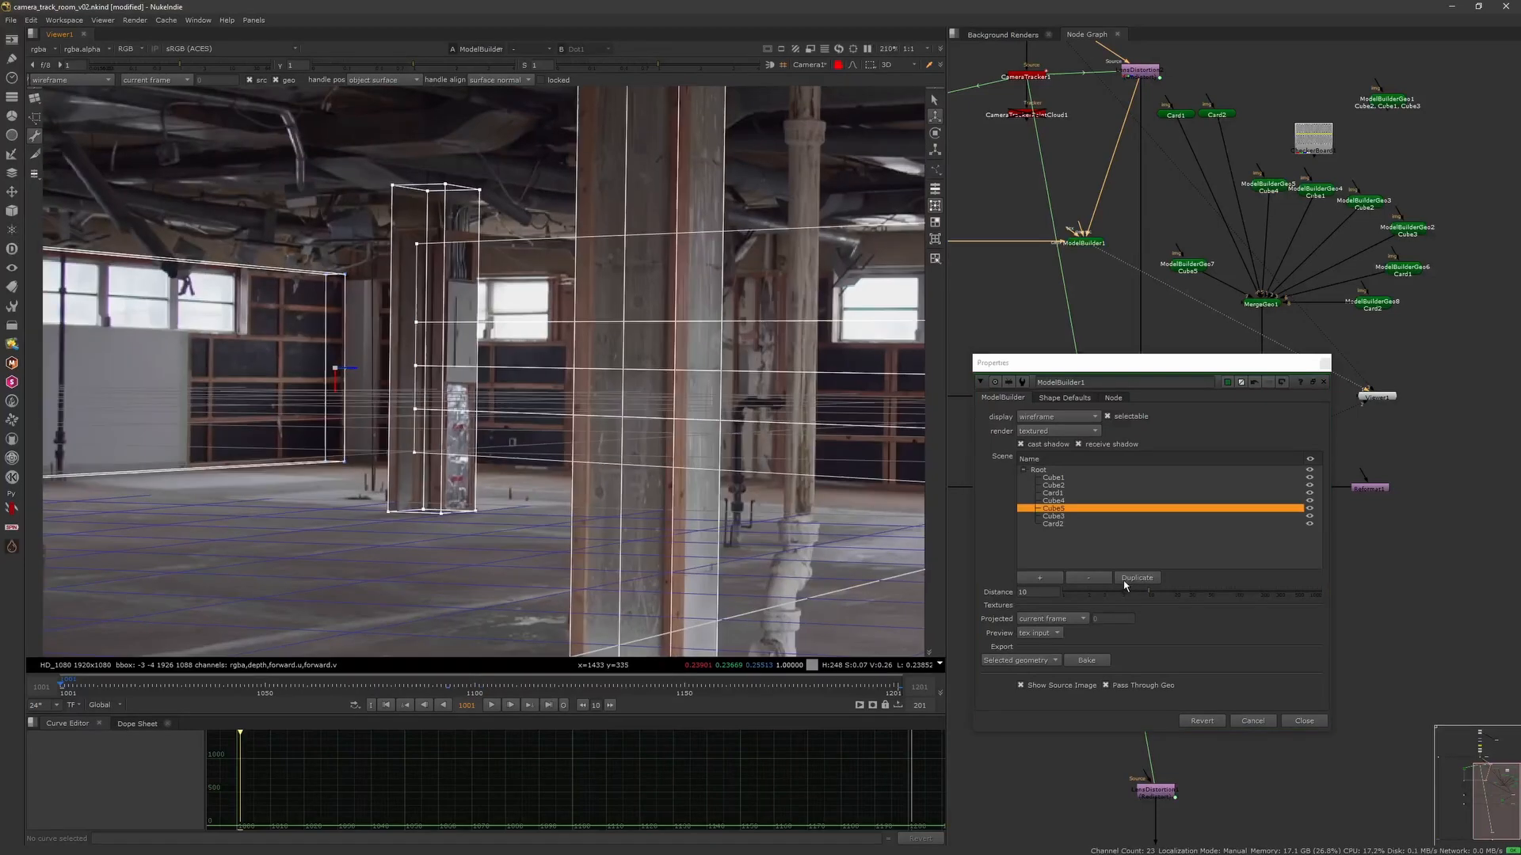
pyautogui.moveTo(345, 369); pyautogui.dragTo(435, 360)
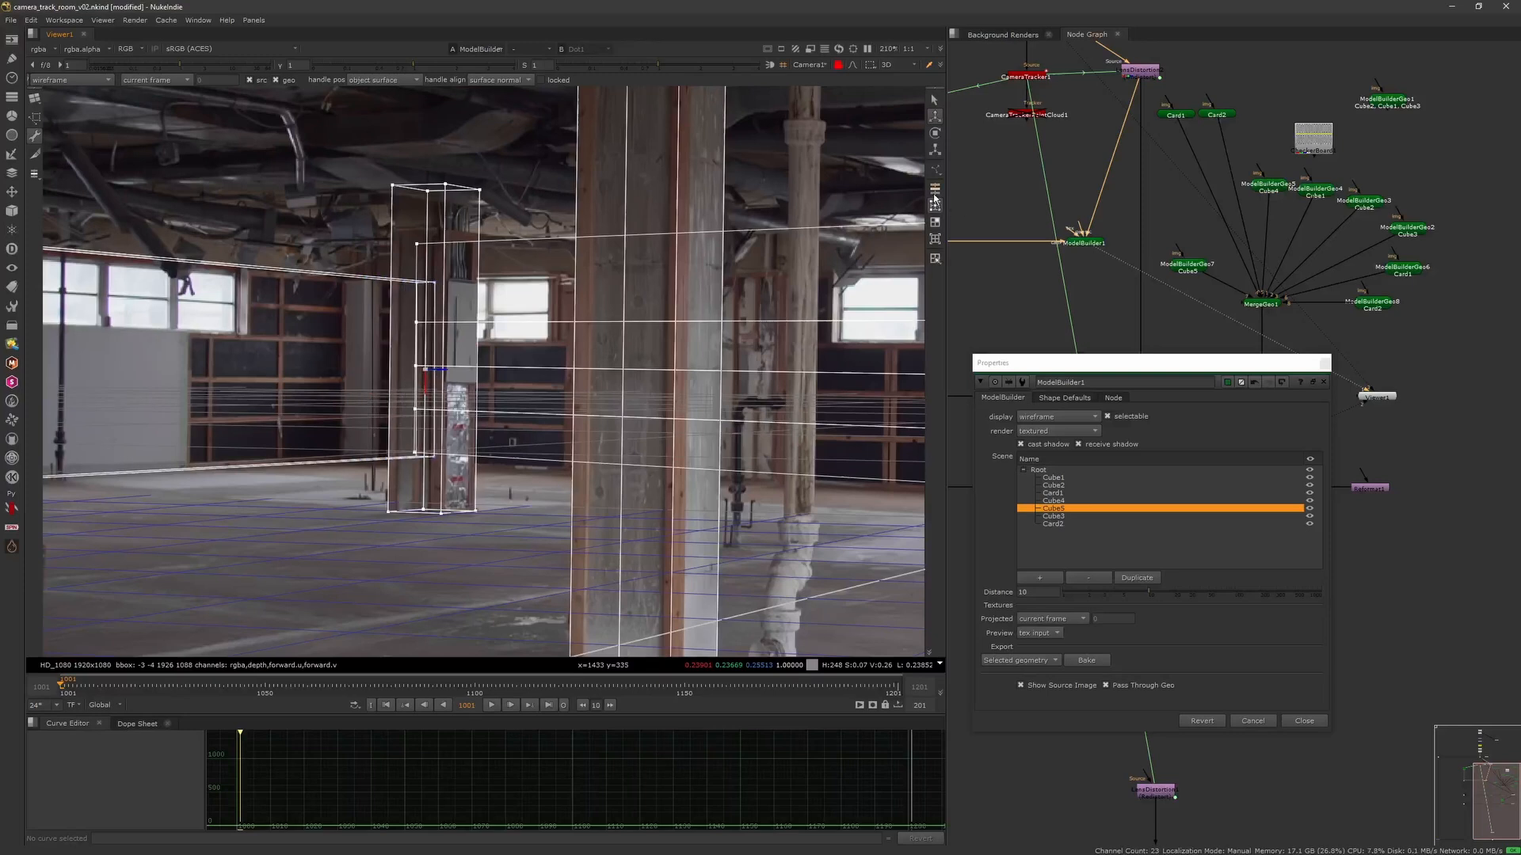
pyautogui.click(933, 112)
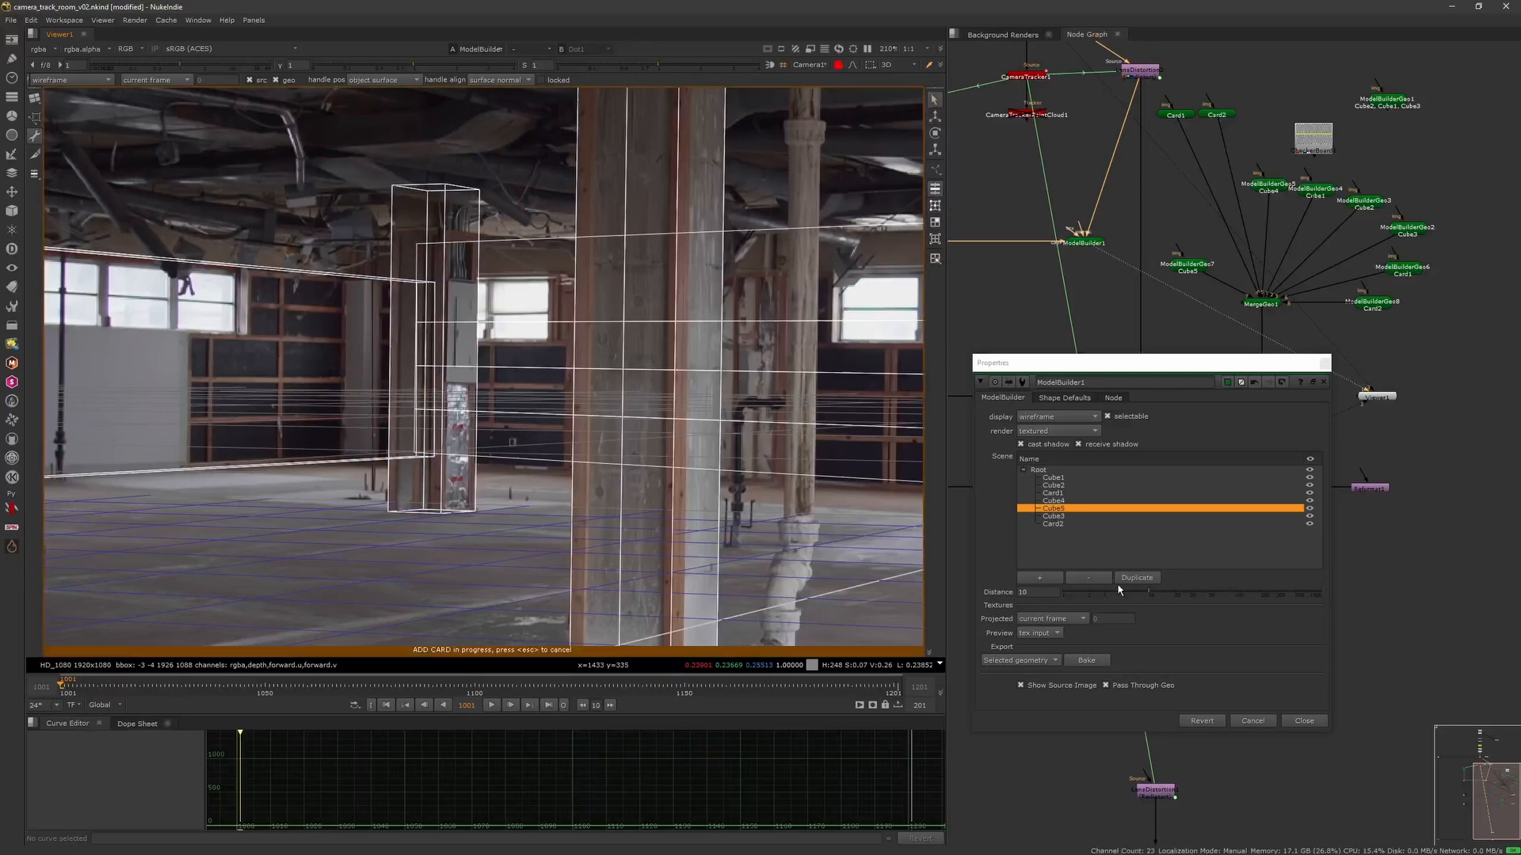
pyautogui.click(1086, 661)
pyautogui.click(1324, 381)
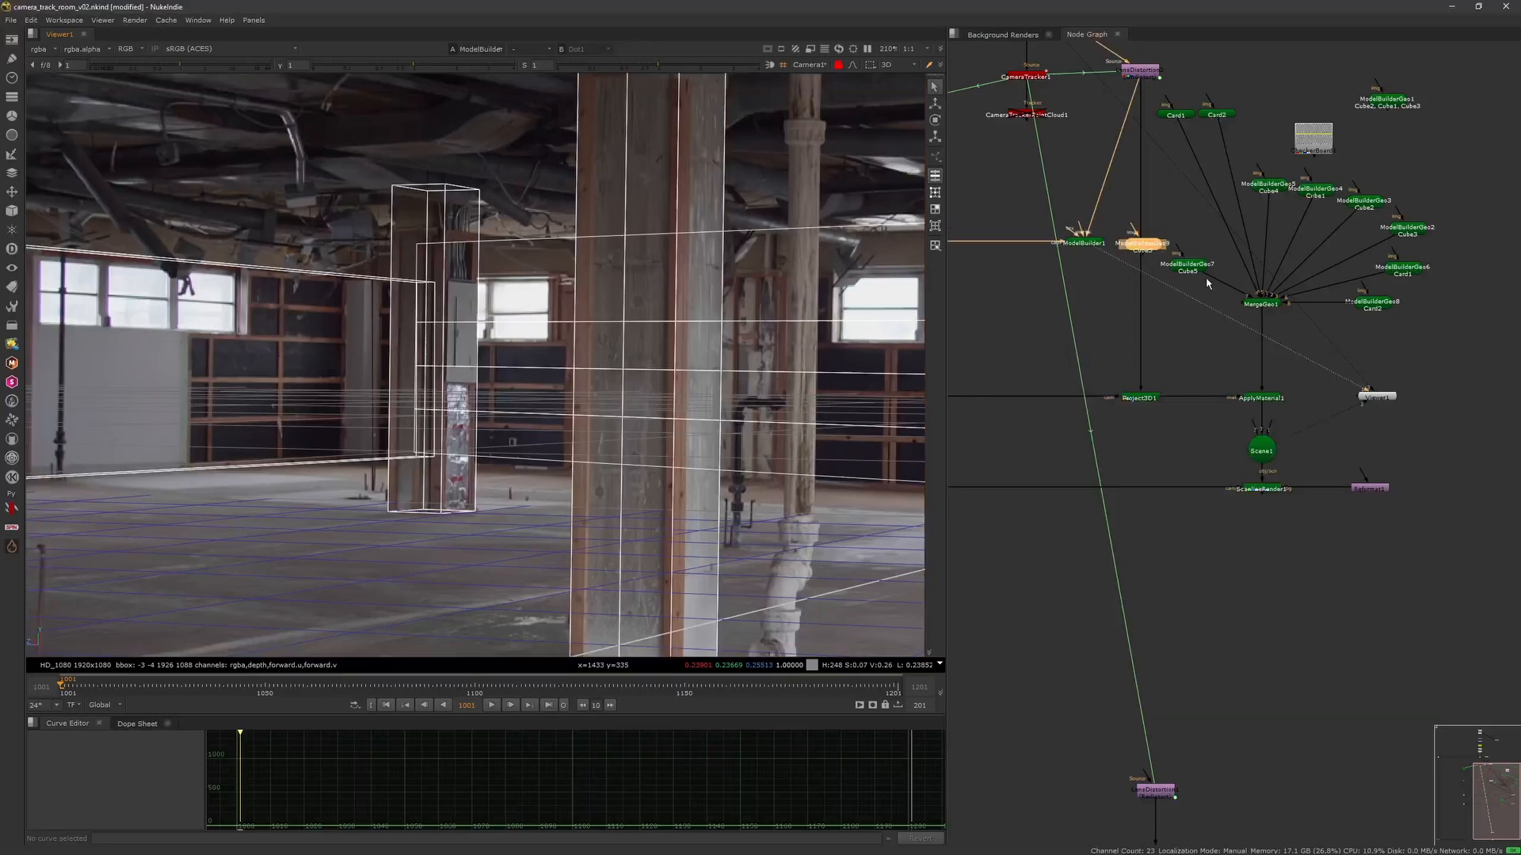
pyautogui.click(1260, 304)
pyautogui.press('1')
pyautogui.click(806, 64)
pyautogui.click(820, 89)
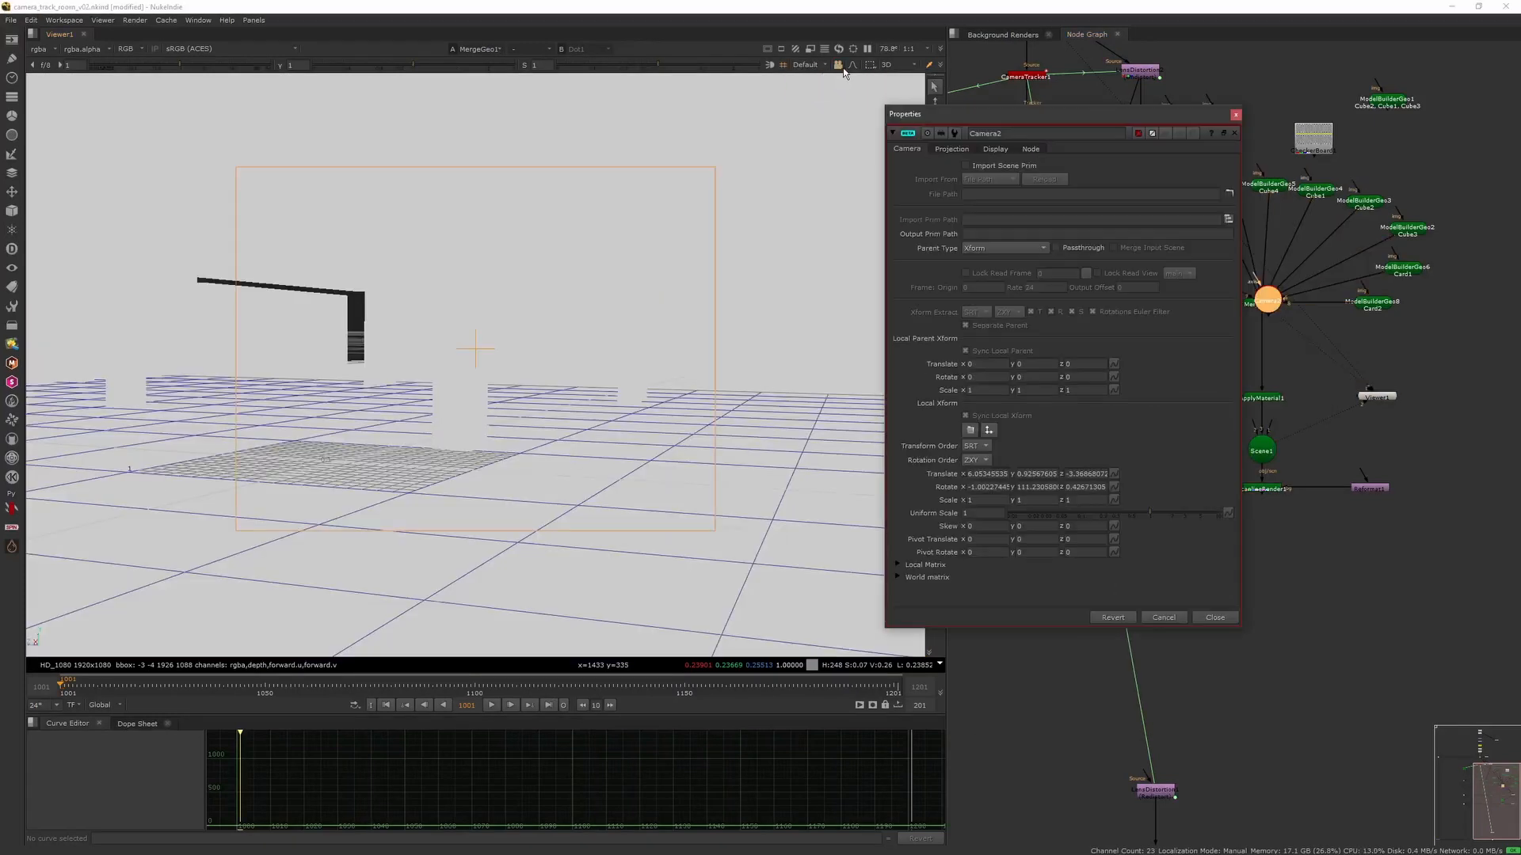
pyautogui.click(1235, 115)
pyautogui.moveTo(1272, 298); pyautogui.dragTo(1297, 356)
pyautogui.press('Delete')
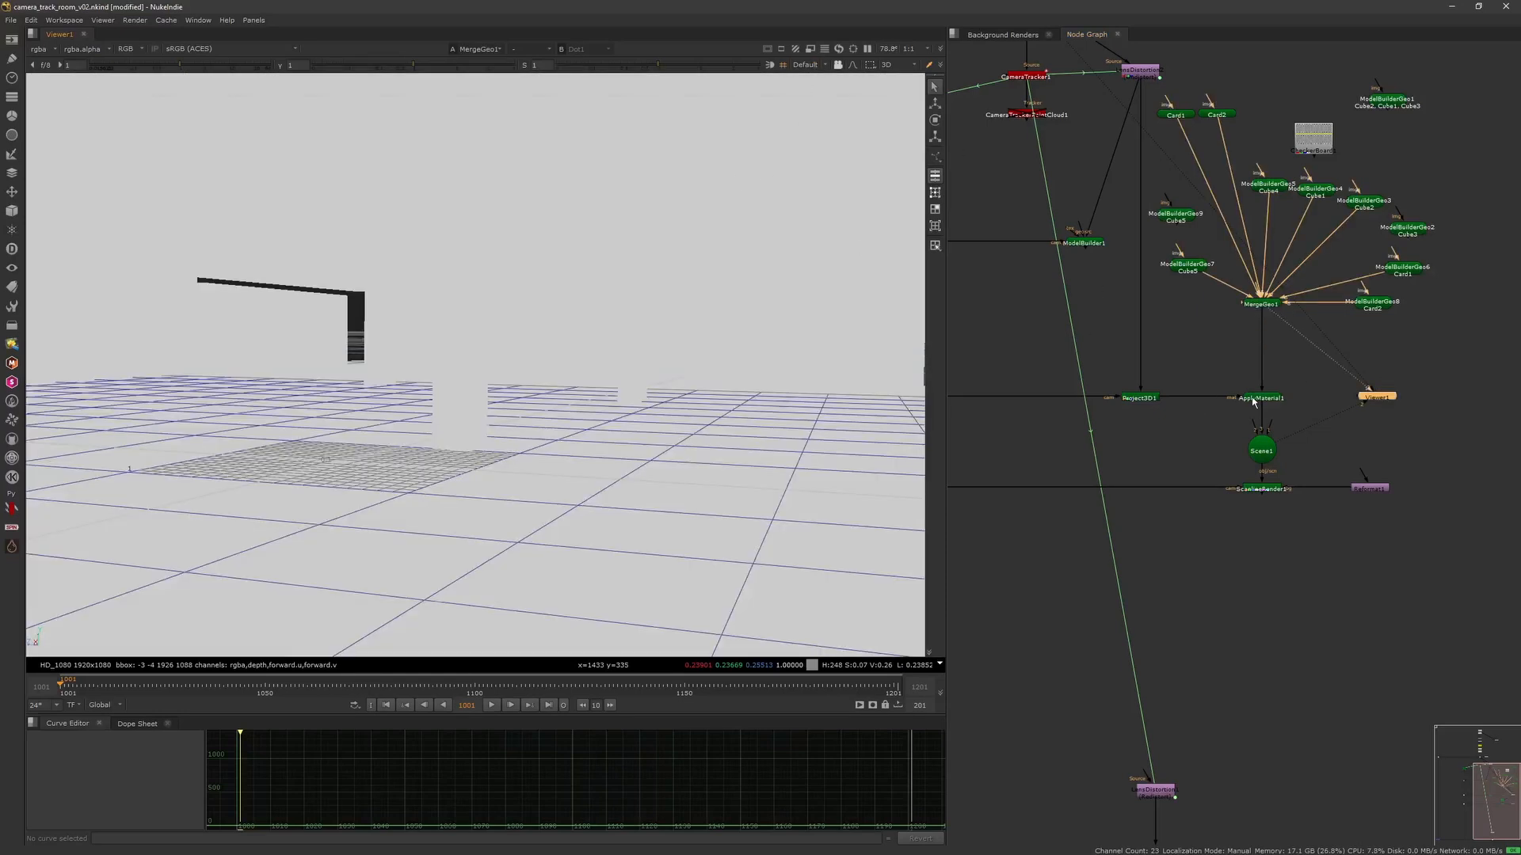
# Show Scene1 in the viewer and orbit around the projected room to examine the protruding wall.
pyautogui.click(1260, 447)
pyautogui.press('1')
pyautogui.moveTo(1222, 425); pyautogui.dragTo(1300, 416, button='middle')
pyautogui.click(1293, 414)
pyautogui.click(809, 65)
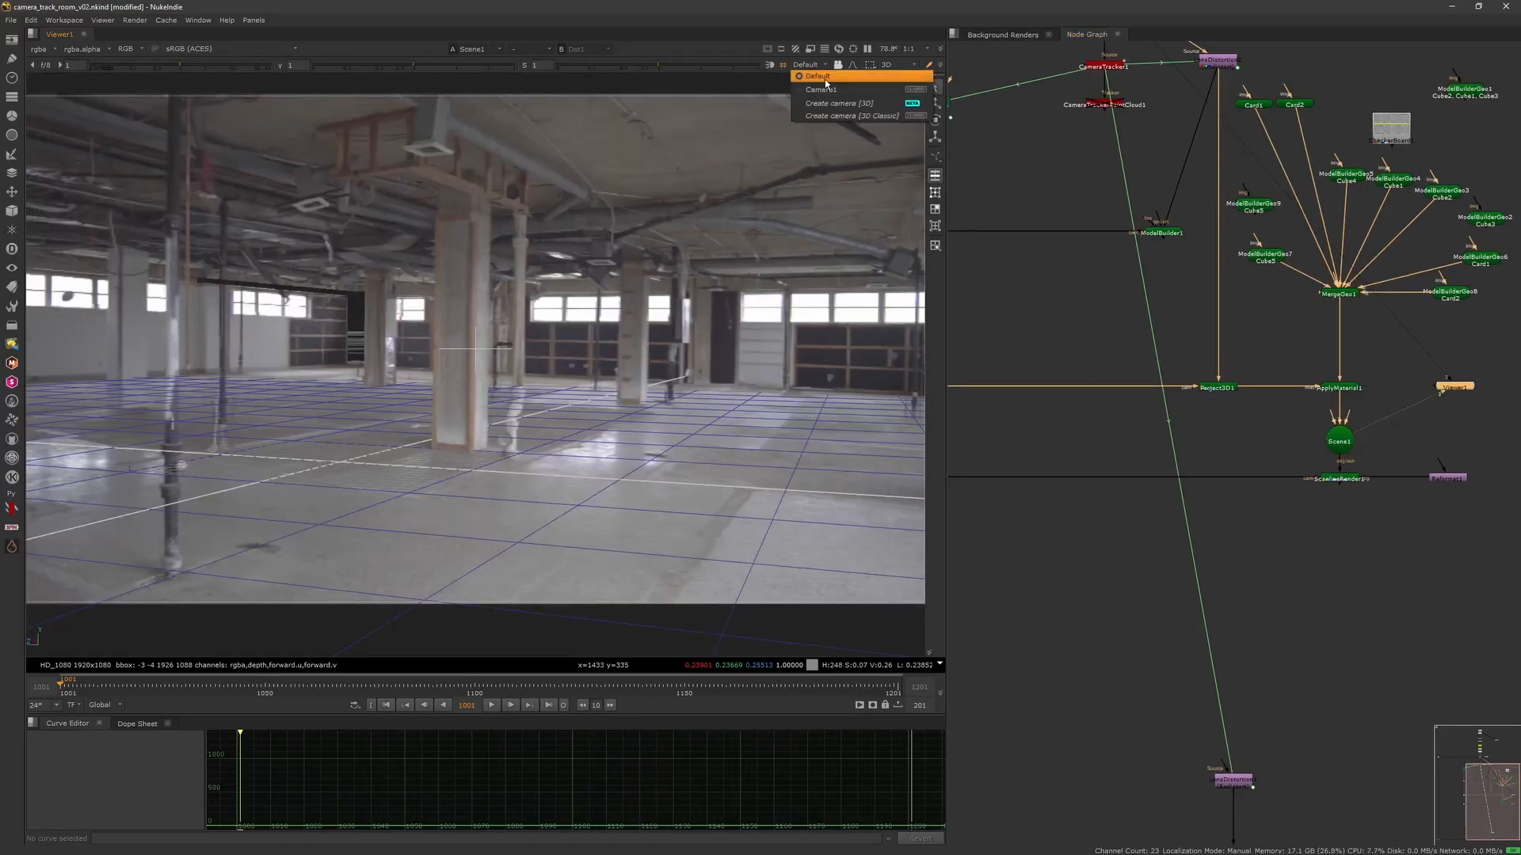
pyautogui.click(823, 89)
pyautogui.scroll(-5, 763, 235)
pyautogui.keyDown('ctrl'); pyautogui.moveTo(764, 235); pyautogui.dragTo(611, 376); pyautogui.keyUp('ctrl')
pyautogui.scroll(5, 626, 325)
pyautogui.keyDown('ctrl'); pyautogui.moveTo(628, 319); pyautogui.dragTo(567, 263); pyautogui.keyUp('ctrl')
# Replace the old baked Cube5 node in MergeGeo1 with the newly baked one and remove the old node.
pyautogui.moveTo(1259, 248); pyautogui.dragTo(1165, 289, button='middle')
pyautogui.click(1176, 299)
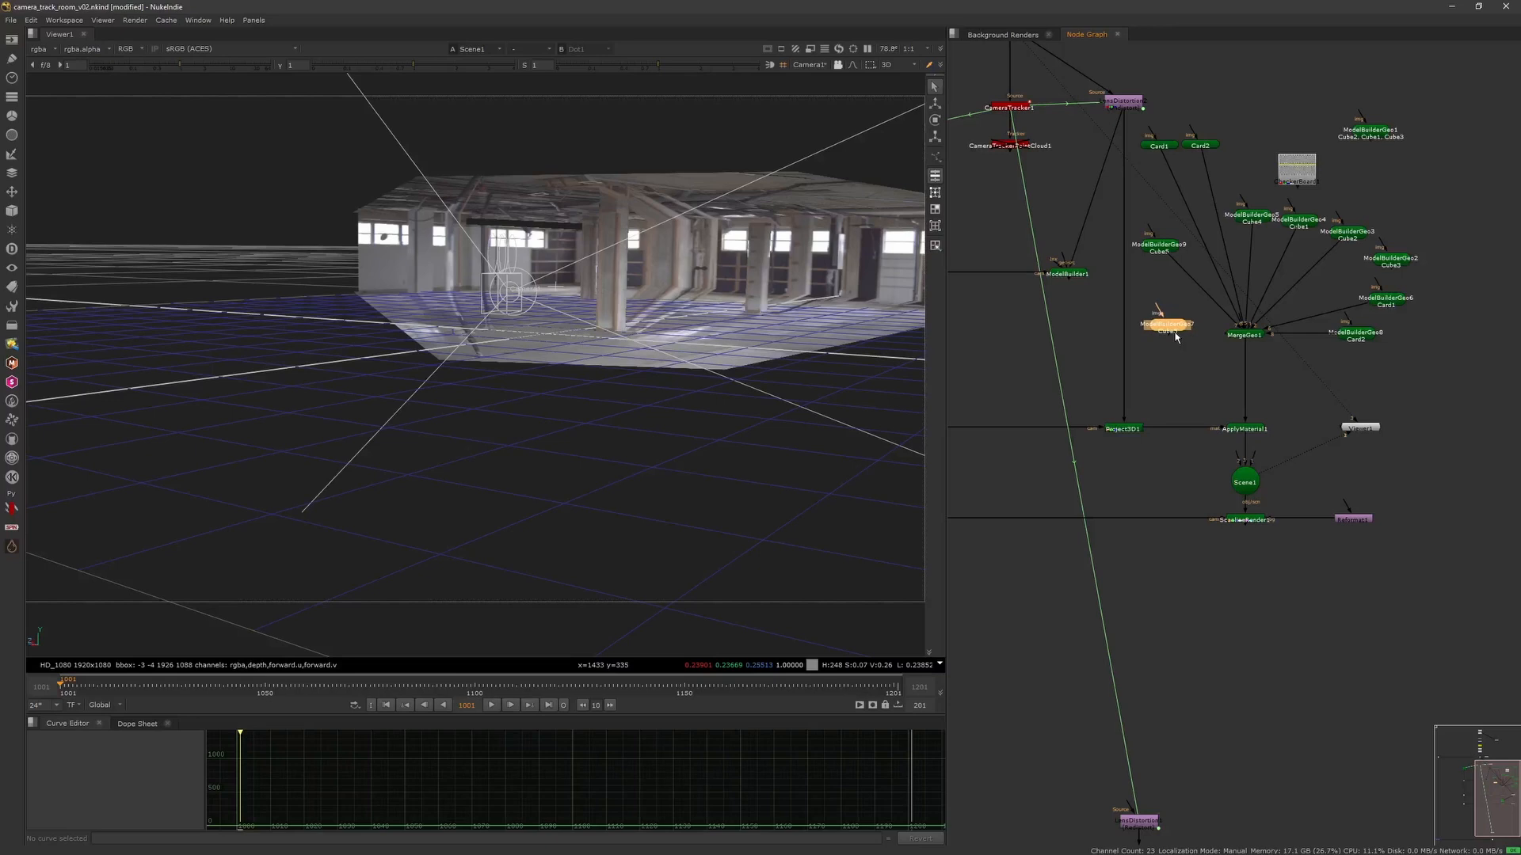
pyautogui.scroll(5, 561, 374)
pyautogui.keyDown('ctrl'); pyautogui.moveTo(561, 373); pyautogui.dragTo(654, 418); pyautogui.keyUp('ctrl')
pyautogui.scroll(-4, 559, 345)
# Reopen ModelBuilder1 in the viewer from Camera1 and frame the protruding wall in edit mode.
pyautogui.moveTo(1076, 328); pyautogui.dragTo(1117, 373, button='middle')
pyautogui.click(1113, 318)
pyautogui.press('1')
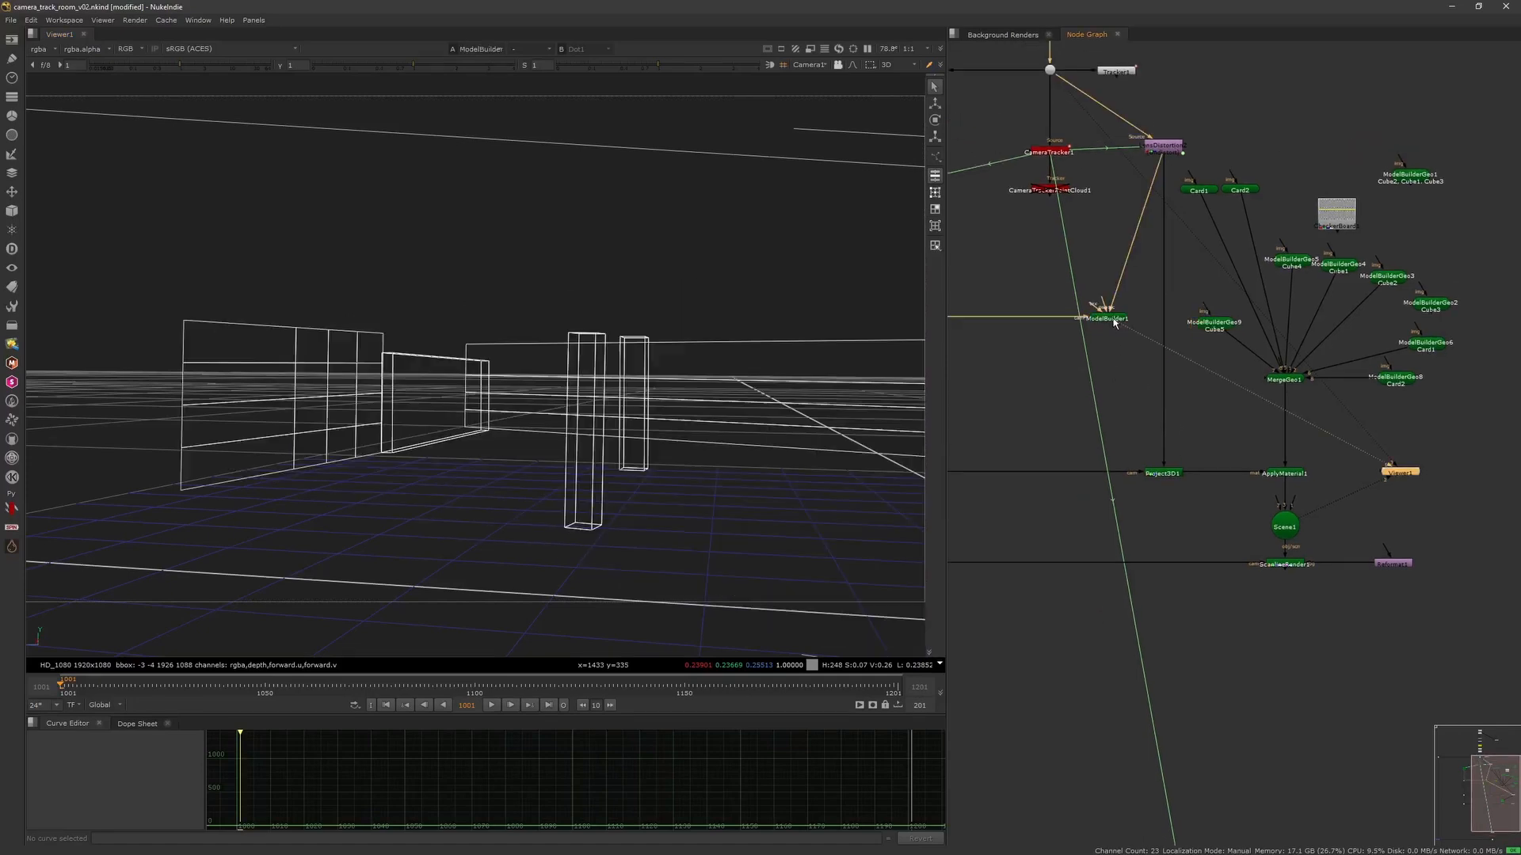
pyautogui.doubleClick(1113, 319)
pyautogui.click(838, 65)
pyautogui.click(38, 136)
pyautogui.scroll(4, 261, 306)
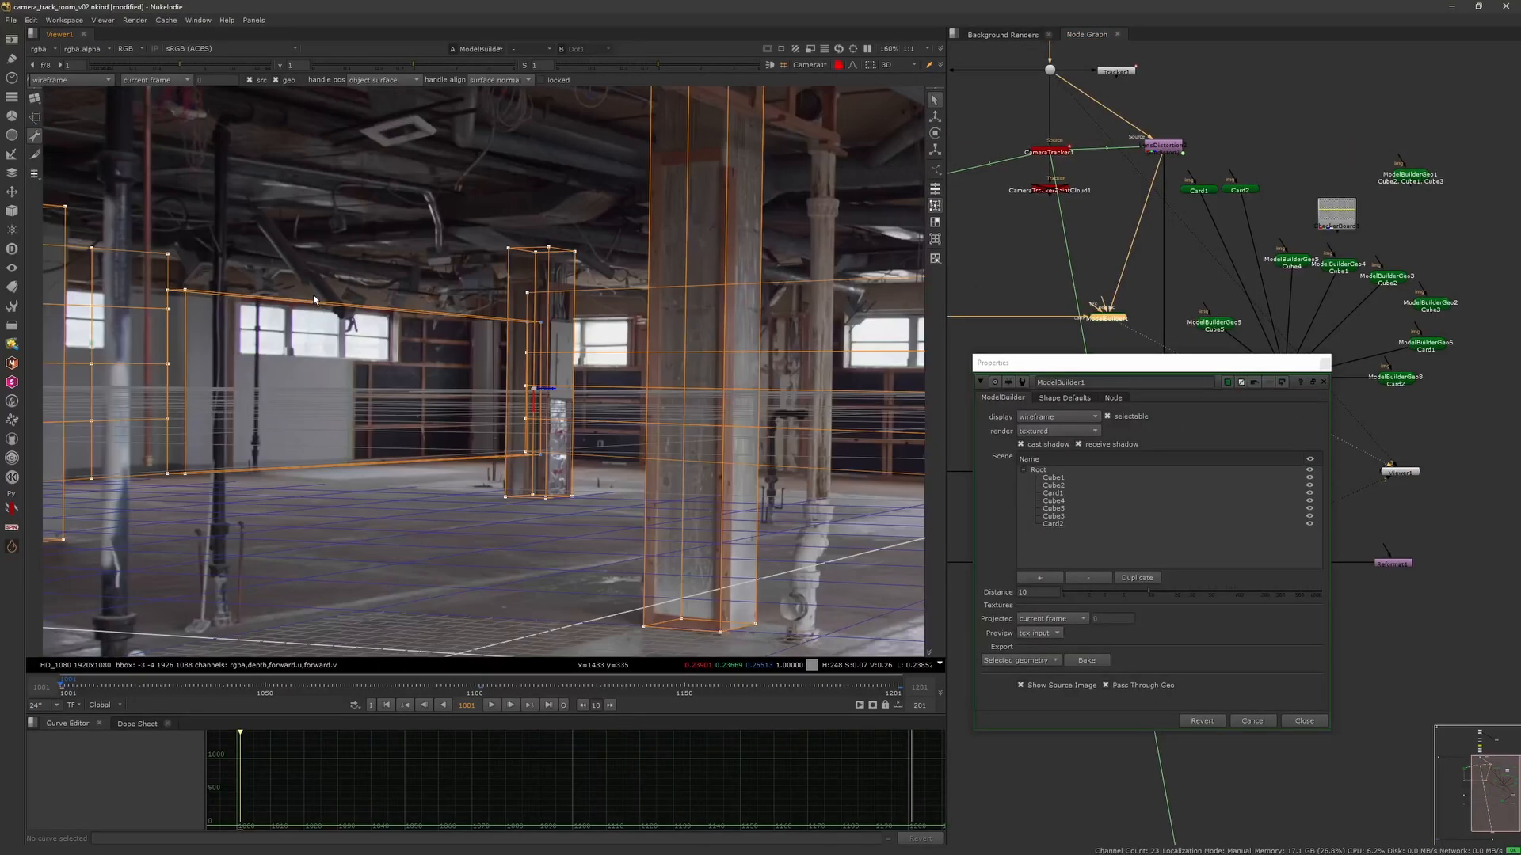
# Hide every ModelBuilder object except Cube5 and select Cube5 in the scene list.
pyautogui.click(1075, 509)
pyautogui.click(1310, 517)
pyautogui.click(1309, 501)
pyautogui.click(1310, 493)
pyautogui.click(1309, 486)
pyautogui.click(1309, 478)
pyautogui.click(1309, 524)
pyautogui.click(1123, 509)
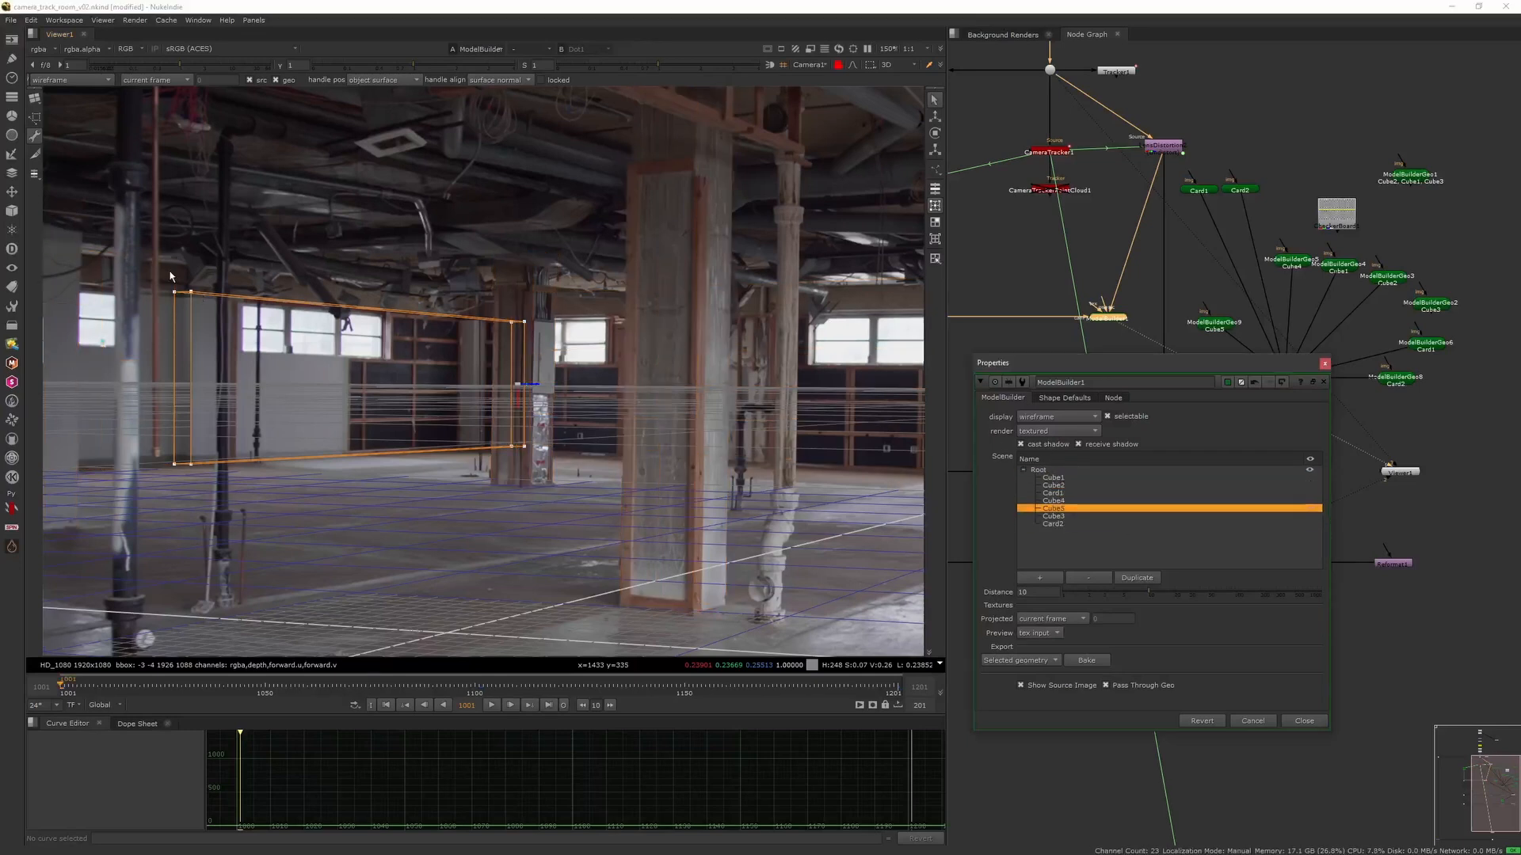
# Raise the top corners of Cube5 towards the ceiling and bake the taller cube into a geometry node.
pyautogui.moveTo(165, 270); pyautogui.dragTo(534, 334)
pyautogui.moveTo(378, 290); pyautogui.dragTo(377, 257)
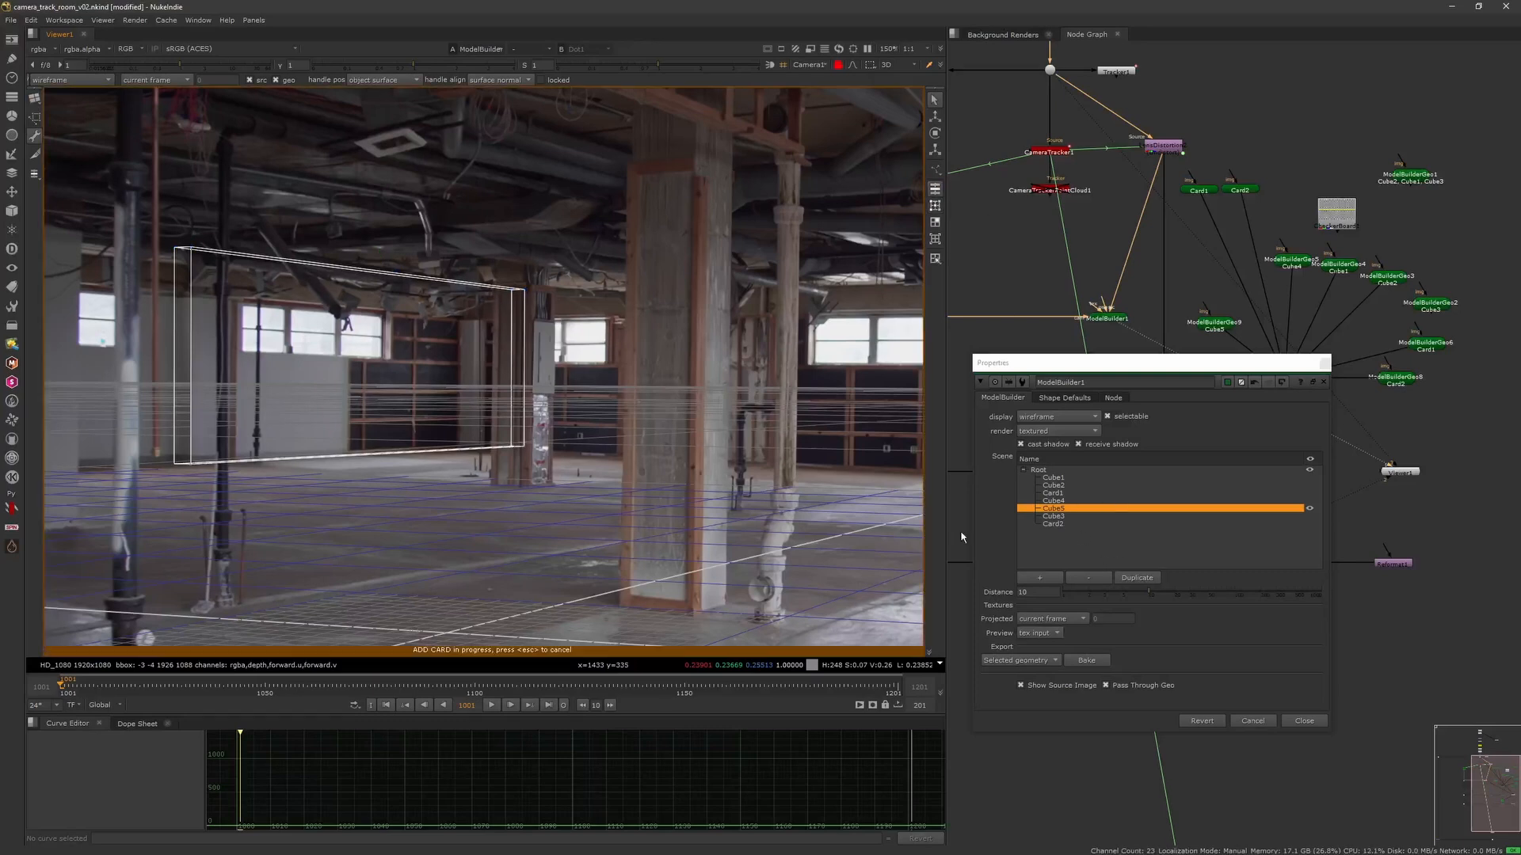
pyautogui.click(1087, 661)
pyautogui.click(1324, 381)
# Swap the taller baked Cube5 into MergeGeo1 for the previous one and check Scene1 from the Default camera.
pyautogui.click(1215, 323)
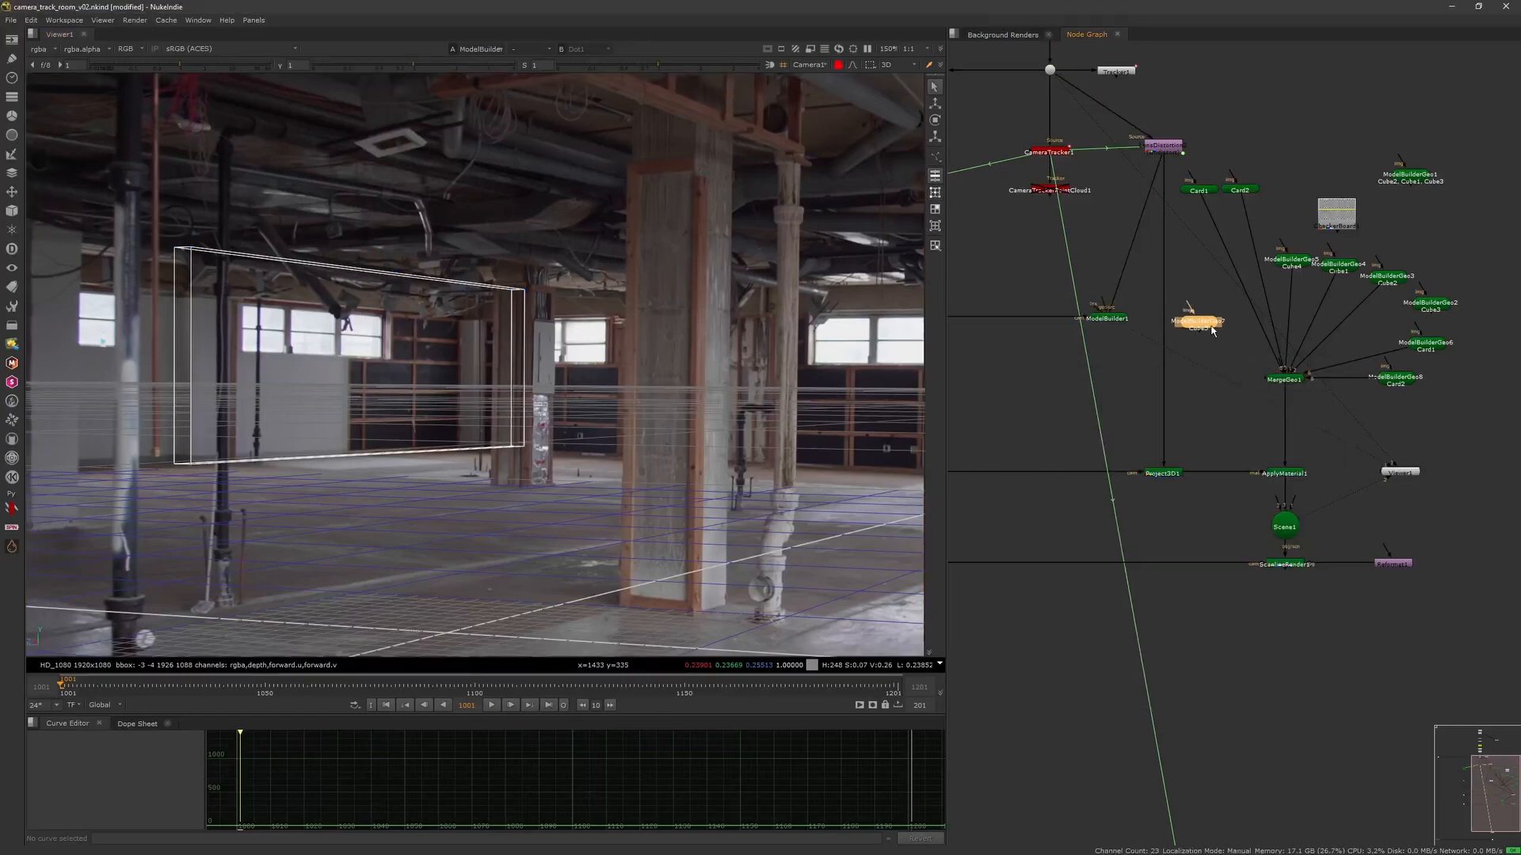
pyautogui.moveTo(1277, 381); pyautogui.dragTo(1278, 381)
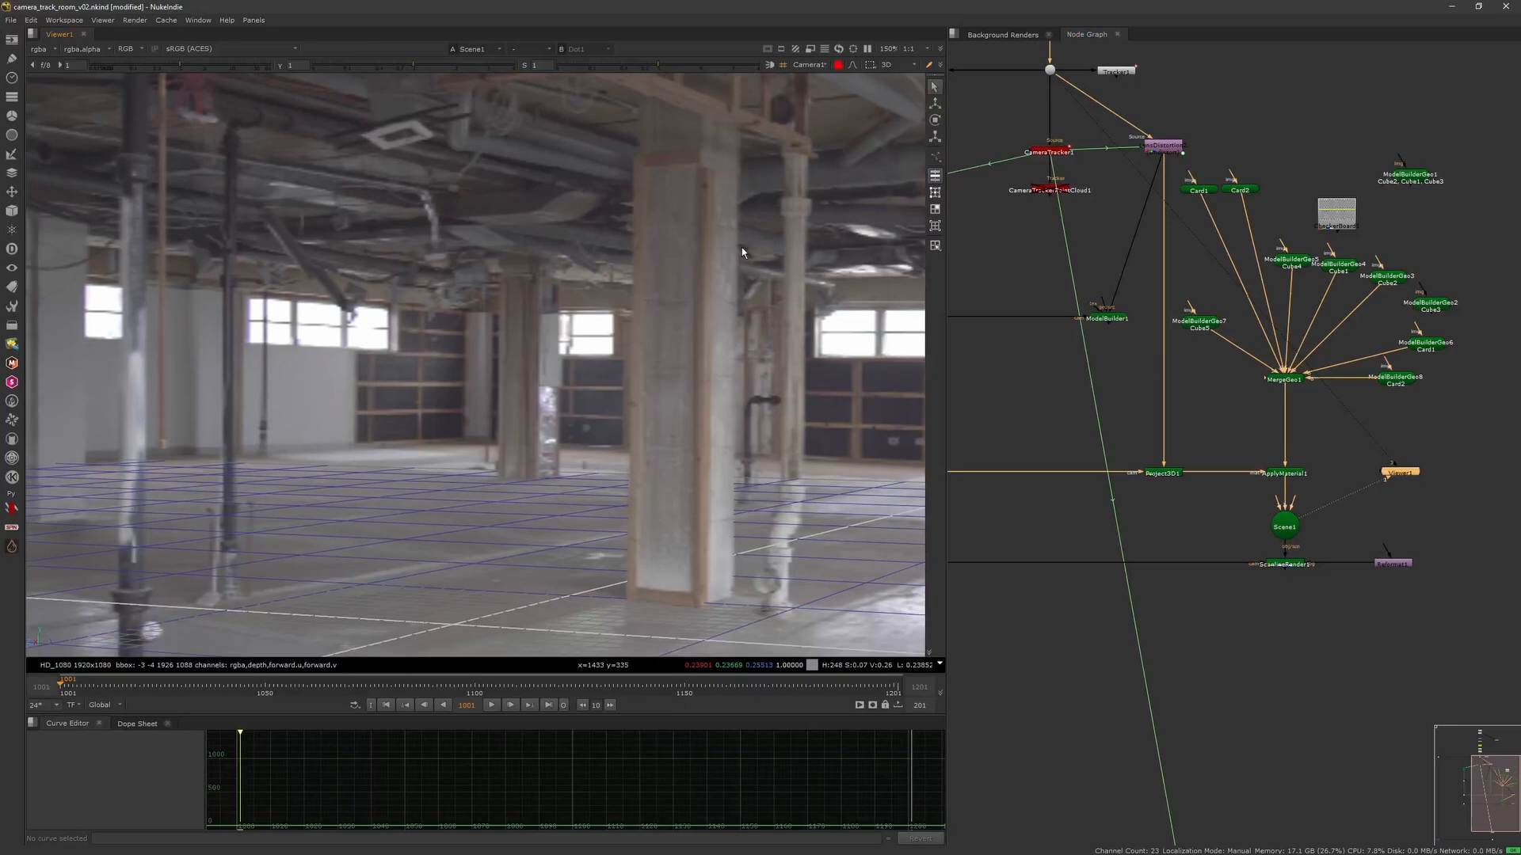
pyautogui.press('f')
pyautogui.click(819, 66)
pyautogui.click(827, 78)
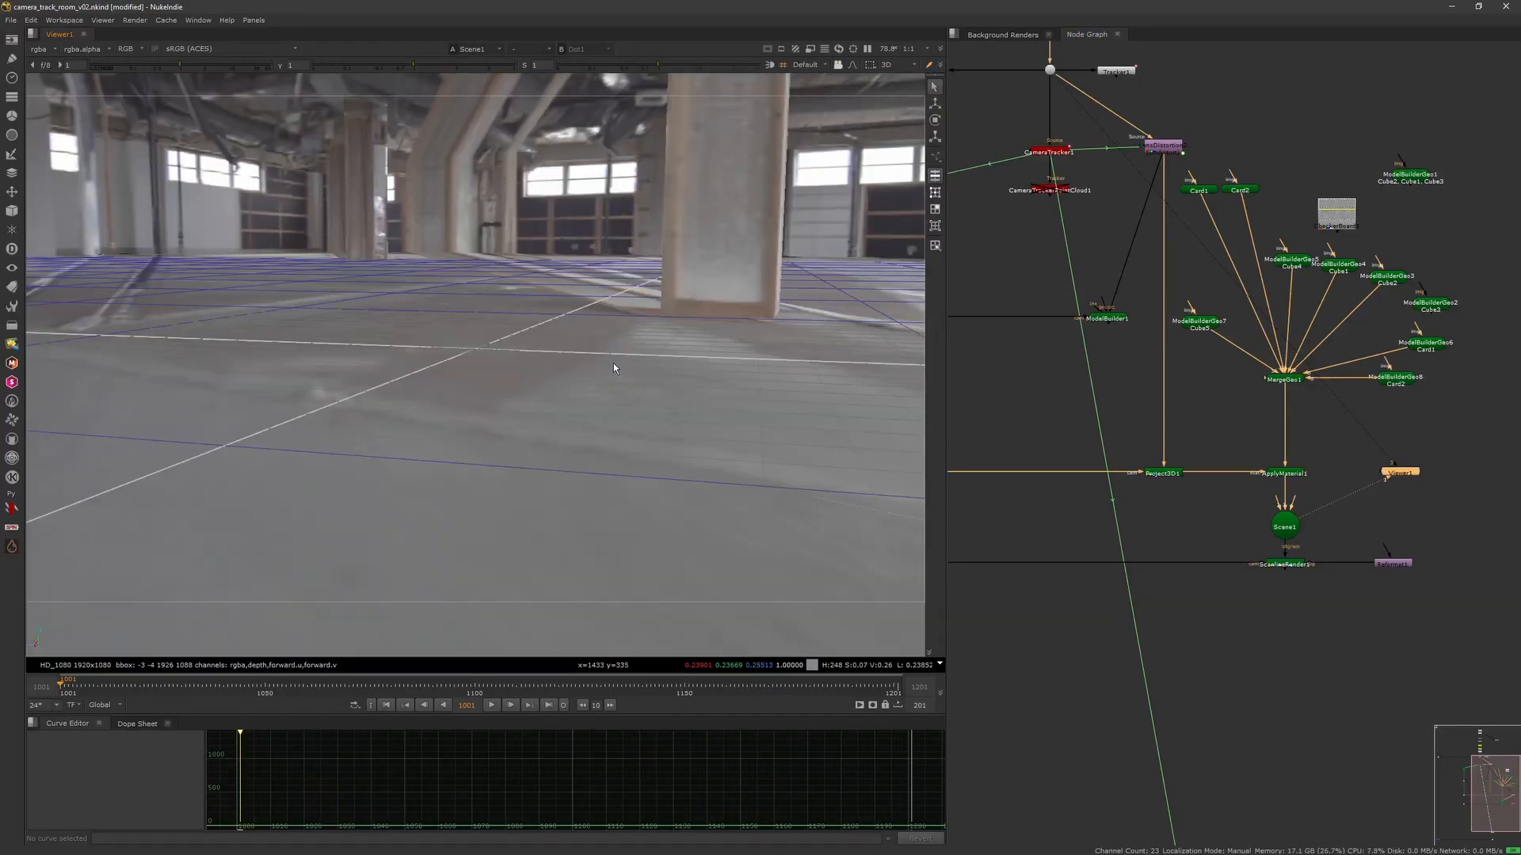
pyautogui.scroll(-6, 614, 363)
pyautogui.keyDown('ctrl'); pyautogui.moveTo(554, 344); pyautogui.dragTo(464, 316); pyautogui.keyUp('ctrl')
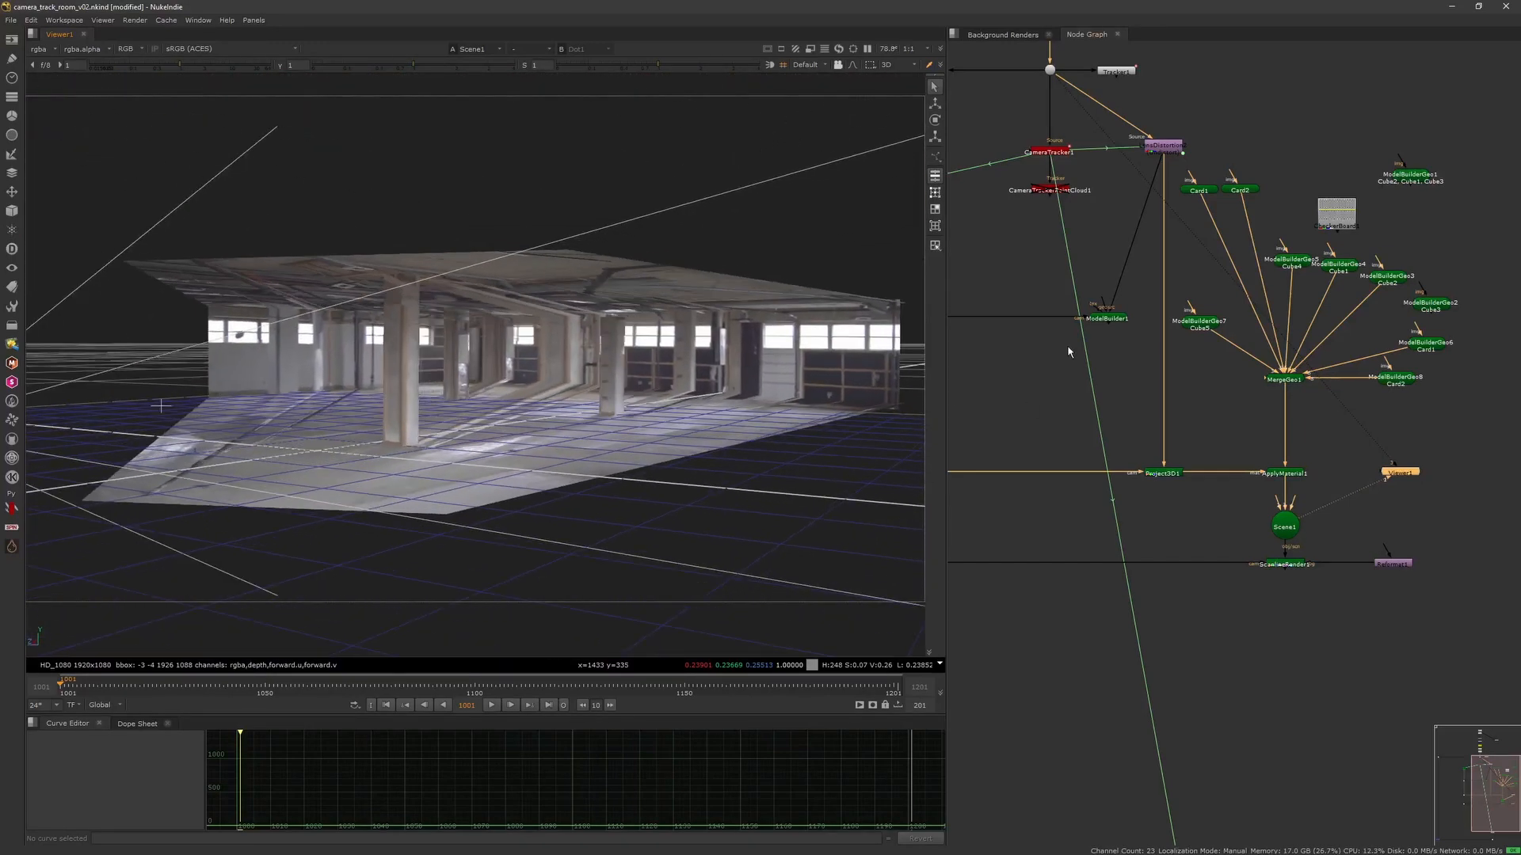
# Show ModelBuilder1 through Camera1 and make the hidden Cube1, Cube2, Cube3, Cube4, Card1 and Card2 visible again.
pyautogui.click(1107, 320)
pyautogui.press('1')
pyautogui.doubleClick(1107, 320)
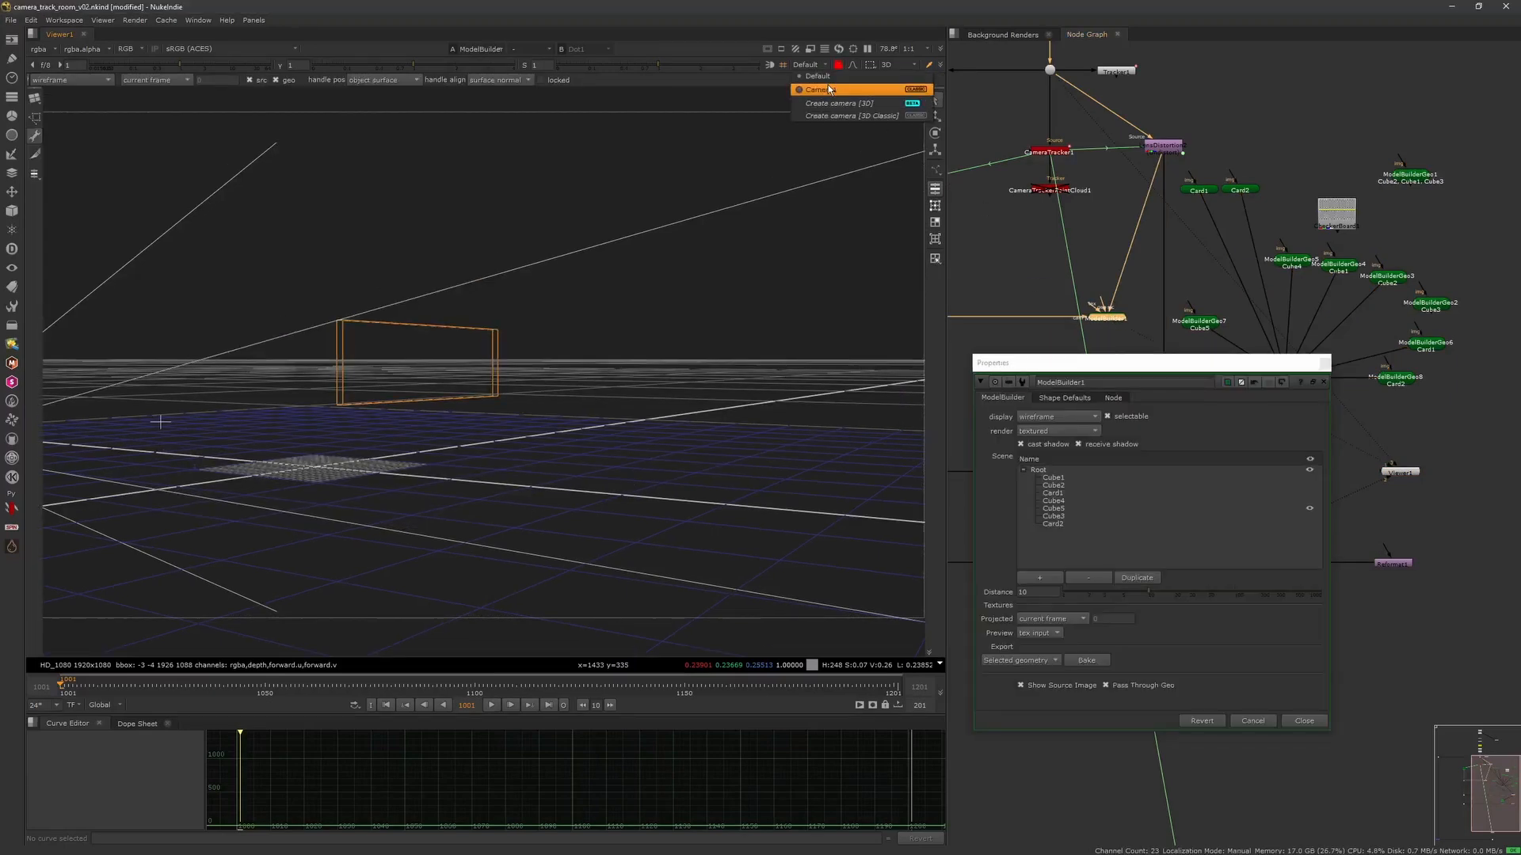
pyautogui.click(824, 90)
pyautogui.click(1309, 501)
pyautogui.click(1309, 492)
pyautogui.click(1309, 486)
pyautogui.click(1310, 477)
pyautogui.click(1309, 517)
pyautogui.click(1309, 523)
pyautogui.click(642, 281)
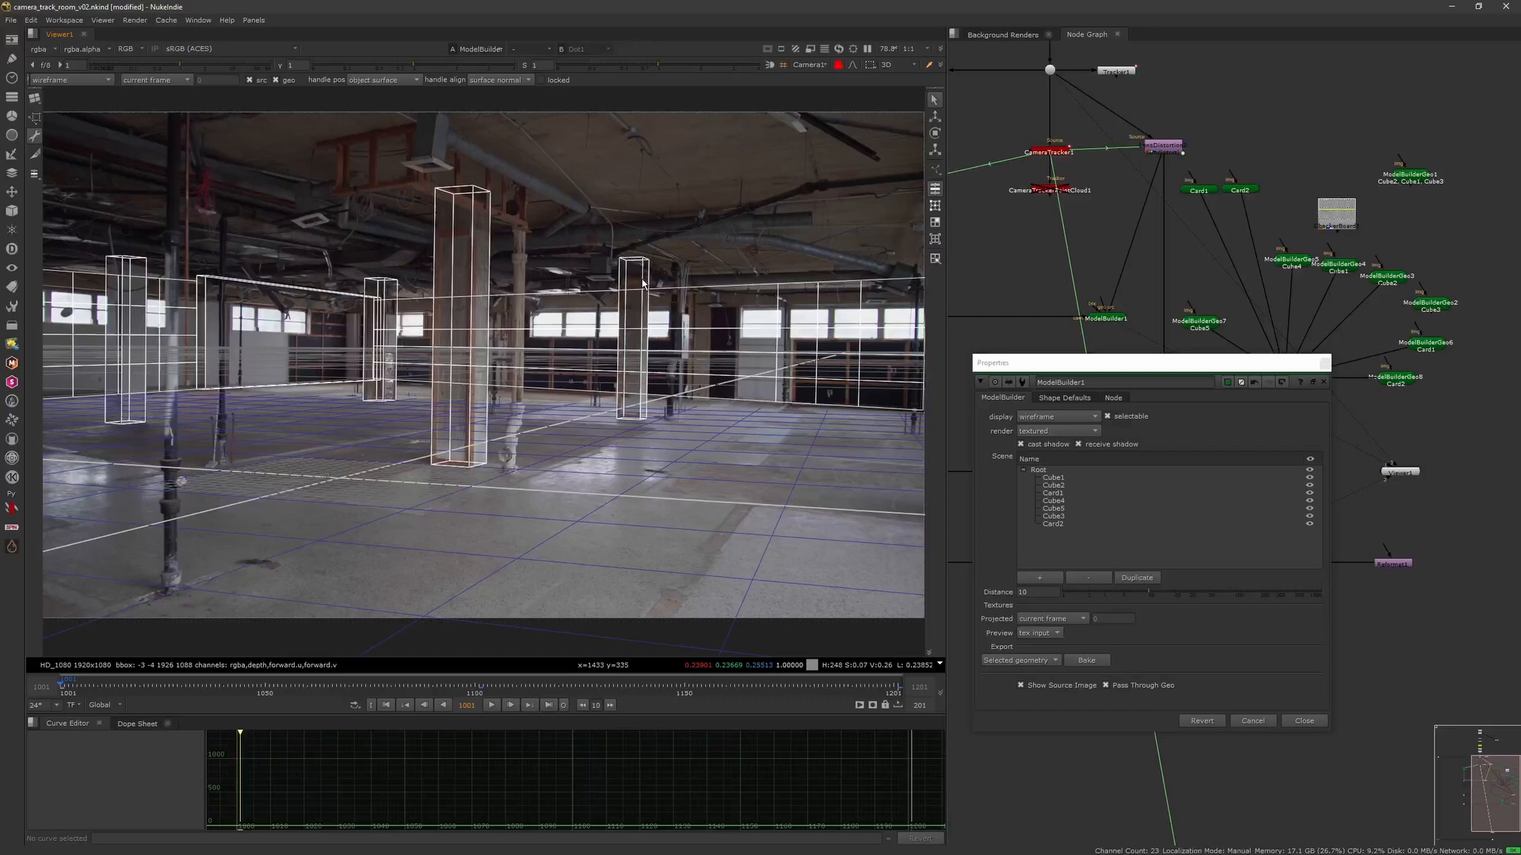
# Raise the top corners of the Cube2 column in ModelBuilder1 towards the ceiling in the camera view.
pyautogui.scroll(-4, 663, 298)
pyautogui.moveTo(663, 297); pyautogui.dragTo(620, 288, button='middle')
pyautogui.scroll(2, 558, 242)
pyautogui.moveTo(554, 241); pyautogui.dragTo(558, 249, button='middle')
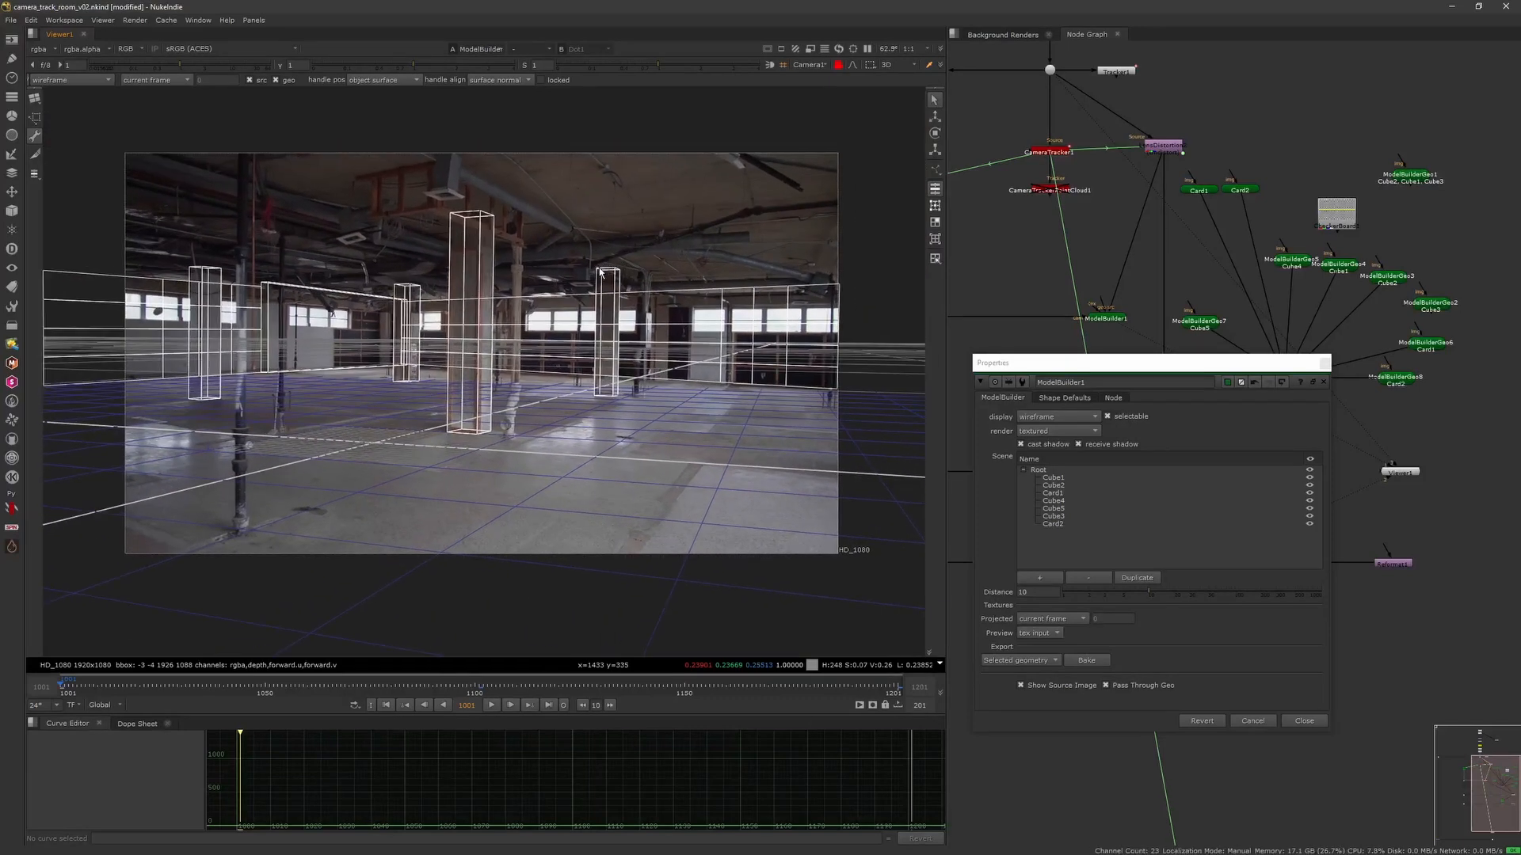
pyautogui.scroll(3, 618, 263)
pyautogui.click(35, 118)
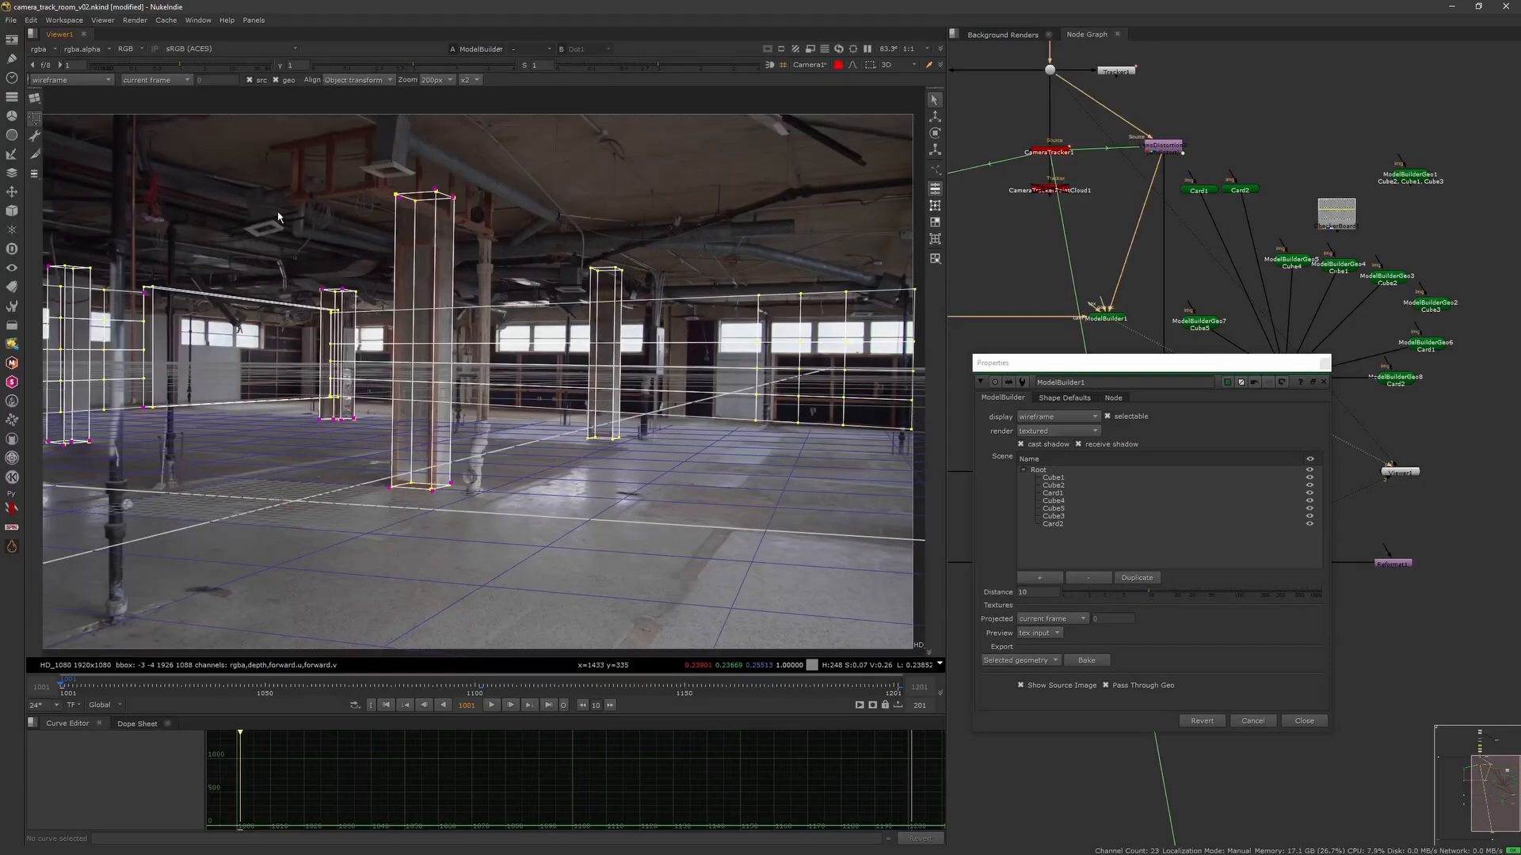
pyautogui.moveTo(585, 271); pyautogui.dragTo(586, 270)
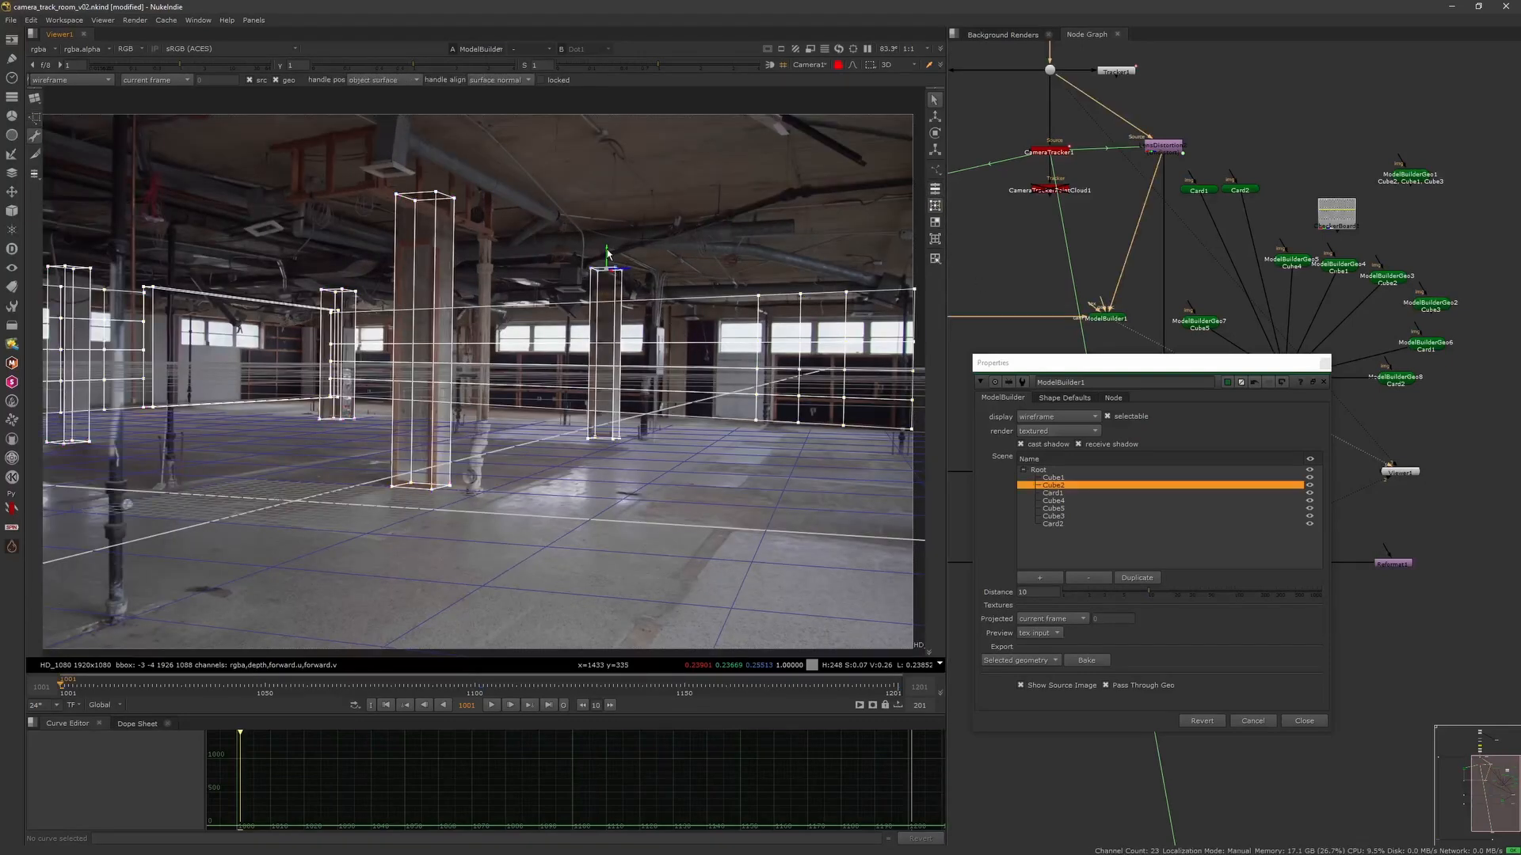
# Select the top of Cube1, the large central column, and delete its upper geometry.
pyautogui.click(428, 184)
pyautogui.scroll(3, 523, 207)
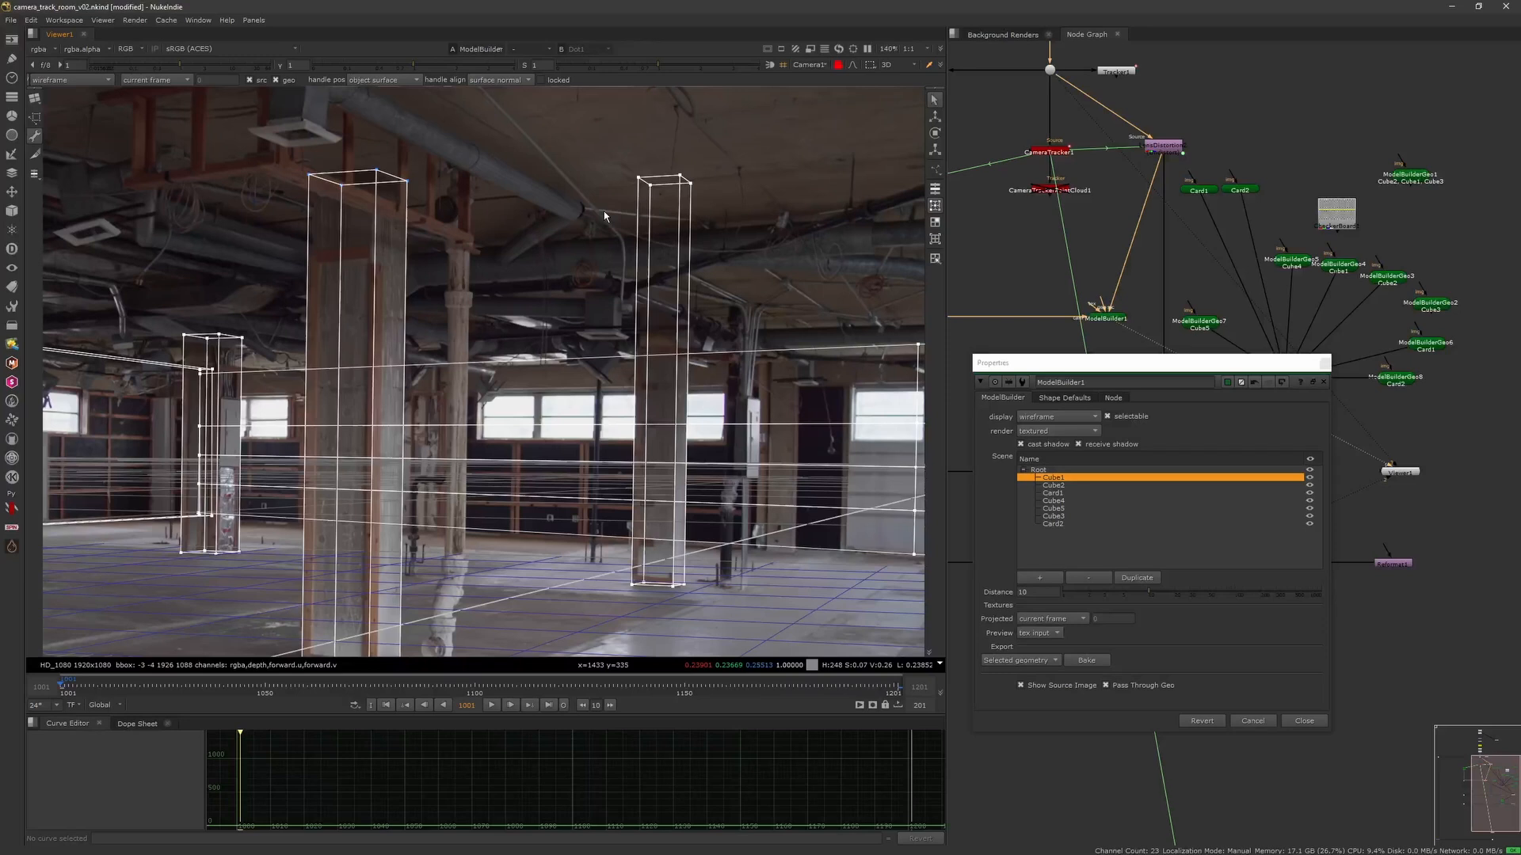
pyautogui.press('Delete')
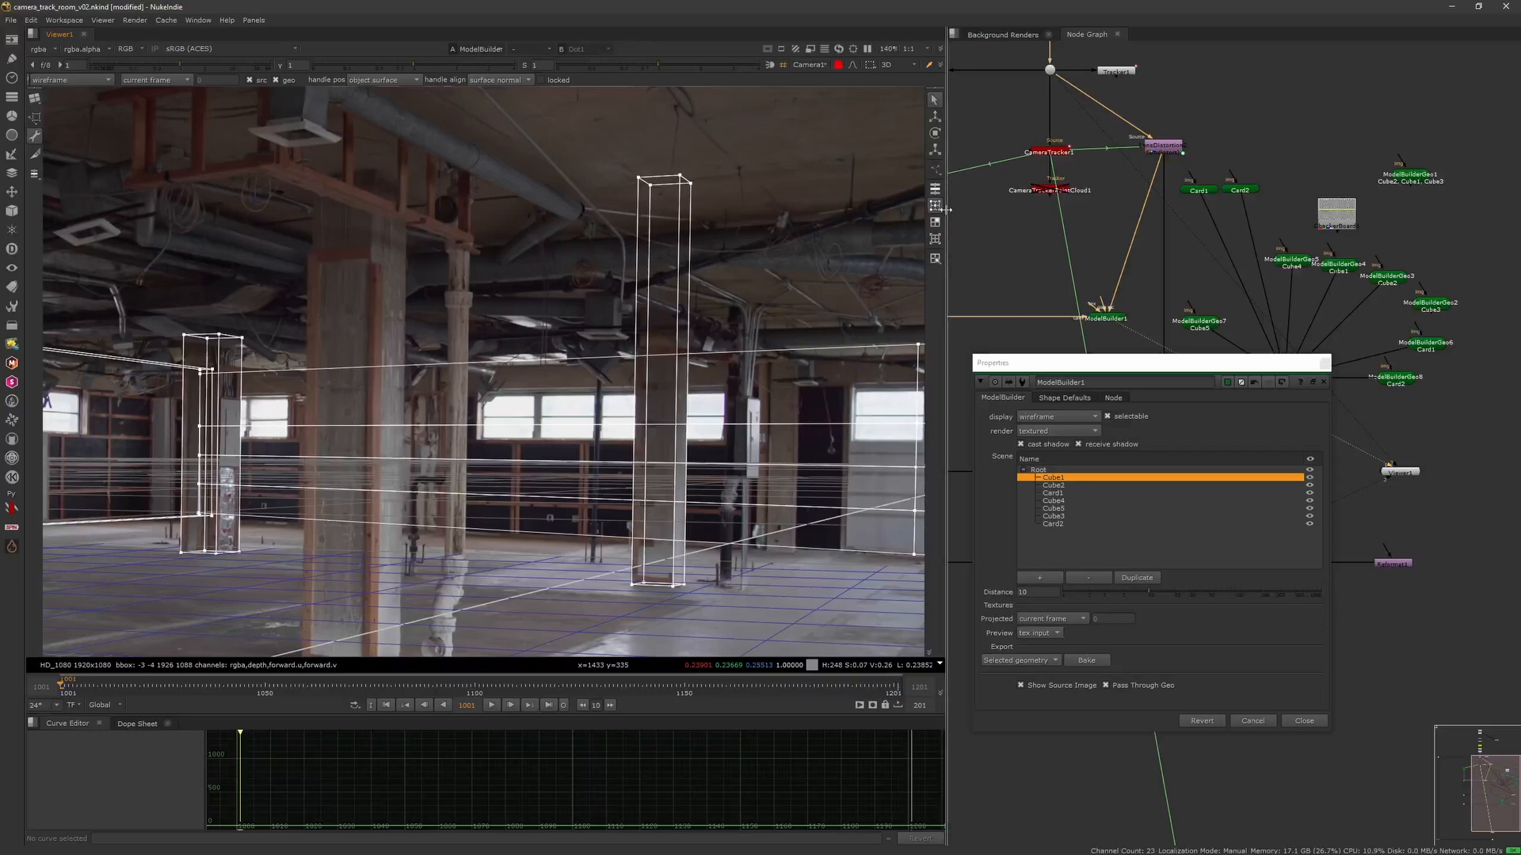
# Hide Cube1, Cube3, Cube4, Cube5, Card1 and Card2 so only Cube2 is shown, and select Cube2.
pyautogui.click(1085, 484)
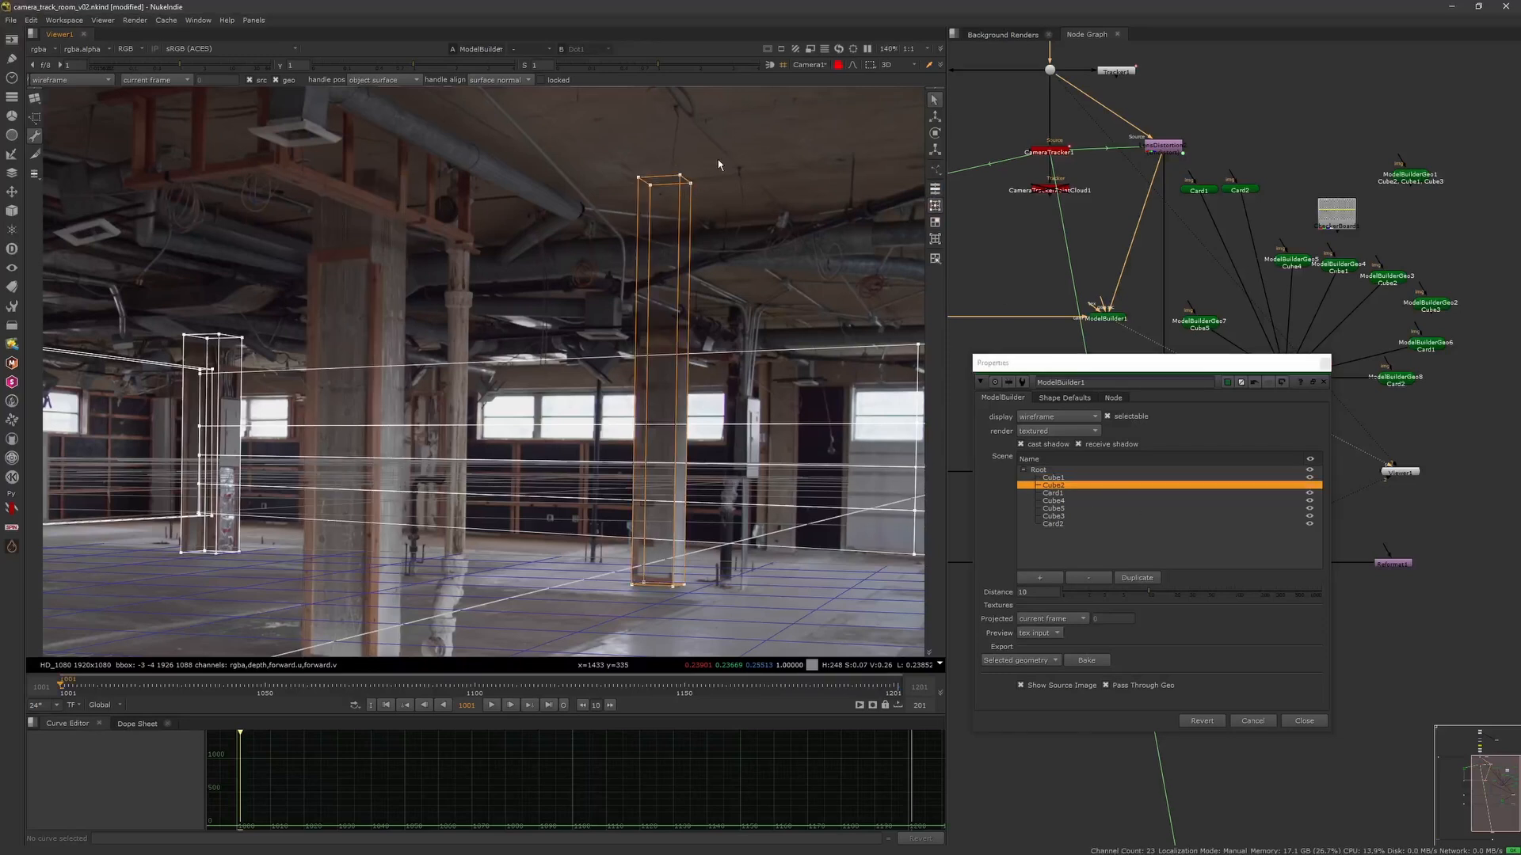
pyautogui.scroll(-3, 681, 273)
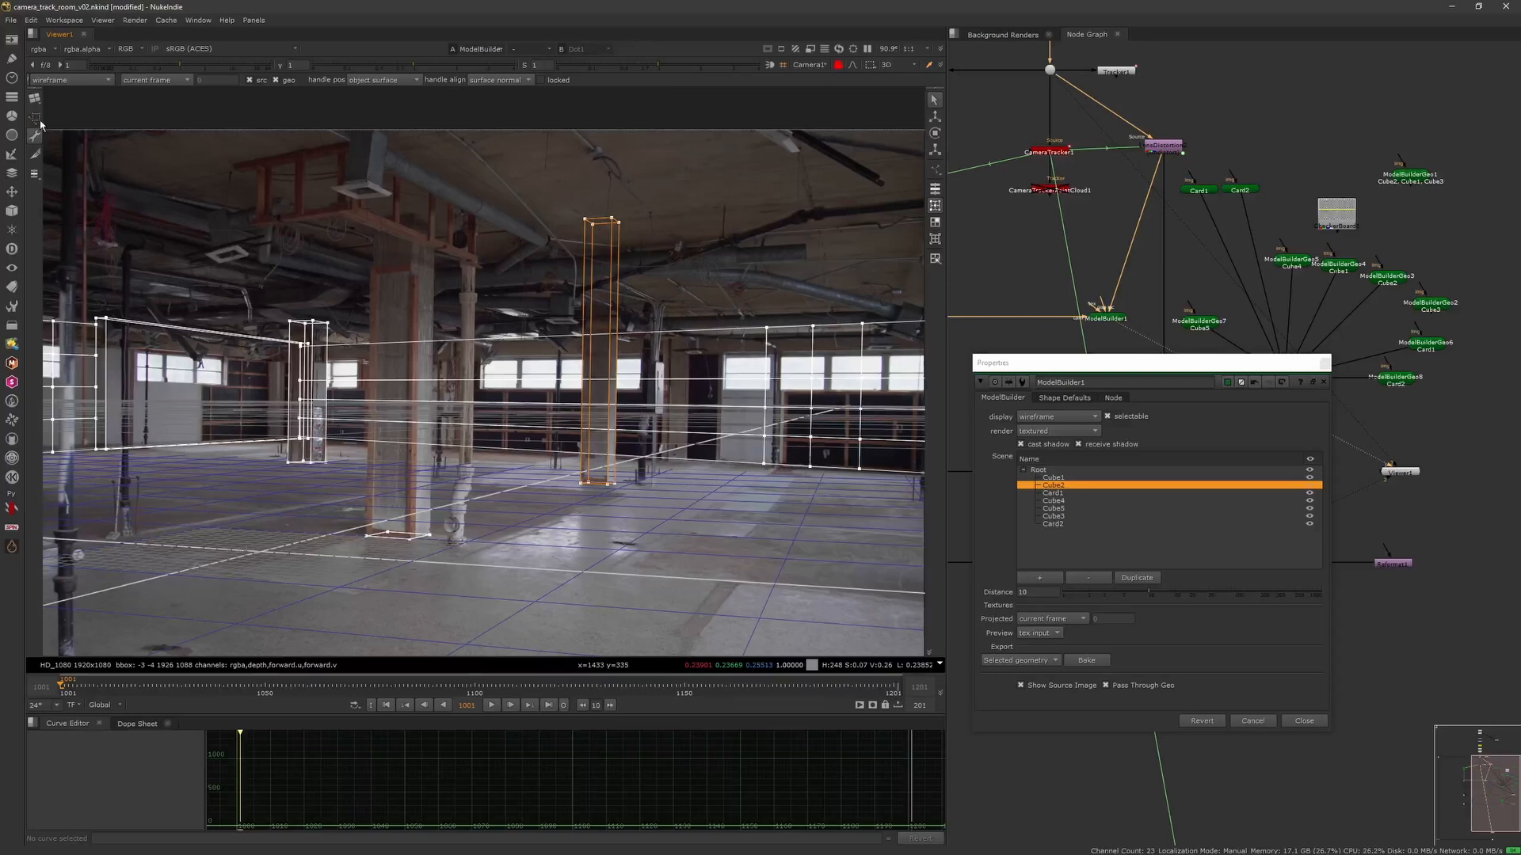
pyautogui.click(1069, 478)
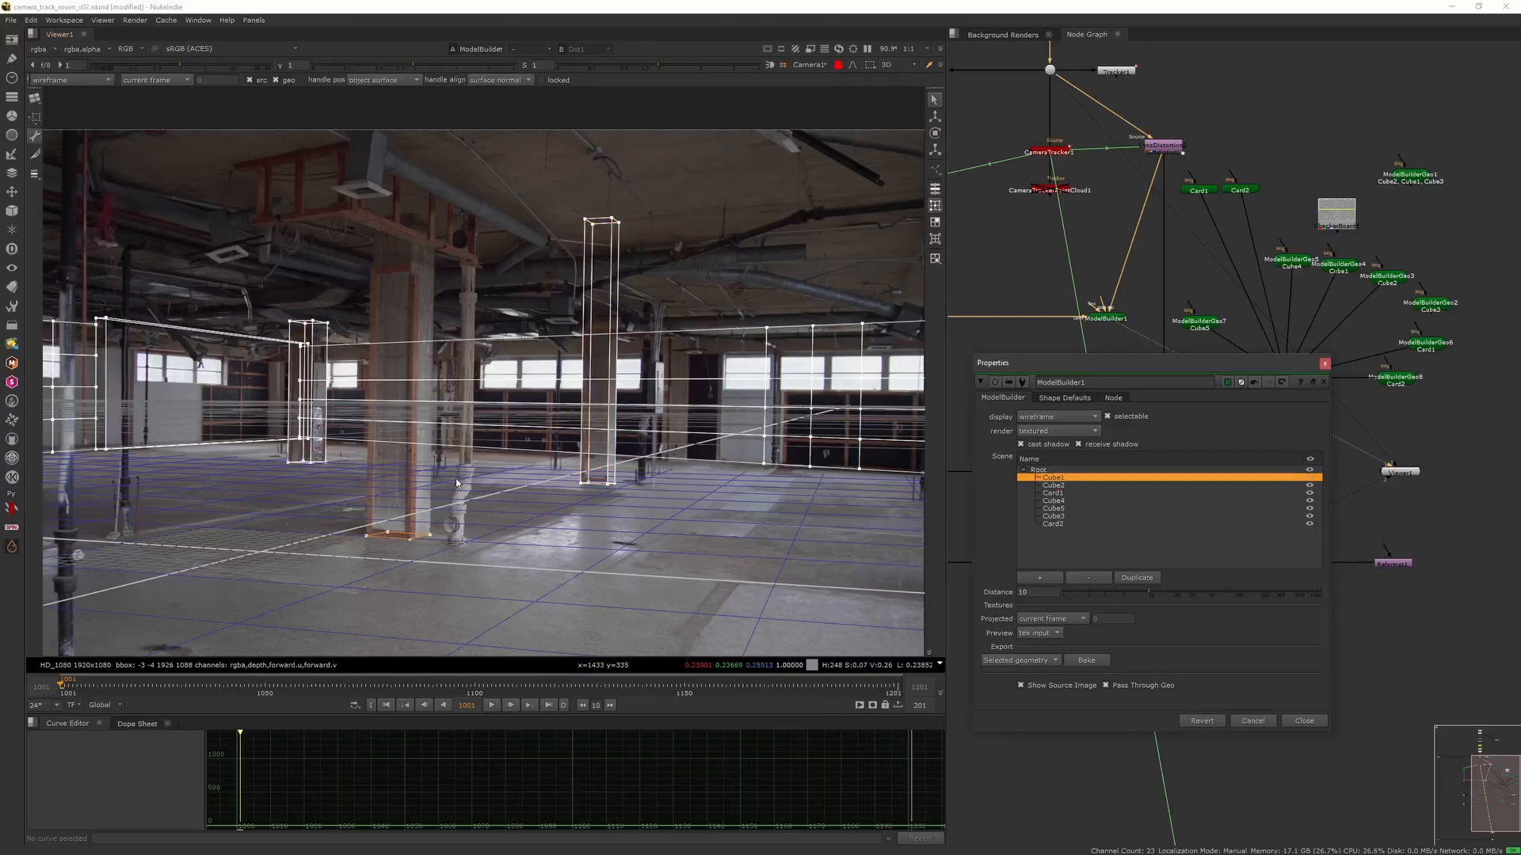
pyautogui.click(1298, 485)
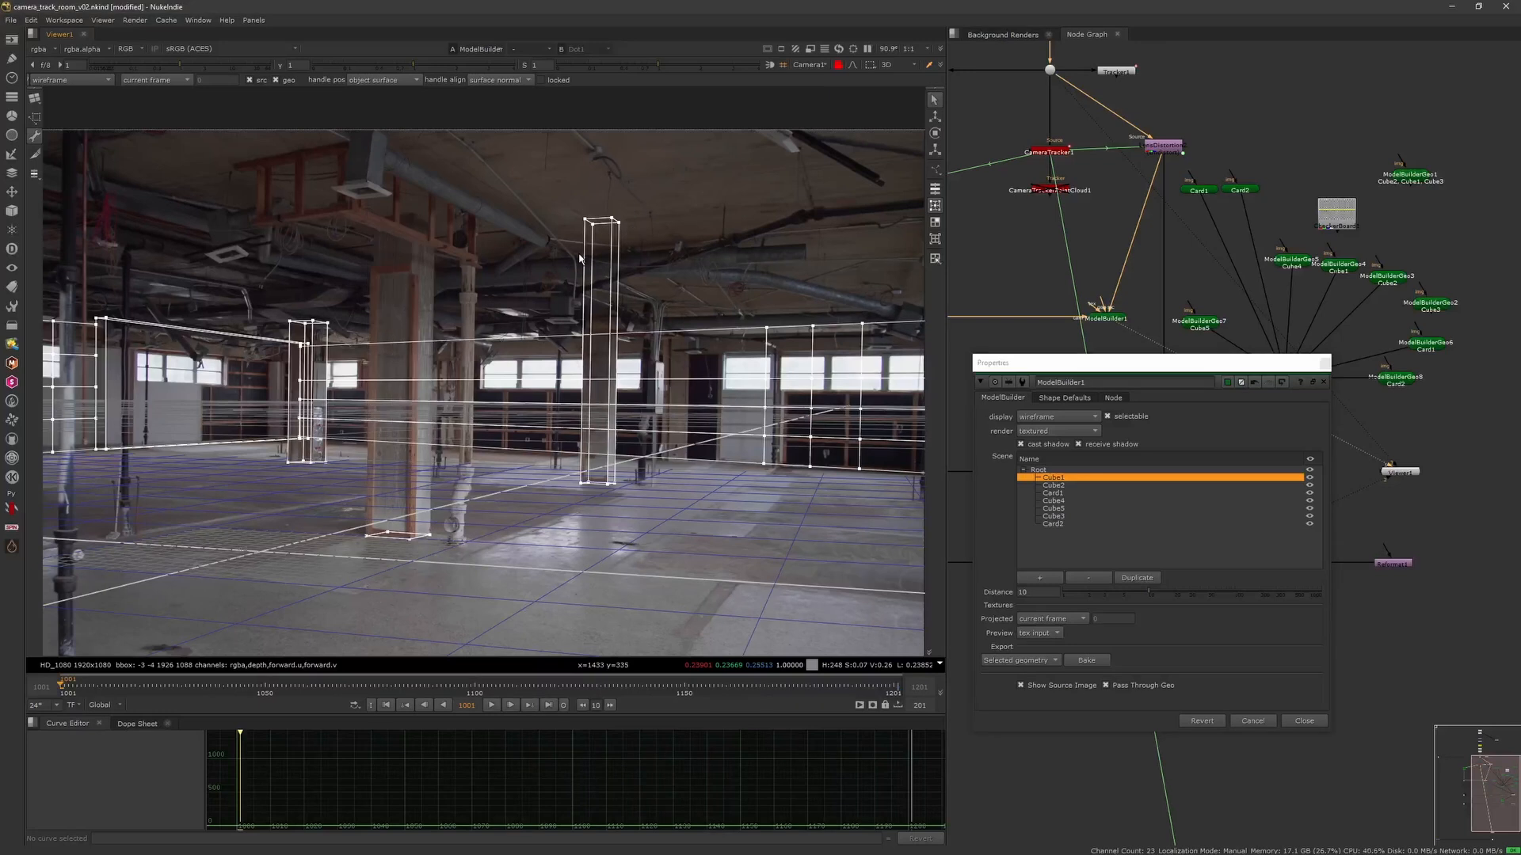
pyautogui.click(1309, 478)
pyautogui.click(1310, 493)
pyautogui.click(1309, 501)
pyautogui.click(1309, 508)
pyautogui.click(1309, 517)
pyautogui.click(1310, 524)
pyautogui.click(1088, 486)
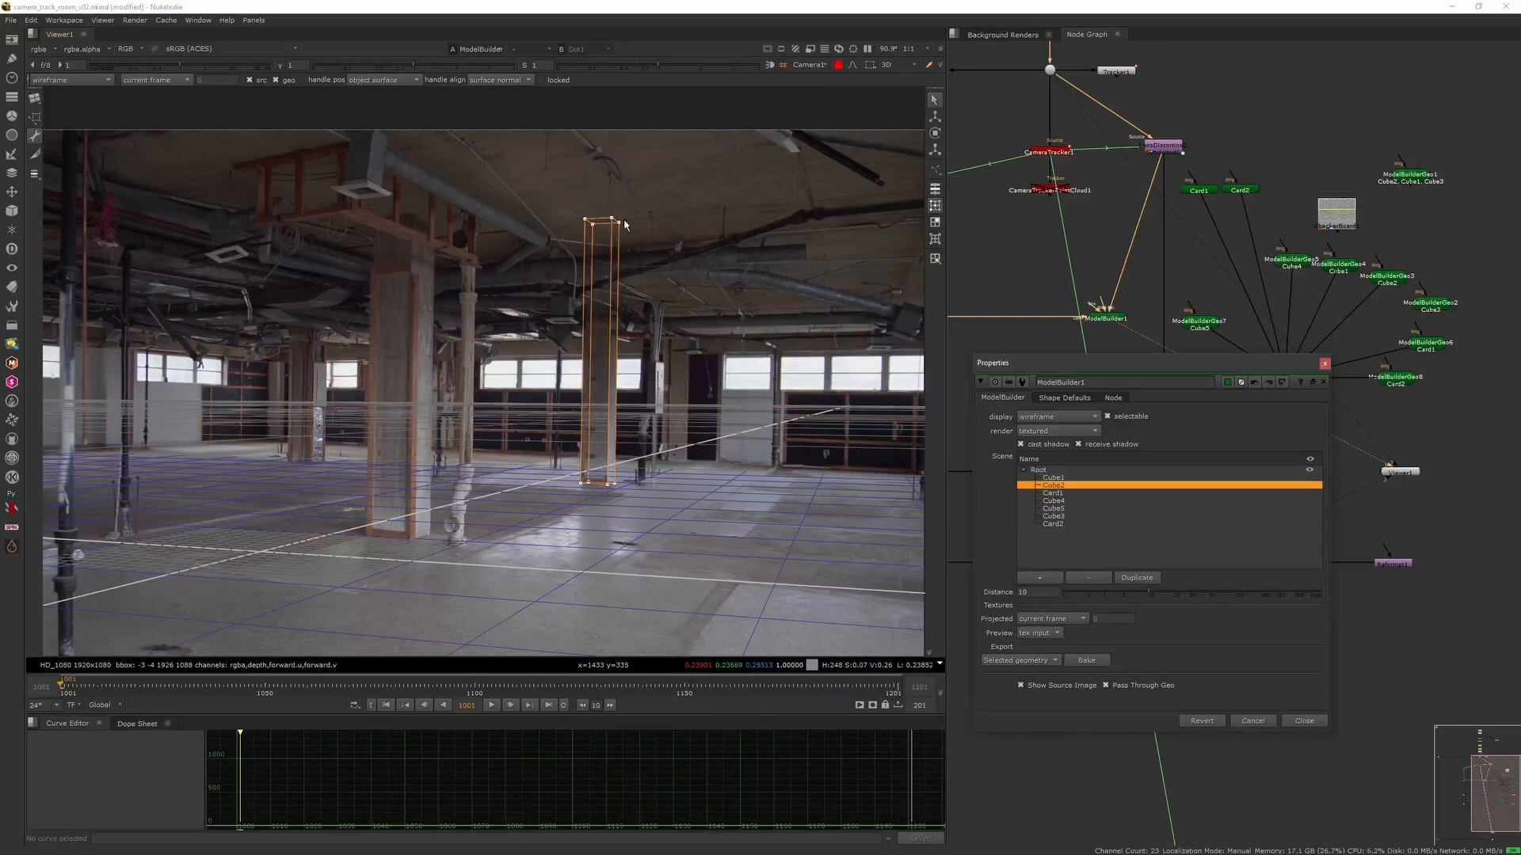
# Close the ModelBuilder1 properties and orbit around Scene1's projected room from the Default camera.
pyautogui.click(624, 221)
pyautogui.click(837, 67)
pyautogui.click(837, 67)
pyautogui.click(838, 67)
pyautogui.click(837, 65)
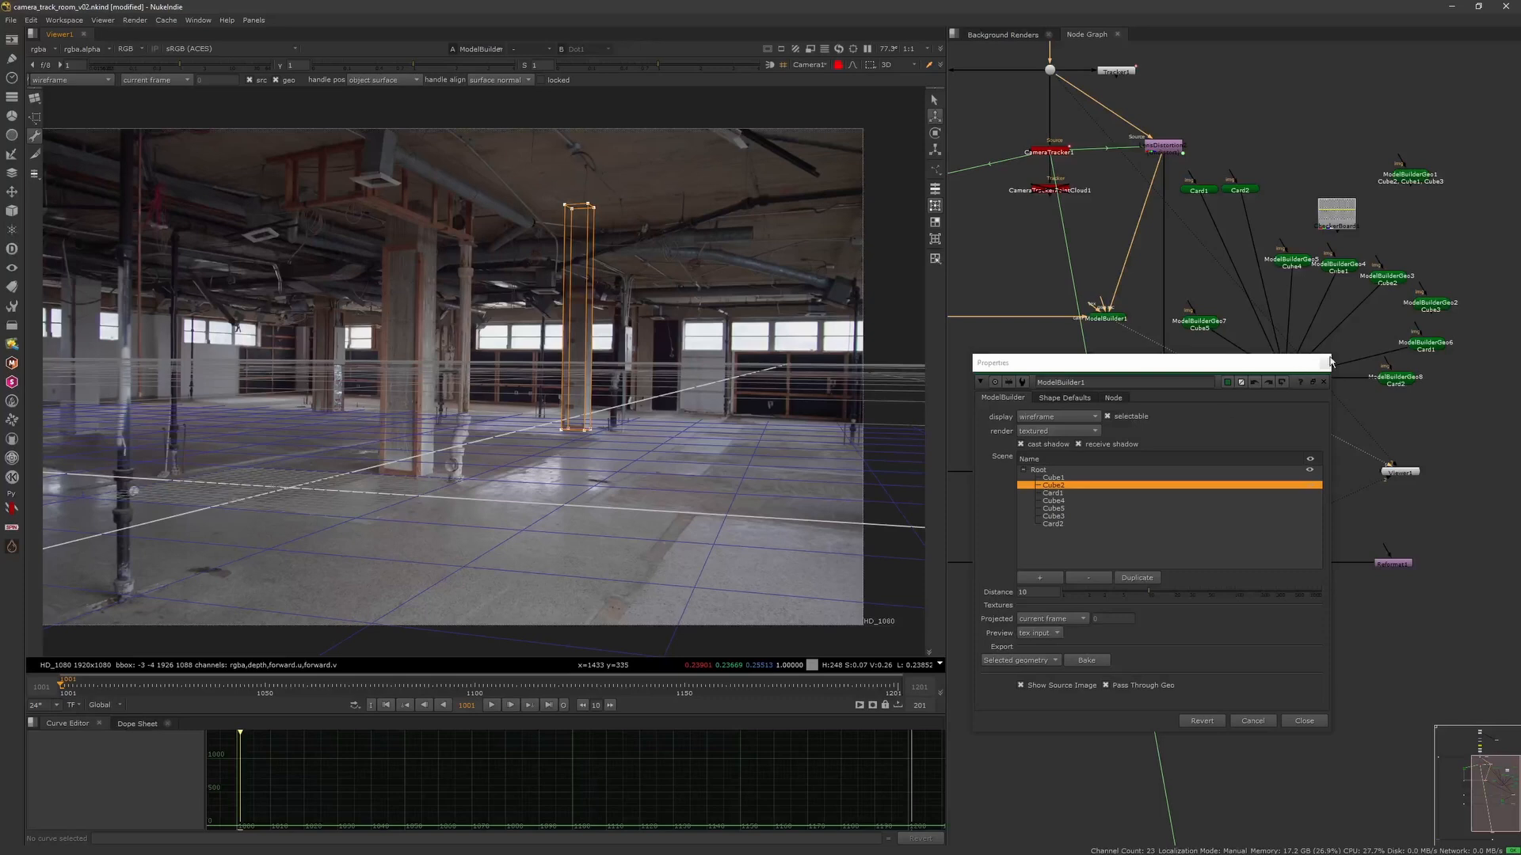
pyautogui.click(1326, 362)
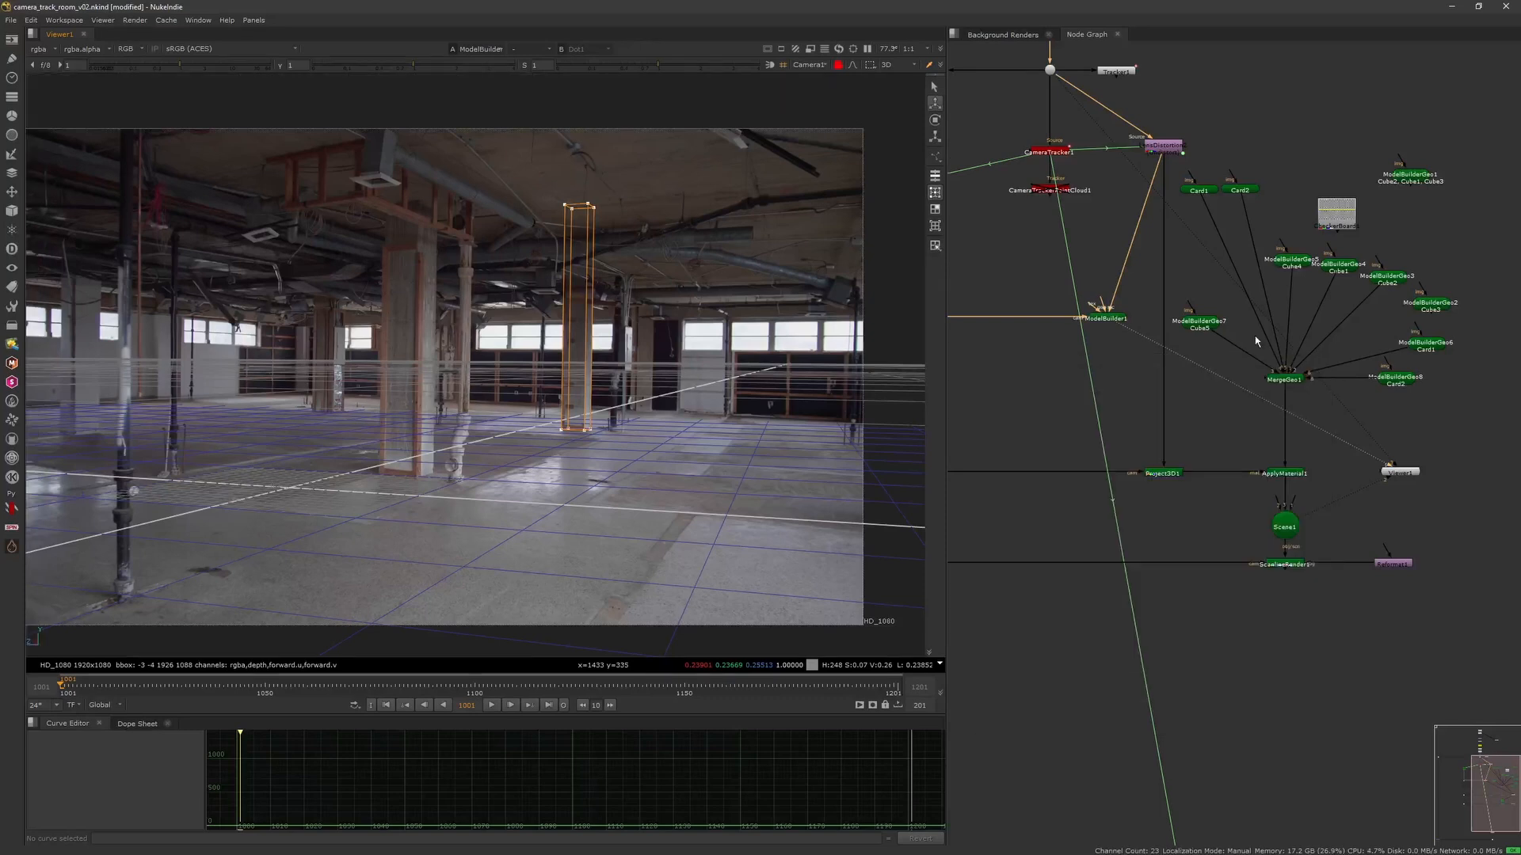
pyautogui.click(819, 67)
pyautogui.click(826, 85)
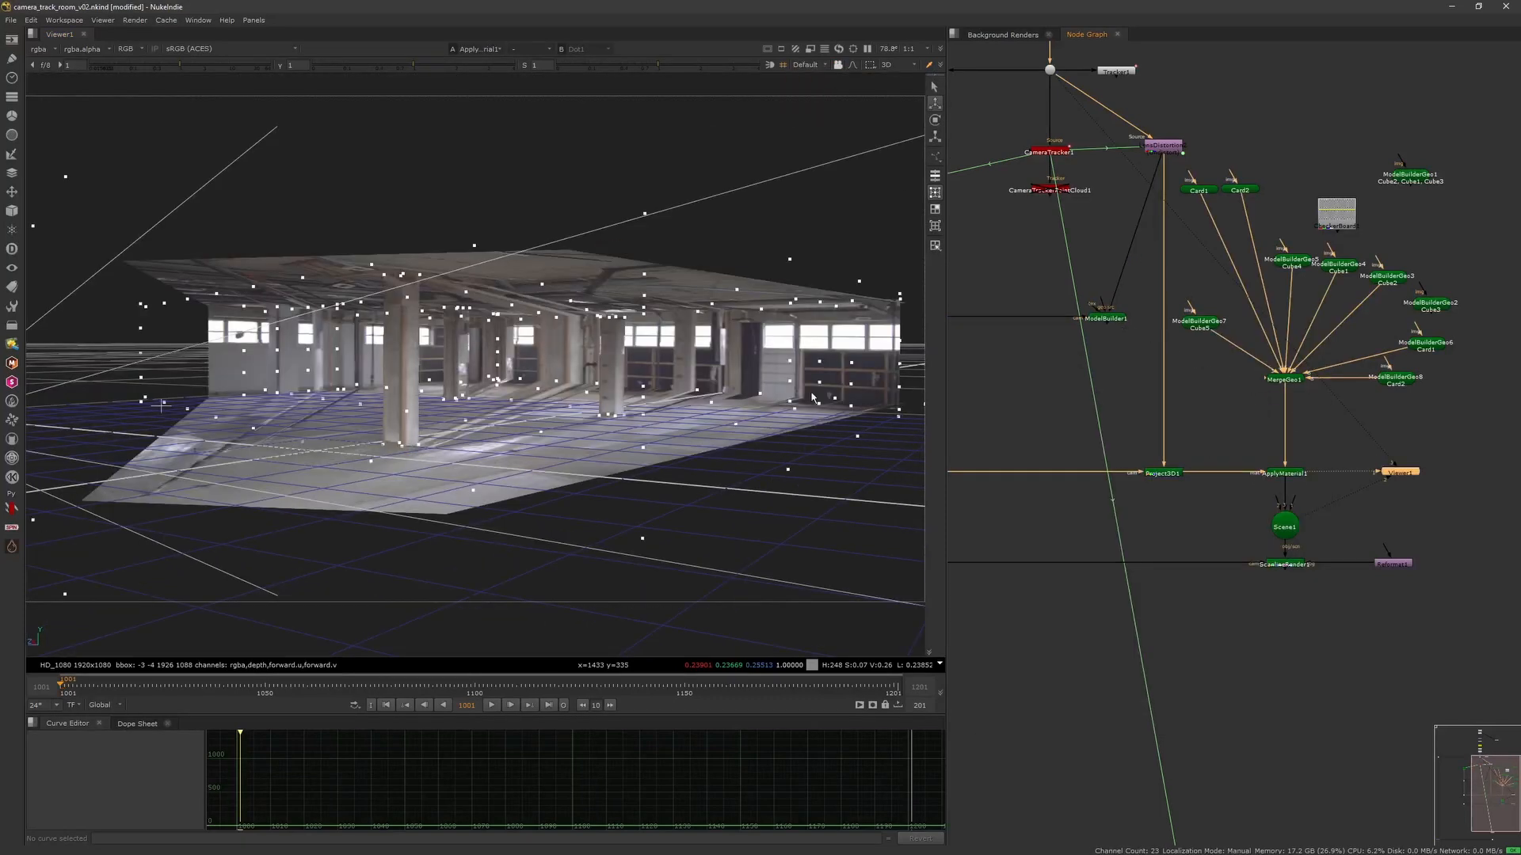
pyautogui.click(1291, 521)
pyautogui.press('1')
pyautogui.moveTo(725, 355)
pyautogui.keyDown('ctrl'); pyautogui.mouseDown()
pyautogui.moveTo(712, 371)
pyautogui.moveTo(771, 355)
pyautogui.moveTo(753, 384)
pyautogui.moveTo(737, 379)
pyautogui.mouseUp(); pyautogui.keyUp('ctrl')
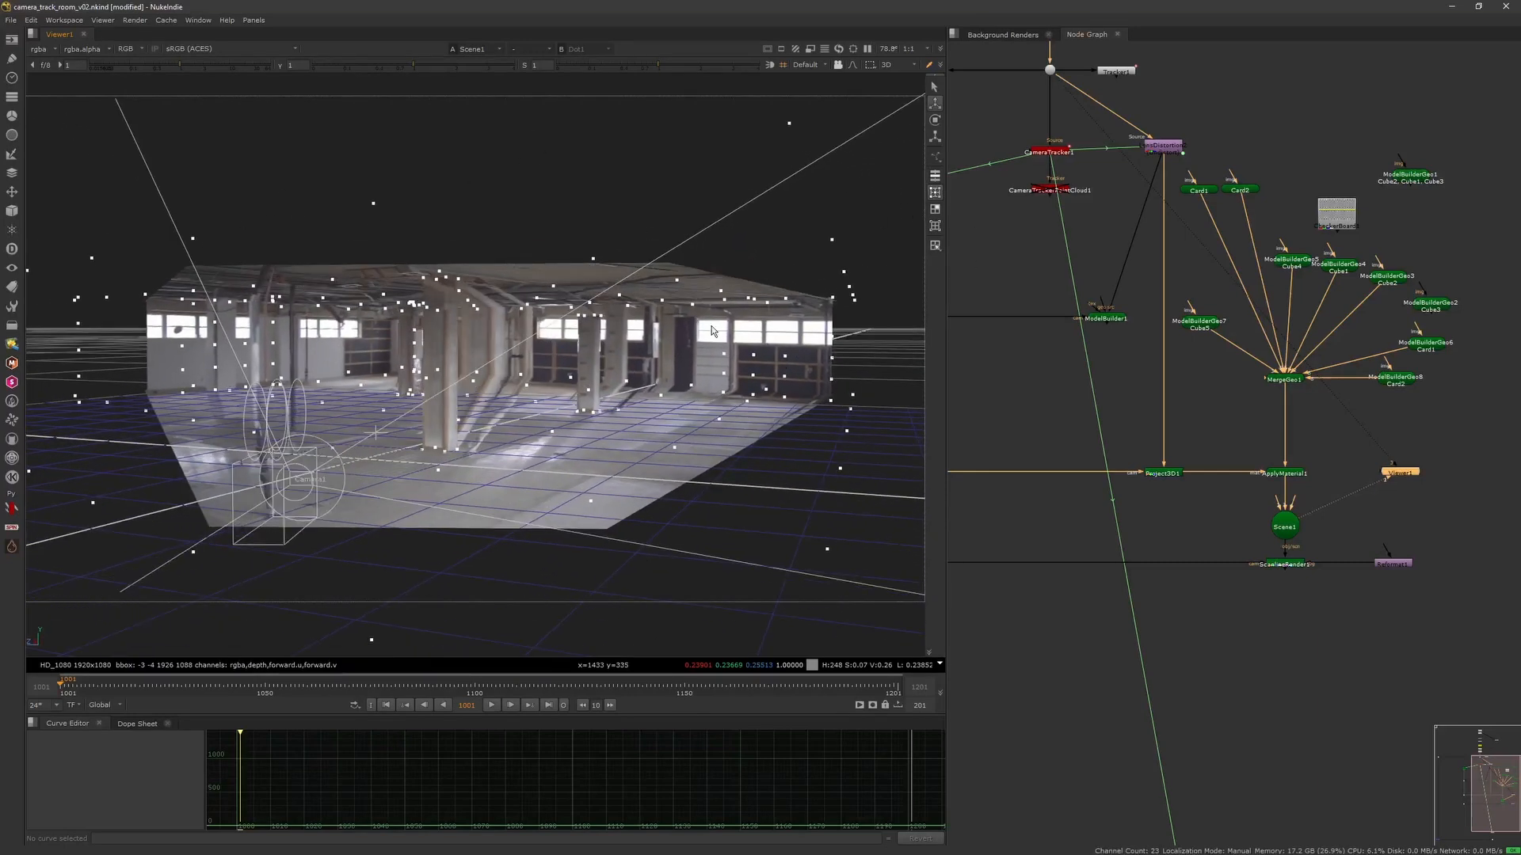
# Go through the baked geometry nodes feeding MergeGeo1 and check the transform values of Cube2's ModelBuilderGeo3.
pyautogui.moveTo(1204, 326); pyautogui.dragTo(1213, 320)
pyautogui.moveTo(1291, 261); pyautogui.dragTo(1284, 254)
pyautogui.click(1337, 264)
pyautogui.press('d')
pyautogui.click(1387, 278)
pyautogui.doubleClick(1391, 278)
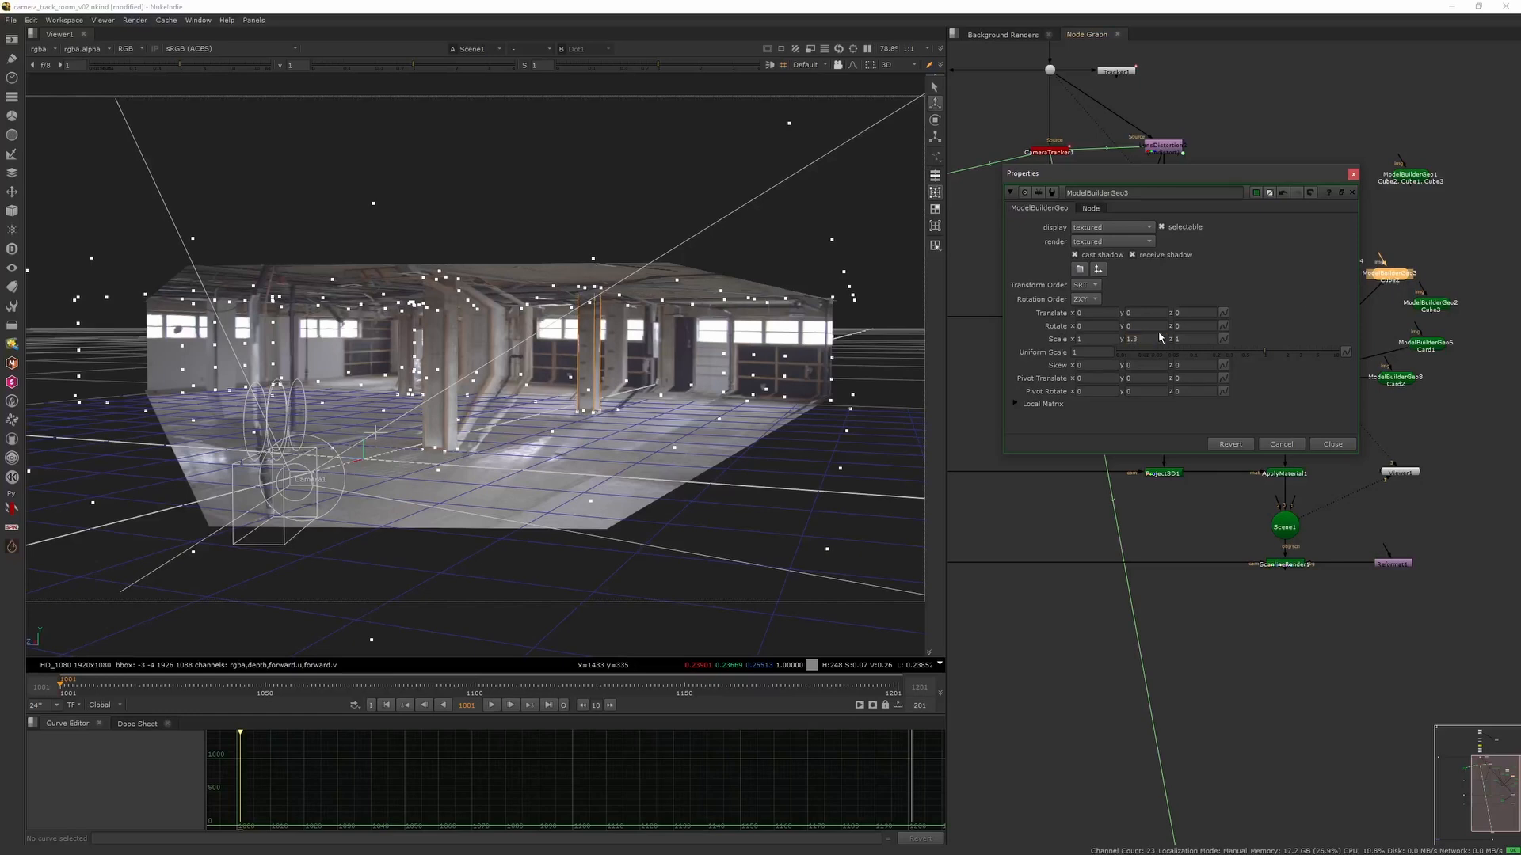
pyautogui.click(1332, 445)
# View the ScanlineRender output and go to frame 1134.
pyautogui.click(1274, 564)
pyautogui.press('1')
pyautogui.keyDown('ctrl'); pyautogui.moveTo(673, 486); pyautogui.dragTo(531, 642); pyautogui.keyUp('ctrl')
pyautogui.click(617, 685)
# Add a Shuffle node below the ScanlineRender and view its output.
pyautogui.moveTo(1212, 601); pyautogui.dragTo(1164, 512, button='middle')
pyautogui.click(1222, 575)
pyautogui.press('Tab')
pyautogui.press('Escape')
pyautogui.press('Tab')
pyautogui.write('shuf')
pyautogui.press('Return')
pyautogui.moveTo(1237, 549)
pyautogui.mouseDown()
pyautogui.moveTo(1210, 514)
pyautogui.moveTo(1242, 527)
pyautogui.mouseUp()
pyautogui.press('1')
pyautogui.moveTo(859, 541); pyautogui.dragTo(814, 514, button='middle')
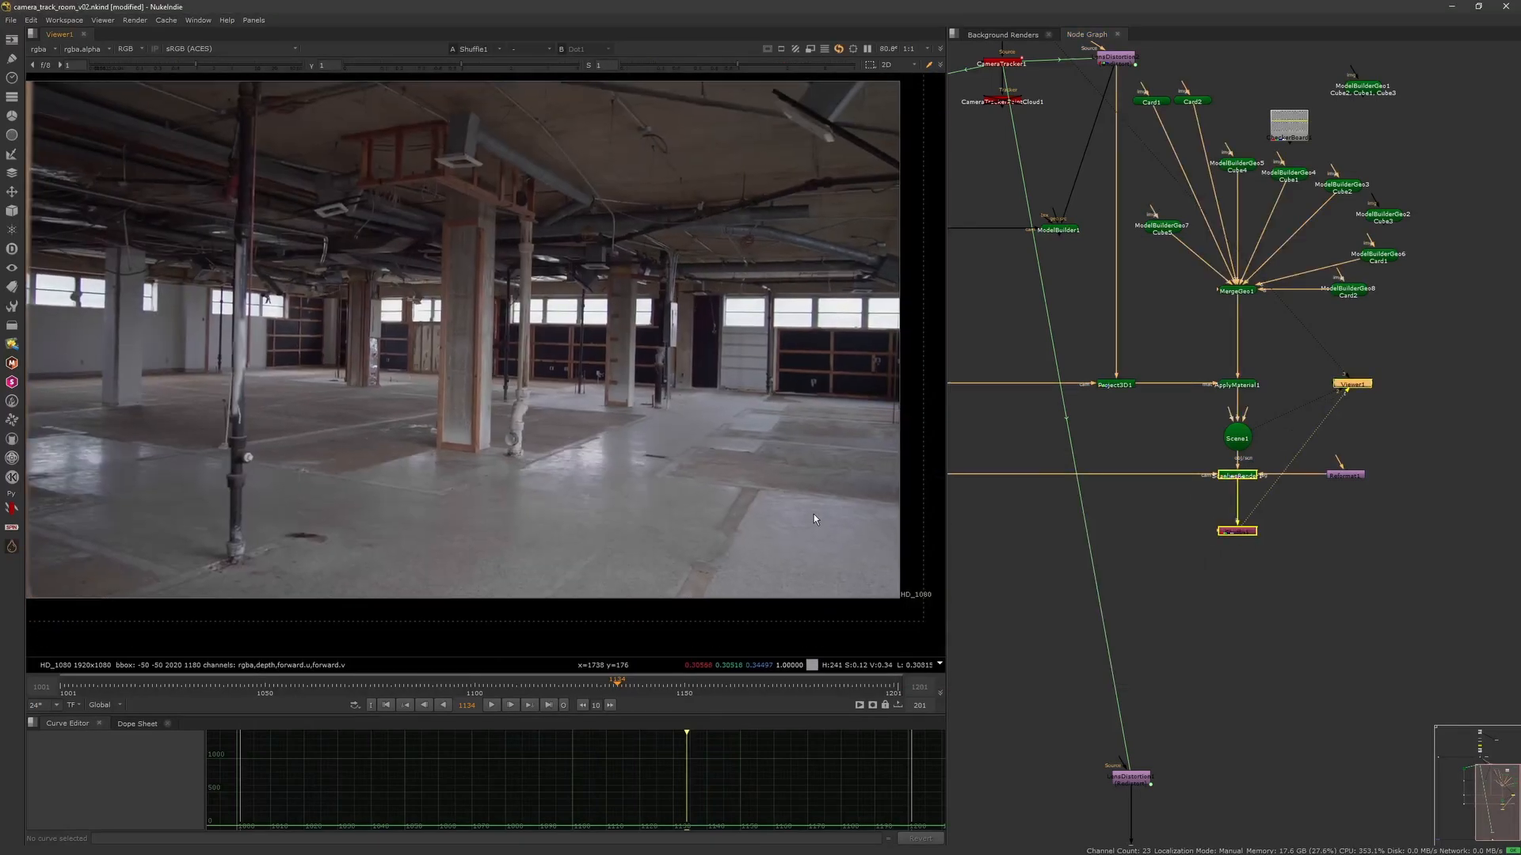
# Route the depth layer into the Shuffle's red output and scrub through the frames to check the depth pass.
pyautogui.press('f')
pyautogui.doubleClick(1248, 537)
pyautogui.click(921, 547)
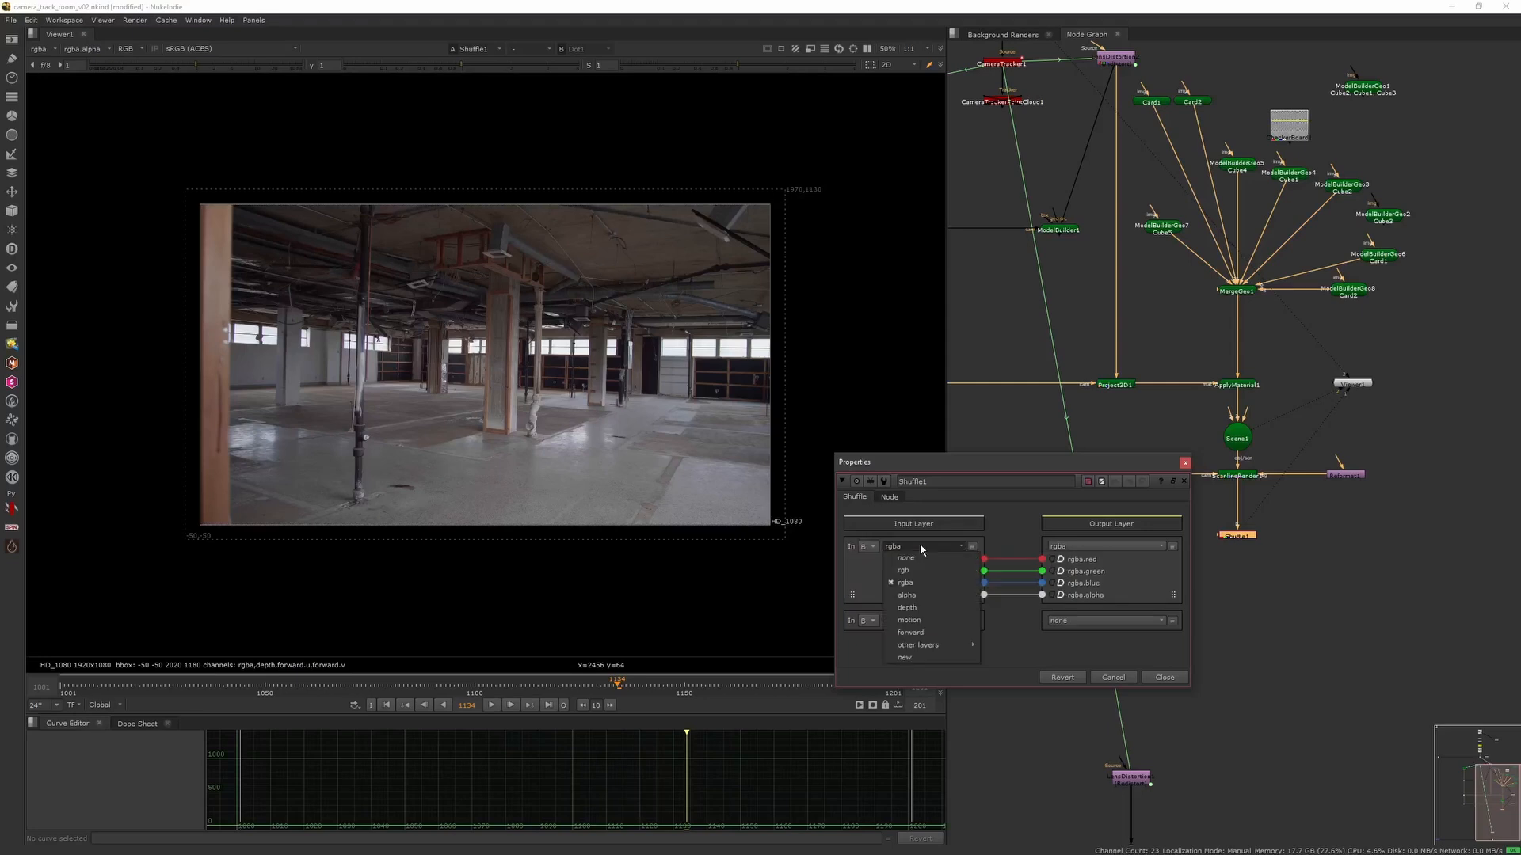
pyautogui.click(929, 610)
pyautogui.moveTo(1042, 553); pyautogui.dragTo(1042, 559)
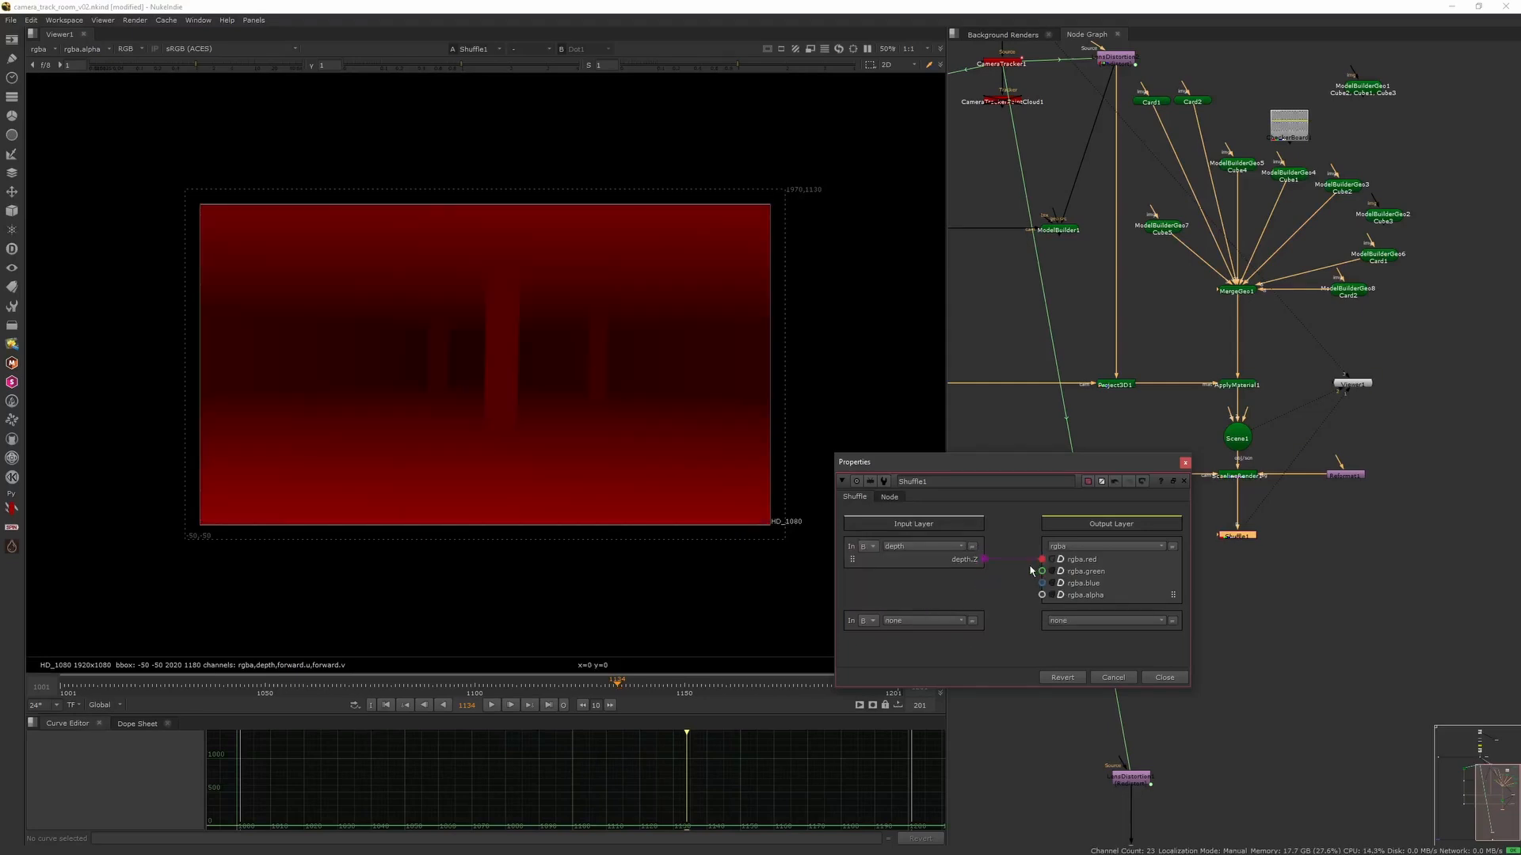
pyautogui.scroll(1, 634, 546)
pyautogui.moveTo(633, 546); pyautogui.dragTo(642, 585, button='middle')
pyautogui.moveTo(615, 680); pyautogui.dragTo(751, 702)
pyautogui.moveTo(434, 727); pyautogui.dragTo(291, 723)
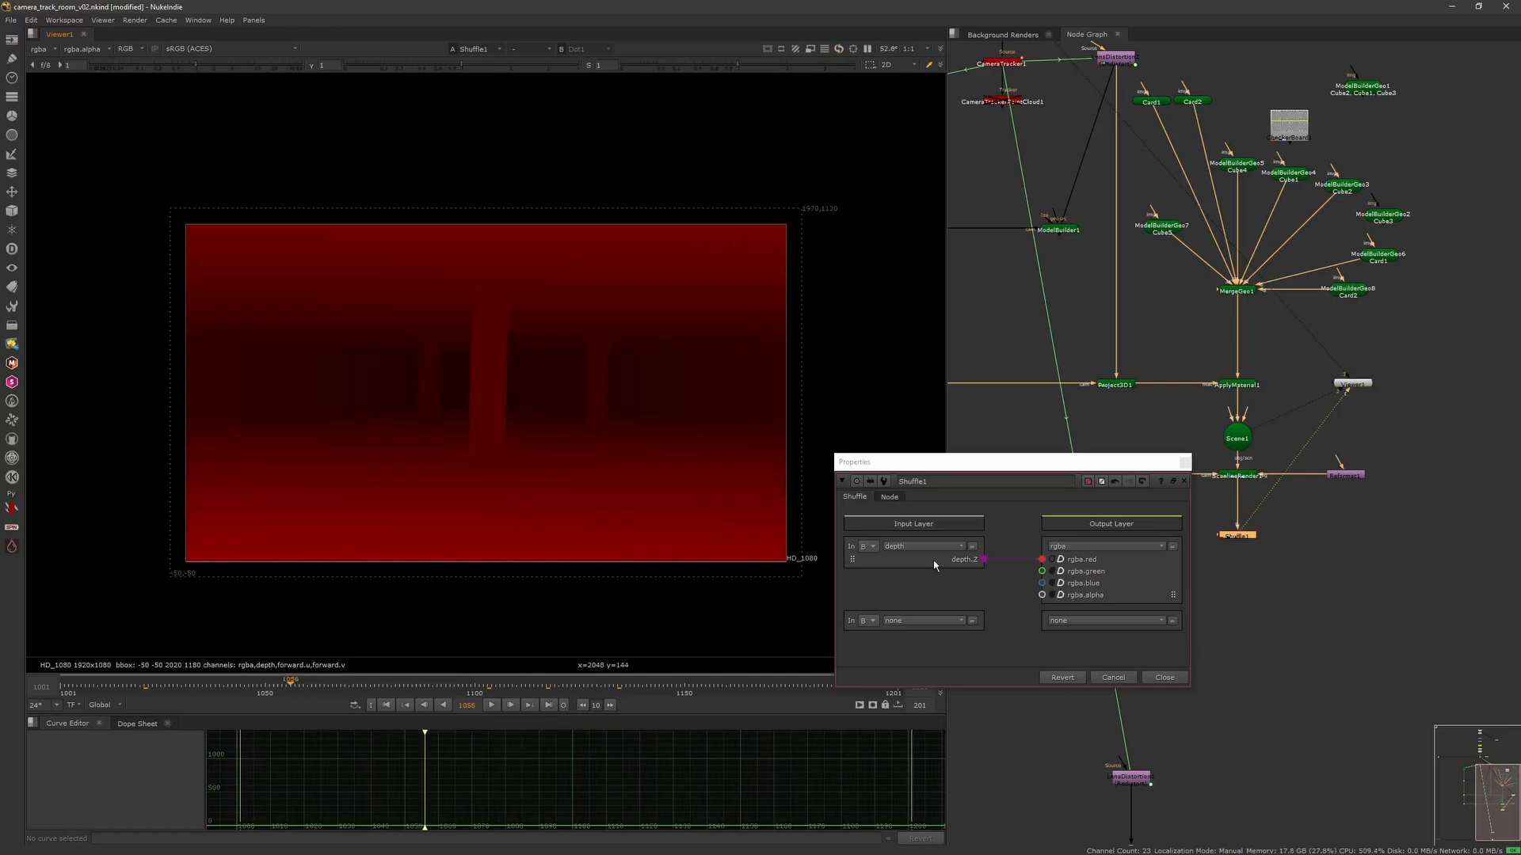
# Delete the Shuffle node and fit the ScanlineRender output in the viewer.
pyautogui.click(927, 548)
pyautogui.click(922, 558)
pyautogui.click(1185, 463)
pyautogui.click(1249, 536)
pyautogui.press('Delete')
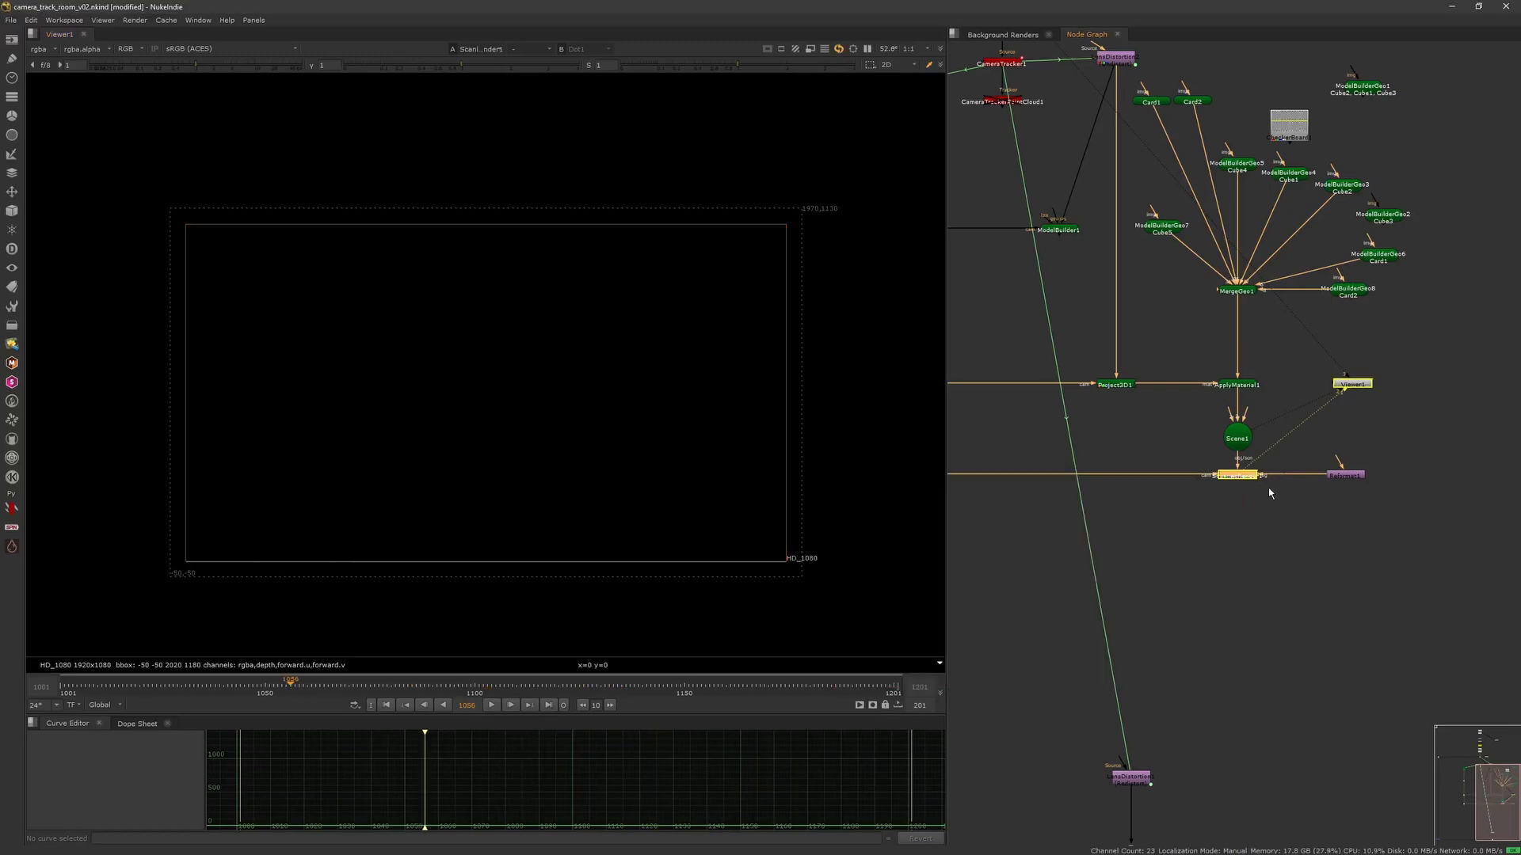
pyautogui.press('f')
pyautogui.scroll(-5, 1157, 542)
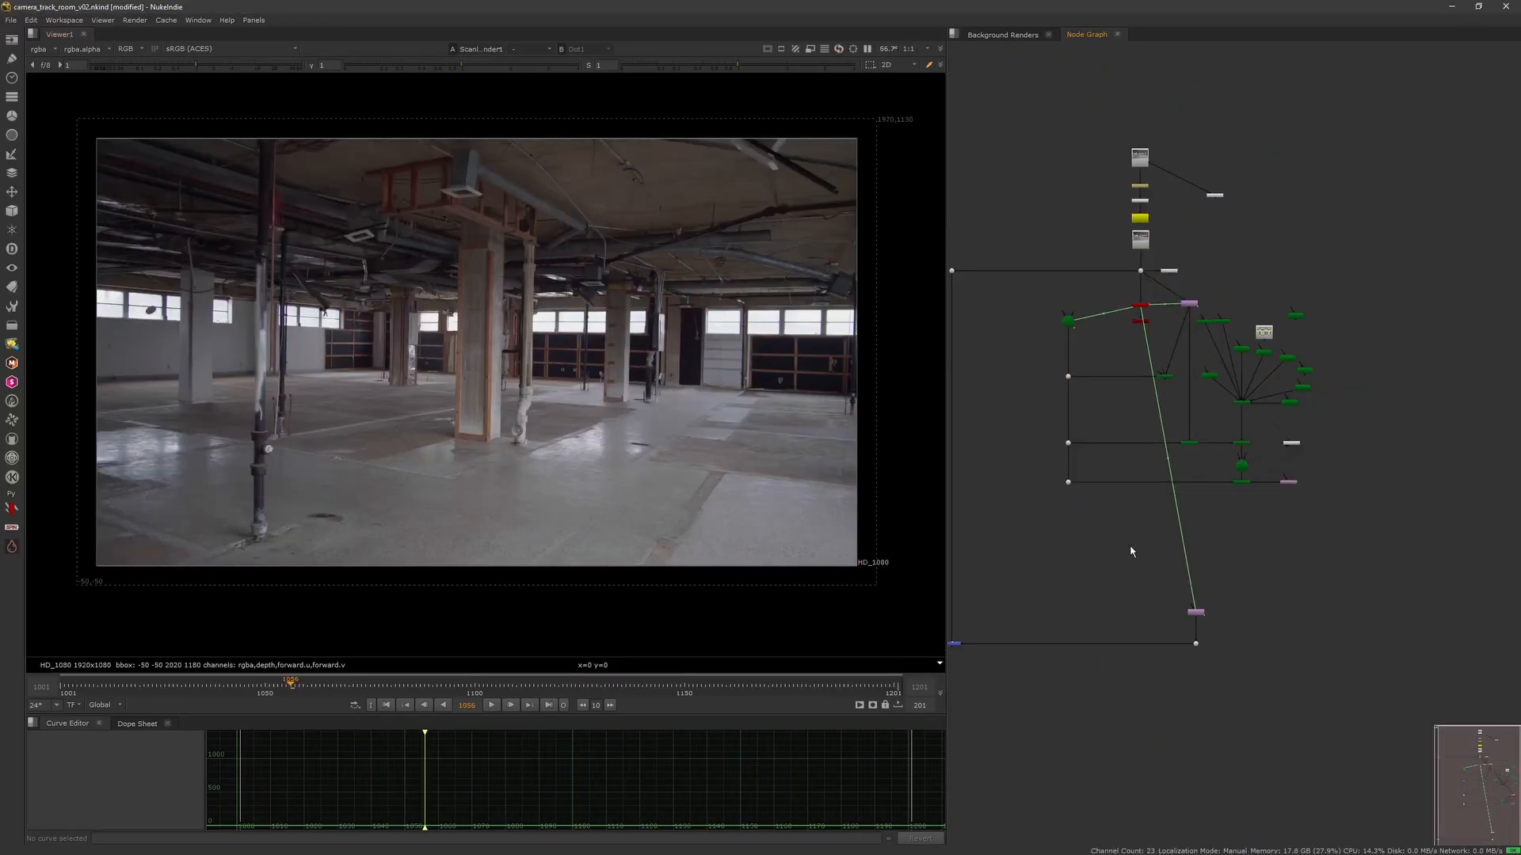